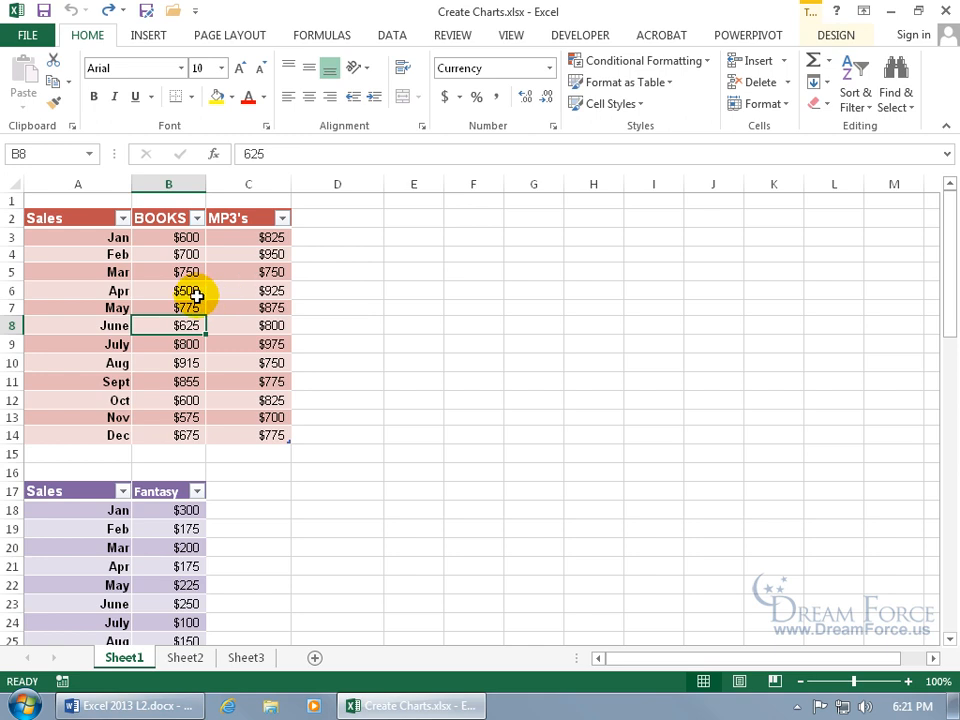
# Step: Insert a 2-D clustered column chart of the BOOKS and MP3's sales table and place it beside the table, over columns D to J
pyautogui.click(150, 37)
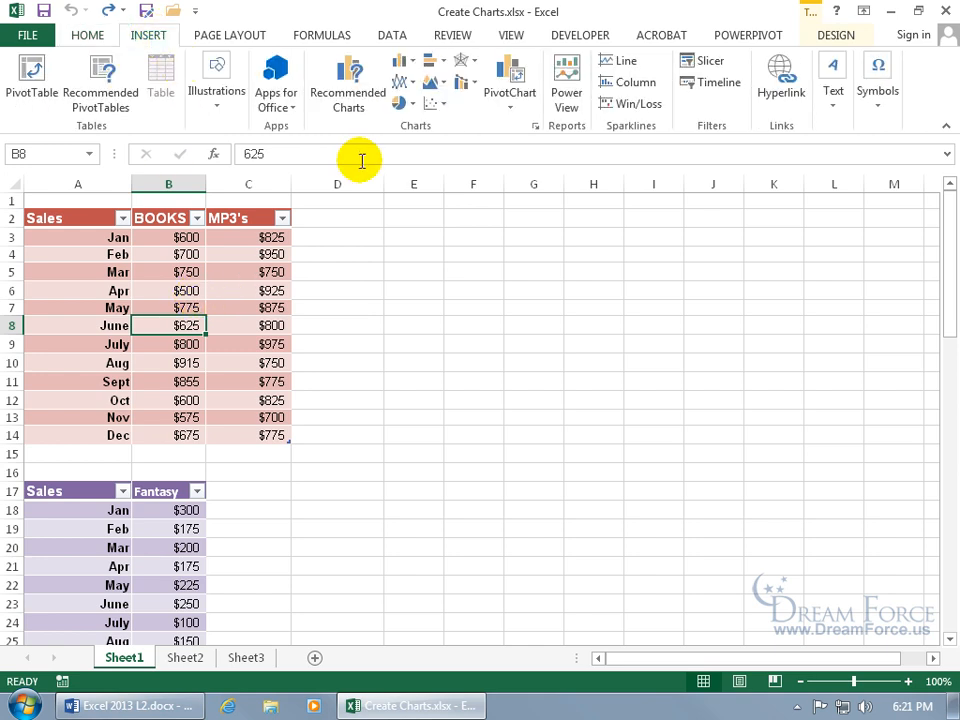
pyautogui.click(407, 66)
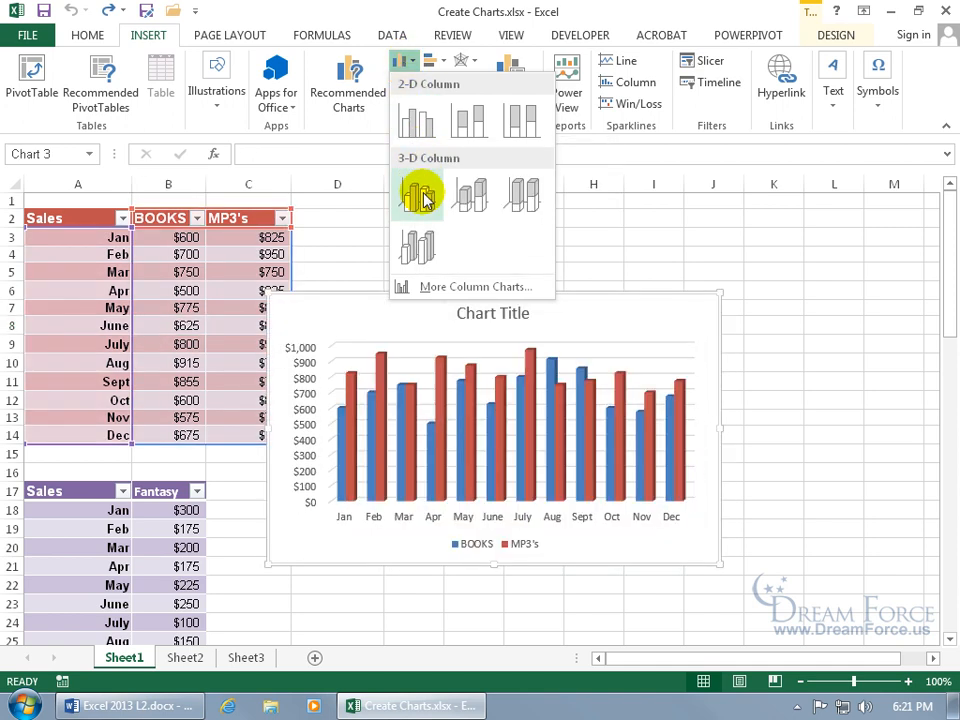
pyautogui.click(420, 124)
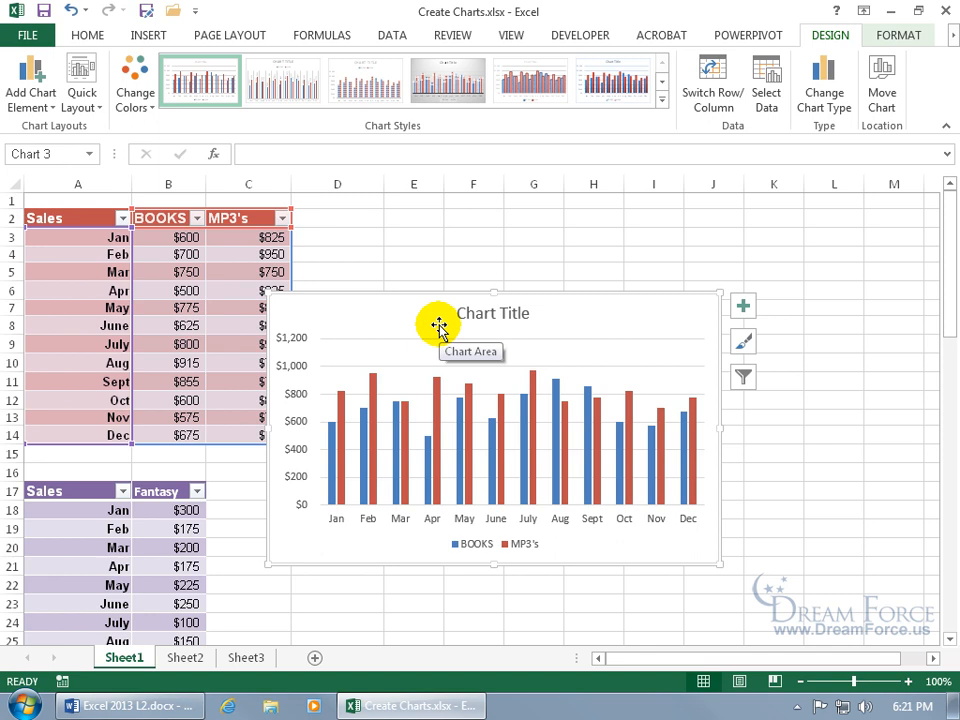
pyautogui.moveTo(438, 326); pyautogui.dragTo(467, 235)
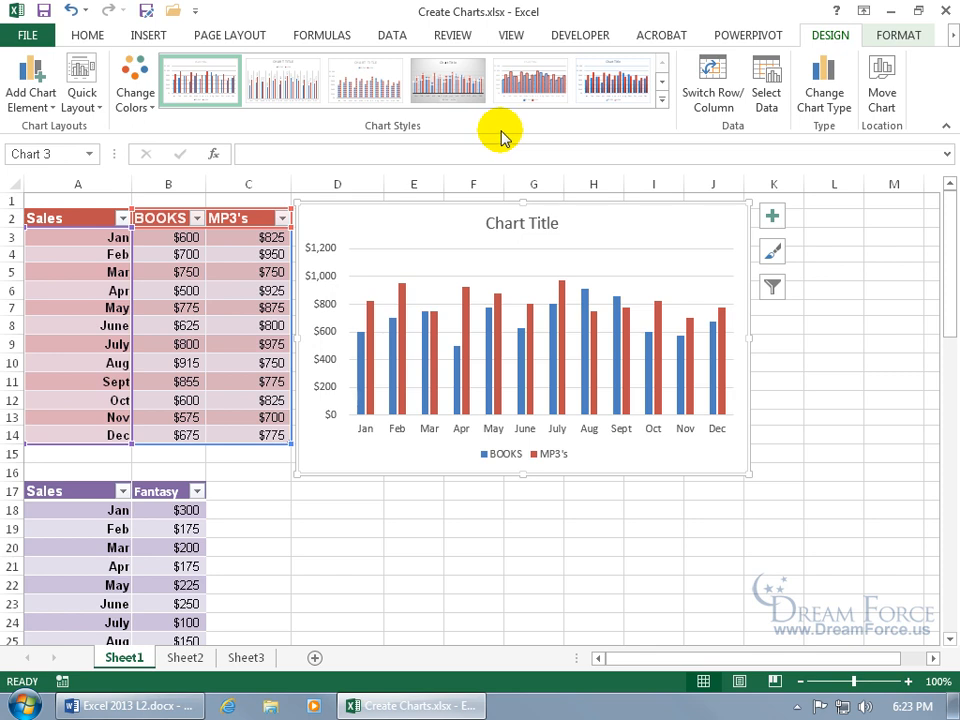
# Step: Turn the chart's axes off and back on
pyautogui.click(777, 220)
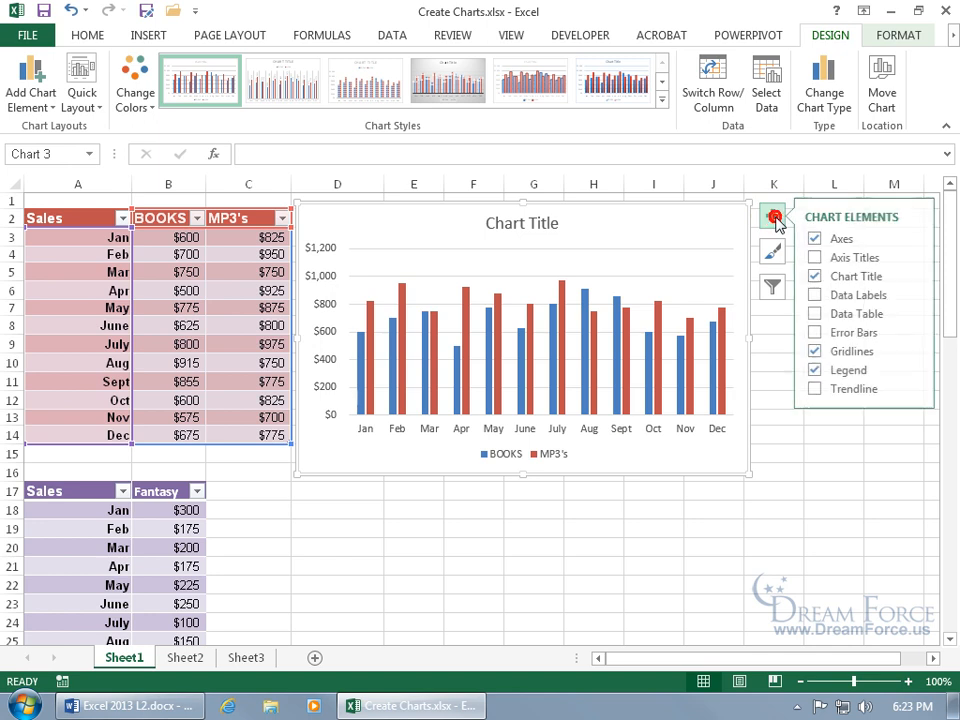
pyautogui.click(817, 240)
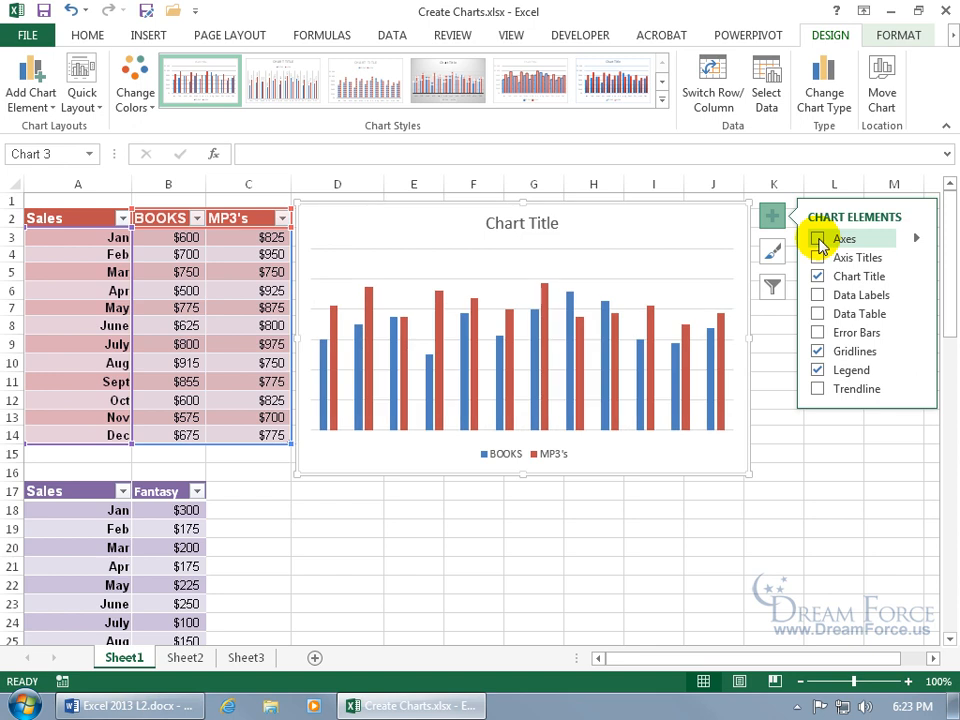
pyautogui.click(818, 240)
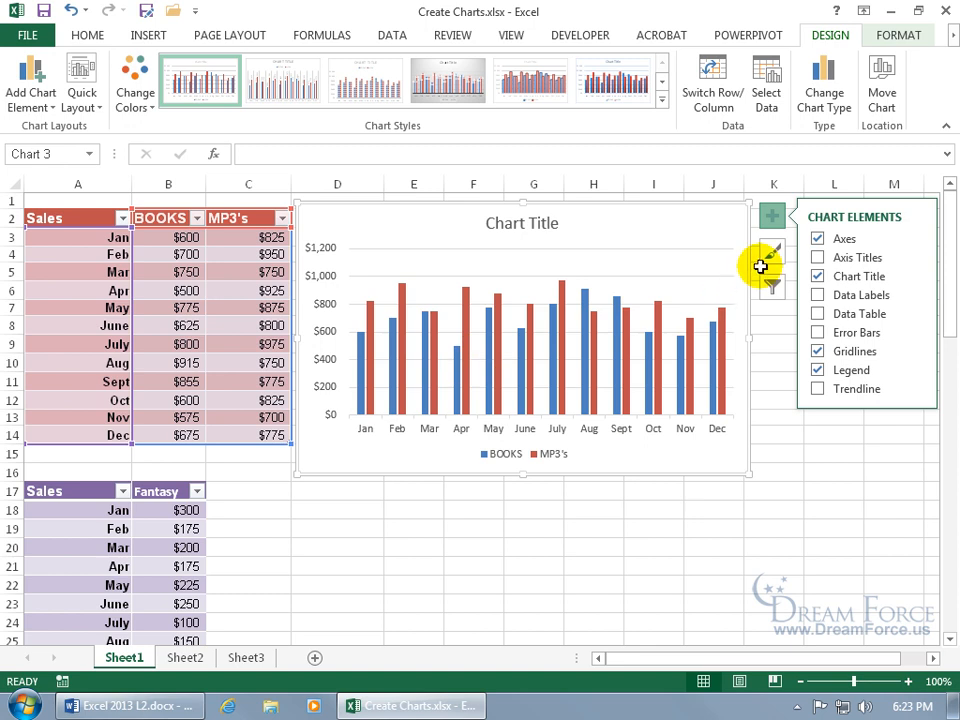
# Step: Hide only the primary horizontal axis of the chart and show it again
pyautogui.click(916, 239)
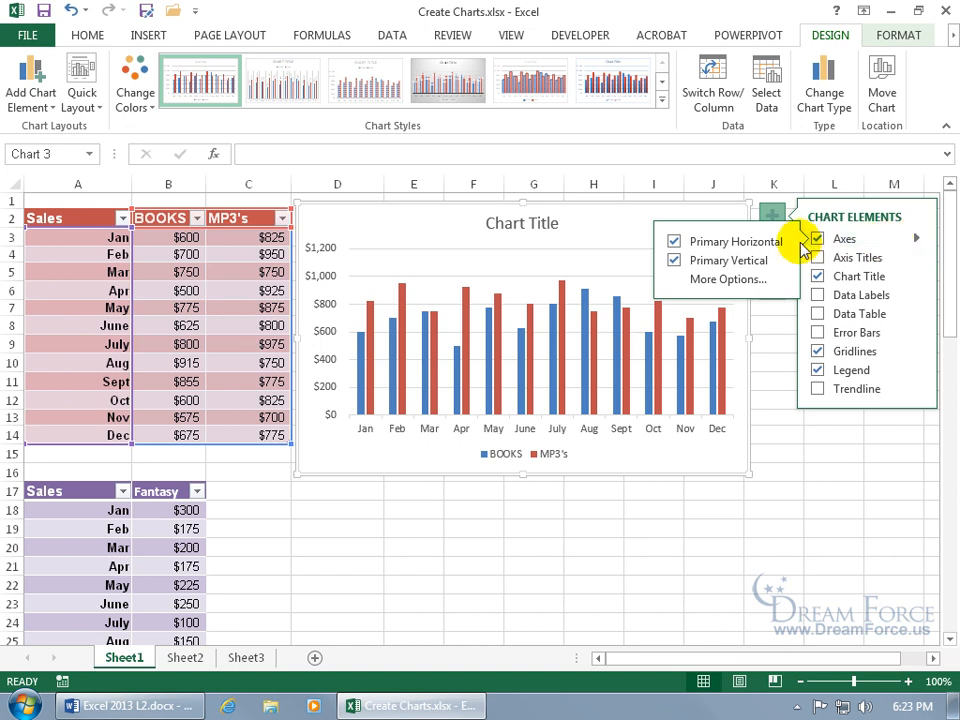
pyautogui.click(675, 242)
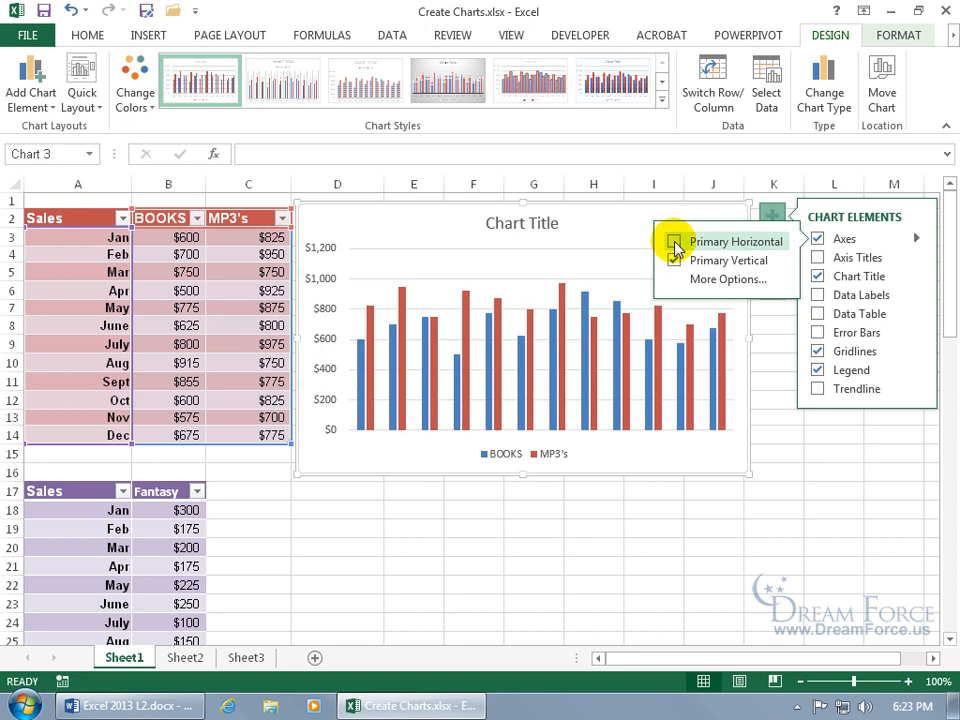
pyautogui.click(675, 242)
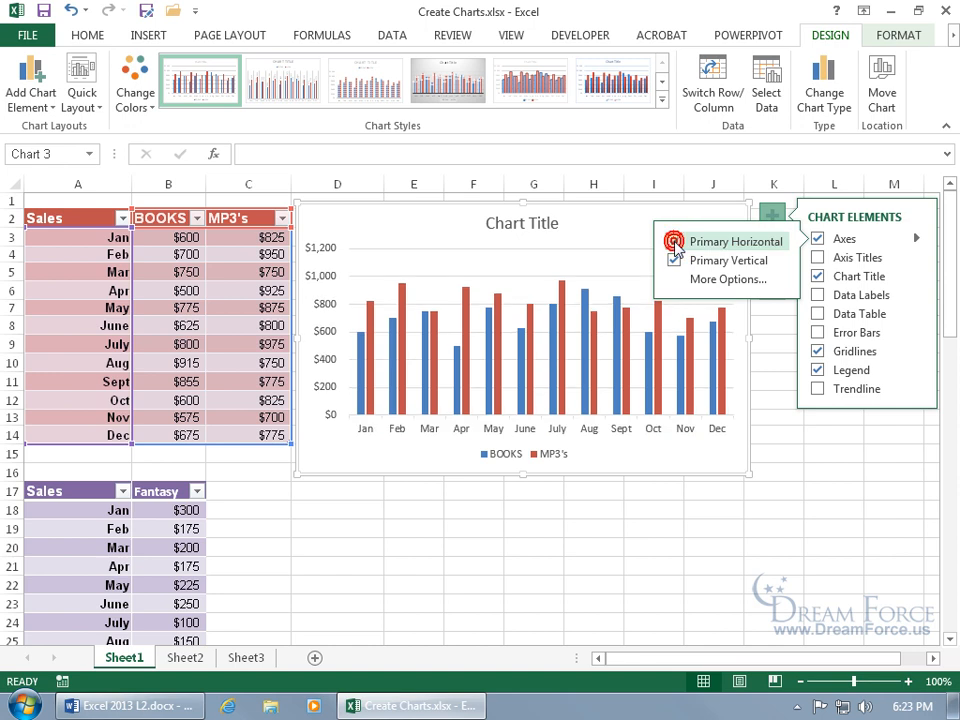
# Step: Try Inside for the horizontal axis's major tick marks and return them to Outside
pyautogui.click(710, 279)
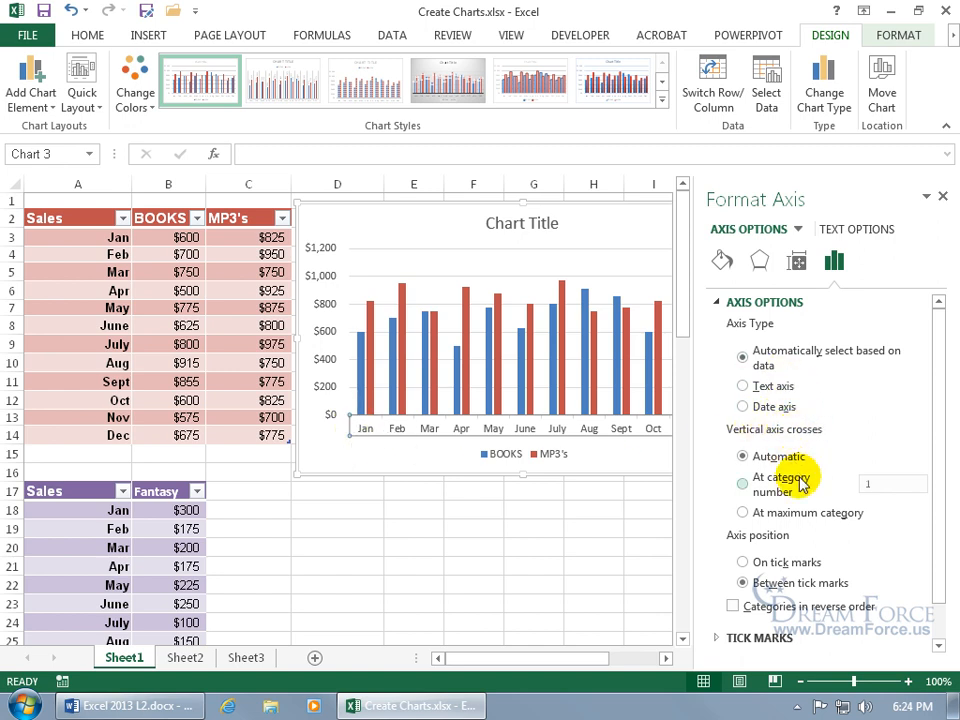
pyautogui.click(936, 508)
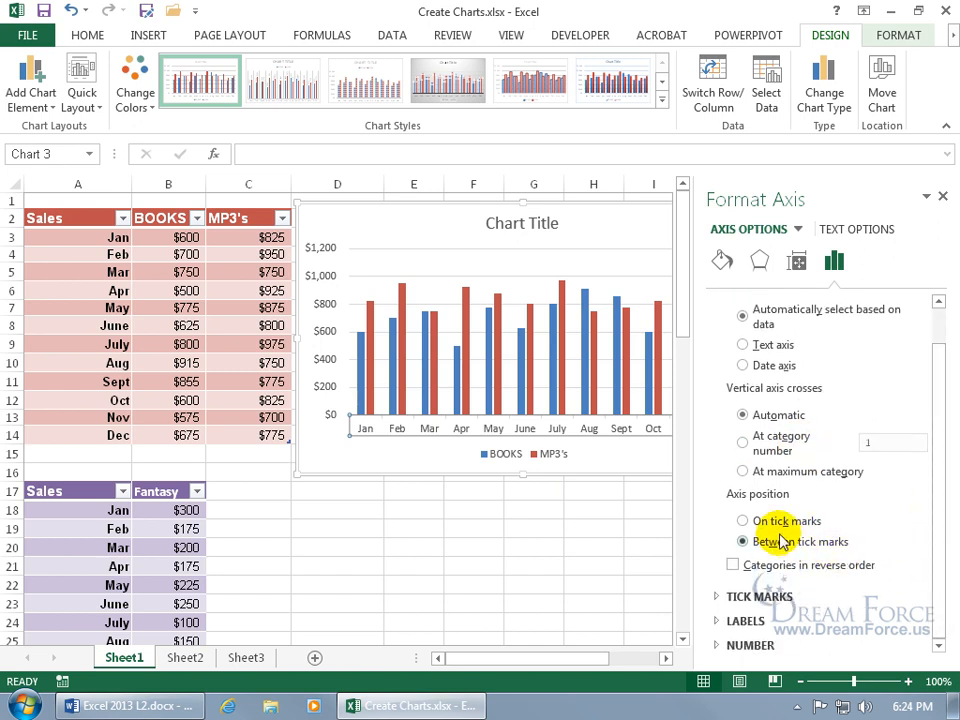
pyautogui.click(716, 598)
pyautogui.moveTo(937, 549); pyautogui.dragTo(948, 622)
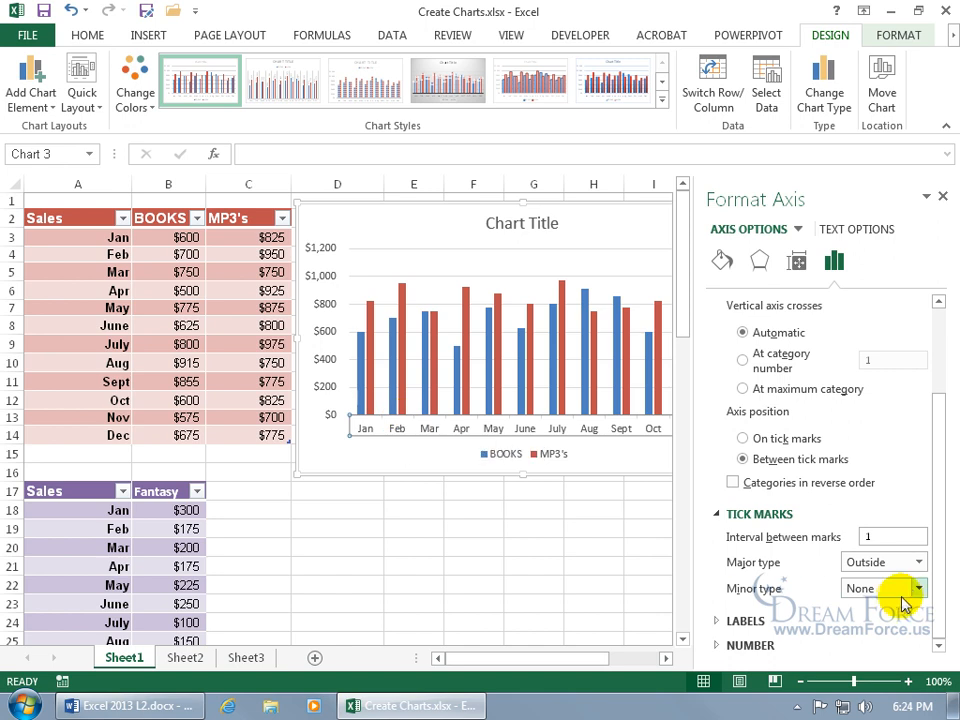
pyautogui.click(917, 563)
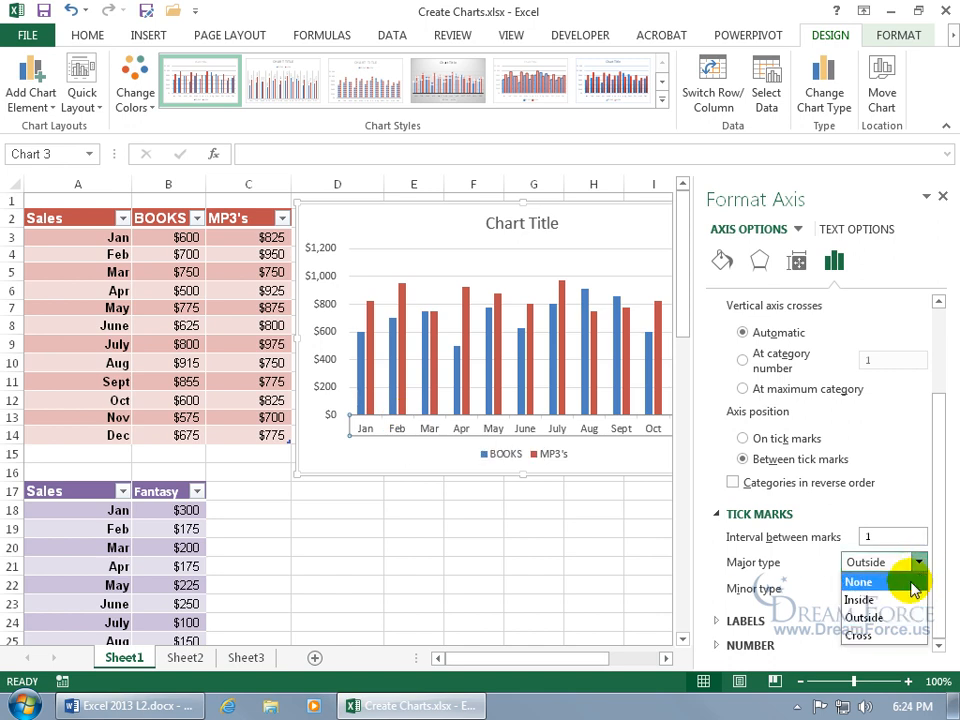
pyautogui.click(906, 595)
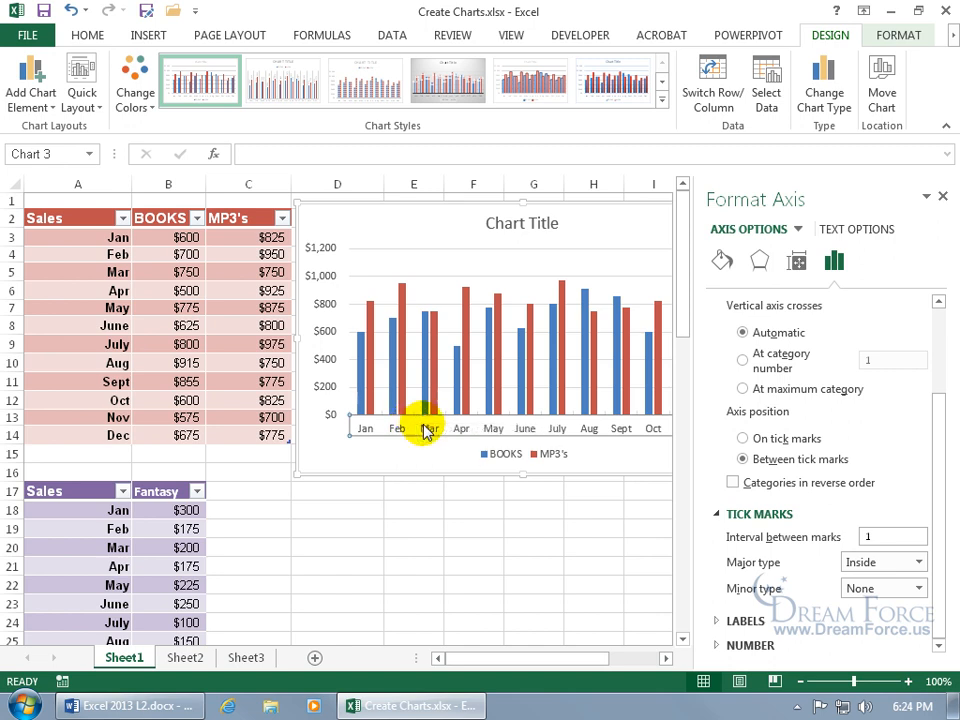
pyautogui.click(898, 562)
pyautogui.click(896, 617)
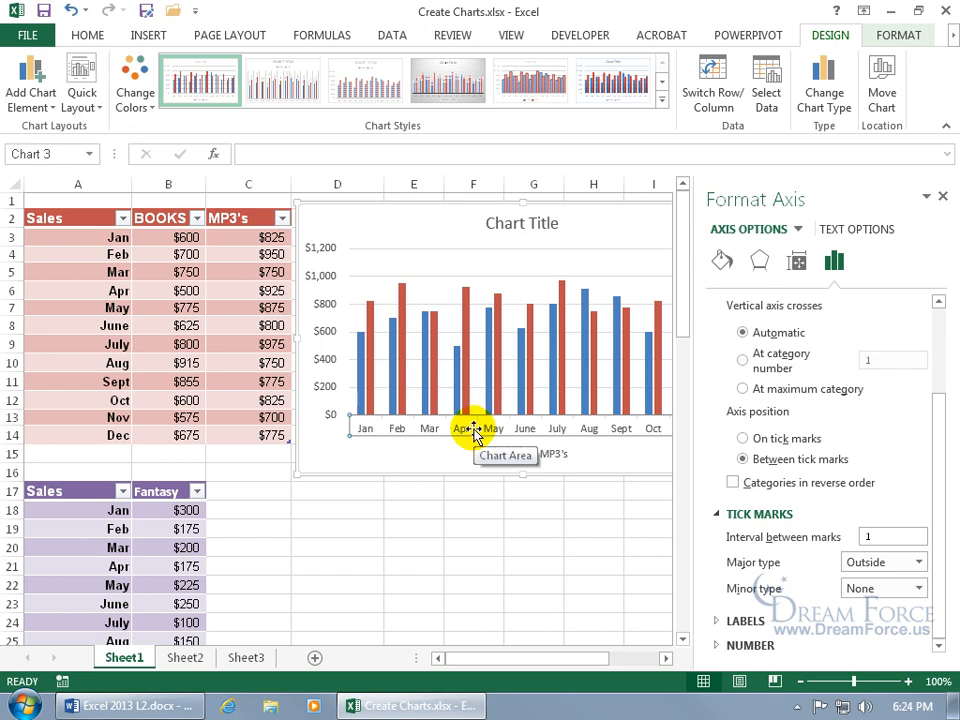
# Step: Try the High label position on the horizontal axis and undo that change
pyautogui.click(714, 622)
pyautogui.click(937, 525)
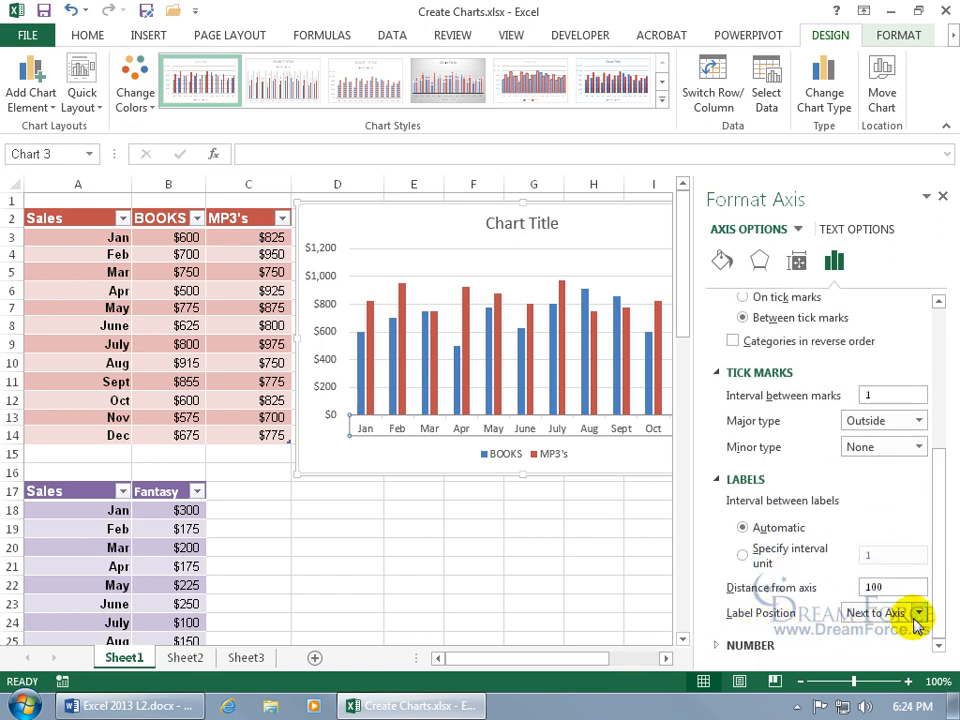
pyautogui.click(913, 616)
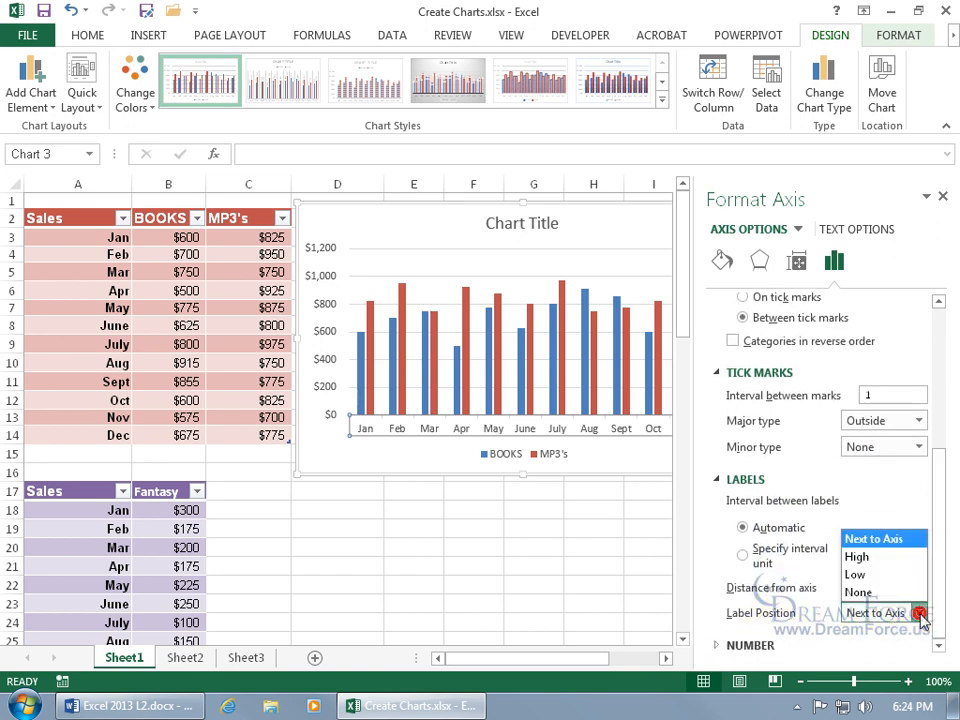
pyautogui.click(900, 563)
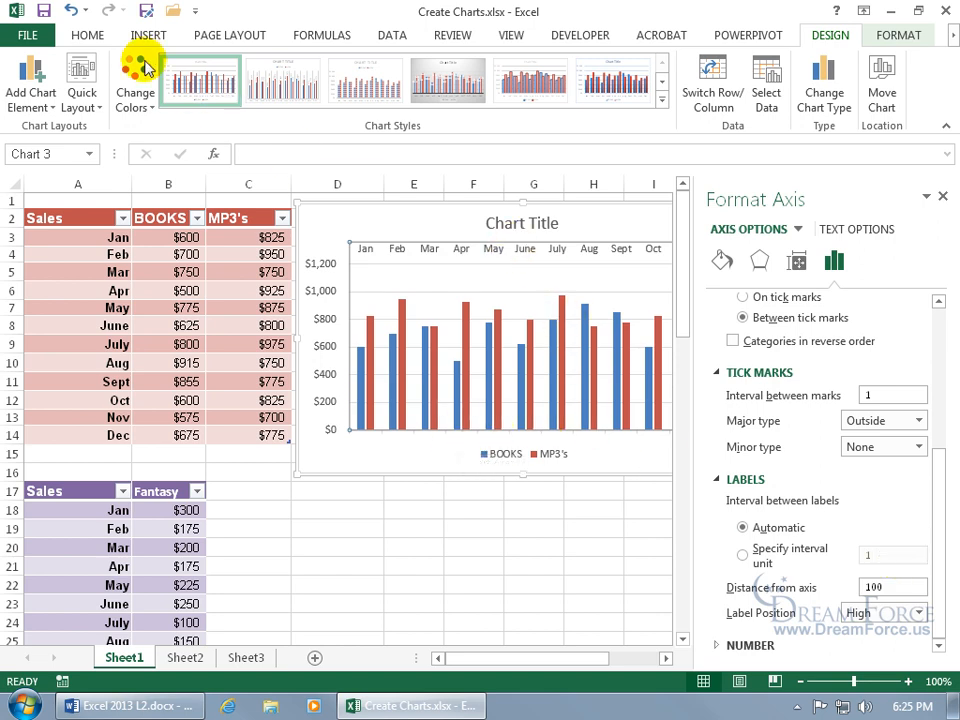
pyautogui.click(70, 10)
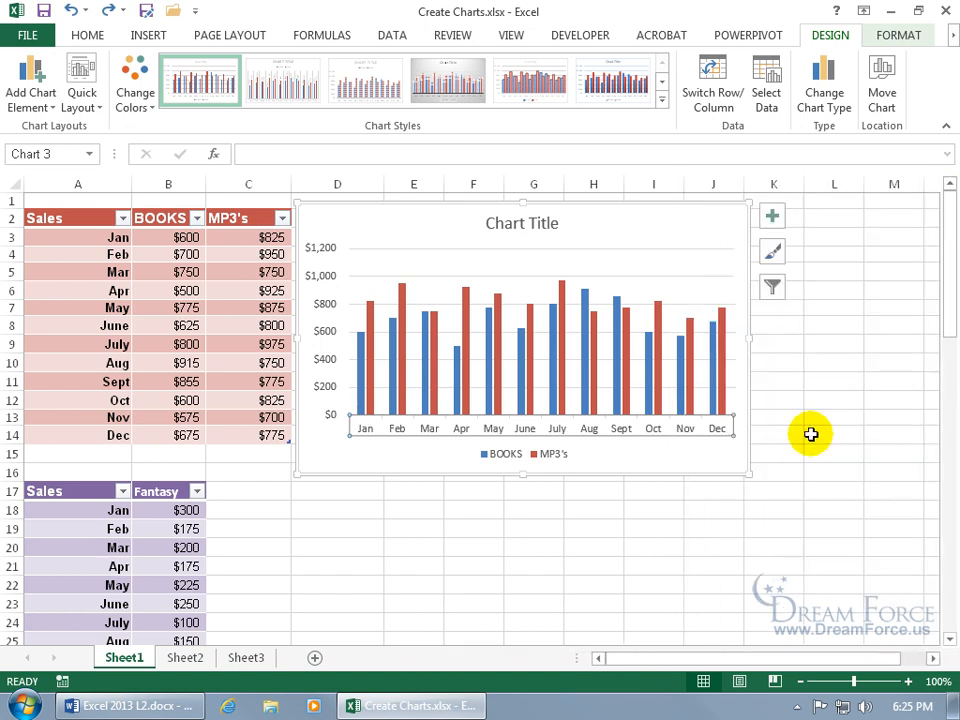
# Step: Examine the formatting options available for the chart's major gridlines and its horizontal axis, and close them without changes
pyautogui.click(774, 216)
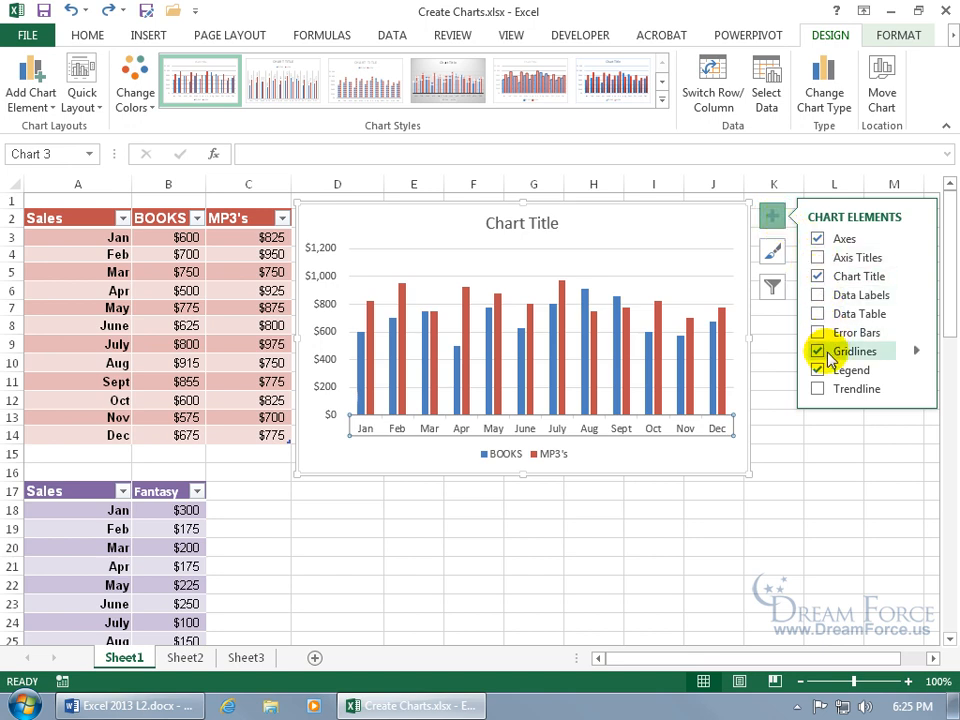
pyautogui.click(917, 352)
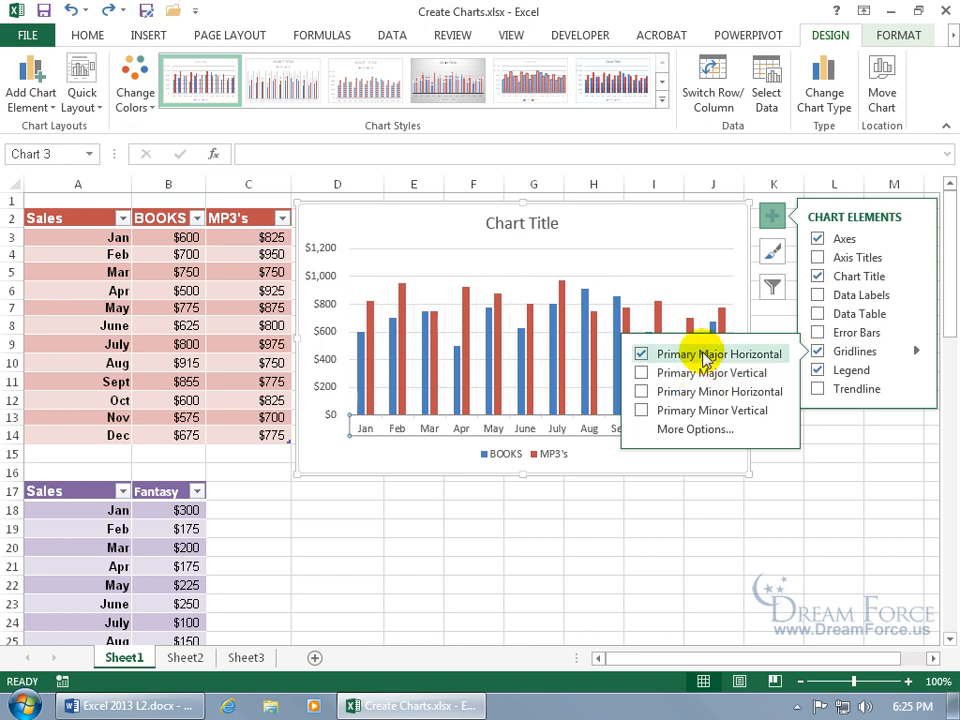
pyautogui.click(695, 430)
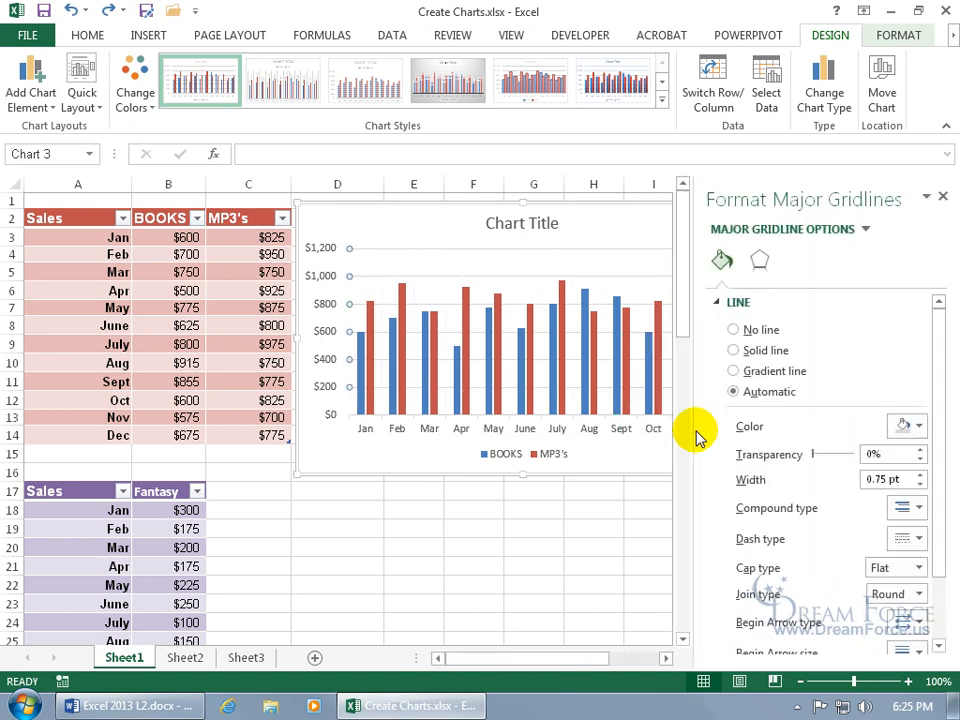
pyautogui.click(942, 196)
pyautogui.click(773, 218)
pyautogui.click(840, 258)
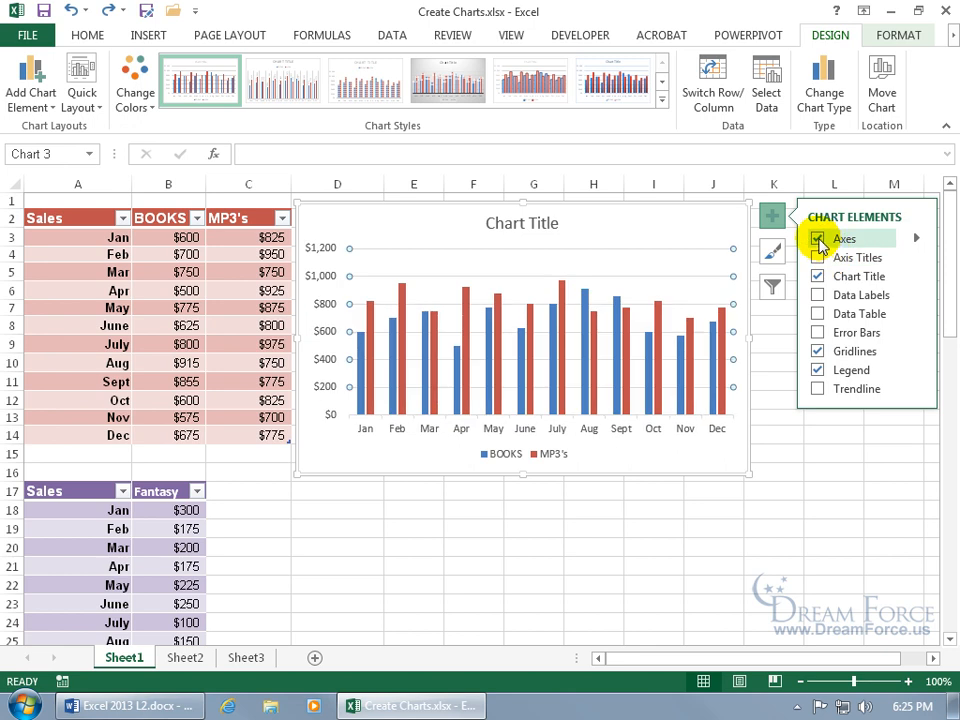
pyautogui.click(916, 239)
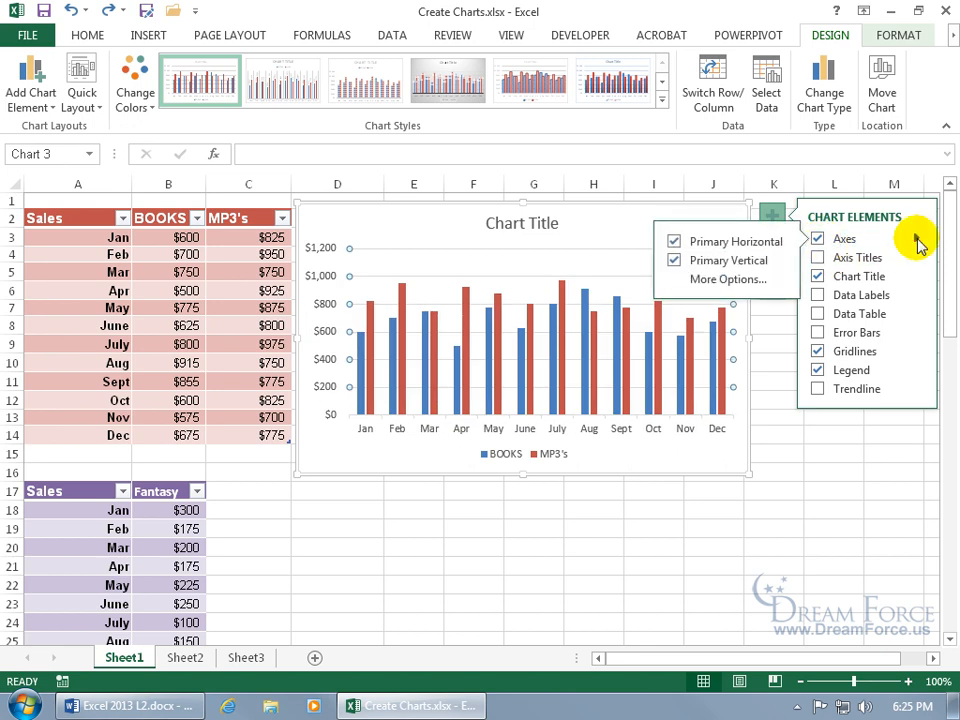
pyautogui.click(722, 280)
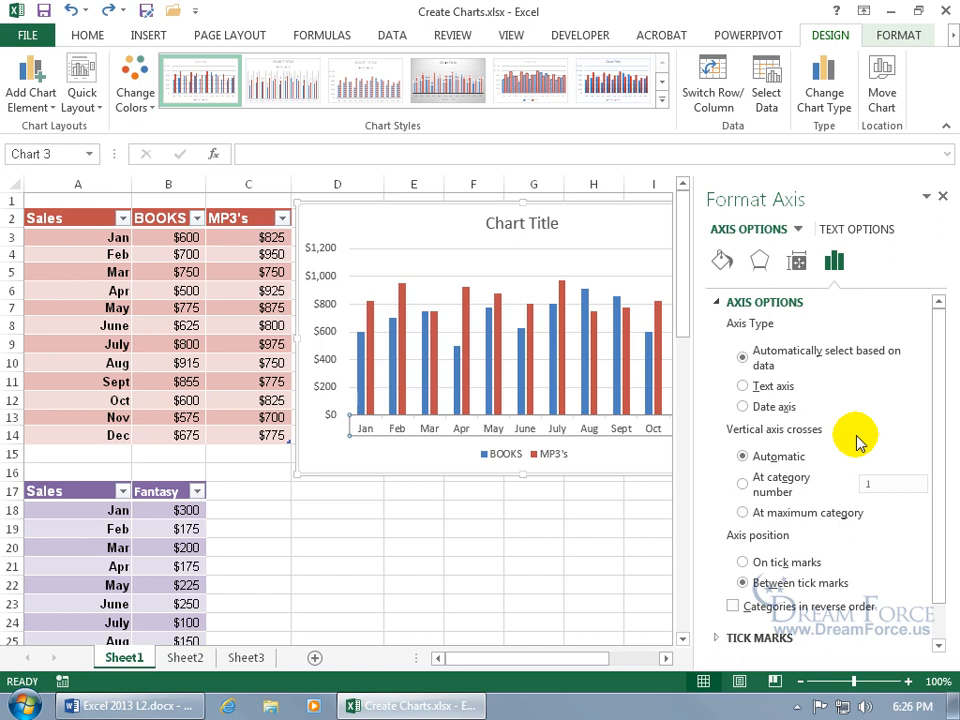
pyautogui.click(942, 196)
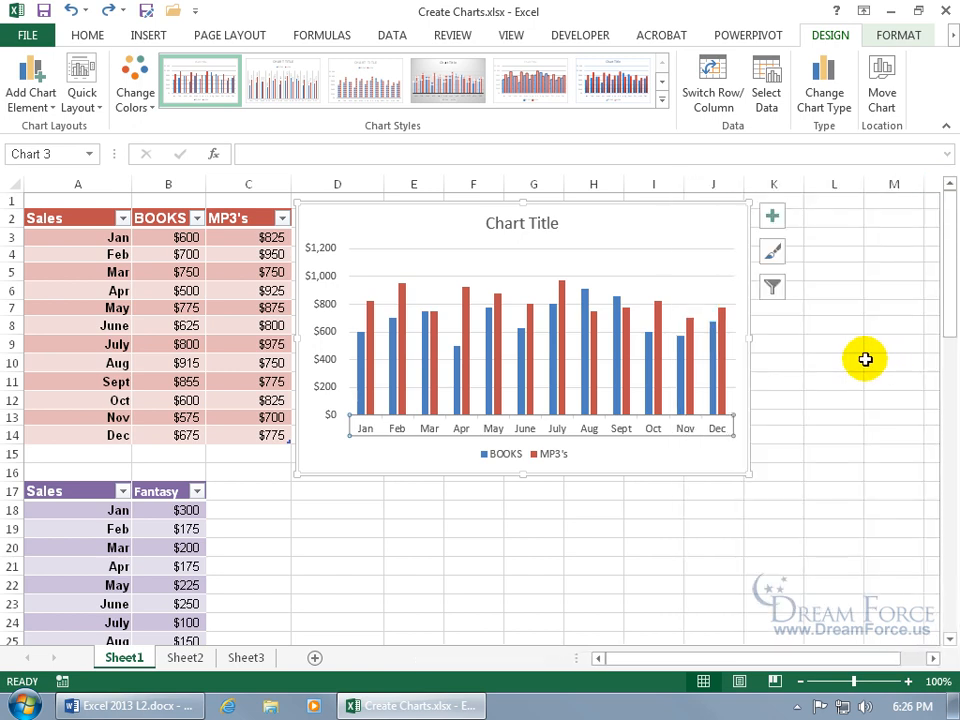
# Step: Apply Style 5, with outlined and lightly filled columns, to the chart
pyautogui.click(773, 254)
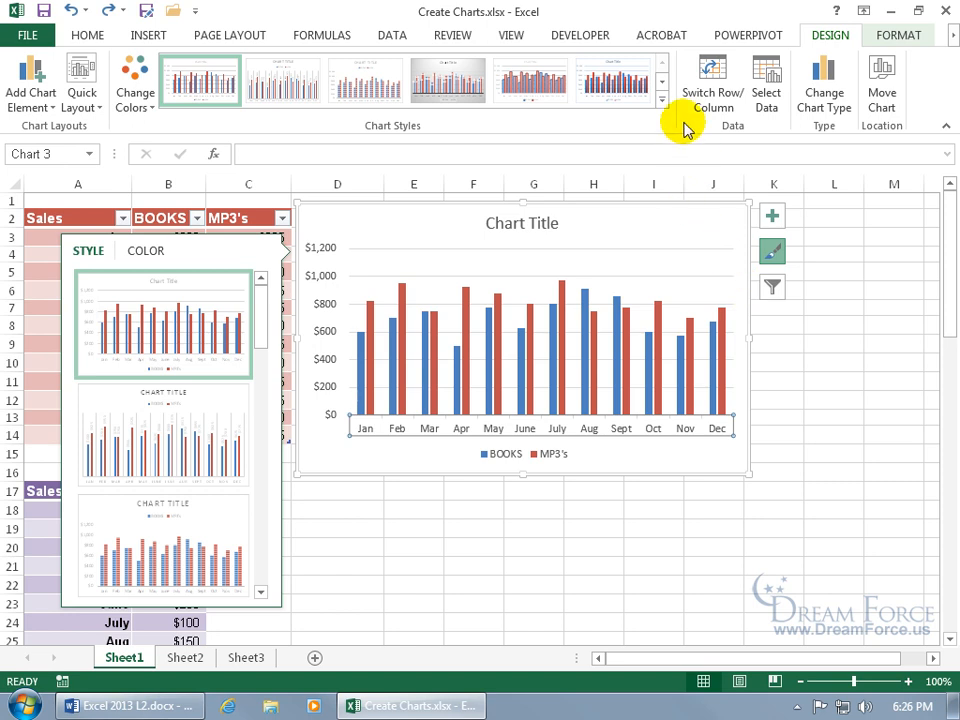
pyautogui.moveTo(264, 332); pyautogui.dragTo(178, 385)
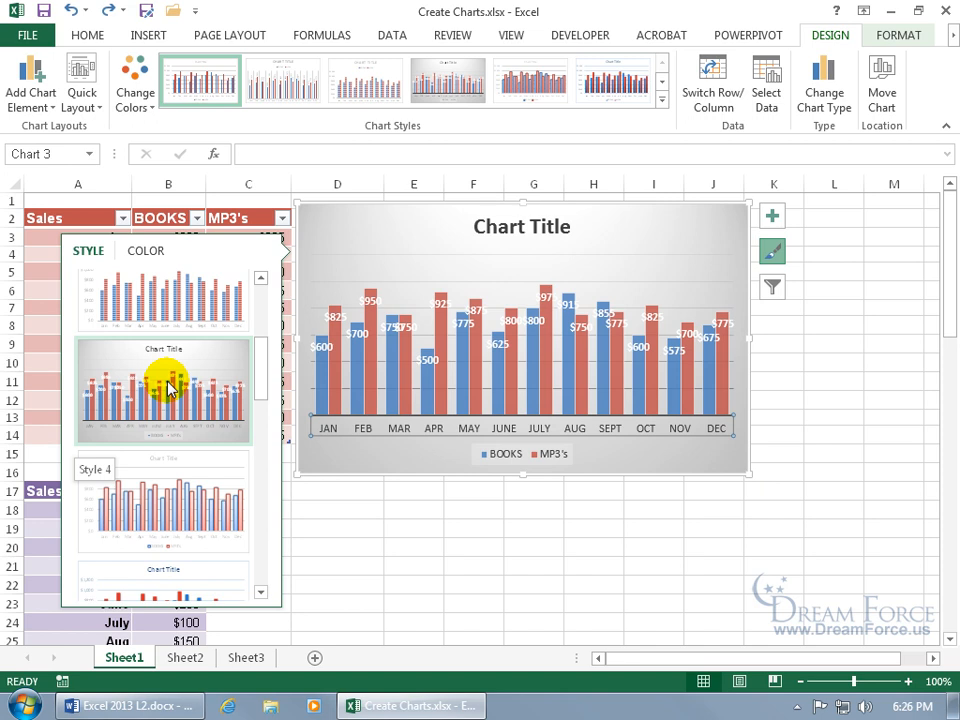
pyautogui.click(178, 487)
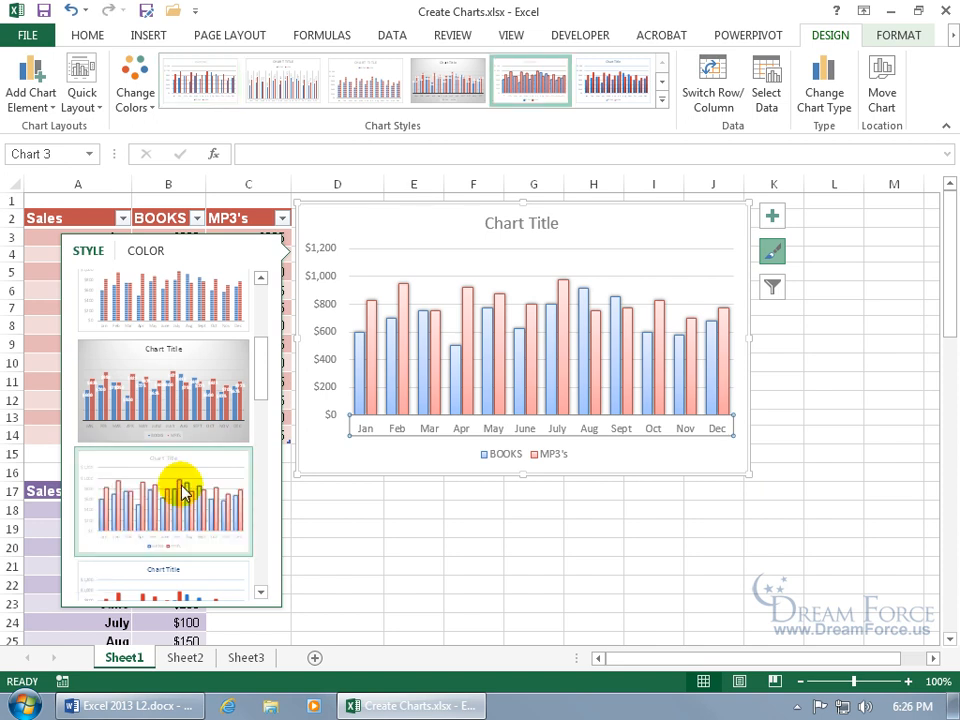
# Step: Change the chart colors to the second Colorful palette, giving blue BOOKS columns and green MP3's columns
pyautogui.click(145, 252)
pyautogui.click(150, 105)
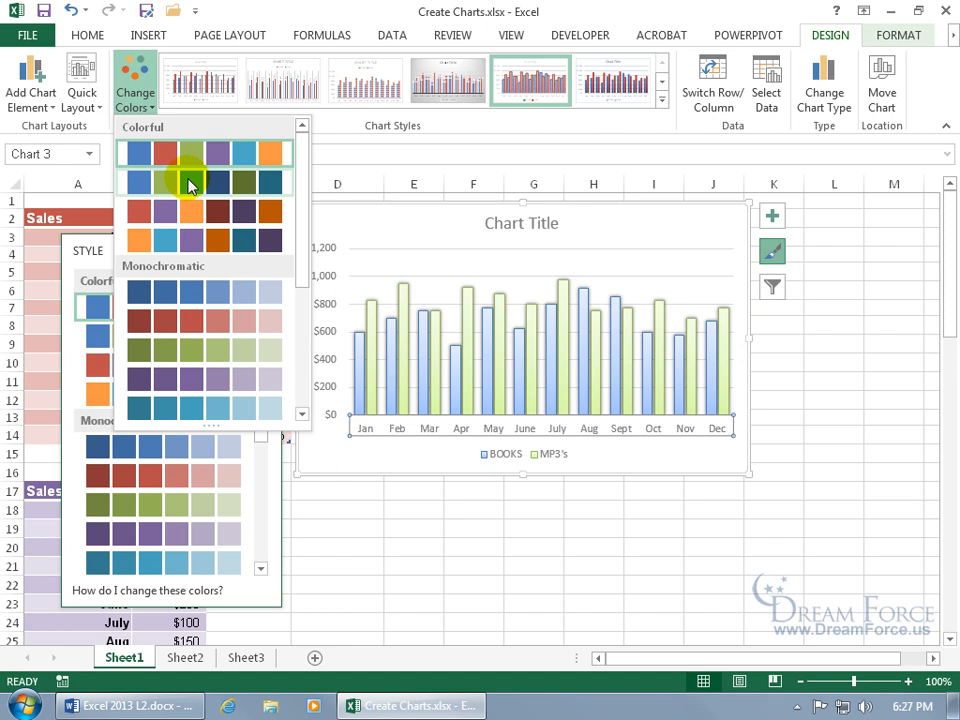
pyautogui.click(268, 186)
# Step: Look over the remaining chart color palettes and the workbook theme options, and return to the chart's plot area
pyautogui.moveTo(262, 350); pyautogui.dragTo(268, 500)
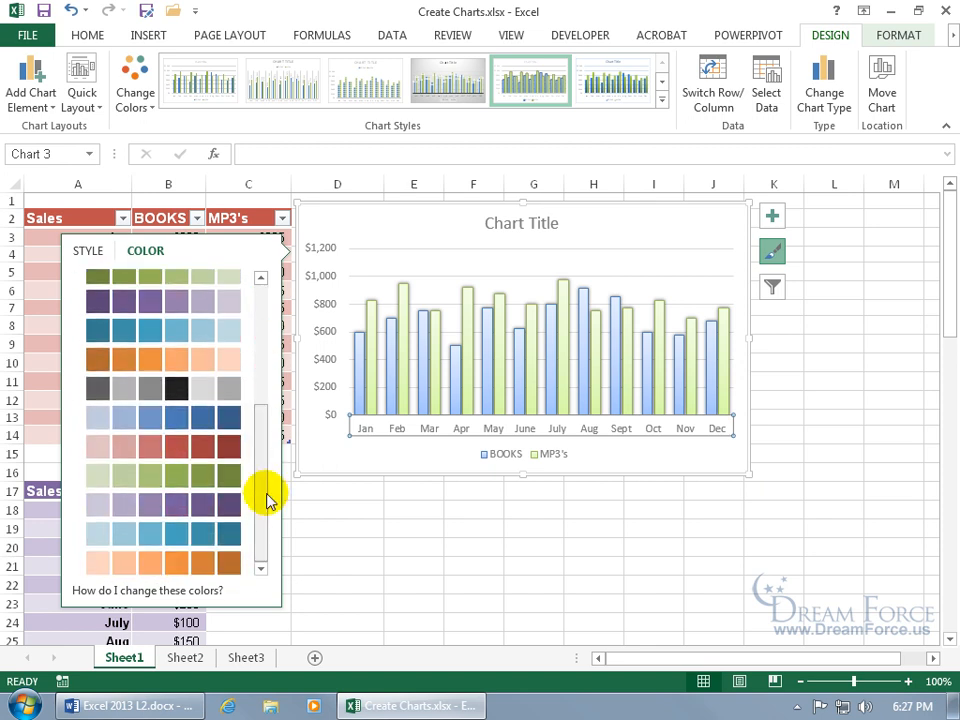
pyautogui.moveTo(208, 595)
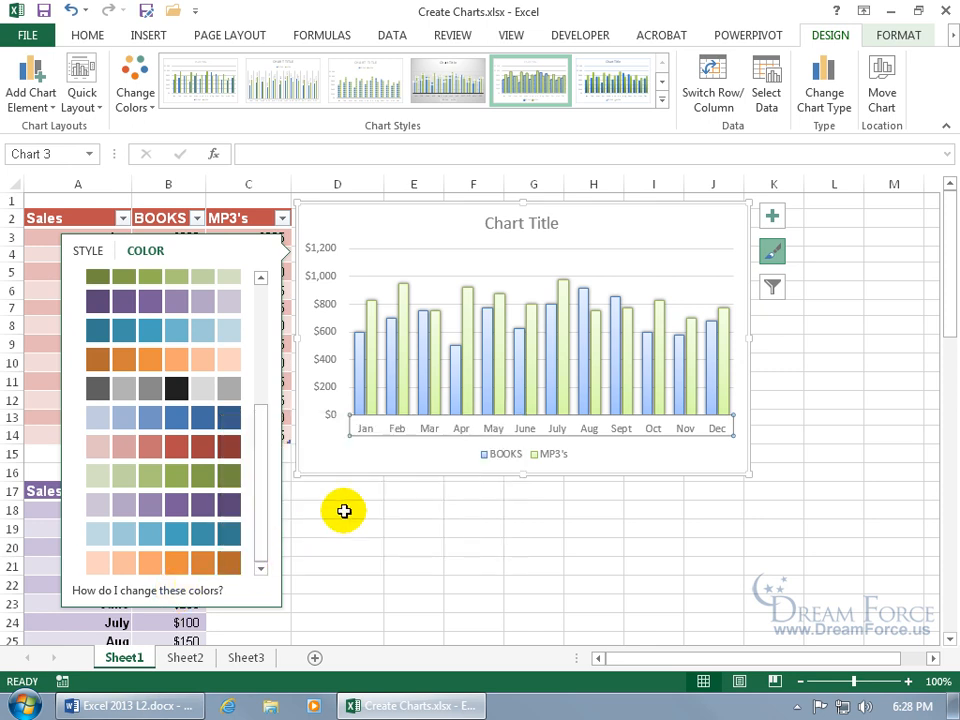
pyautogui.click(224, 37)
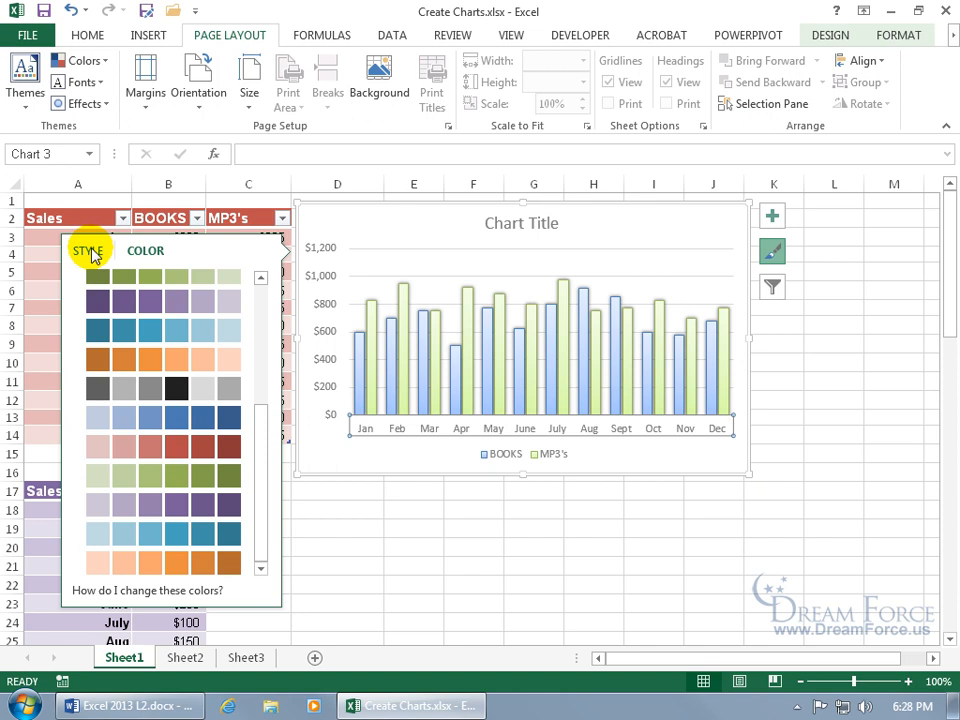
pyautogui.click(777, 400)
pyautogui.click(680, 255)
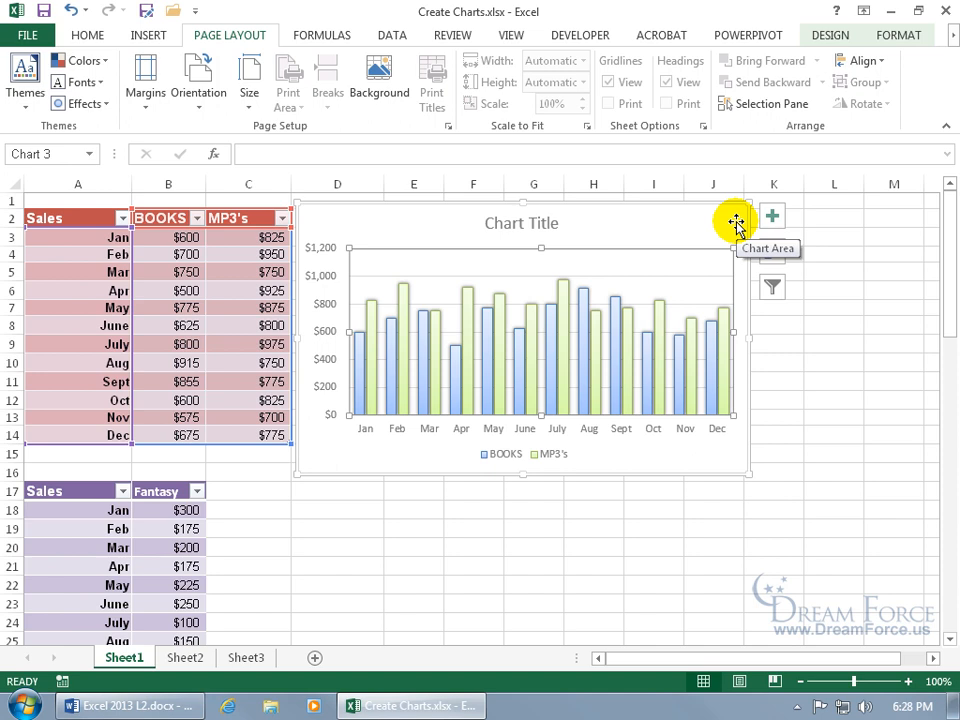
# Step: Filter the MP3's series out of the column chart so that only BOOKS is plotted
pyautogui.click(773, 290)
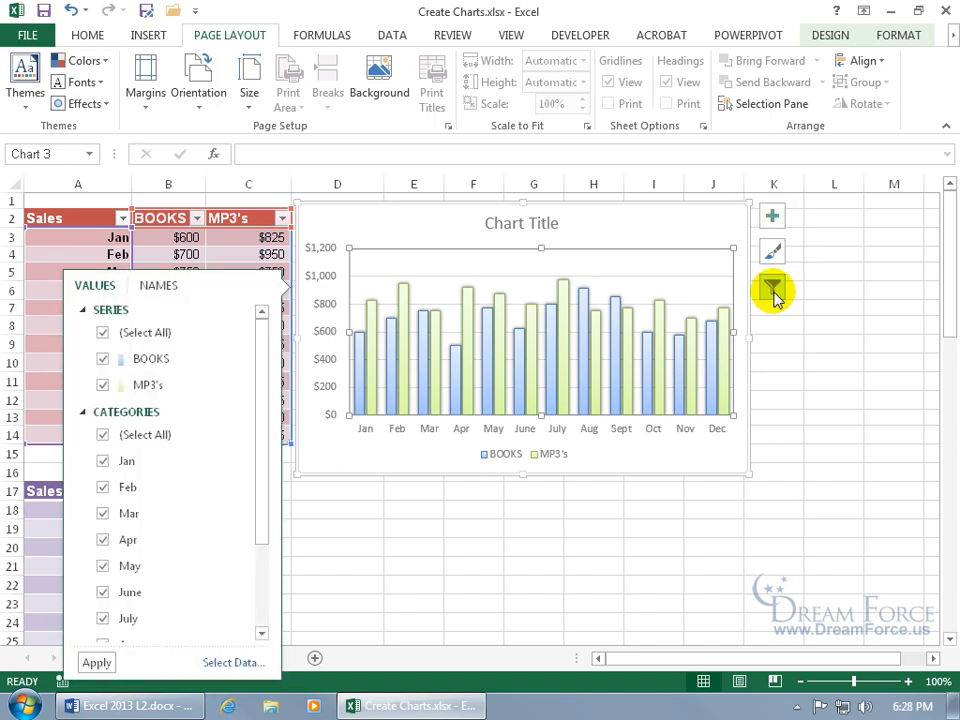
pyautogui.click(103, 386)
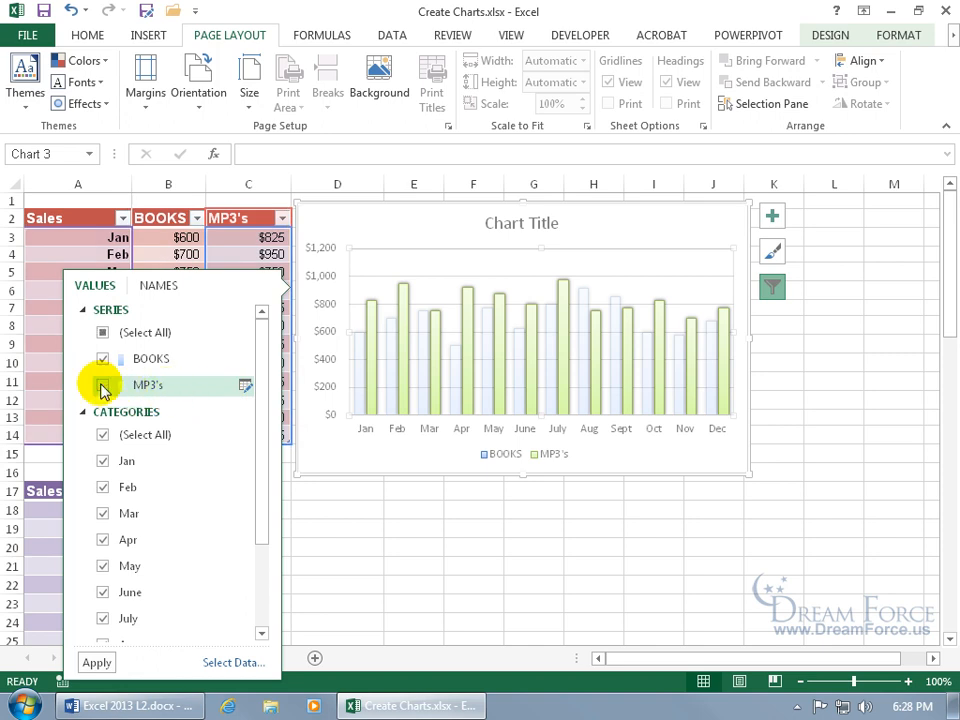
pyautogui.click(95, 664)
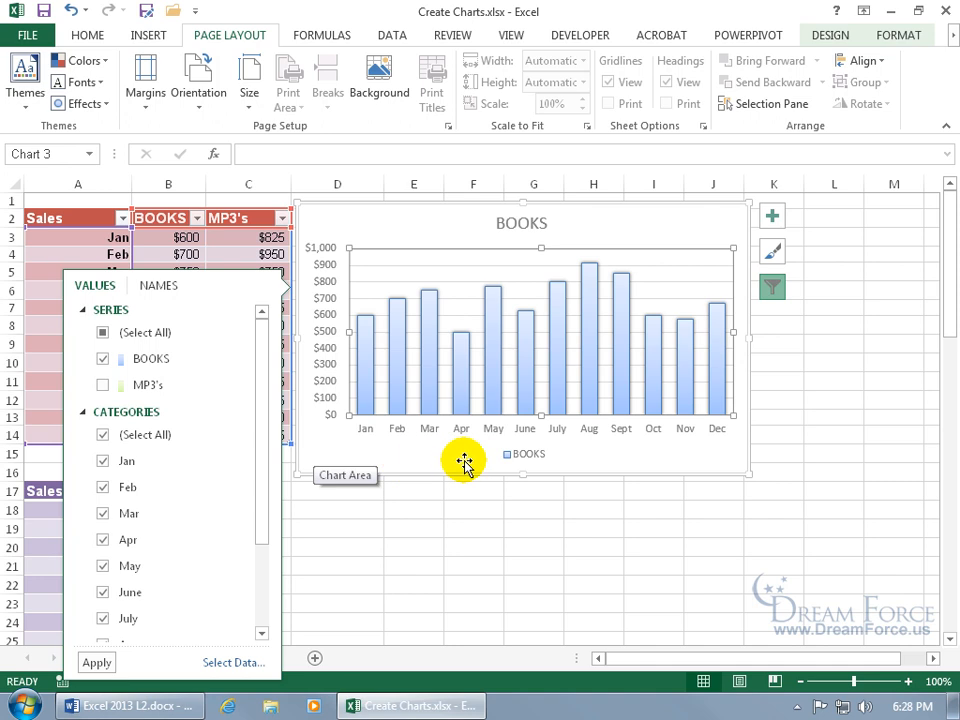
# Step: Bring the MP3's series back into the column chart and close the chart filters
pyautogui.click(103, 385)
pyautogui.click(96, 662)
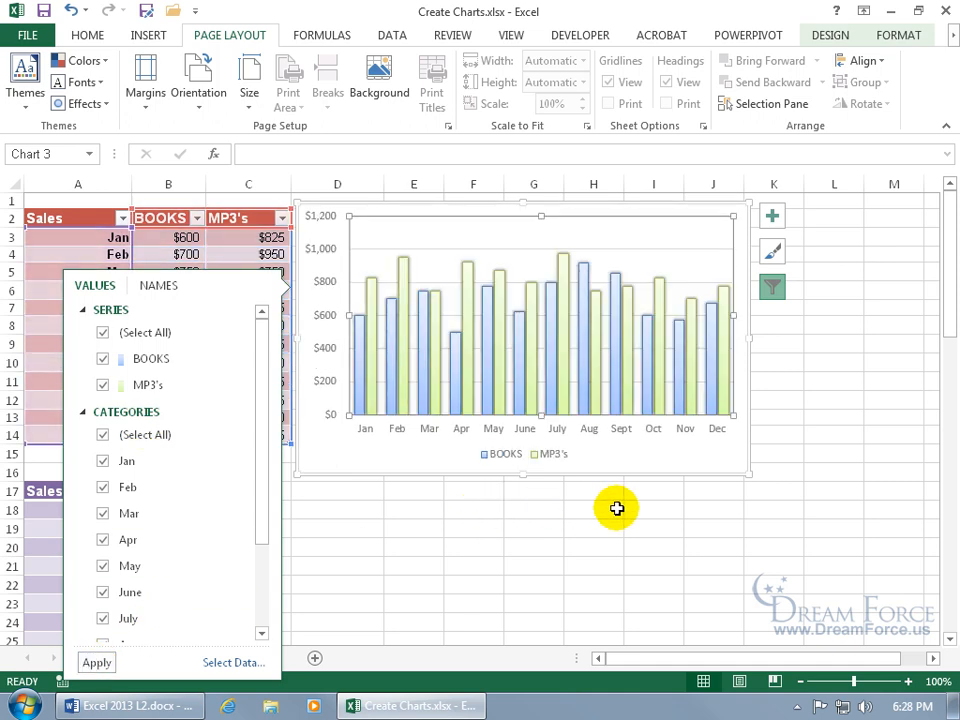
pyautogui.click(634, 456)
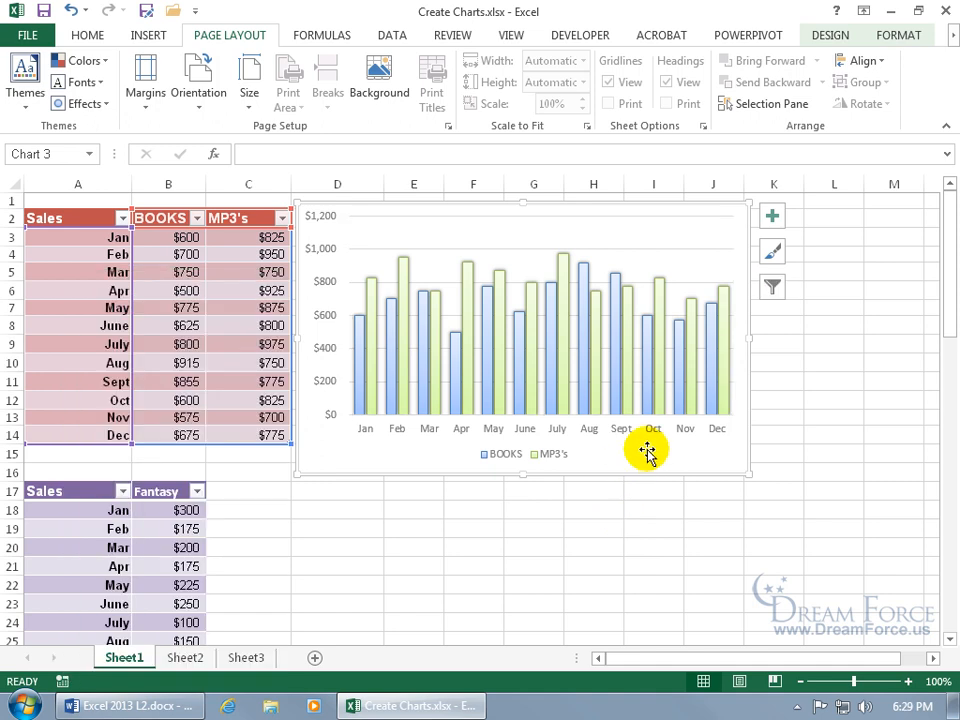
# Step: Switch the chart's rows and columns to group the months under BOOKS and MP3's, and switch them back
pyautogui.click(836, 37)
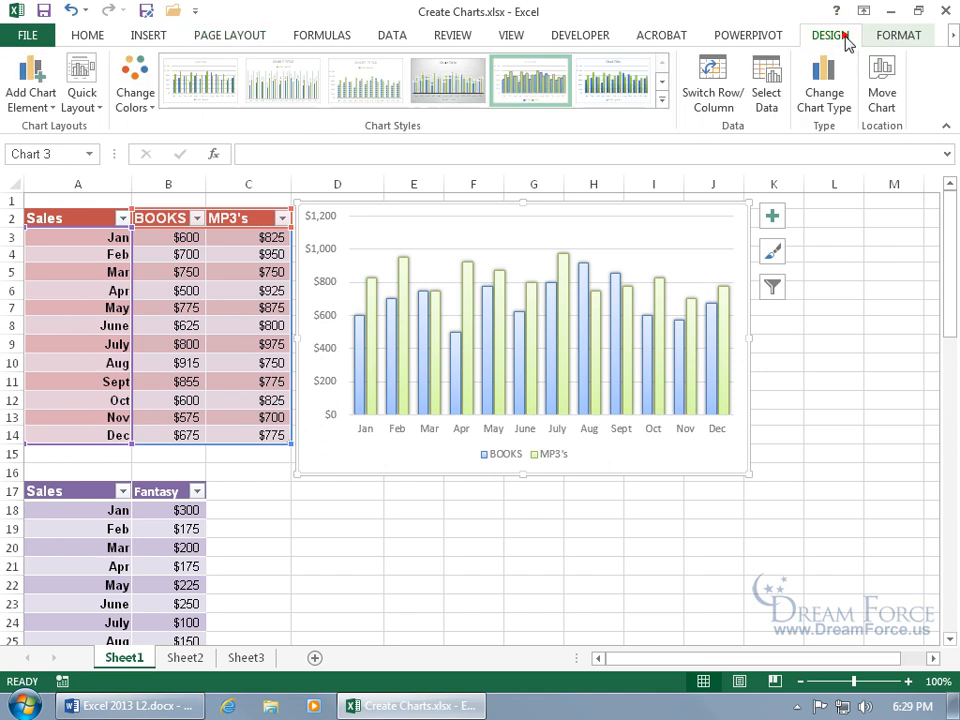
pyautogui.click(727, 104)
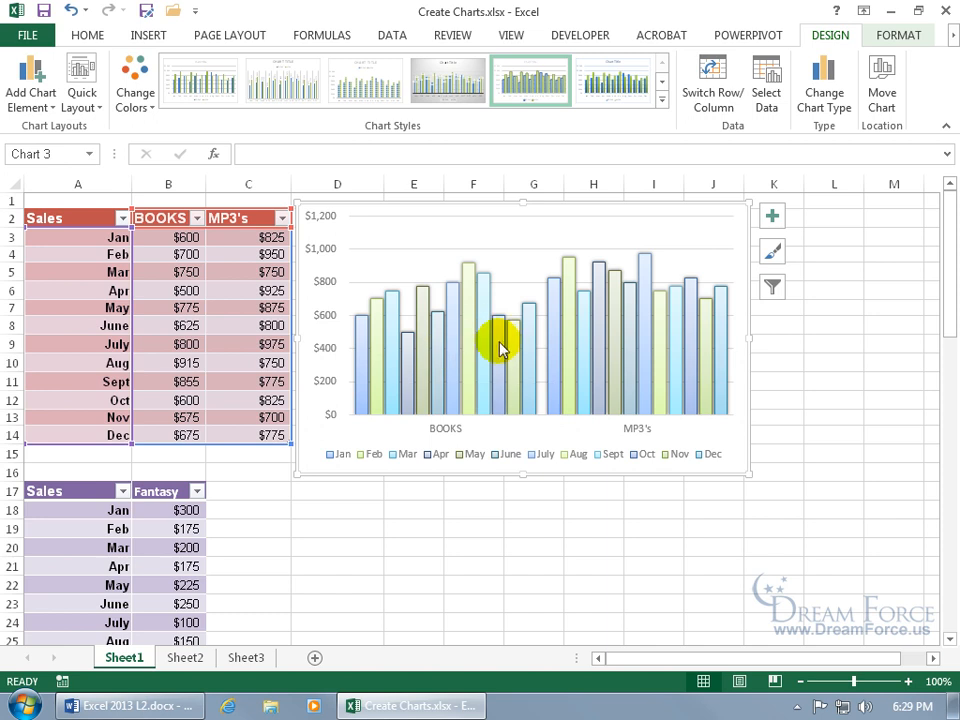
pyautogui.moveTo(505, 350)
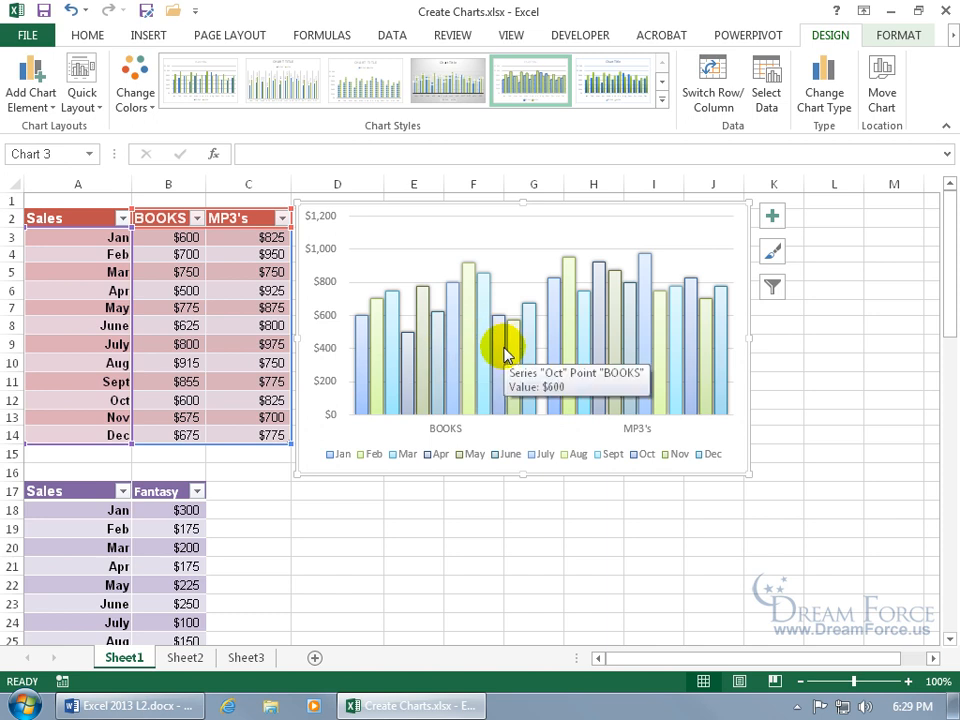
pyautogui.moveTo(583, 348)
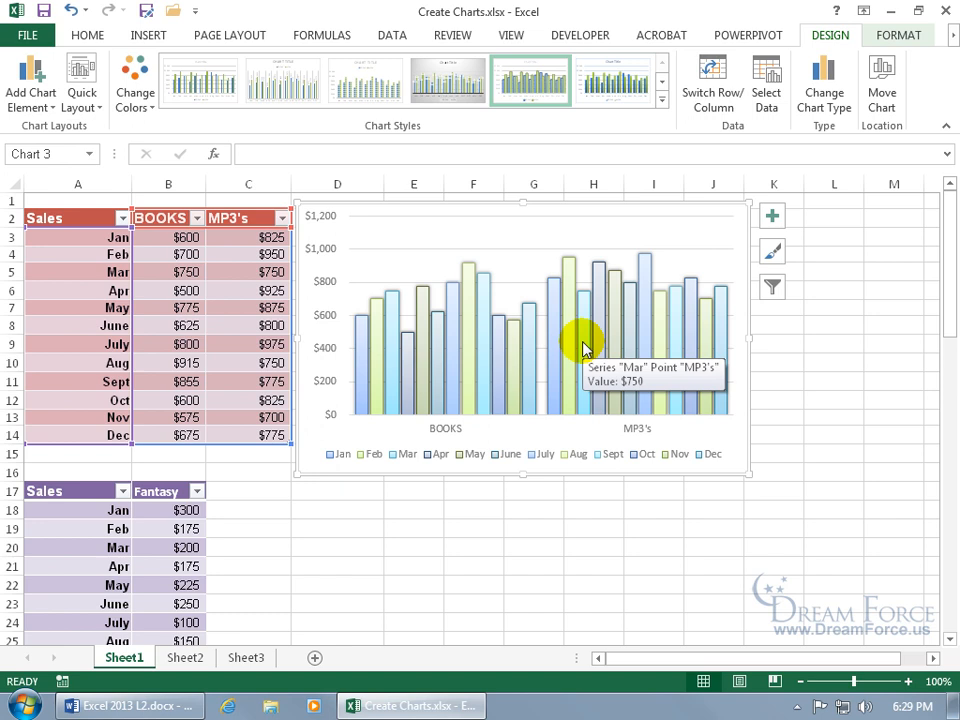
pyautogui.click(713, 95)
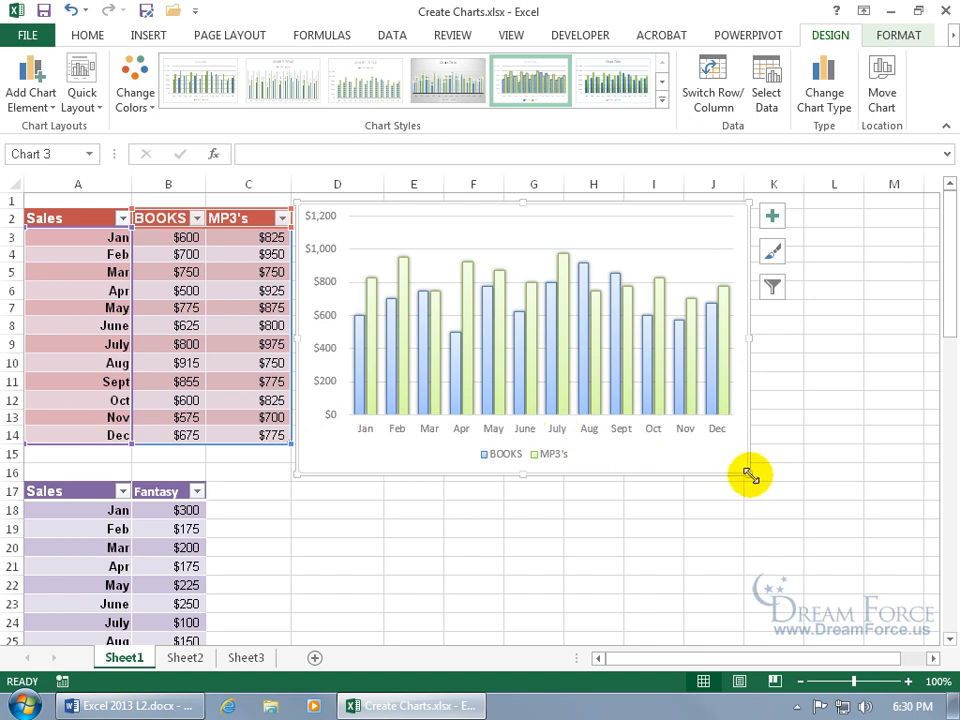
# Step: Resize the column chart so it extends to the end of column K and ends at row 14, and deselect it
pyautogui.moveTo(750, 476); pyautogui.dragTo(799, 448)
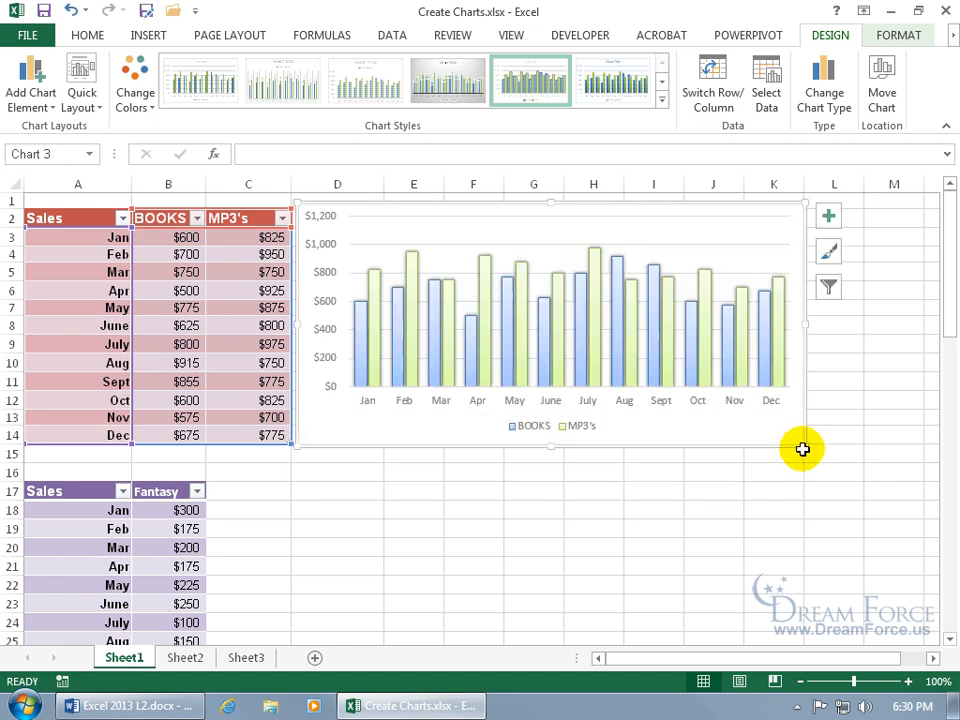
pyautogui.click(467, 549)
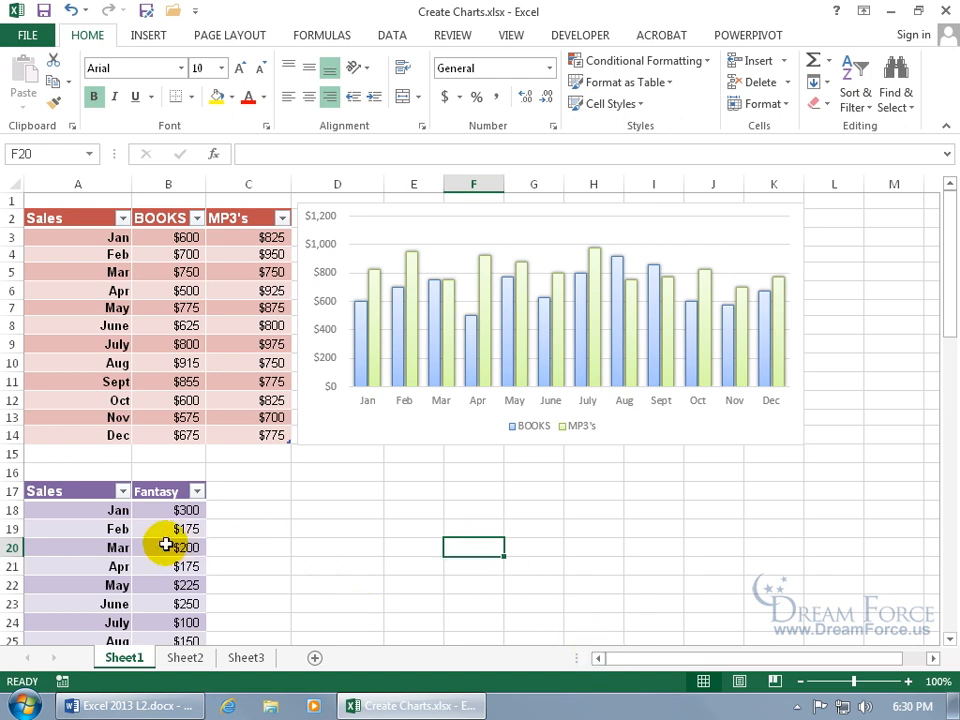
# Step: Insert a basic 2-D line chart from the monthly Fantasy sales table
pyautogui.scroll(-2, 166, 544)
pyautogui.click(105, 482)
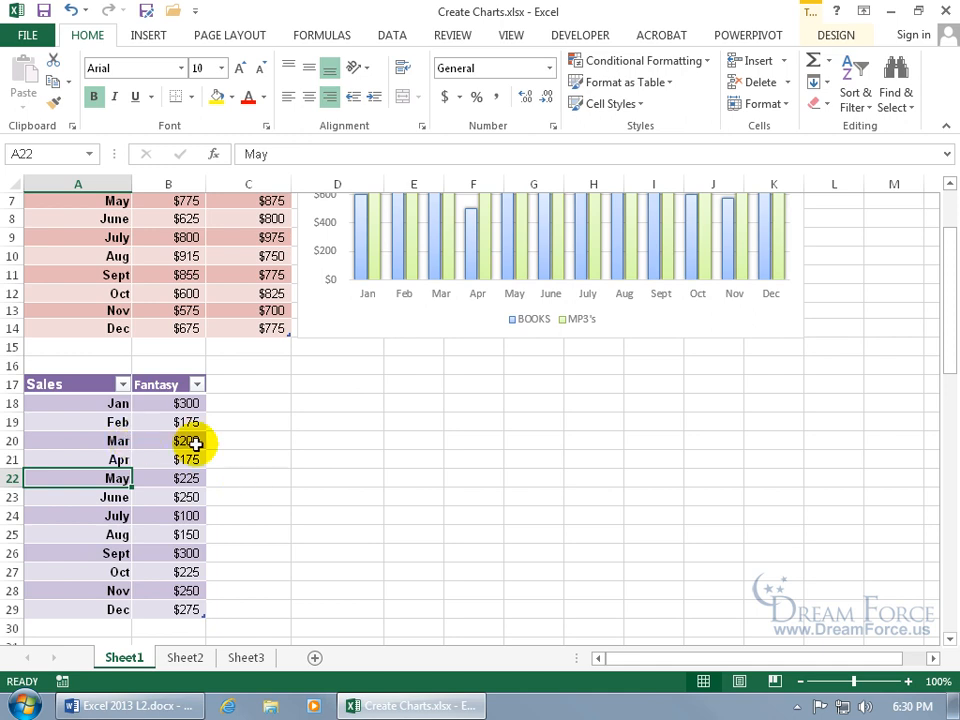
pyautogui.click(155, 36)
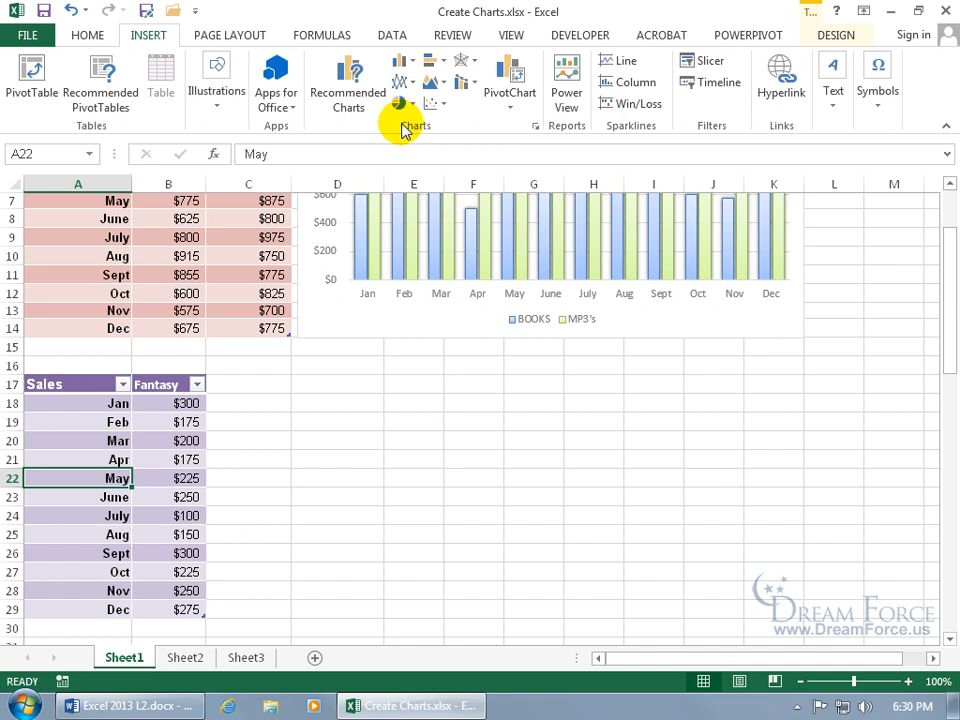
pyautogui.click(404, 82)
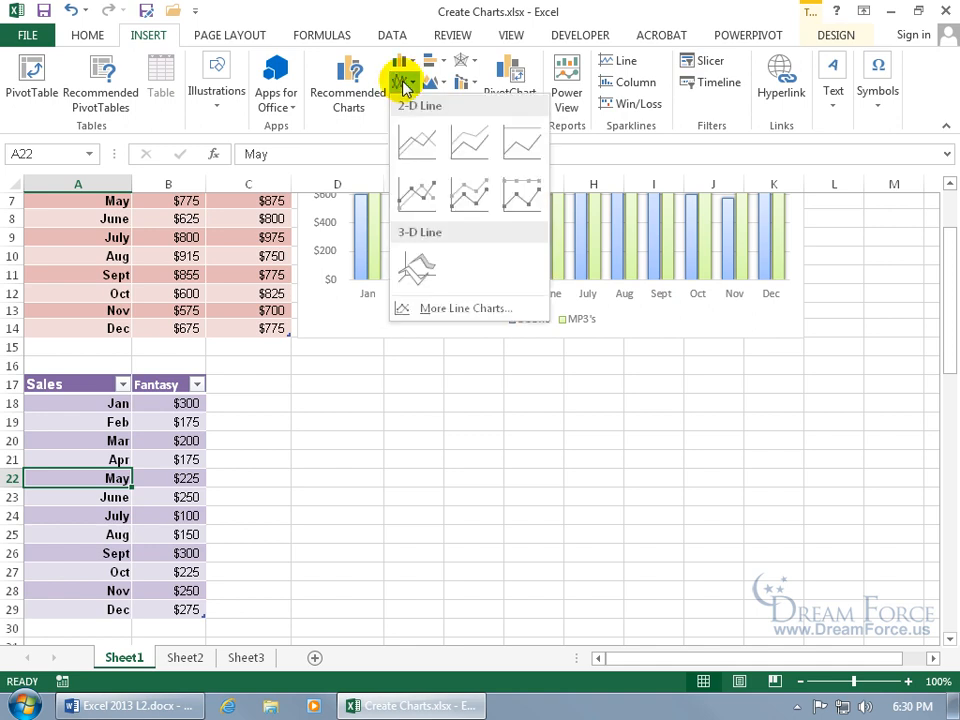
pyautogui.click(418, 145)
pyautogui.moveTo(499, 397)
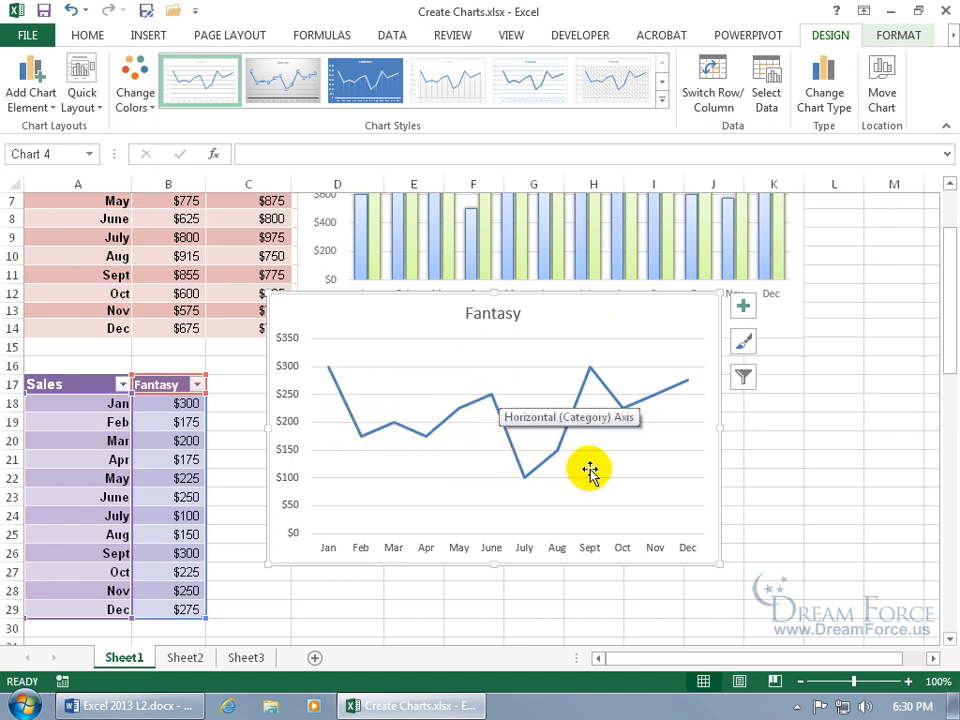
pyautogui.moveTo(528, 487)
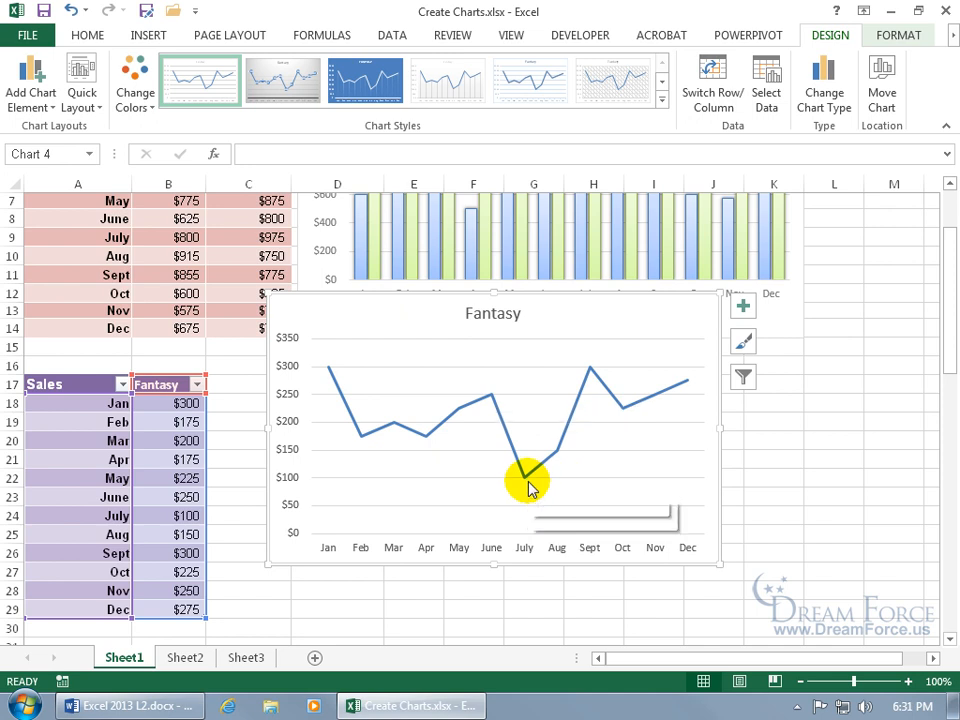
# Step: Try moving the Fantasy line chart by its plot area, and undo the shift
pyautogui.click(397, 438)
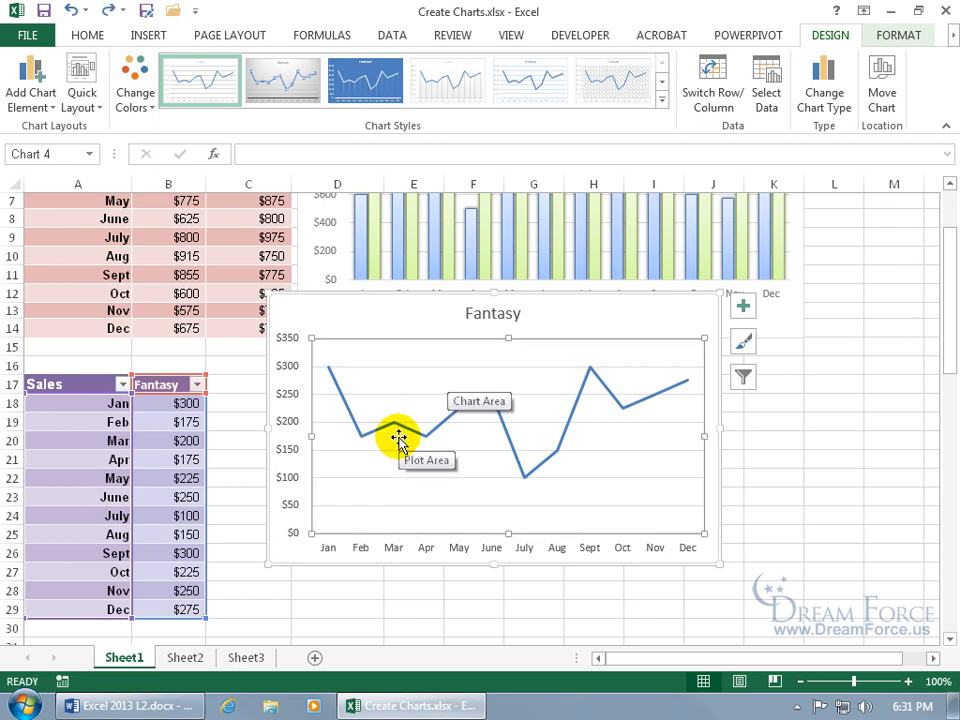
pyautogui.moveTo(398, 438); pyautogui.dragTo(432, 490)
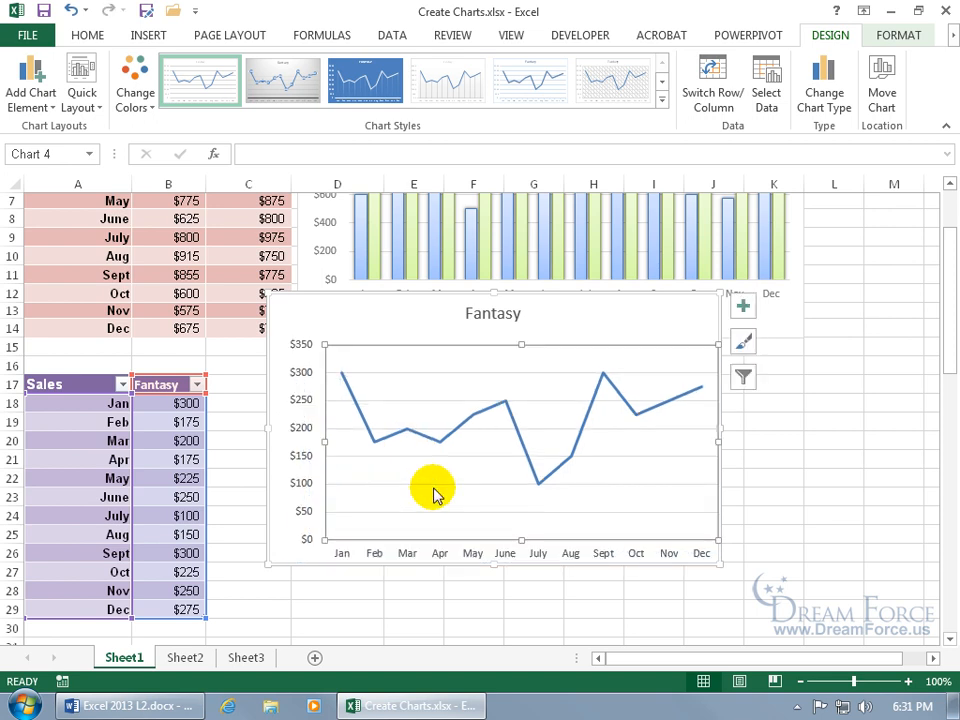
pyautogui.click(68, 10)
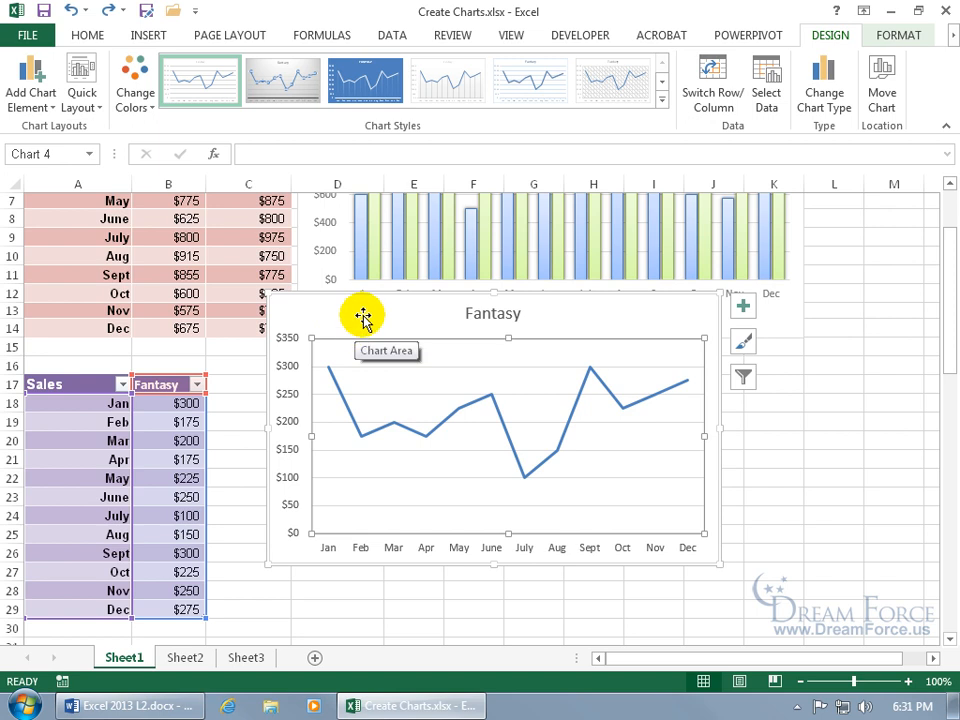
# Step: Move the Fantasy line chart below the column chart, close beside its table, and reduce its height to end at row 29
pyautogui.moveTo(363, 317); pyautogui.dragTo(346, 386)
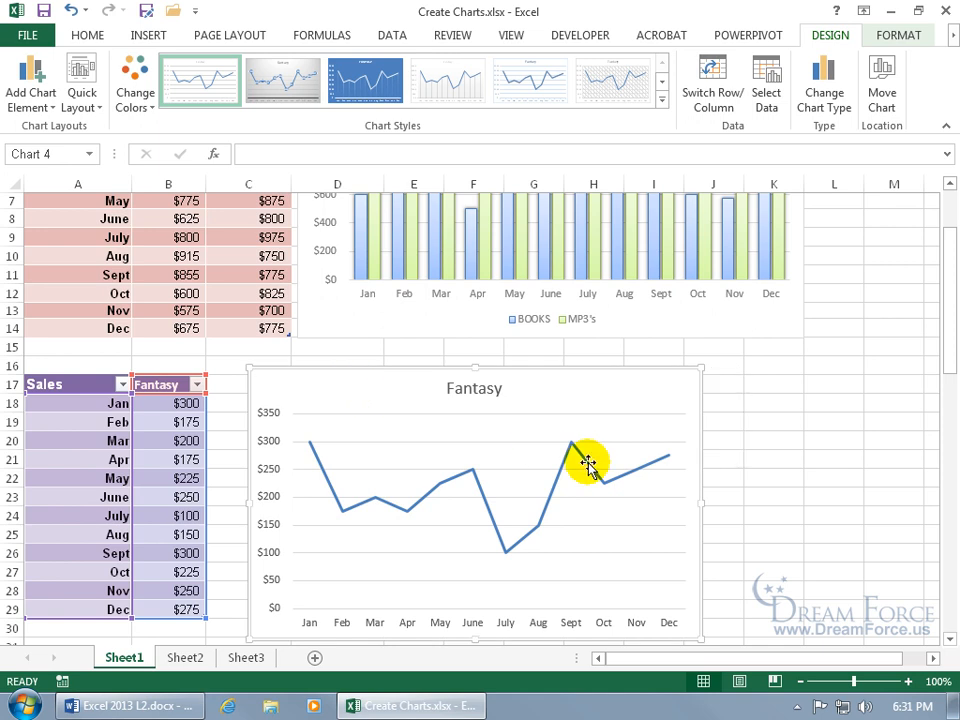
pyautogui.scroll(-4, 583, 460)
pyautogui.moveTo(250, 423); pyautogui.dragTo(250, 388)
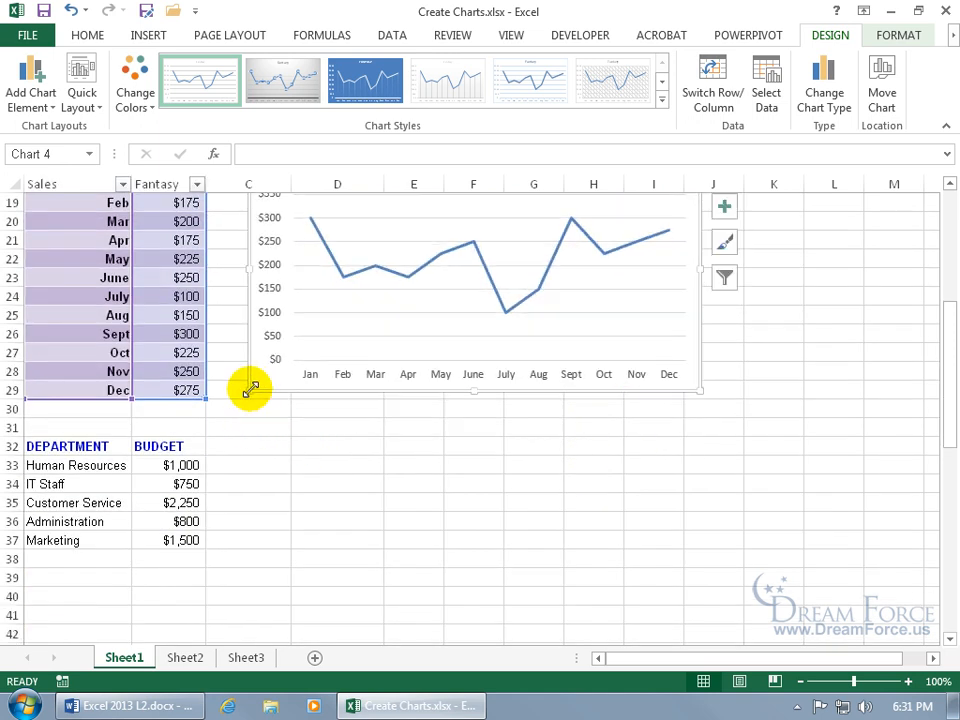
pyautogui.moveTo(947, 398); pyautogui.dragTo(942, 349)
pyautogui.moveTo(414, 296); pyautogui.dragTo(364, 297)
pyautogui.moveTo(948, 378); pyautogui.dragTo(945, 432)
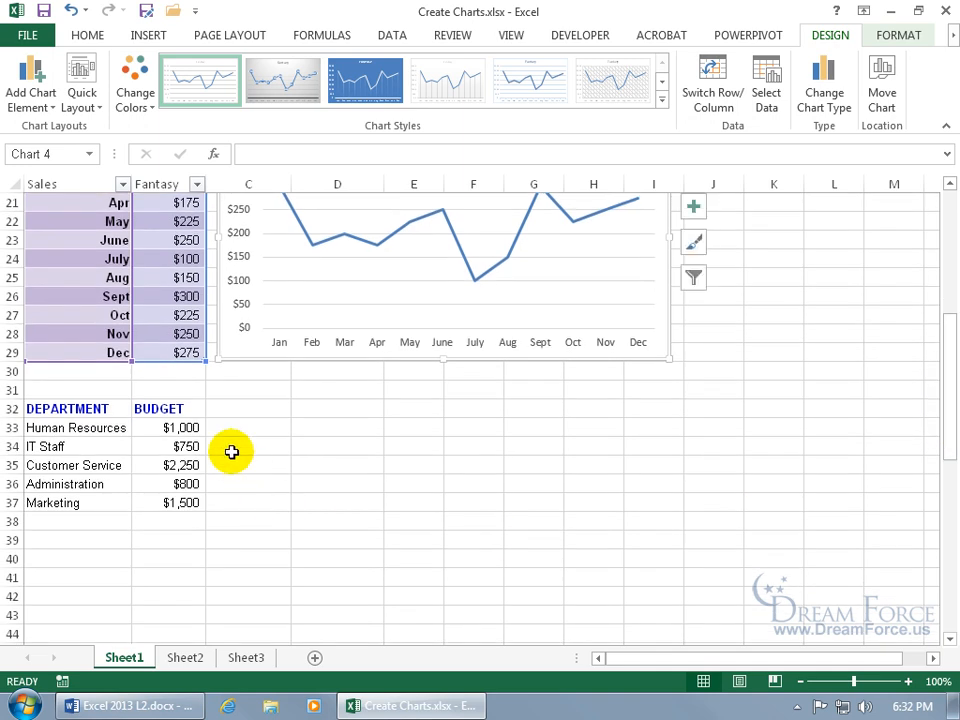
# Step: Insert a 3-D pie chart from the DEPARTMENT and BUDGET data
pyautogui.click(126, 446)
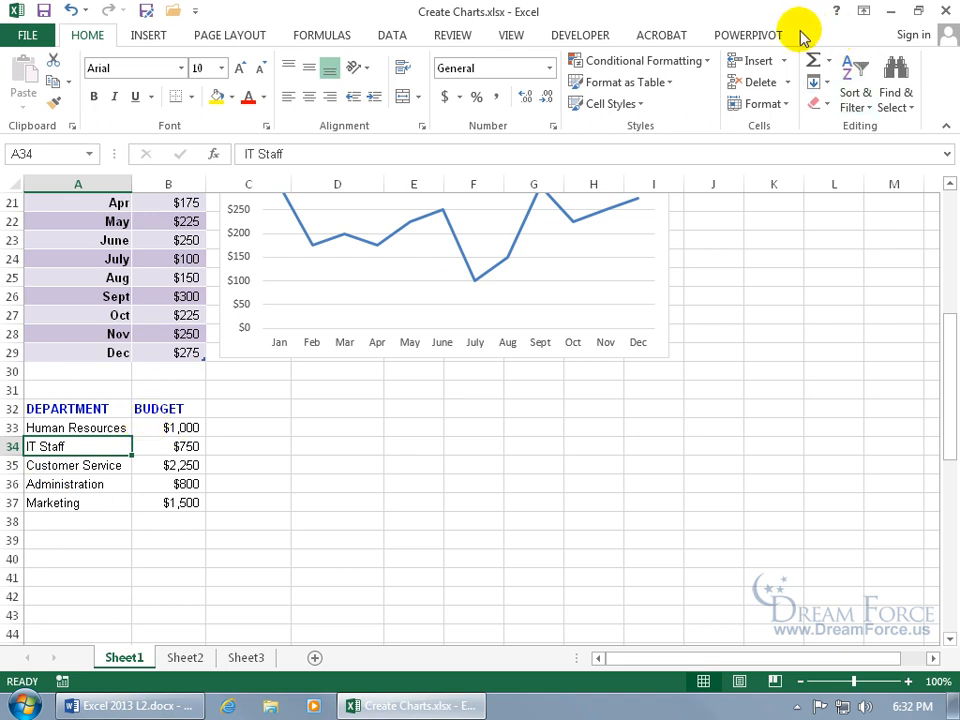
pyautogui.click(154, 256)
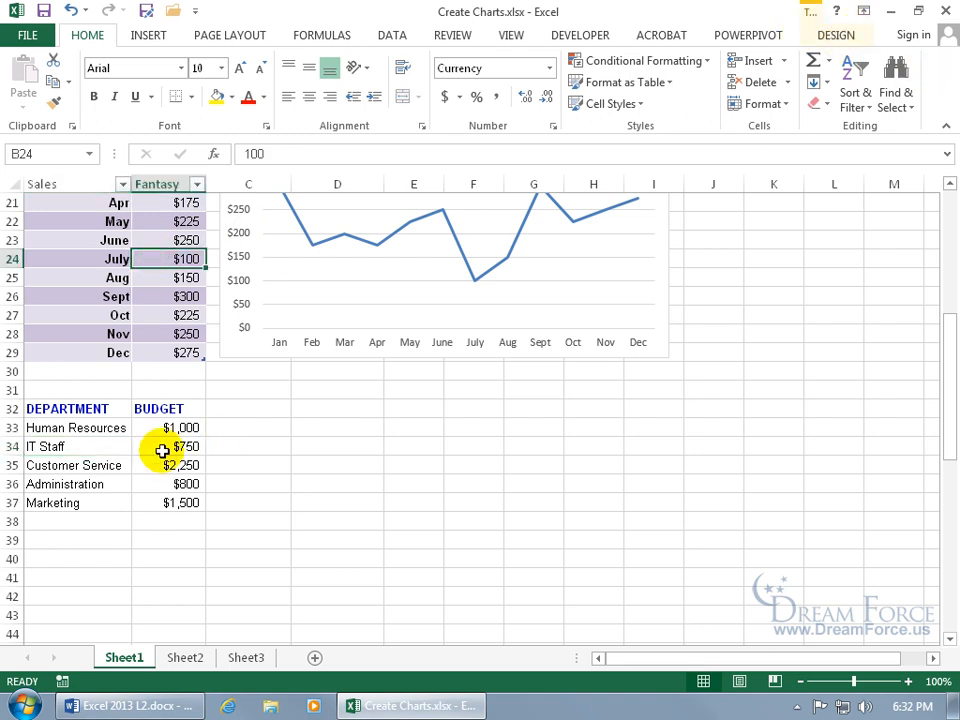
pyautogui.click(198, 446)
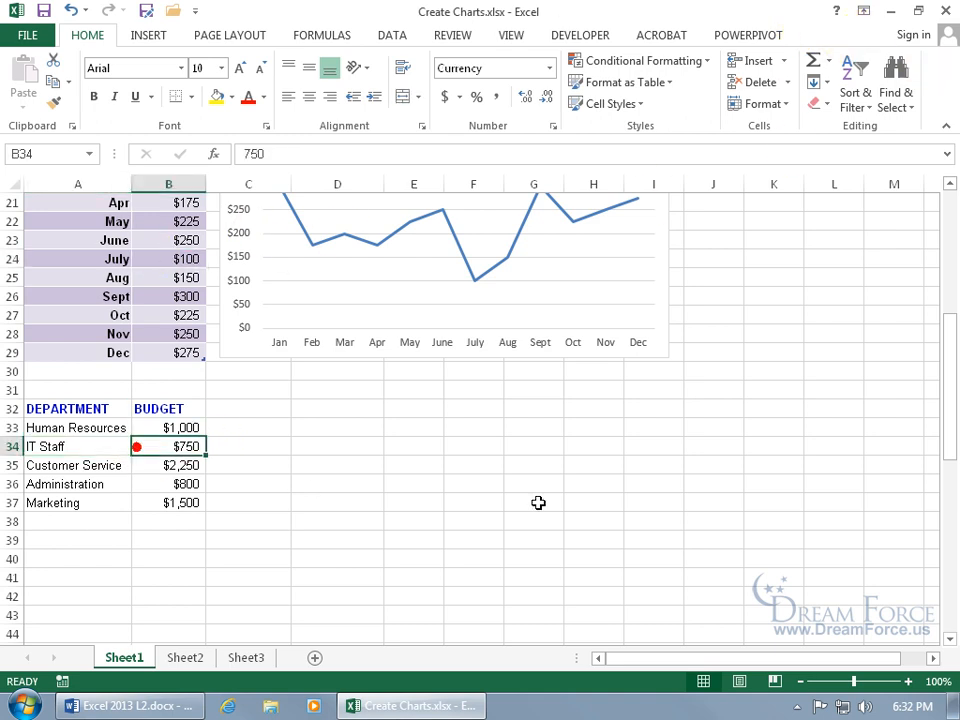
pyautogui.click(148, 36)
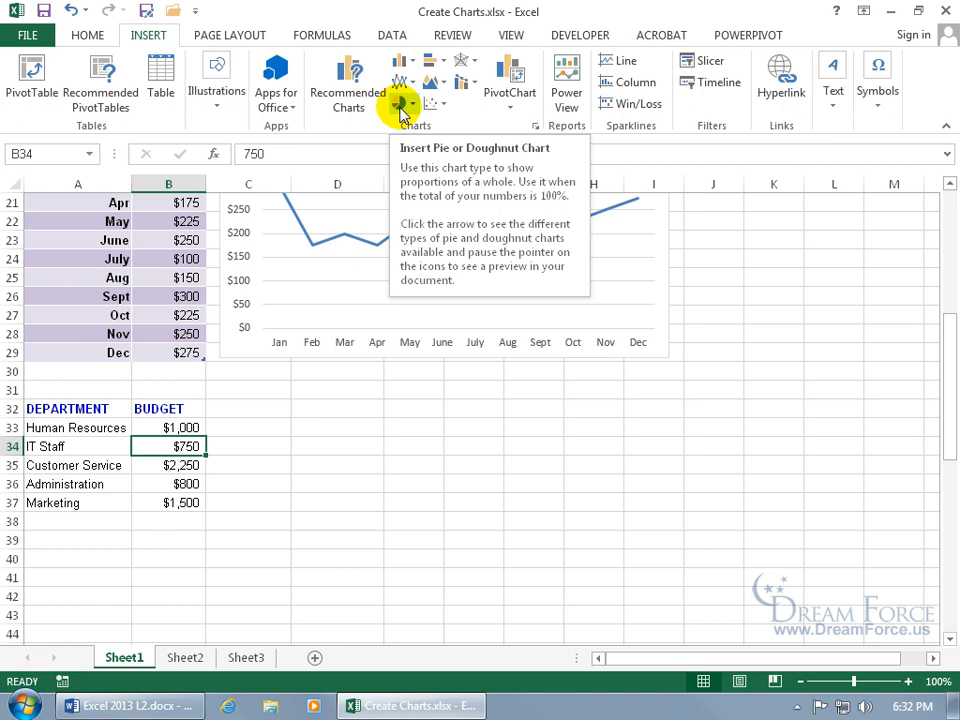
pyautogui.click(82, 428)
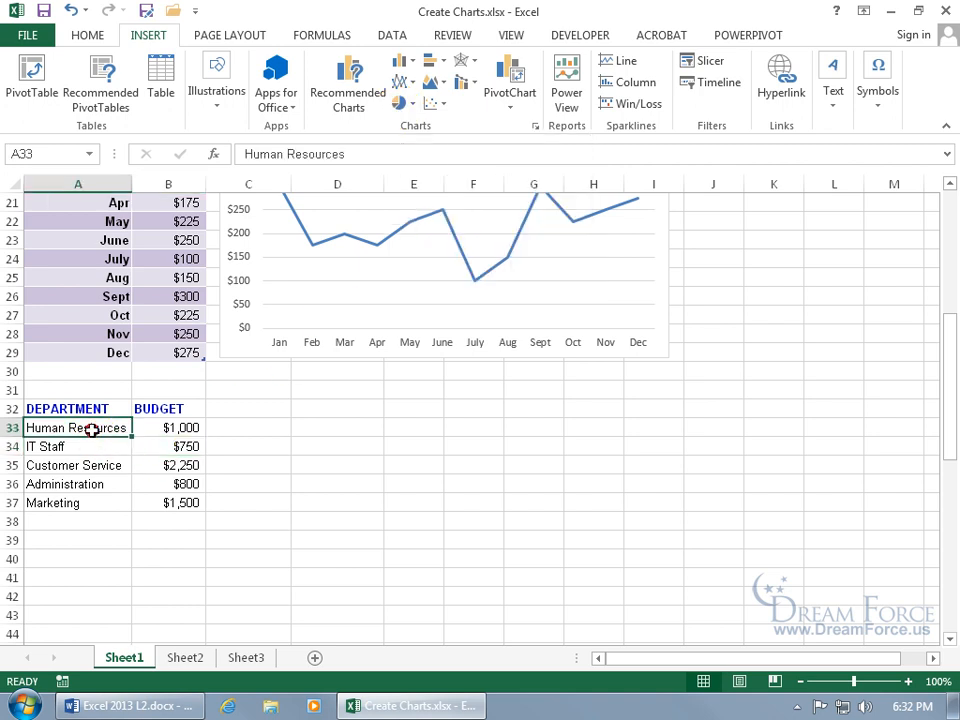
pyautogui.click(64, 446)
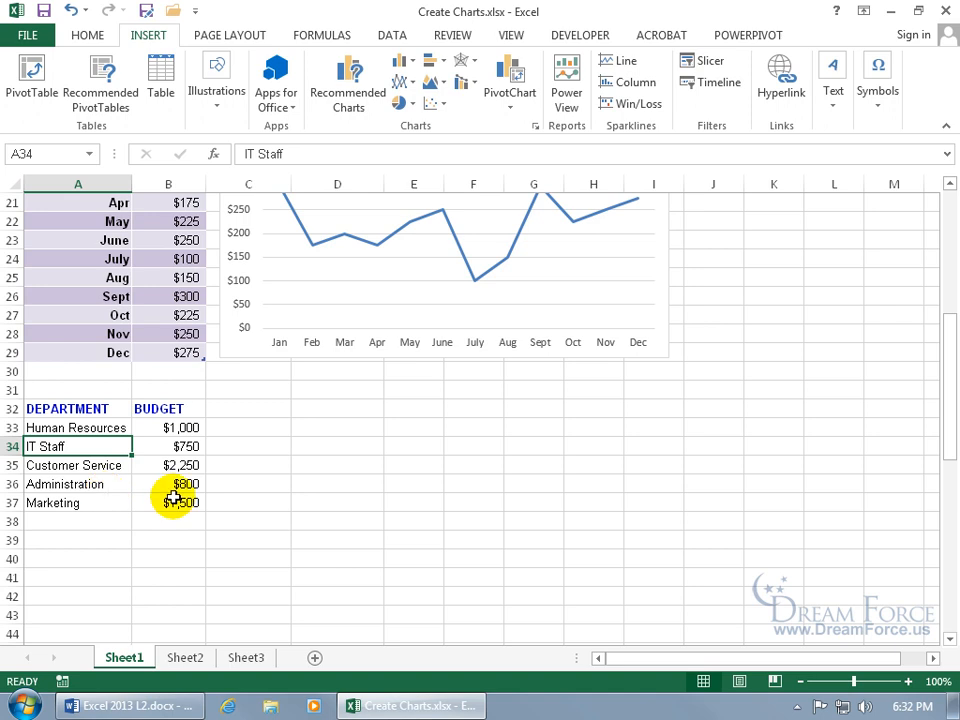
pyautogui.moveTo(947, 392); pyautogui.dragTo(950, 333)
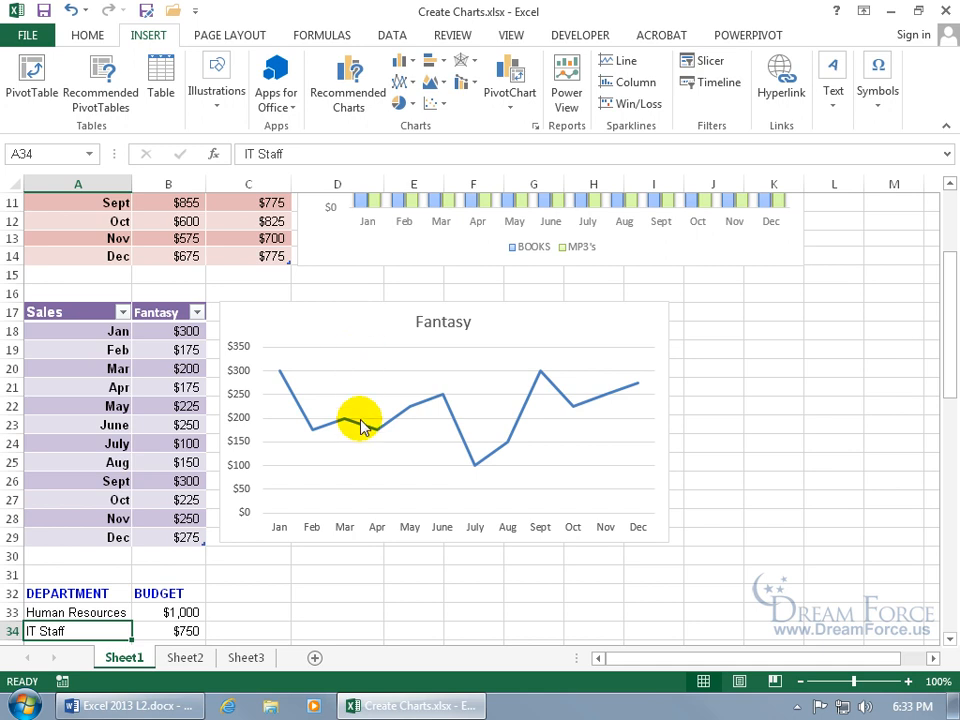
pyautogui.moveTo(948, 330); pyautogui.dragTo(946, 400)
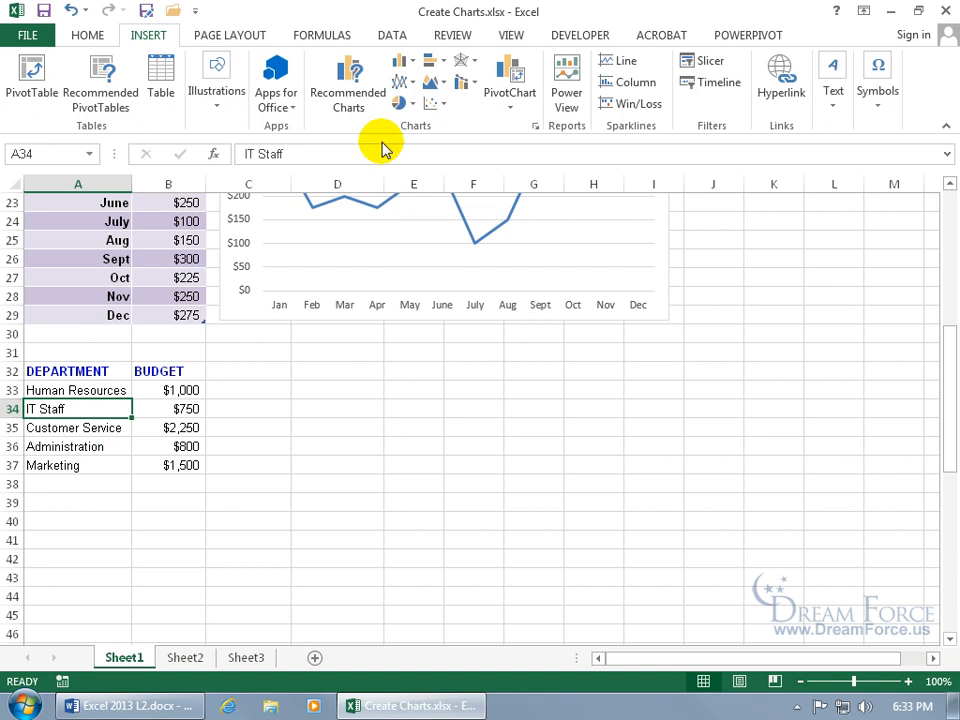
pyautogui.click(406, 103)
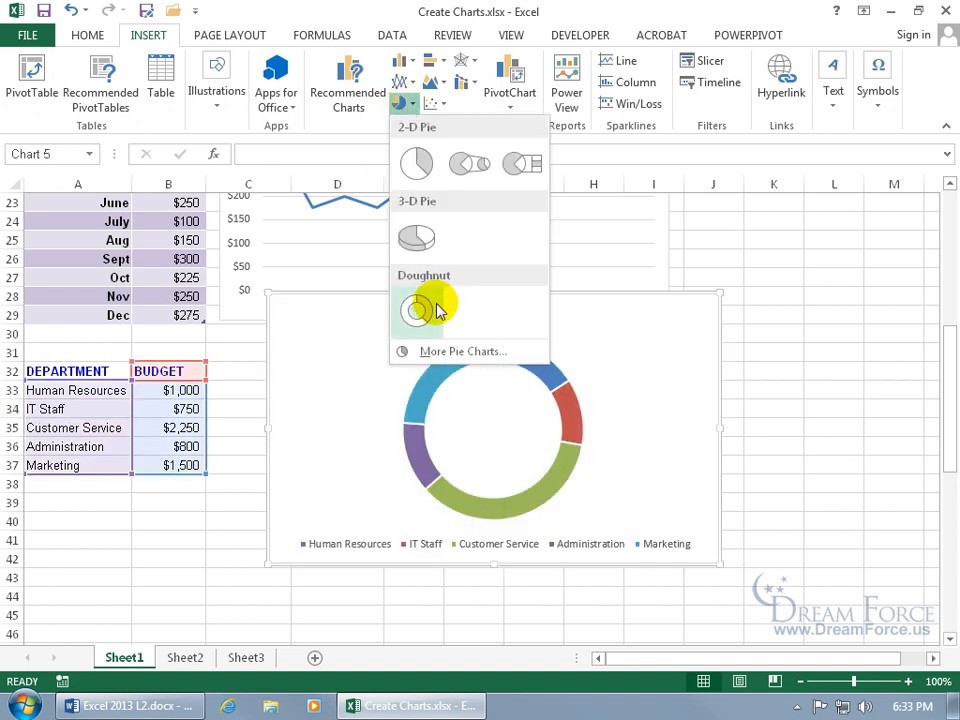
pyautogui.click(420, 233)
# Step: Move the BUDGET pie chart beside the department data and shrink it slightly to align with the line chart above
pyautogui.moveTo(390, 328); pyautogui.dragTo(347, 390)
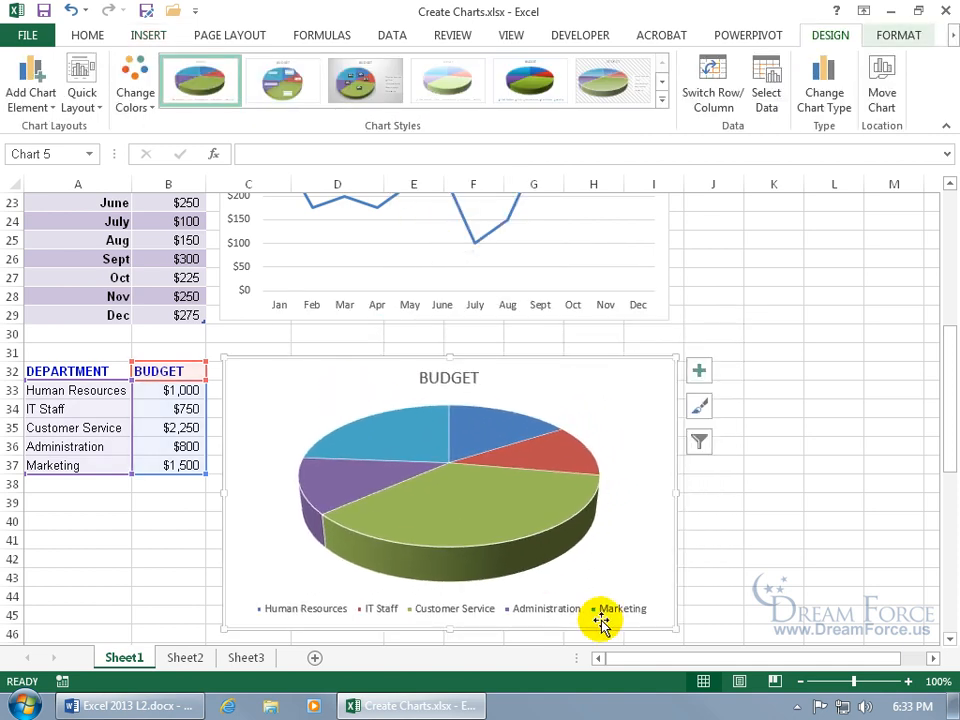
pyautogui.moveTo(675, 630); pyautogui.dragTo(668, 625)
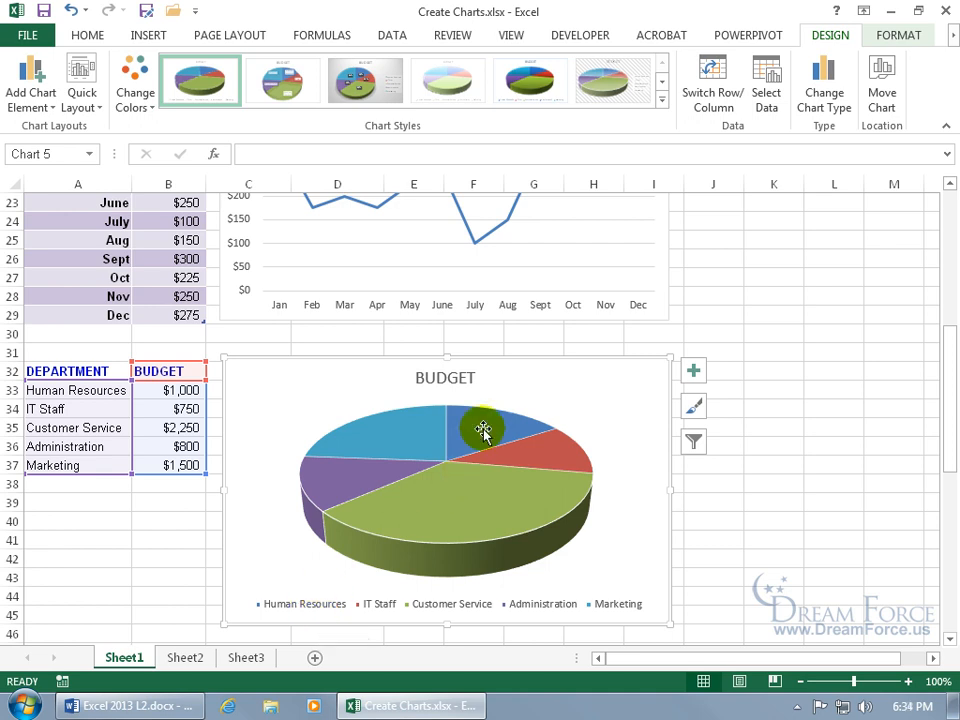
pyautogui.moveTo(483, 430)
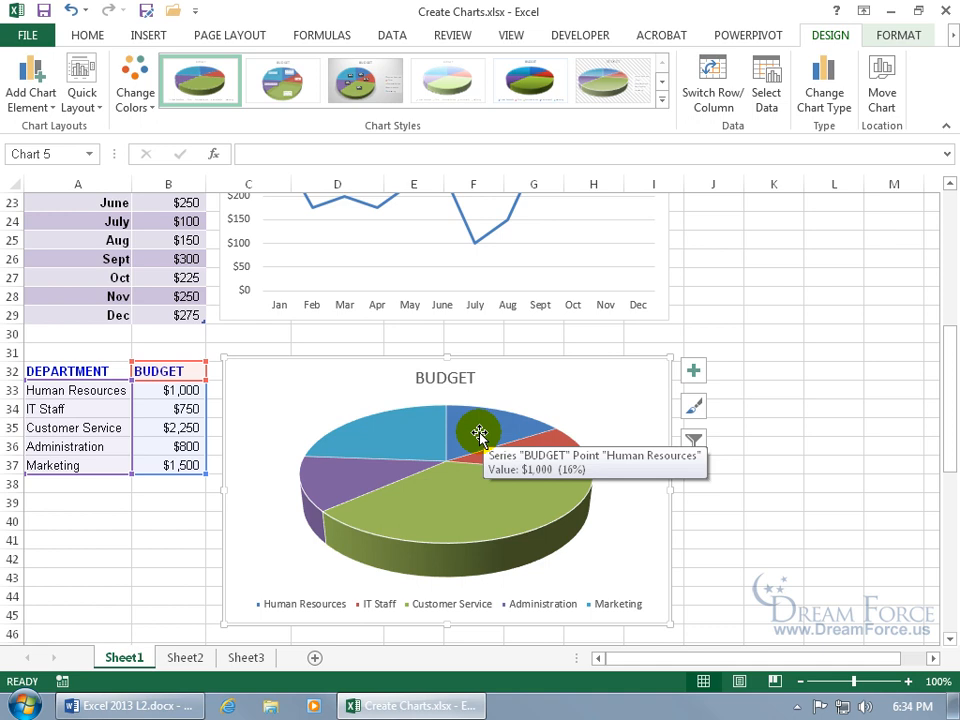
# Step: Browse the chart styles for the BUDGET pie chart and apply Style 2 with department labels on the slices
pyautogui.moveTo(415, 432)
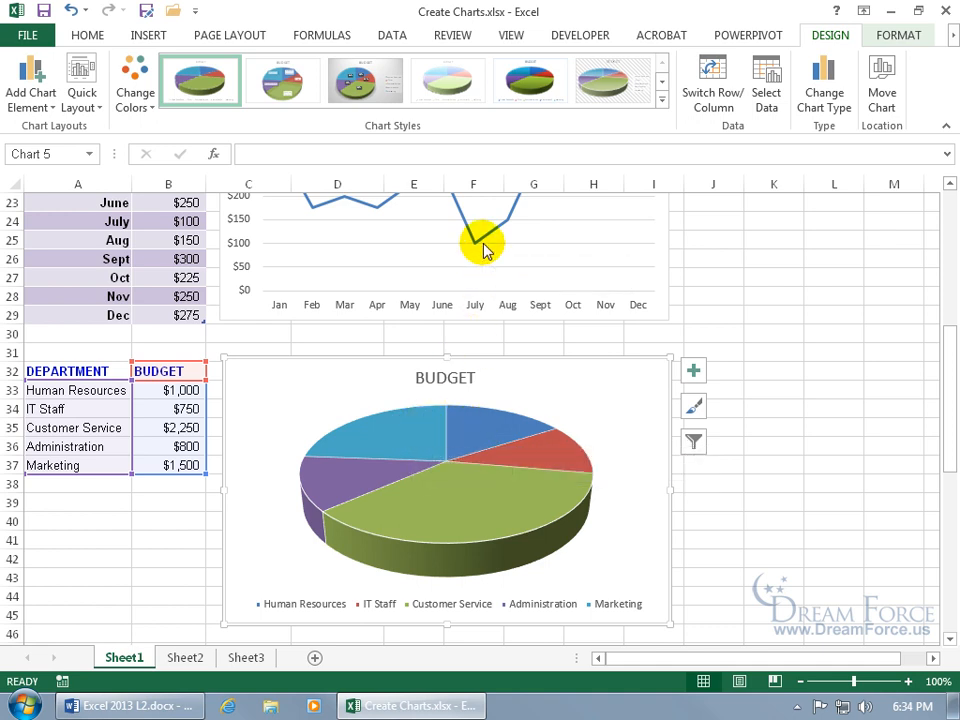
pyautogui.moveTo(544, 456)
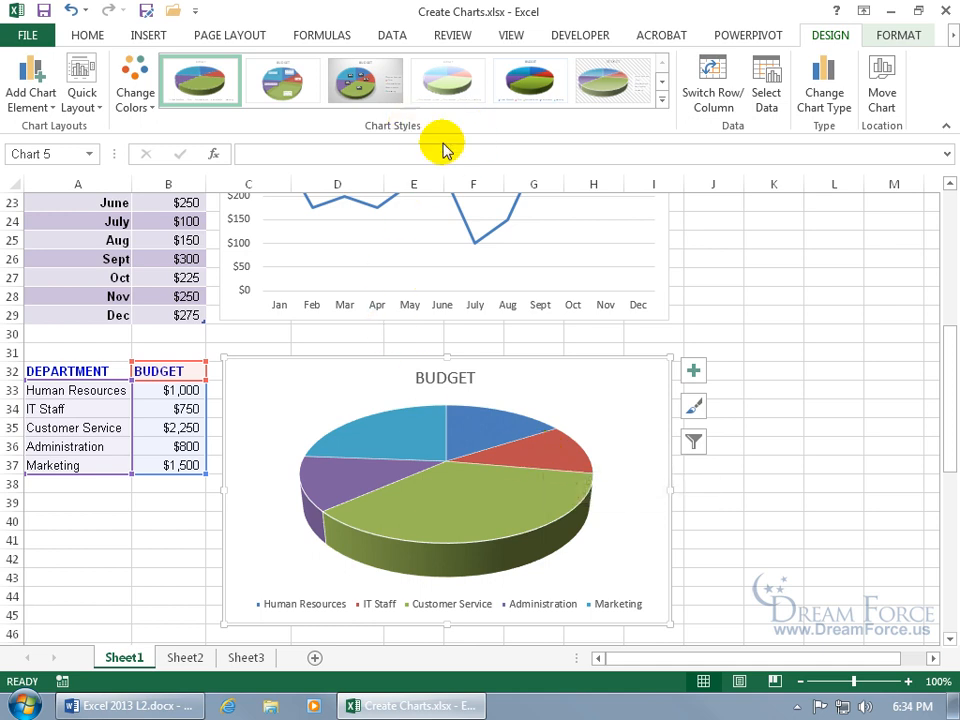
pyautogui.click(694, 406)
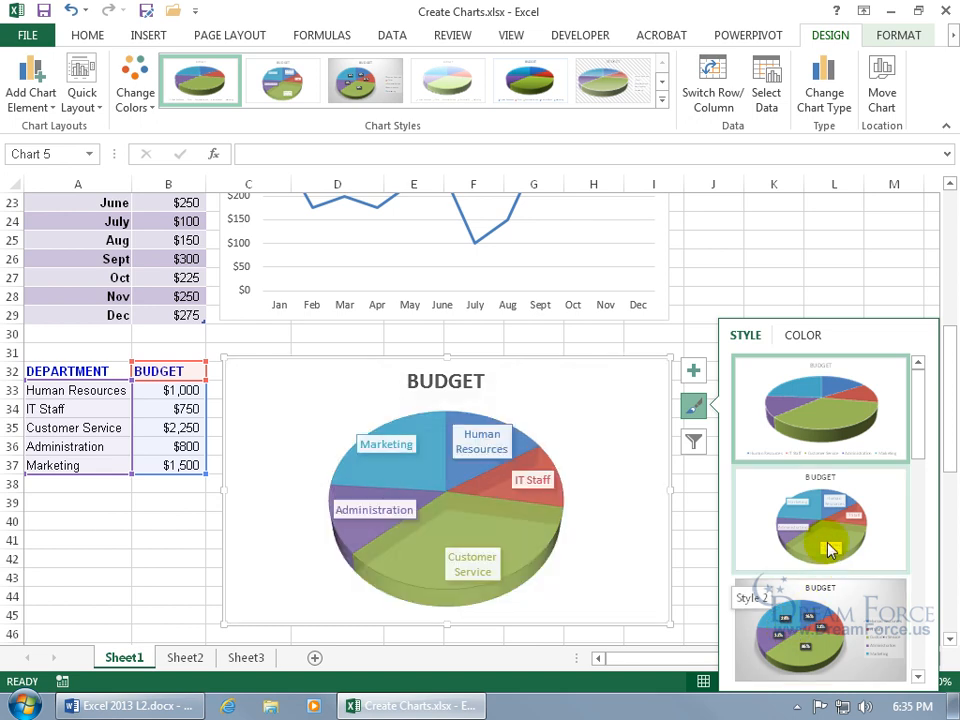
pyautogui.moveTo(917, 444); pyautogui.dragTo(917, 620)
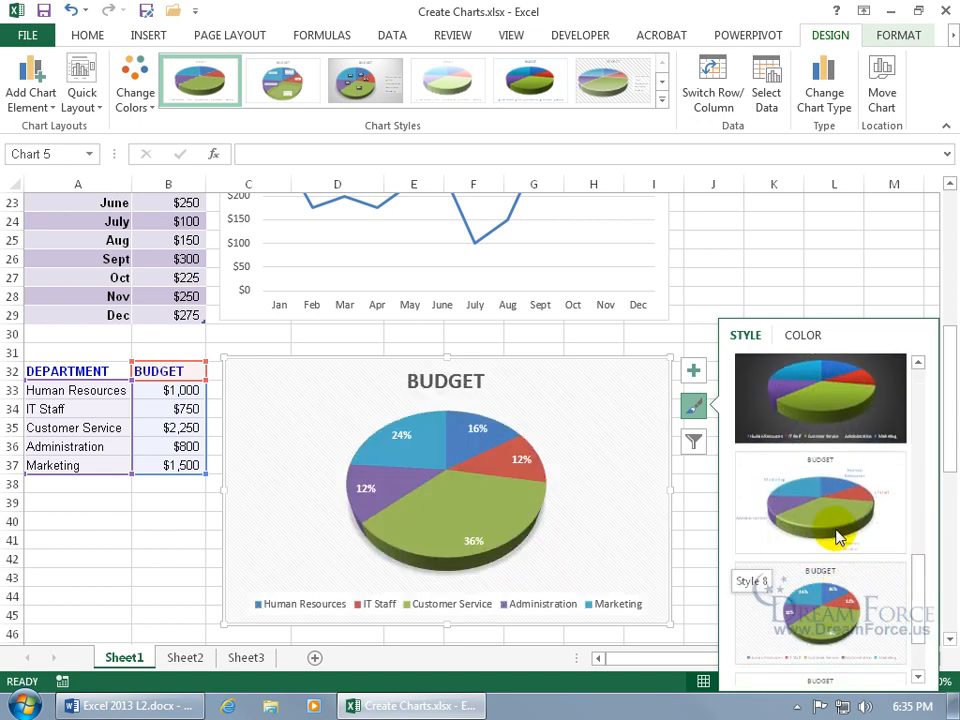
pyautogui.moveTo(918, 608); pyautogui.dragTo(921, 653)
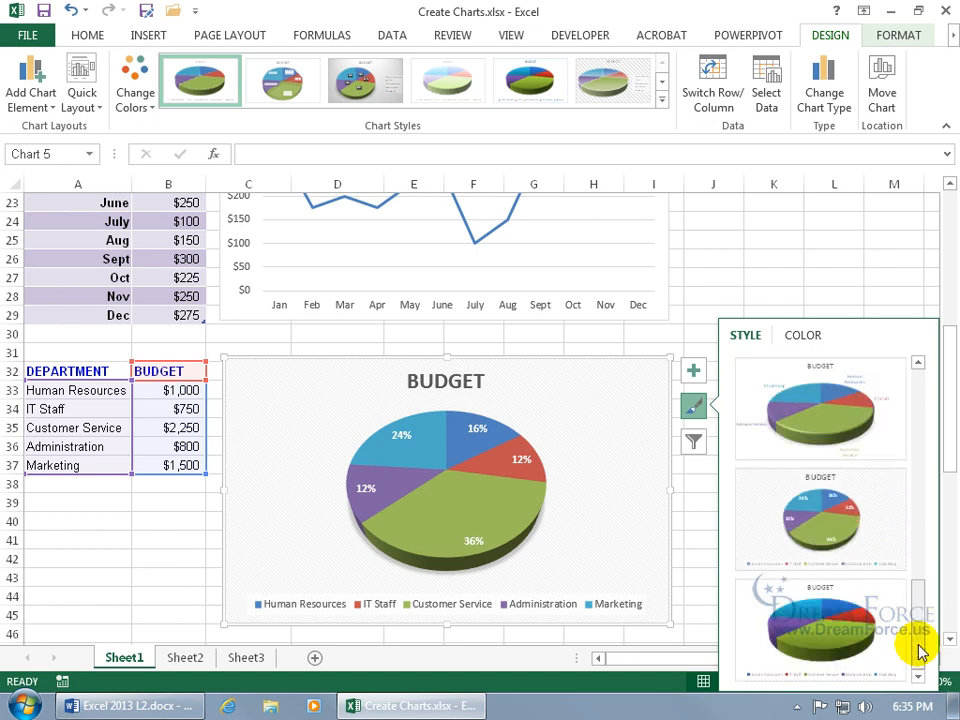
pyautogui.moveTo(917, 643); pyautogui.dragTo(917, 465)
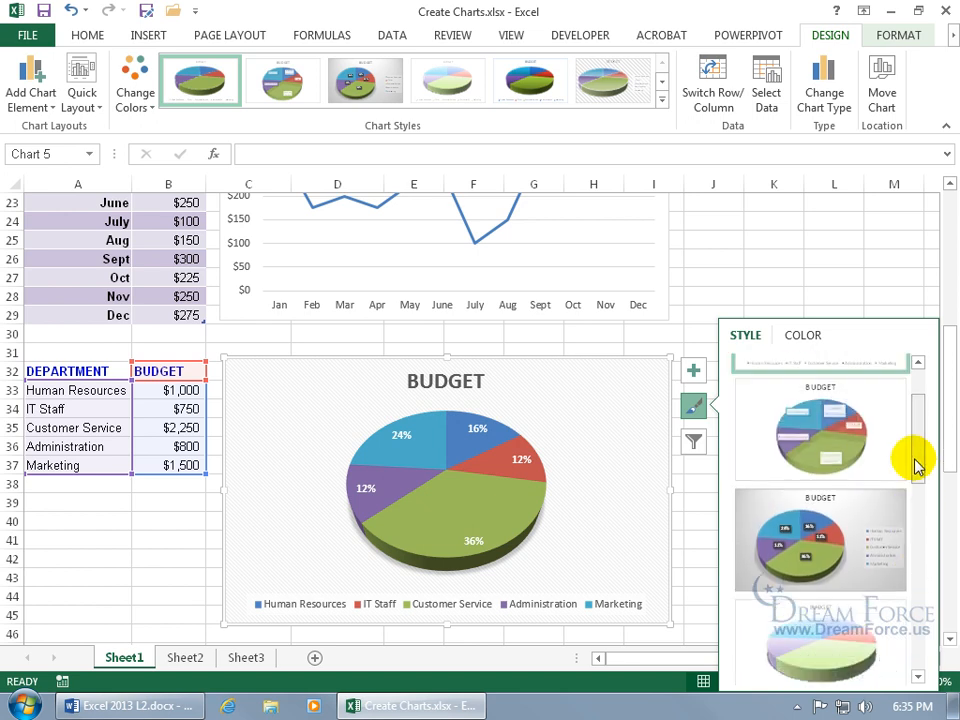
pyautogui.click(814, 450)
pyautogui.click(498, 500)
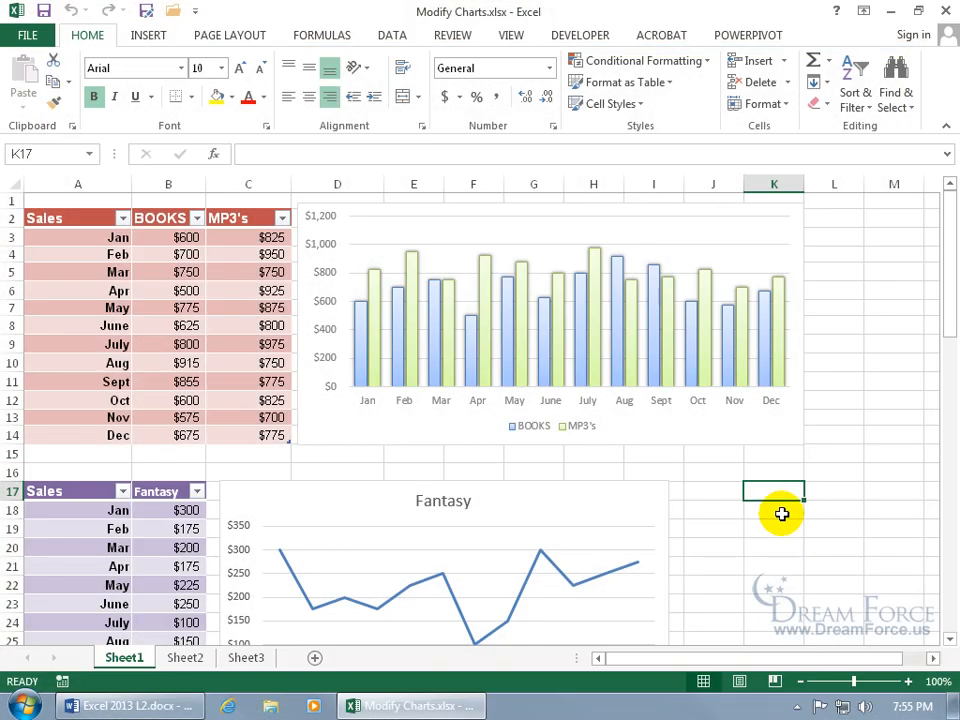
# Step: Enlarge the books and MP3's column chart to about 3 inches high and 6.4 inches wide
pyautogui.click(669, 426)
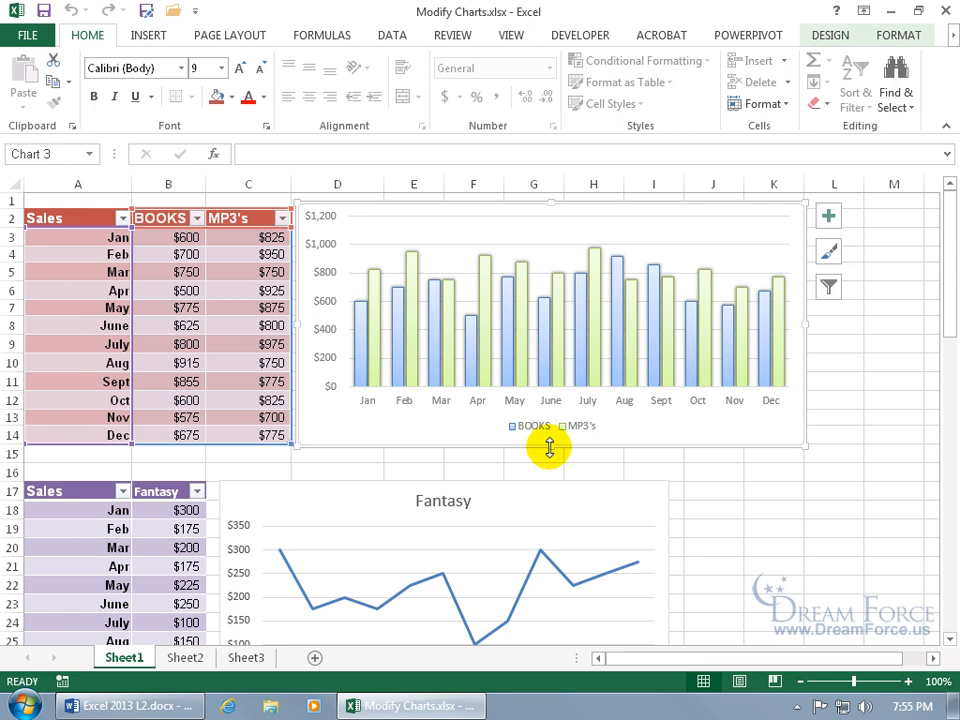
pyautogui.moveTo(549, 449)
pyautogui.mouseDown()
pyautogui.moveTo(553, 540)
pyautogui.moveTo(553, 447)
pyautogui.mouseUp()
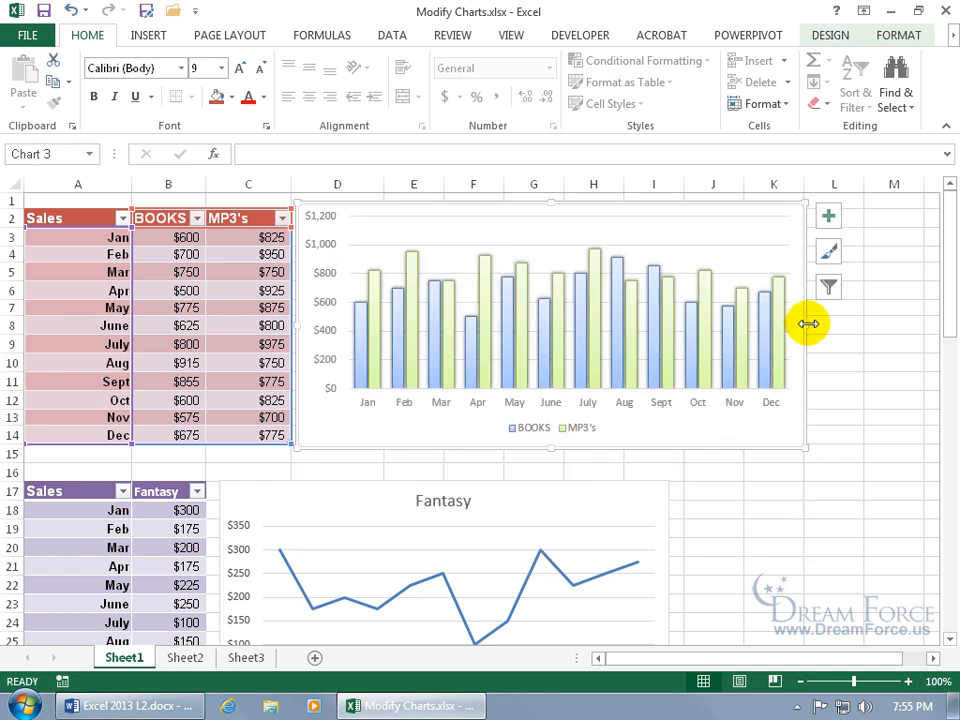
pyautogui.moveTo(807, 323)
pyautogui.mouseDown()
pyautogui.moveTo(897, 323)
pyautogui.moveTo(816, 327)
pyautogui.mouseUp()
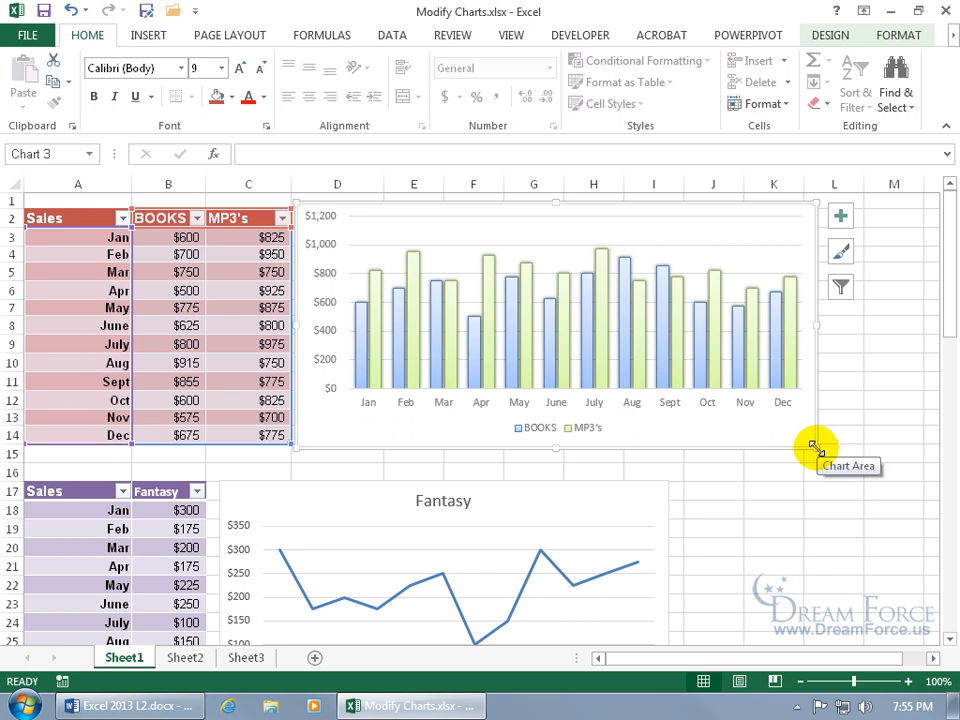
pyautogui.moveTo(814, 447); pyautogui.dragTo(902, 360)
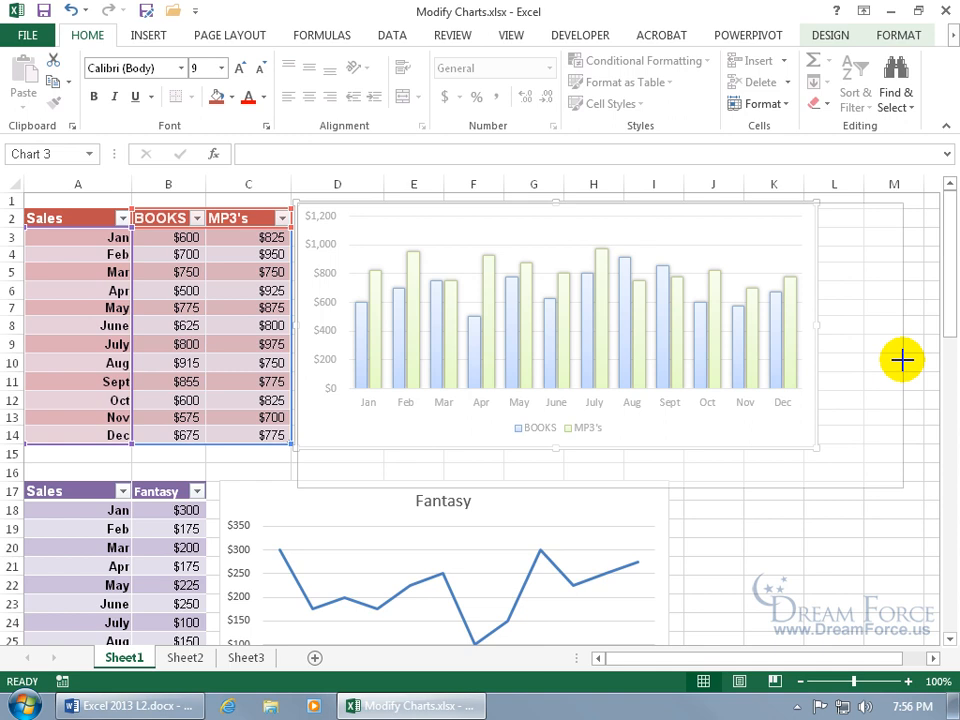
pyautogui.moveTo(902, 360); pyautogui.dragTo(845, 476)
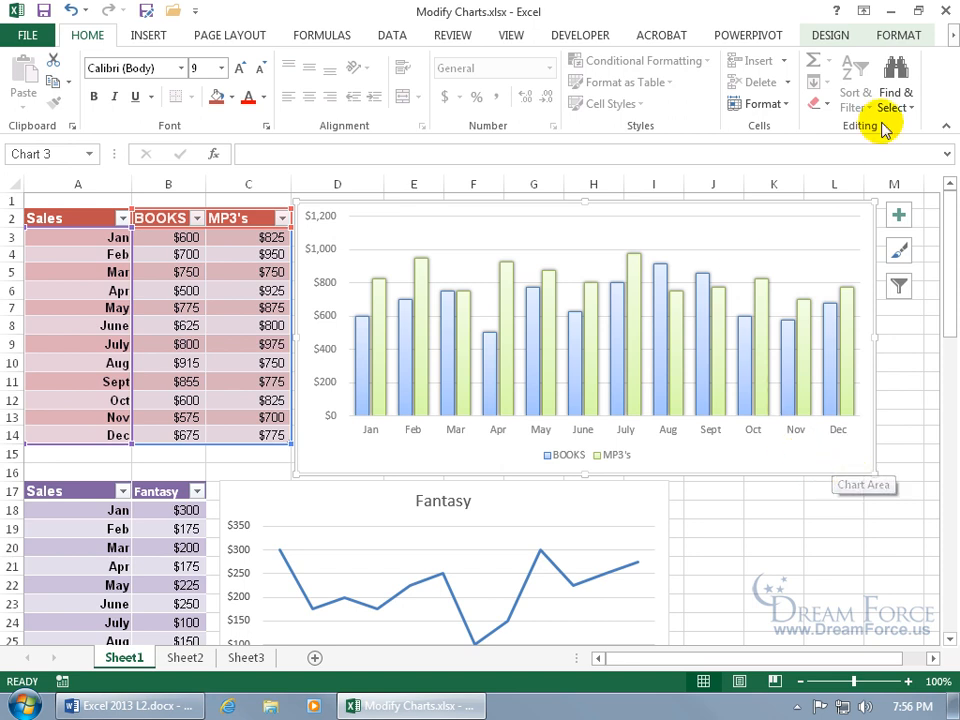
# Step: Set the column chart's height to exactly 3 inches
pyautogui.click(897, 34)
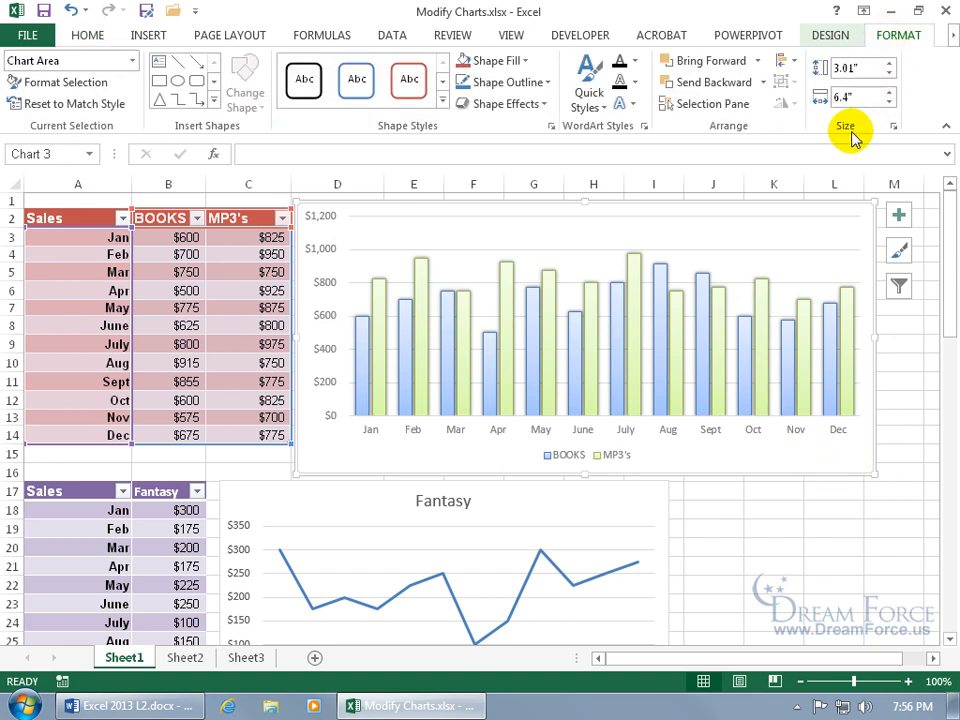
pyautogui.click(866, 67)
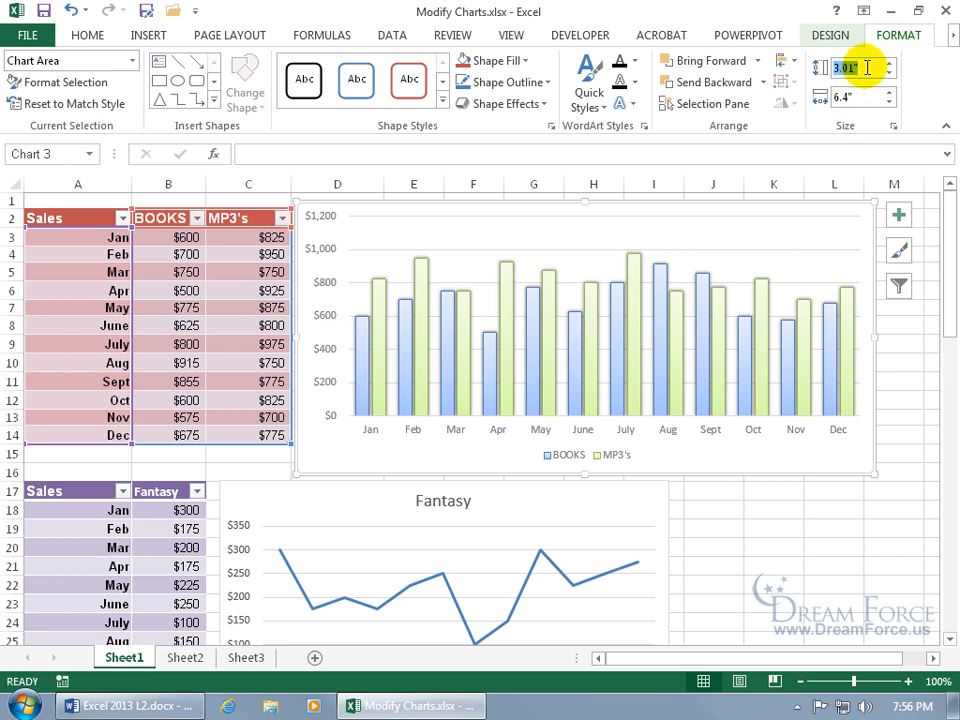
pyautogui.write('3')
pyautogui.press('Return')
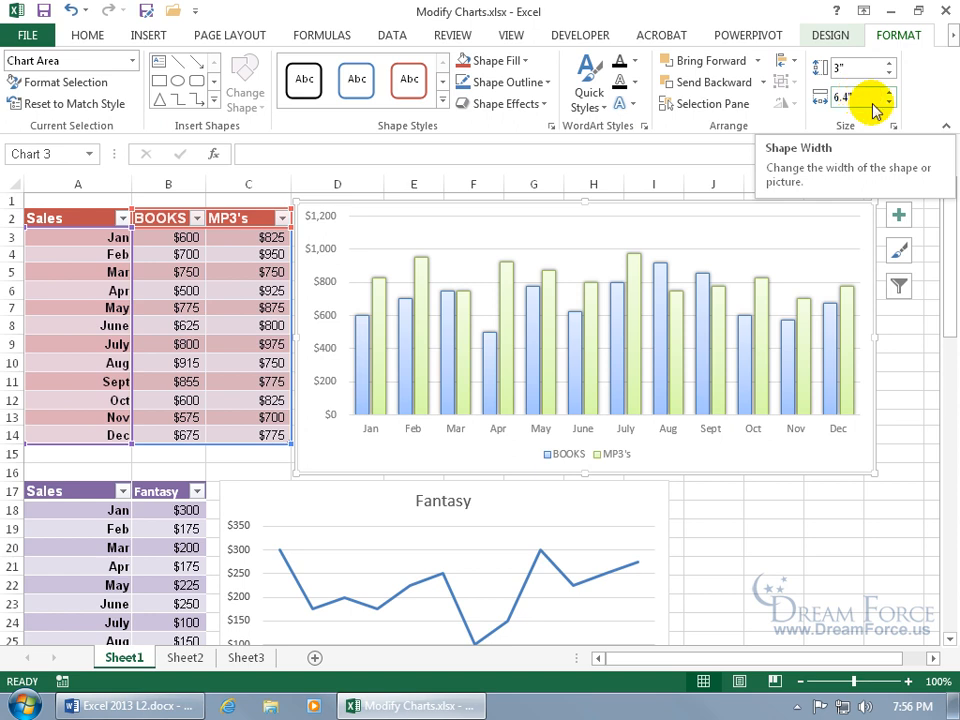
# Step: Lock the column chart's aspect ratio and reduce its width to 5.9 inches in the detailed size settings
pyautogui.click(893, 126)
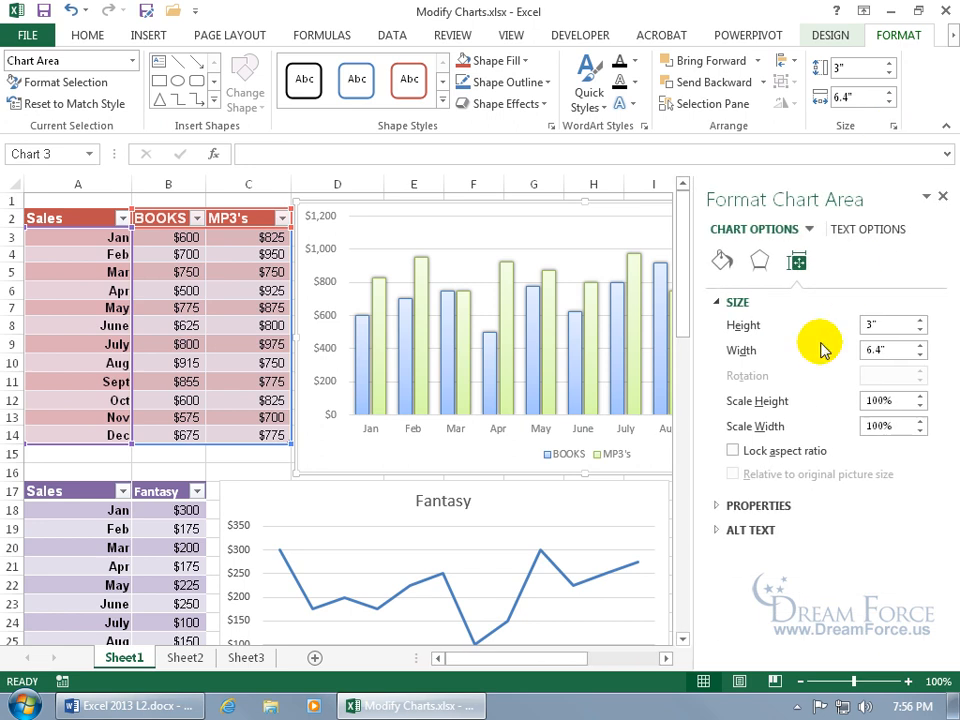
pyautogui.click(735, 451)
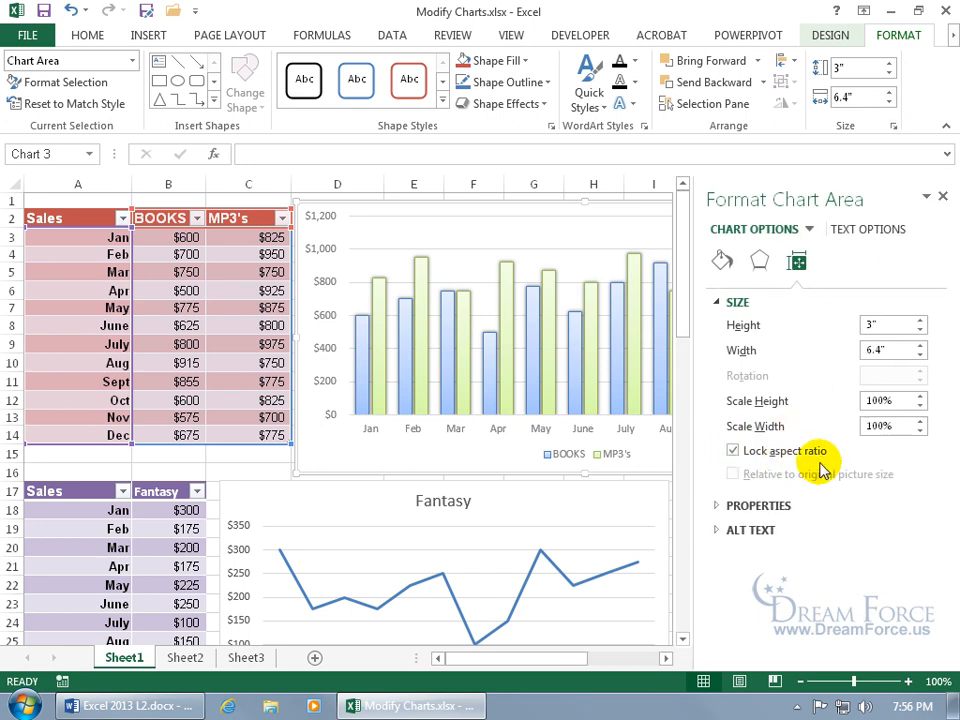
pyautogui.click(919, 356)
pyautogui.click(919, 356)
pyautogui.click(919, 356)
pyautogui.click(919, 356)
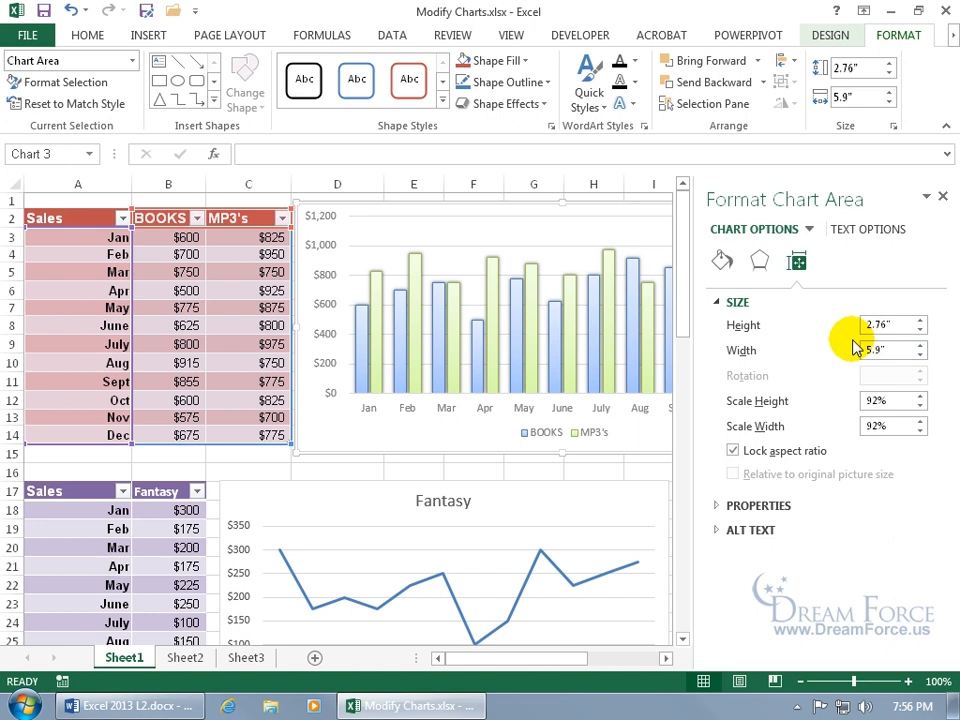
# Step: Set the column chart's height to 3 inches with the aspect ratio locked, and close the size settings
pyautogui.moveTo(897, 324); pyautogui.dragTo(850, 323)
pyautogui.write('3')
pyautogui.press('Return')
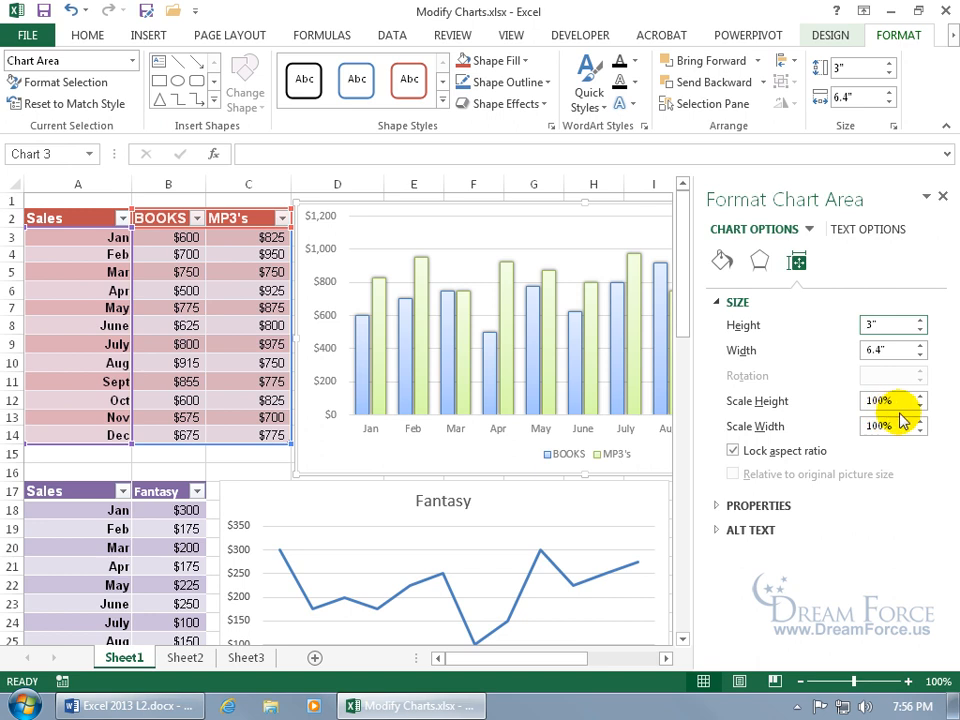
pyautogui.click(941, 196)
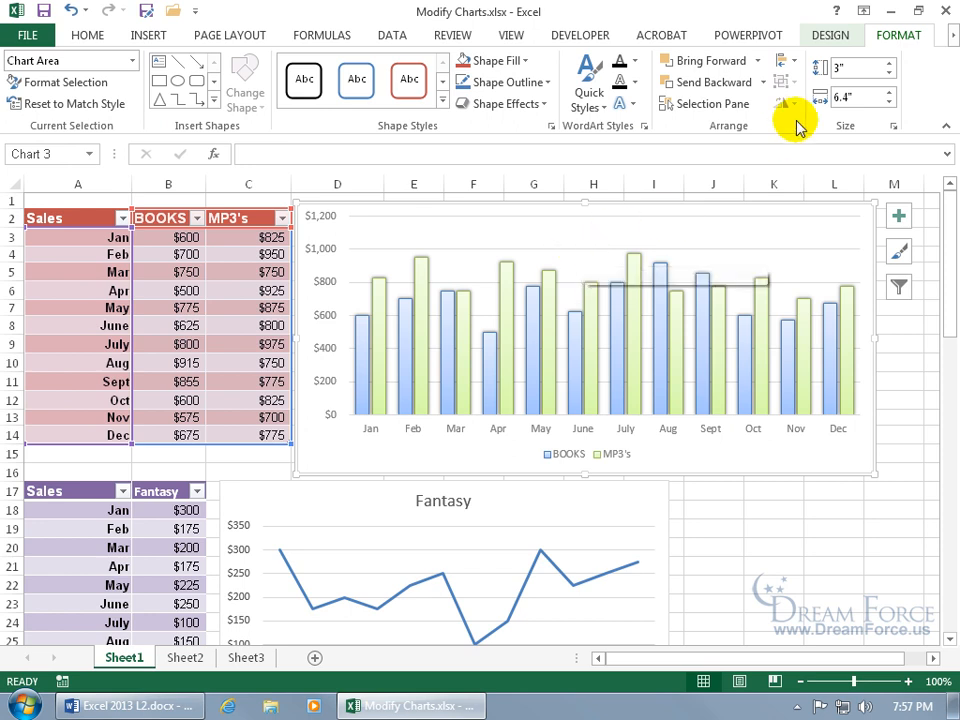
# Step: Examine the alternative chart types for the column chart, including 3-D Clustered Column, without applying one
pyautogui.click(842, 35)
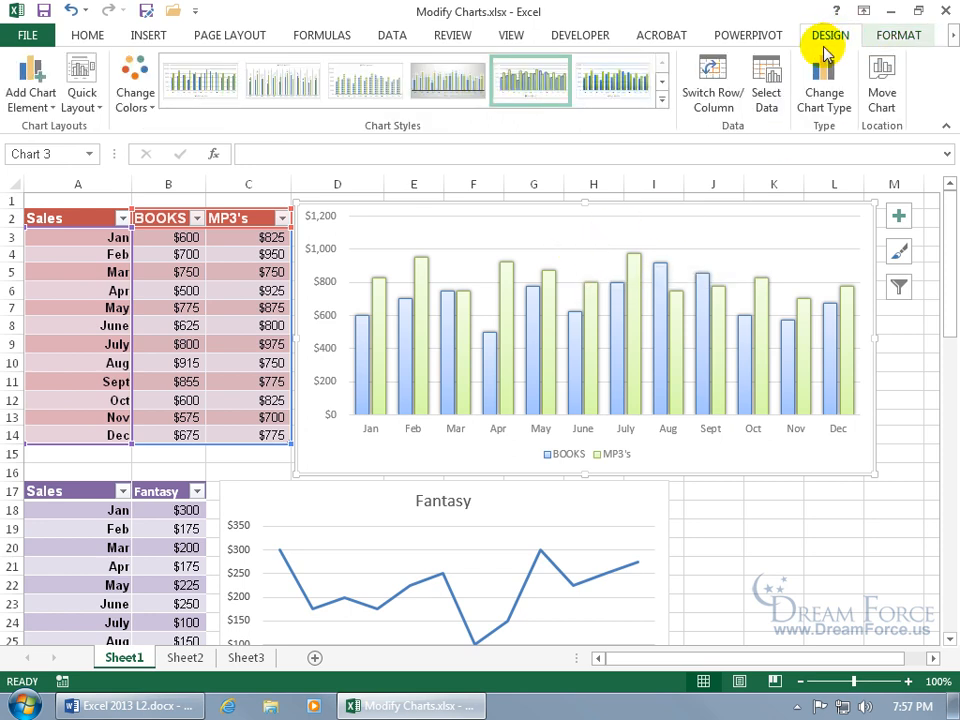
pyautogui.click(832, 97)
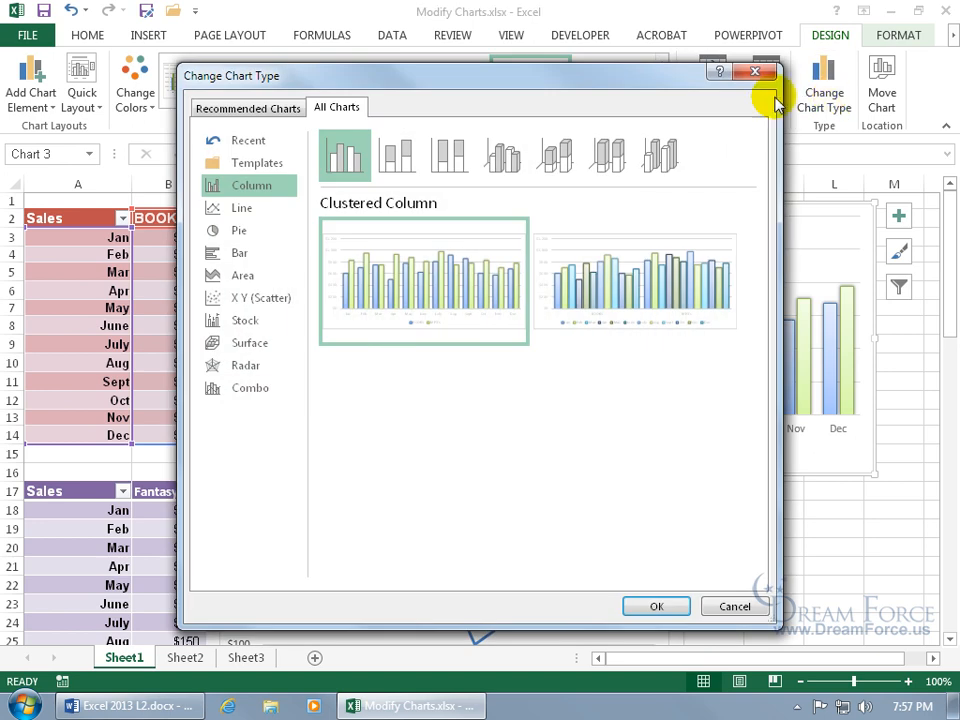
pyautogui.click(754, 73)
pyautogui.rightClick(588, 248)
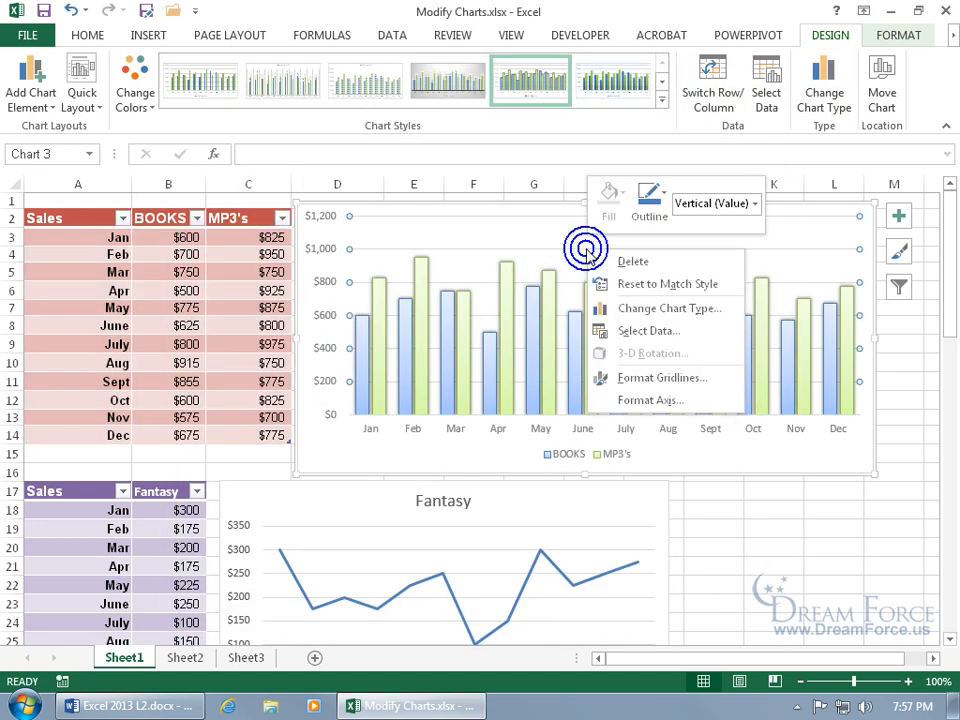
pyautogui.click(652, 312)
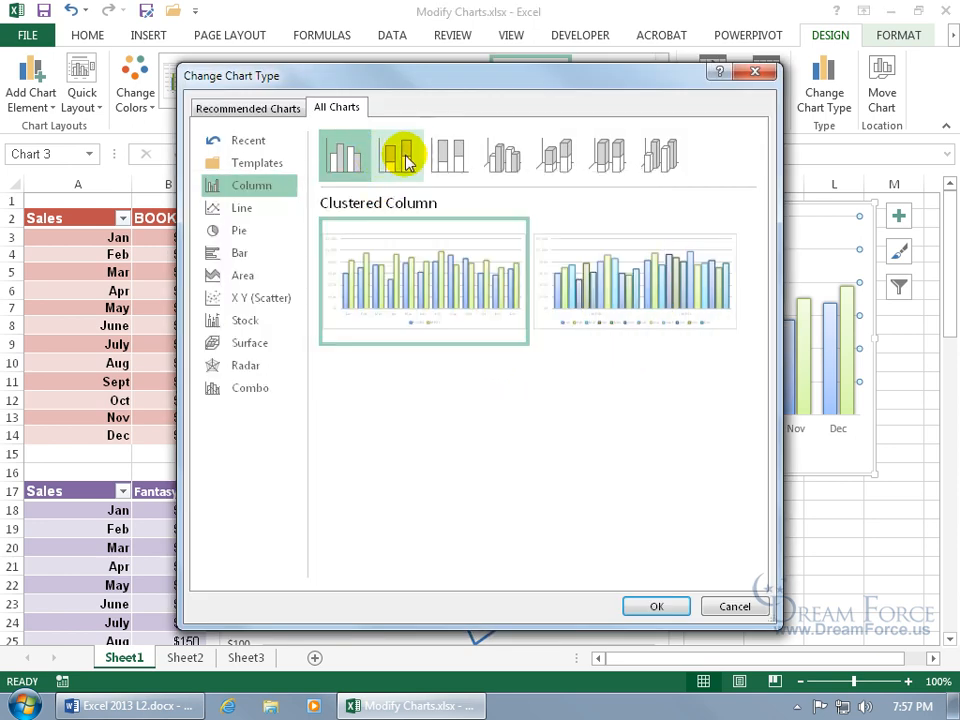
pyautogui.click(507, 167)
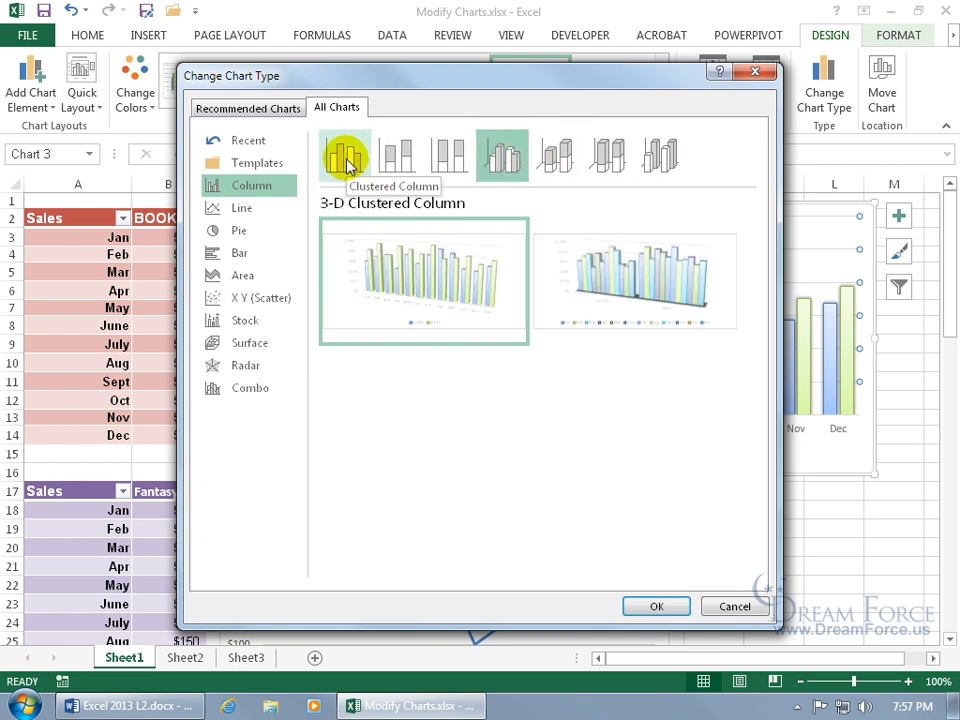
pyautogui.click(735, 607)
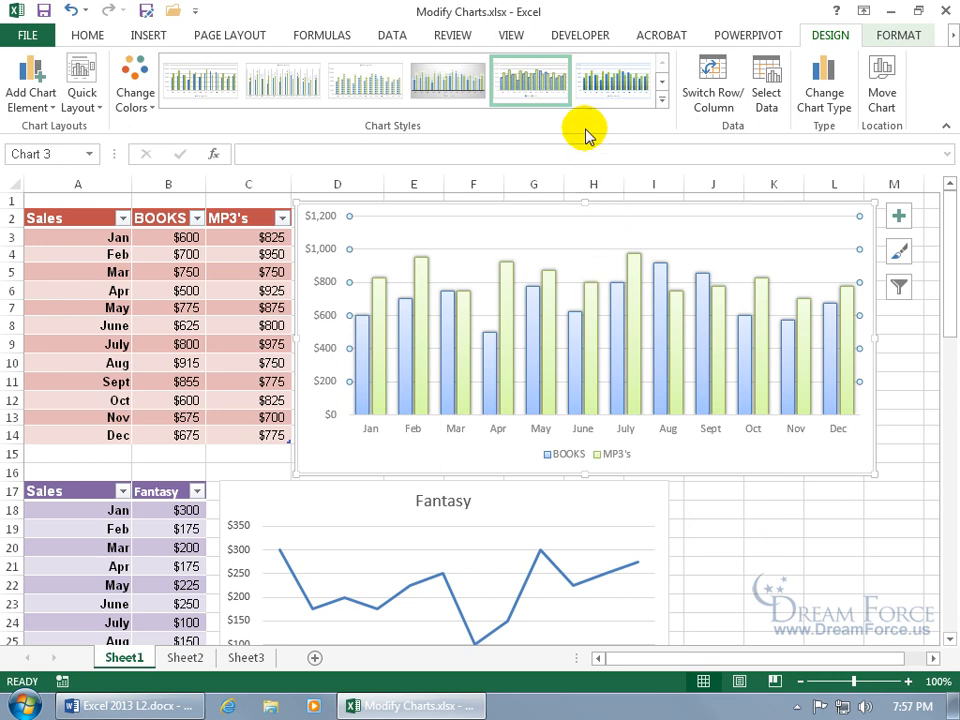
# Step: Examine the chart styles and color palettes offered for the column chart, and deselect the chart
pyautogui.click(662, 99)
pyautogui.click(145, 104)
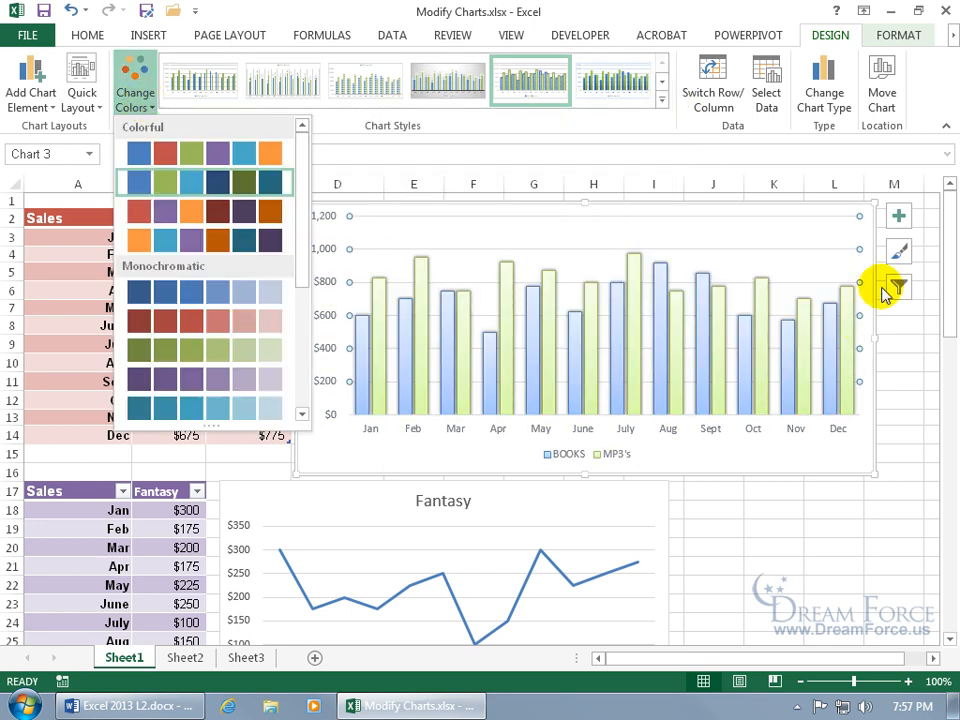
pyautogui.click(898, 254)
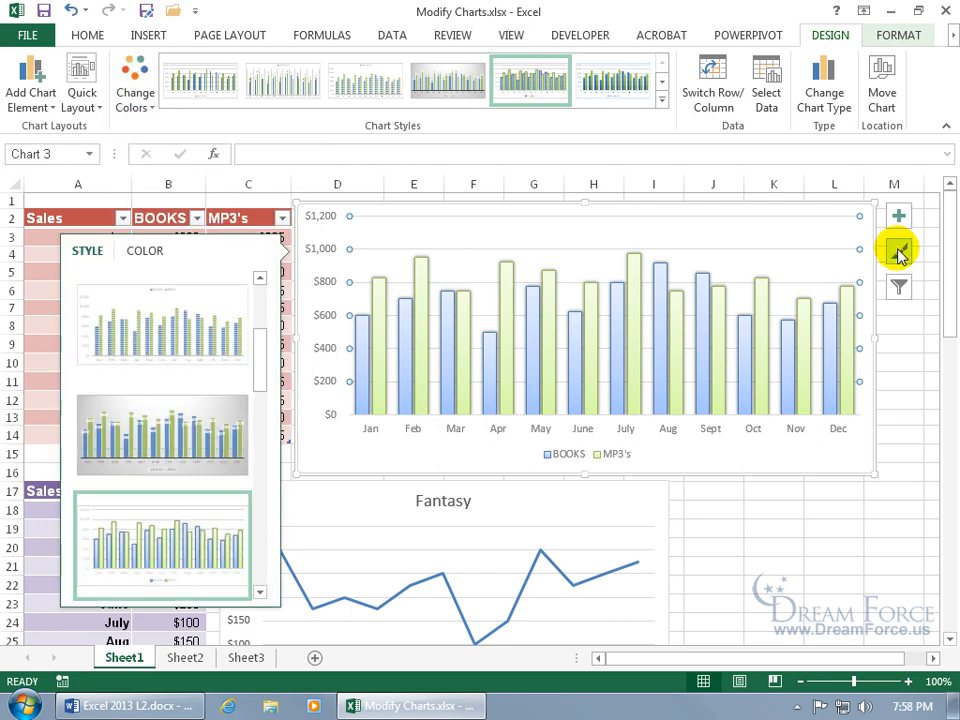
pyautogui.click(141, 251)
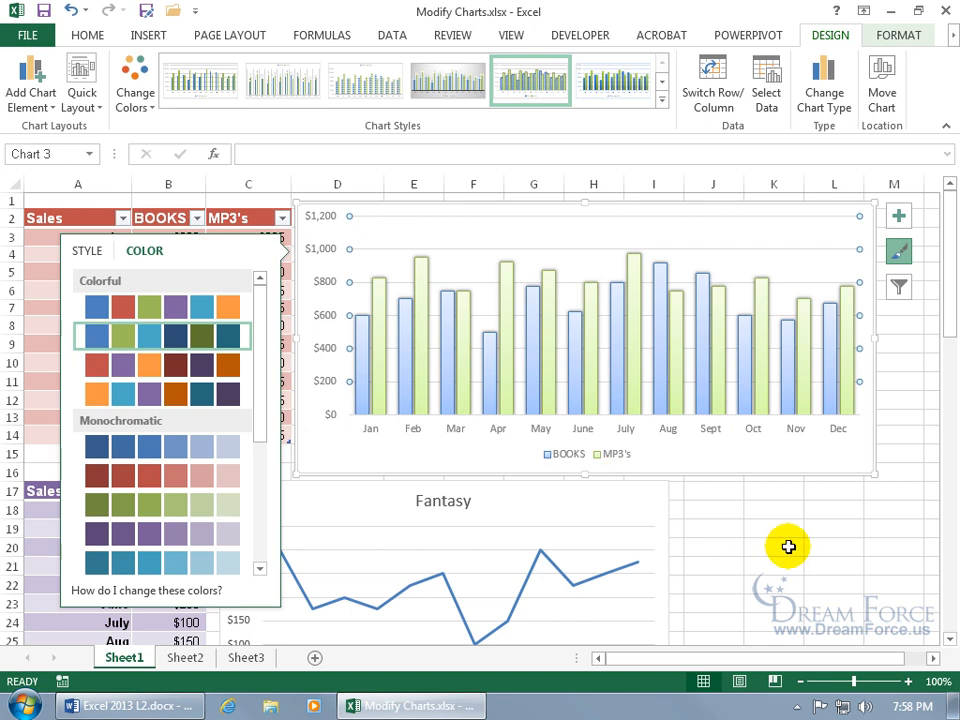
pyautogui.click(760, 547)
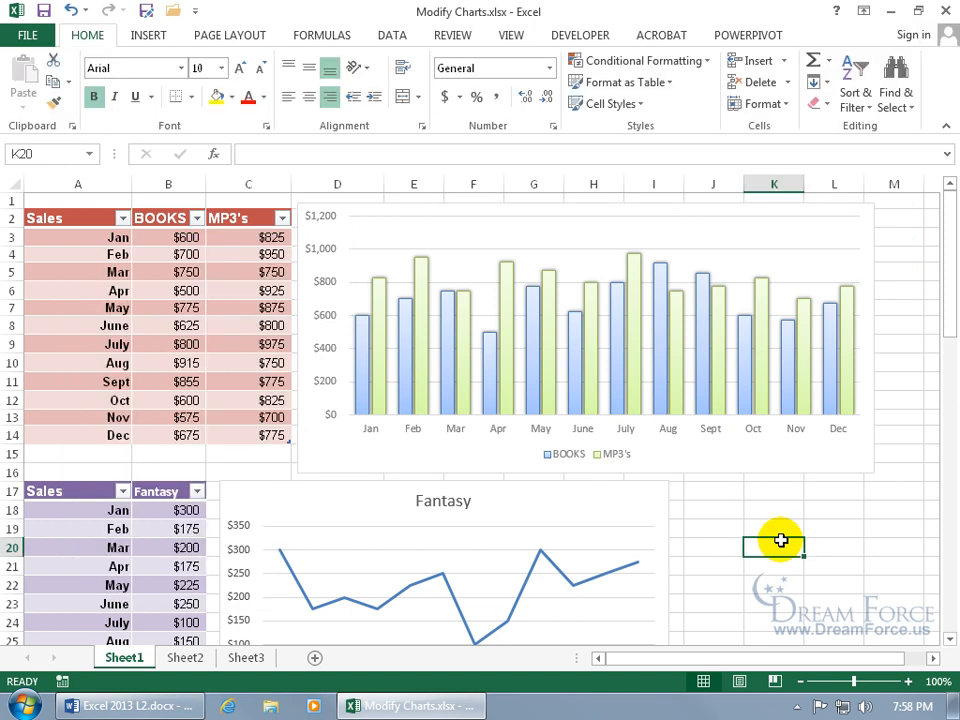
# Step: Try adding data labels to the BOOKS series in the column chart, and undo them
pyautogui.moveTo(360, 348)
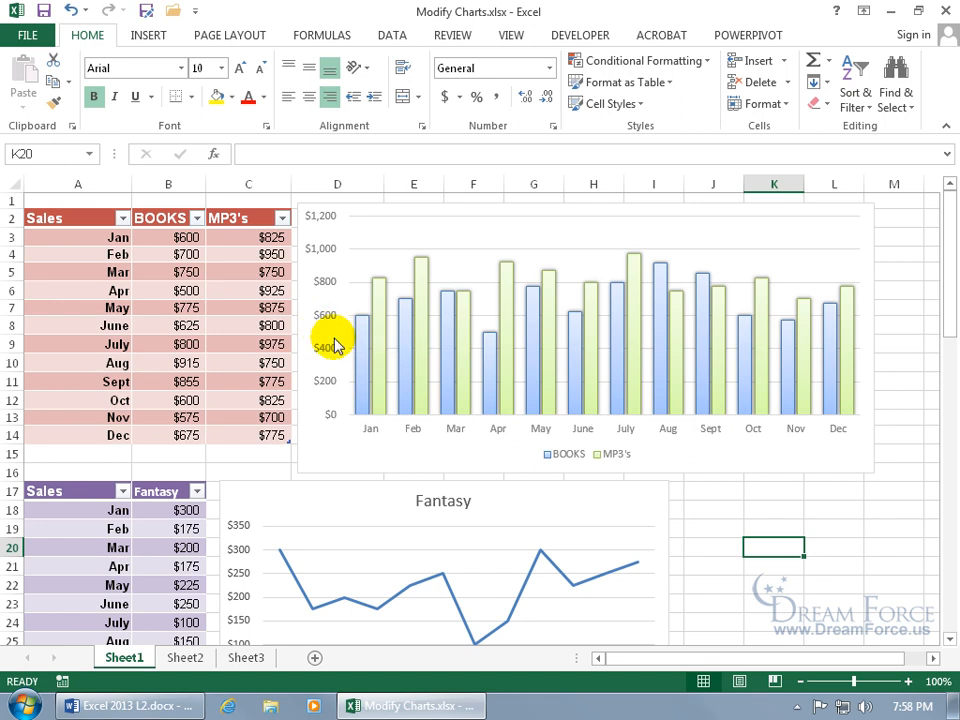
pyautogui.rightClick(361, 362)
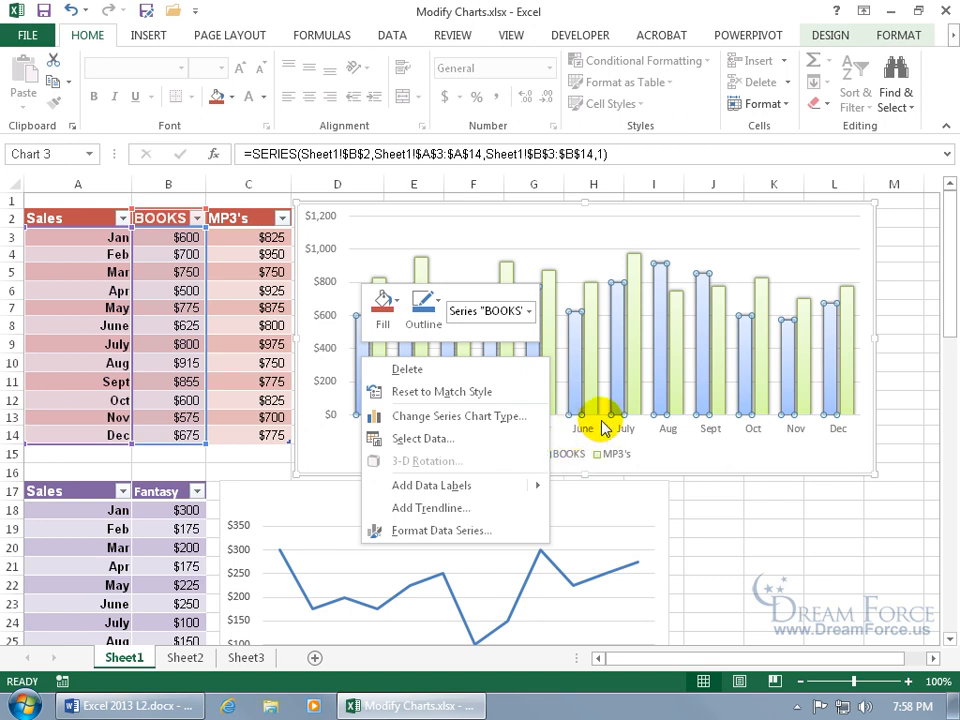
pyautogui.moveTo(500, 489)
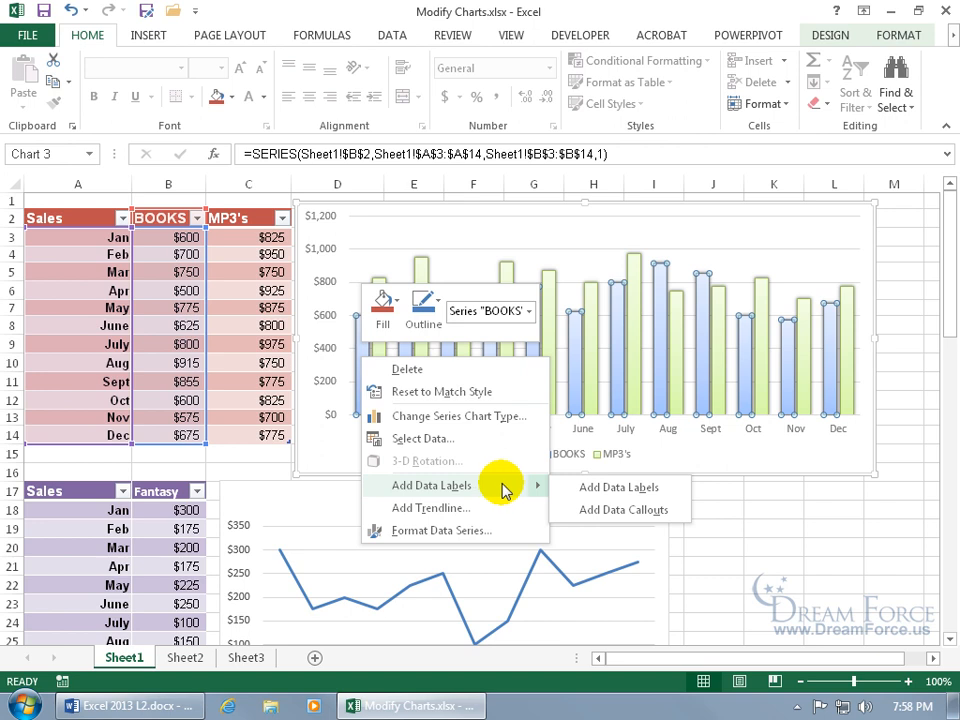
pyautogui.click(632, 488)
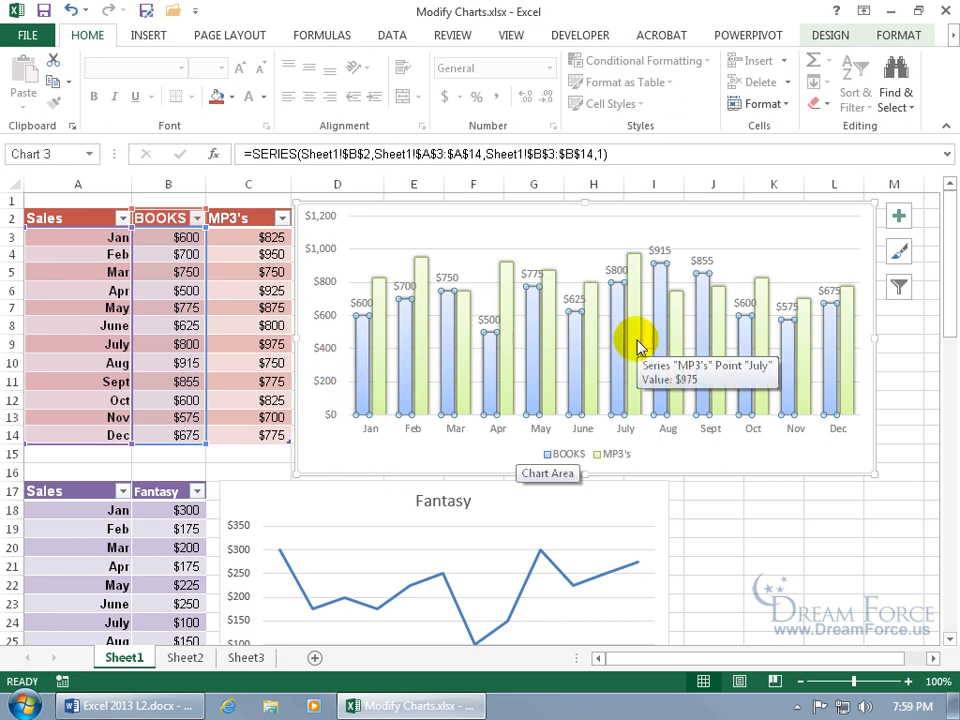
pyautogui.click(70, 11)
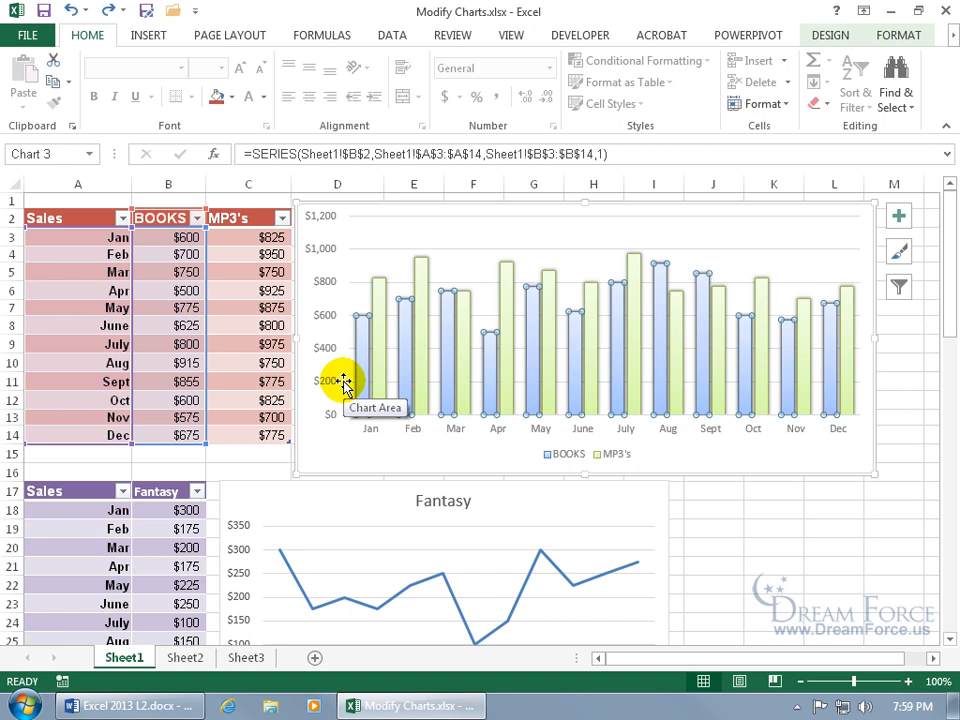
# Step: Examine the data label placement options for the column chart without applying one, and deselect the chart
pyautogui.click(829, 34)
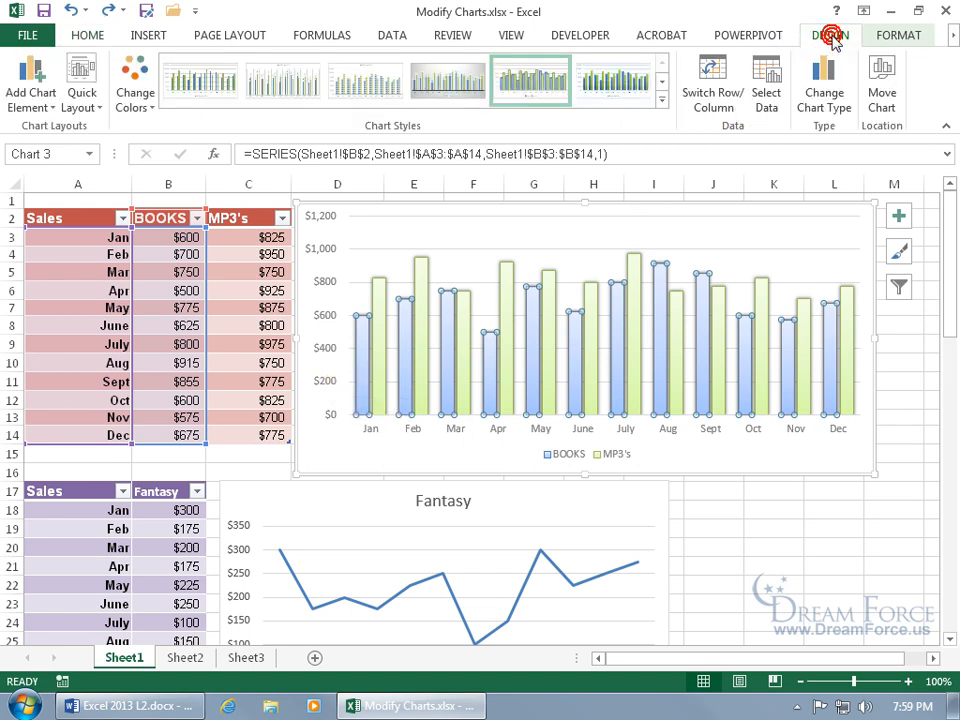
pyautogui.click(46, 110)
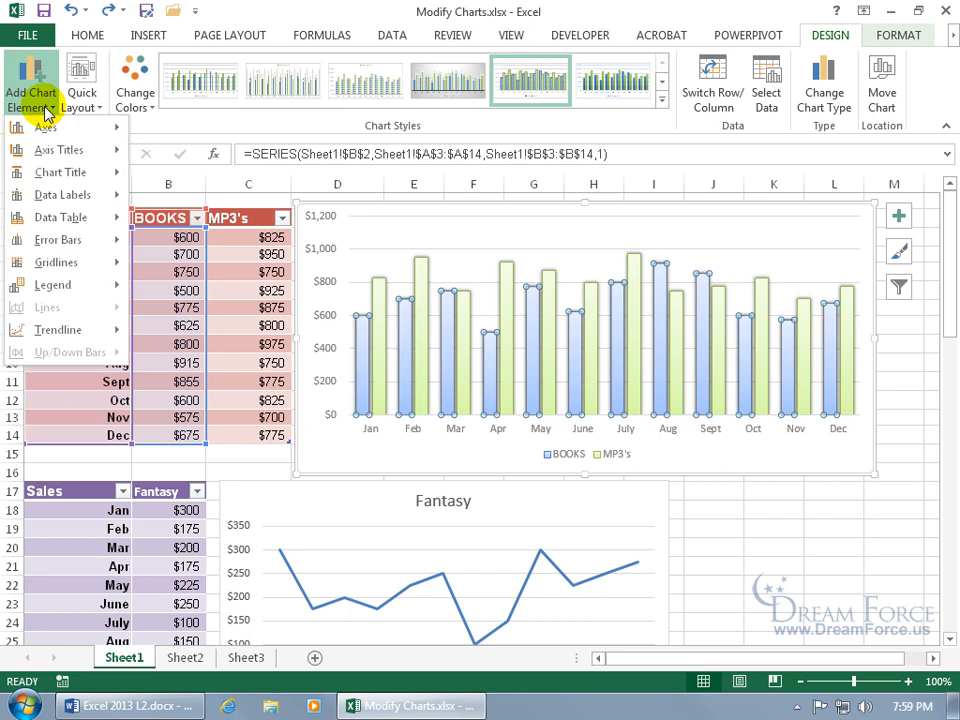
pyautogui.moveTo(70, 194)
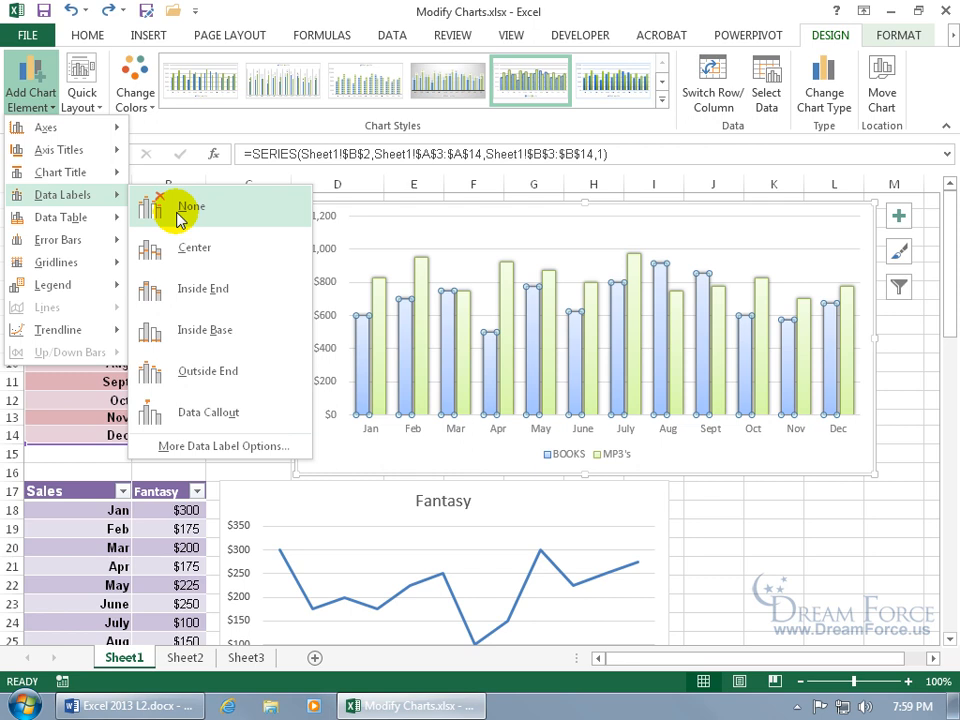
pyautogui.click(365, 437)
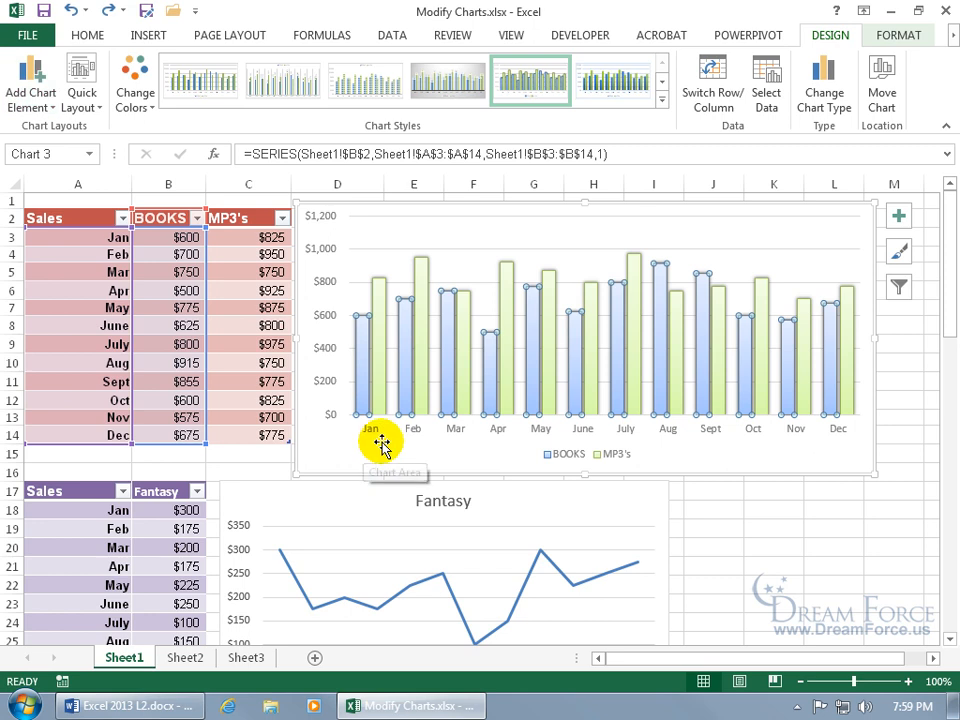
pyautogui.moveTo(665, 283)
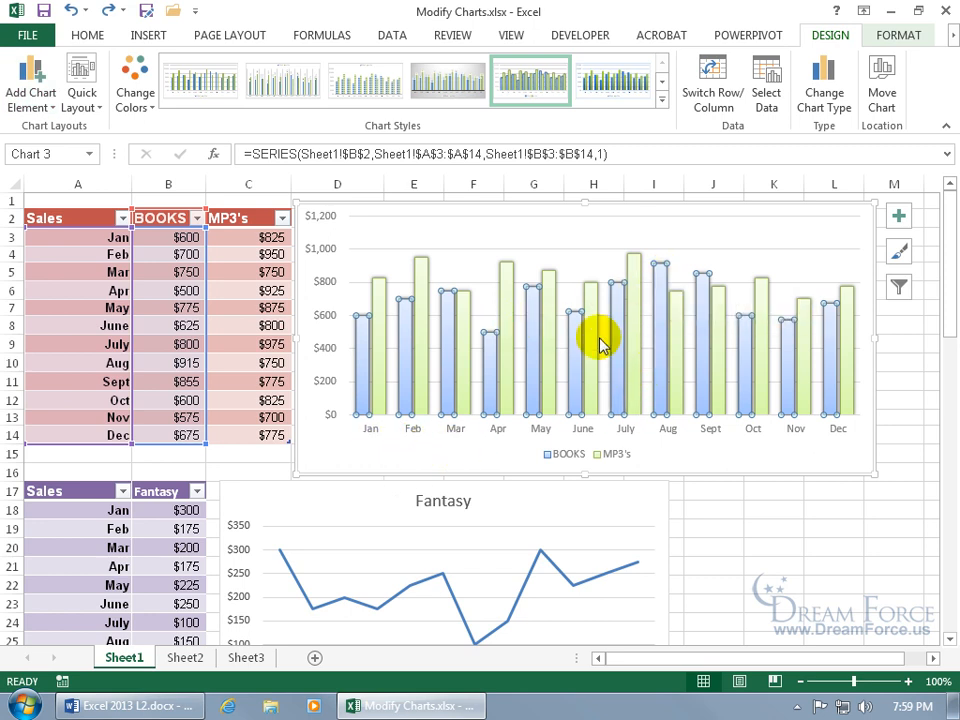
pyautogui.click(740, 498)
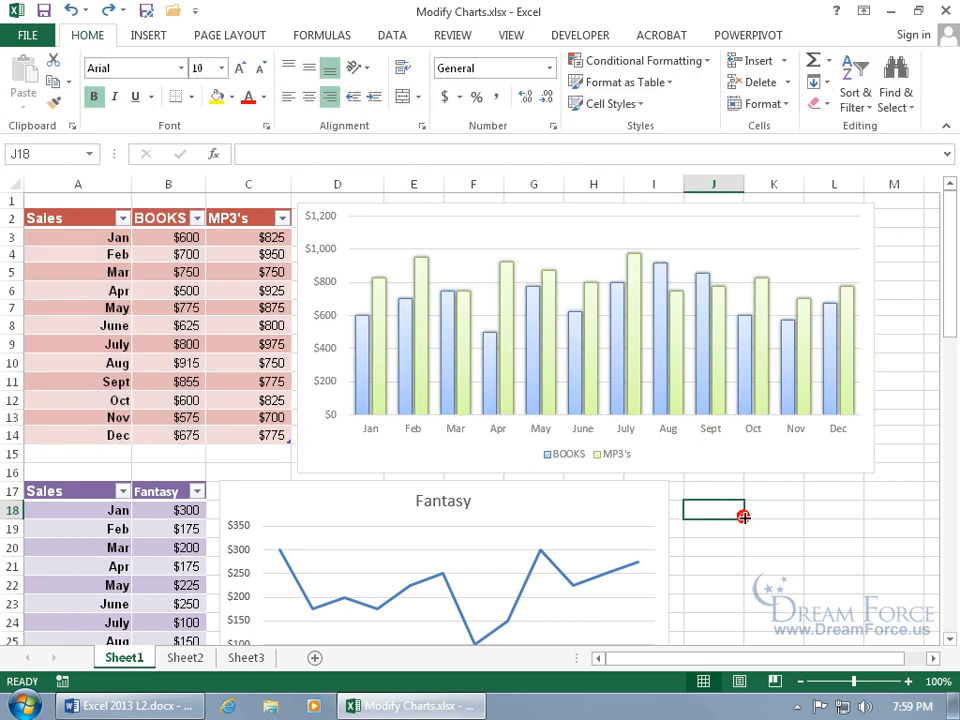
# Step: Add a data callout to only the August column of the BOOKS series
pyautogui.click(662, 338)
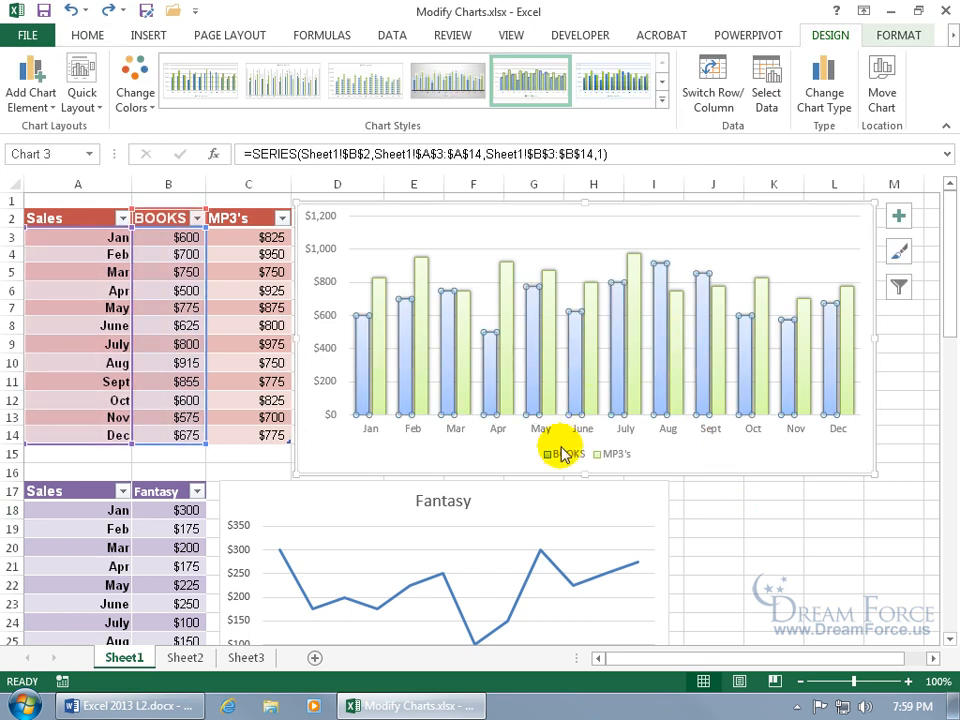
pyautogui.click(660, 336)
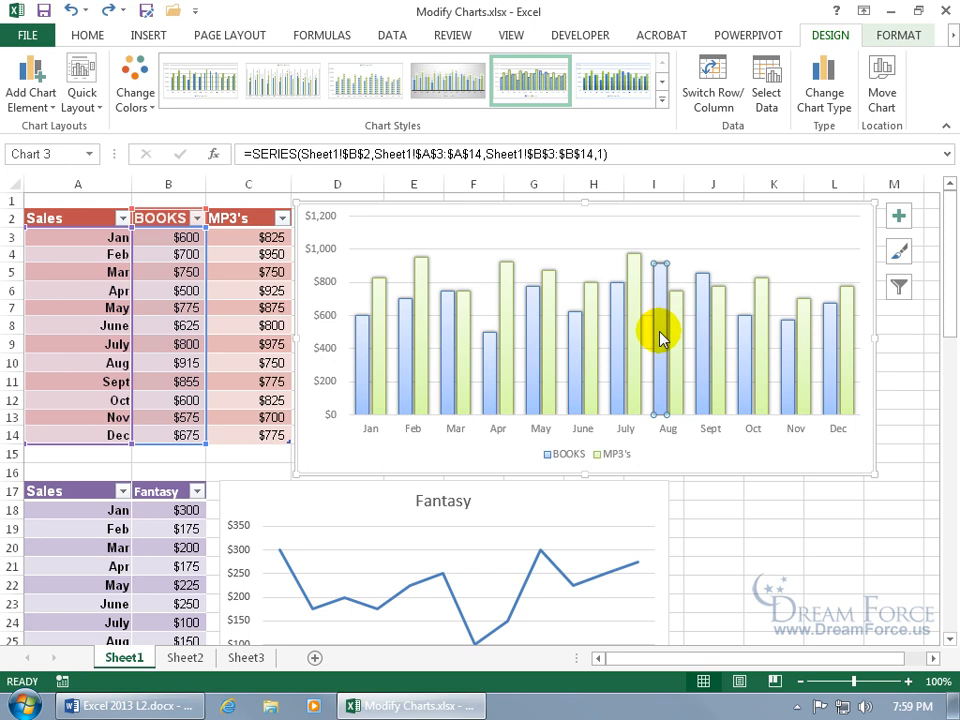
pyautogui.rightClick(660, 338)
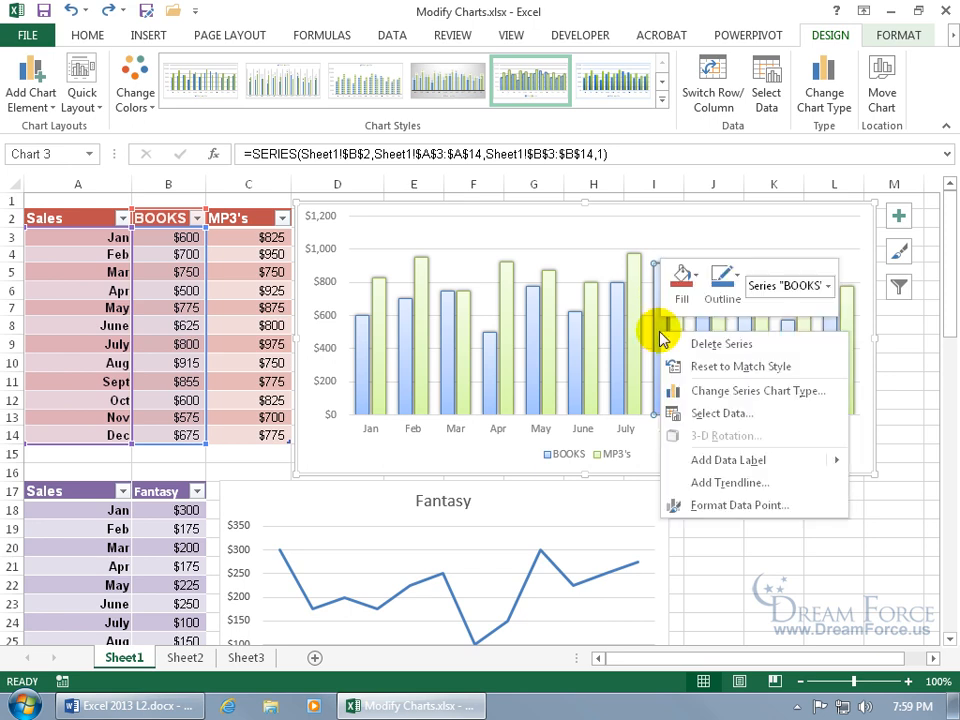
pyautogui.moveTo(697, 458)
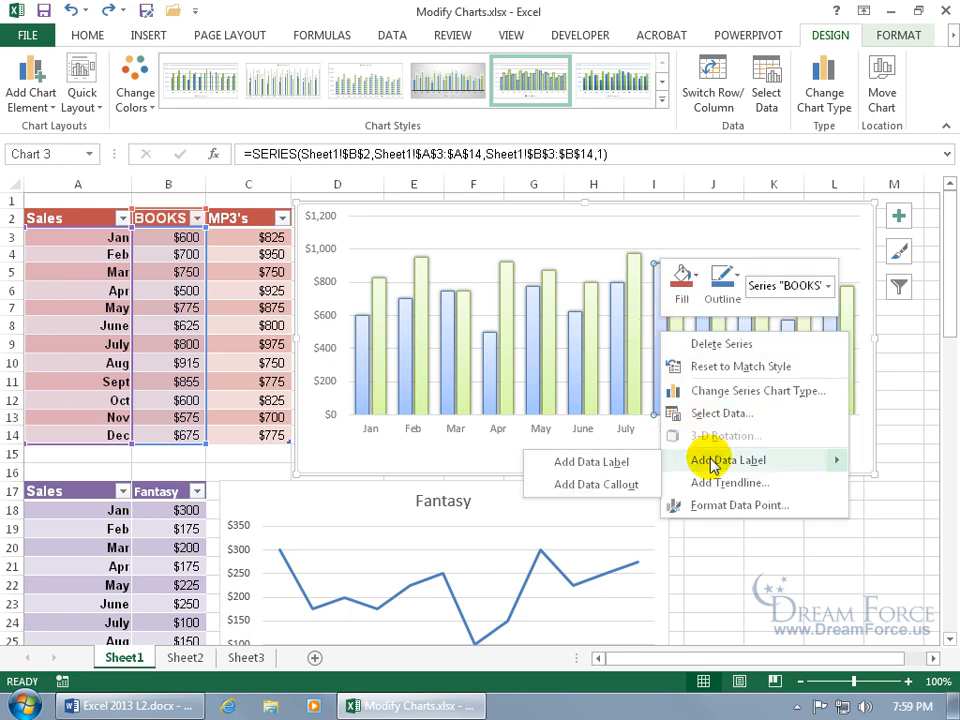
pyautogui.click(632, 486)
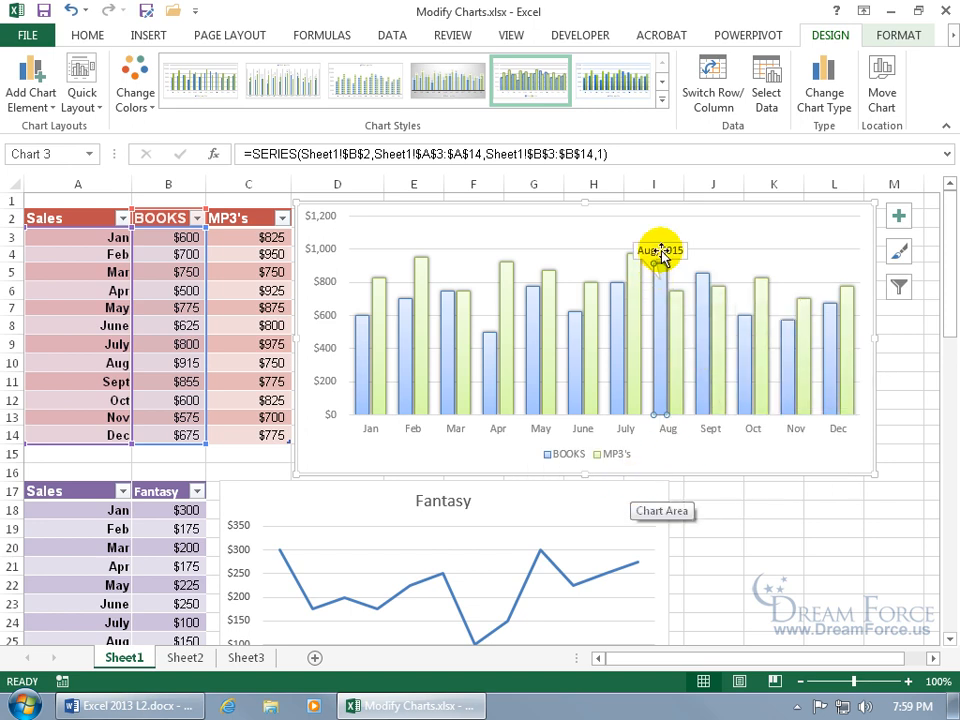
# Step: Move the August callout up and slightly left of its column, and enlarge its box
pyautogui.click(662, 251)
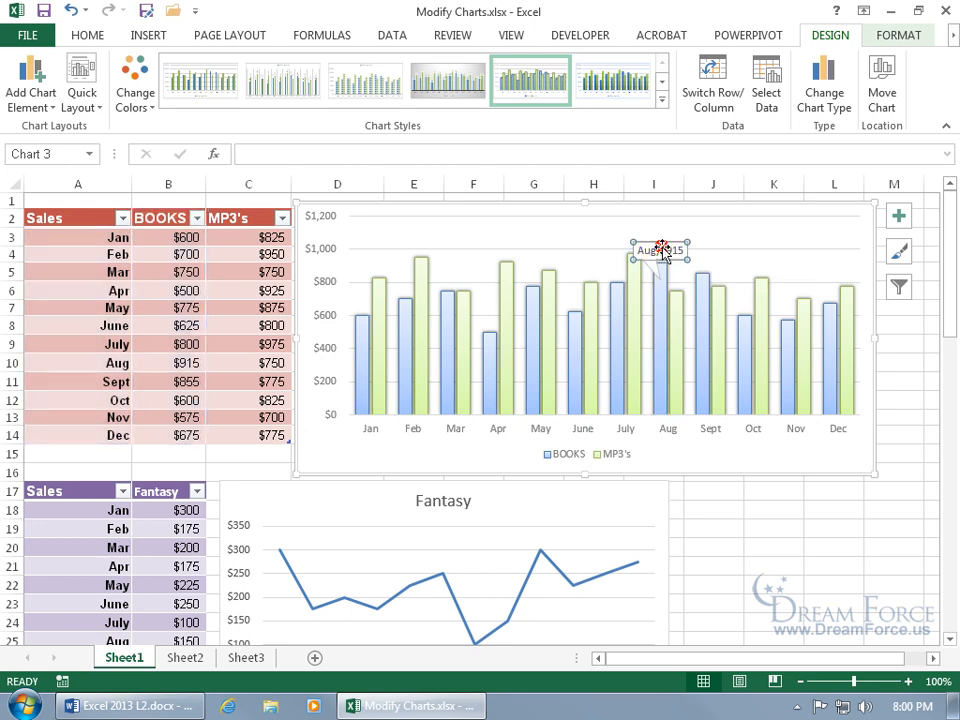
pyautogui.moveTo(662, 251); pyautogui.dragTo(638, 228)
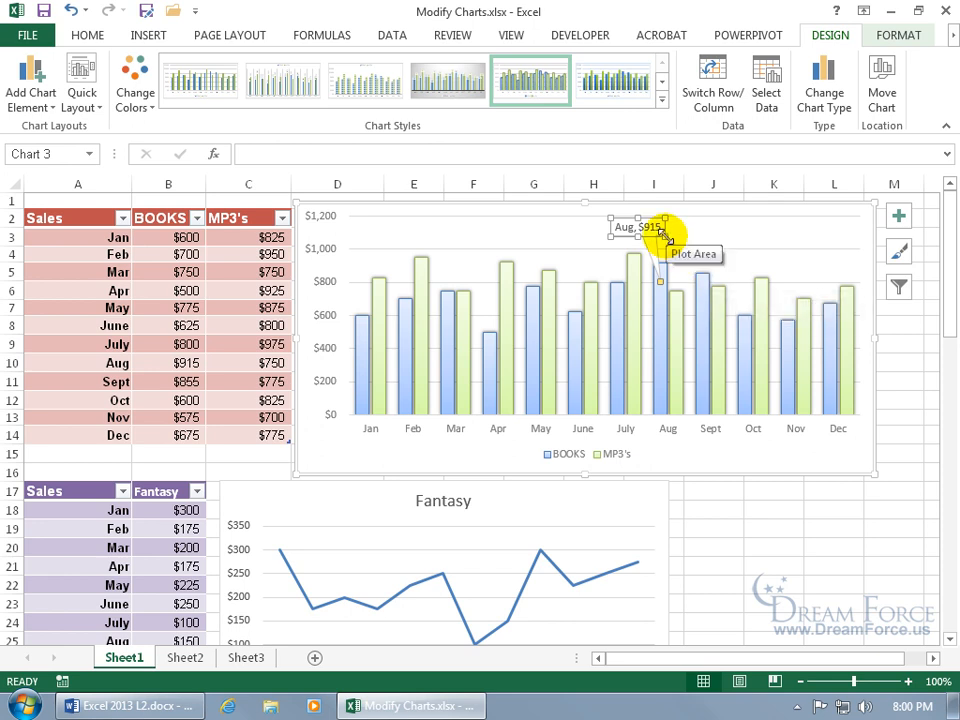
pyautogui.moveTo(662, 238); pyautogui.dragTo(688, 241)
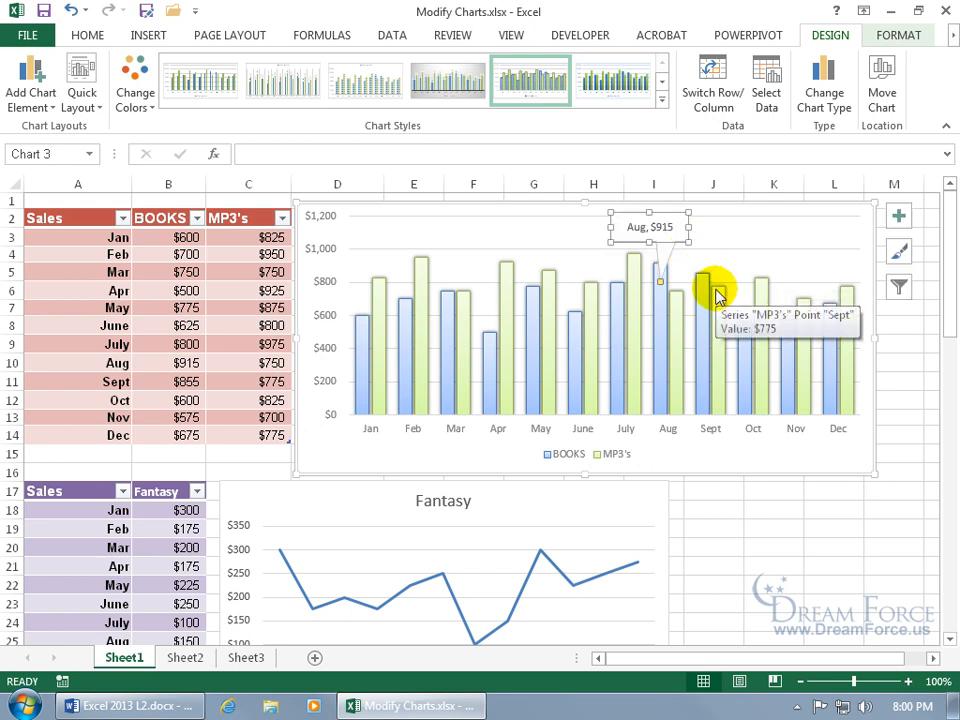
# Step: Make the August callout's text bold and set its font size to 11
pyautogui.click(630, 232)
pyautogui.click(632, 226)
pyautogui.moveTo(636, 227); pyautogui.dragTo(677, 232)
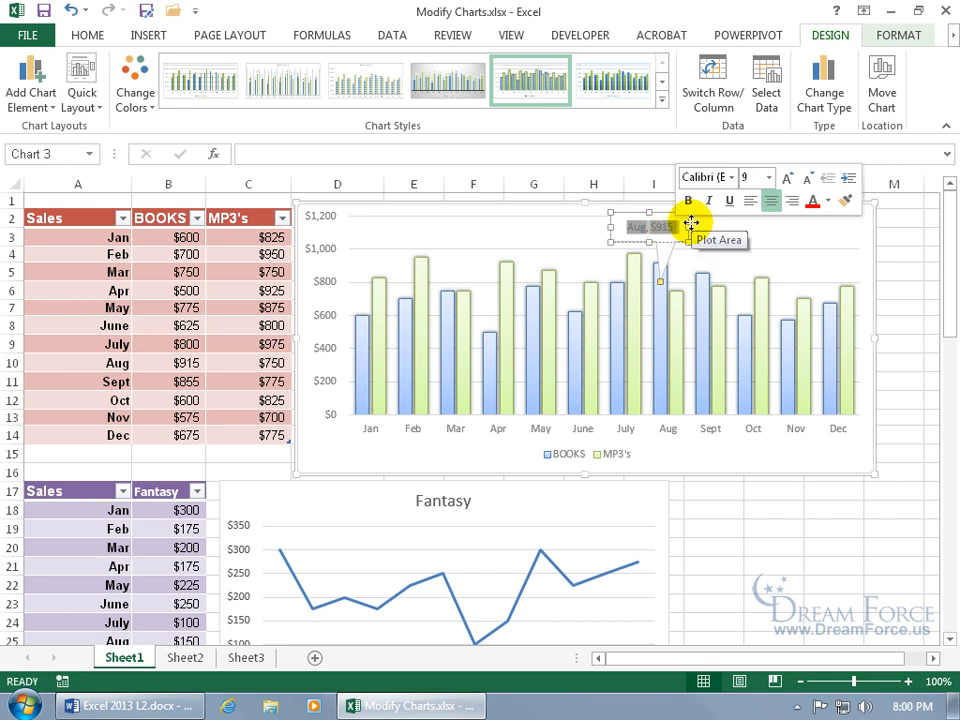
pyautogui.click(688, 200)
pyautogui.click(768, 177)
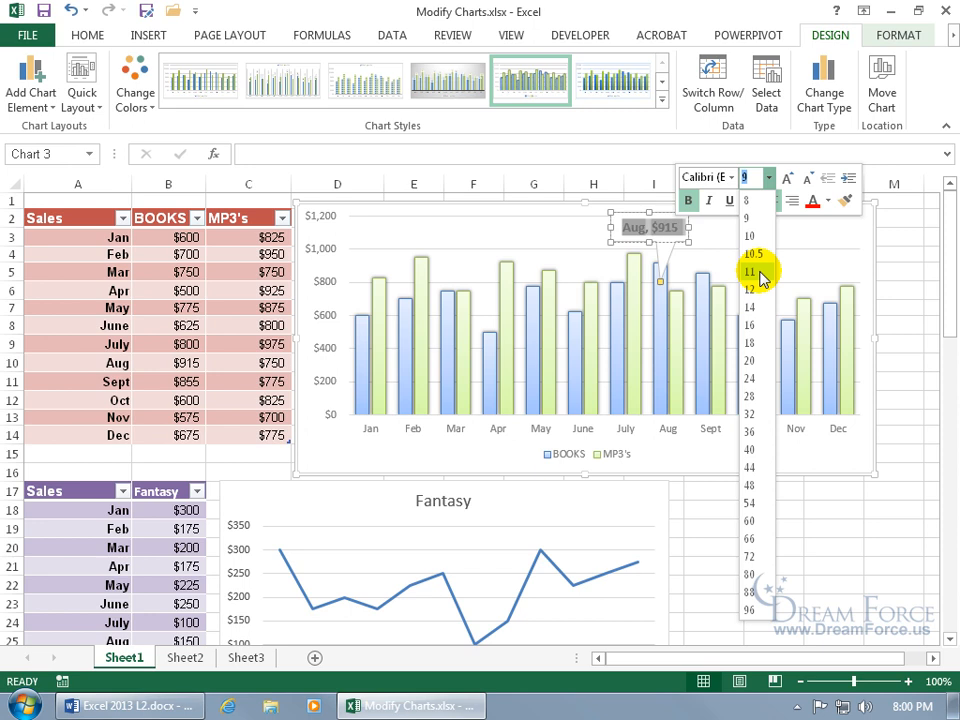
pyautogui.click(757, 271)
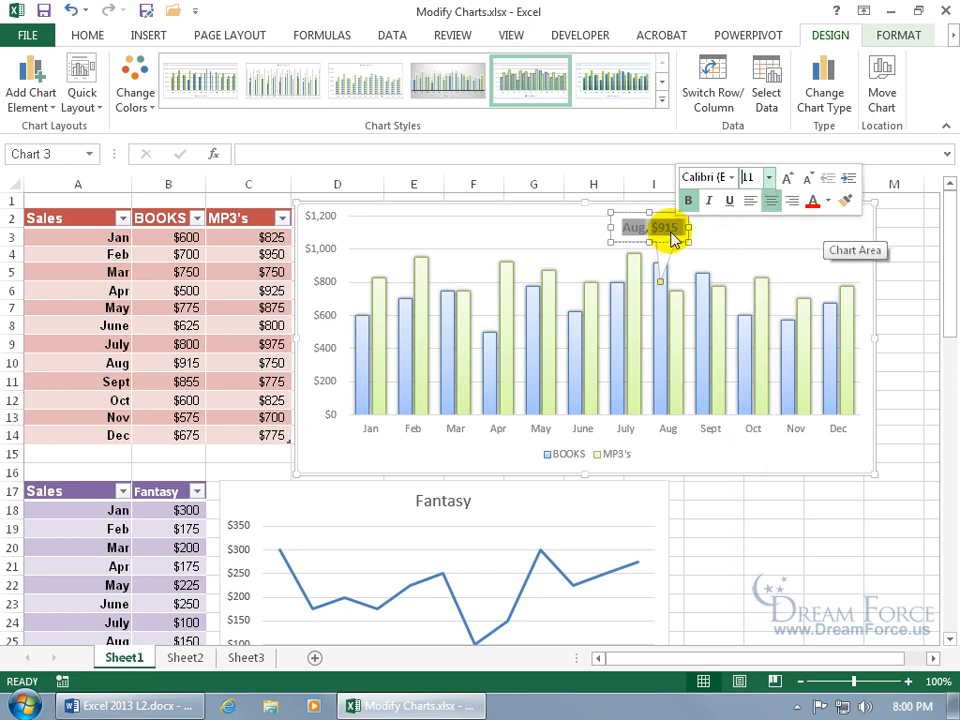
# Step: Apply the light red shaded shape style to the August callout, and examine the fill and outline options
pyautogui.rightClick(668, 233)
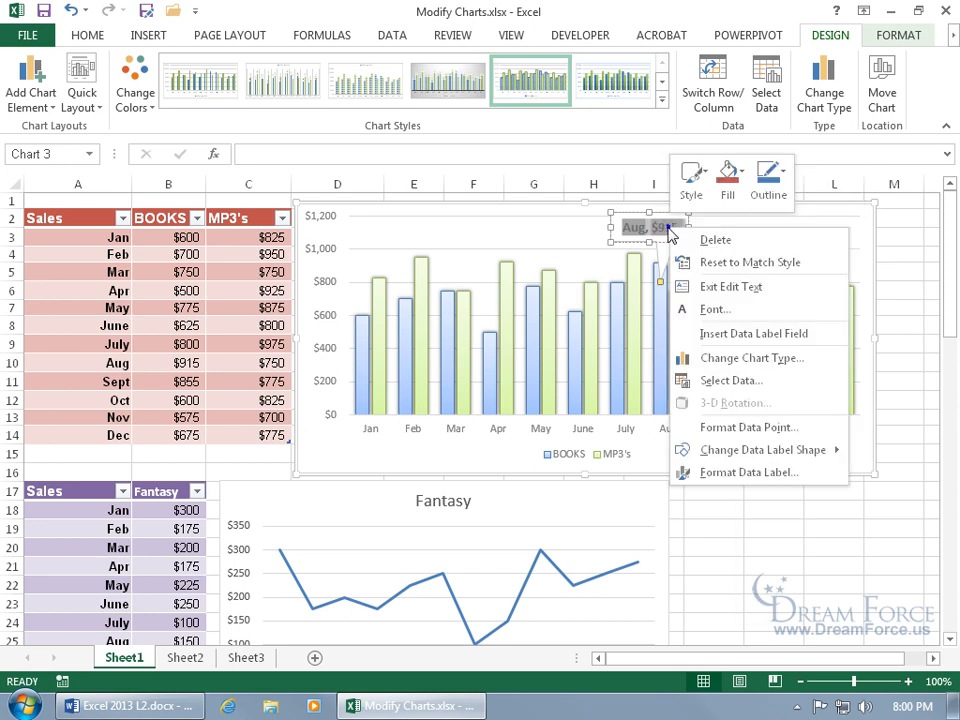
pyautogui.click(700, 184)
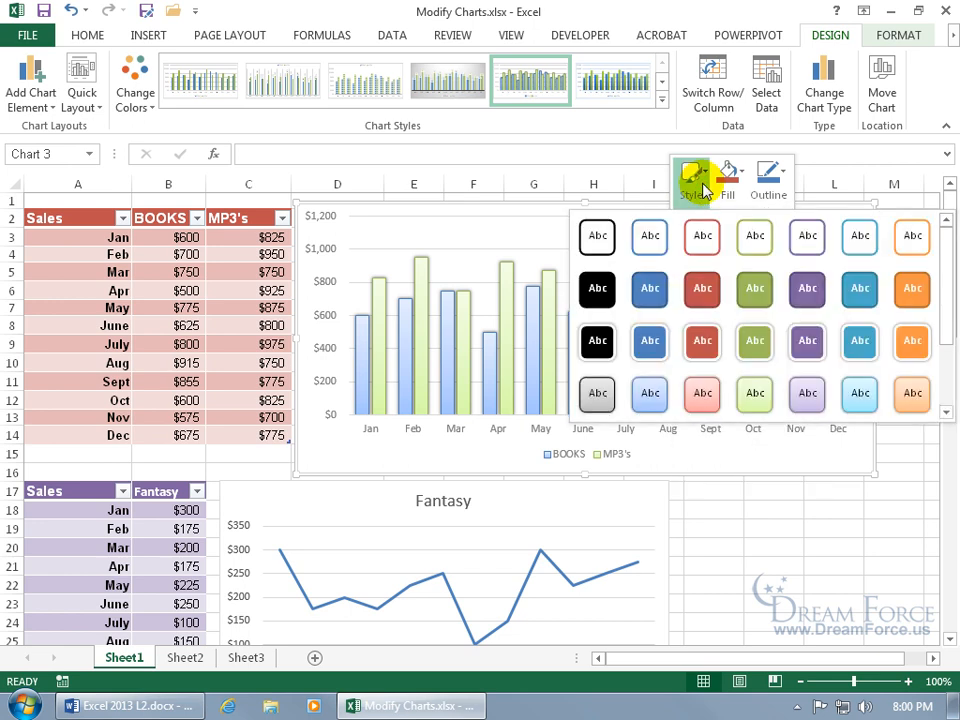
pyautogui.click(698, 395)
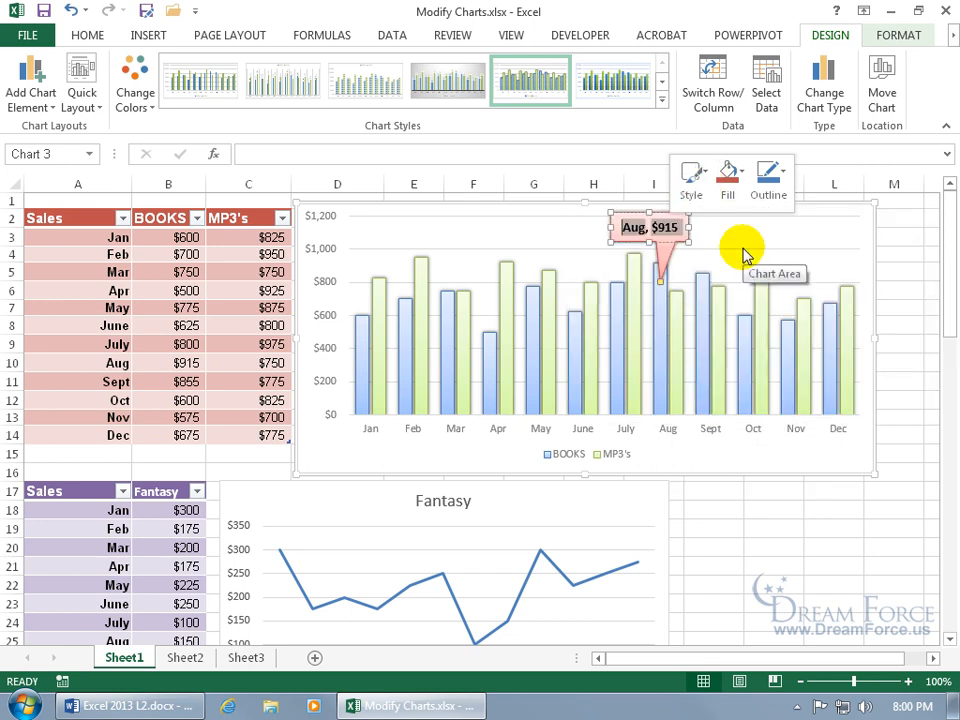
pyautogui.click(748, 185)
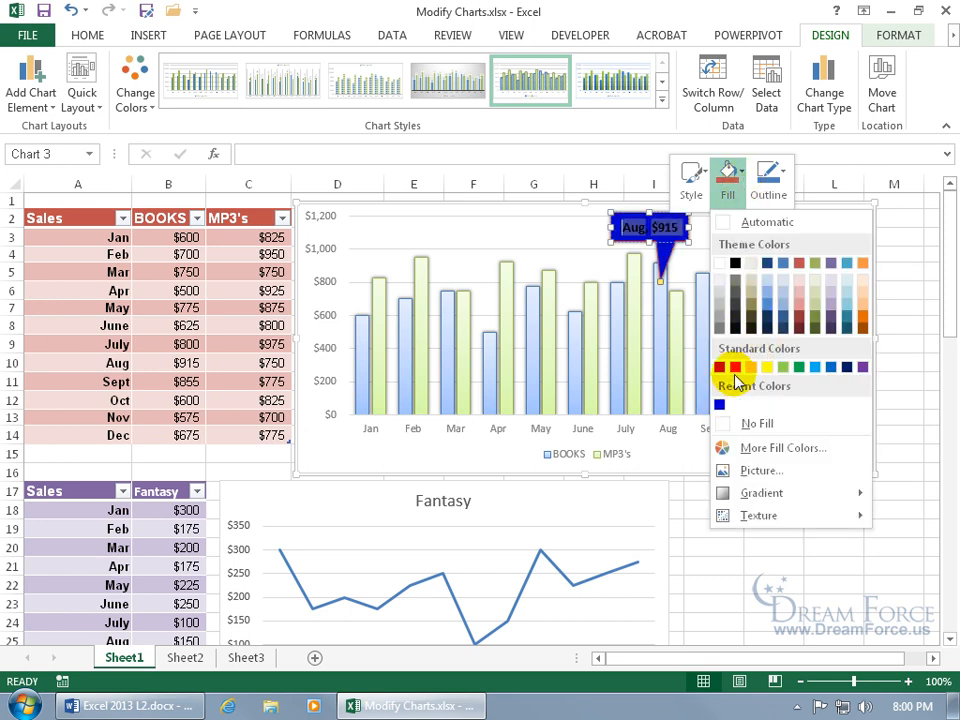
pyautogui.click(782, 168)
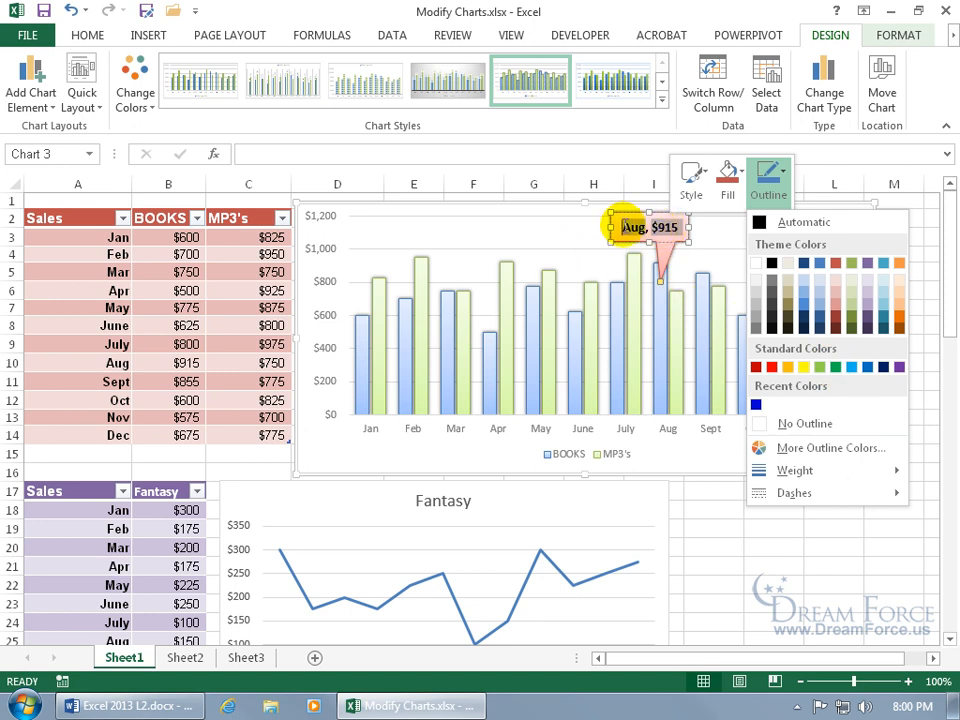
# Step: Examine the font settings for the August callout's text, including underline styles and effects, without changing them
pyautogui.click(622, 227)
pyautogui.rightClick(632, 230)
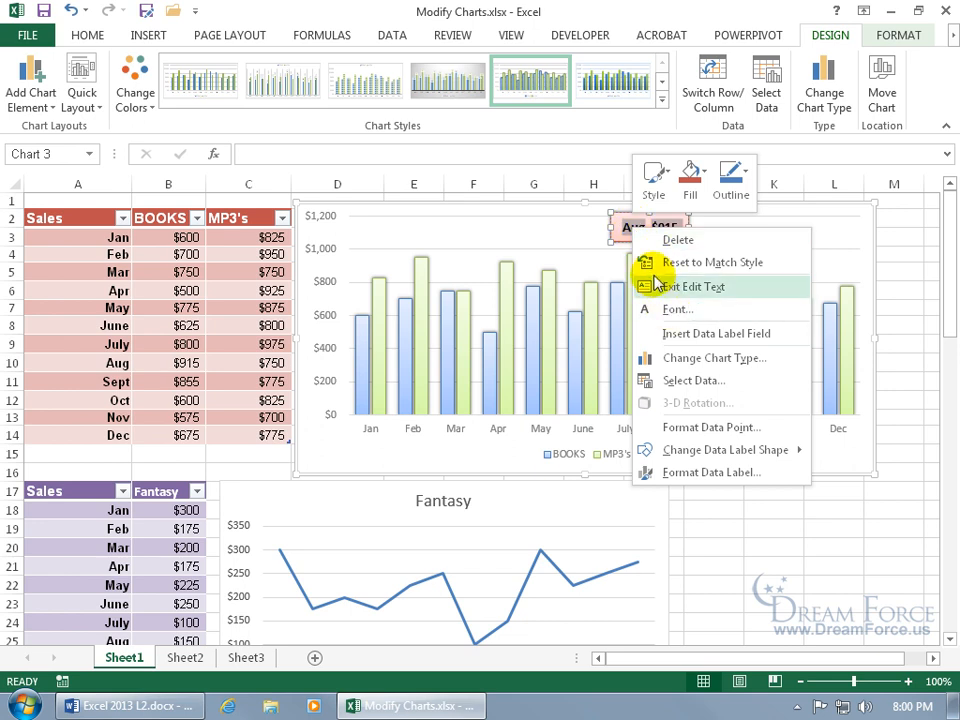
pyautogui.click(622, 228)
pyautogui.moveTo(622, 228); pyautogui.dragTo(668, 228)
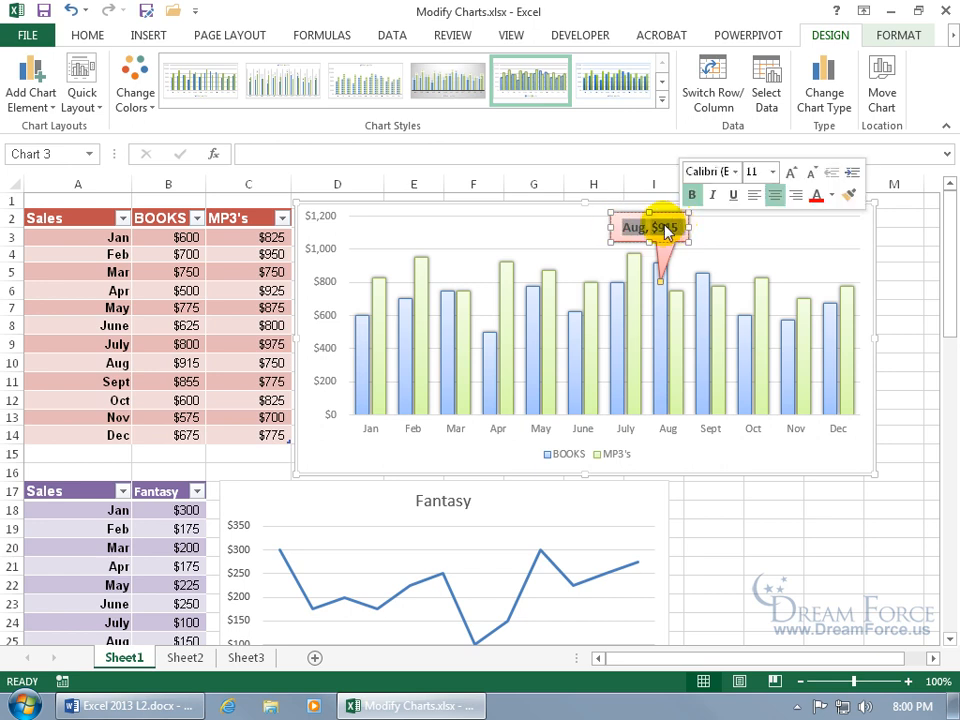
pyautogui.rightClick(666, 228)
pyautogui.click(673, 306)
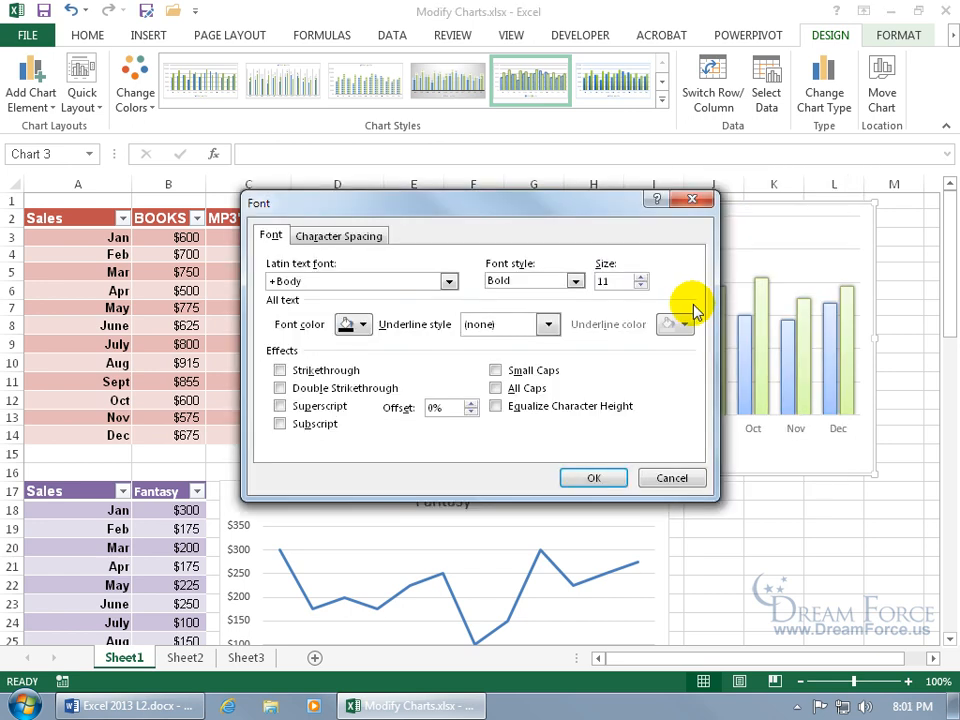
pyautogui.click(547, 324)
pyautogui.click(424, 369)
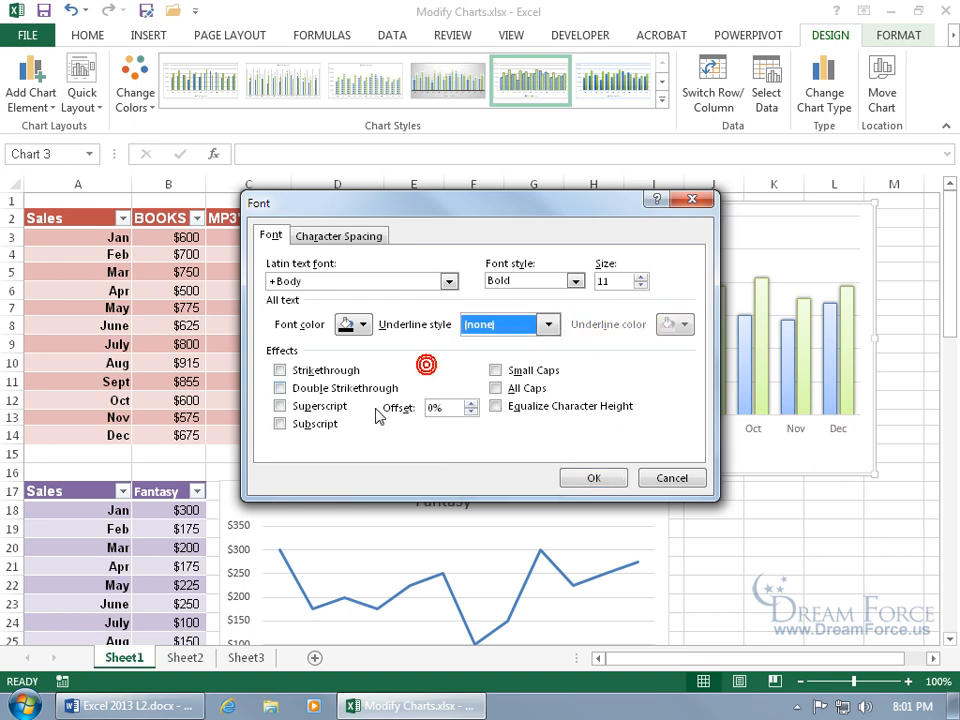
pyautogui.click(650, 478)
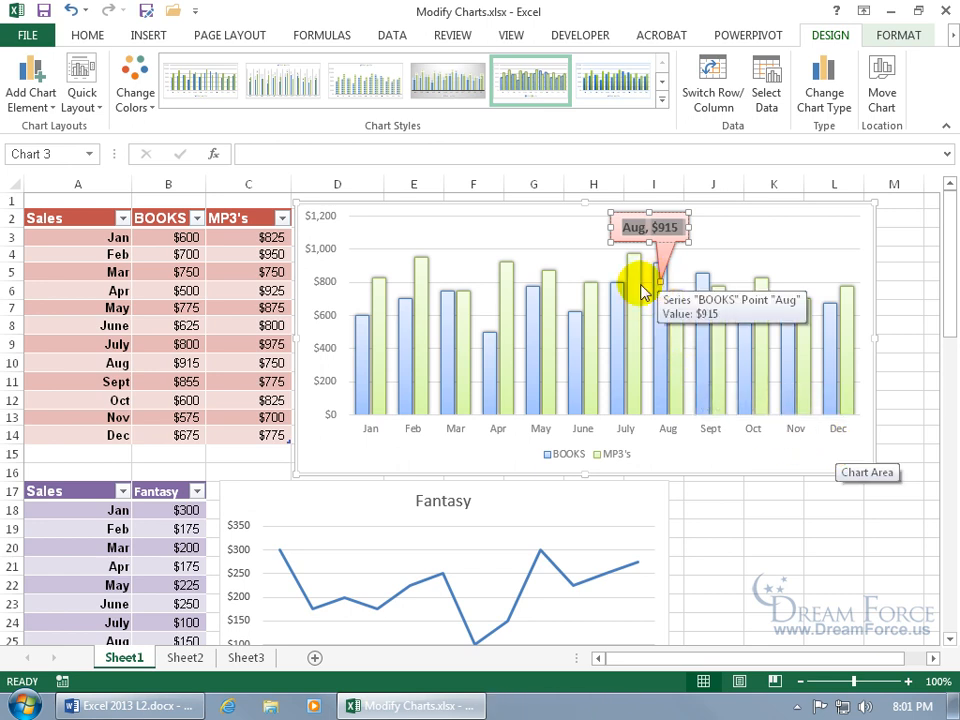
# Step: Remove all data labels from the column chart, including the August callout
pyautogui.click(20, 92)
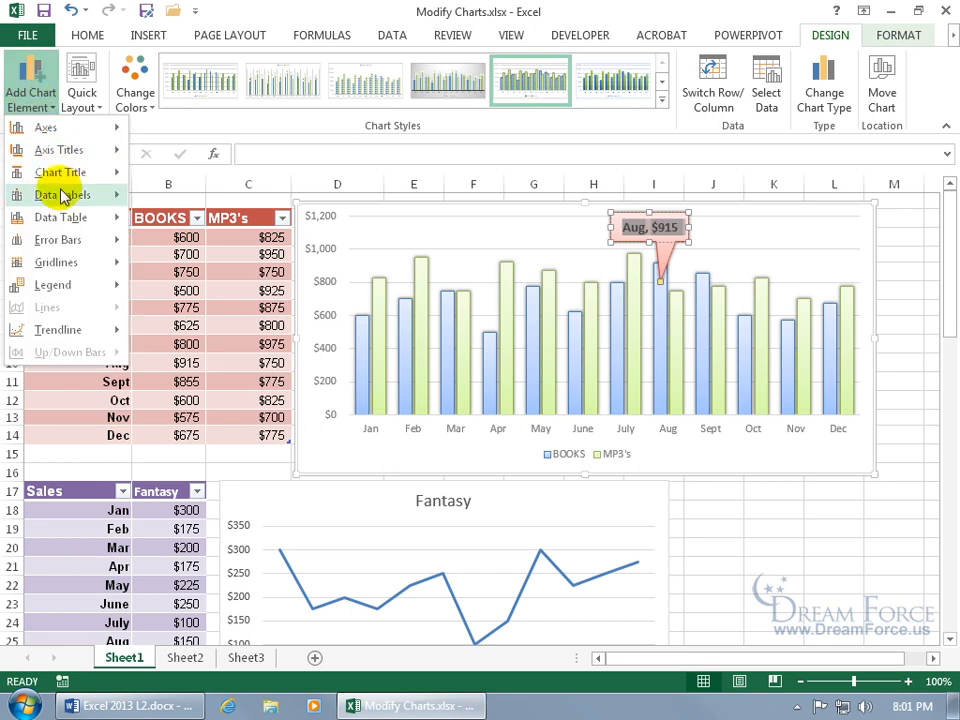
pyautogui.moveTo(64, 192)
pyautogui.click(167, 210)
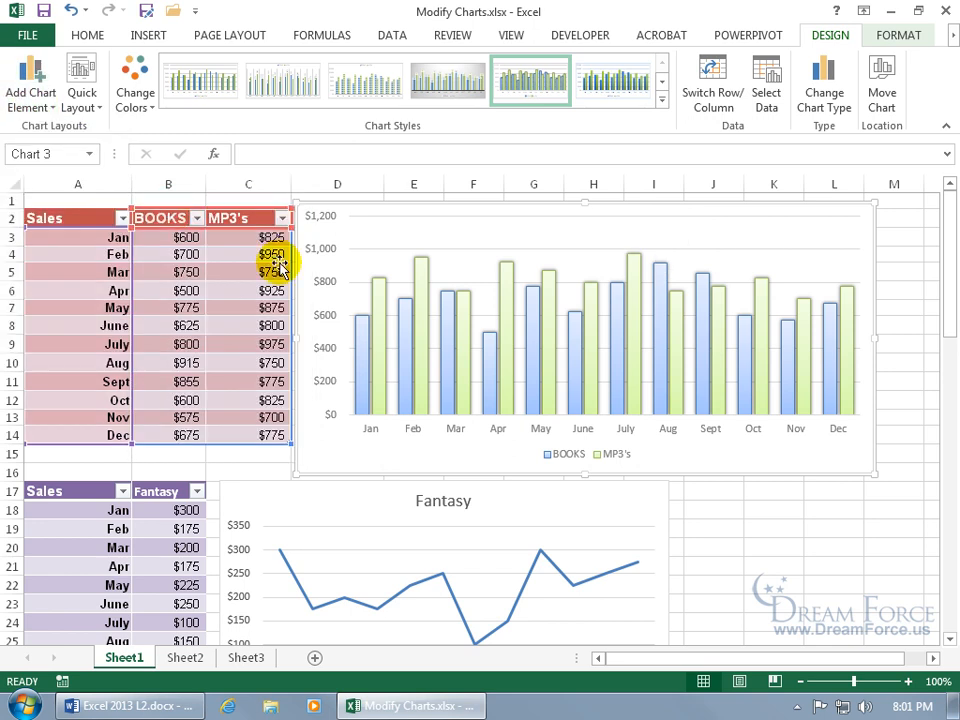
# Step: Add plain data labels to every column of the BOOKS series
pyautogui.rightClick(447, 326)
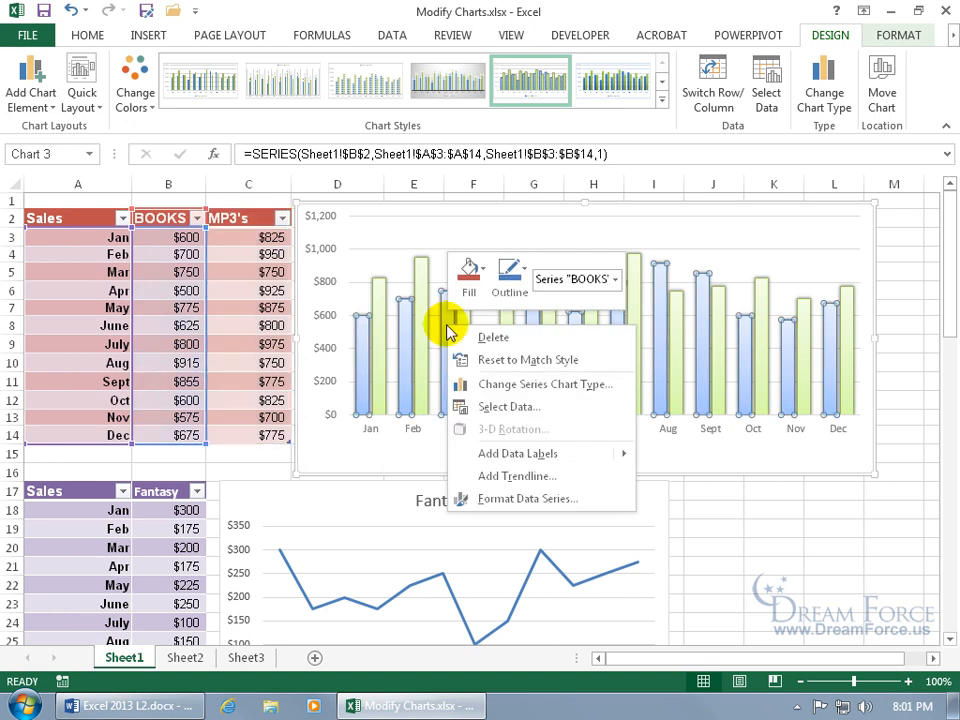
pyautogui.moveTo(490, 455)
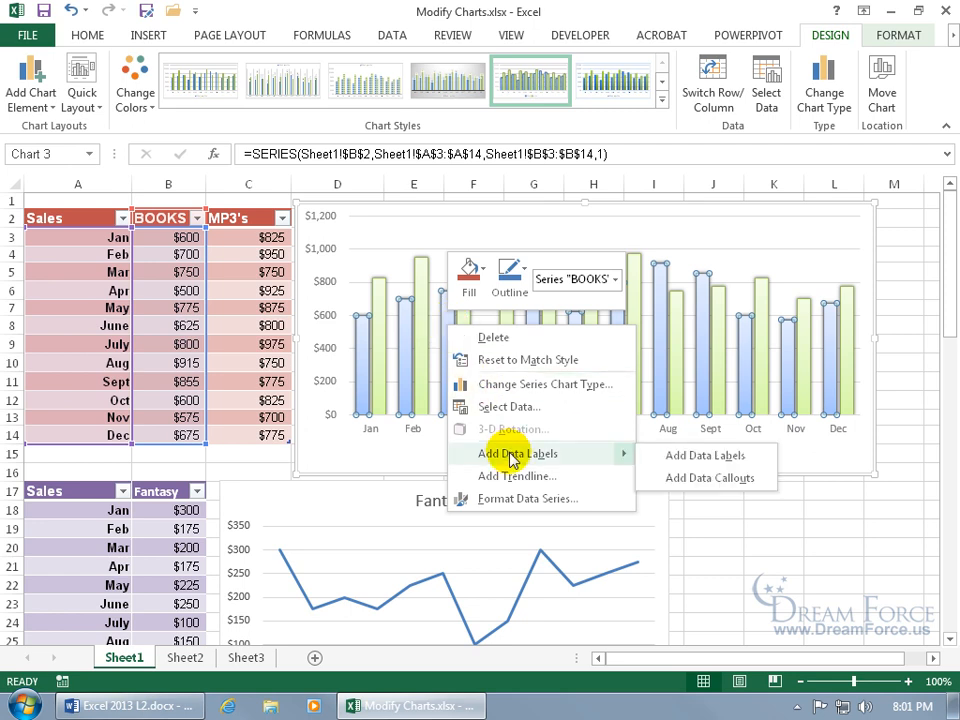
pyautogui.click(669, 456)
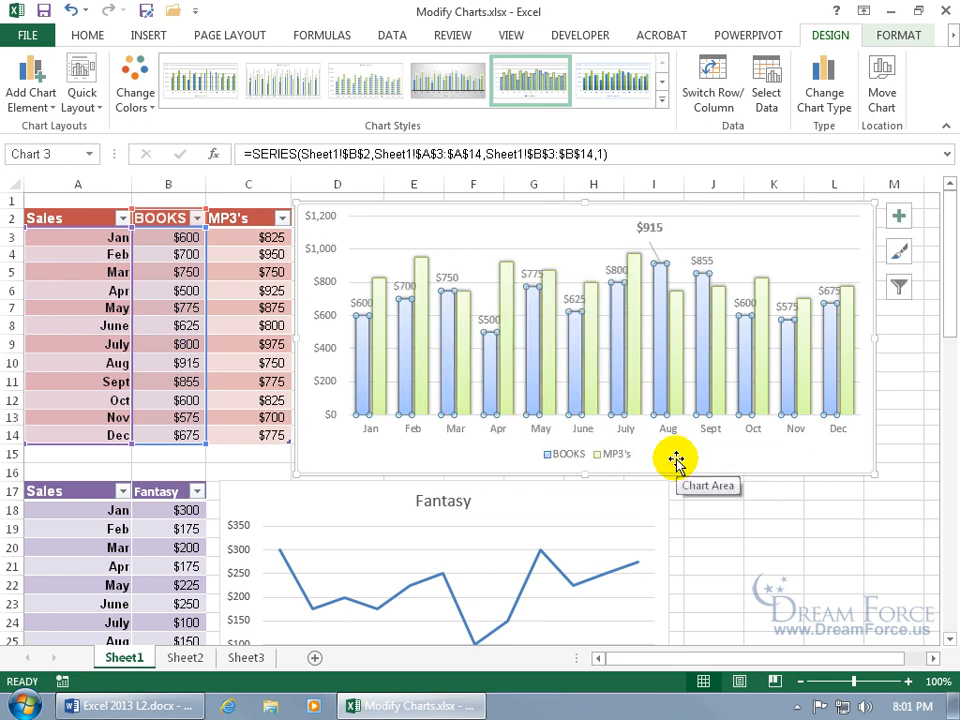
# Step: Turn off leader lines in the format options for the BOOKS series data labels
pyautogui.rightClick(447, 280)
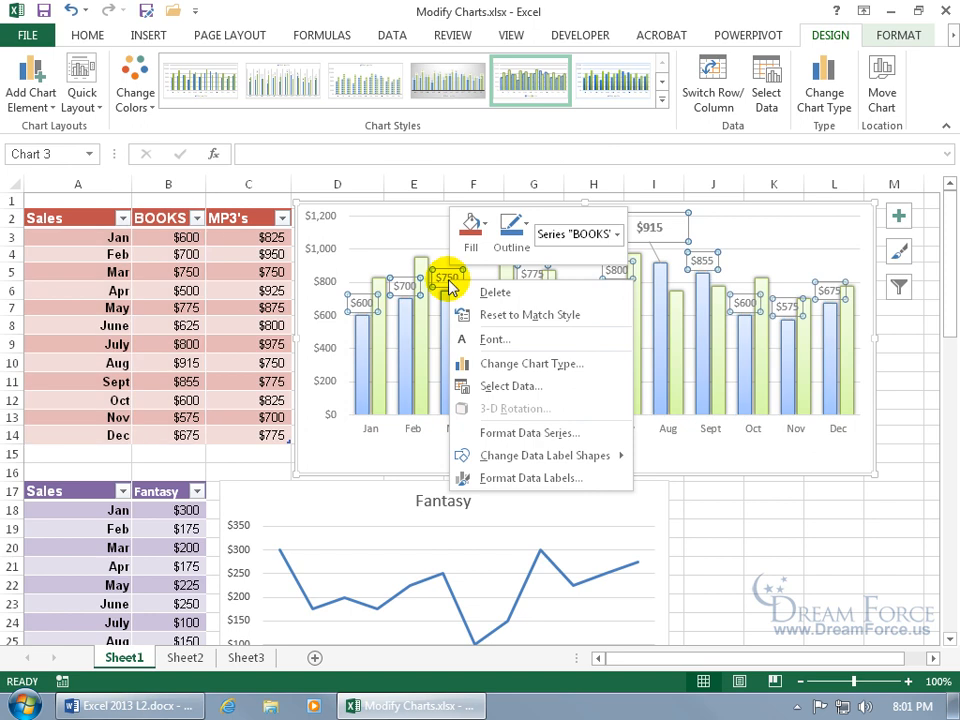
pyautogui.click(535, 478)
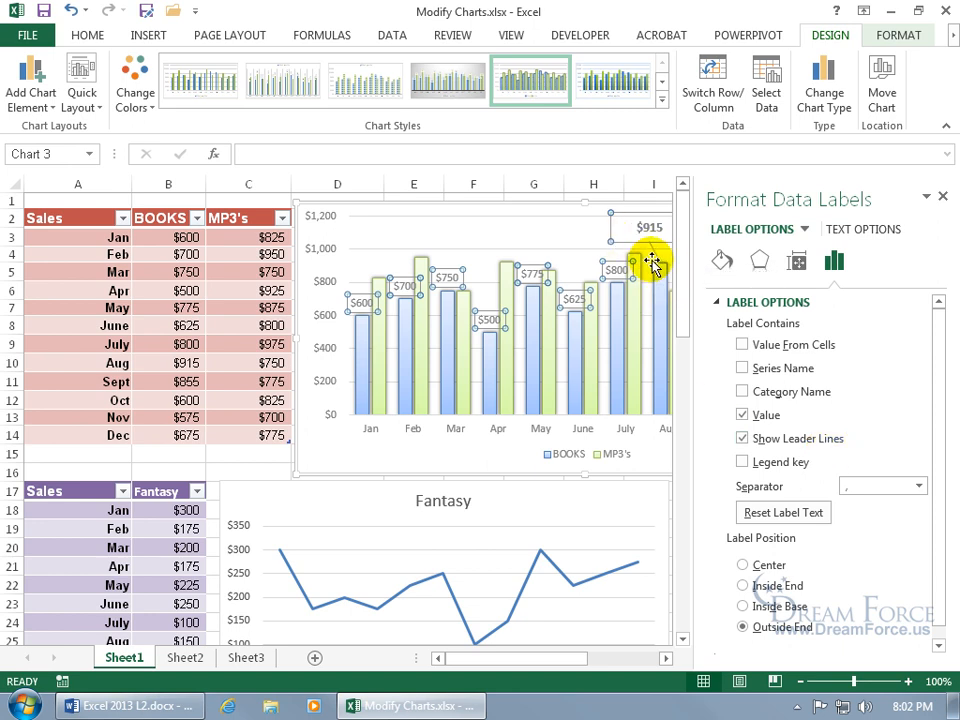
pyautogui.click(742, 438)
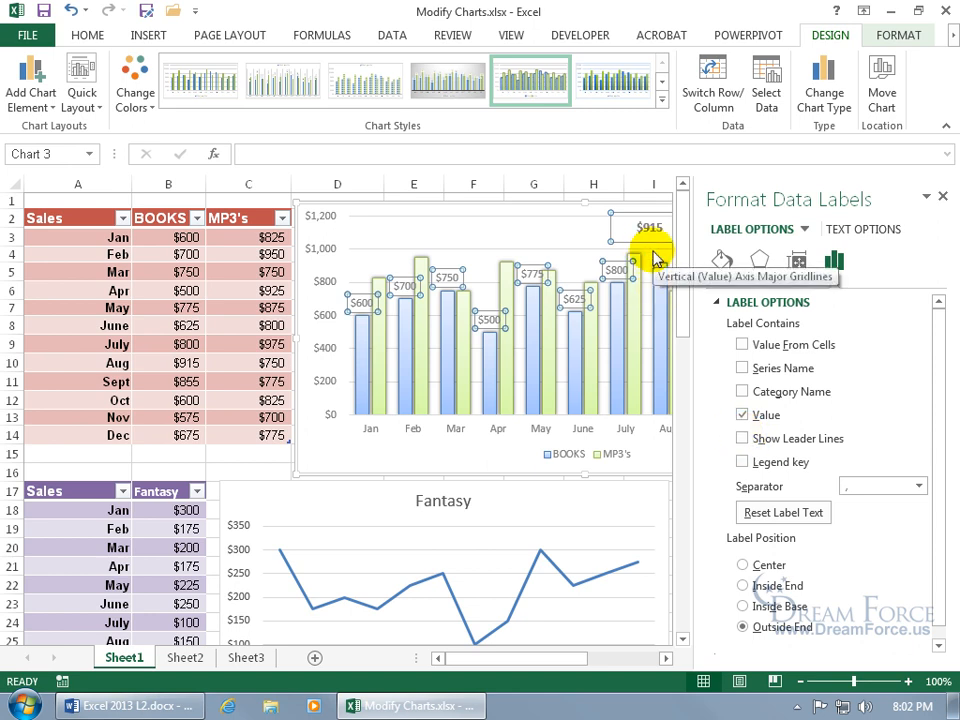
# Step: Show leader lines and add the series name to the BOOKS data labels
pyautogui.click(742, 438)
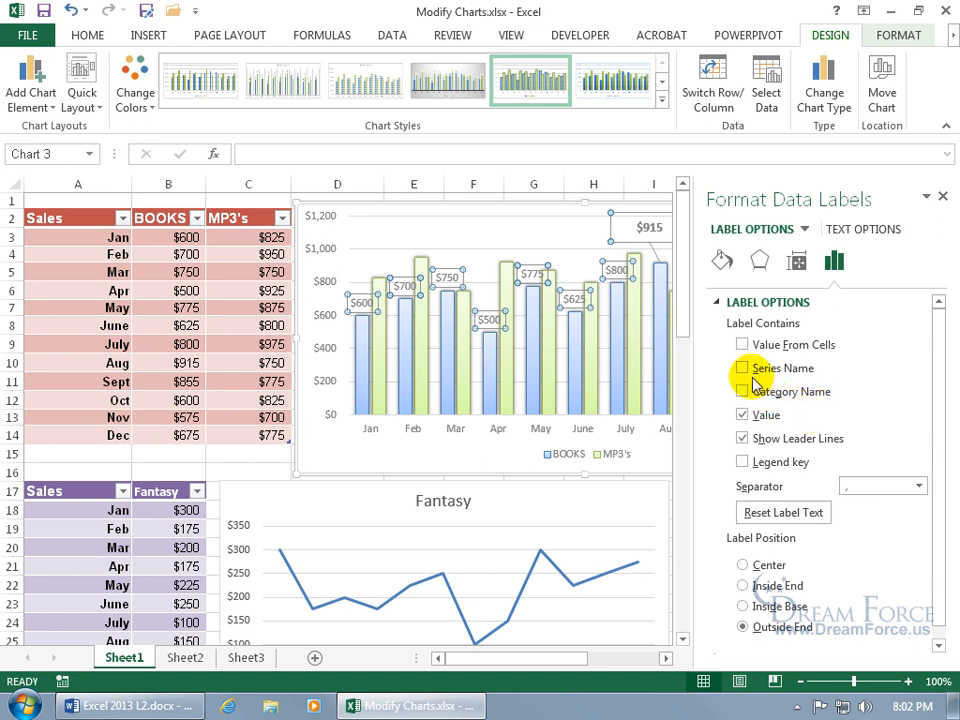
pyautogui.click(742, 368)
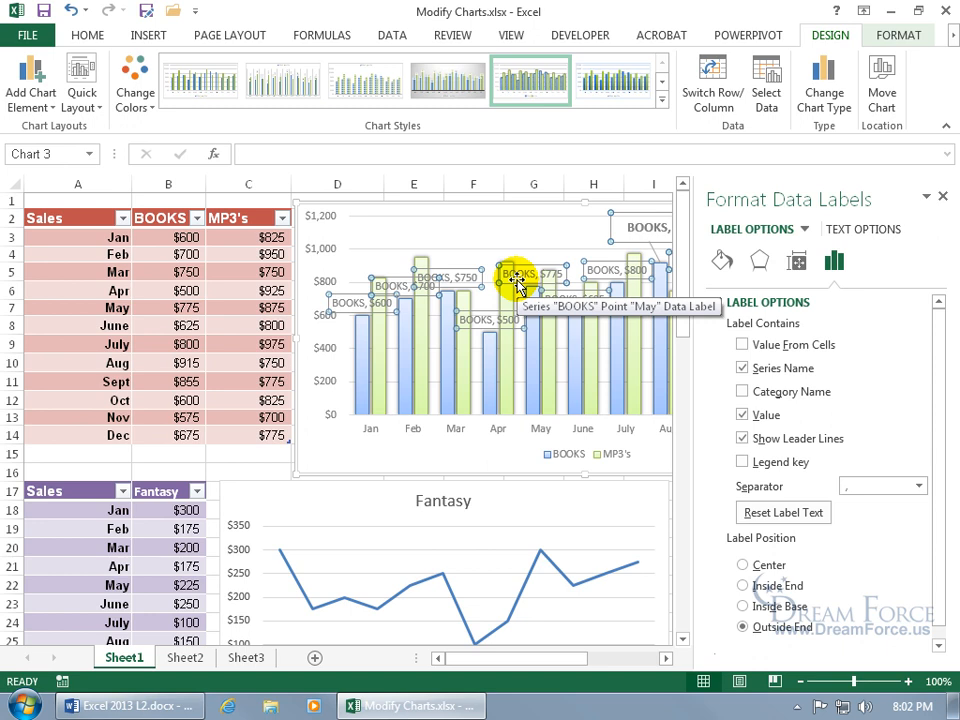
# Step: Delete the individual BOOKS data labels for March, January, February and November from the column chart
pyautogui.click(453, 275)
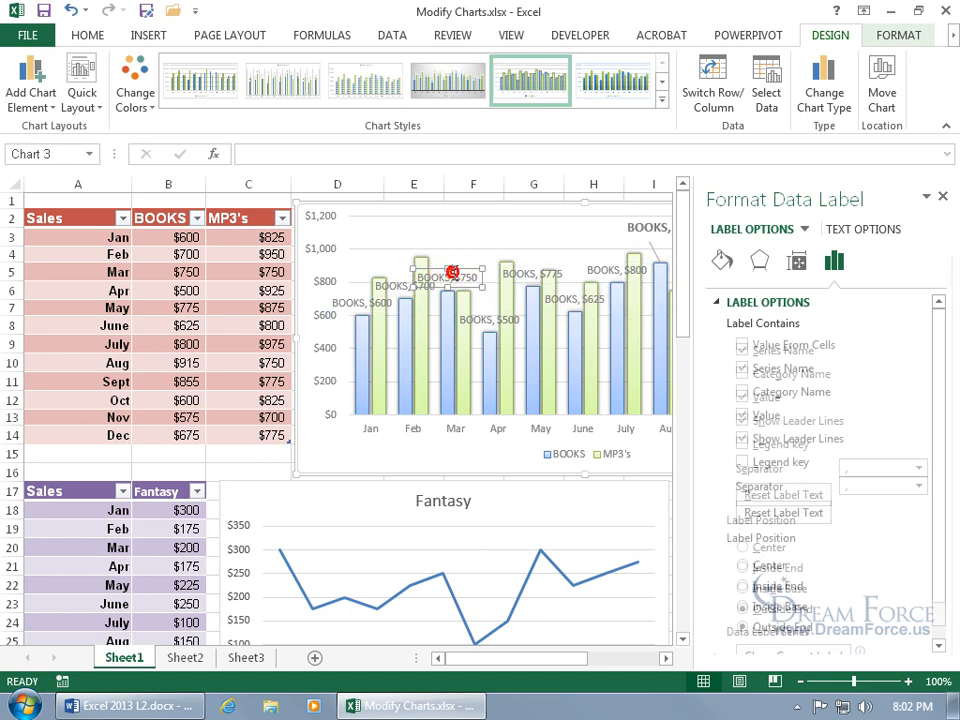
pyautogui.moveTo(461, 270); pyautogui.dragTo(487, 236)
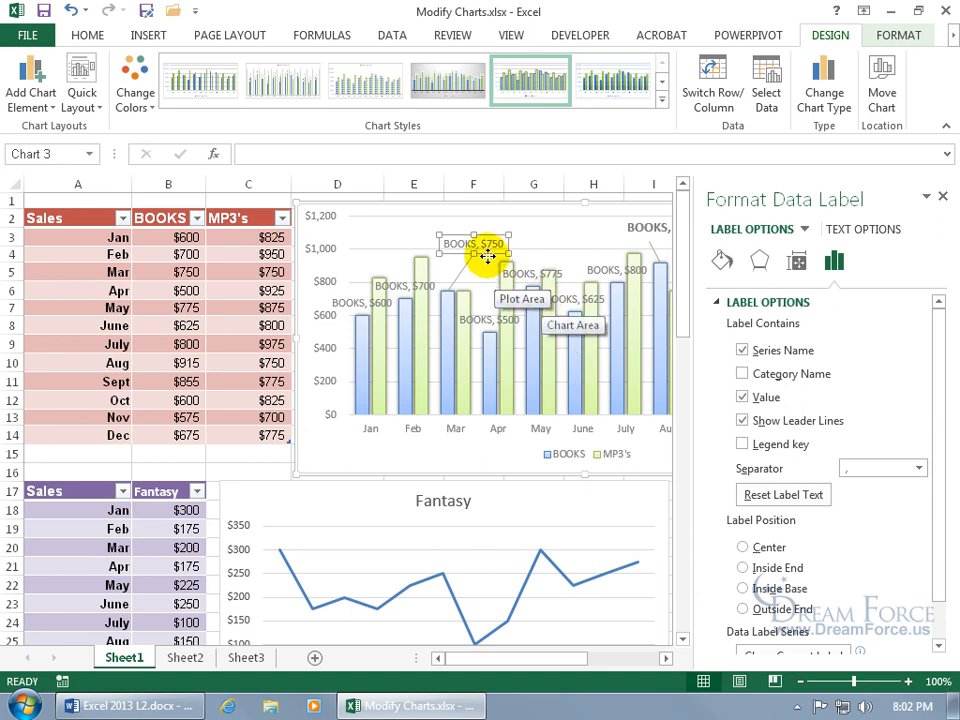
pyautogui.press('Delete')
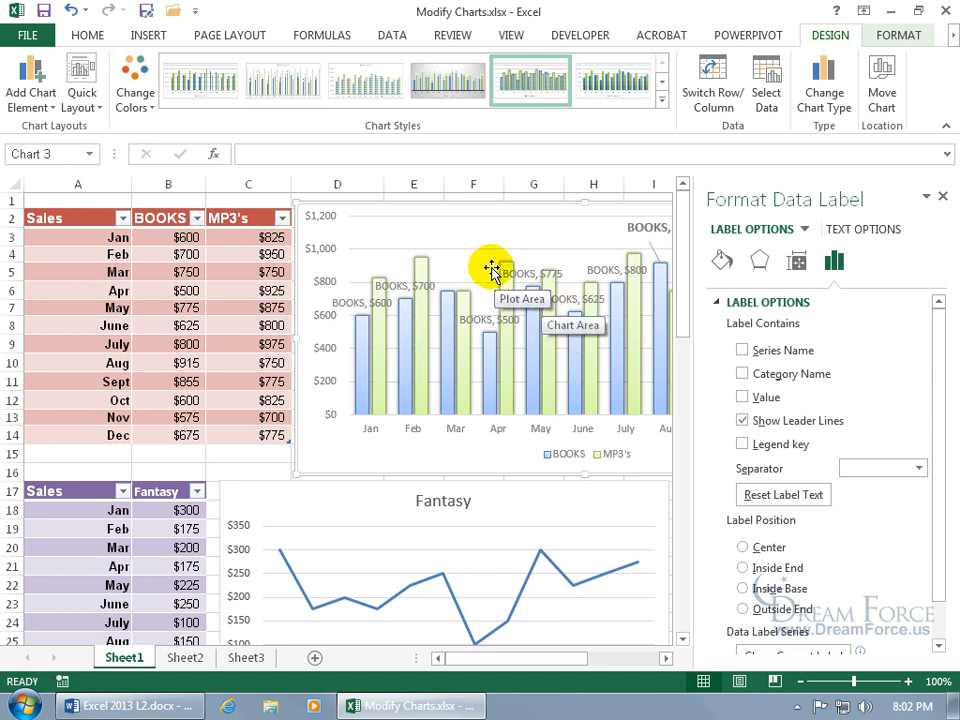
pyautogui.click(369, 300)
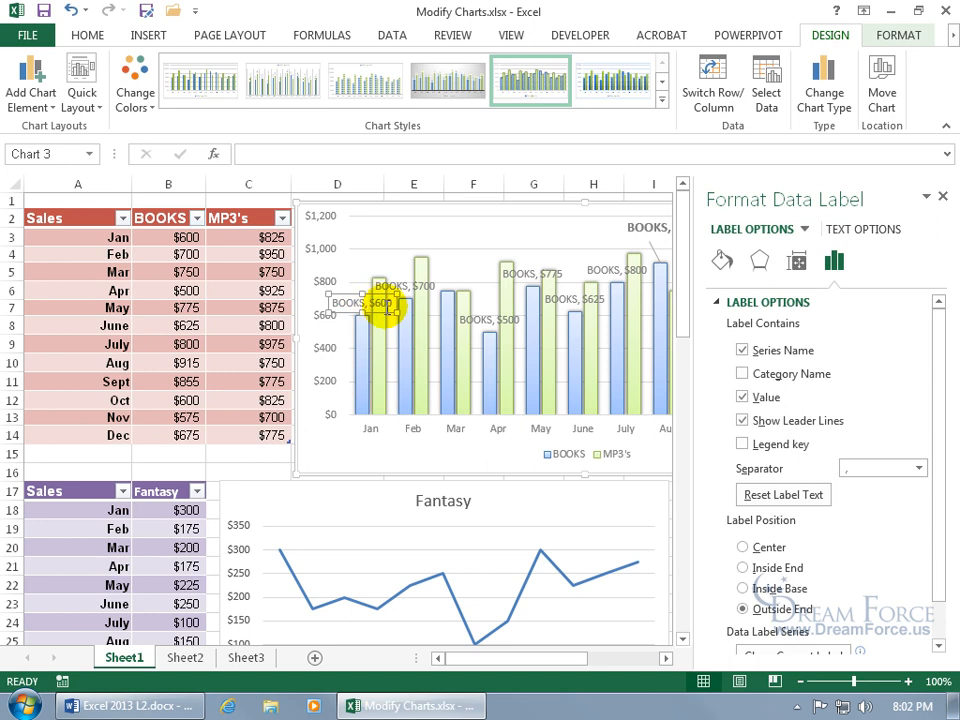
pyautogui.press('Delete')
pyautogui.click(386, 286)
pyautogui.press('Delete')
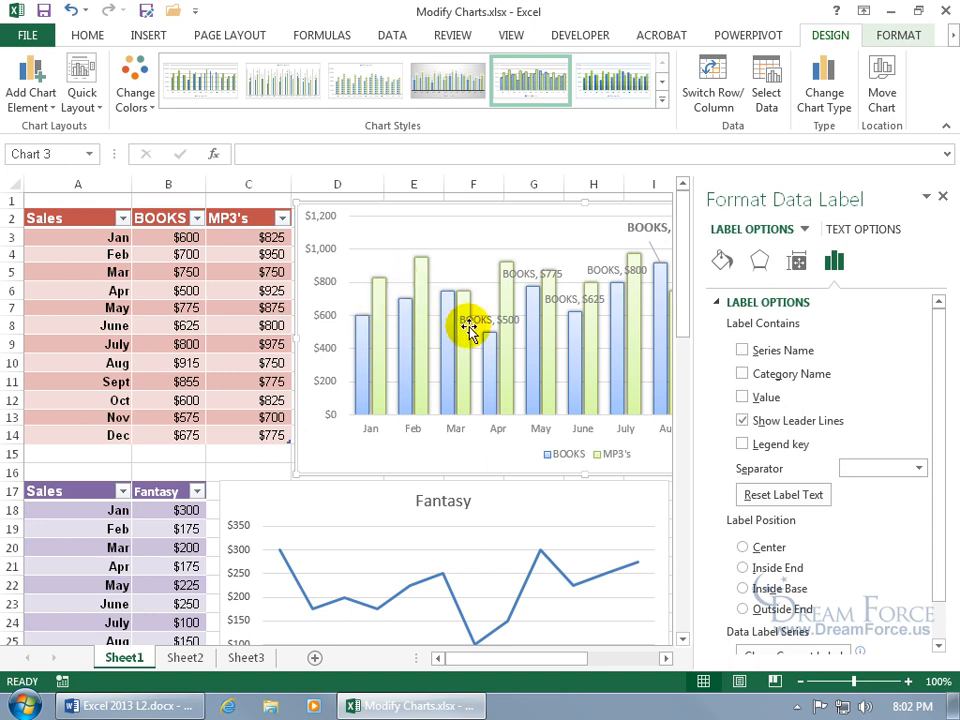
pyautogui.moveTo(508, 656); pyautogui.dragTo(553, 665)
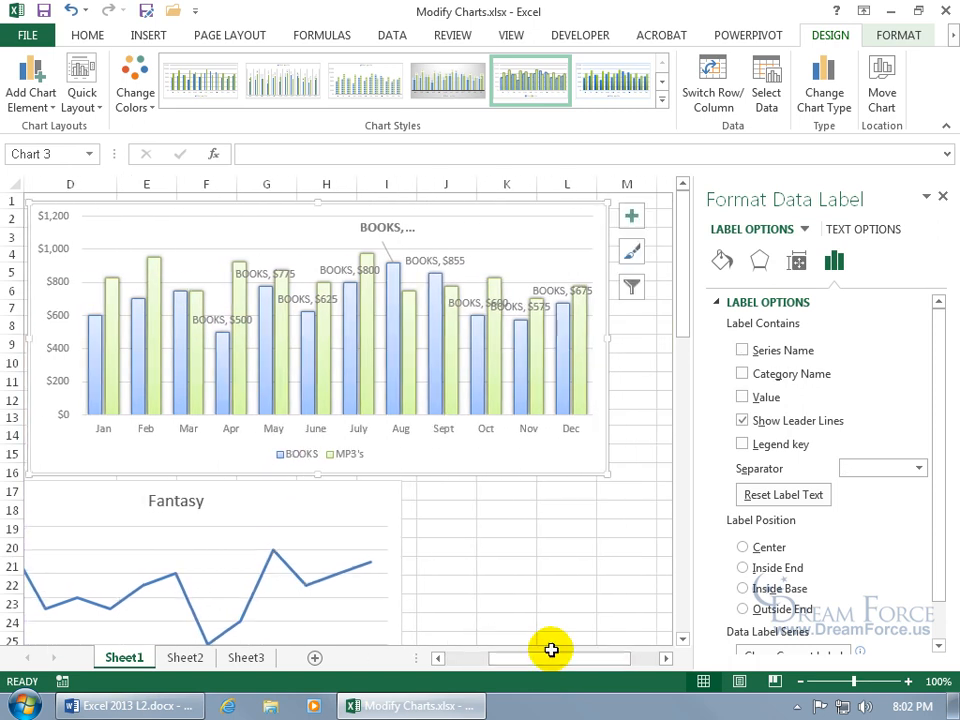
pyautogui.click(489, 303)
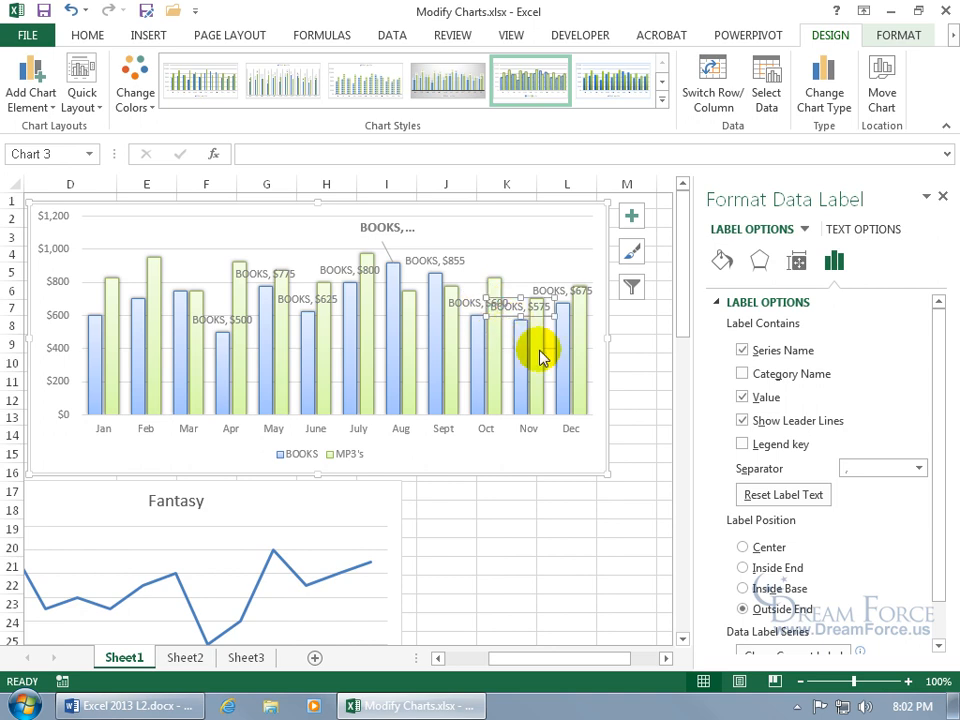
pyautogui.press('Delete')
pyautogui.click(632, 414)
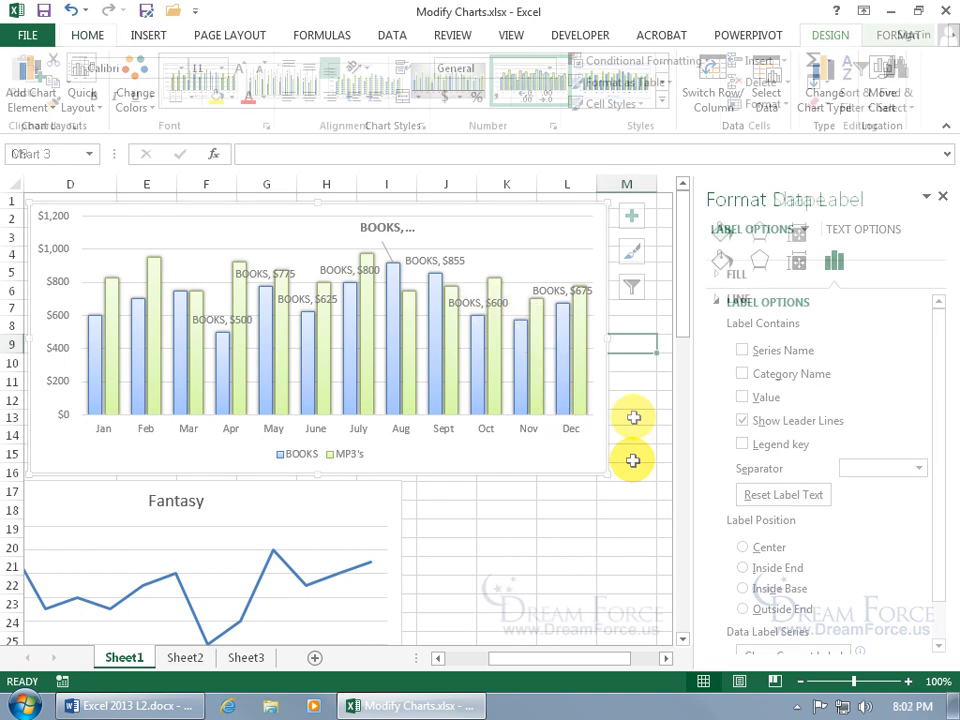
# Step: Try the Center and Inside End positions for the BOOKS data labels, and set their position to Outside End
pyautogui.click(462, 301)
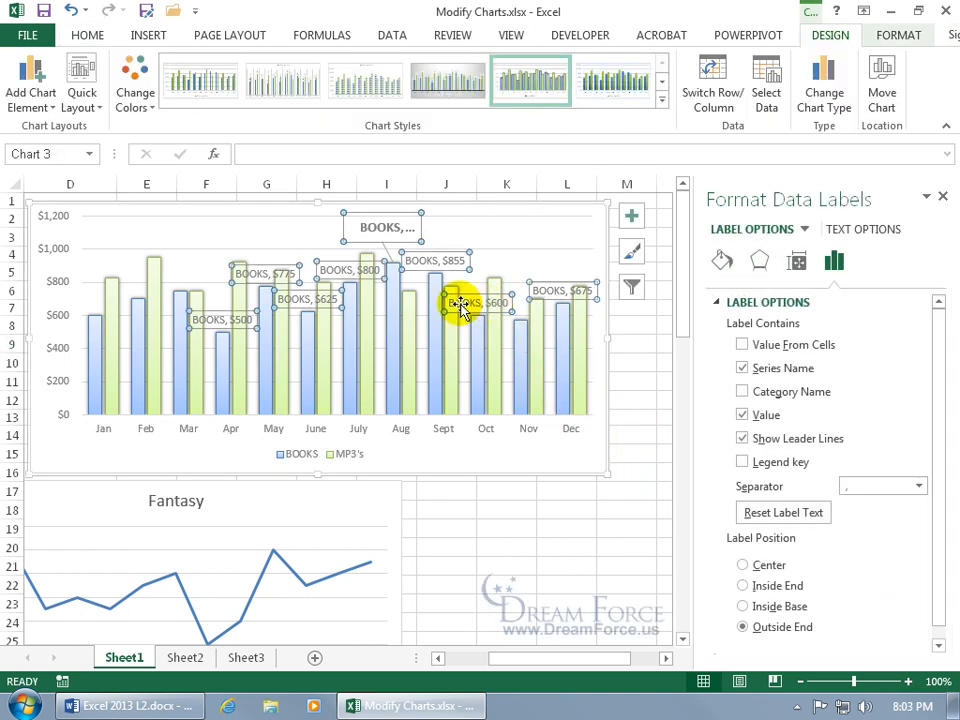
pyautogui.click(743, 566)
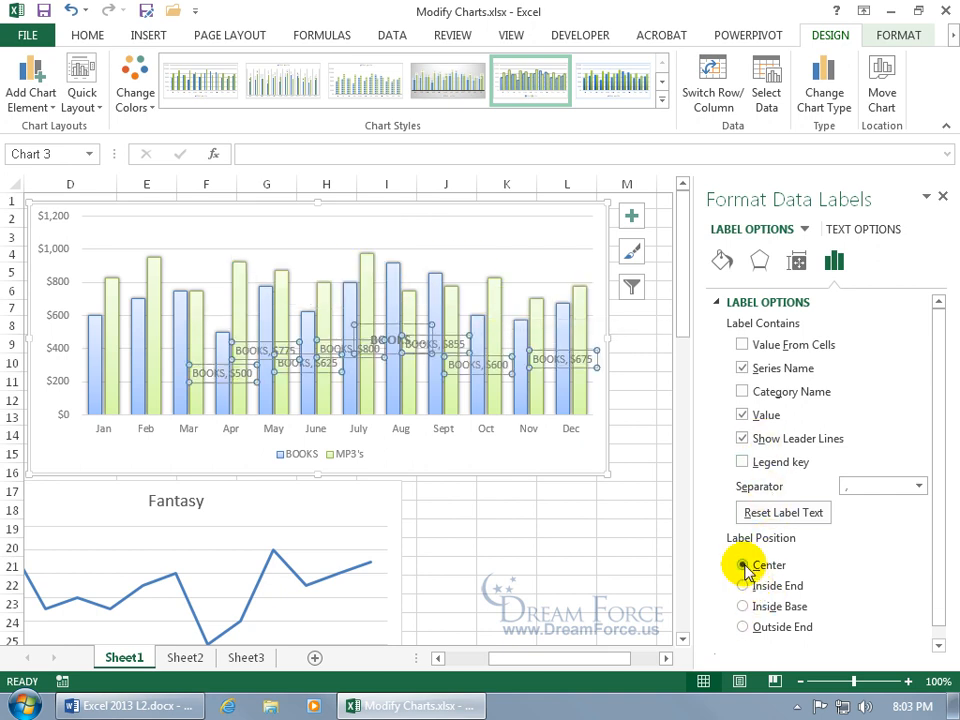
pyautogui.click(745, 586)
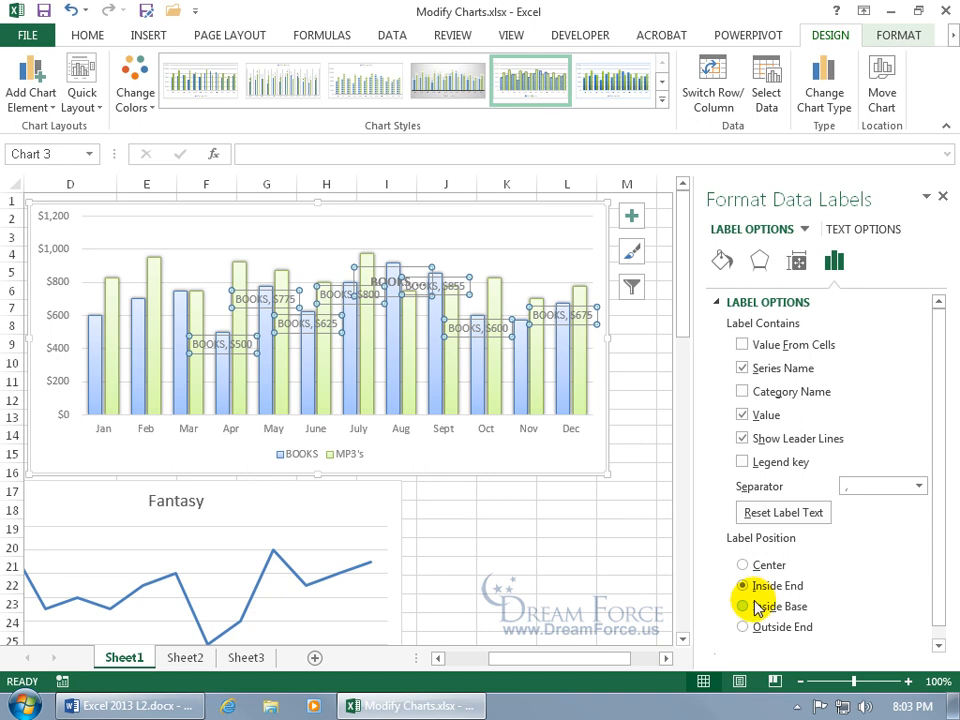
pyautogui.click(744, 627)
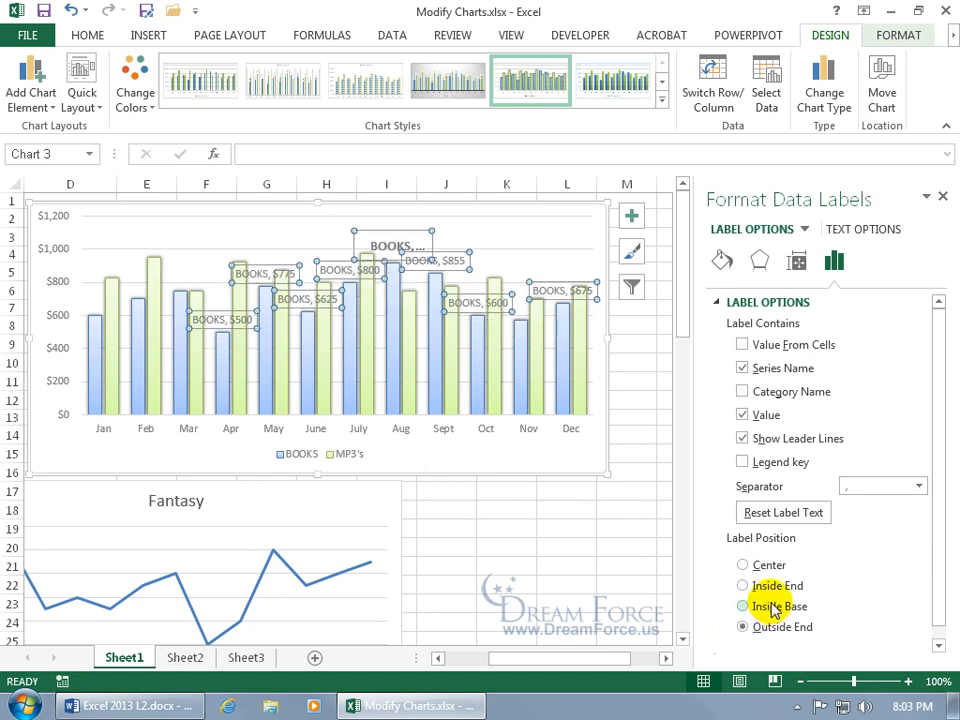
# Step: Widen the August BOOKS data label so its series name and value fit in full
pyautogui.click(321, 232)
pyautogui.click(377, 240)
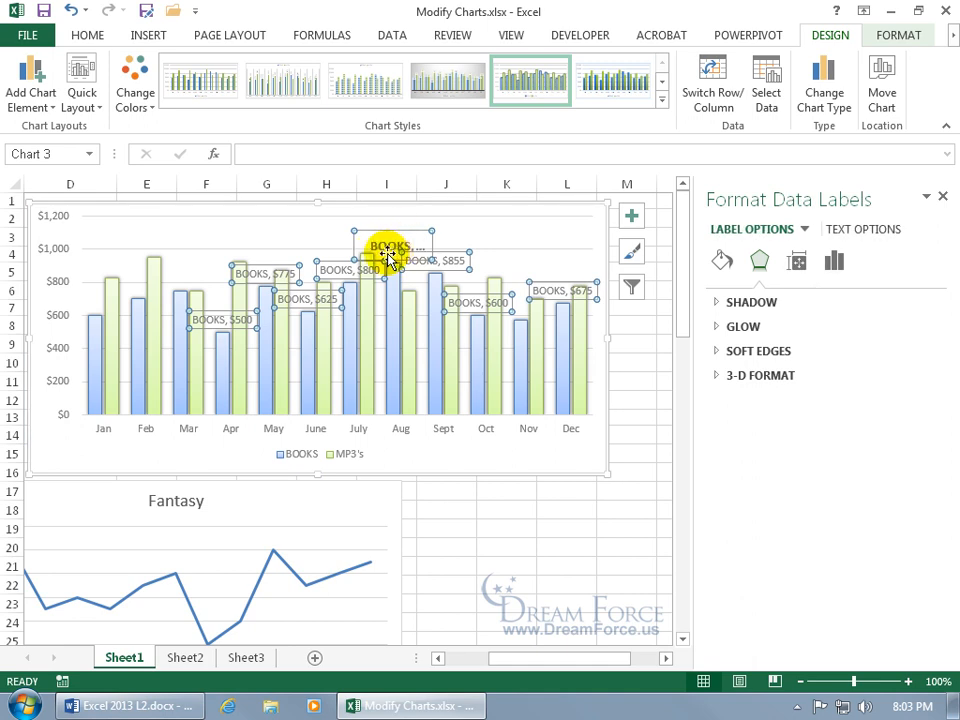
pyautogui.click(317, 231)
pyautogui.click(390, 241)
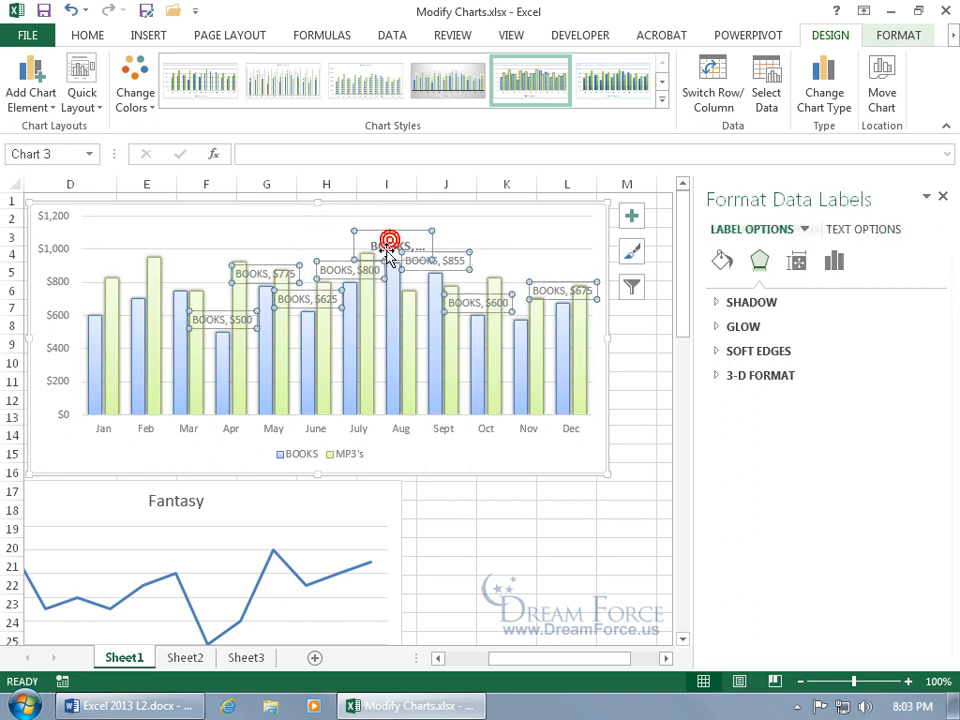
pyautogui.click(386, 231)
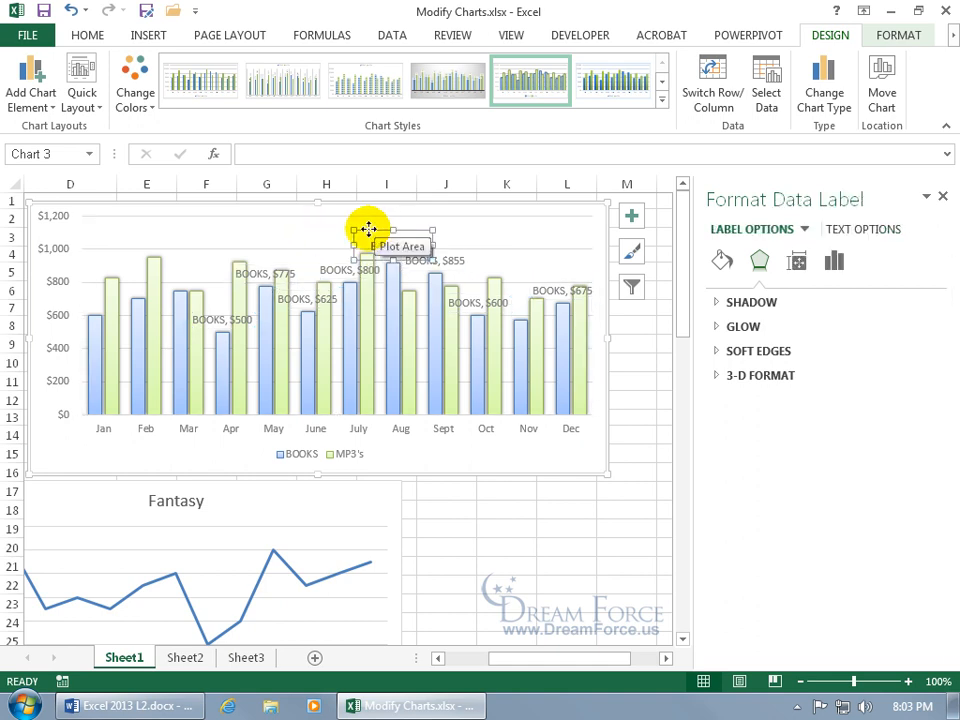
pyautogui.moveTo(434, 244)
pyautogui.mouseDown()
pyautogui.moveTo(461, 244)
pyautogui.moveTo(452, 245)
pyautogui.mouseUp()
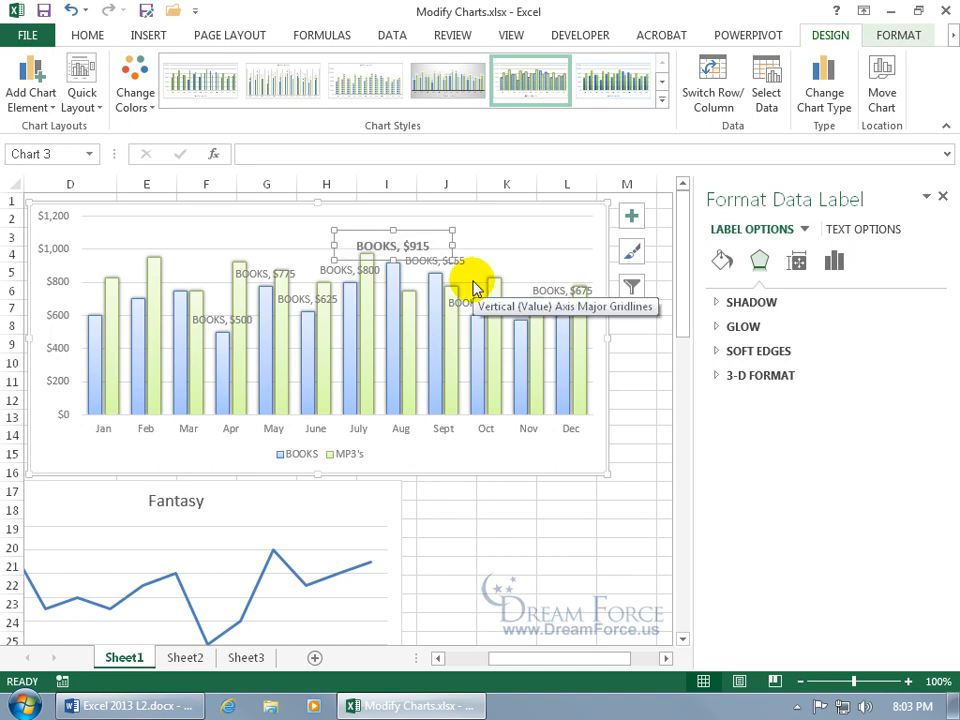
# Step: Add data callouts to the slices of the BUDGET pie chart
pyautogui.moveTo(683, 293); pyautogui.dragTo(687, 370)
pyautogui.scroll(-1, 288, 494)
pyautogui.scroll(-1, 288, 494)
pyautogui.rightClick(230, 509)
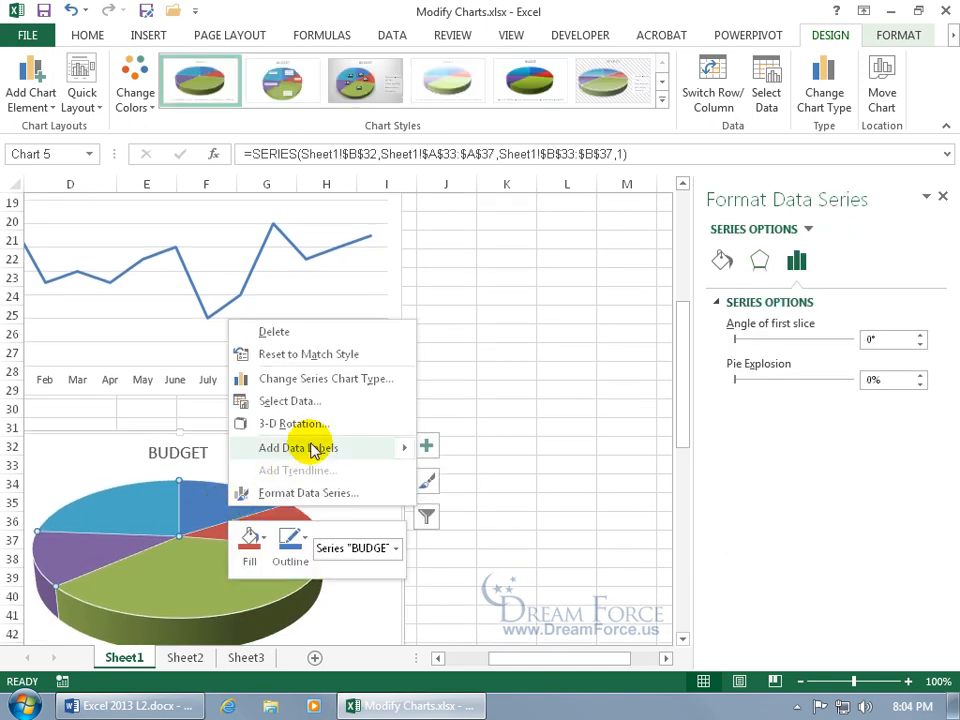
pyautogui.moveTo(313, 447)
pyautogui.click(460, 472)
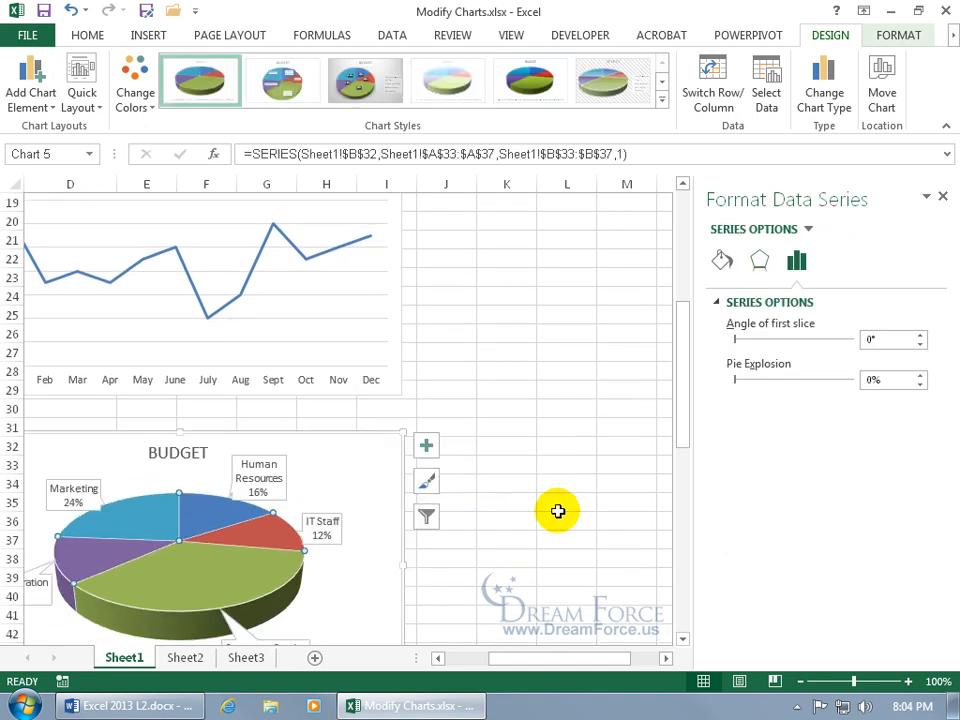
# Step: Move the BUDGET pie chart to Sheet2 as an embedded object
pyautogui.moveTo(686, 418); pyautogui.dragTo(686, 456)
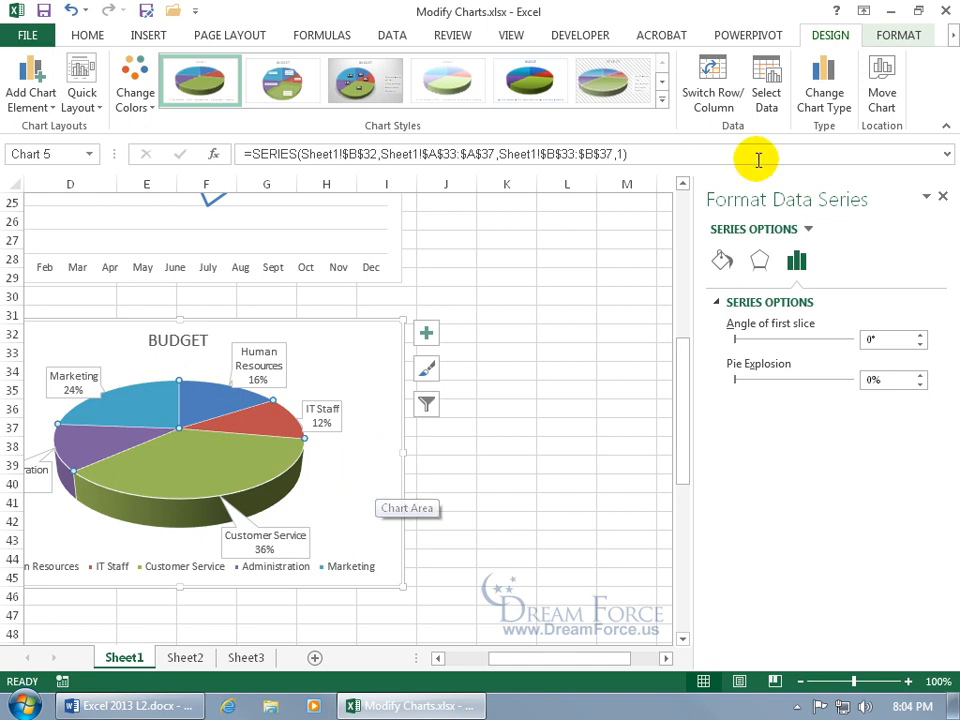
pyautogui.click(882, 108)
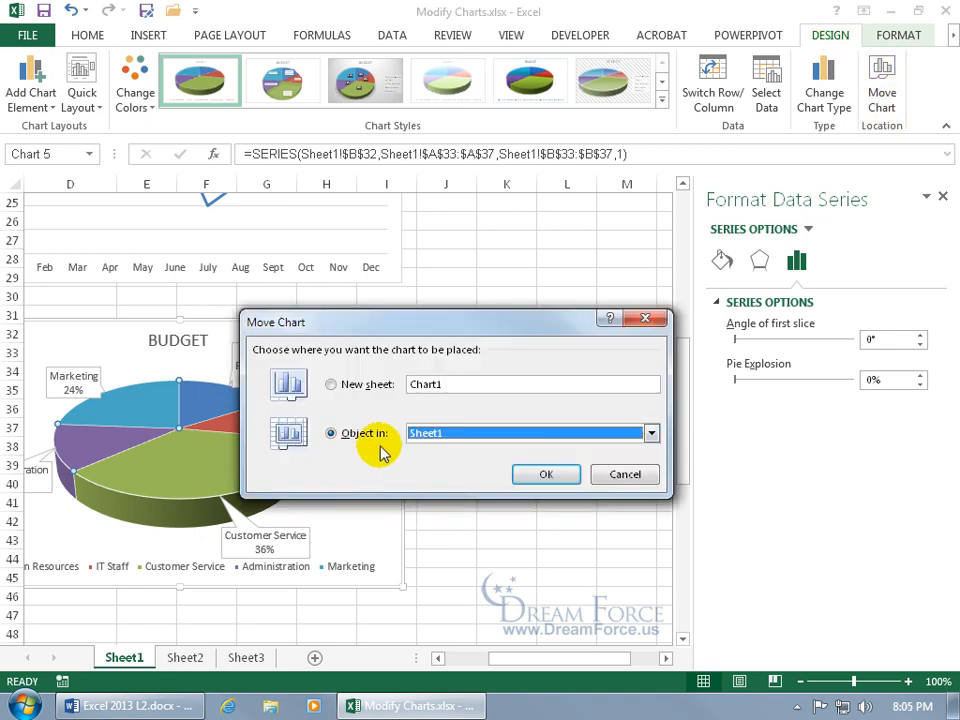
pyautogui.click(648, 434)
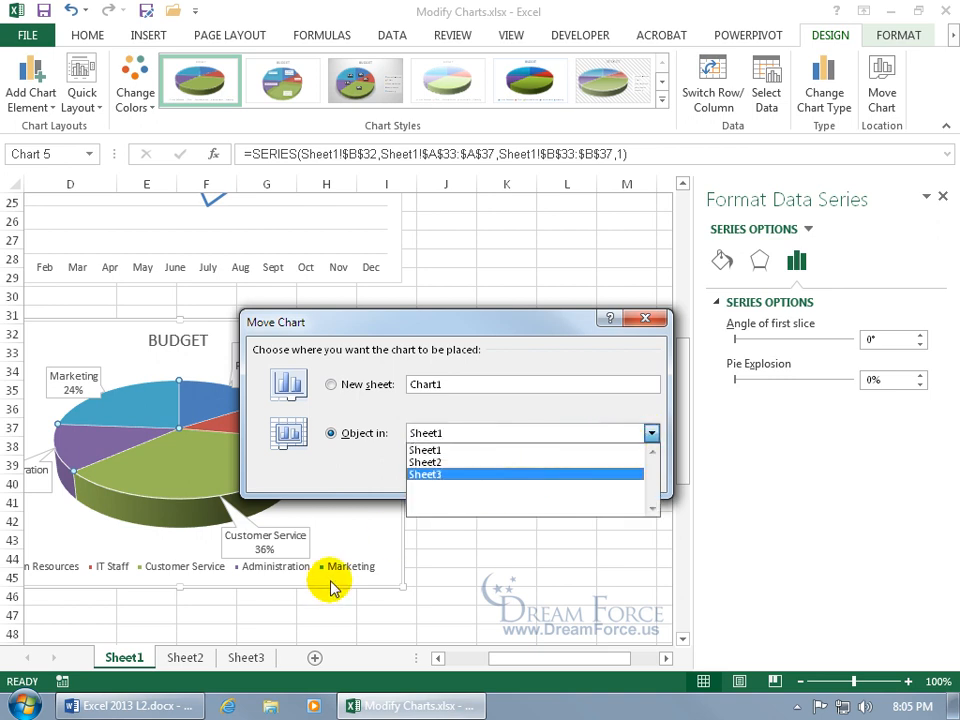
pyautogui.click(446, 469)
pyautogui.click(537, 477)
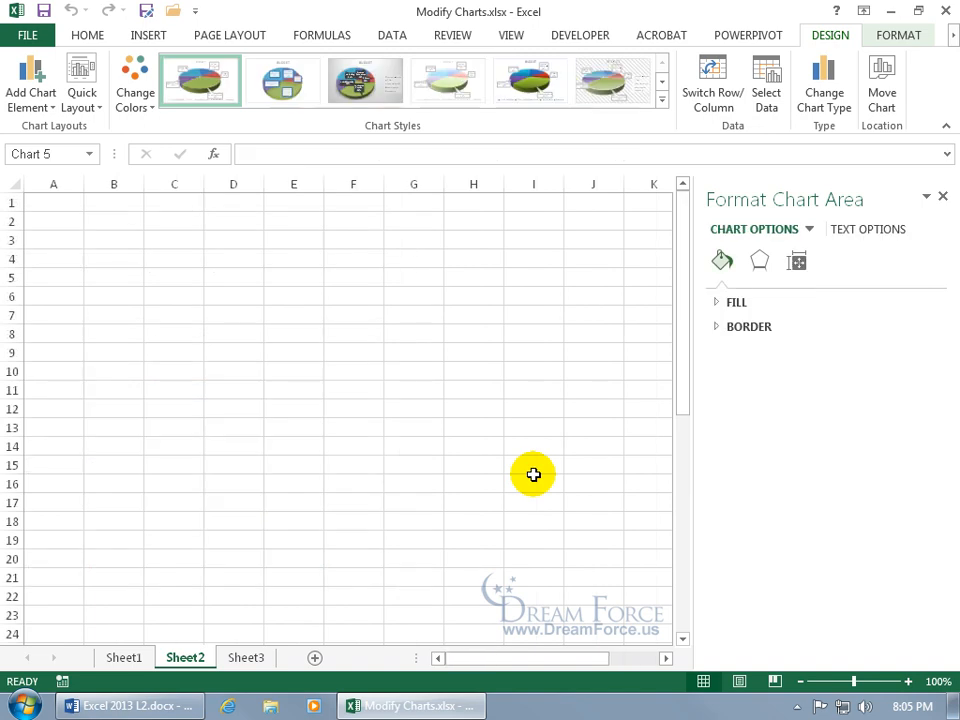
# Step: Move the BUDGET pie chart to a new chart sheet named My Spiffy Chart
pyautogui.moveTo(680, 364); pyautogui.dragTo(690, 587)
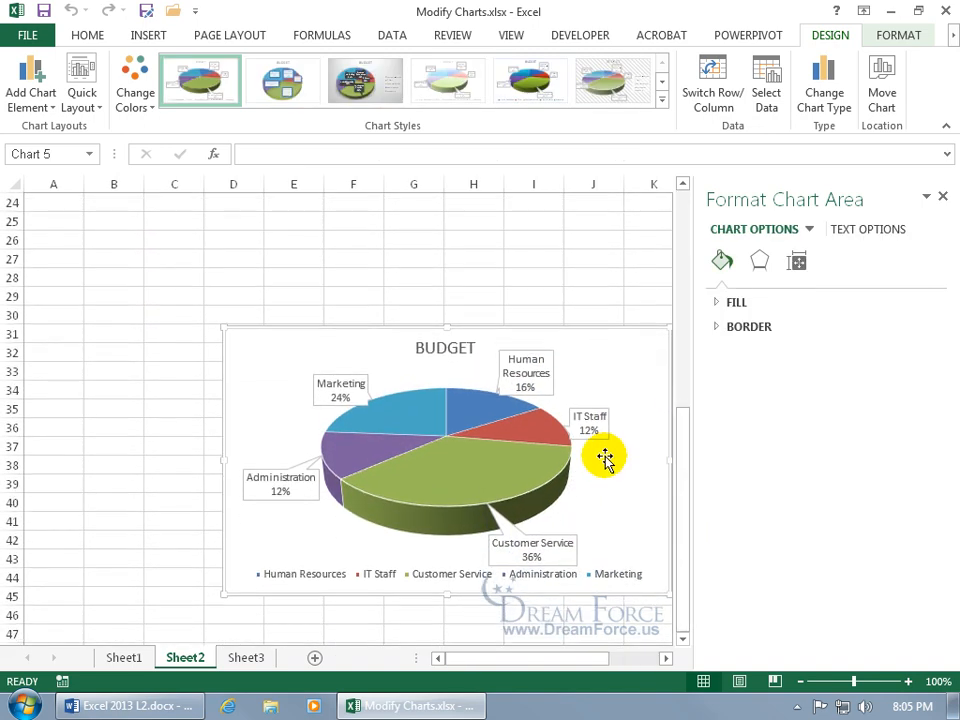
pyautogui.rightClick(364, 347)
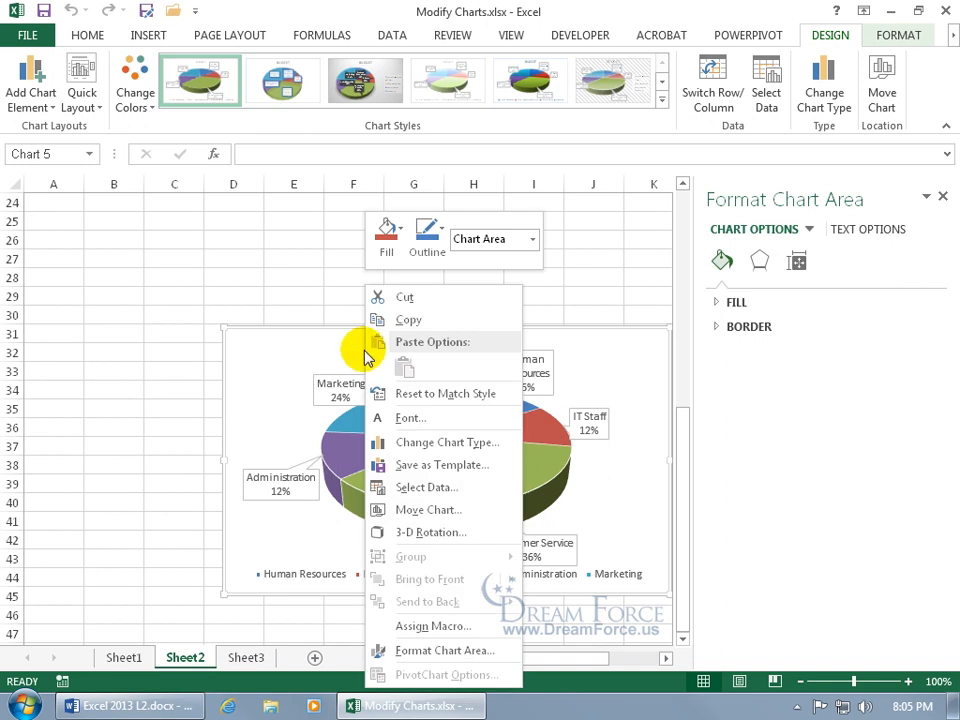
pyautogui.click(418, 511)
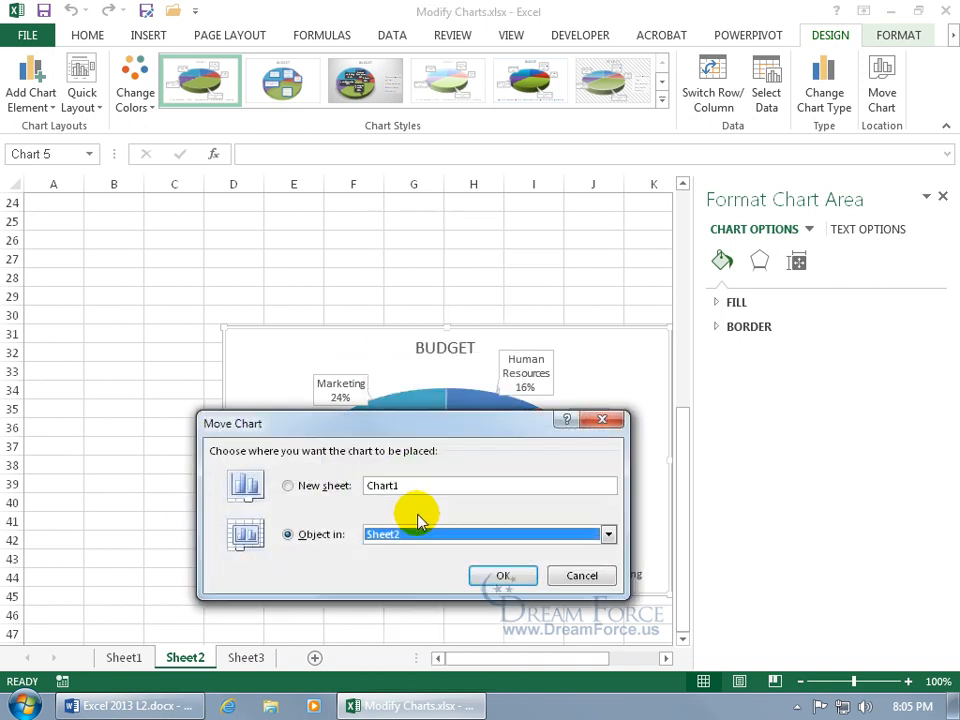
pyautogui.click(332, 487)
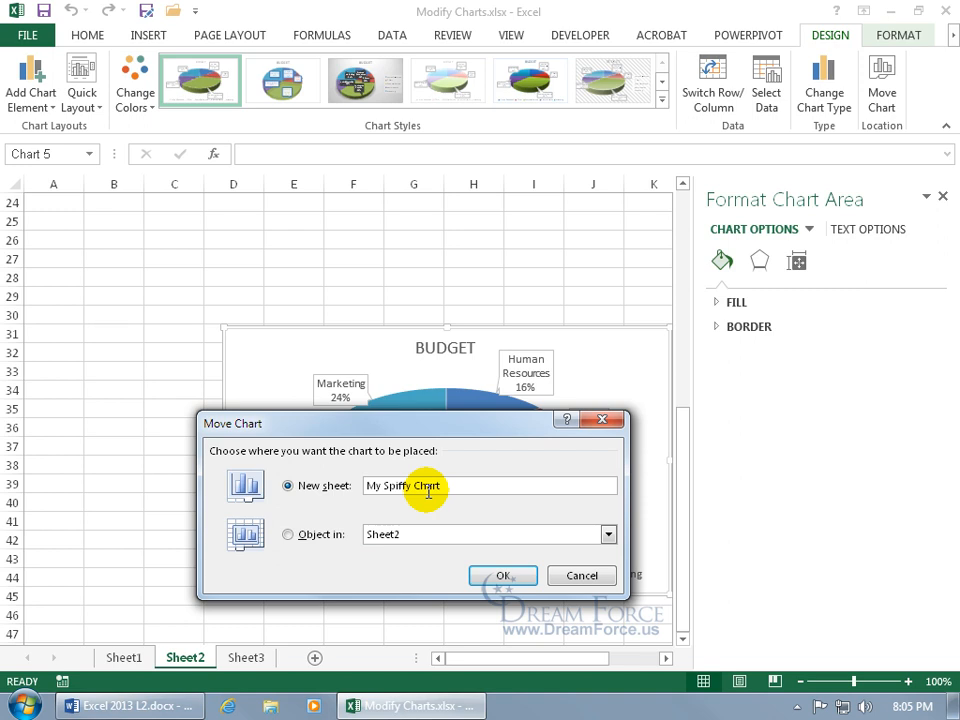
pyautogui.click(501, 576)
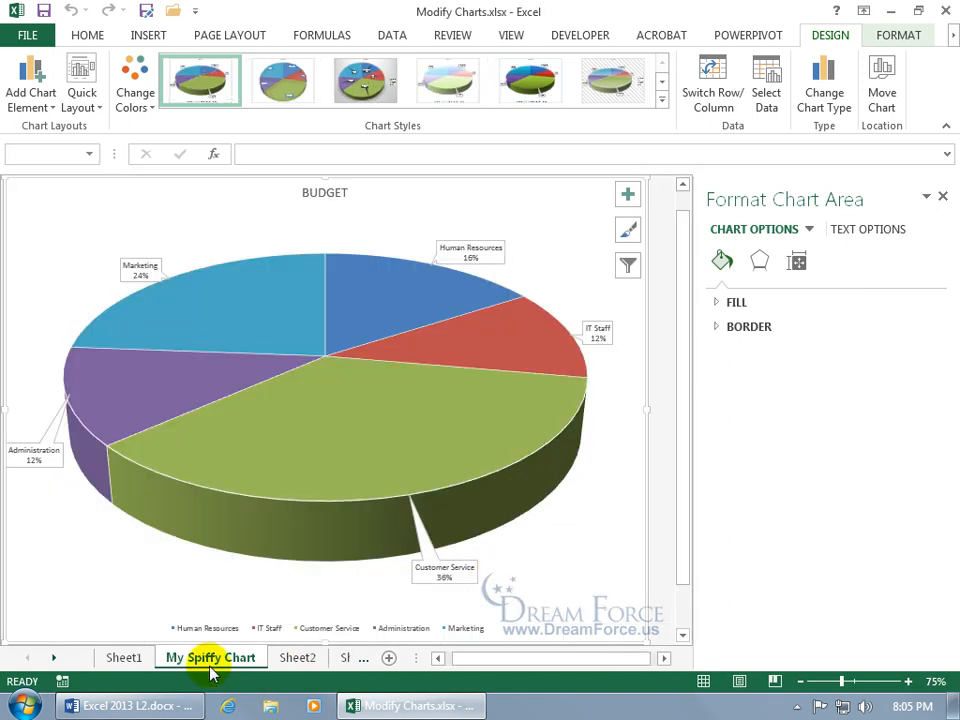
# Step: Return to the sales tables and column chart on Sheet1 and close the Format Shape pane
pyautogui.click(124, 657)
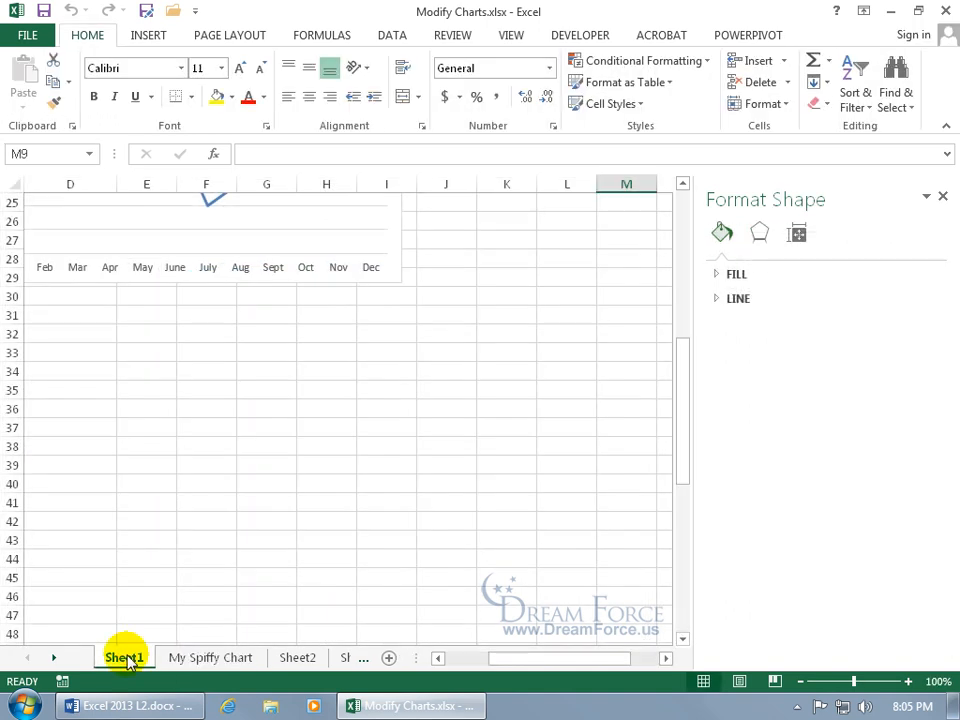
pyautogui.moveTo(677, 446); pyautogui.dragTo(681, 287)
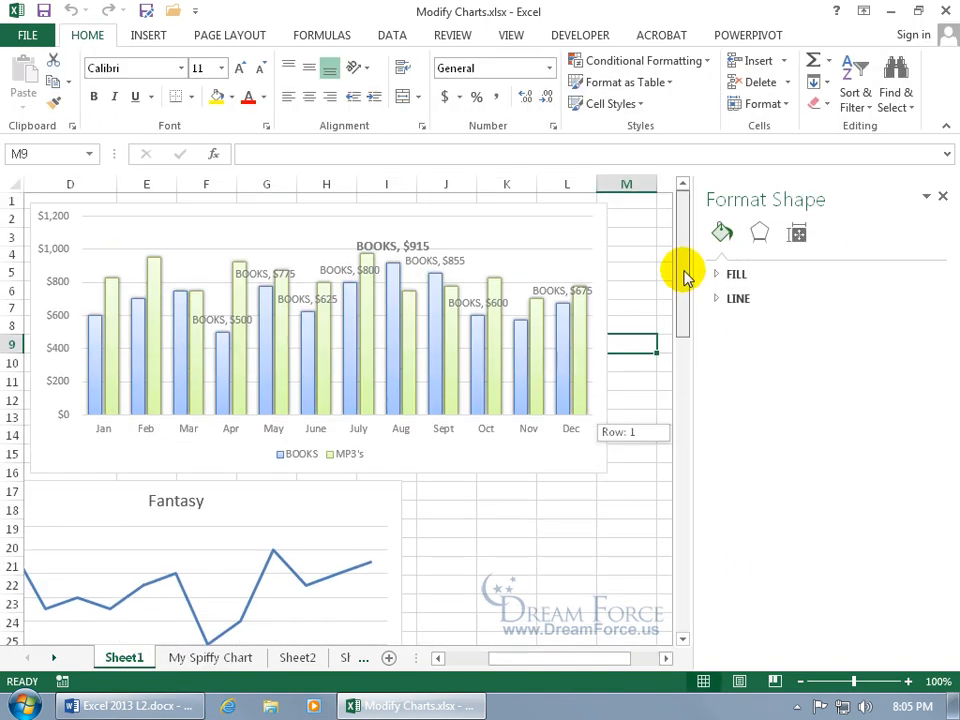
pyautogui.moveTo(524, 658); pyautogui.dragTo(454, 660)
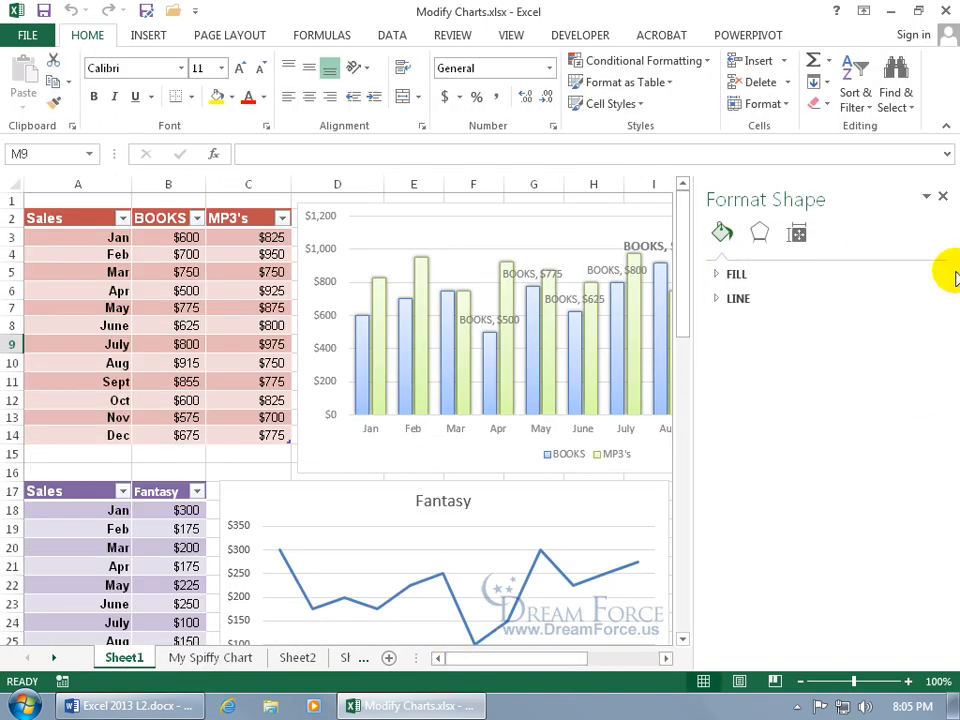
pyautogui.click(943, 194)
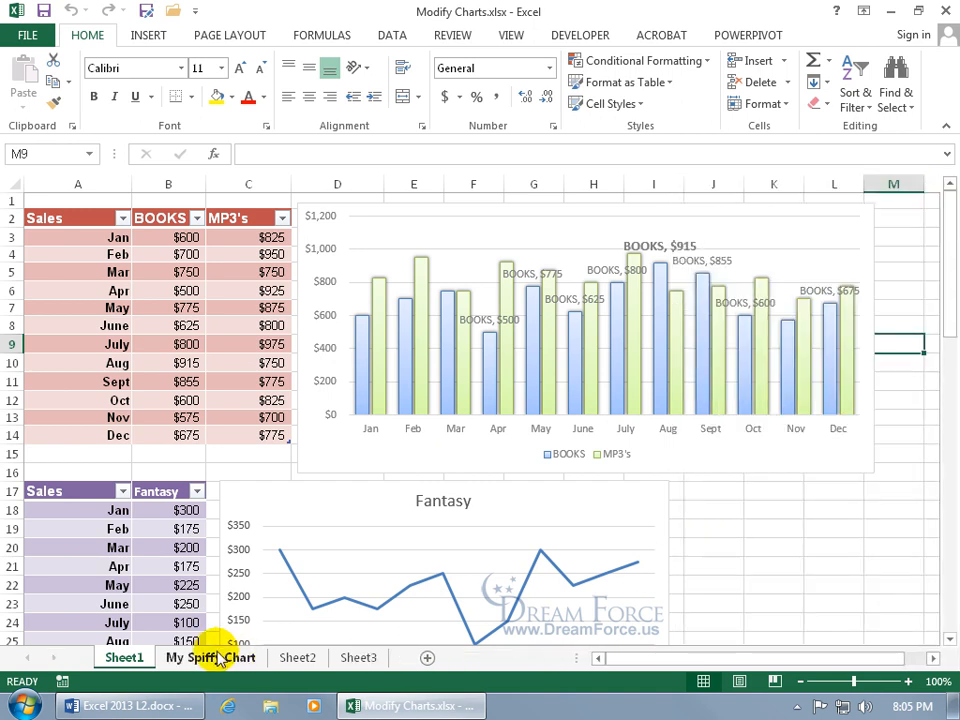
# Step: Go to the My Spiffy Chart sheet and examine the BUDGET pie chart's Customer Service slice
pyautogui.click(212, 655)
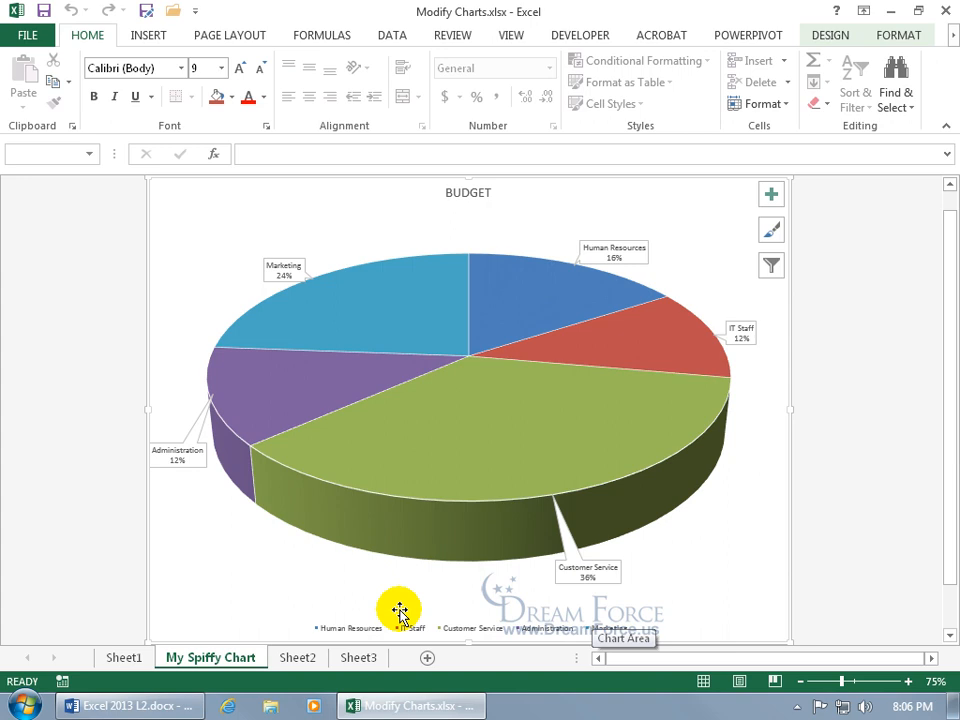
pyautogui.moveTo(393, 472)
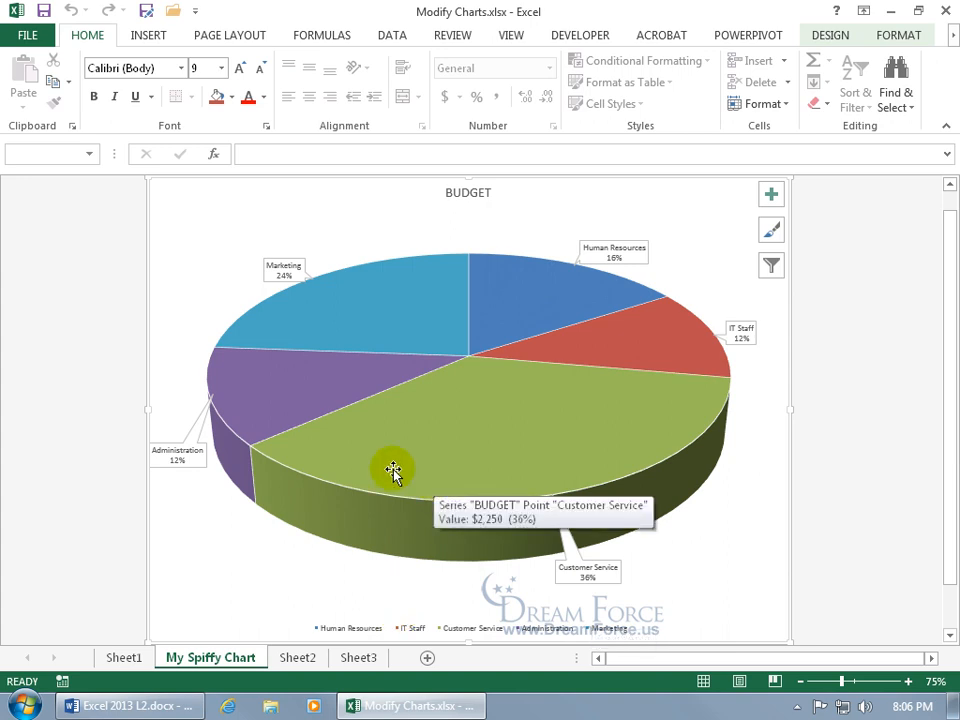
# Step: Select the BUDGET pie chart's data labels, its pie slices and its legend in turn
pyautogui.click(180, 452)
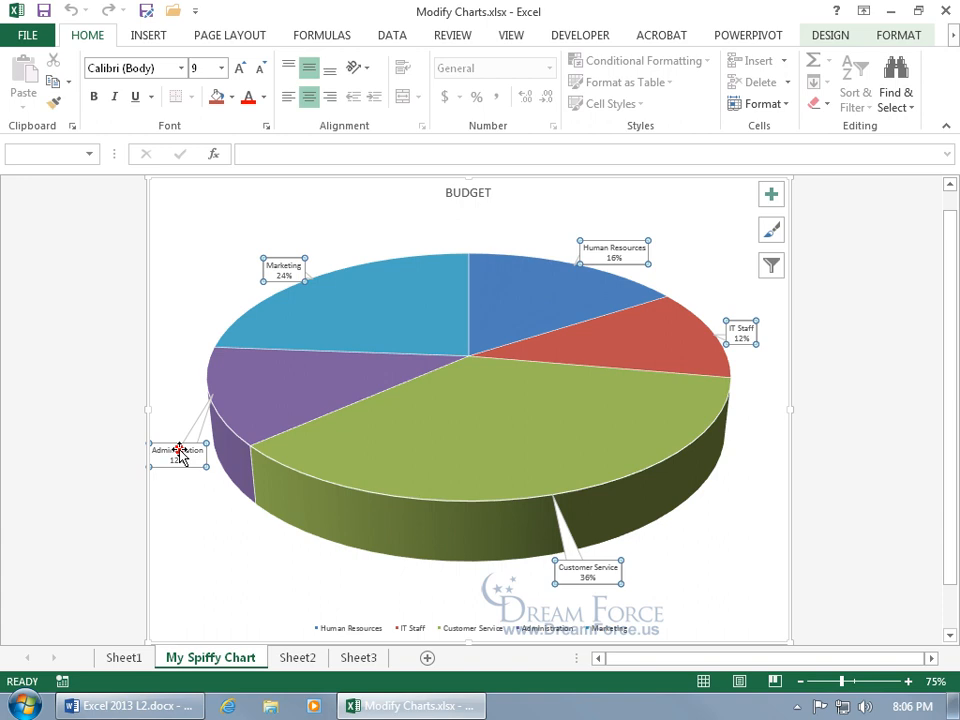
pyautogui.click(330, 450)
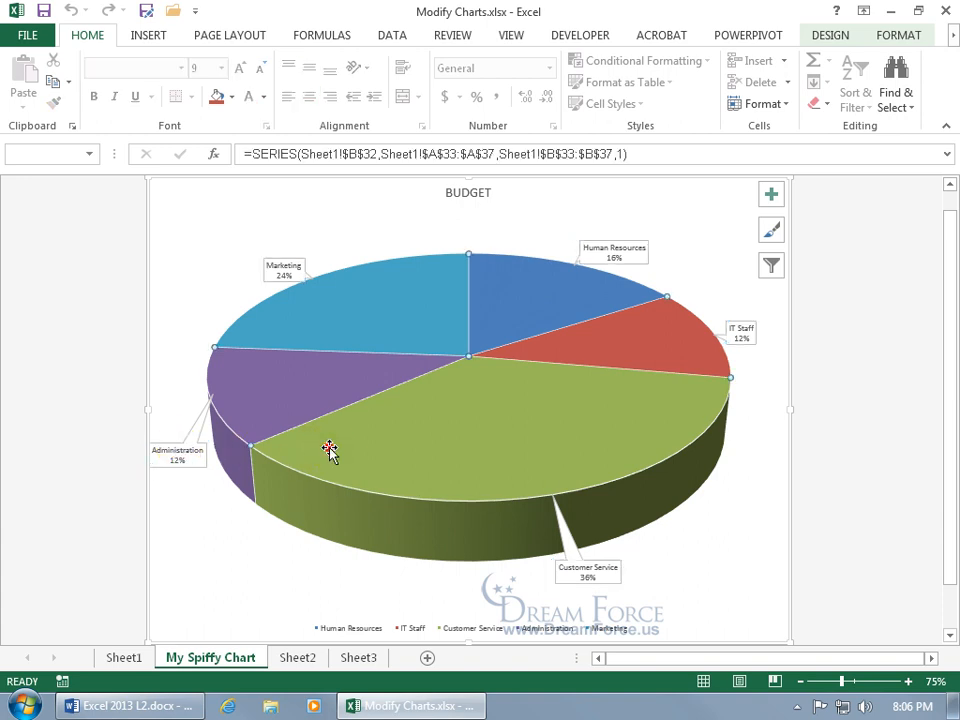
pyautogui.click(363, 632)
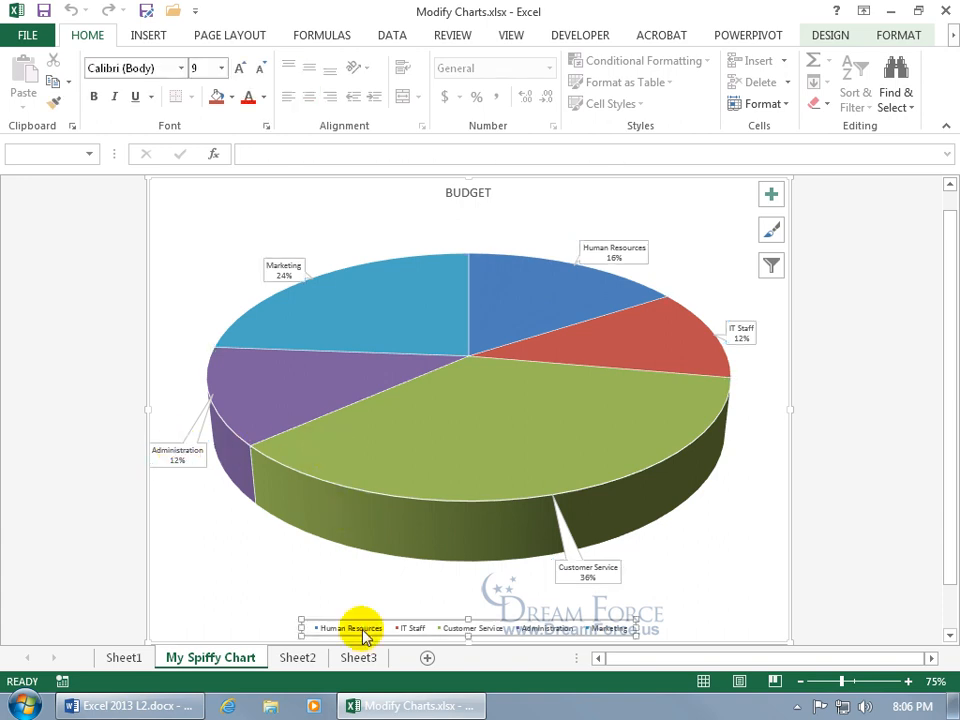
# Step: Return to Sheet1 and select the column chart's horizontal month axis, followed by its vertical dollar axis
pyautogui.click(124, 657)
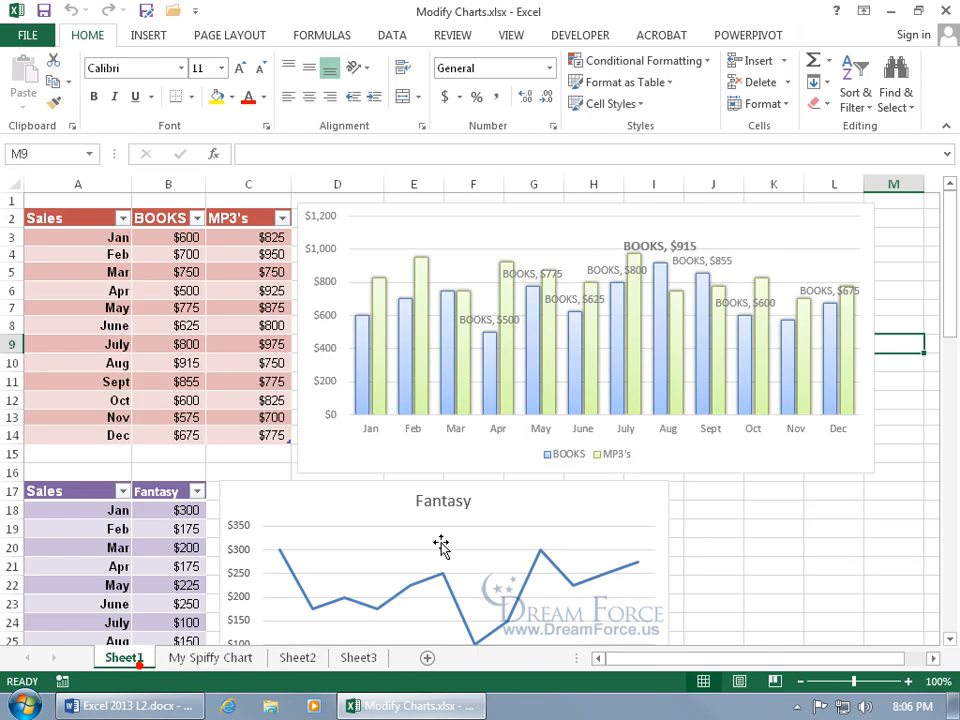
pyautogui.click(643, 435)
pyautogui.click(625, 432)
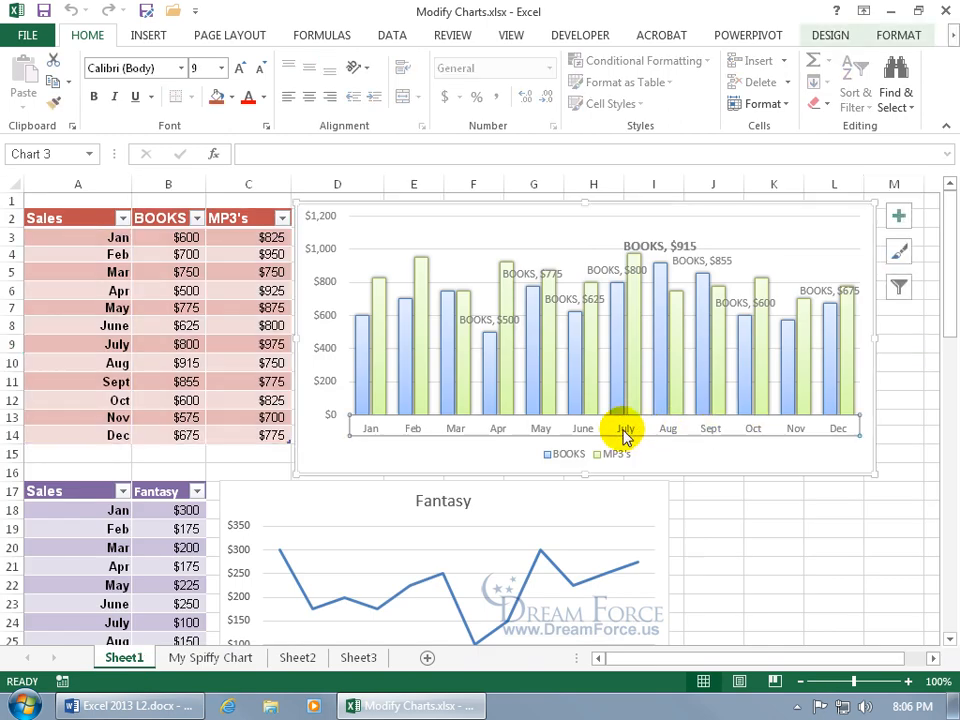
pyautogui.click(324, 379)
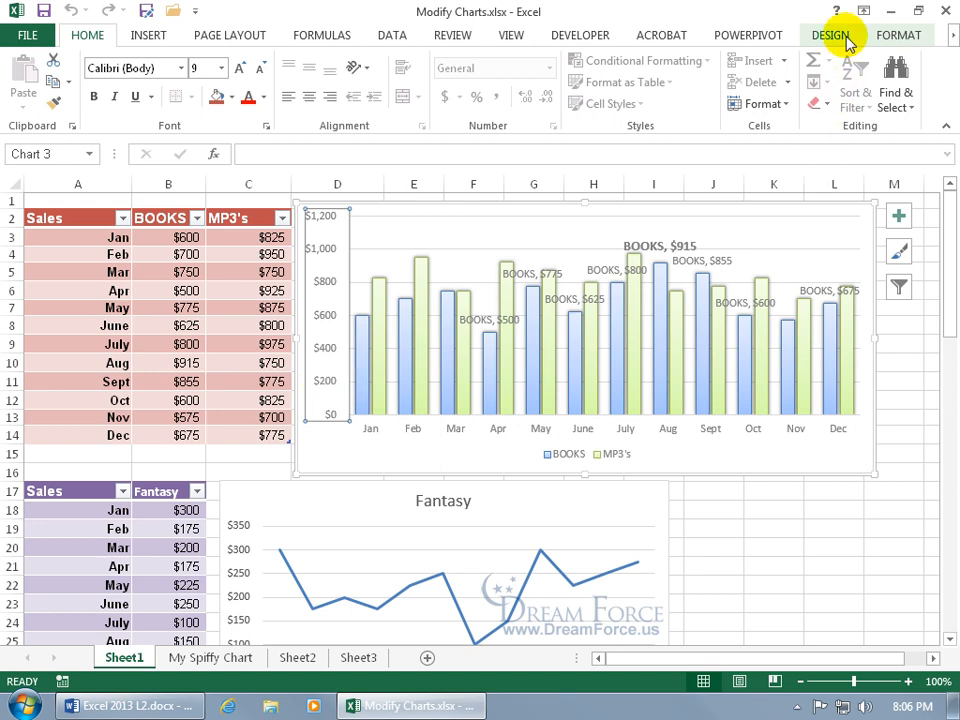
# Step: Show the chart formatting tools and select the column chart's horizontal axis, followed by the BOOKS series
pyautogui.click(897, 37)
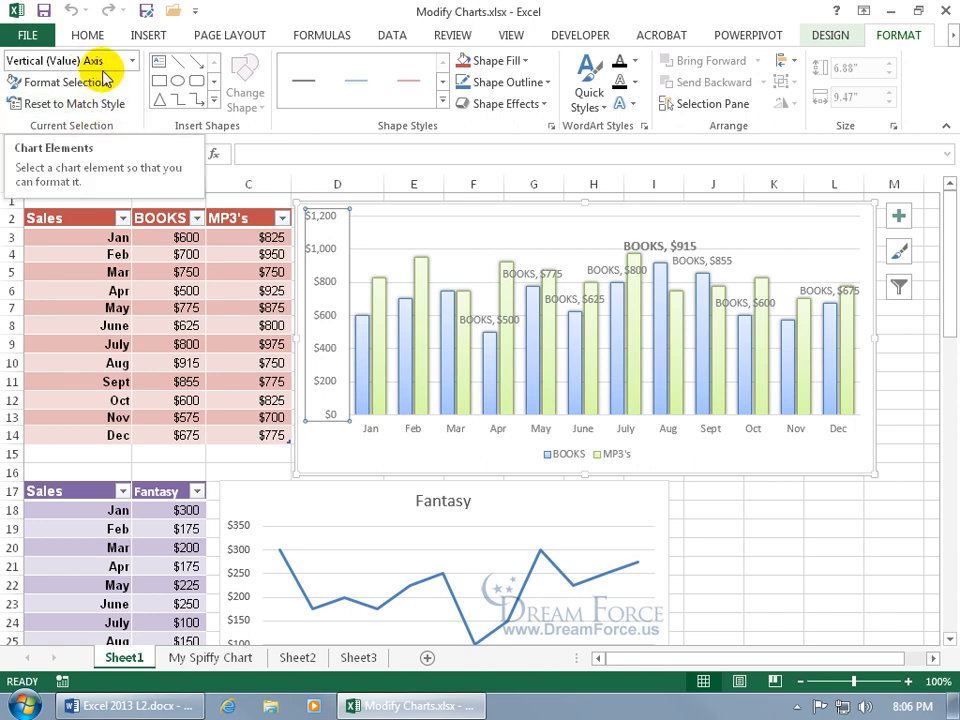
pyautogui.click(426, 433)
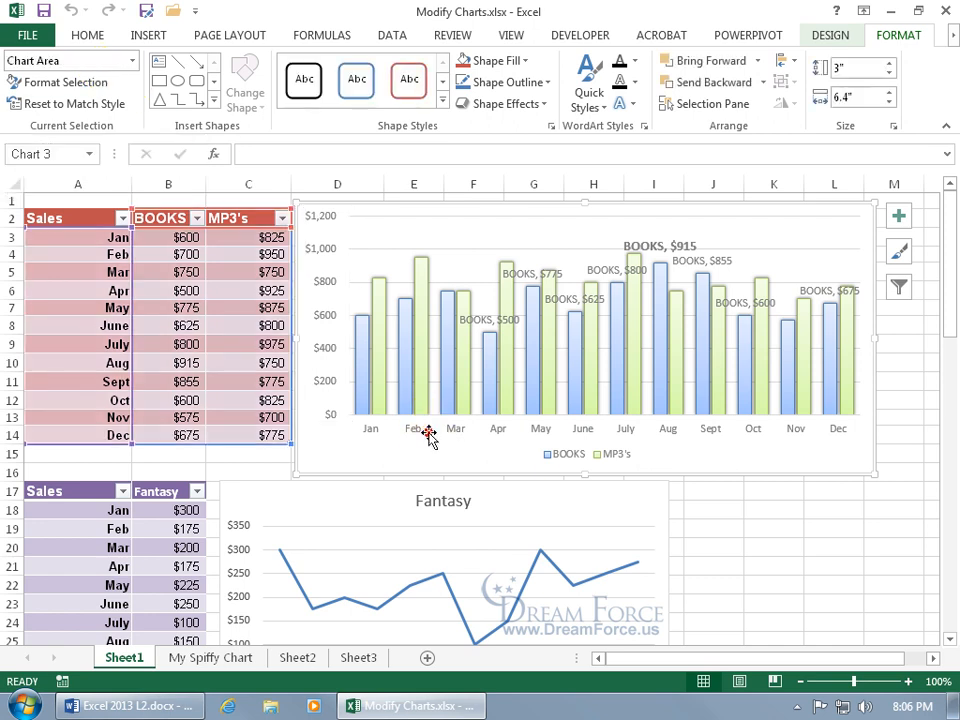
pyautogui.click(419, 430)
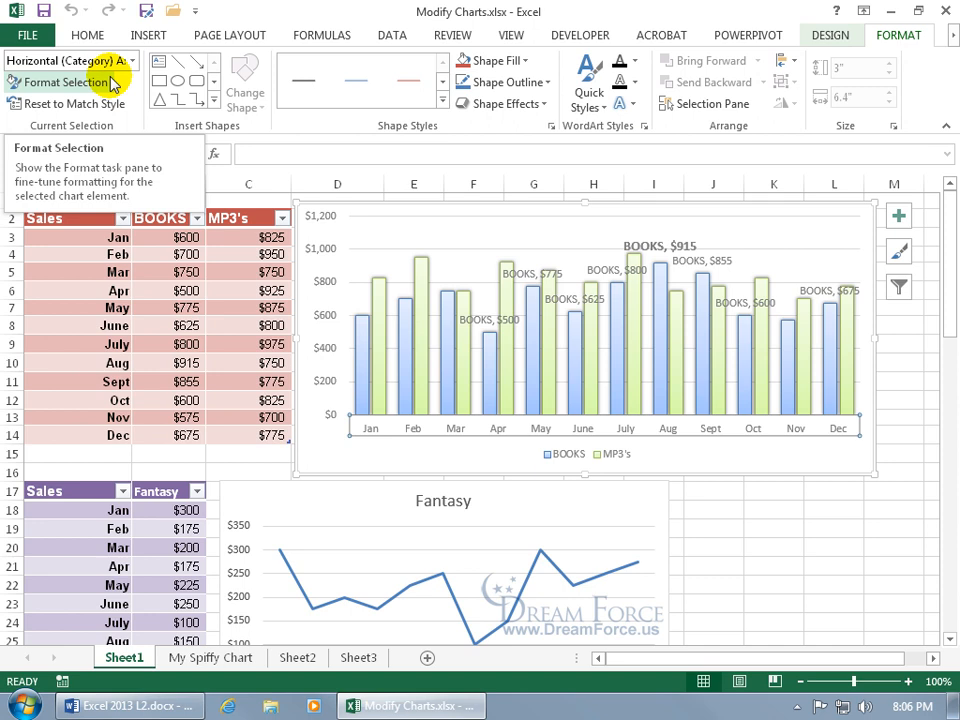
pyautogui.click(366, 441)
pyautogui.click(365, 382)
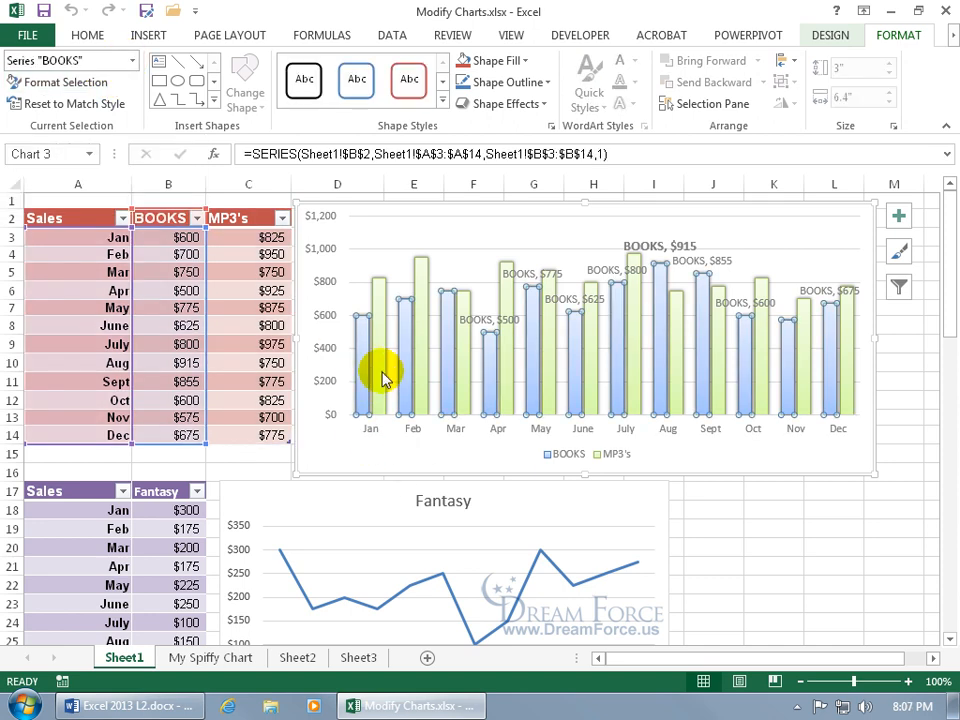
pyautogui.moveTo(397, 379)
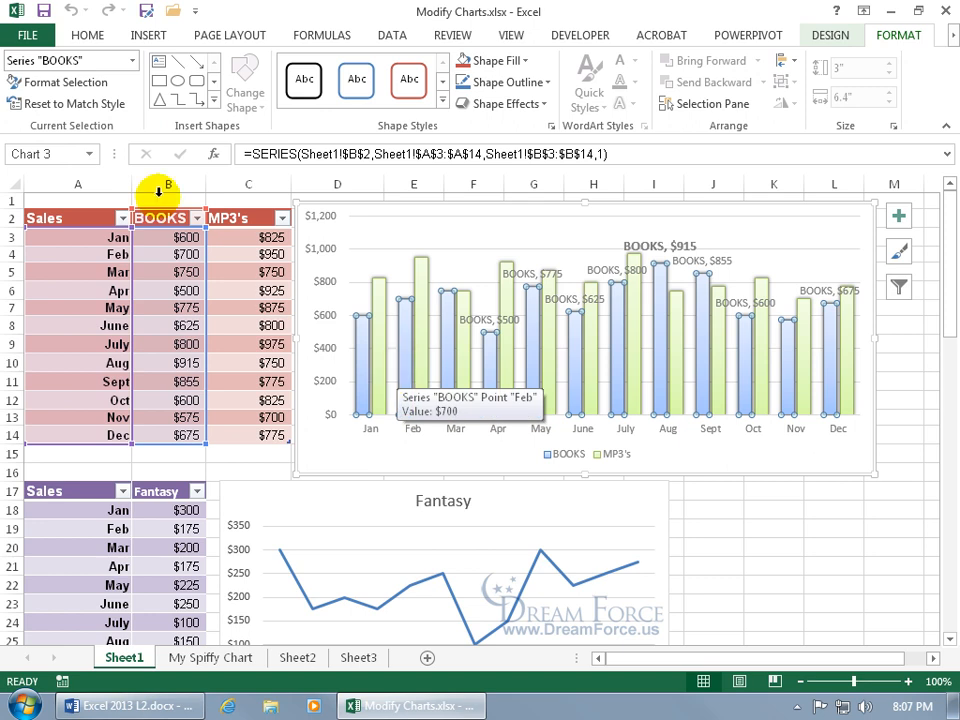
# Step: Choose the Vertical (Value) Axis and the Series "MP3's" by name from the column chart's list of elements
pyautogui.click(132, 61)
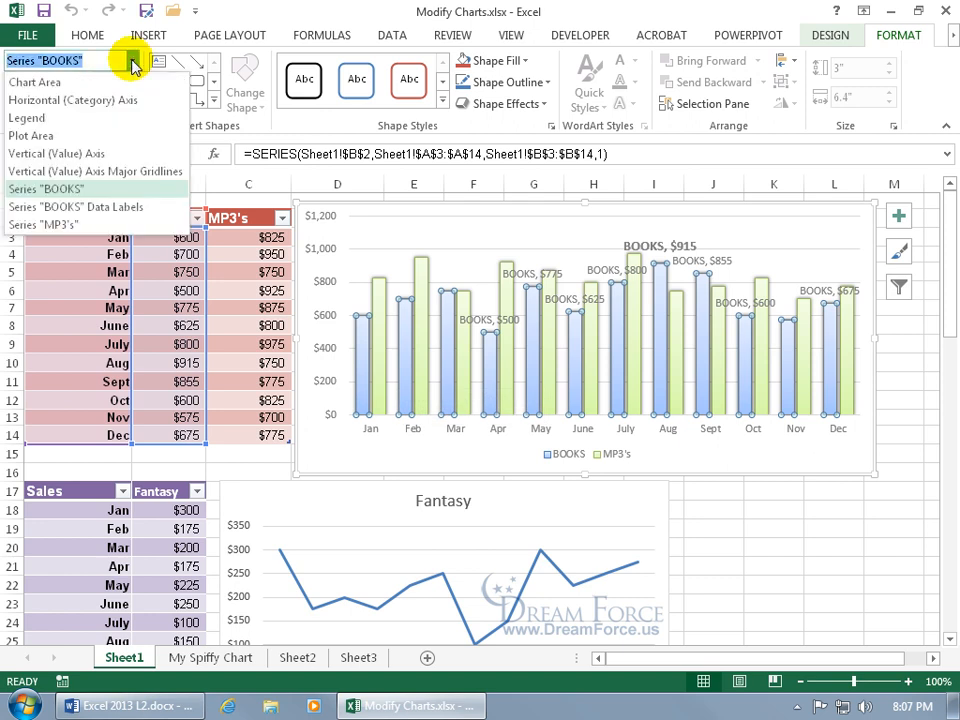
pyautogui.click(113, 158)
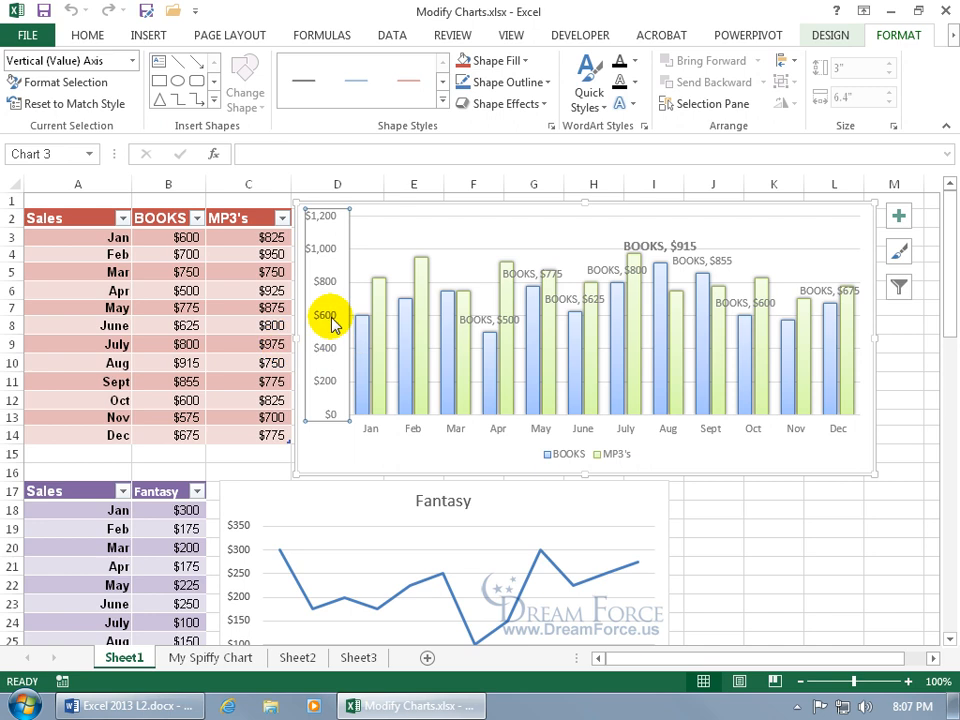
pyautogui.click(132, 61)
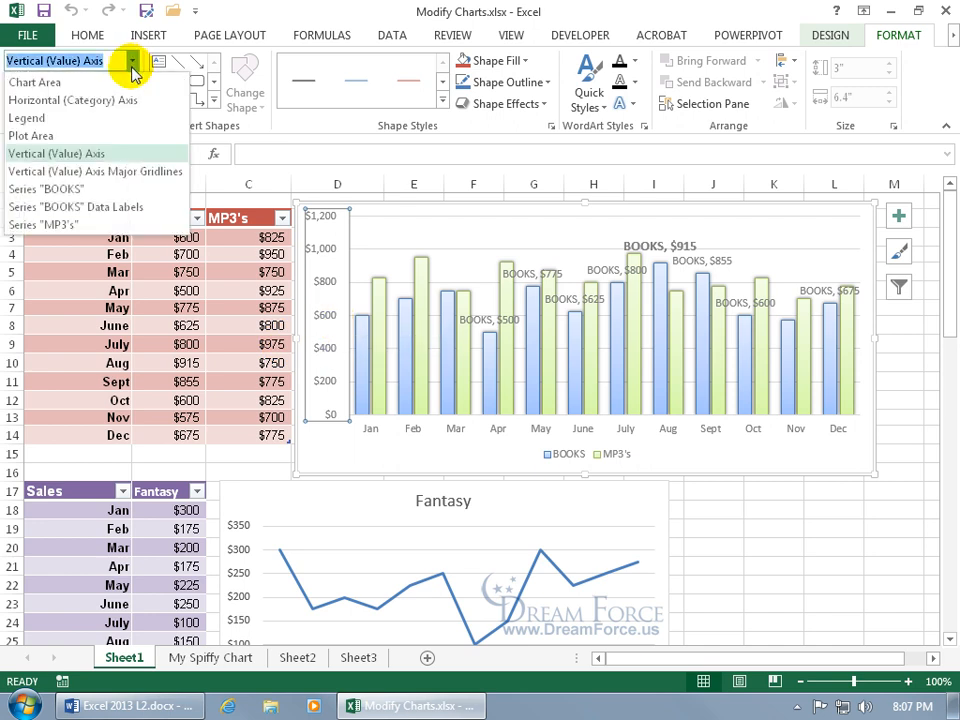
pyautogui.click(52, 224)
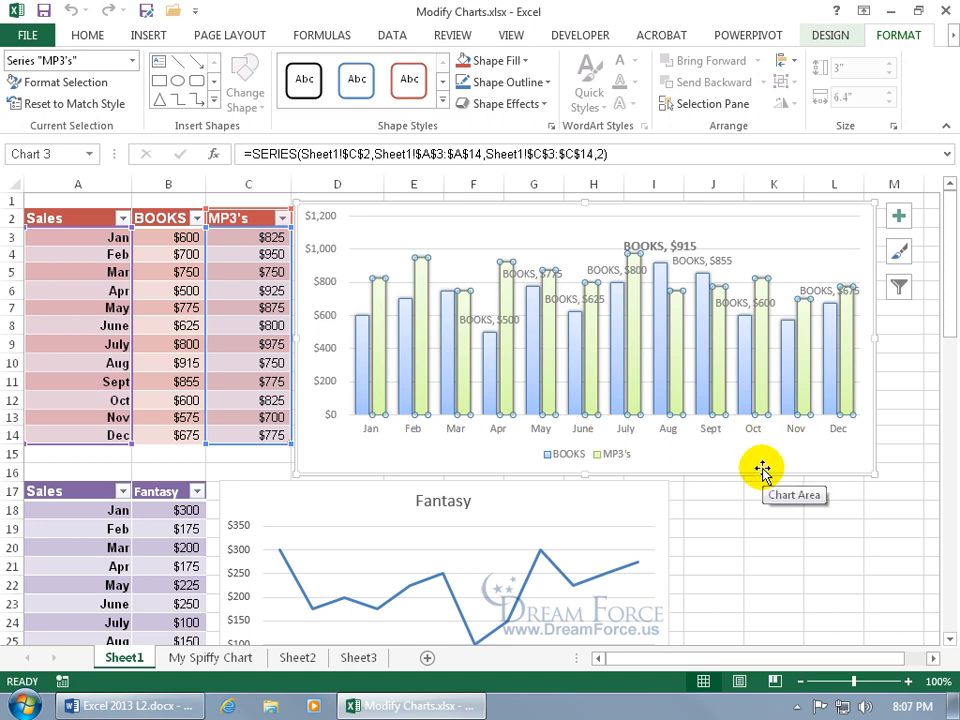
# Step: Open the column chart's data source and reselect the whole sales table A2:C14 as the chart data range
pyautogui.click(823, 506)
pyautogui.click(806, 362)
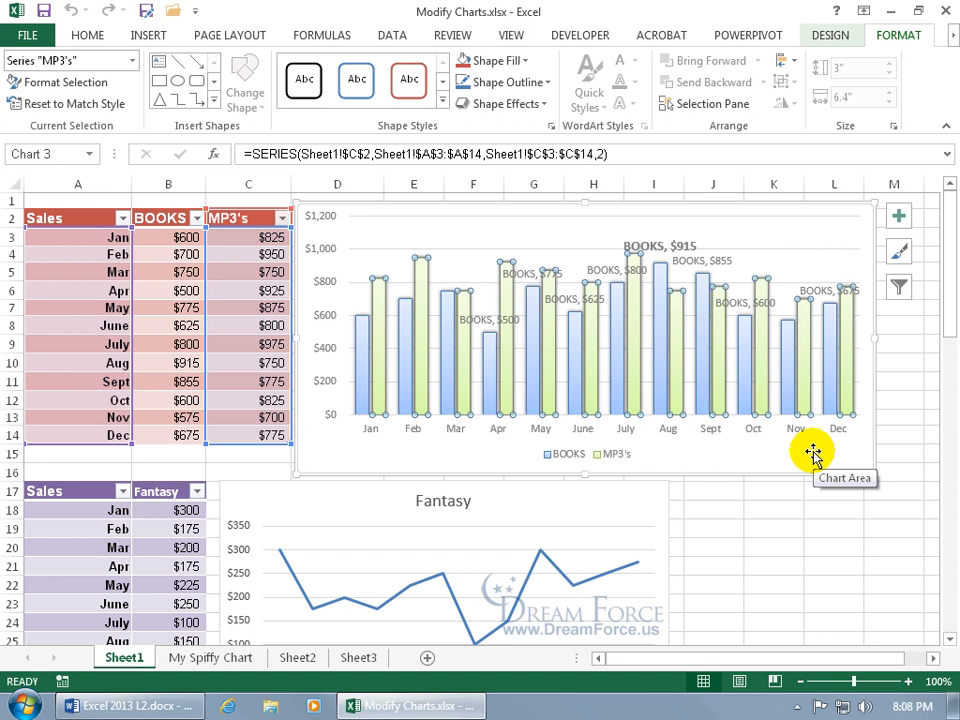
pyautogui.click(834, 34)
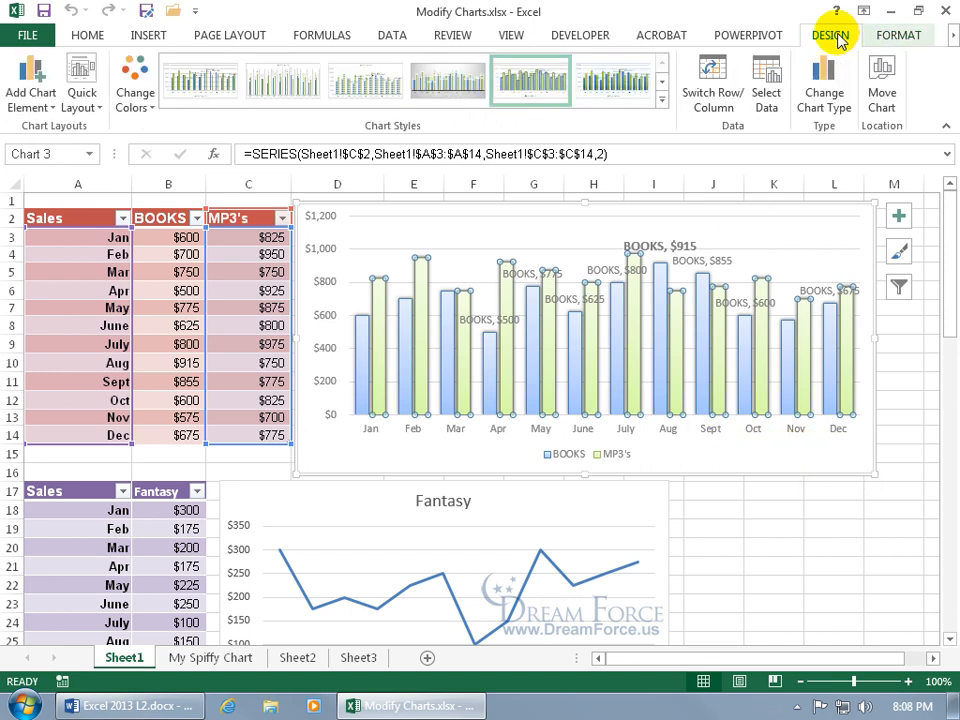
pyautogui.click(767, 97)
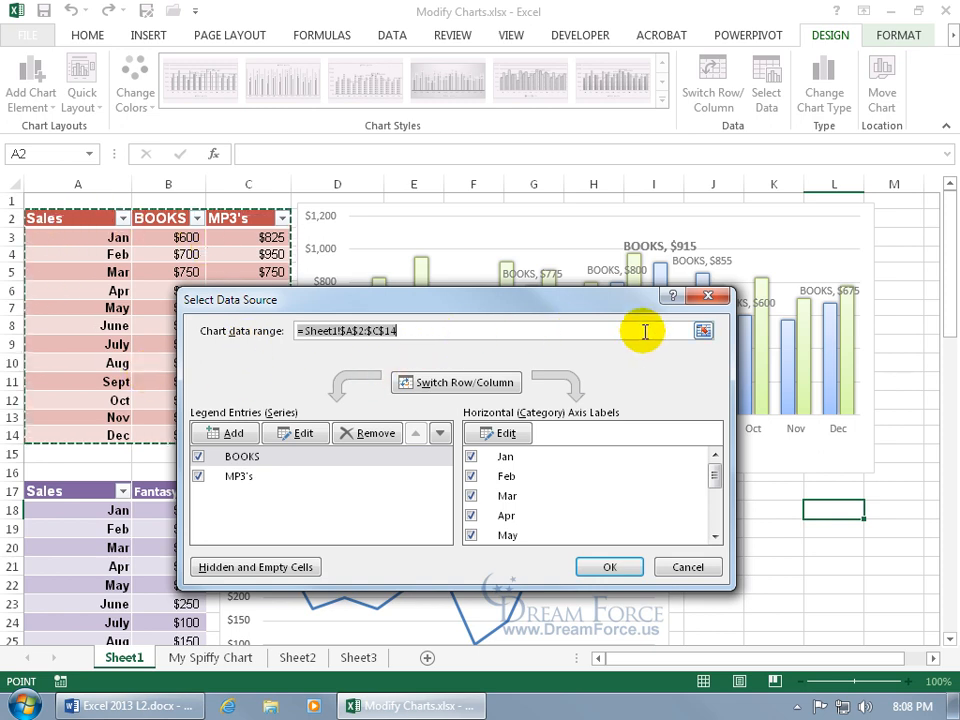
pyautogui.click(701, 330)
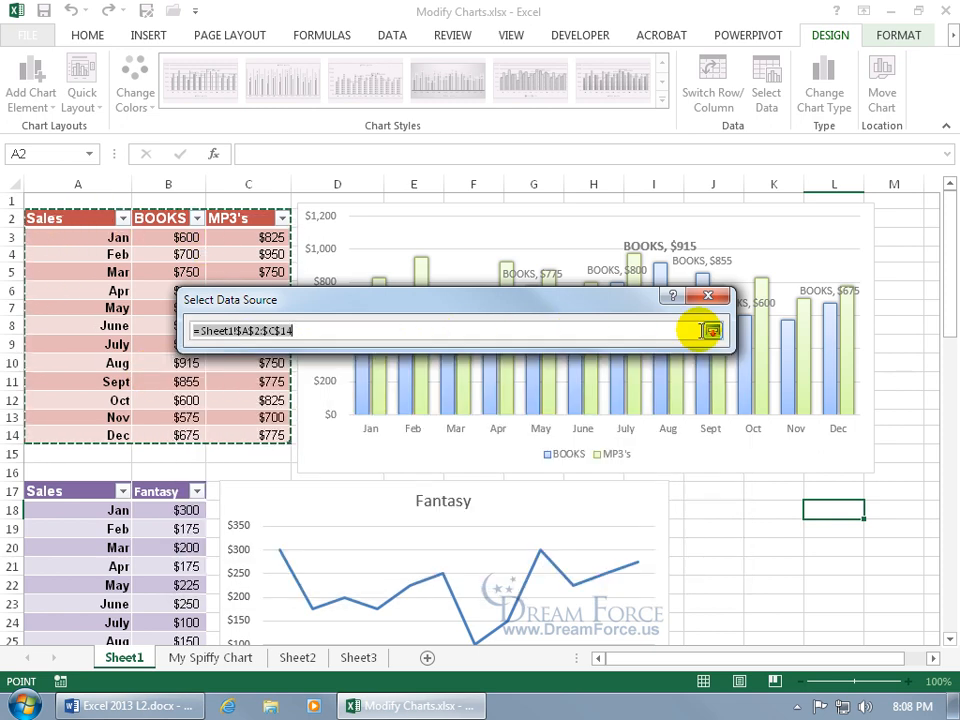
pyautogui.moveTo(64, 218); pyautogui.dragTo(258, 445)
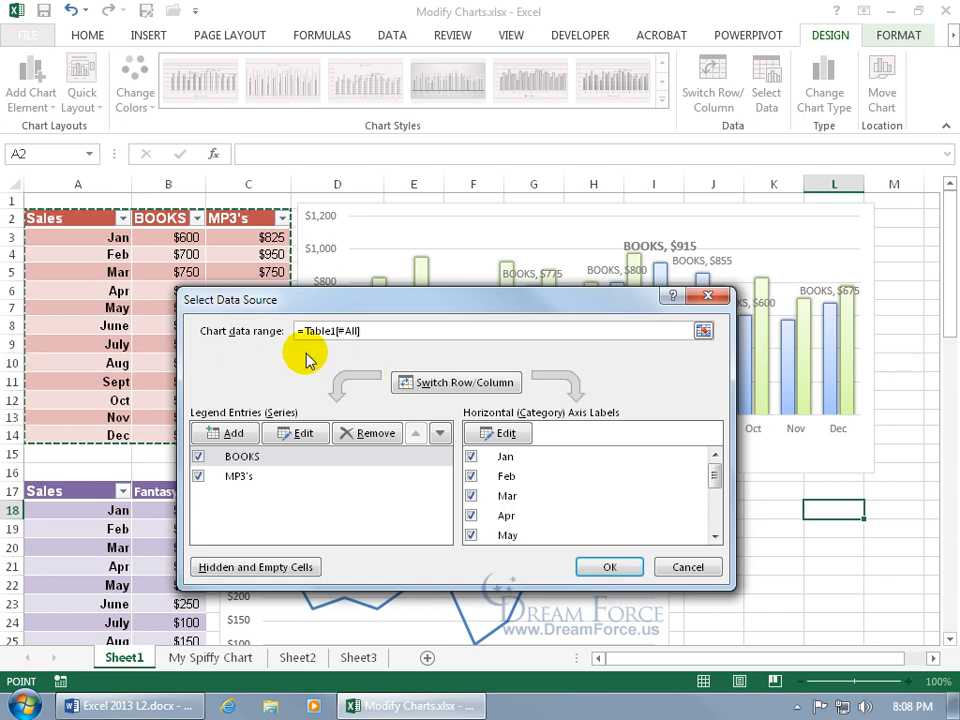
# Step: Try limiting the chart data range to the Sales and BOOKS columns, and cancel the data source change
pyautogui.click(703, 330)
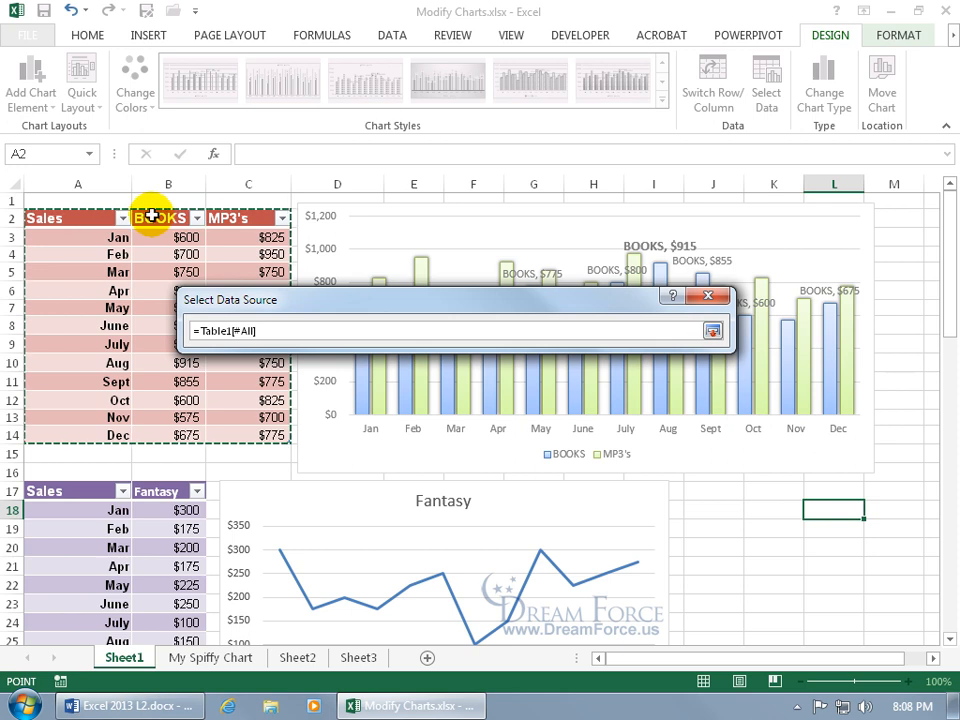
pyautogui.moveTo(100, 216); pyautogui.dragTo(185, 435)
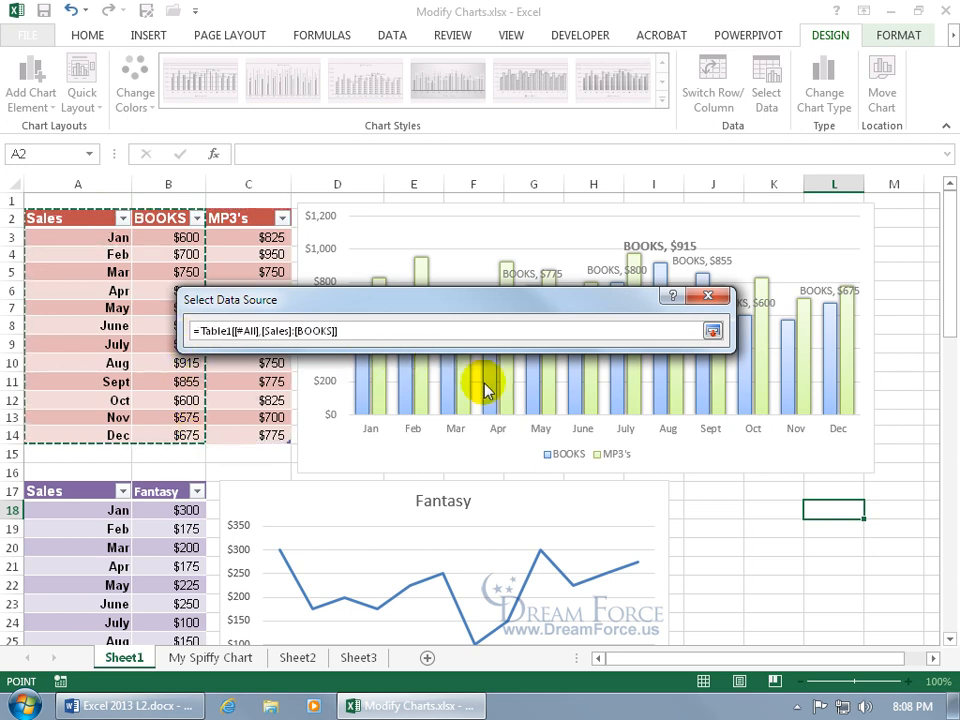
pyautogui.press('Return')
pyautogui.moveTo(579, 300); pyautogui.dragTo(597, 448)
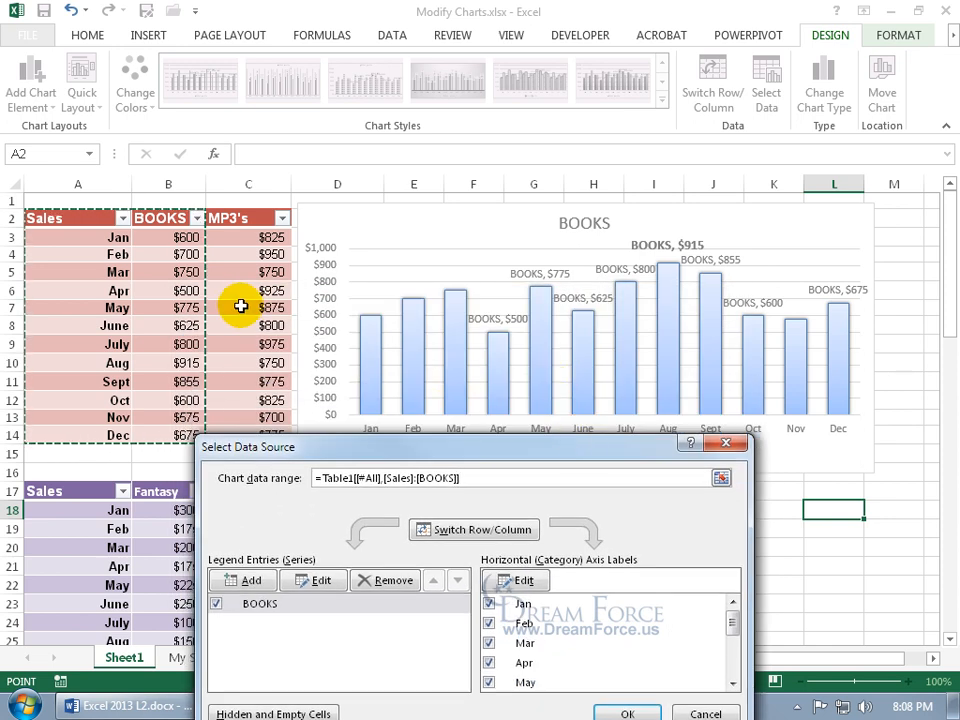
pyautogui.moveTo(415, 447); pyautogui.dragTo(400, 276)
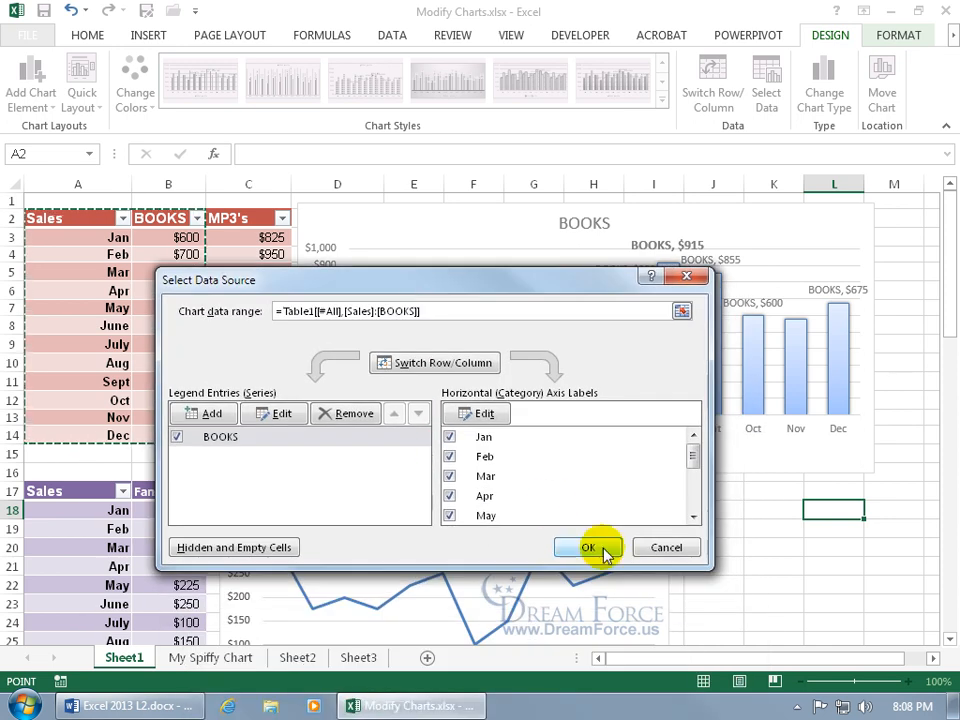
pyautogui.click(662, 545)
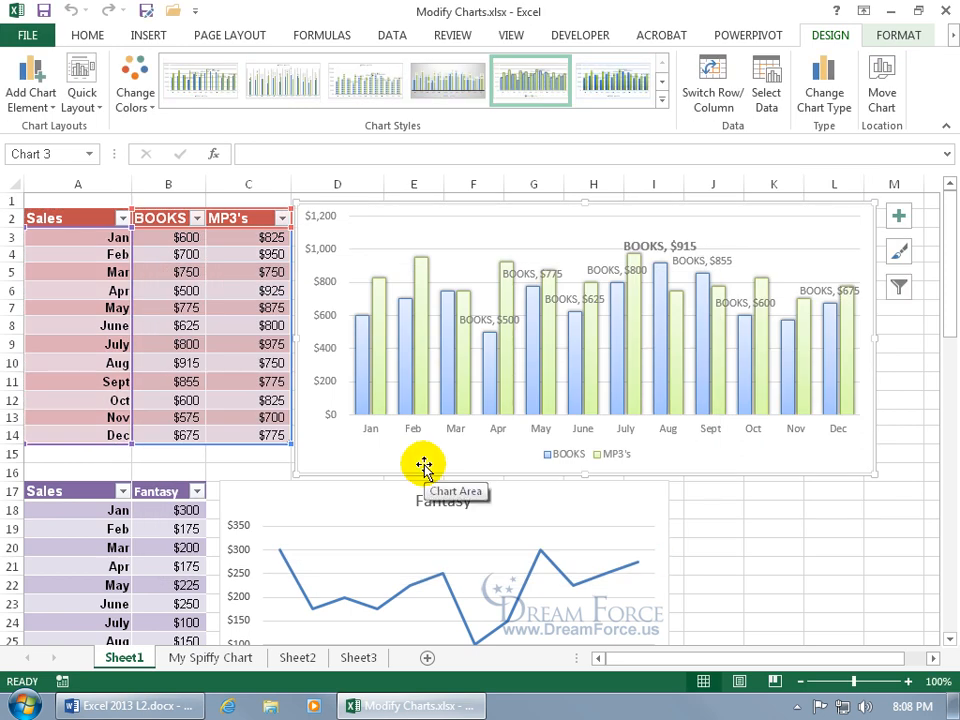
# Step: Exclude the MP3's series from the column chart in its data source settings, leaving BOOKS included
pyautogui.rightClick(459, 355)
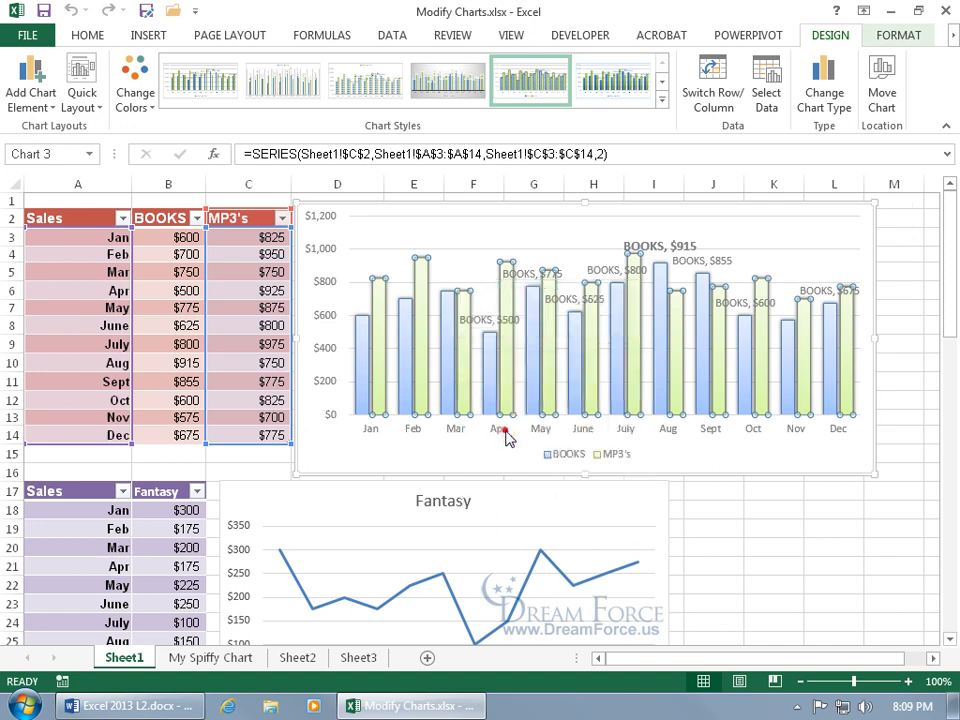
pyautogui.click(505, 435)
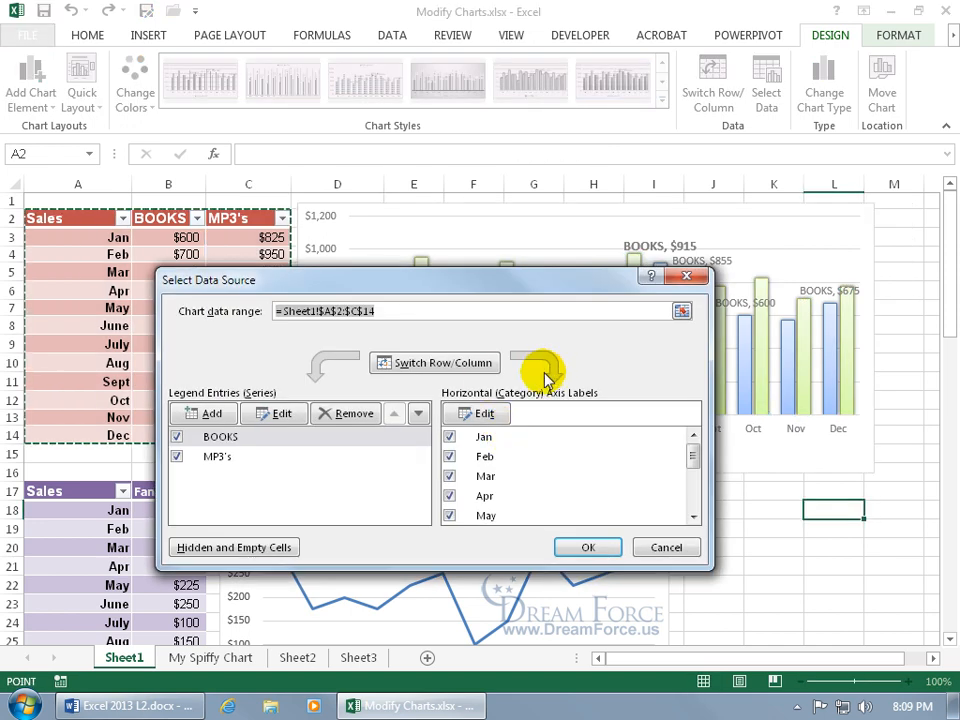
pyautogui.click(177, 457)
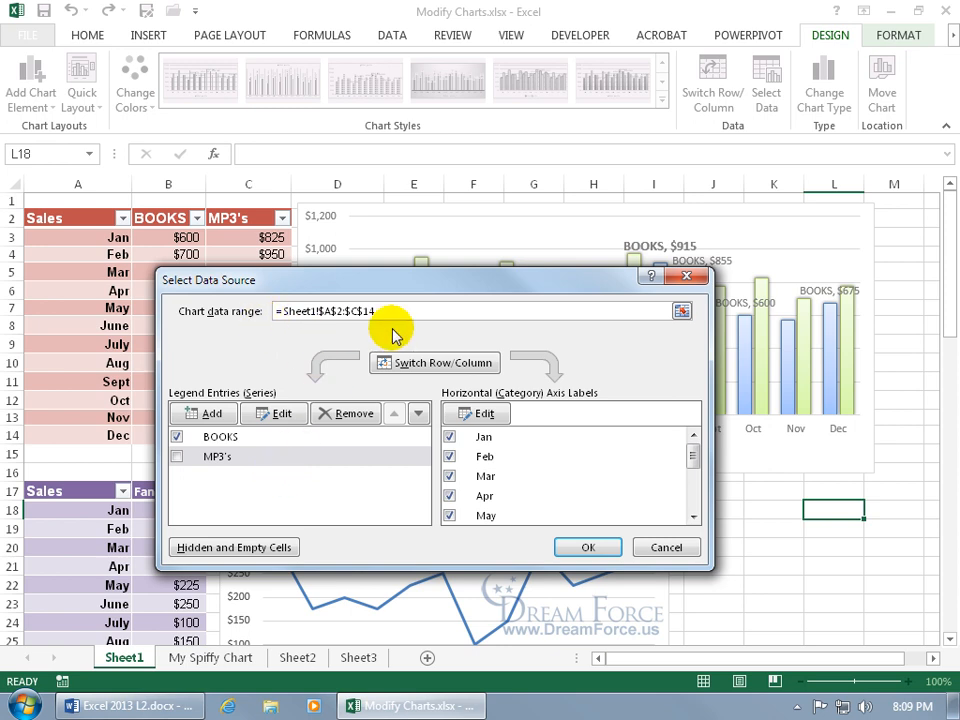
pyautogui.click(586, 550)
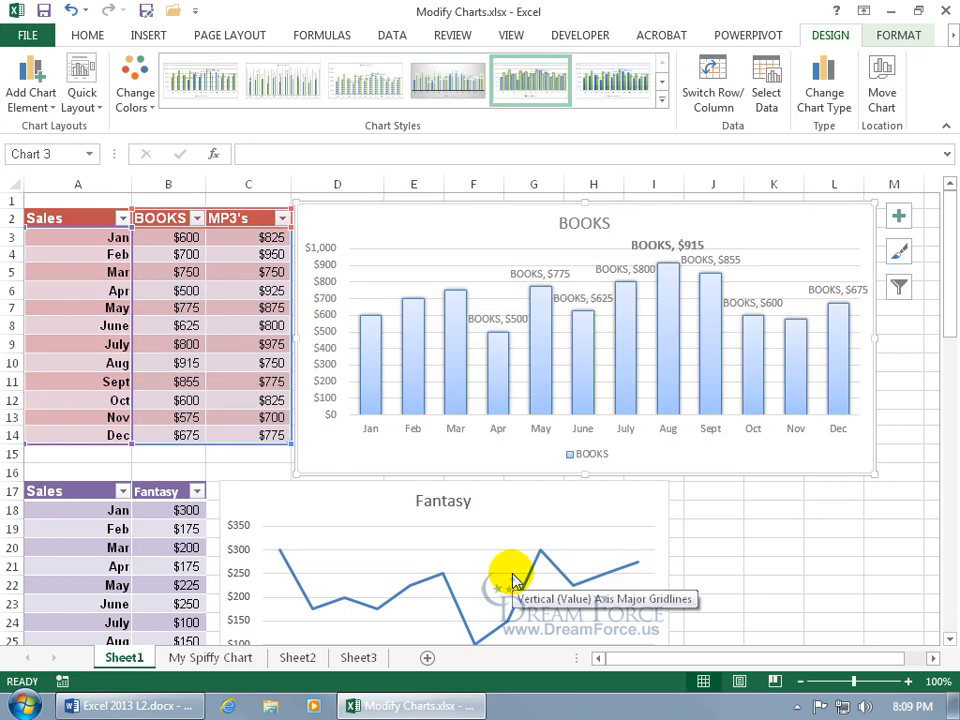
# Step: Reopen the column chart's data source settings and include the MP3's series again
pyautogui.rightClick(446, 451)
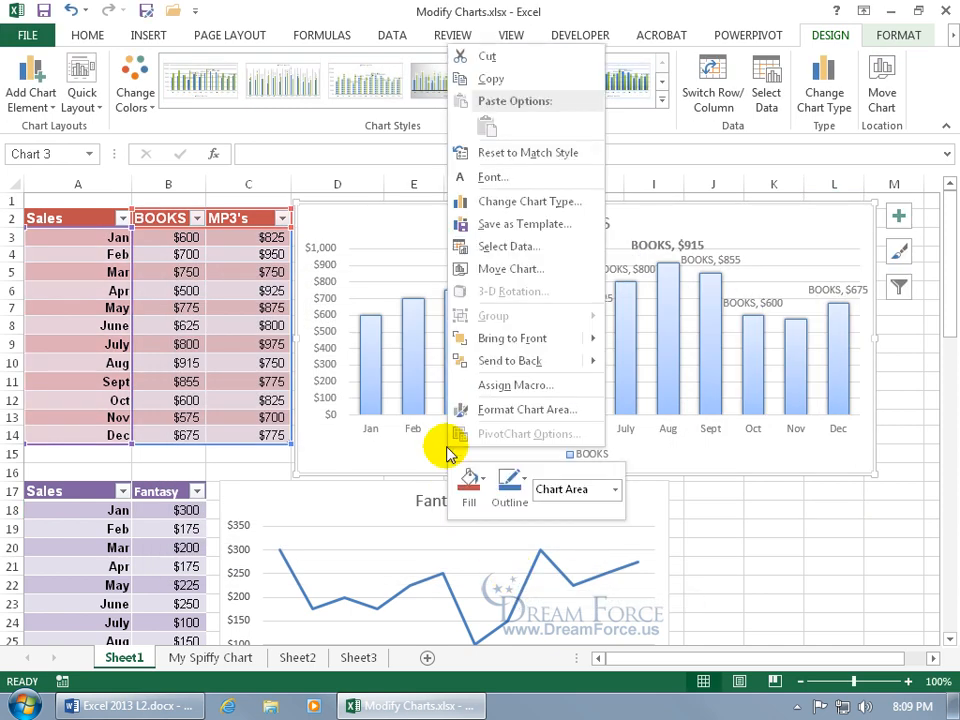
pyautogui.click(528, 246)
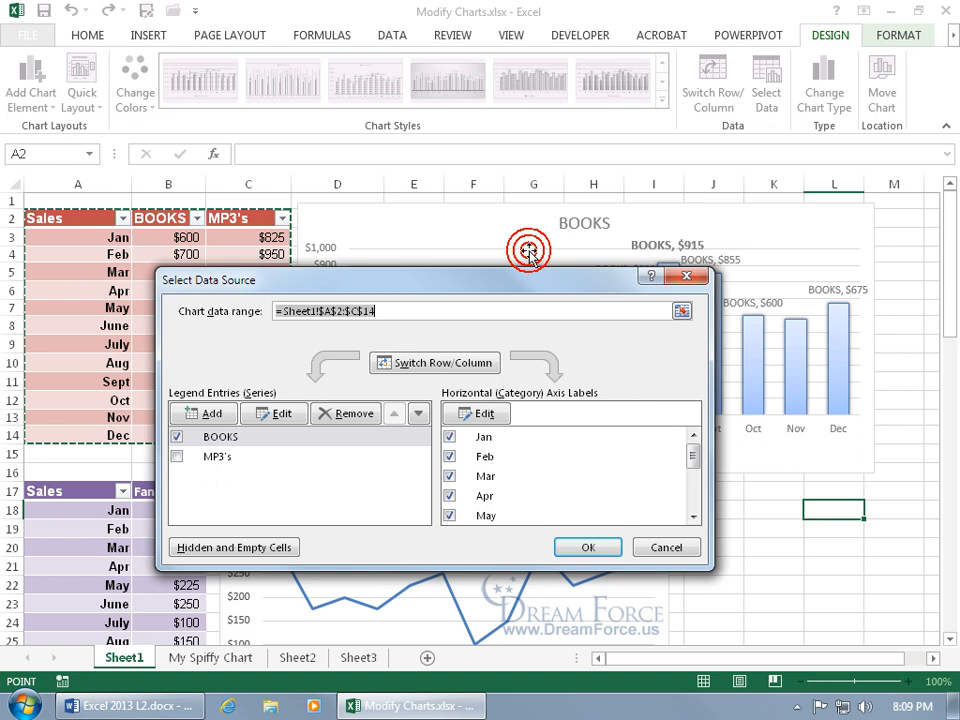
pyautogui.click(177, 456)
pyautogui.click(330, 490)
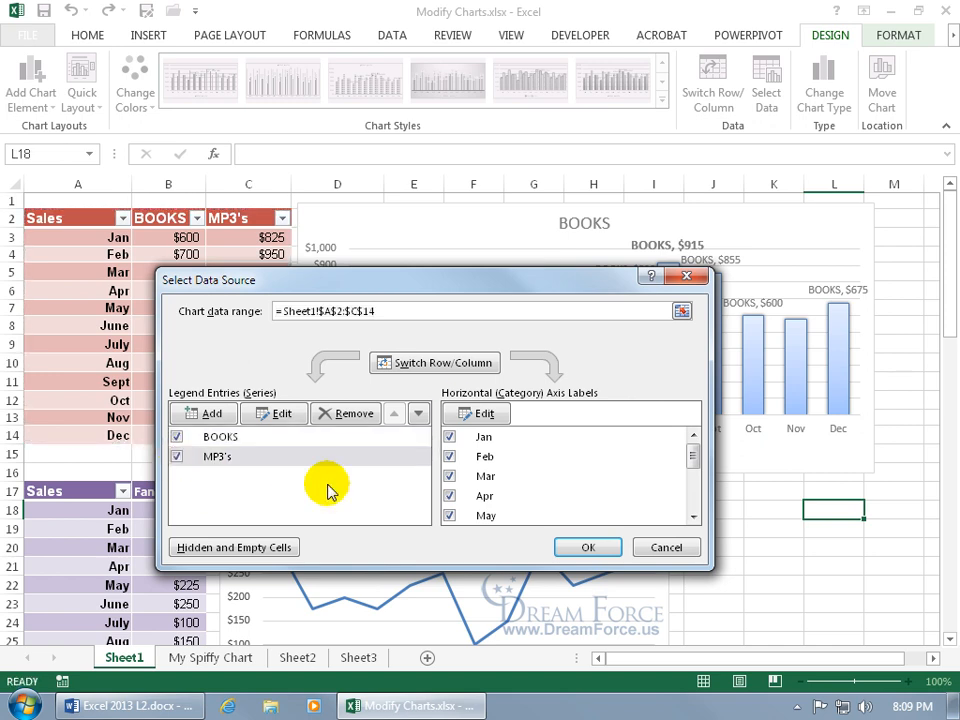
# Step: Edit the BOOKS series in the column chart's data source so its values cover only January to June, B3:B8
pyautogui.click(250, 441)
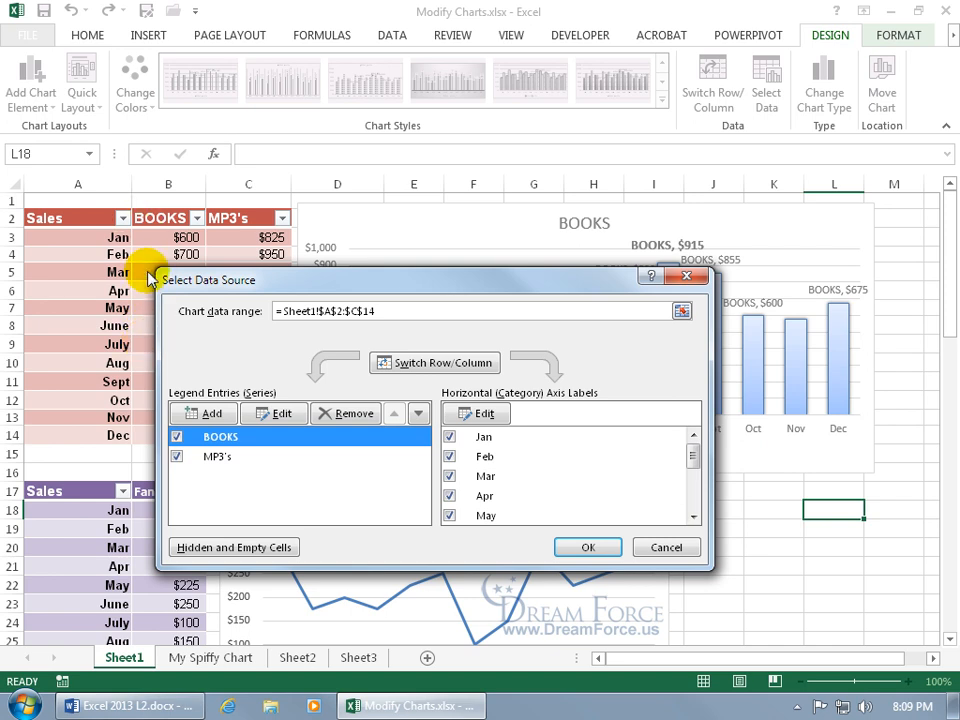
pyautogui.click(277, 413)
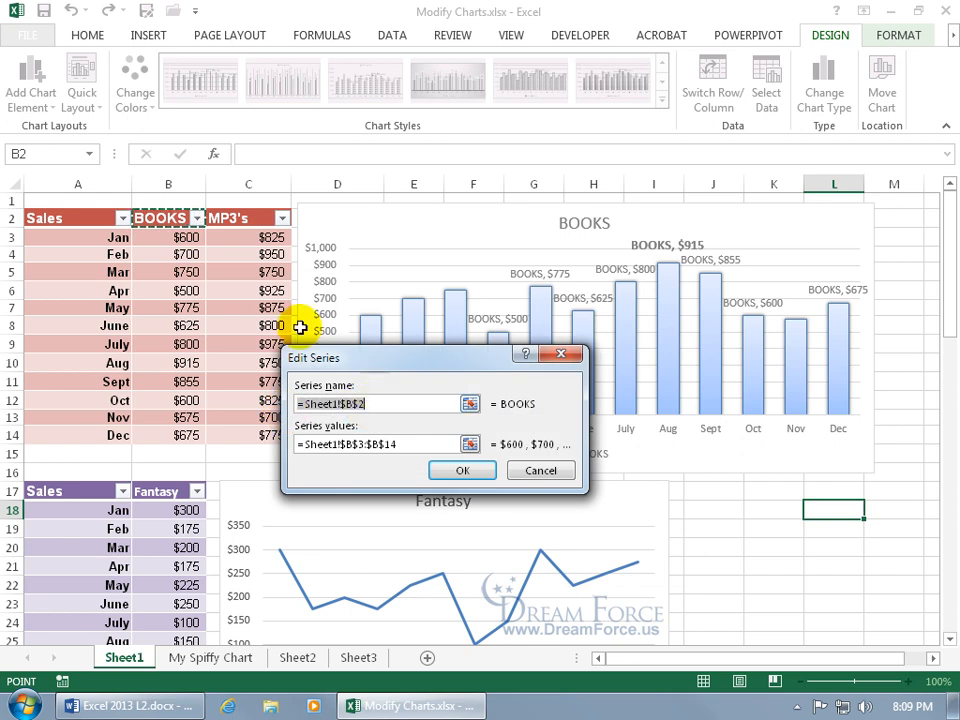
pyautogui.click(382, 443)
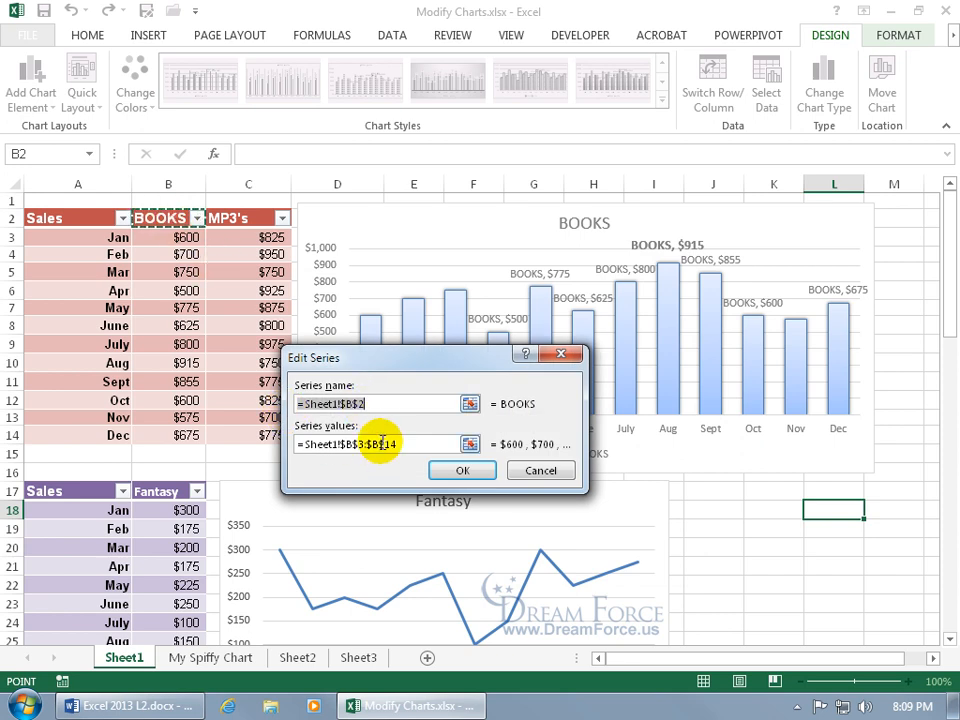
pyautogui.moveTo(411, 441); pyautogui.dragTo(274, 441)
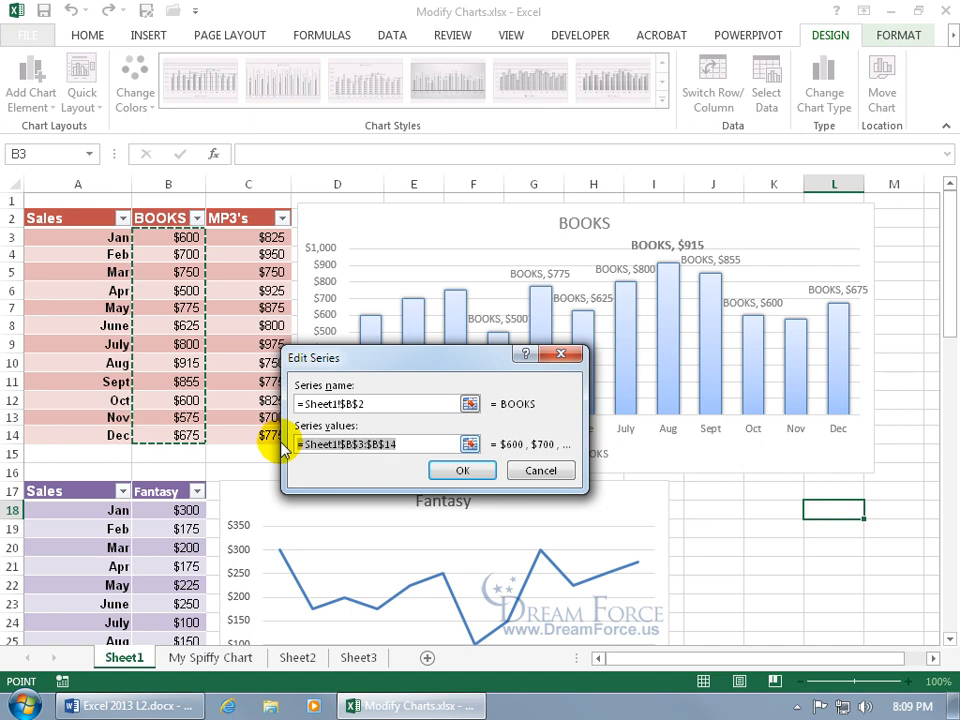
pyautogui.press('Delete')
pyautogui.click(469, 443)
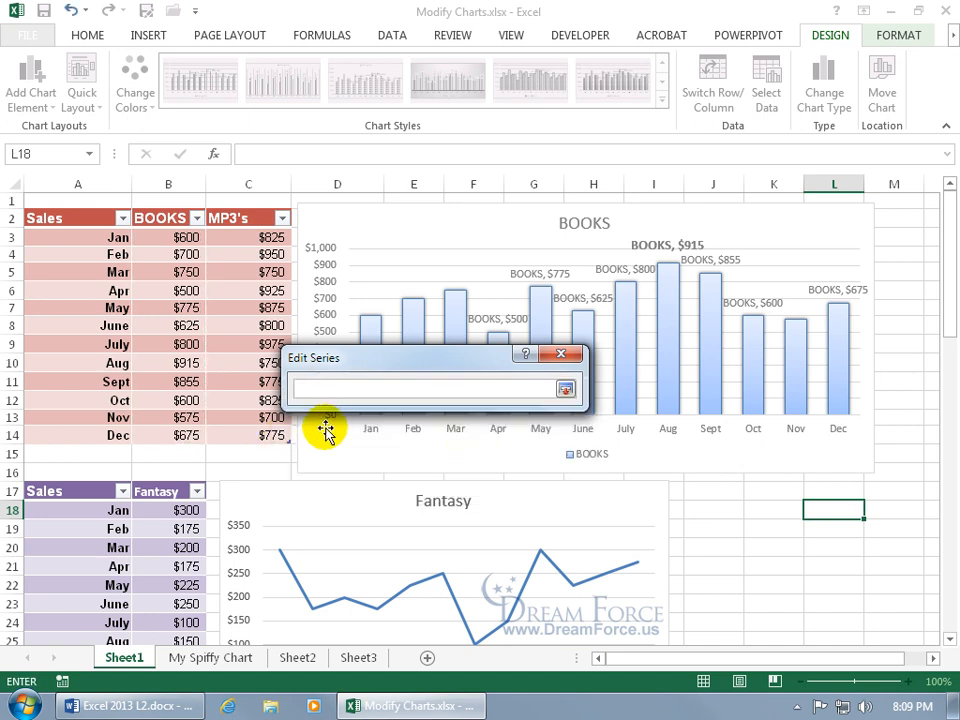
pyautogui.moveTo(185, 244); pyautogui.dragTo(189, 325)
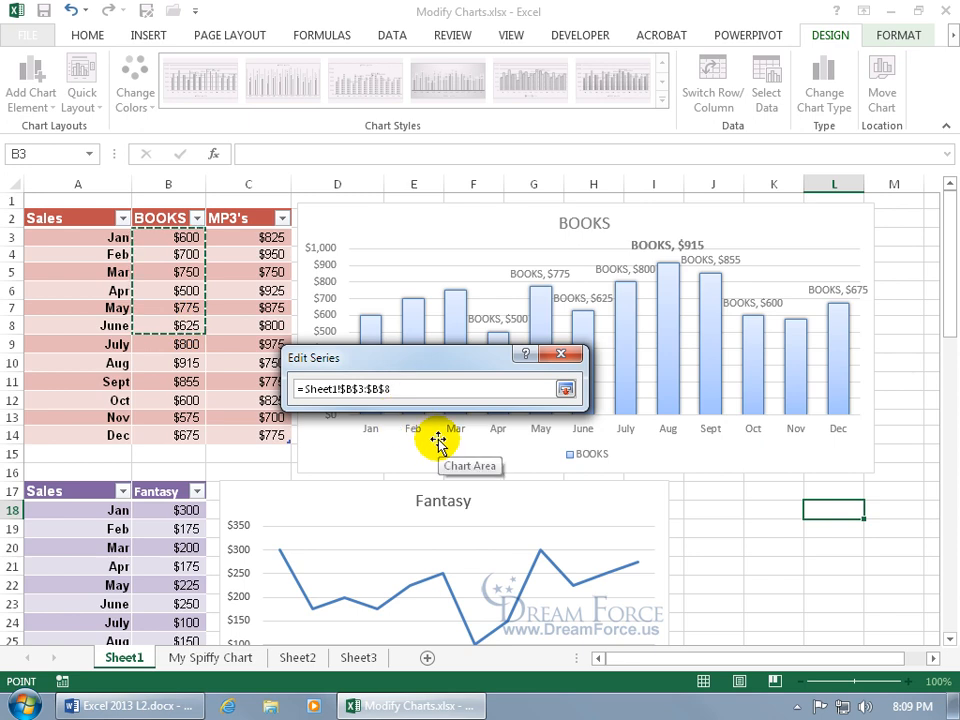
pyautogui.press('Return')
pyautogui.moveTo(488, 362); pyautogui.dragTo(436, 492)
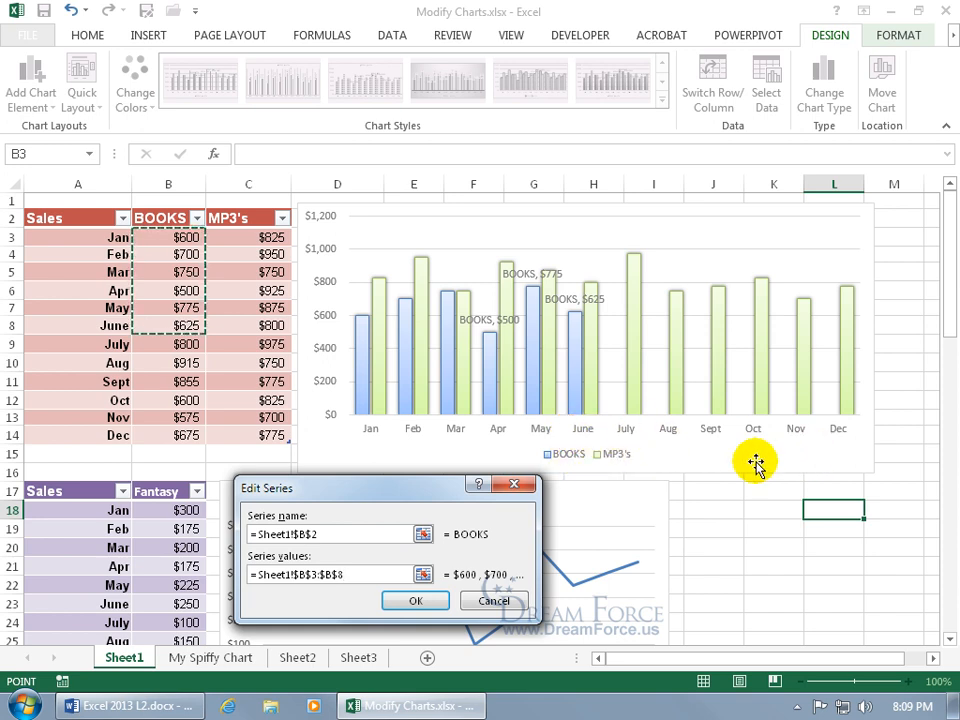
# Step: Replace the BOOKS series name with "My Spiffy Books" and apply the data source changes to the column chart
pyautogui.click(338, 535)
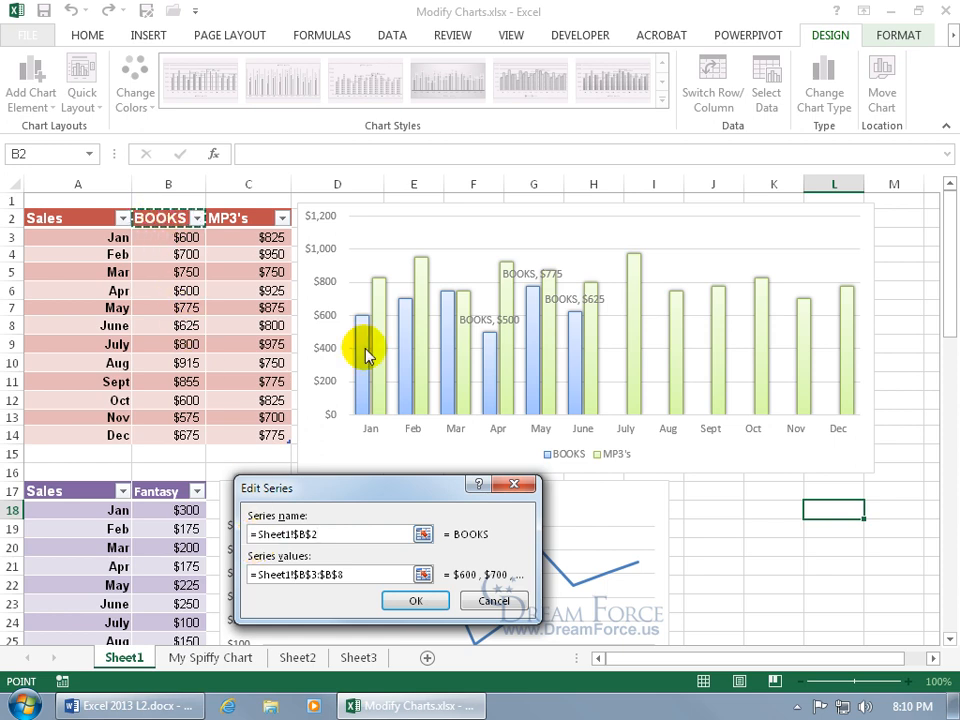
pyautogui.moveTo(304, 537); pyautogui.dragTo(232, 537)
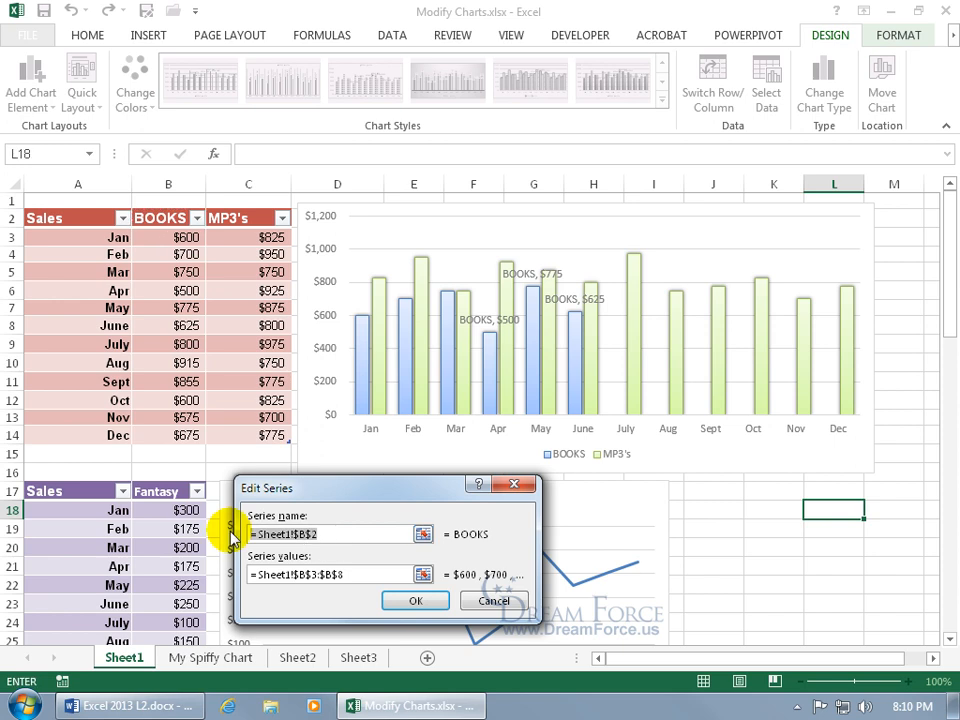
pyautogui.write('My Spiffy Books')
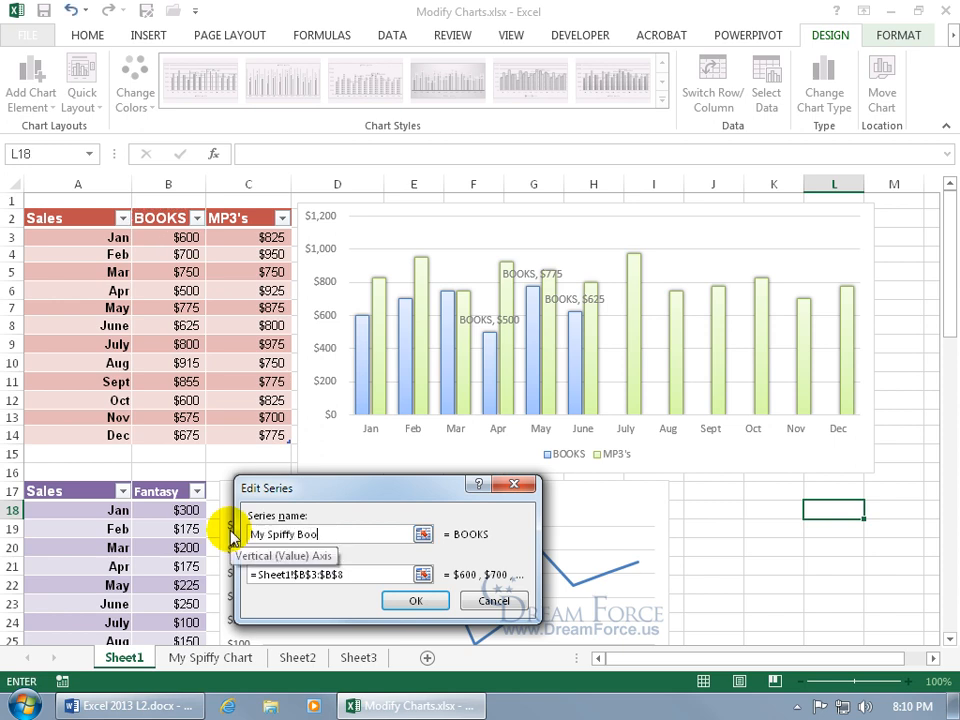
pyautogui.click(410, 602)
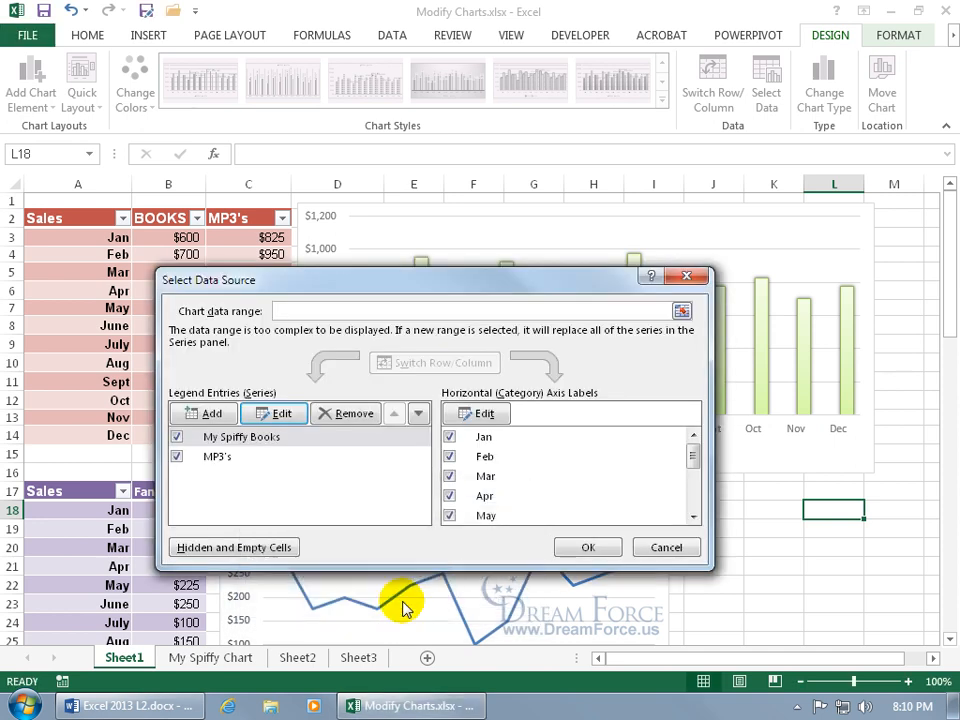
pyautogui.click(588, 547)
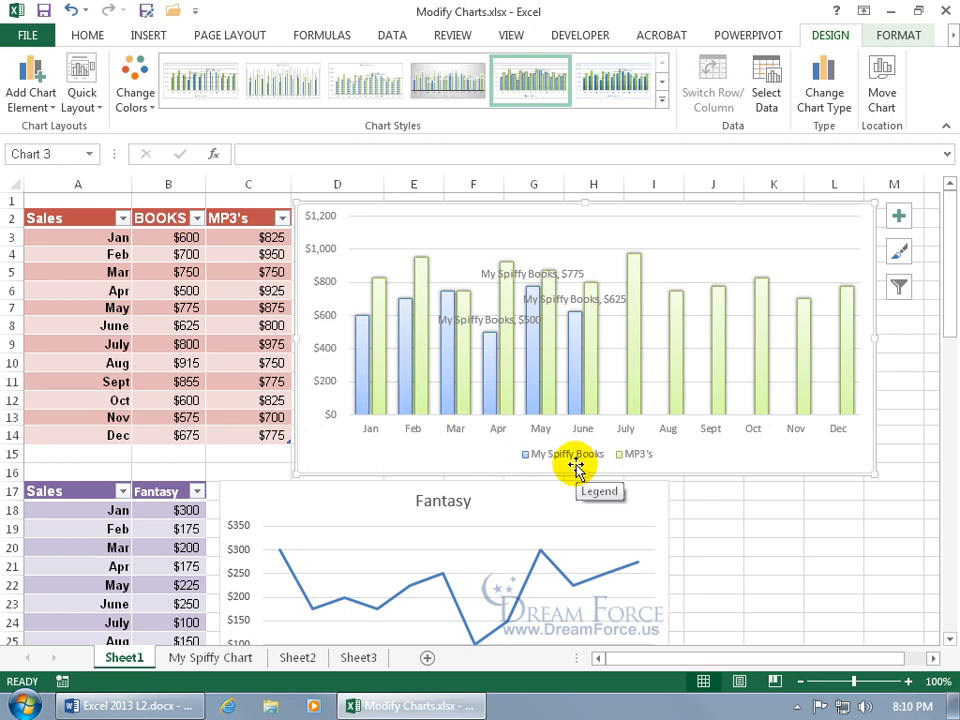
# Step: Undo the last two data source changes so the column chart plots the full BOOKS and MP3's series
pyautogui.click(70, 11)
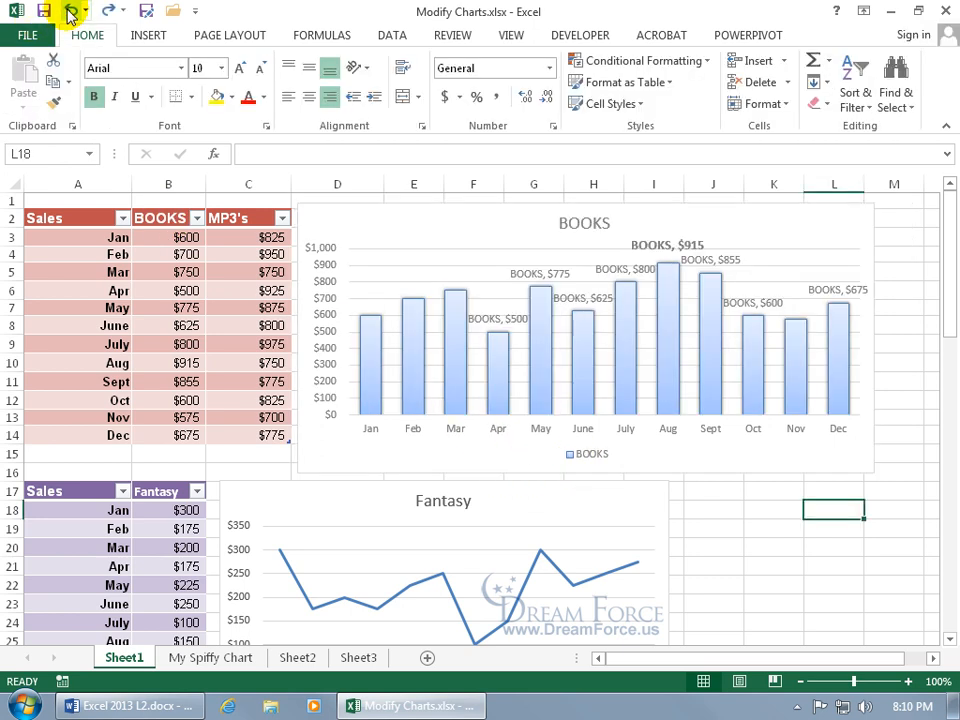
pyautogui.click(70, 11)
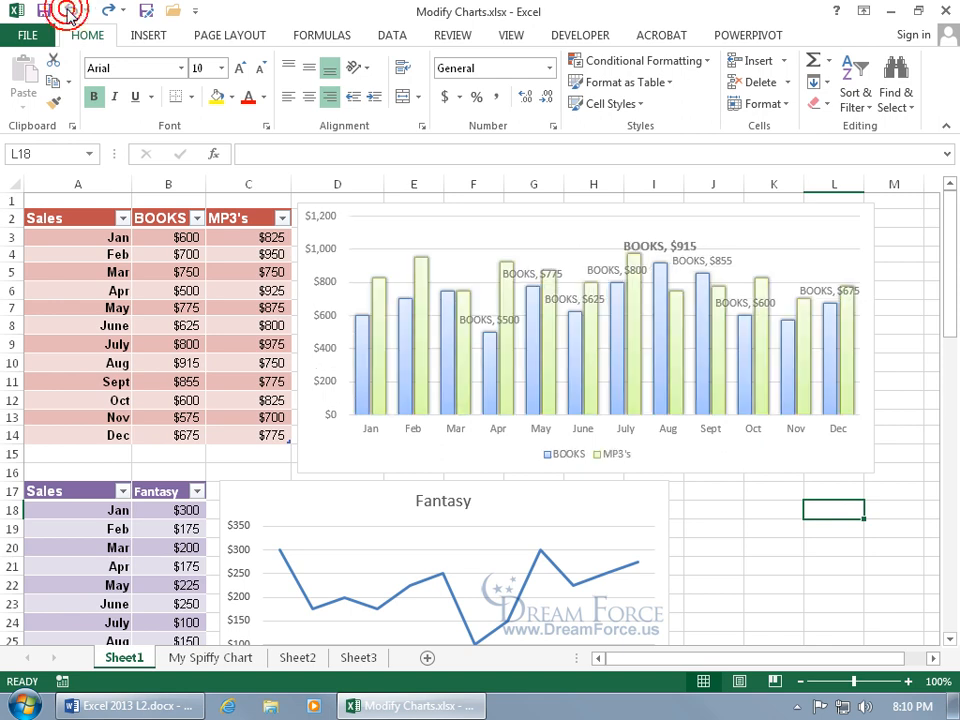
# Step: Rename the BOOKS column header in cell B2 of the sales table as "My Books"
pyautogui.click(149, 214)
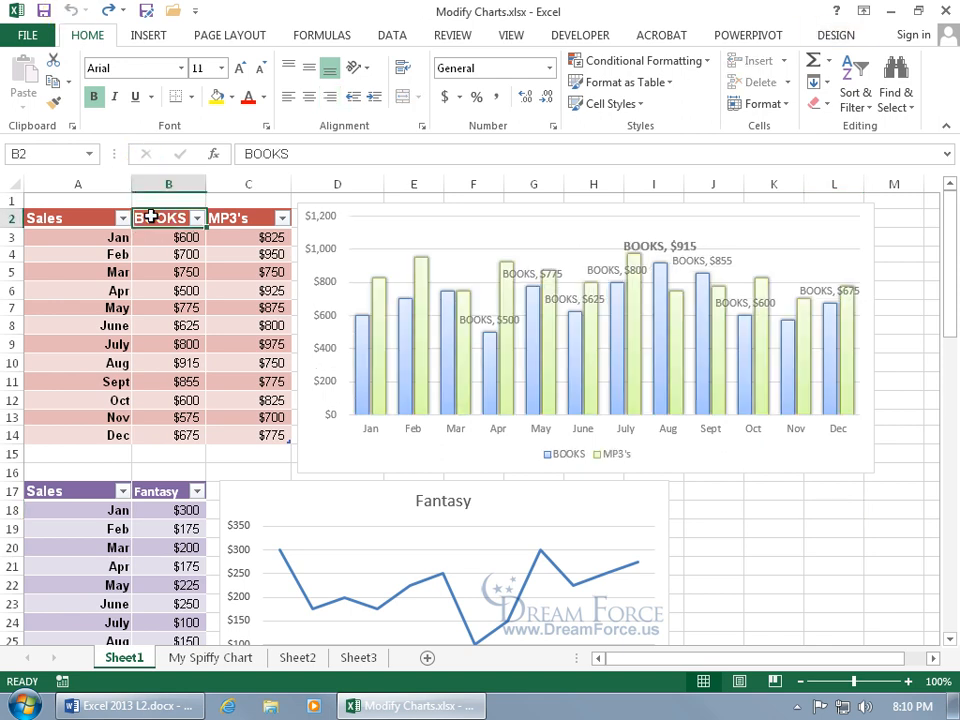
pyautogui.write('My B')
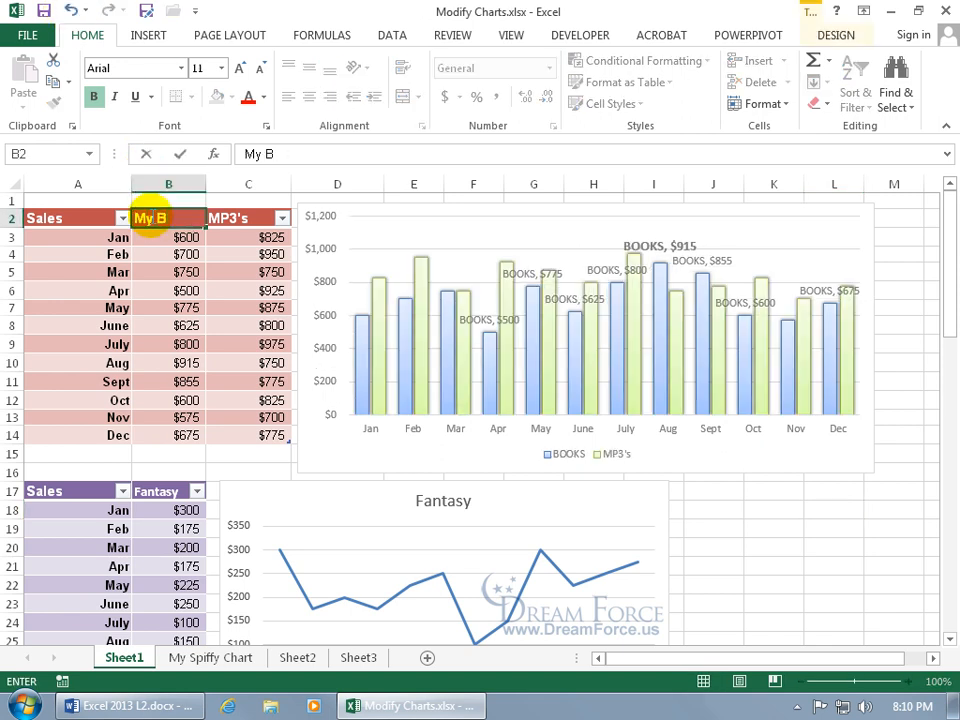
pyautogui.write('ooks')
pyautogui.press('Return')
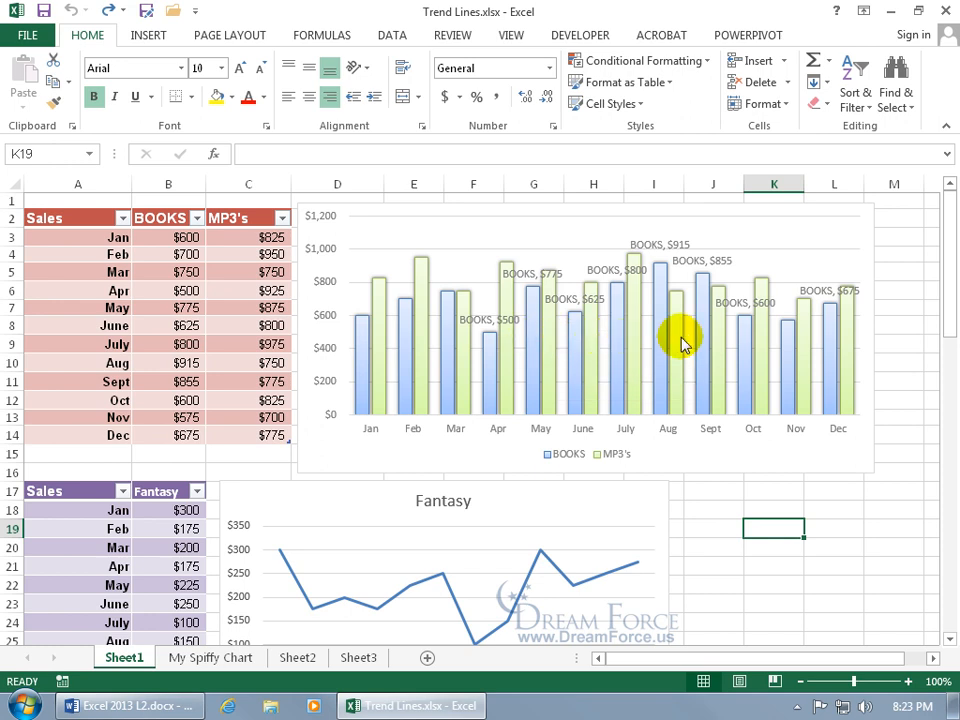
# Step: Add a trendline to the column chart's BOOKS series, try the Logarithmic type, and set it back to Linear
pyautogui.moveTo(698, 342)
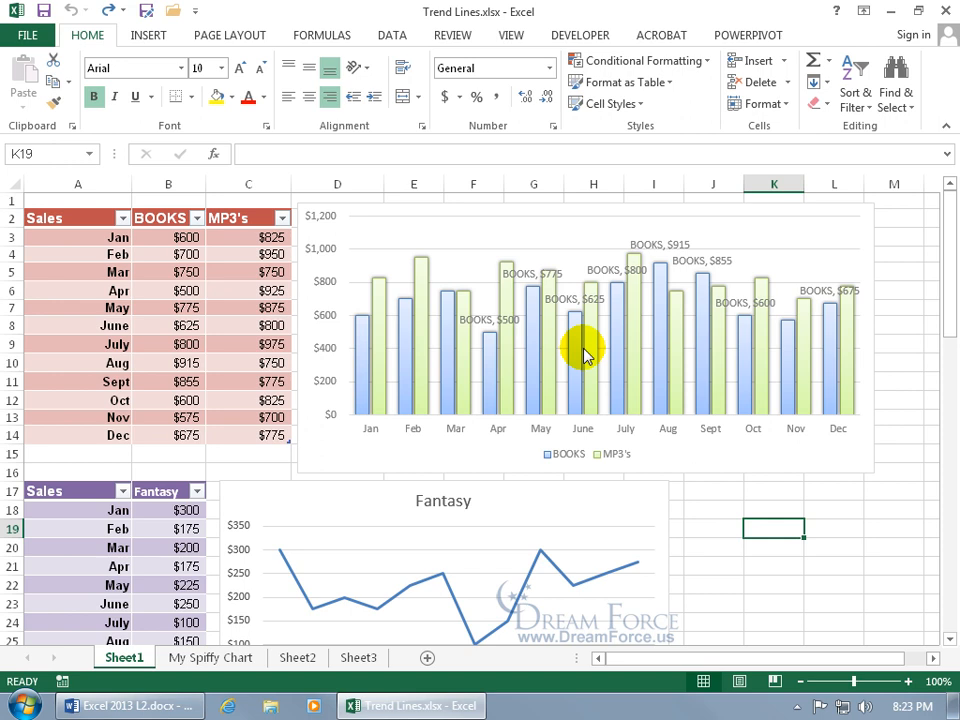
pyautogui.moveTo(727, 322)
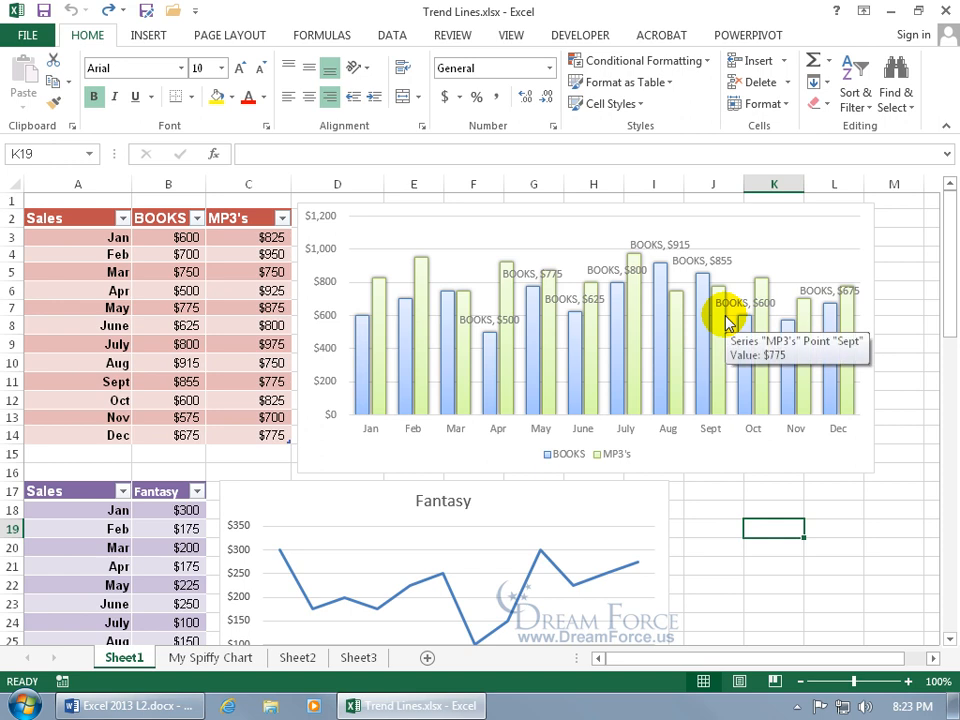
pyautogui.rightClick(489, 364)
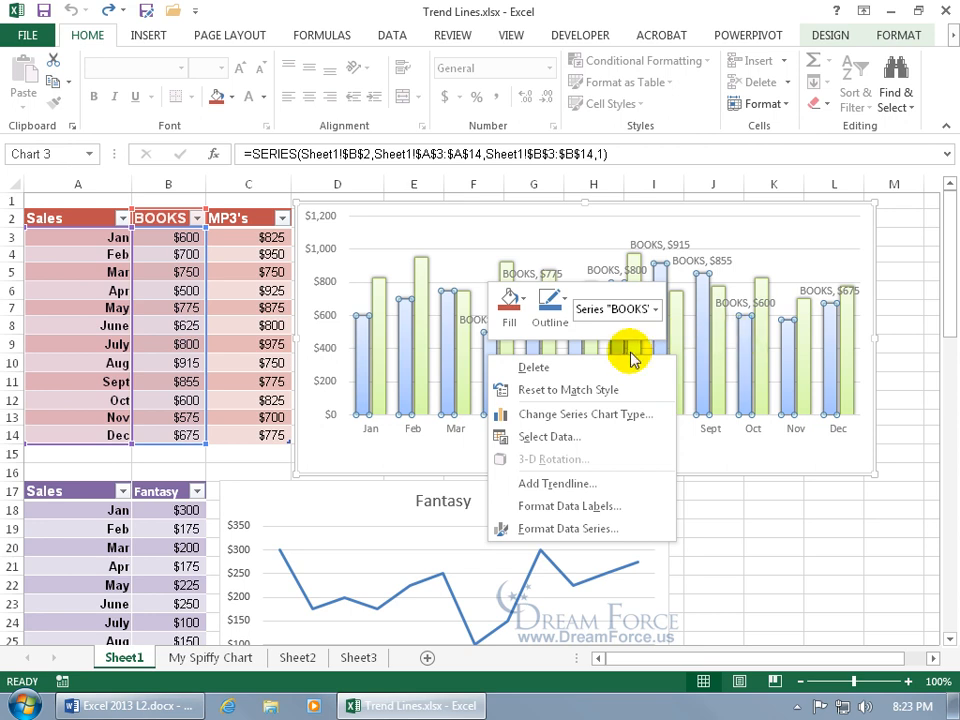
pyautogui.click(557, 487)
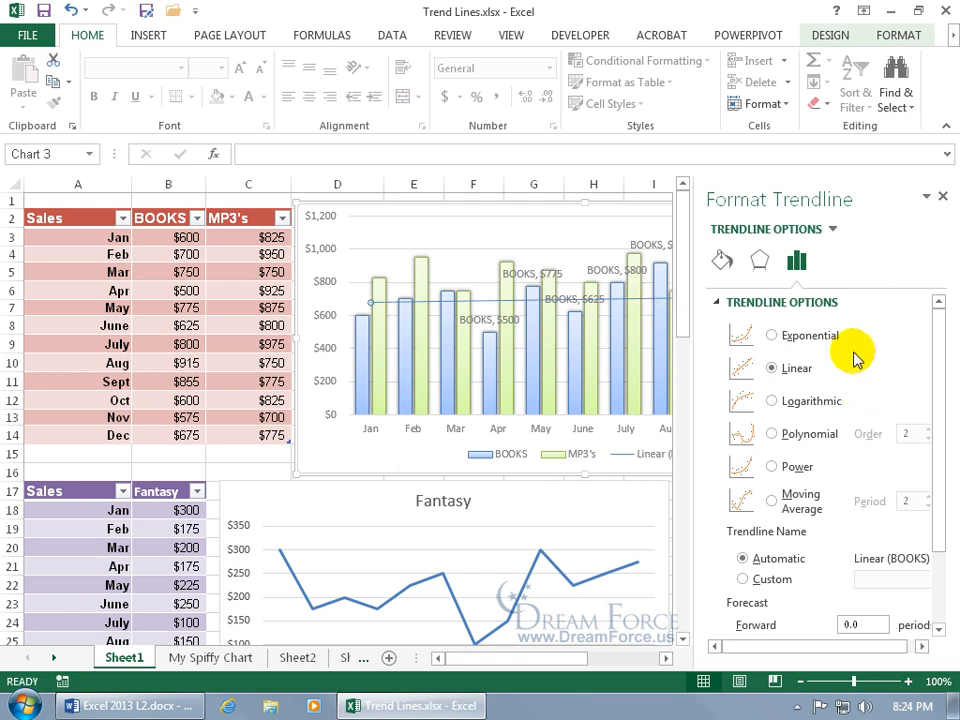
pyautogui.click(774, 401)
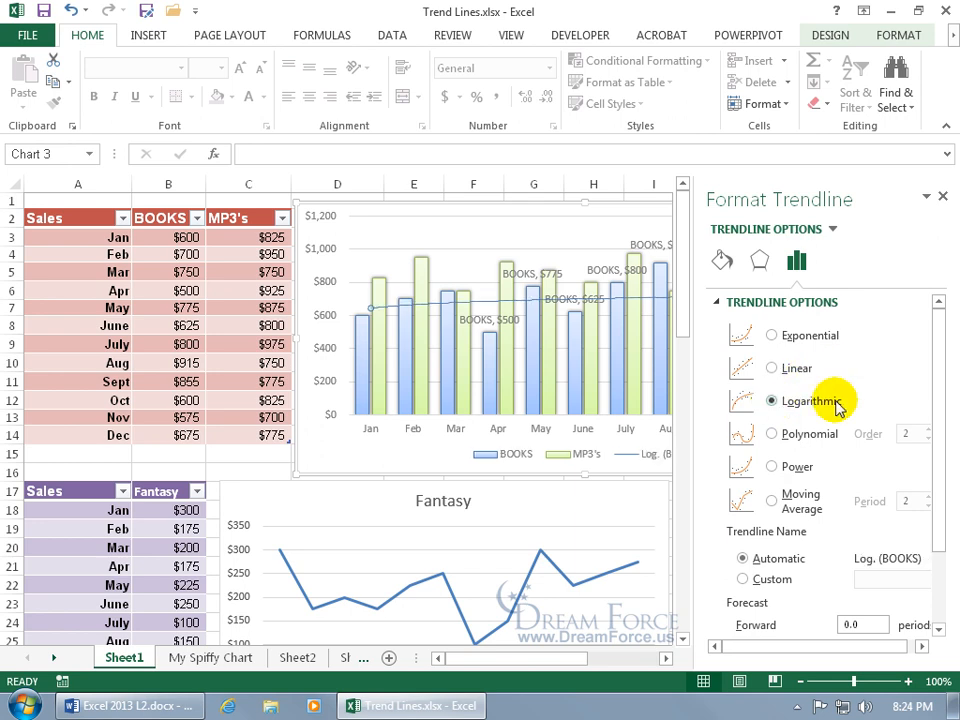
pyautogui.click(773, 368)
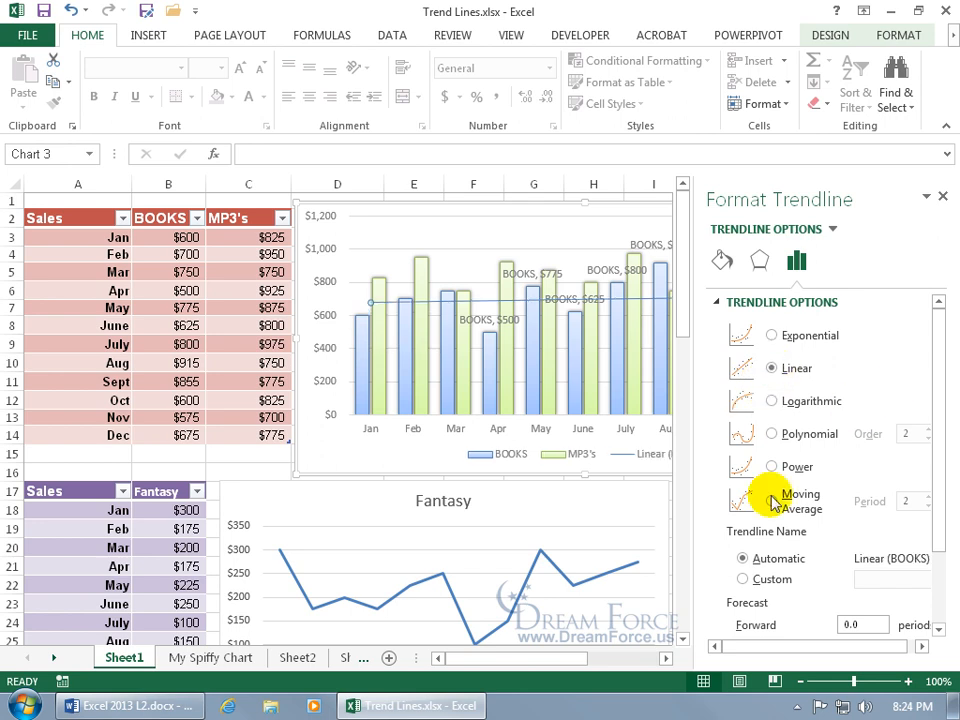
# Step: Give the BOOKS trendline the custom name "Spiffy Tend"
pyautogui.moveTo(553, 657); pyautogui.dragTo(583, 664)
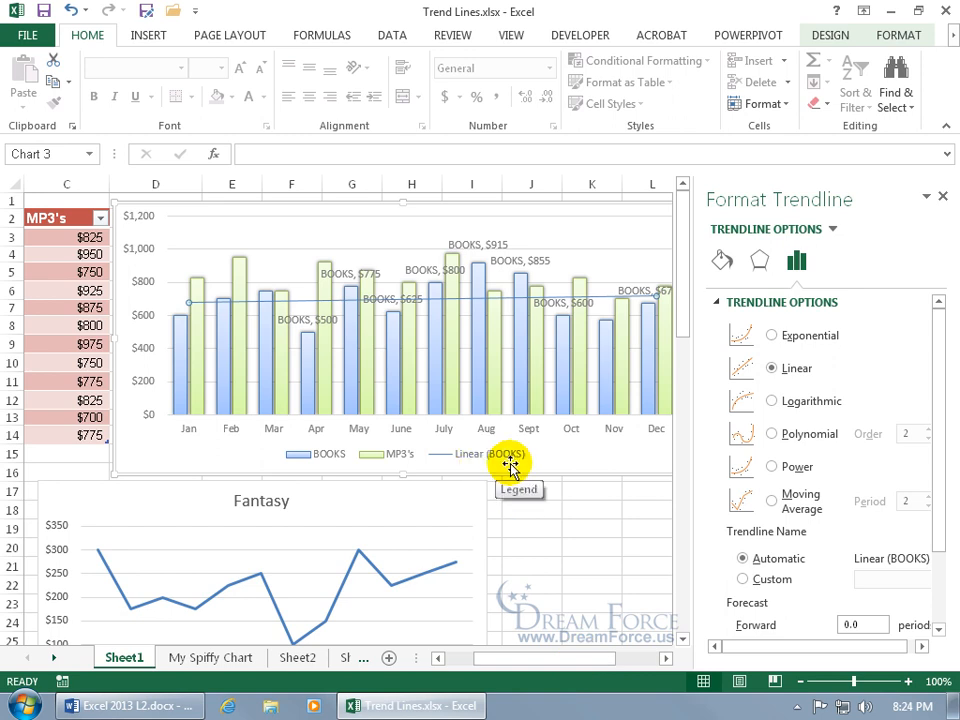
pyautogui.click(742, 579)
pyautogui.click(873, 578)
pyautogui.write('Sp')
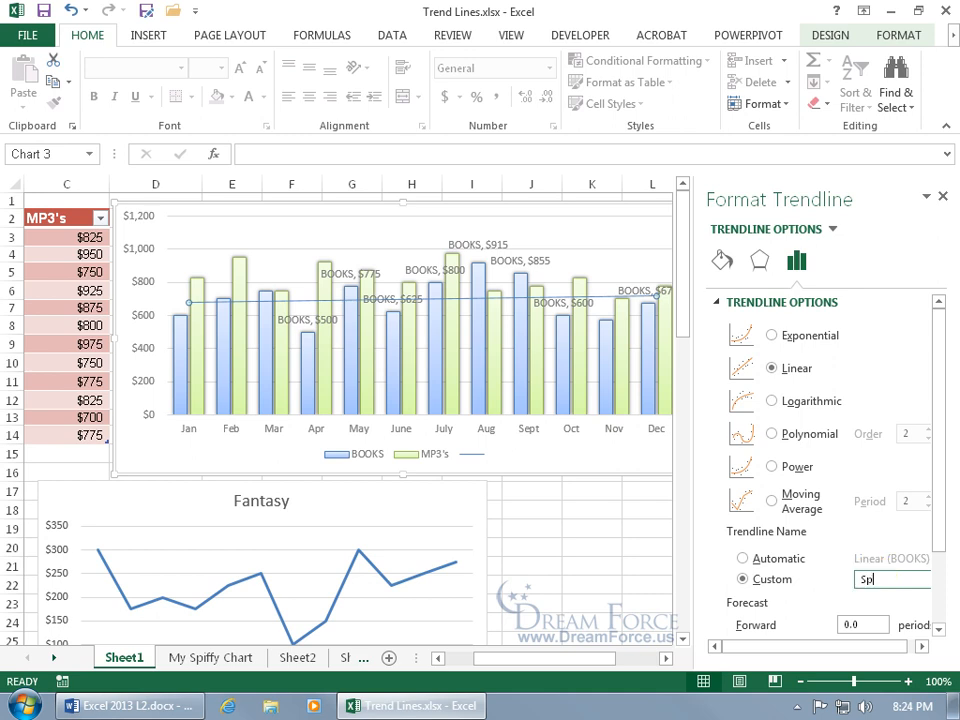
pyautogui.write('iffy Tend')
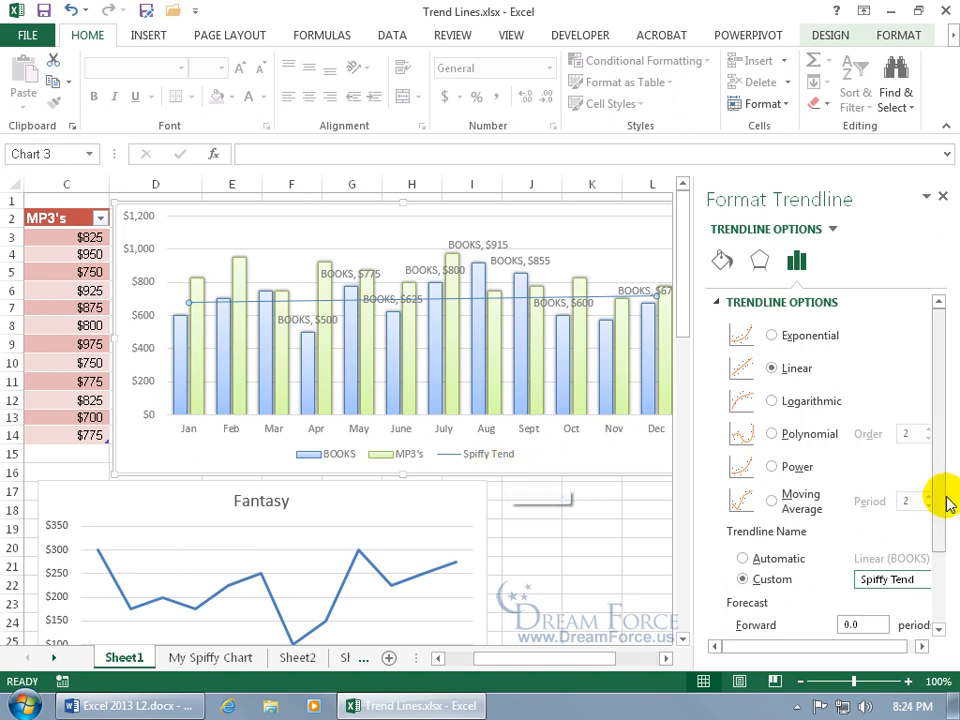
# Step: Set the trendline's forecast to extend 2 periods forward
pyautogui.moveTo(942, 502); pyautogui.dragTo(949, 564)
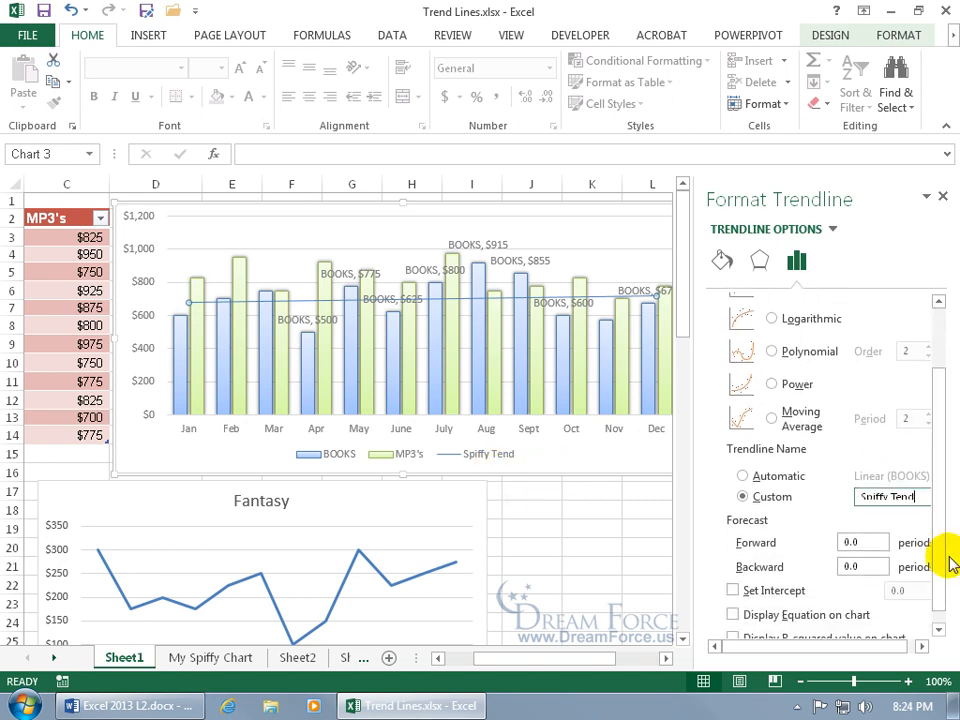
pyautogui.click(865, 543)
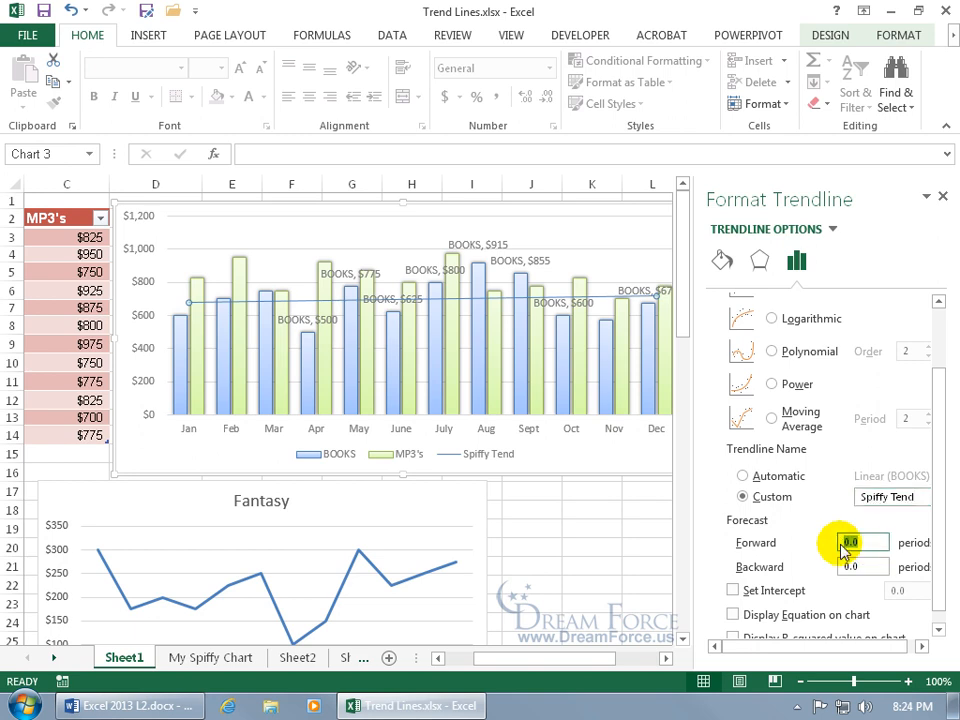
pyautogui.write('2')
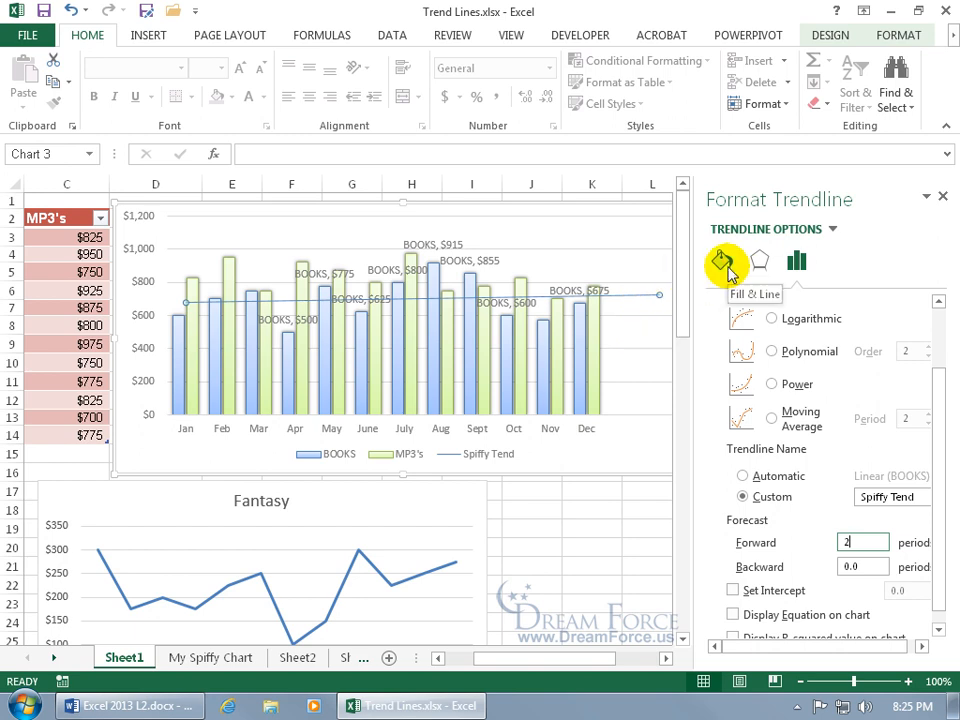
# Step: Try a gradient line for the BOOKS trendline and set its line style to solid
pyautogui.click(728, 270)
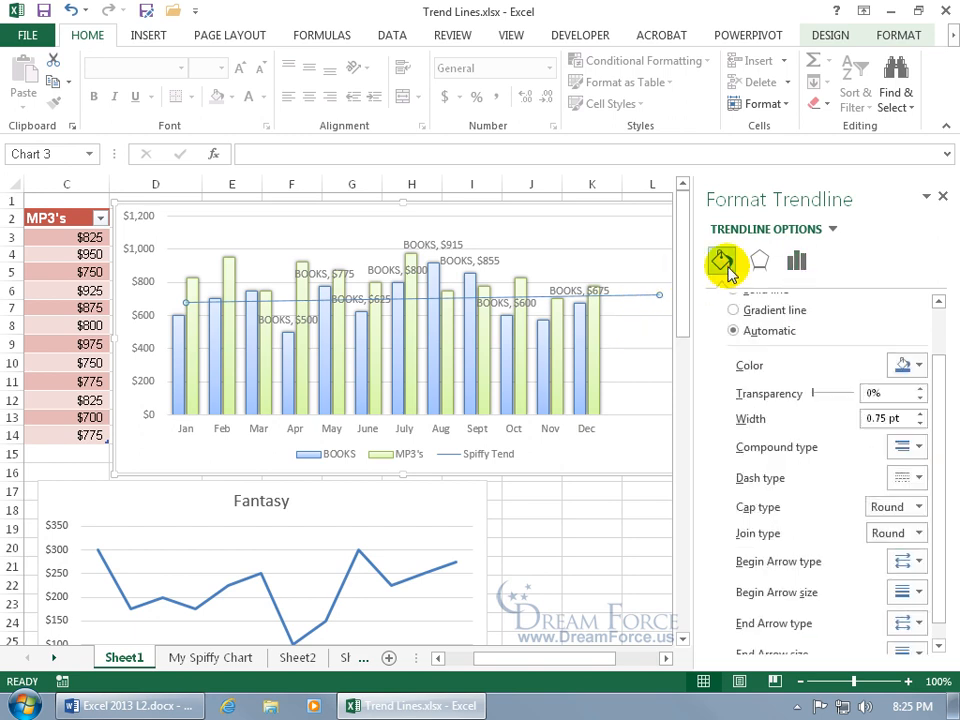
pyautogui.moveTo(946, 390); pyautogui.dragTo(938, 336)
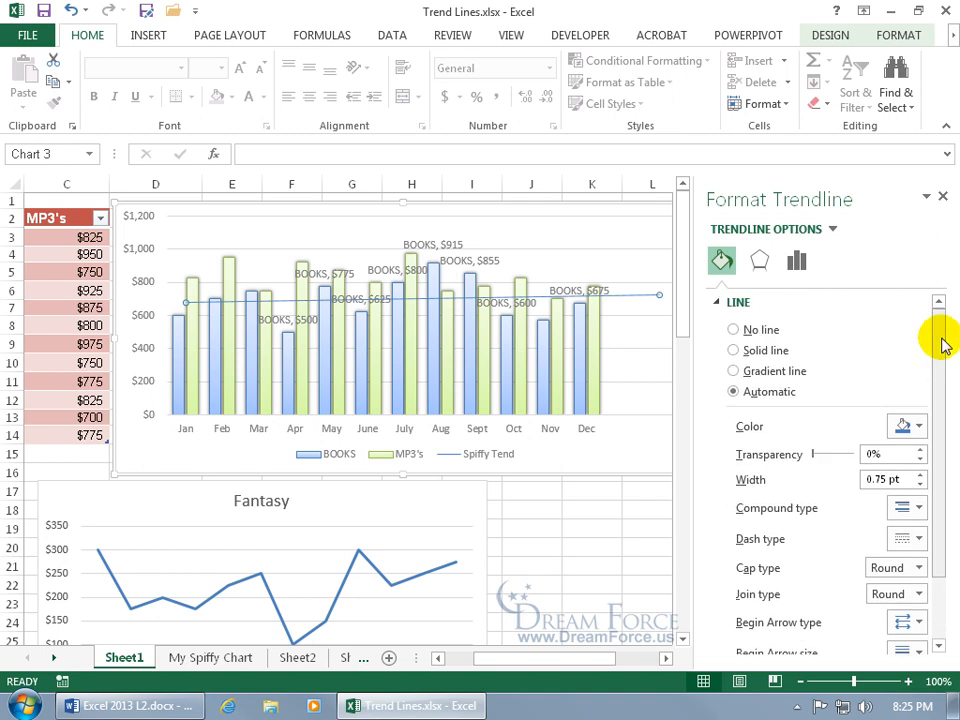
pyautogui.click(735, 371)
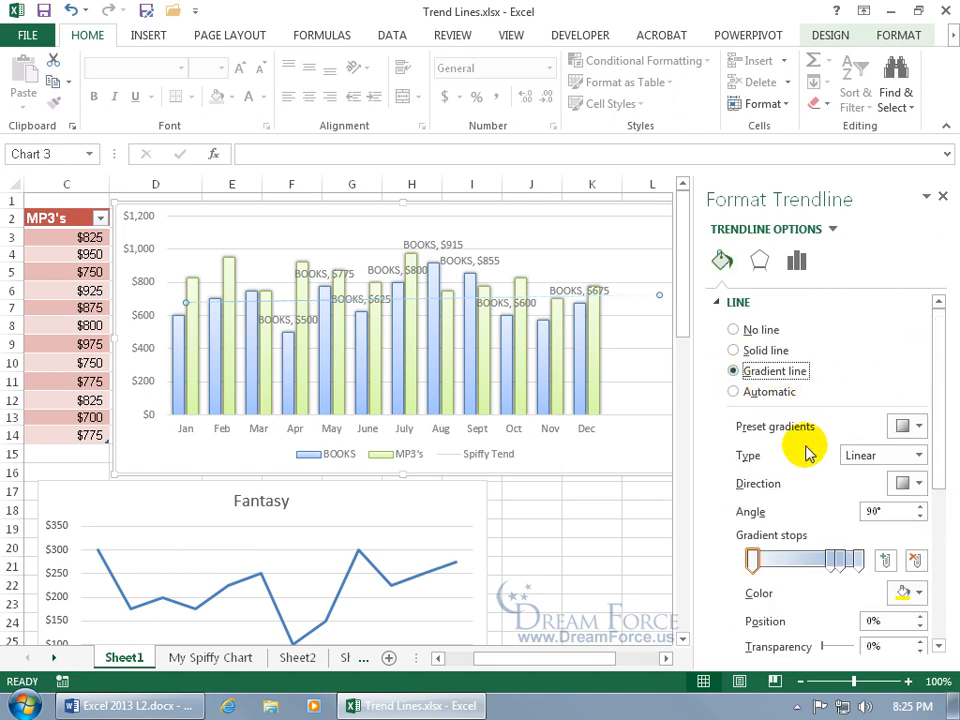
pyautogui.click(734, 352)
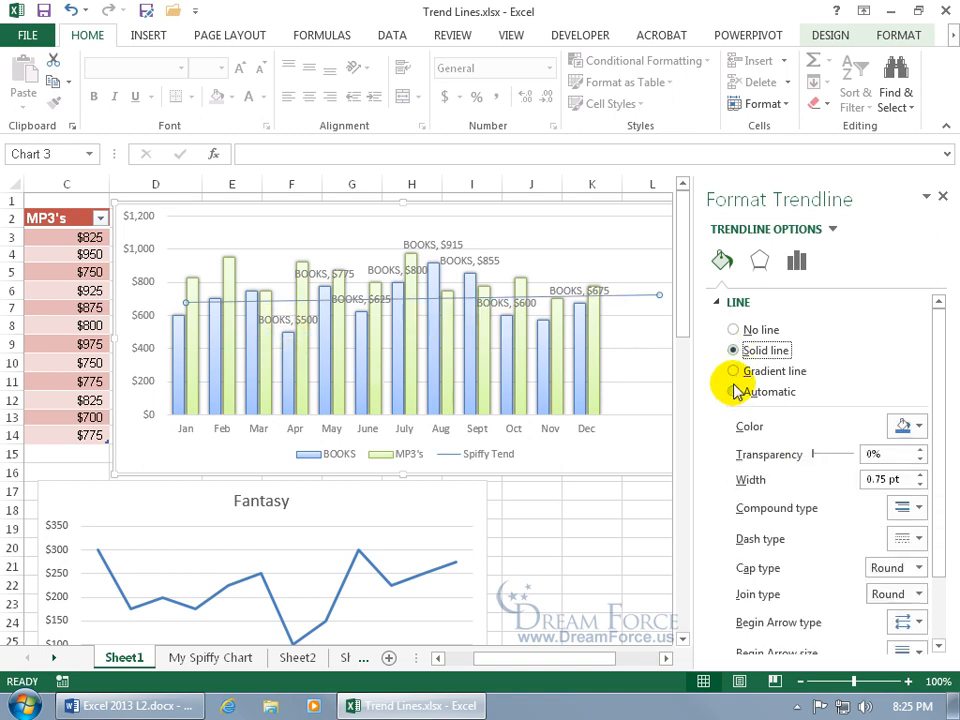
# Step: Color the BOOKS trendline standard red
pyautogui.moveTo(938, 407); pyautogui.dragTo(946, 444)
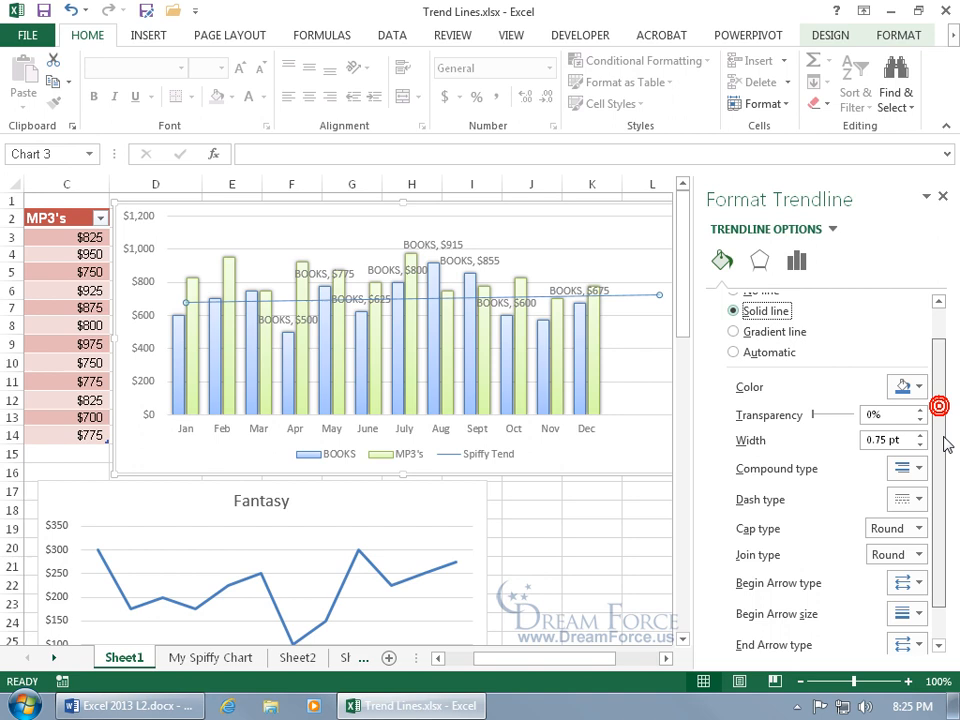
pyautogui.click(917, 387)
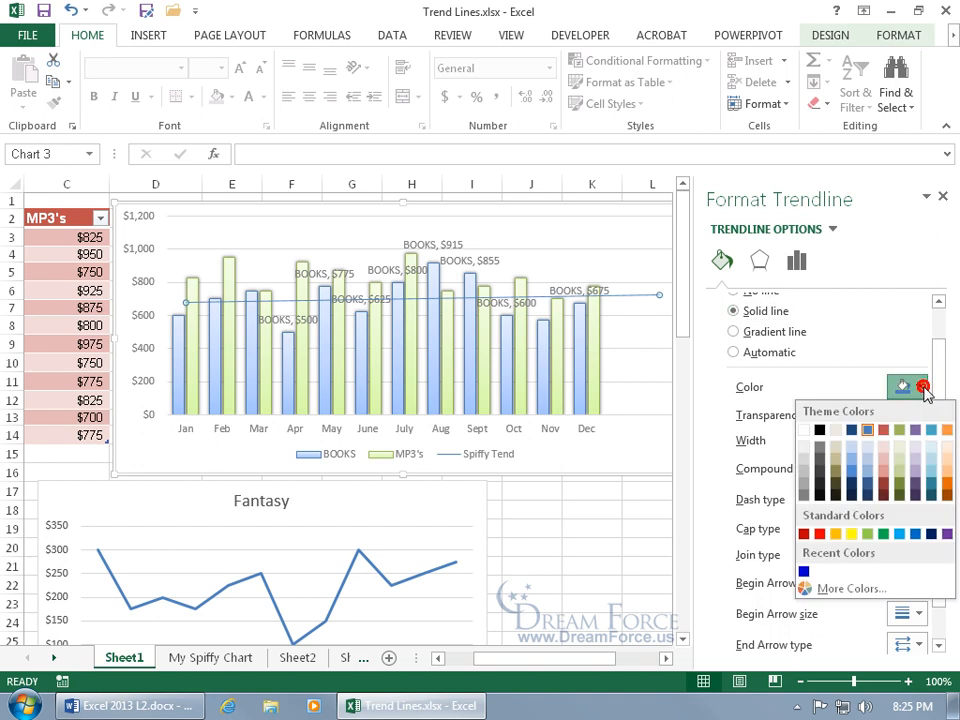
pyautogui.click(819, 533)
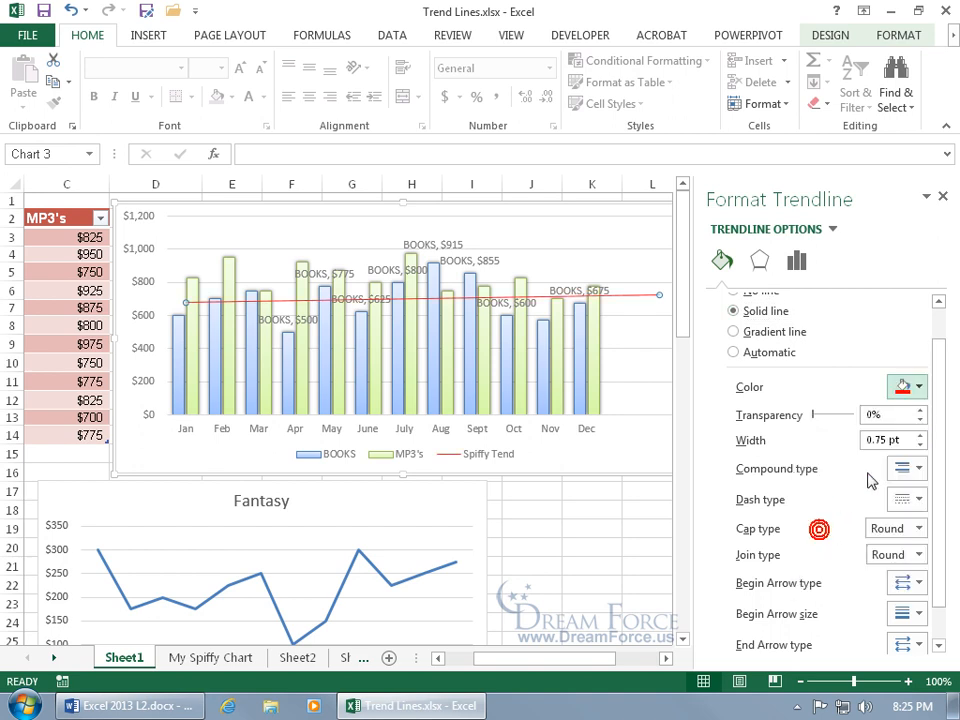
# Step: Set the BOOKS trendline's width to 2.5 pt and its transparency to 10%
pyautogui.click(922, 435)
pyautogui.click(922, 435)
pyautogui.click(922, 435)
pyautogui.click(922, 435)
pyautogui.click(922, 435)
pyautogui.click(922, 435)
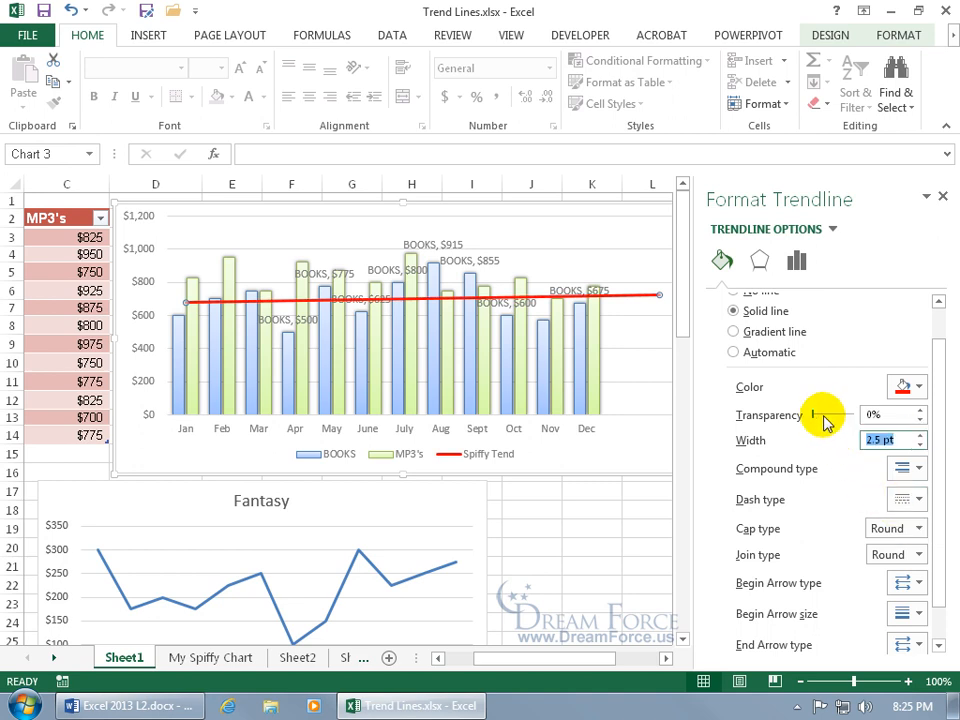
pyautogui.moveTo(815, 416)
pyautogui.mouseDown()
pyautogui.moveTo(836, 414)
pyautogui.moveTo(816, 421)
pyautogui.mouseUp()
# Step: Give the BOOKS trendline an oval begin arrow and an open end arrow, and close its formatting options
pyautogui.scroll(-2, 944, 432)
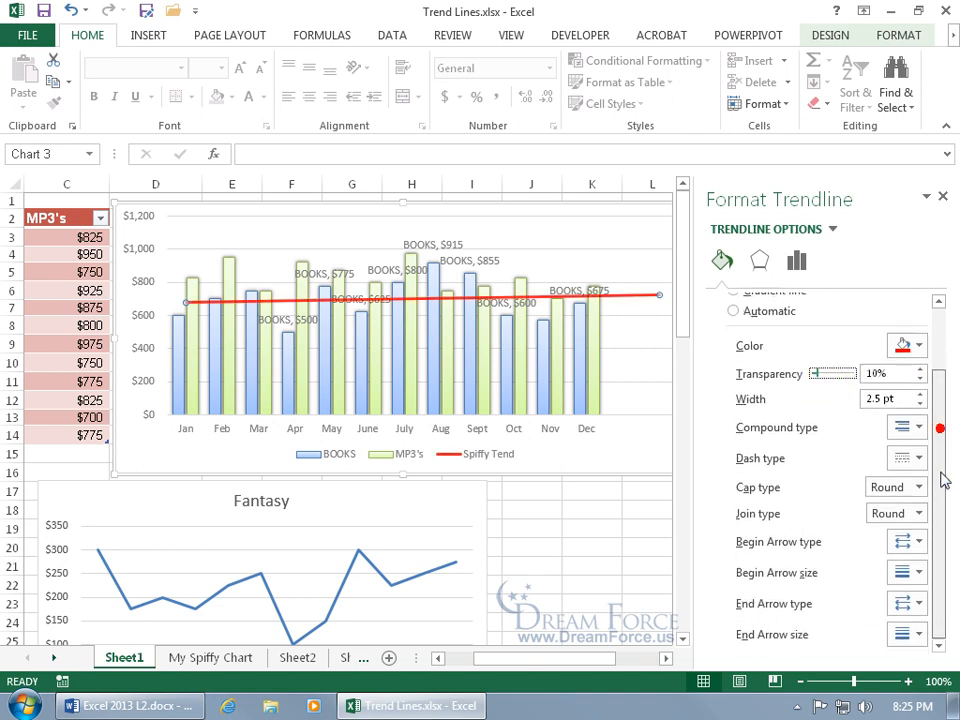
pyautogui.click(920, 546)
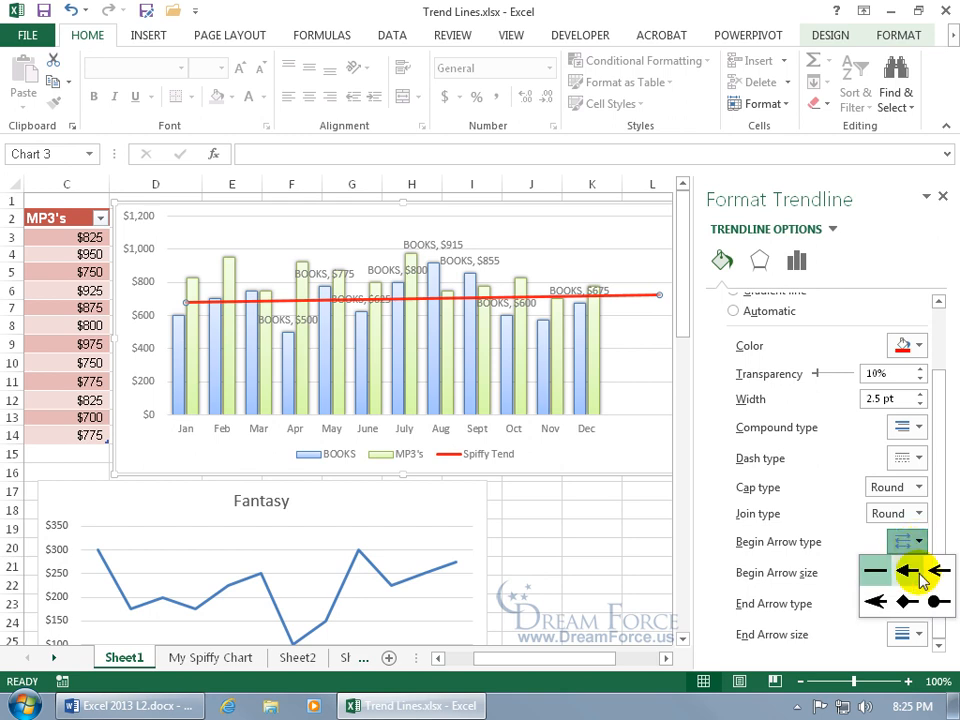
pyautogui.click(937, 602)
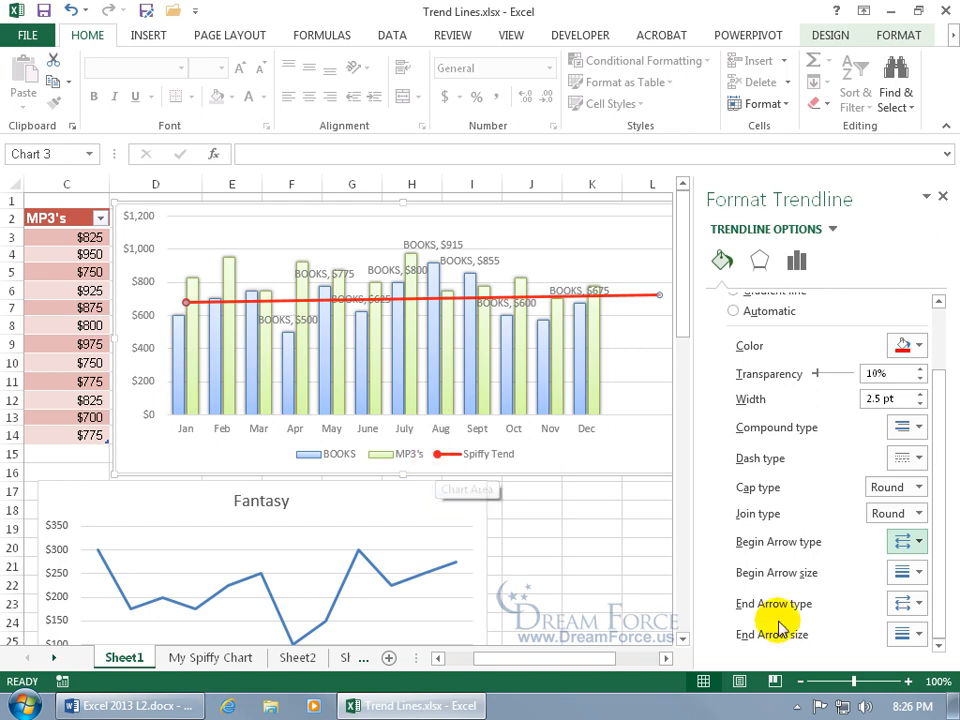
pyautogui.click(920, 604)
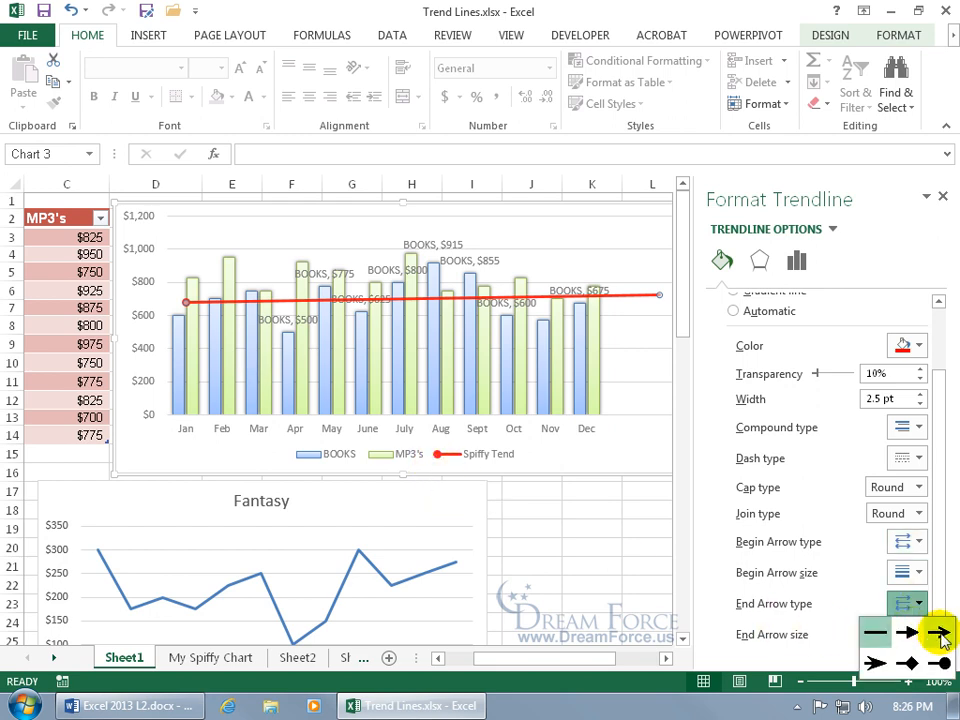
pyautogui.click(938, 632)
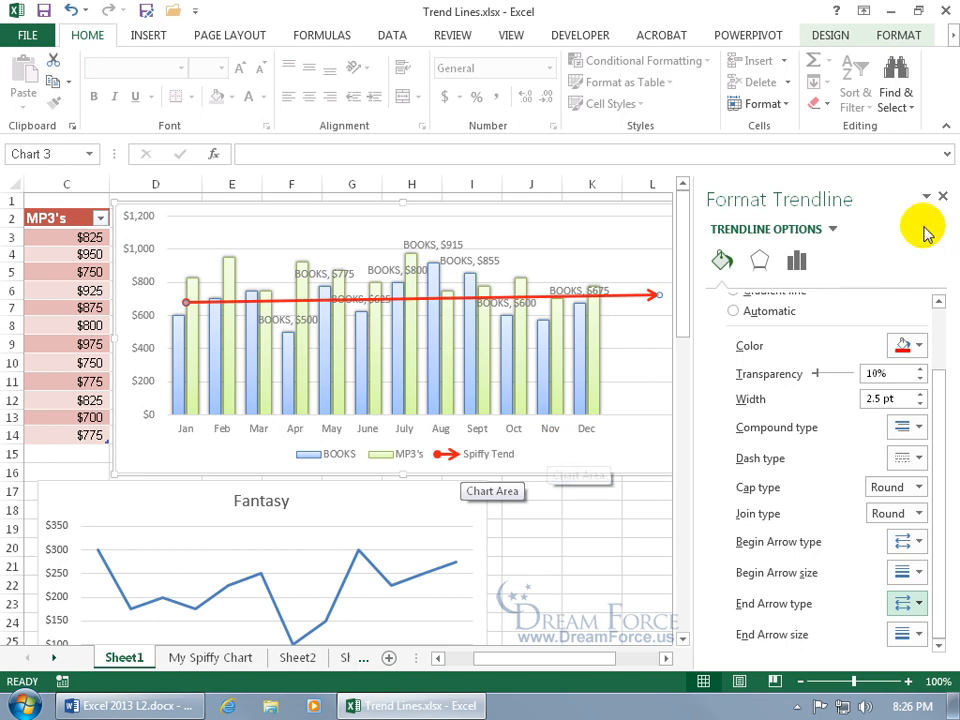
pyautogui.click(942, 196)
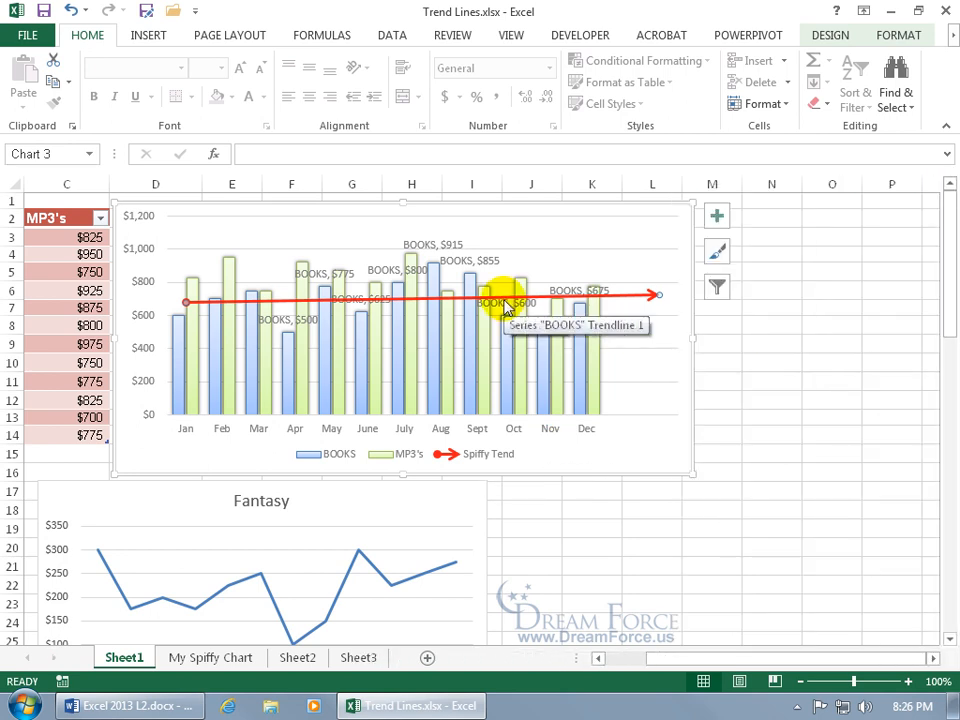
# Step: Delete the BOOKS trendline from the chart and undo the deletion
pyautogui.press('Delete')
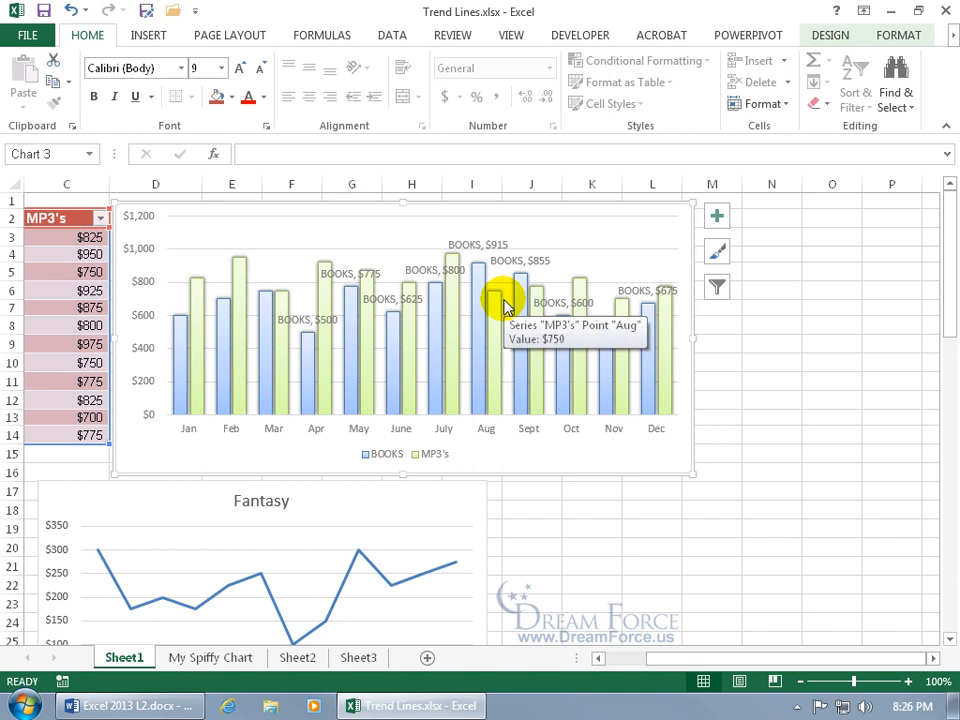
pyautogui.click(70, 10)
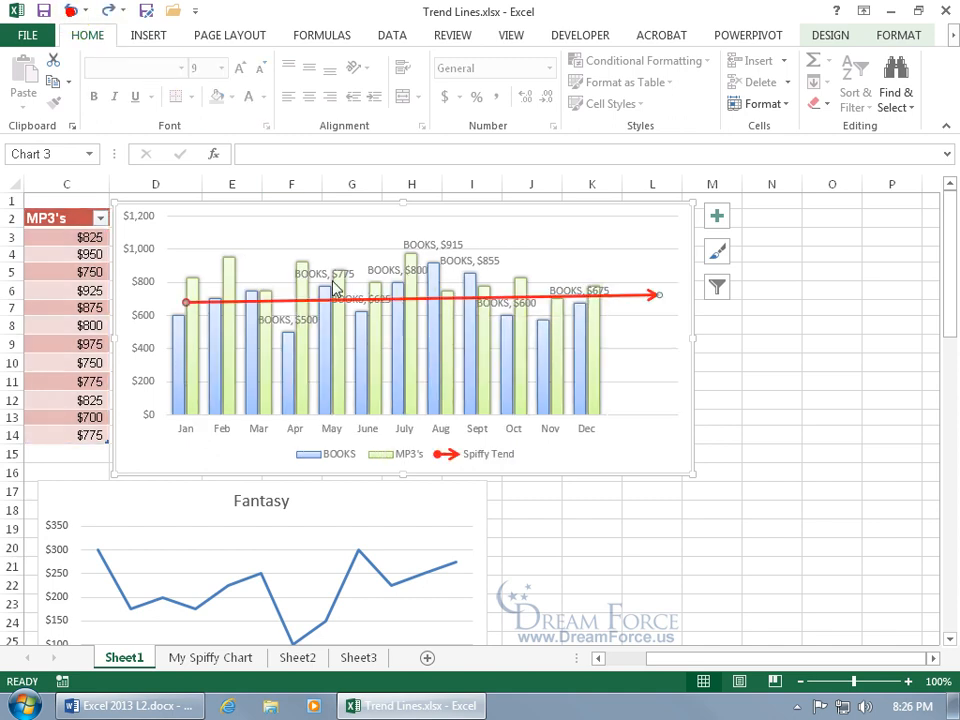
# Step: Select different parts of the column chart, including the horizontal axis, the MP3's October column and the plot area
pyautogui.click(897, 38)
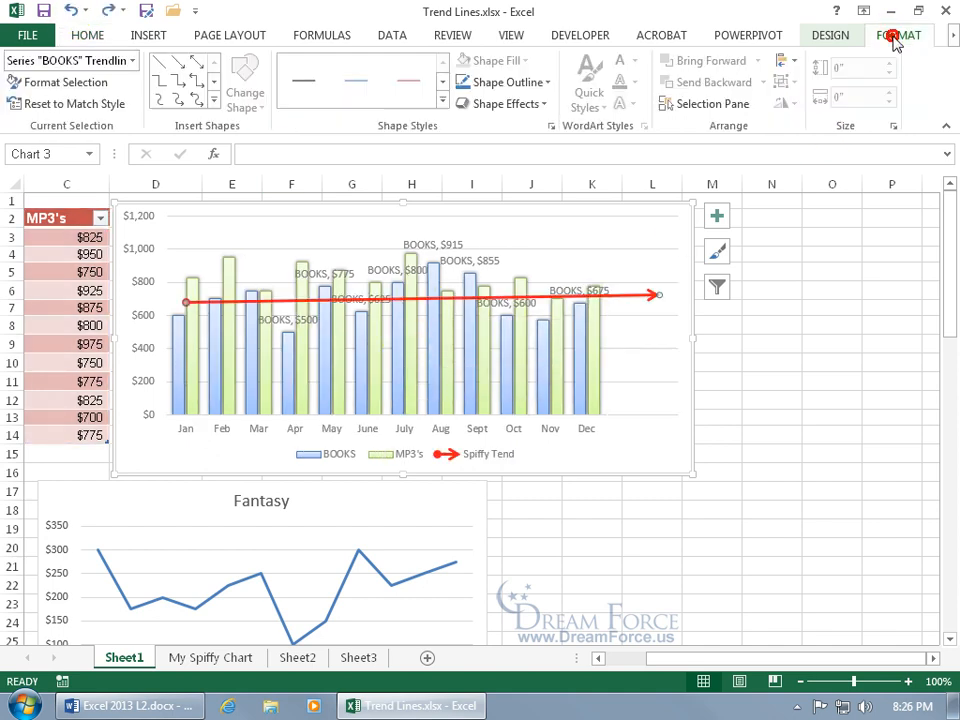
pyautogui.click(668, 420)
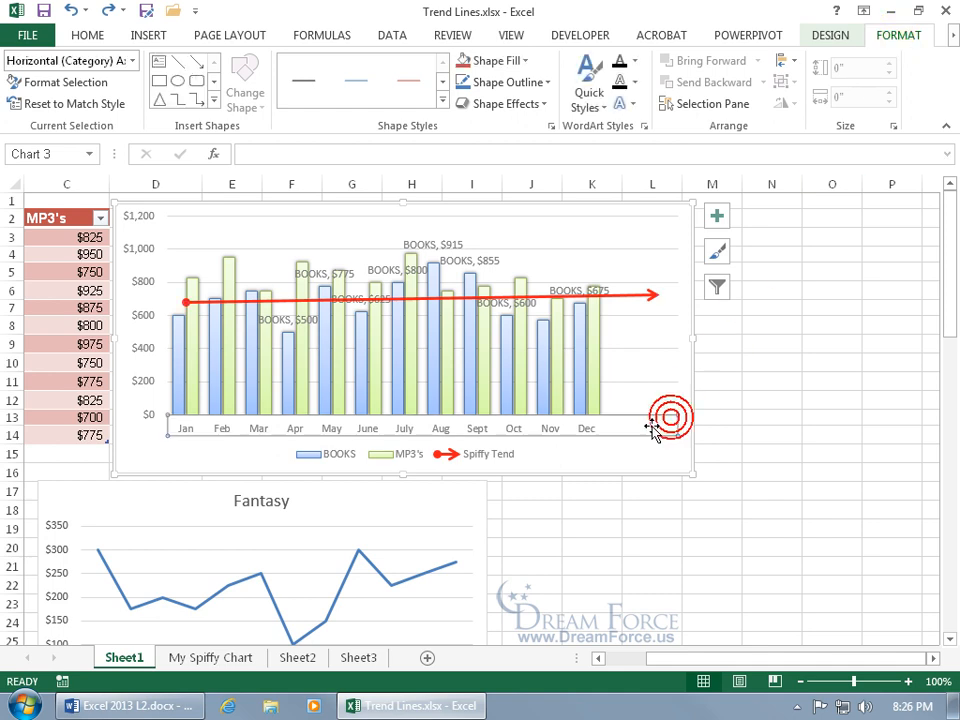
pyautogui.click(516, 300)
pyautogui.click(514, 320)
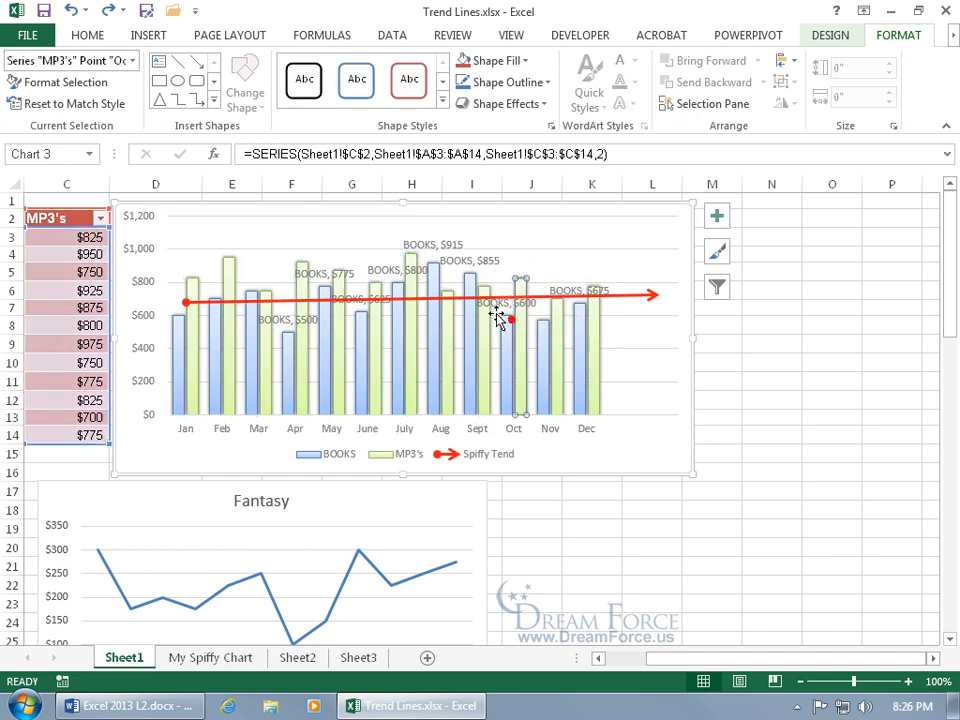
pyautogui.click(421, 321)
pyautogui.click(420, 318)
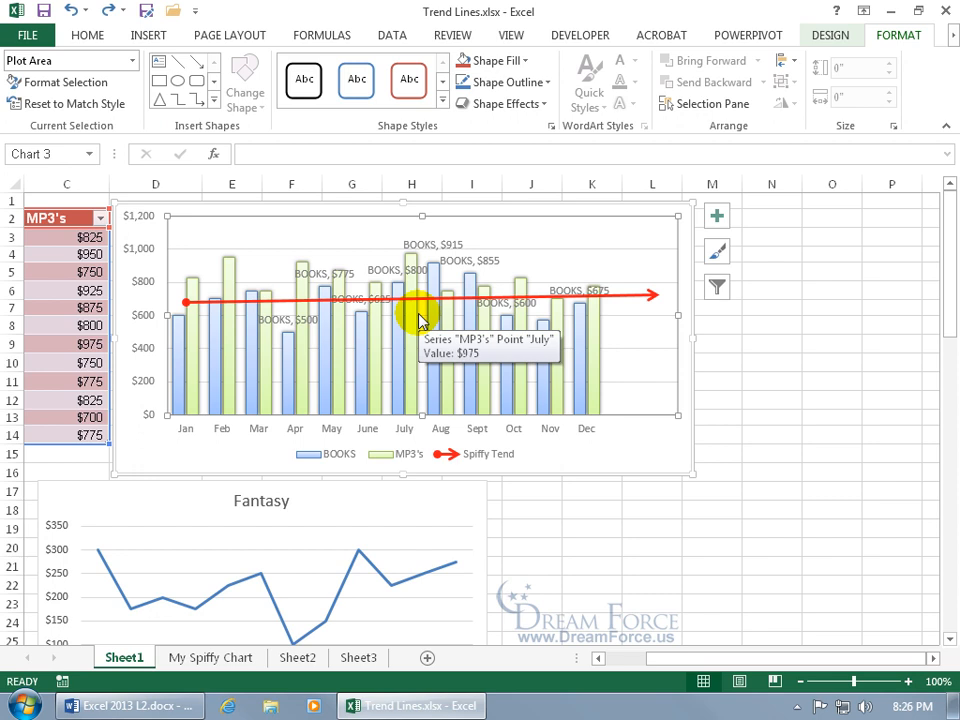
# Step: Select the chart element Series "BOOKS" Trendline 1, view its formatting options, and bring up the commands available for it
pyautogui.click(131, 62)
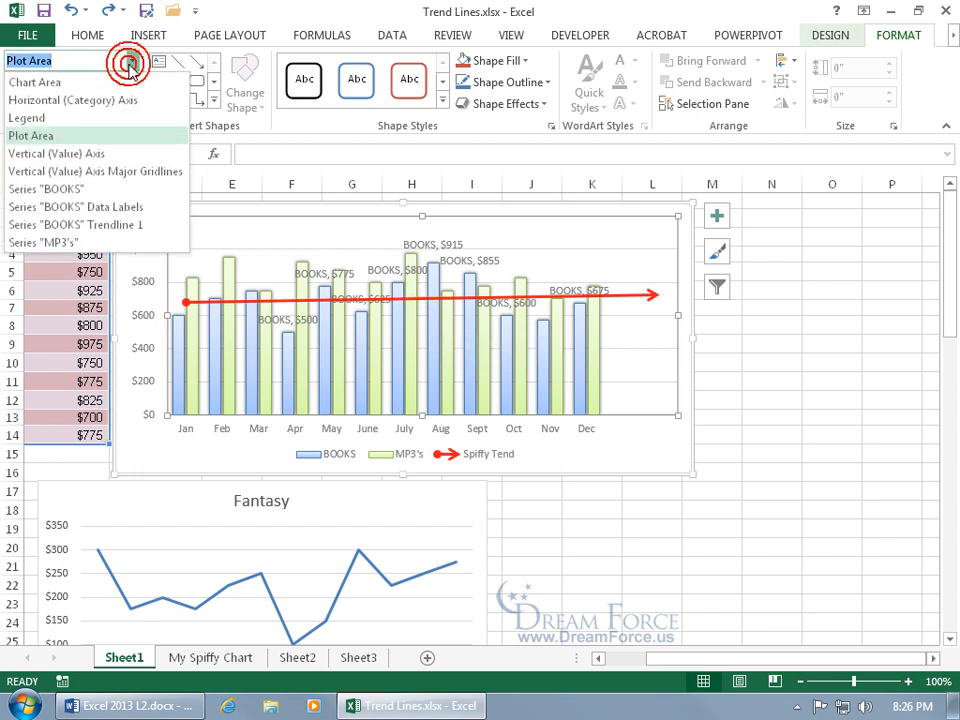
pyautogui.click(113, 226)
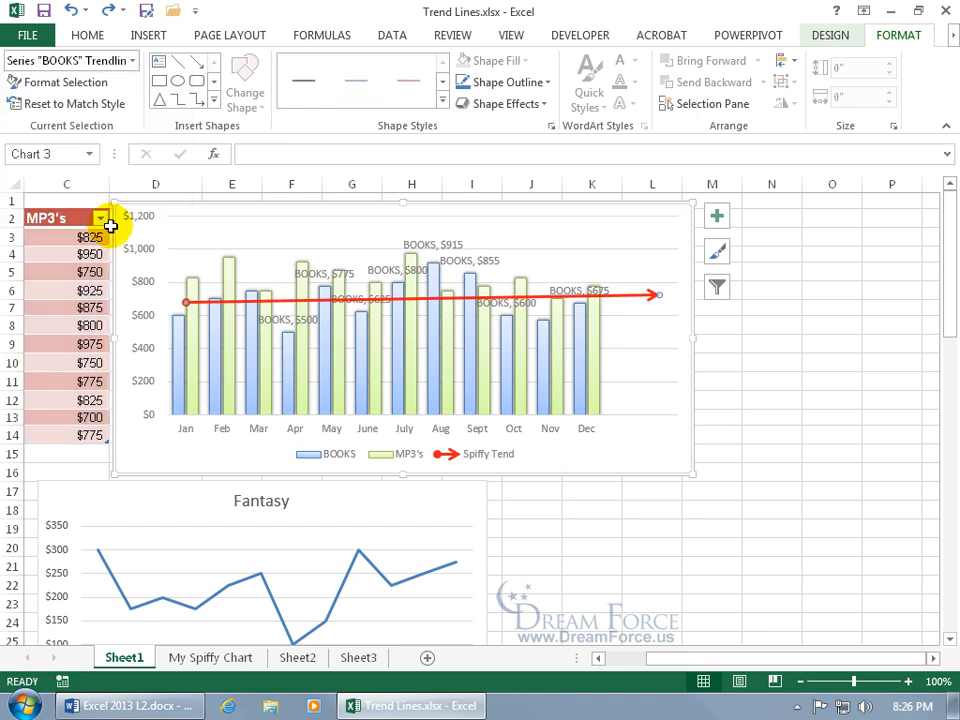
pyautogui.click(75, 88)
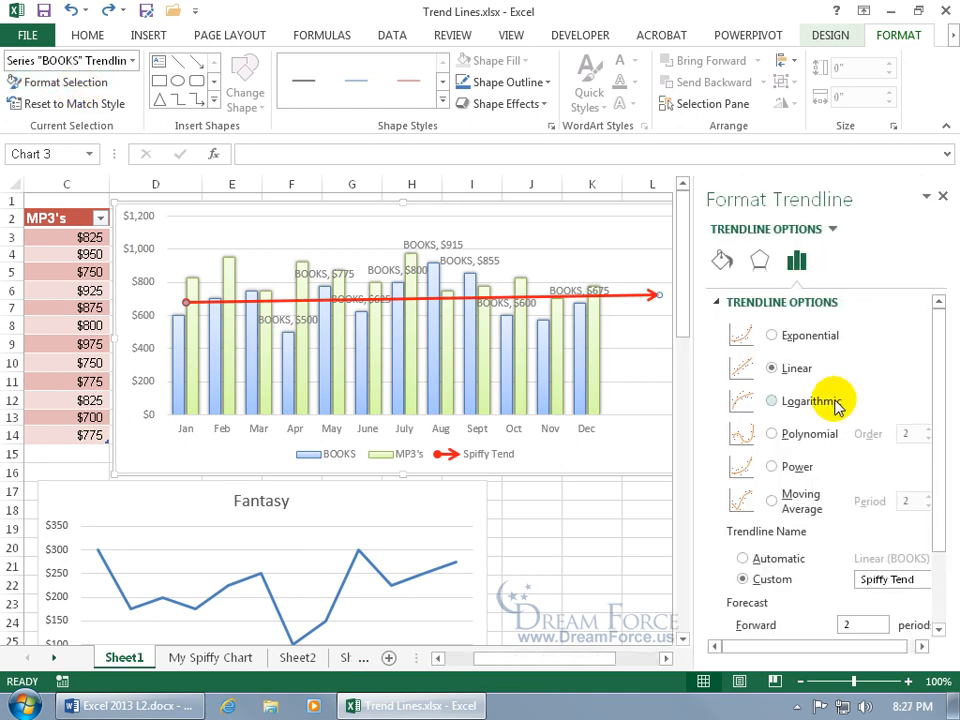
pyautogui.click(942, 196)
pyautogui.rightClick(527, 303)
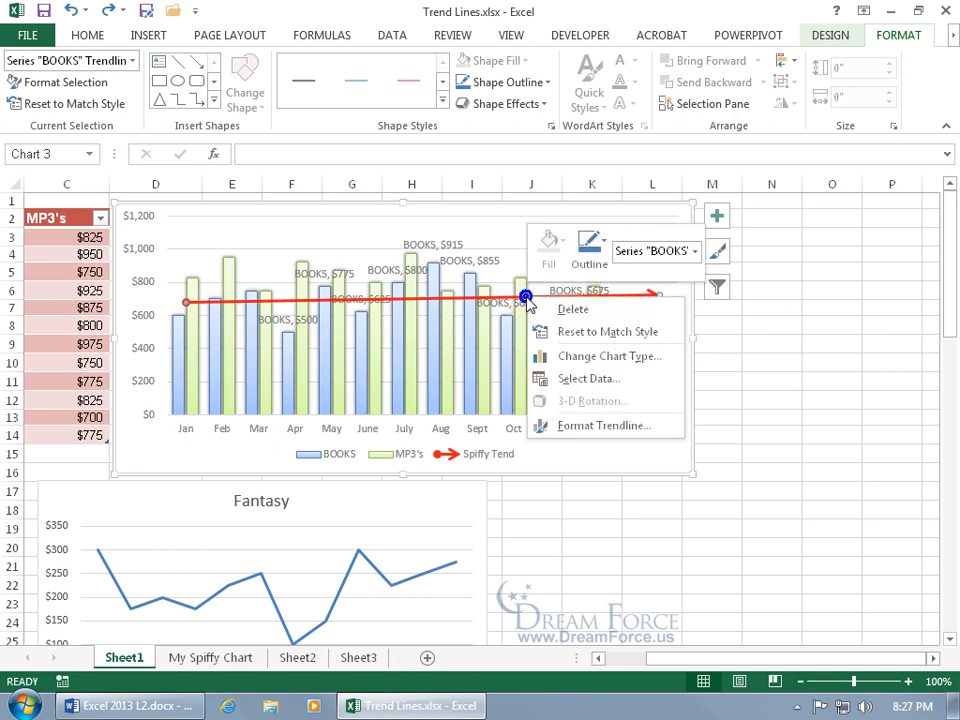
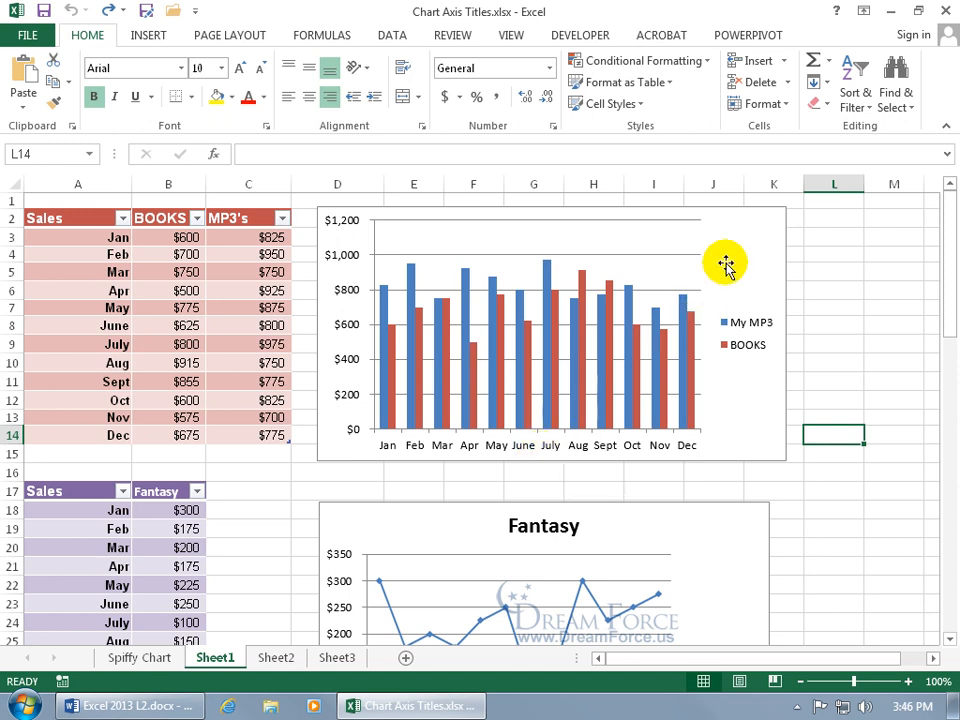
# Step: Add a title to the My MP3 and BOOKS column chart using More Title Options, and reposition it just above the plot area
pyautogui.click(727, 266)
pyautogui.click(811, 218)
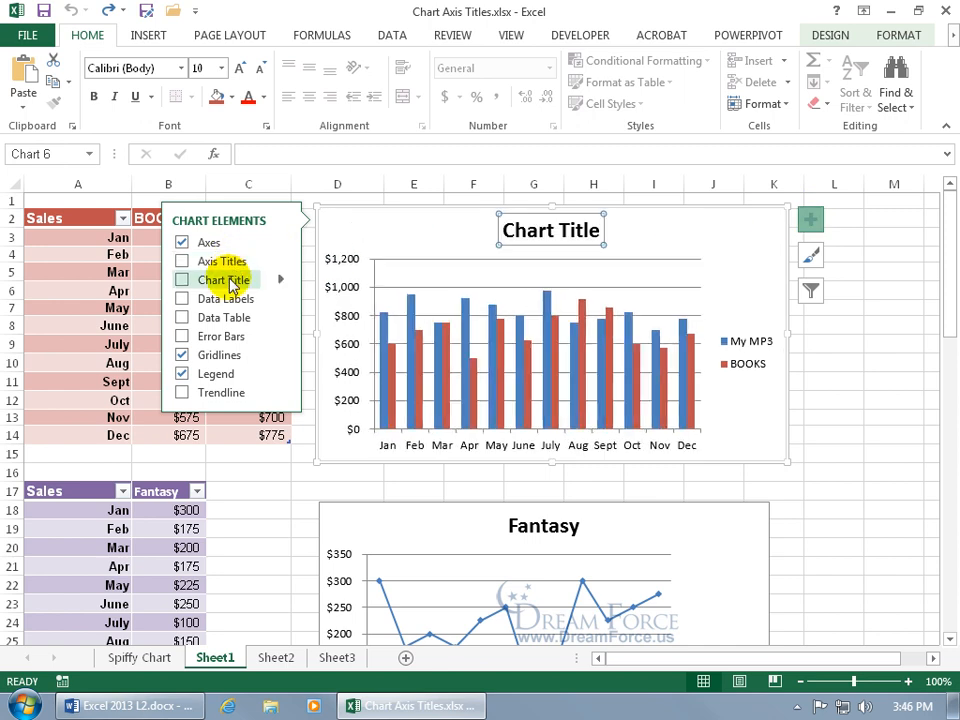
pyautogui.click(838, 36)
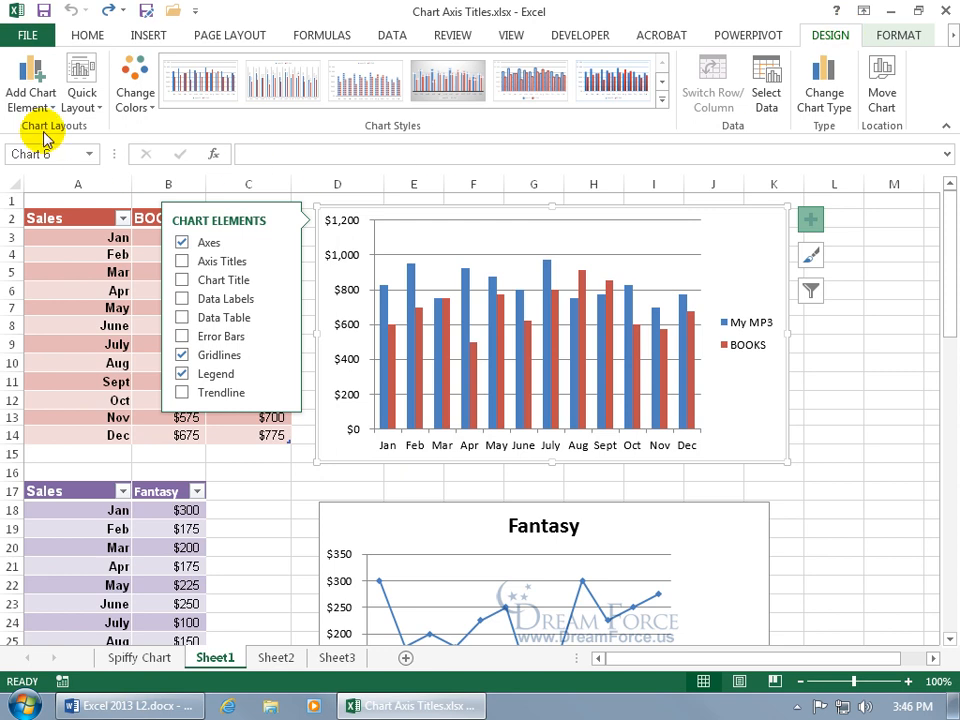
pyautogui.click(30, 95)
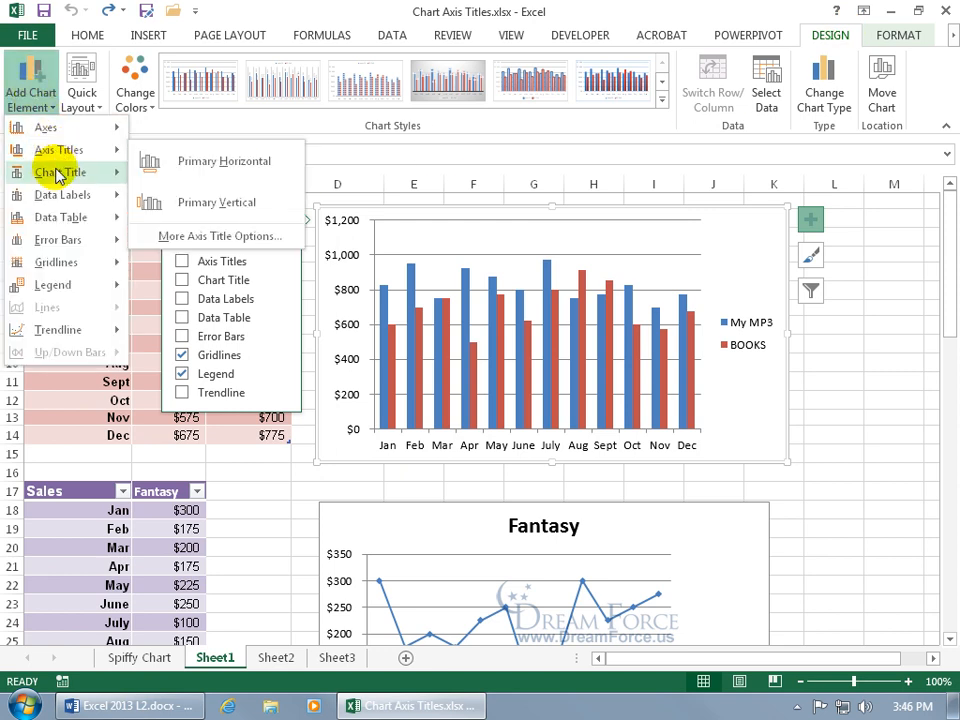
pyautogui.moveTo(57, 175)
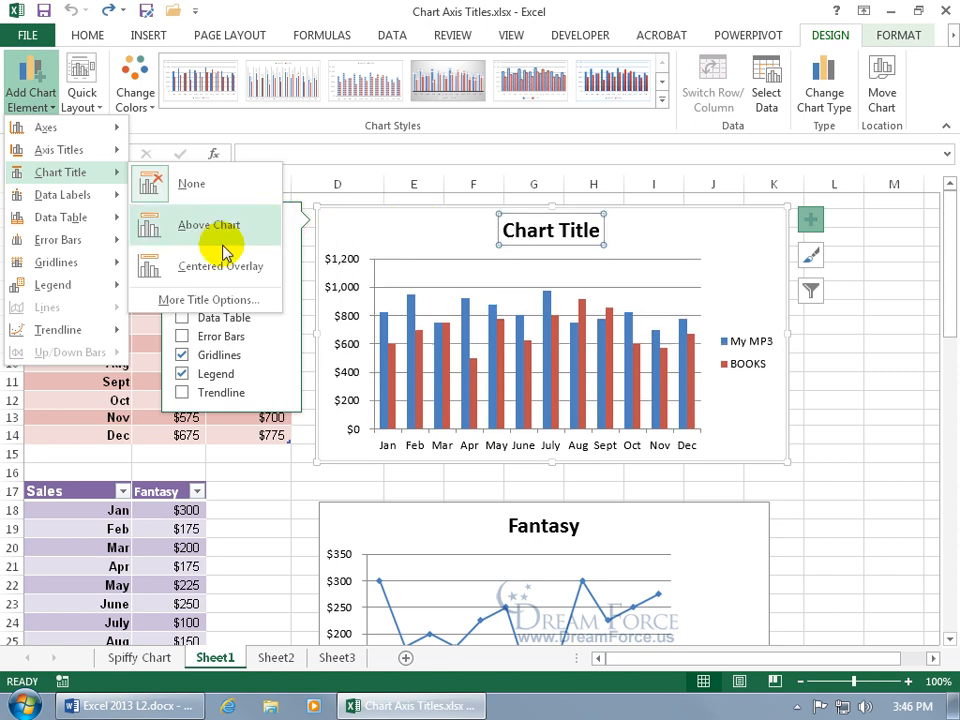
pyautogui.click(220, 299)
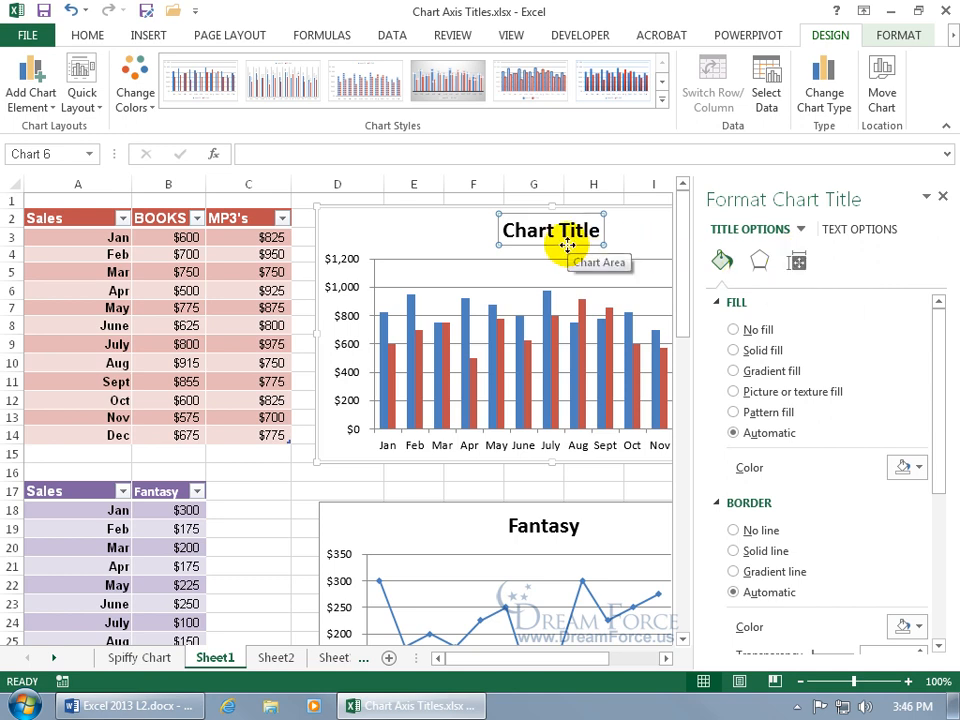
pyautogui.moveTo(567, 244); pyautogui.dragTo(567, 278)
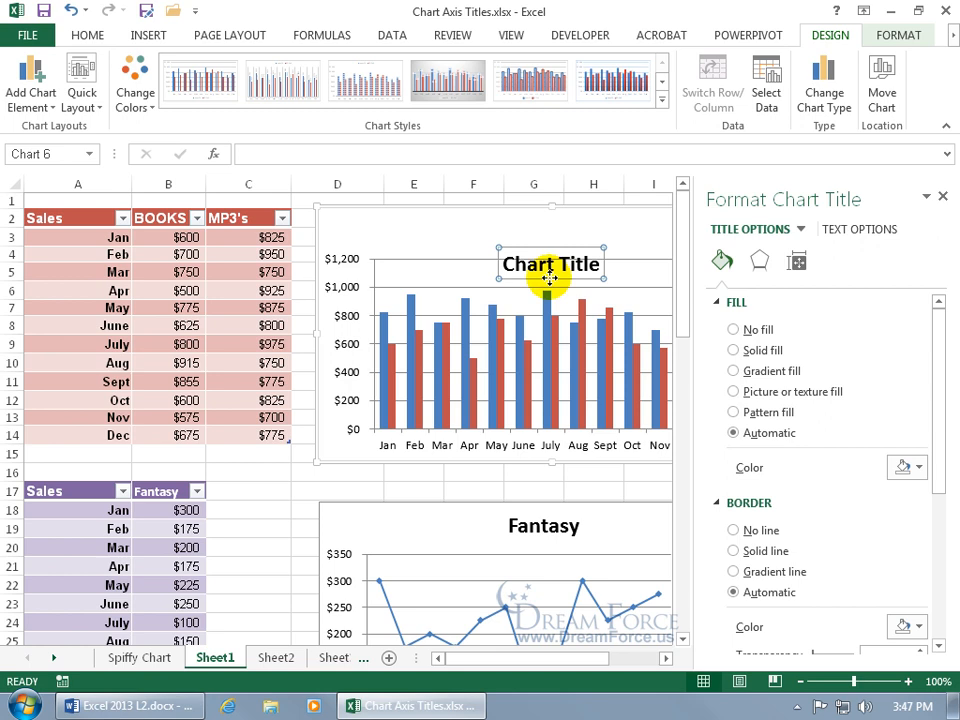
pyautogui.moveTo(550, 277); pyautogui.dragTo(560, 249)
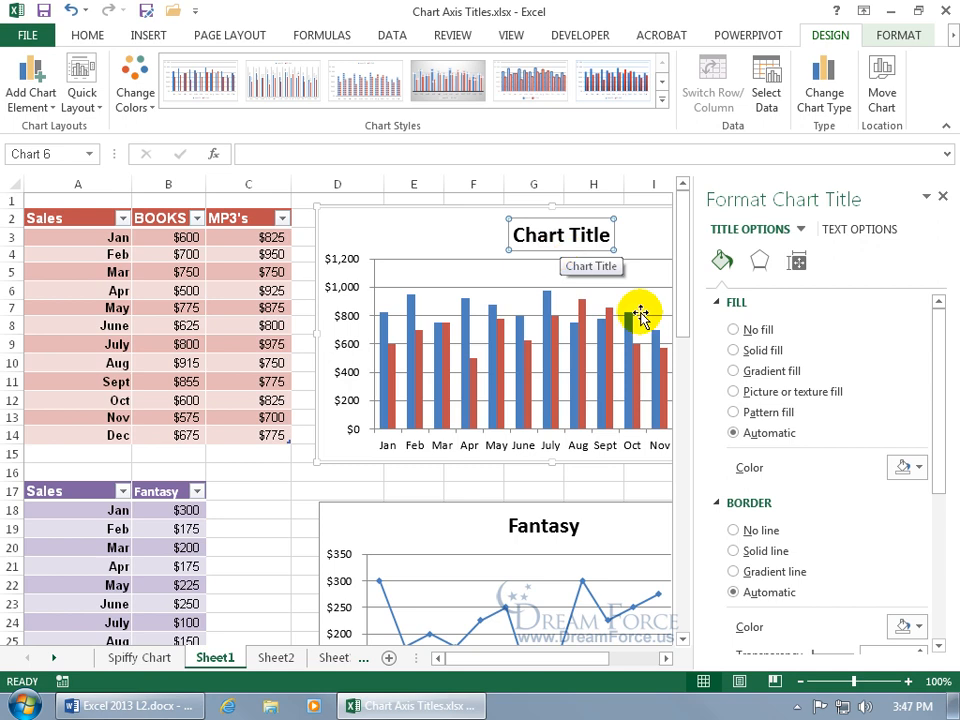
# Step: Give the chart title a solid black fill and white text
pyautogui.click(736, 351)
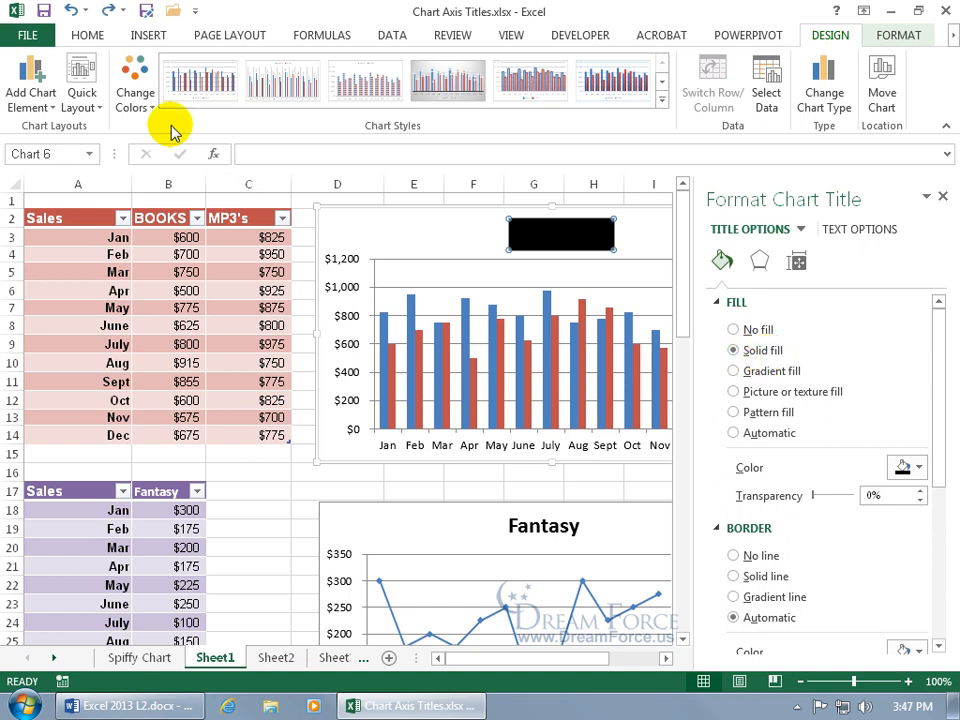
pyautogui.click(89, 37)
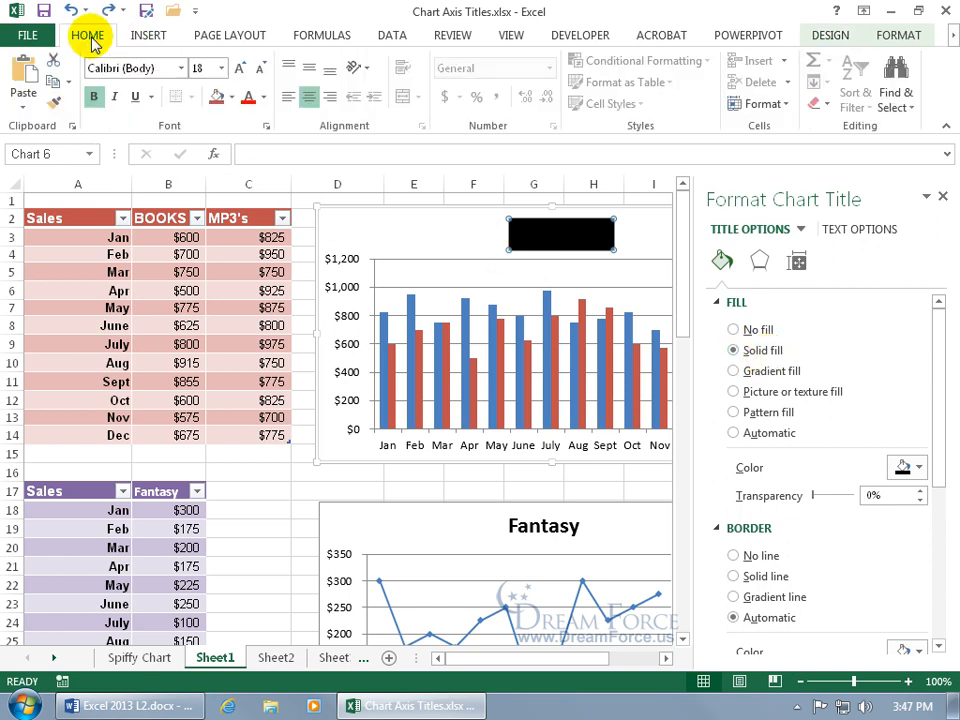
pyautogui.click(263, 97)
pyautogui.click(258, 161)
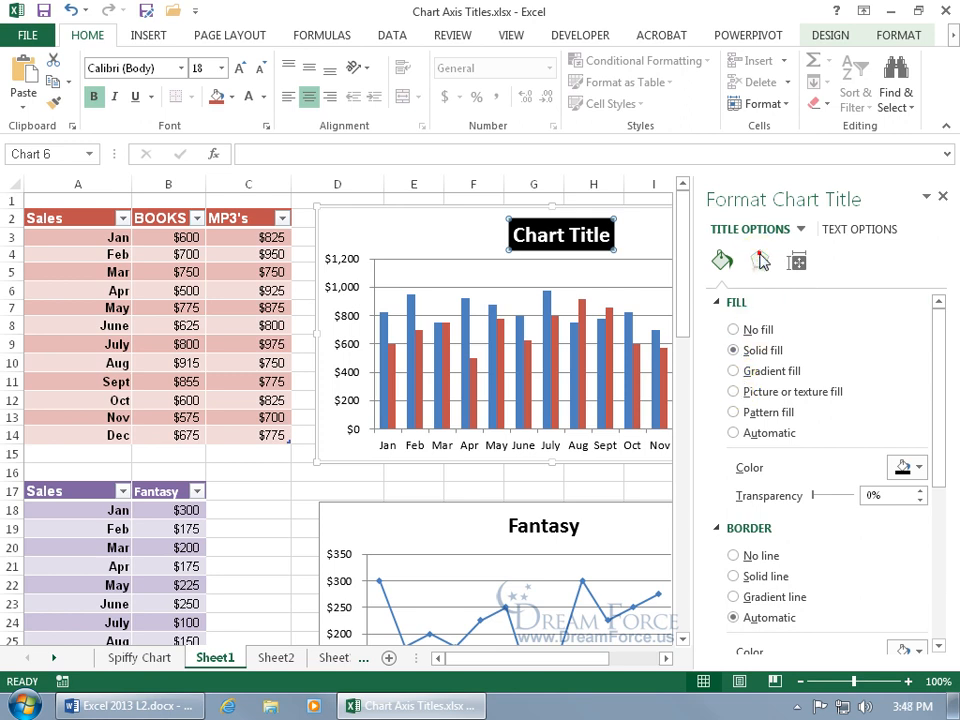
# Step: Apply the purple 18 pt glow preset to the chart title
pyautogui.click(759, 260)
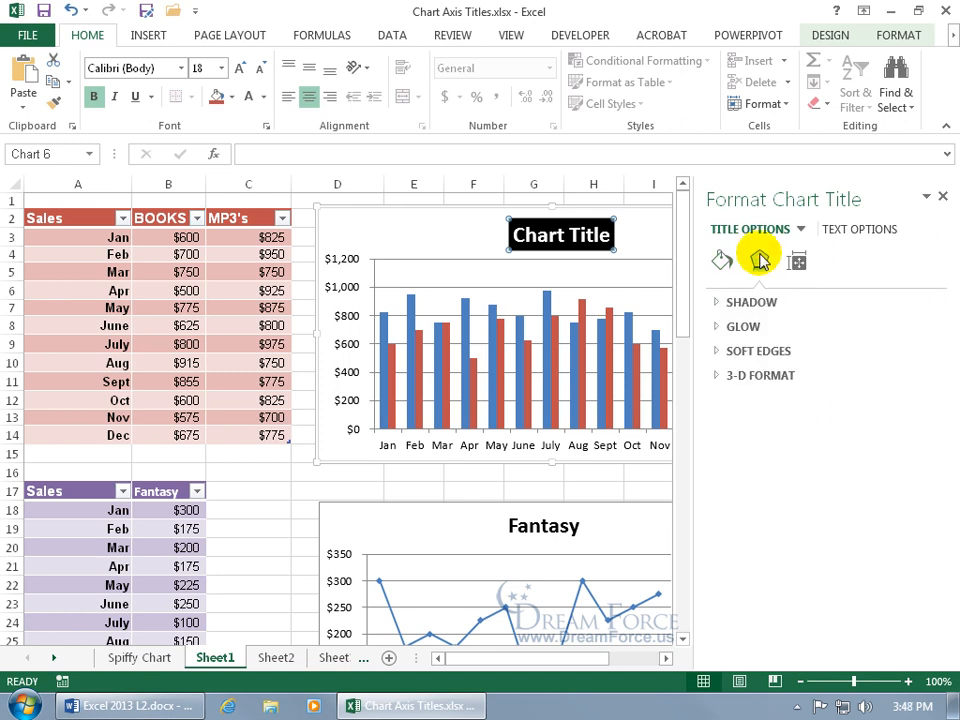
pyautogui.click(735, 326)
pyautogui.click(906, 352)
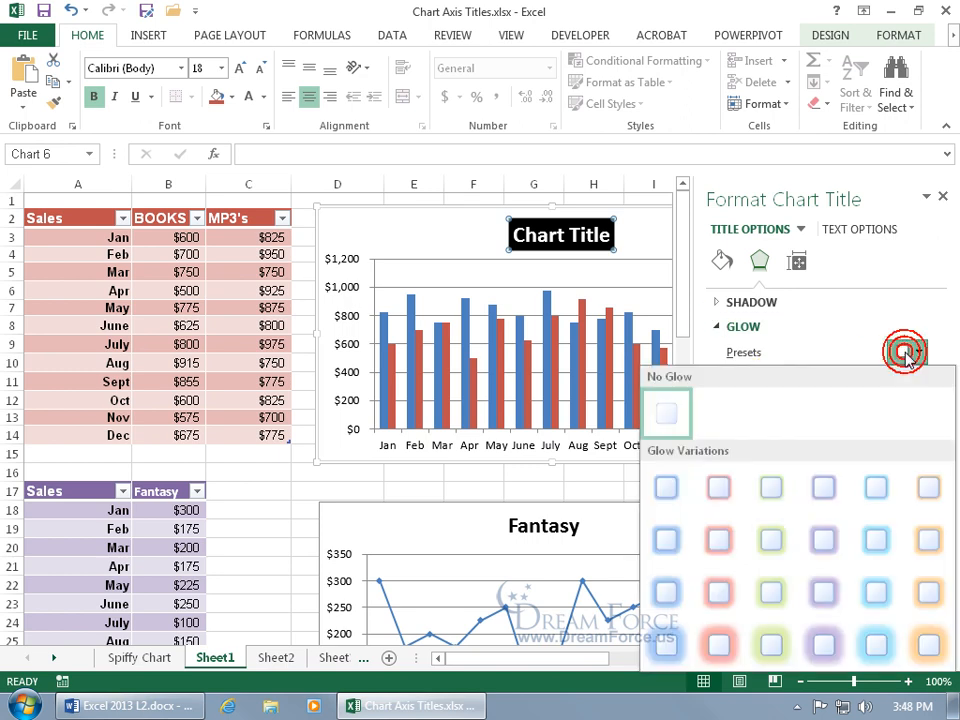
pyautogui.click(820, 648)
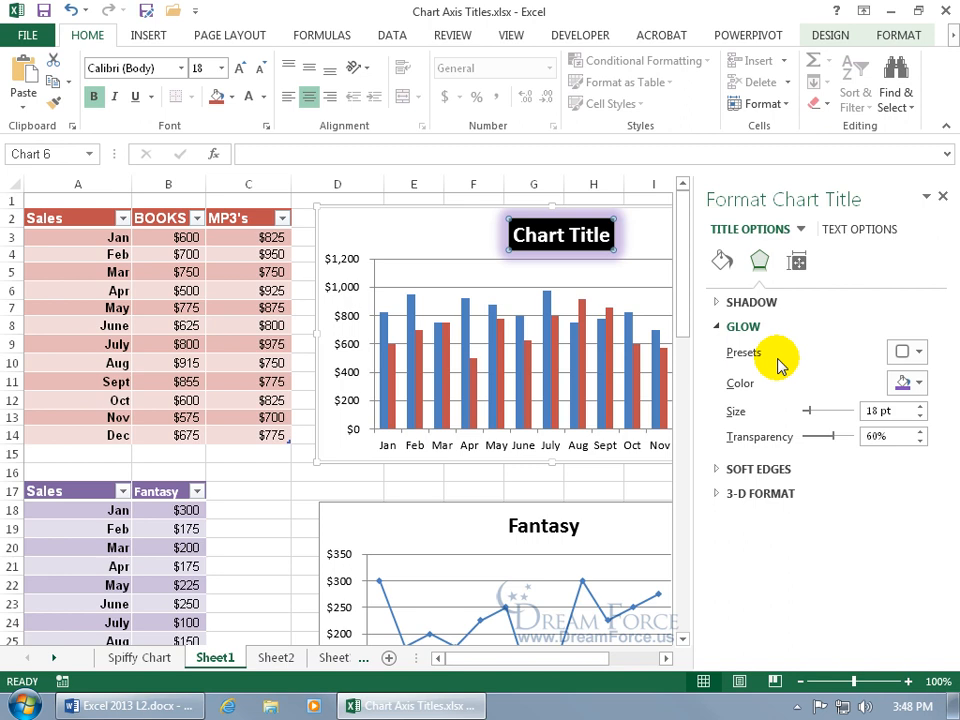
# Step: View the chart title's alignment settings, including the vertical alignment choices, and close the formatting options
pyautogui.click(797, 263)
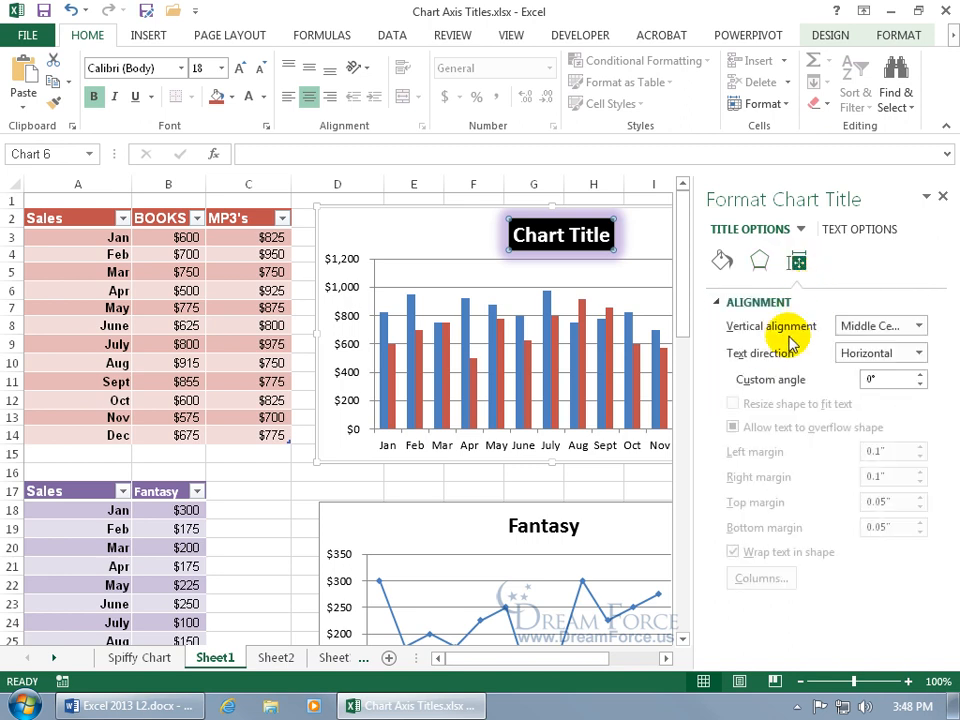
pyautogui.click(918, 327)
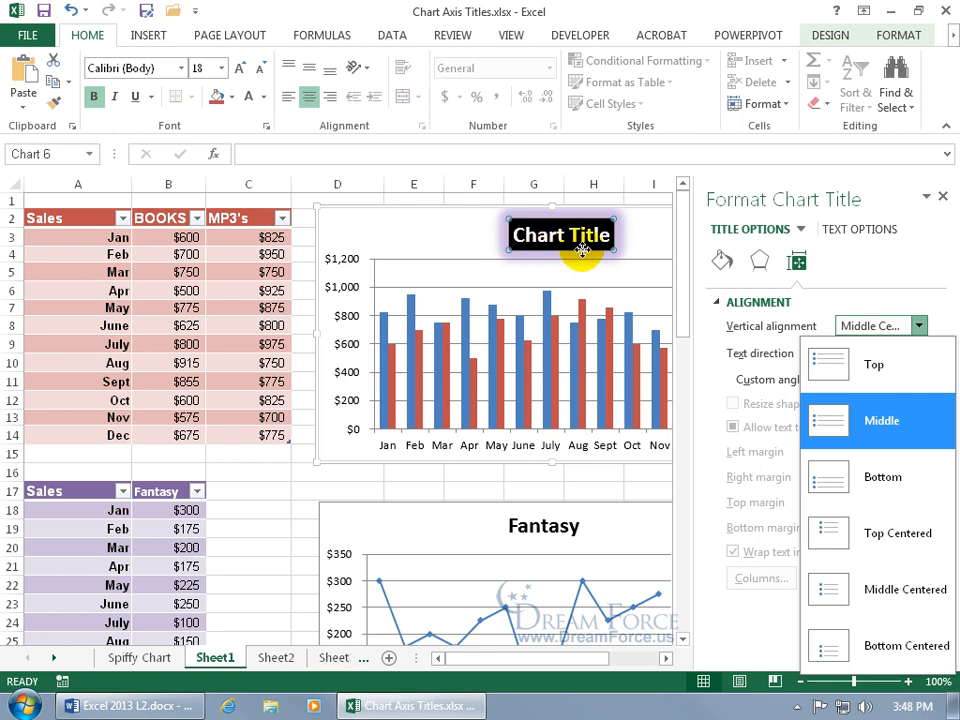
pyautogui.click(895, 273)
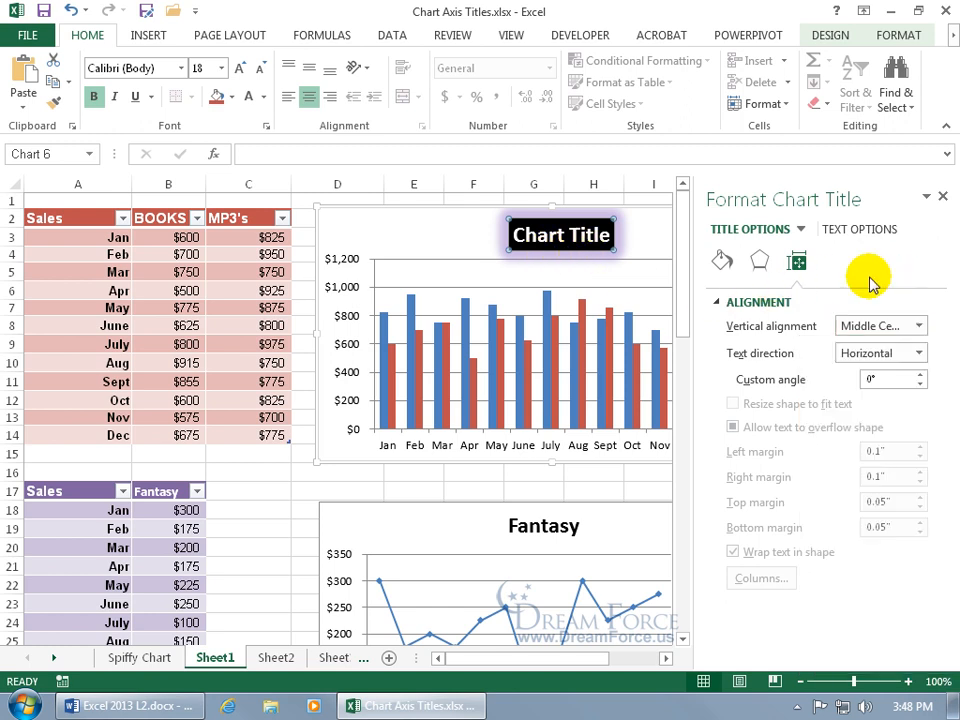
pyautogui.click(943, 197)
# Step: Add horizontal and vertical axis titles to the My MP3 and BOOKS chart, and view the axis title formatting options
pyautogui.click(810, 218)
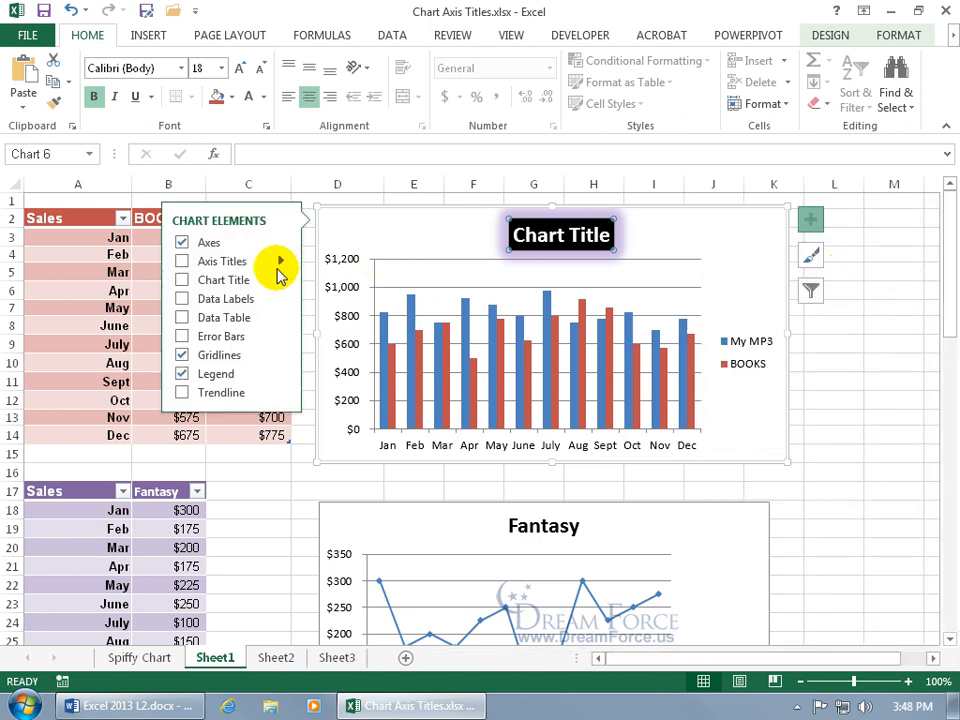
pyautogui.click(183, 262)
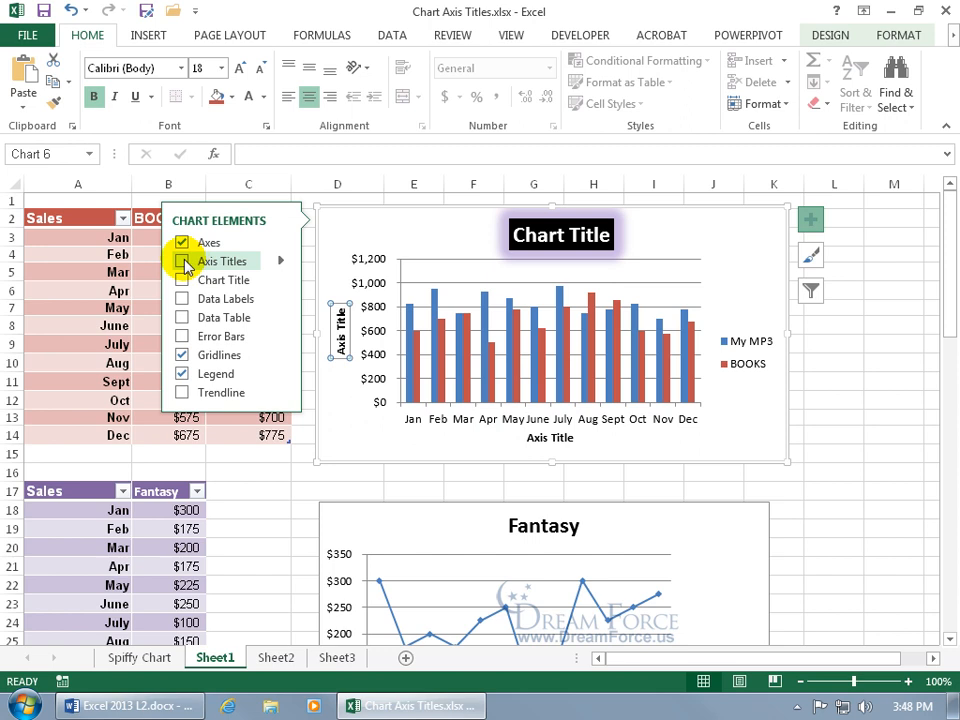
pyautogui.click(183, 262)
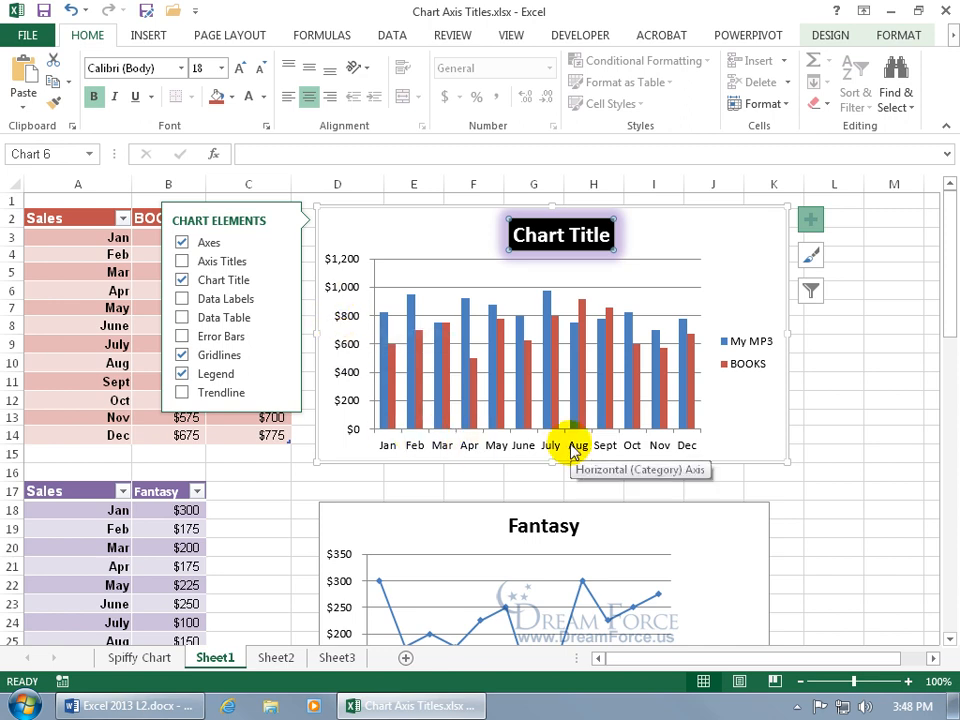
pyautogui.click(185, 262)
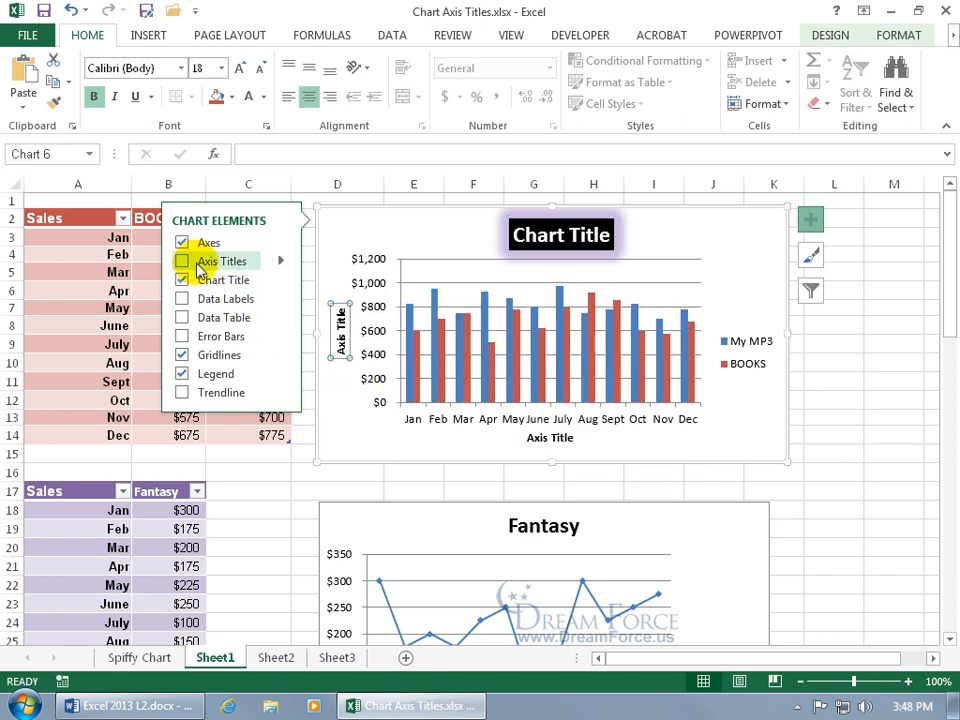
pyautogui.click(283, 263)
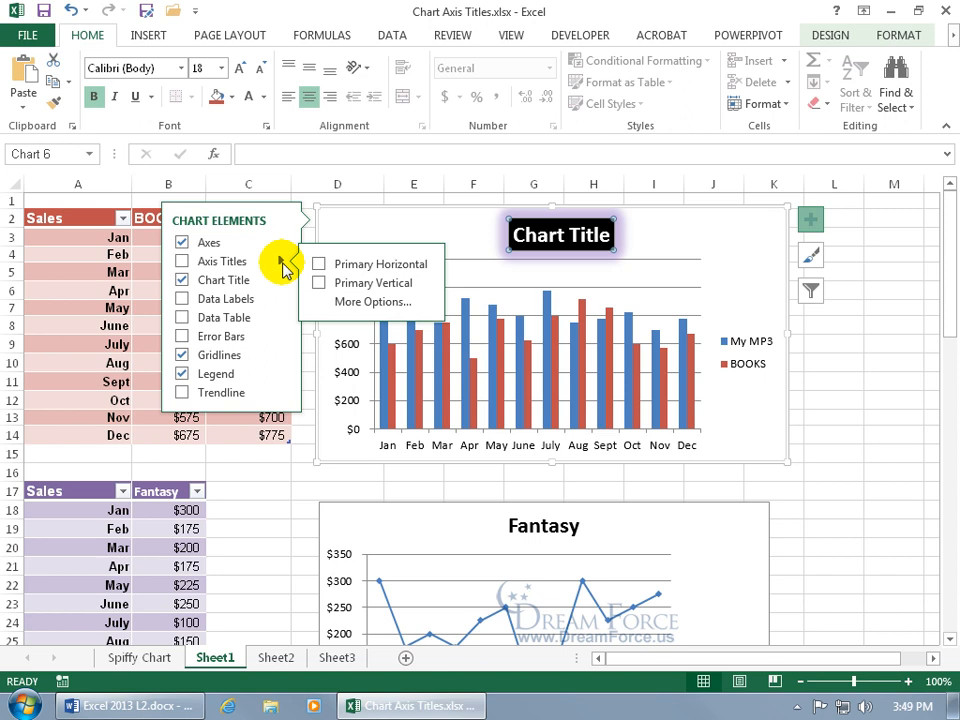
pyautogui.click(318, 265)
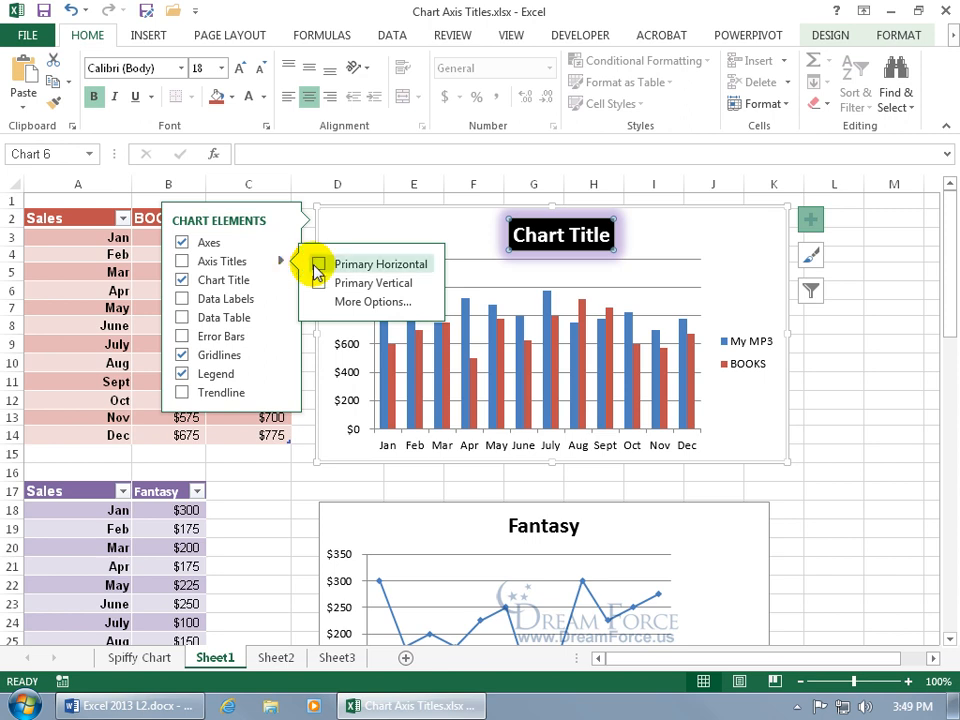
pyautogui.click(318, 283)
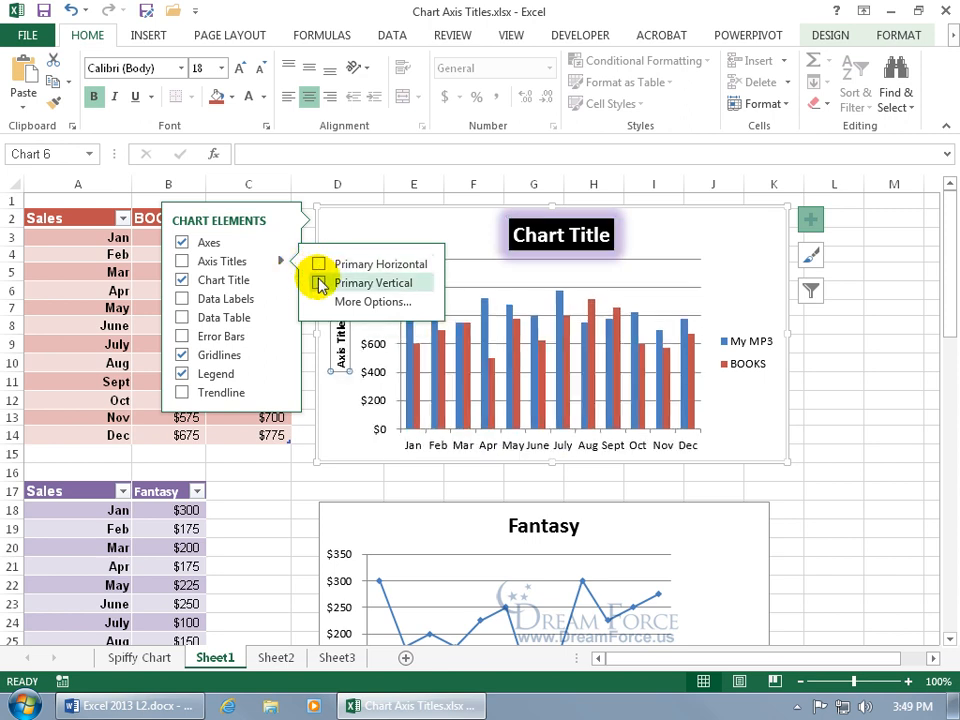
pyautogui.click(348, 303)
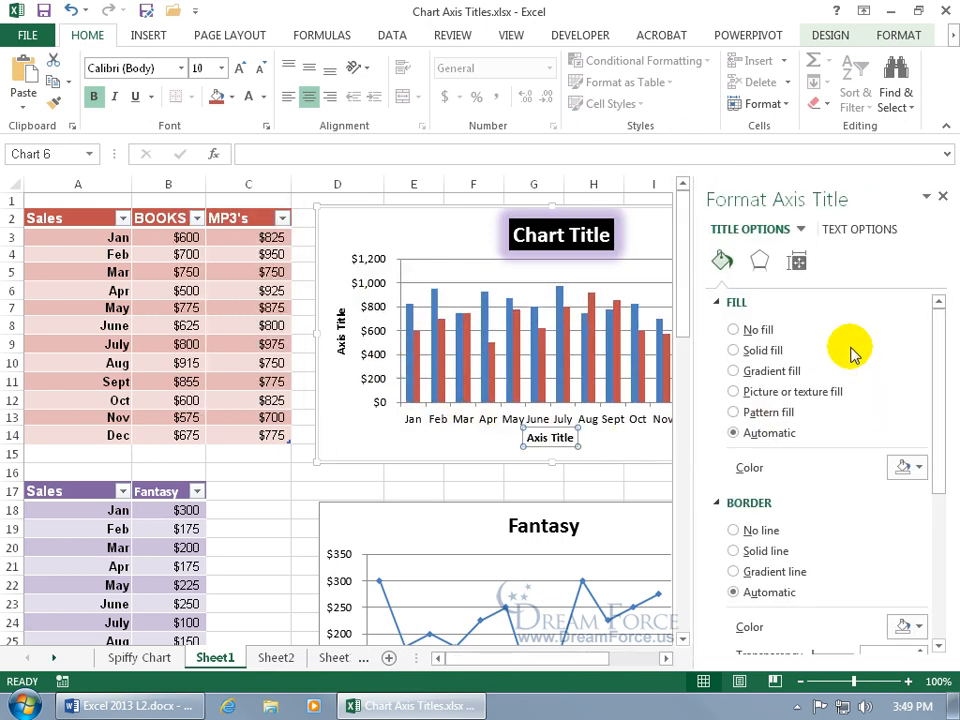
pyautogui.click(942, 196)
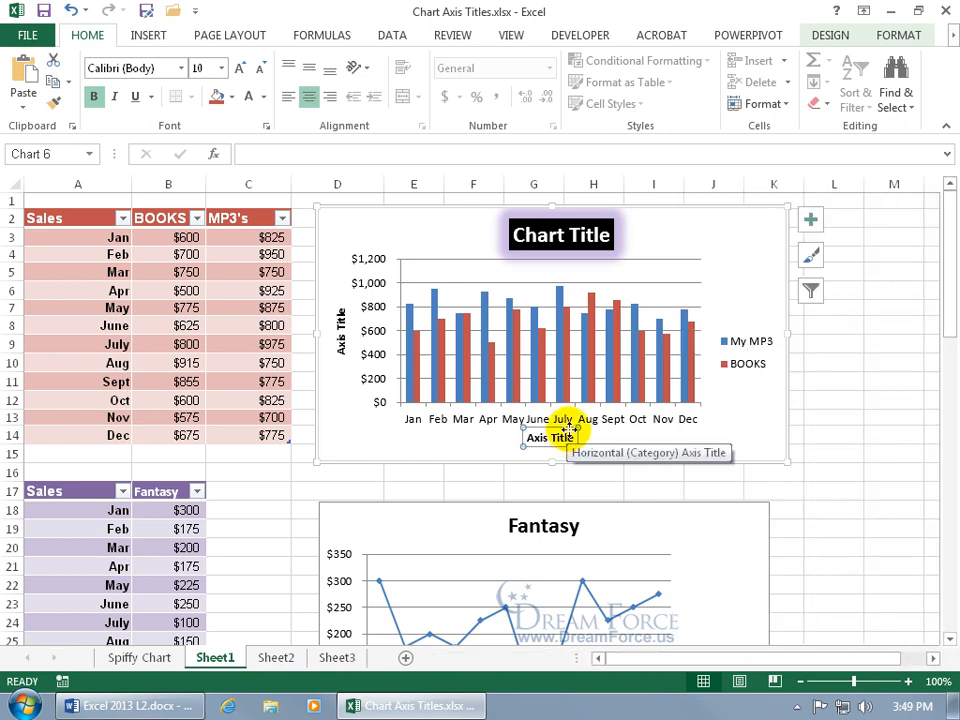
# Step: Remove the primary horizontal and primary vertical axis titles from the My MP3 and BOOKS chart
pyautogui.click(830, 36)
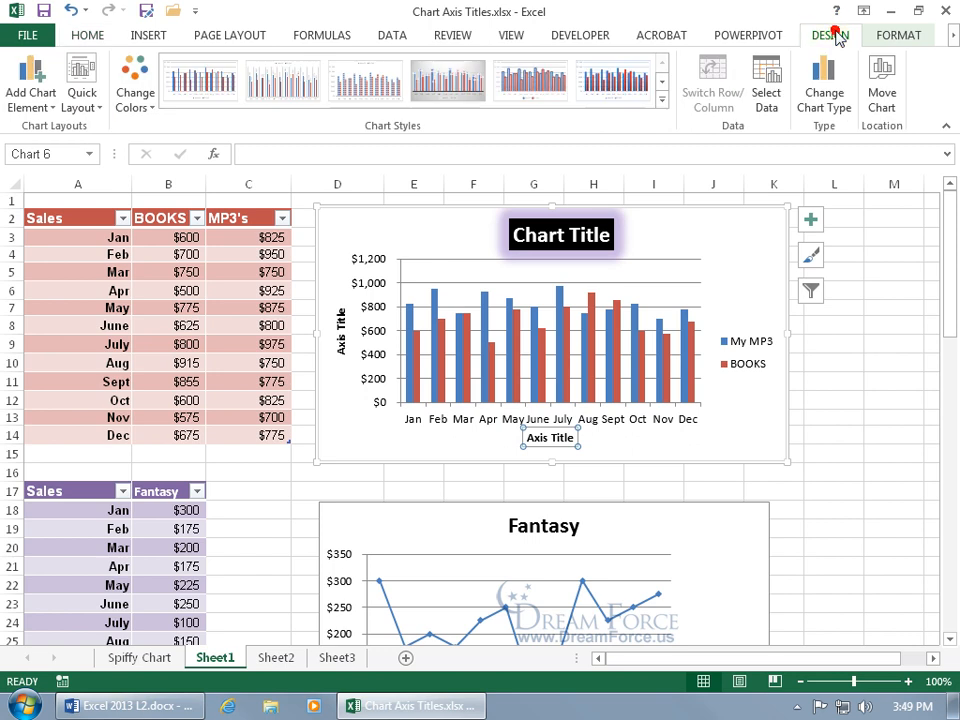
pyautogui.click(25, 90)
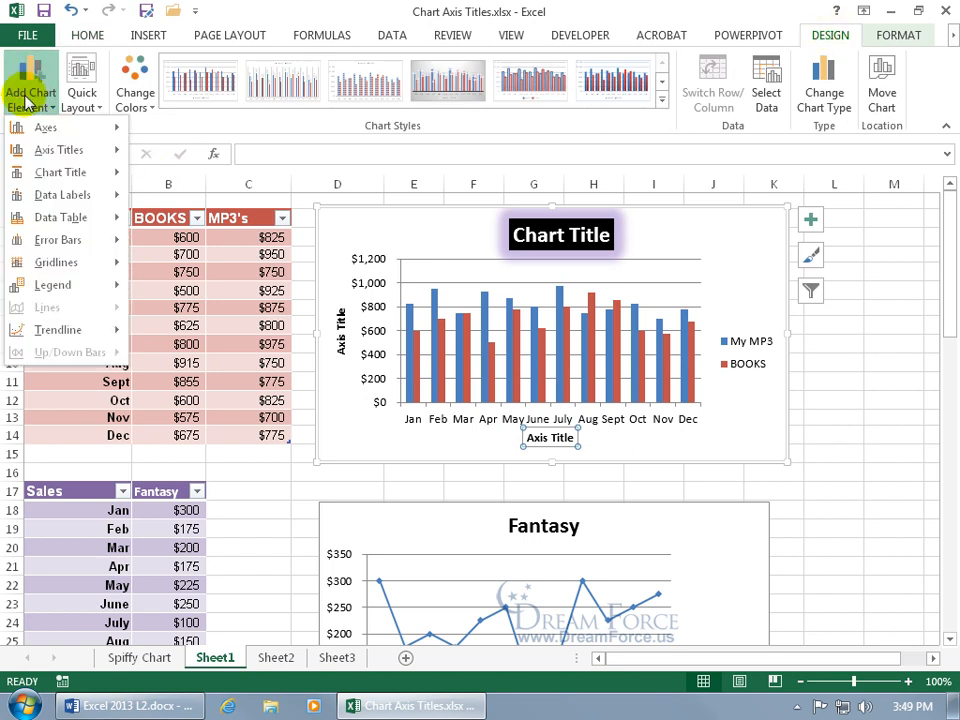
pyautogui.moveTo(45, 158)
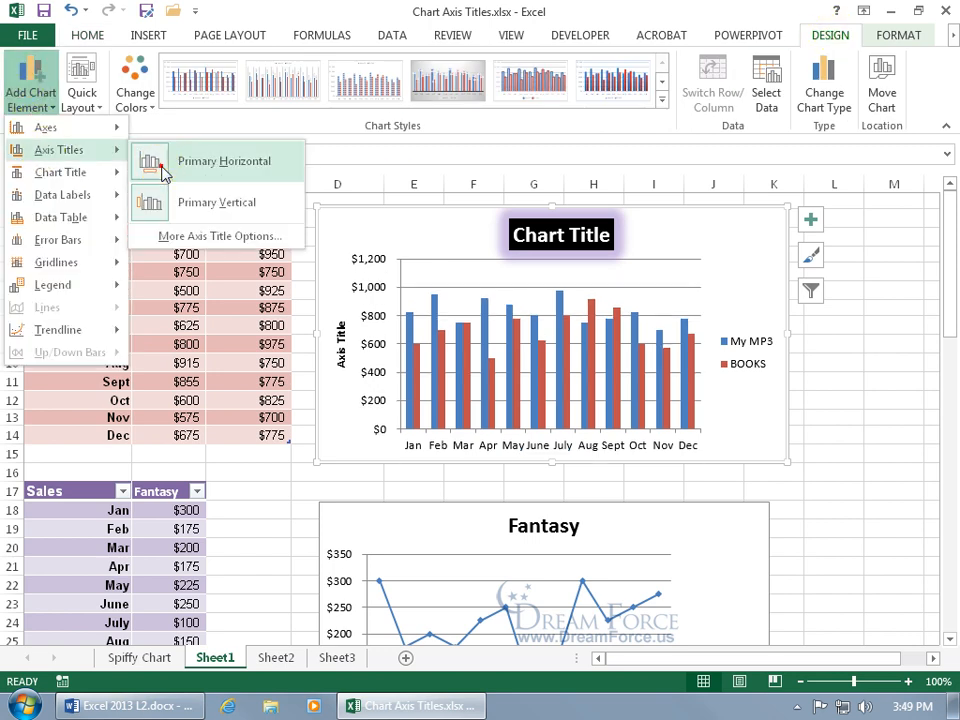
pyautogui.click(152, 164)
pyautogui.click(40, 108)
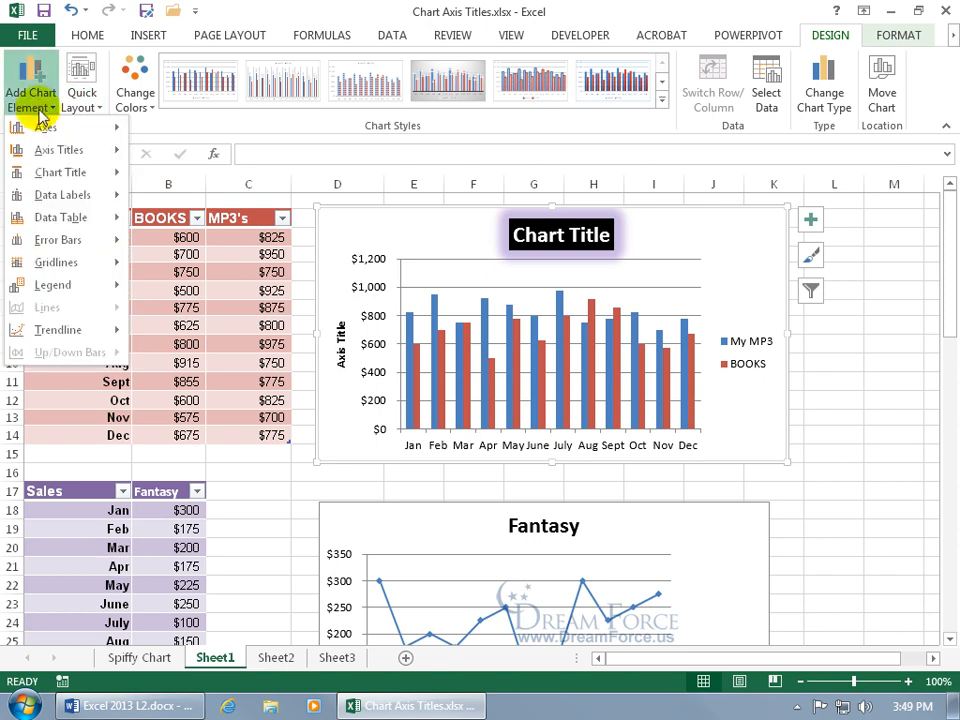
pyautogui.moveTo(45, 150)
pyautogui.click(157, 209)
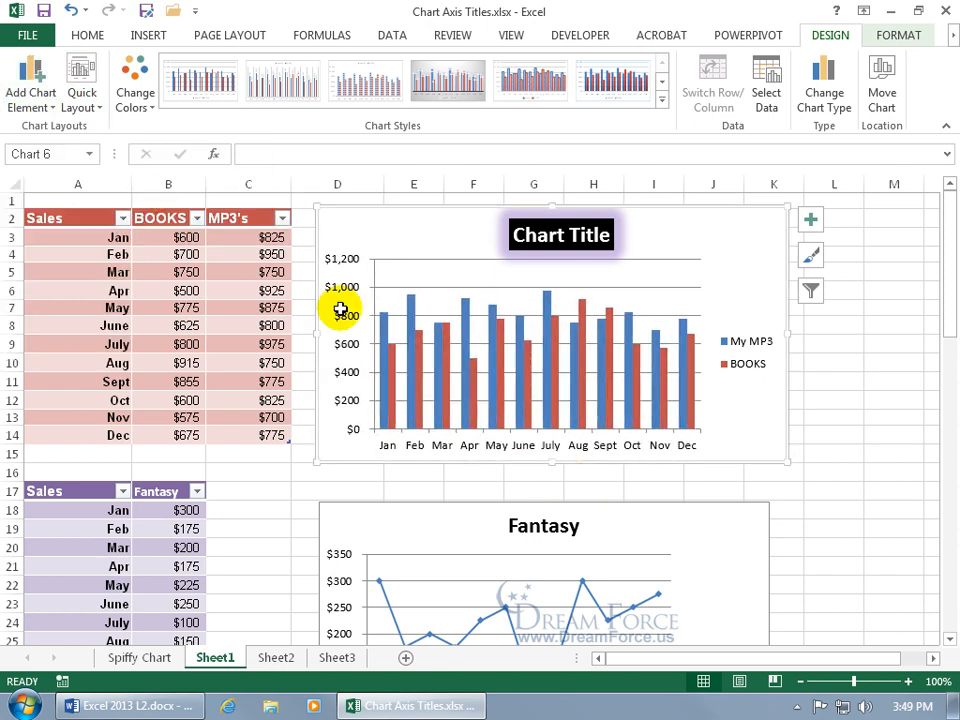
# Step: Undo the removal of the vertical axis title and delete that title directly in the chart
pyautogui.click(70, 11)
pyautogui.click(343, 365)
pyautogui.press('Delete')
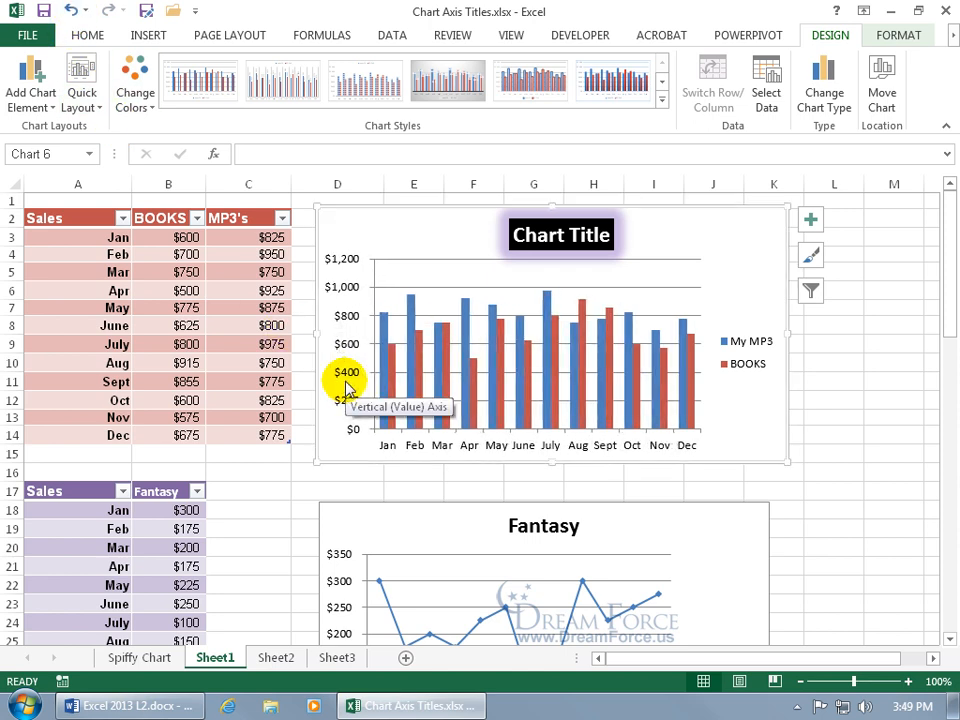
# Step: Add axis titles to the My MP3 and BOOKS chart and change the vertical one to "Millions of Dollars"
pyautogui.click(810, 220)
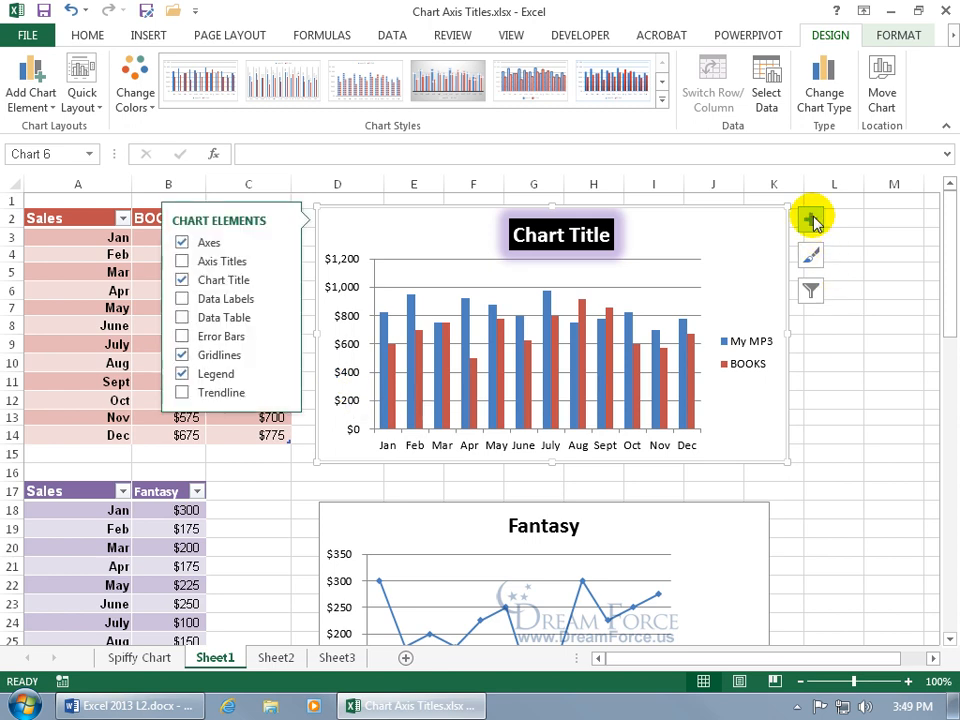
pyautogui.click(186, 262)
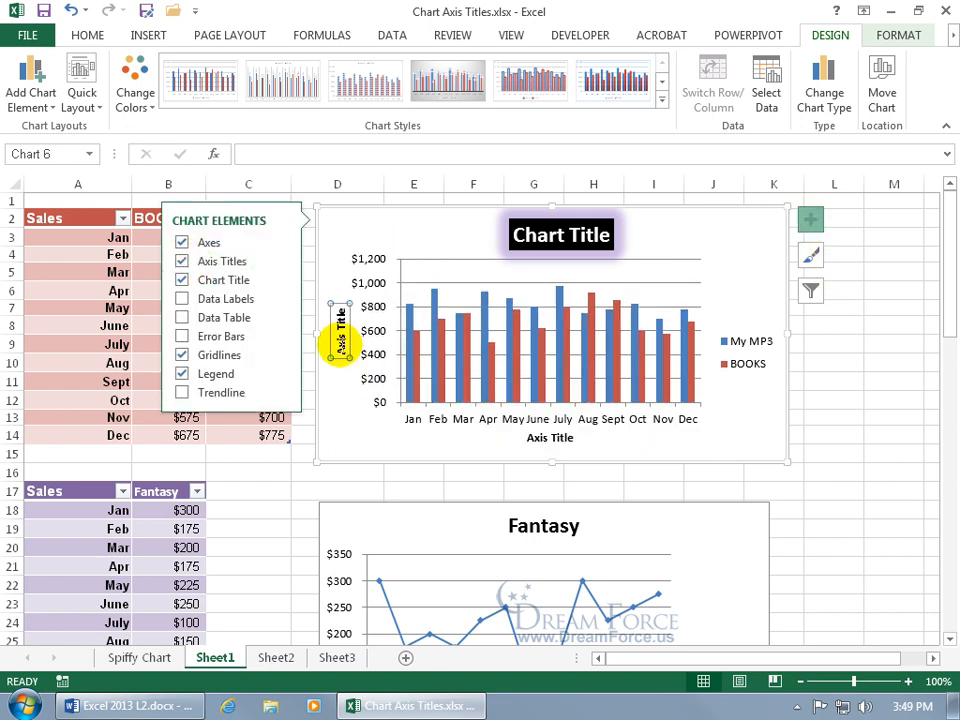
pyautogui.click(340, 340)
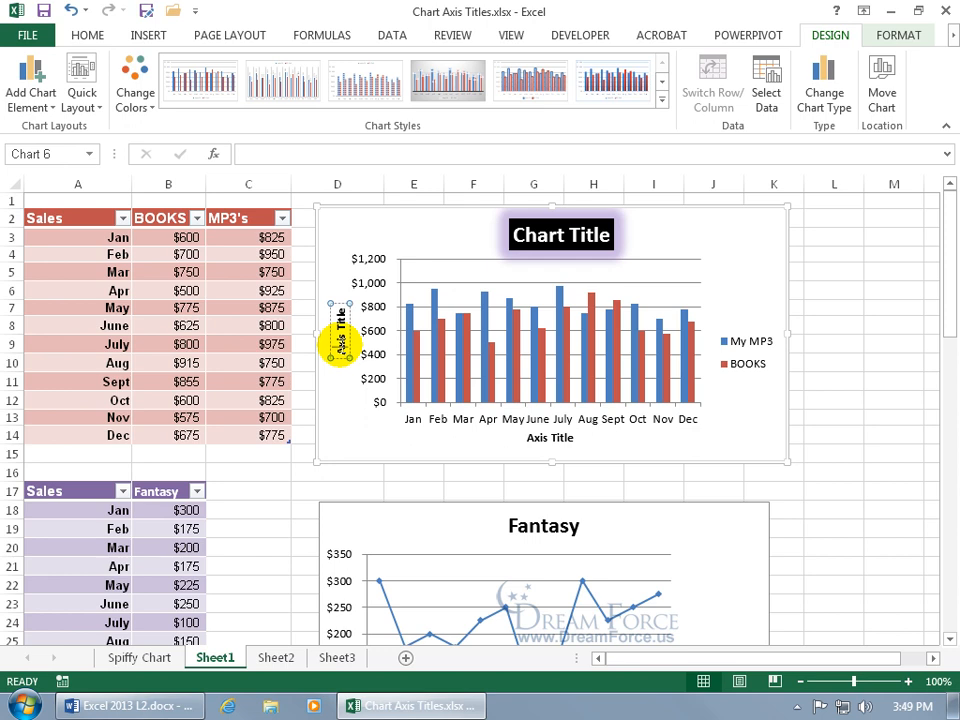
pyautogui.tripleClick(343, 341)
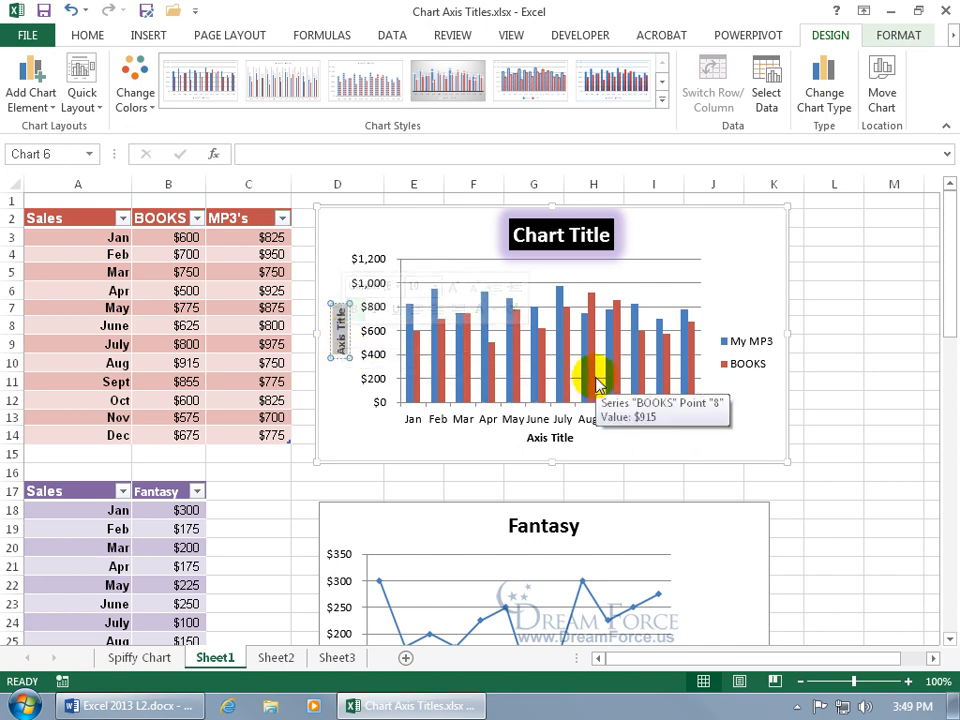
pyautogui.write('M')
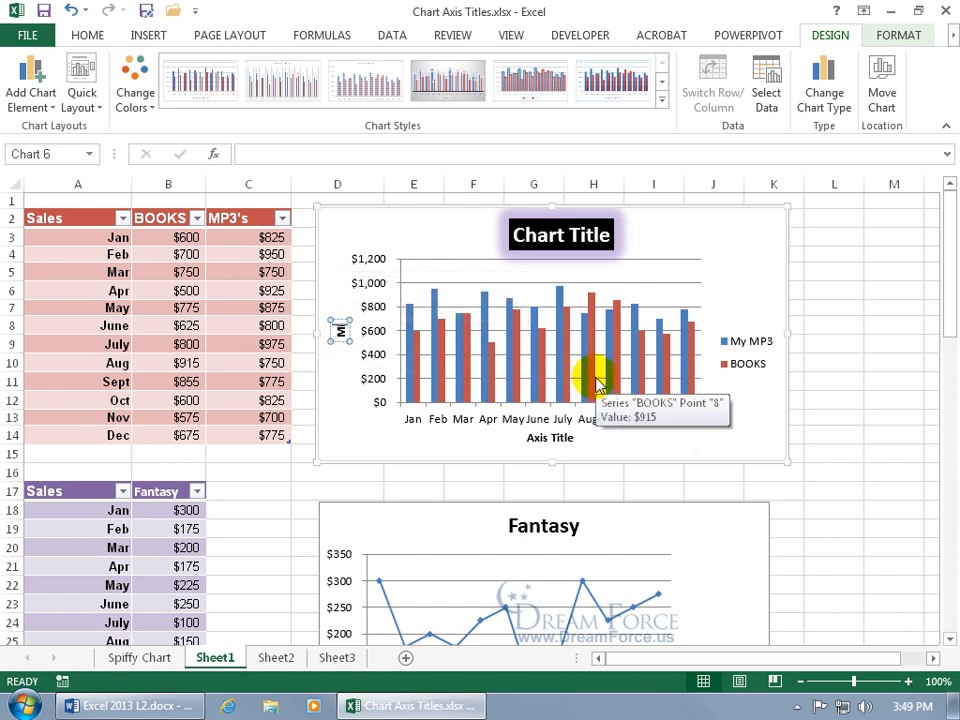
pyautogui.write('illions of Dollars')
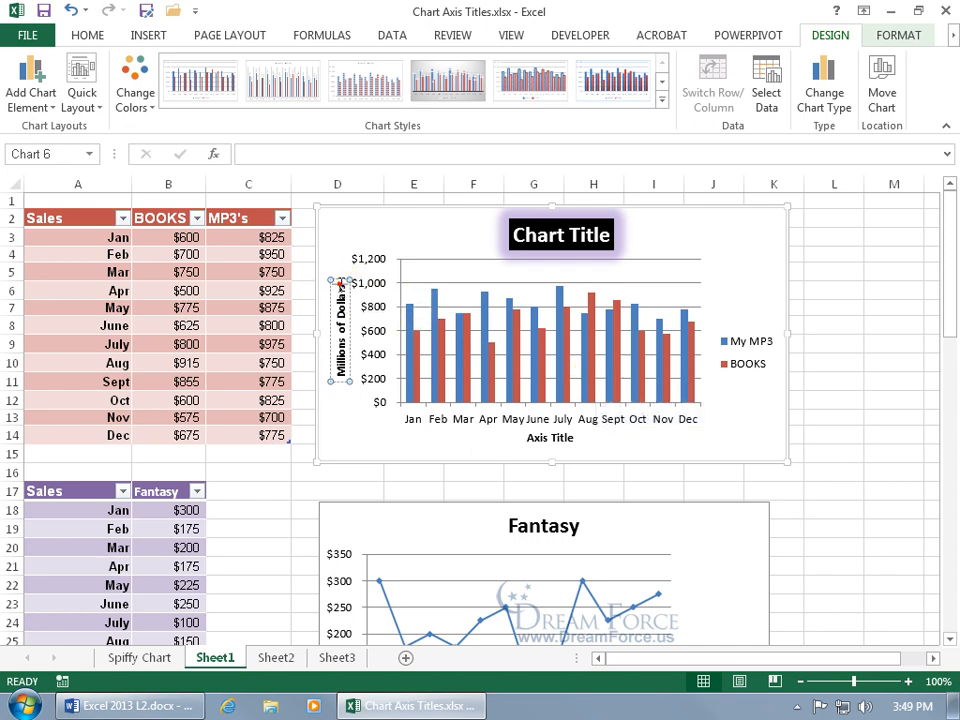
# Step: Select the full text of the vertical axis title for formatting
pyautogui.moveTo(337, 282); pyautogui.dragTo(337, 365)
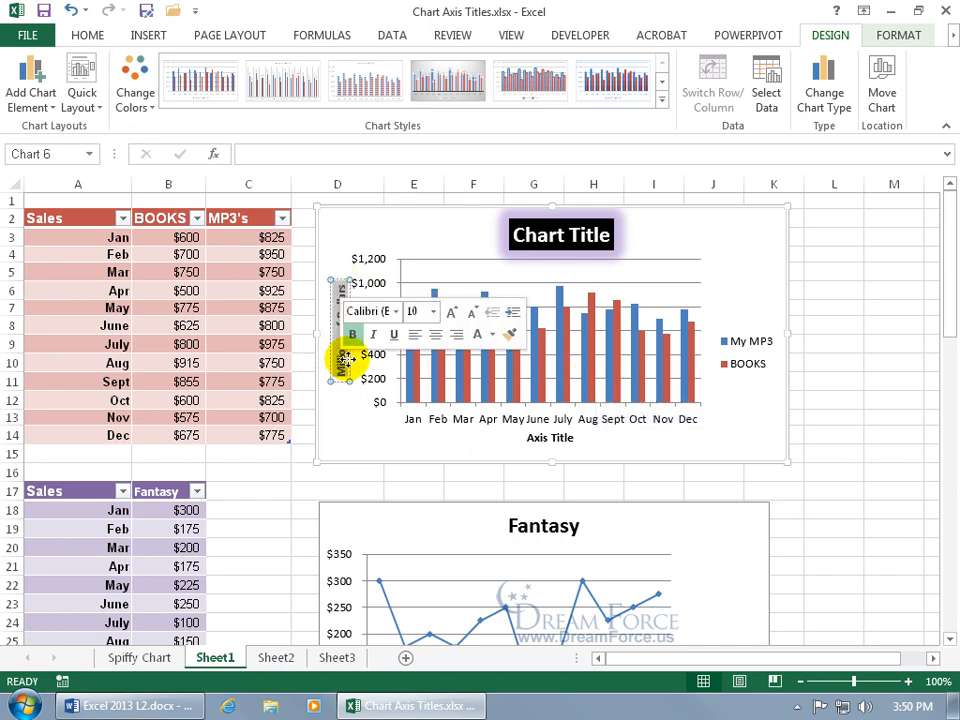
# Step: Color the vertical axis title "Millions of Dollars" red and open its formatting options
pyautogui.click(86, 38)
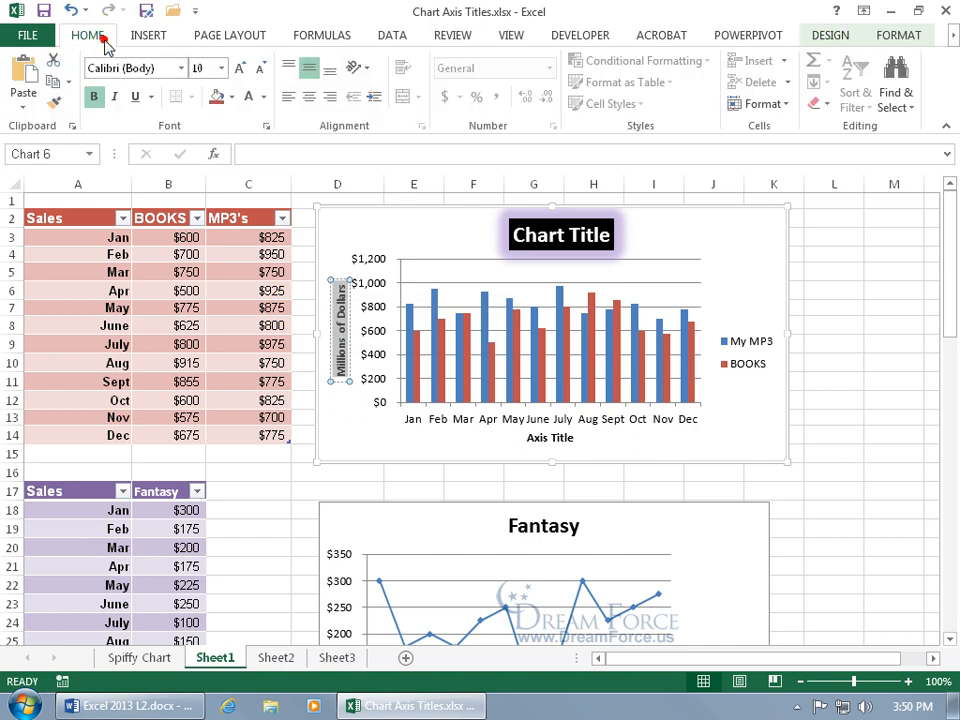
pyautogui.click(263, 97)
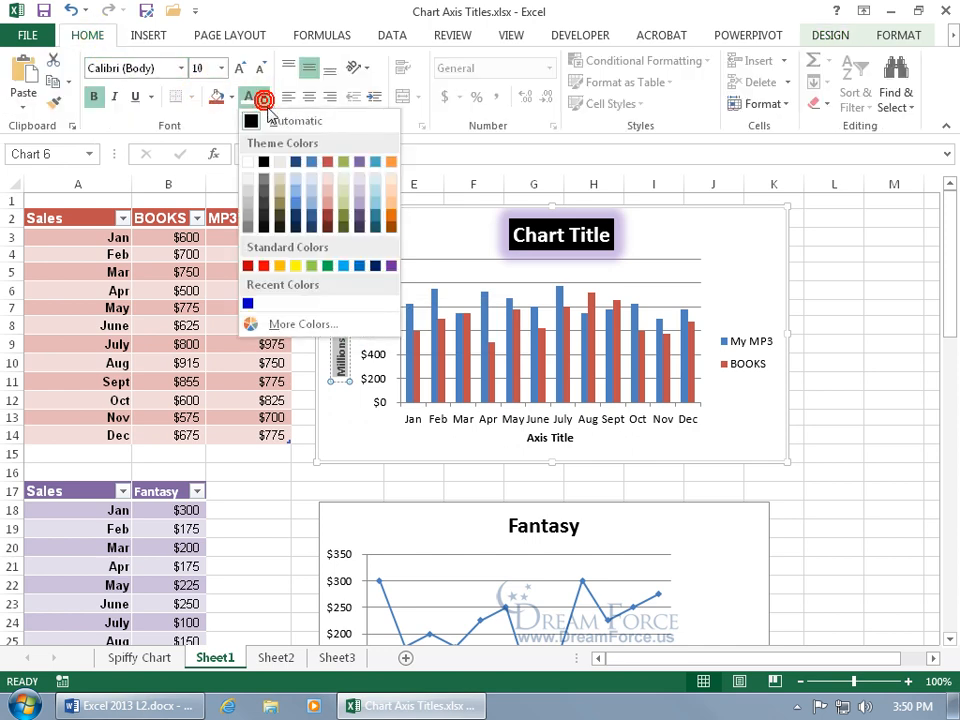
pyautogui.click(263, 265)
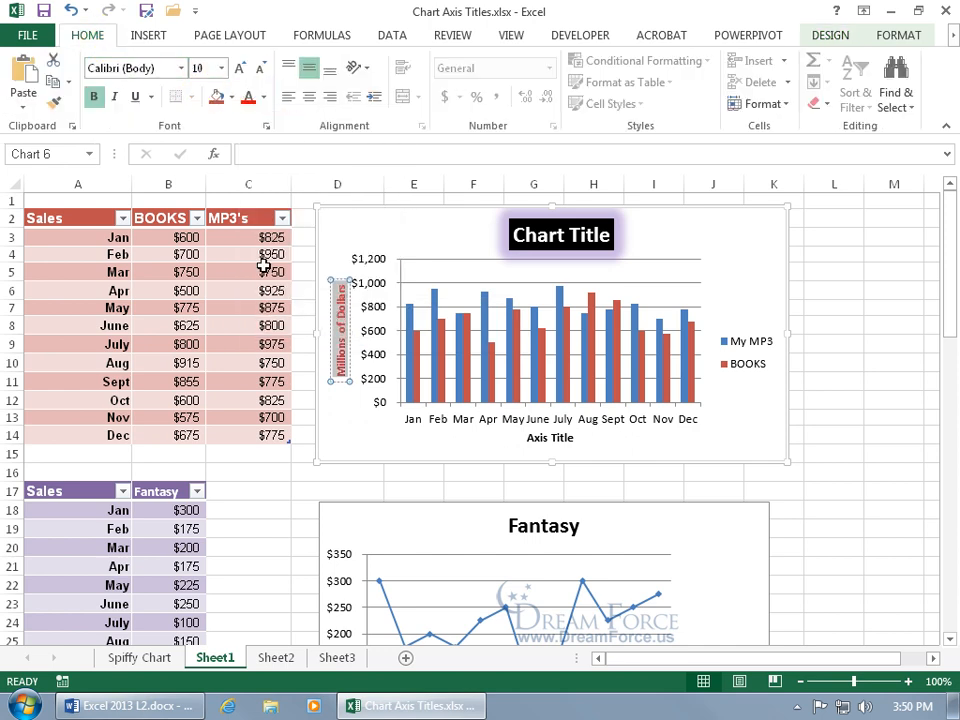
pyautogui.rightClick(345, 325)
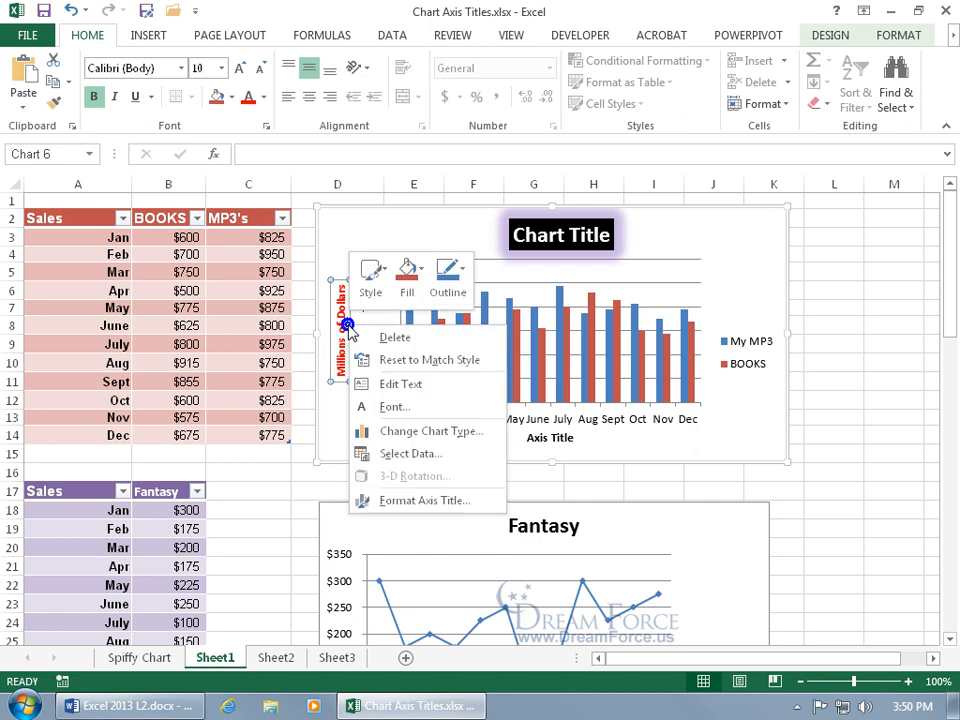
pyautogui.click(403, 498)
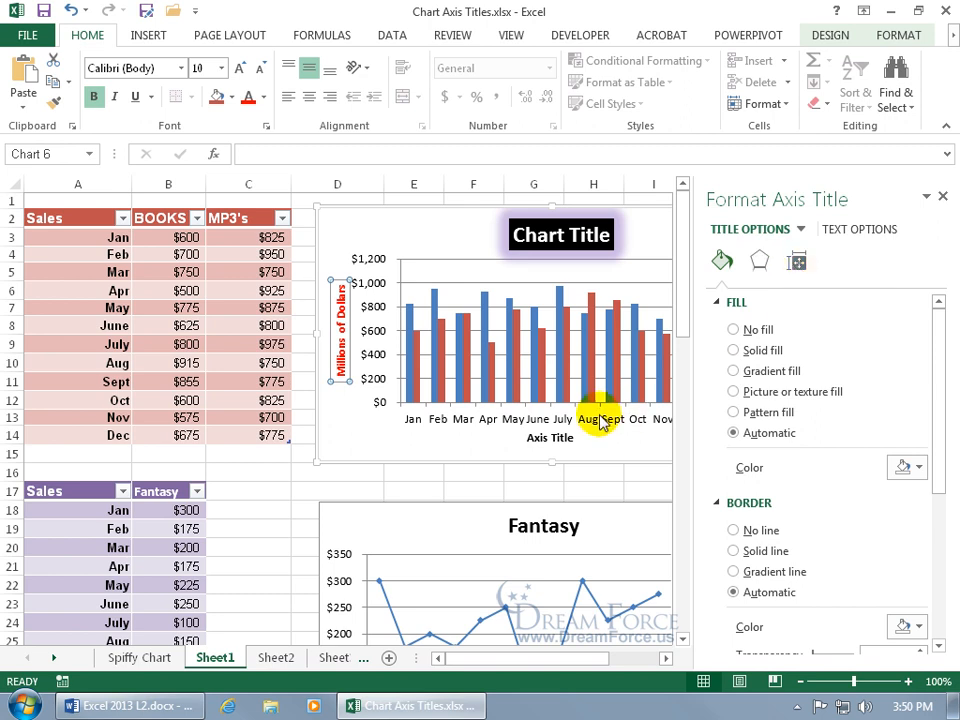
# Step: Change the horizontal axis title text to "Months"
pyautogui.click(553, 439)
pyautogui.tripleClick(553, 439)
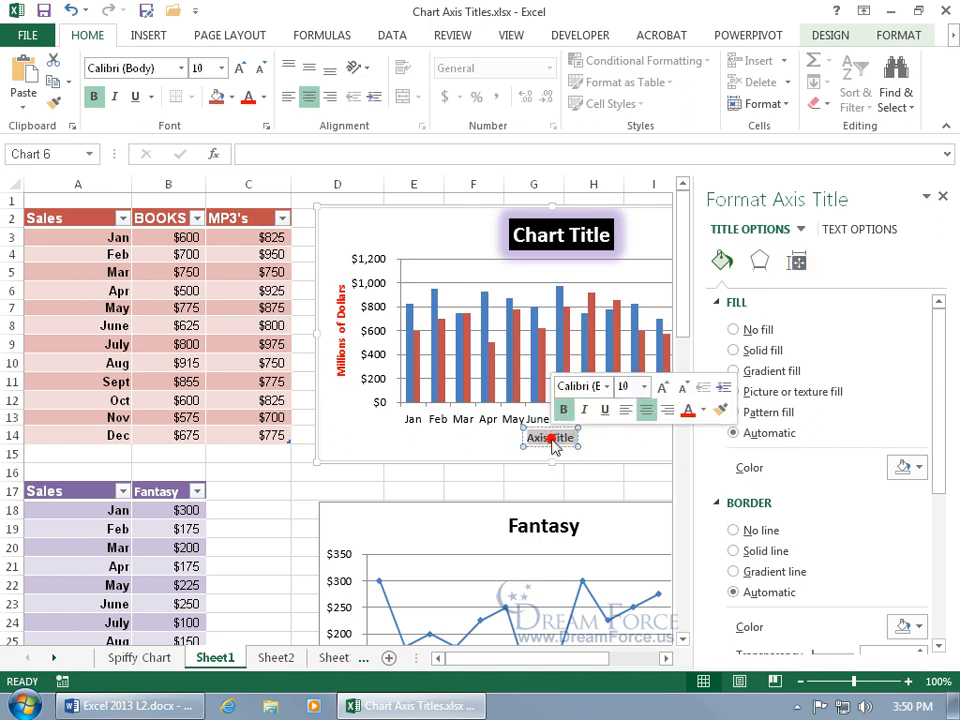
pyautogui.write('Months')
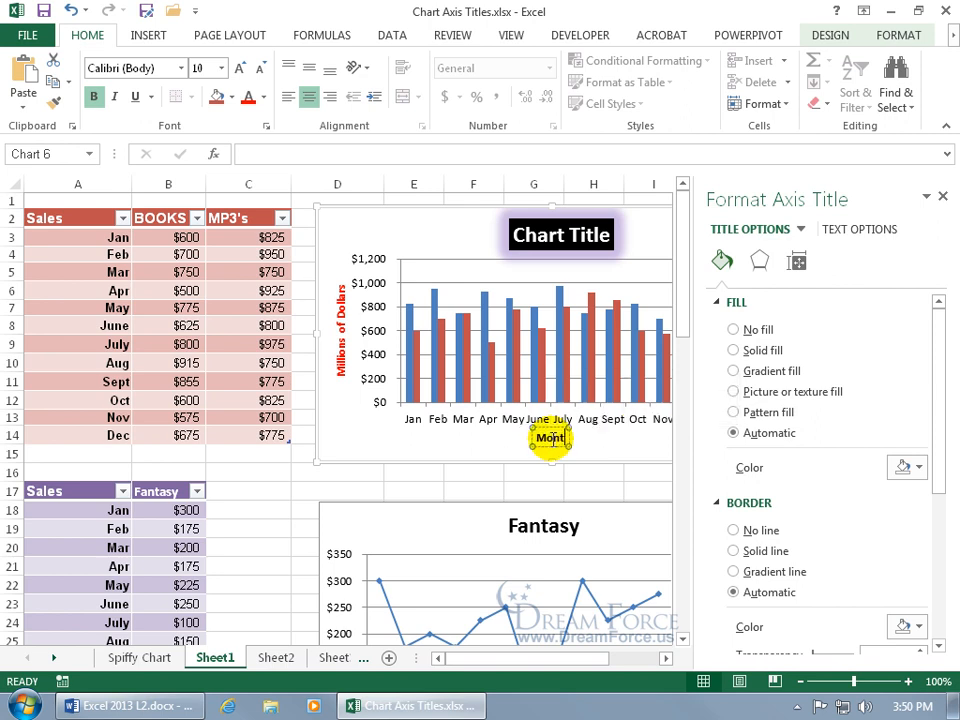
pyautogui.click(473, 442)
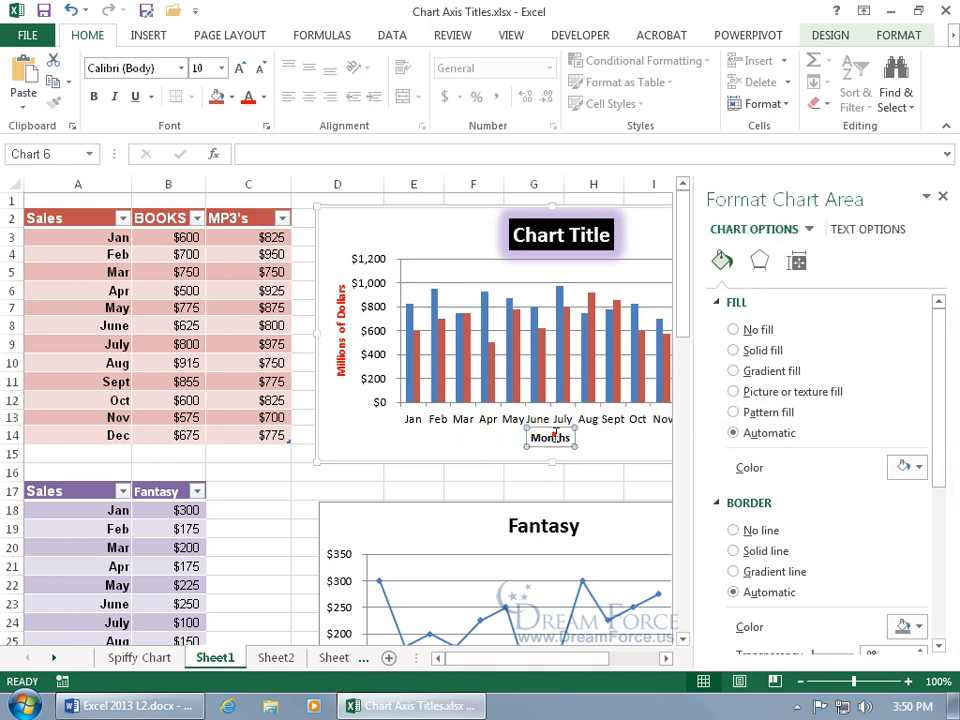
# Step: Move the "Months" axis title left along the horizontal axis until it sits below the Mar label
pyautogui.click(542, 442)
pyautogui.moveTo(541, 445); pyautogui.dragTo(450, 444)
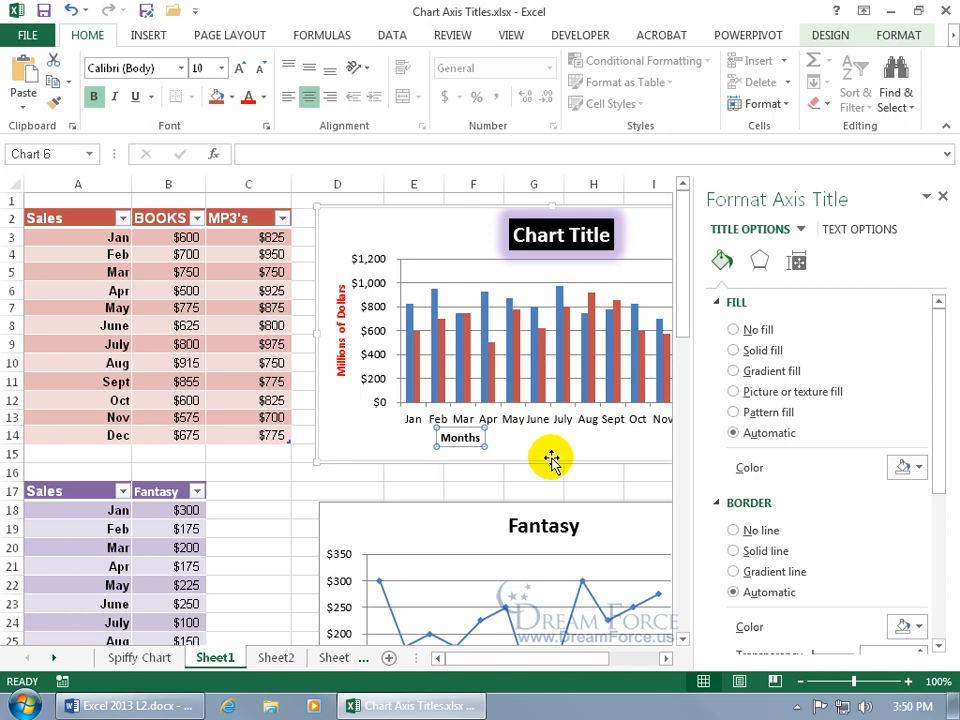
pyautogui.click(552, 459)
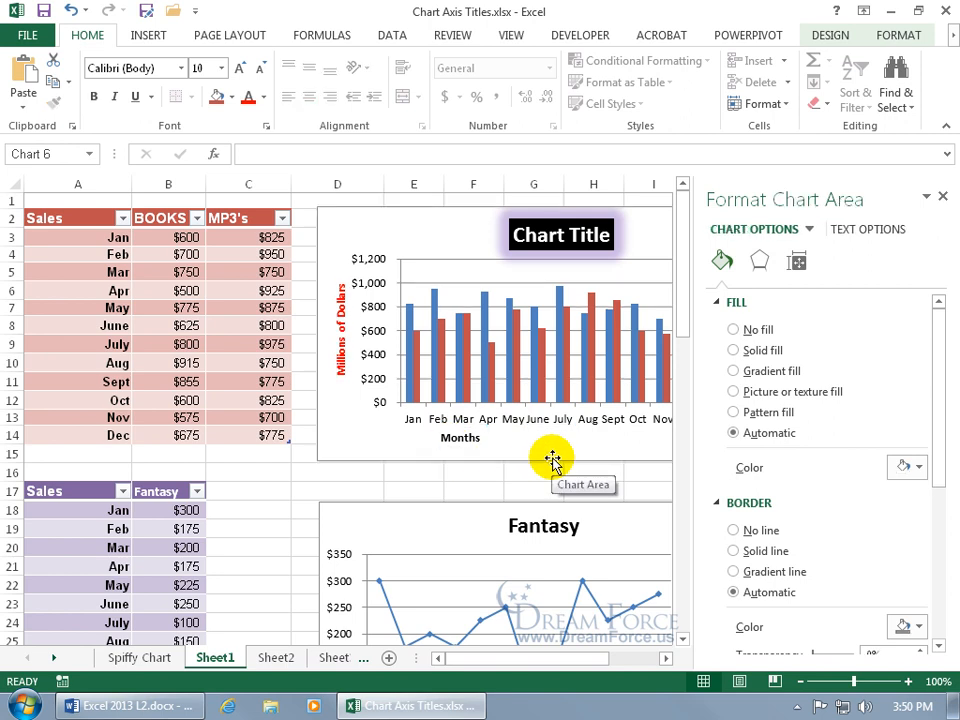
# Step: Delete the horizontal axis title "Months" and close the formatting options
pyautogui.click(484, 442)
pyautogui.press('Delete')
pyautogui.click(941, 197)
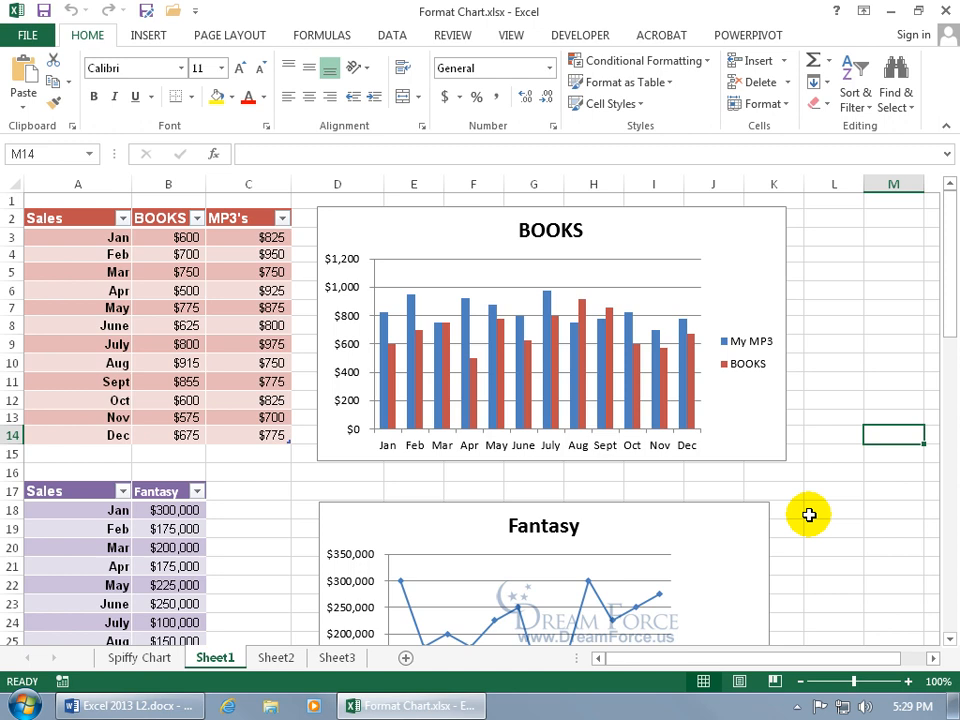
# Step: Apply the last chart style in the gallery, with shaded columns and a legend below, to the BOOKS chart
pyautogui.click(748, 420)
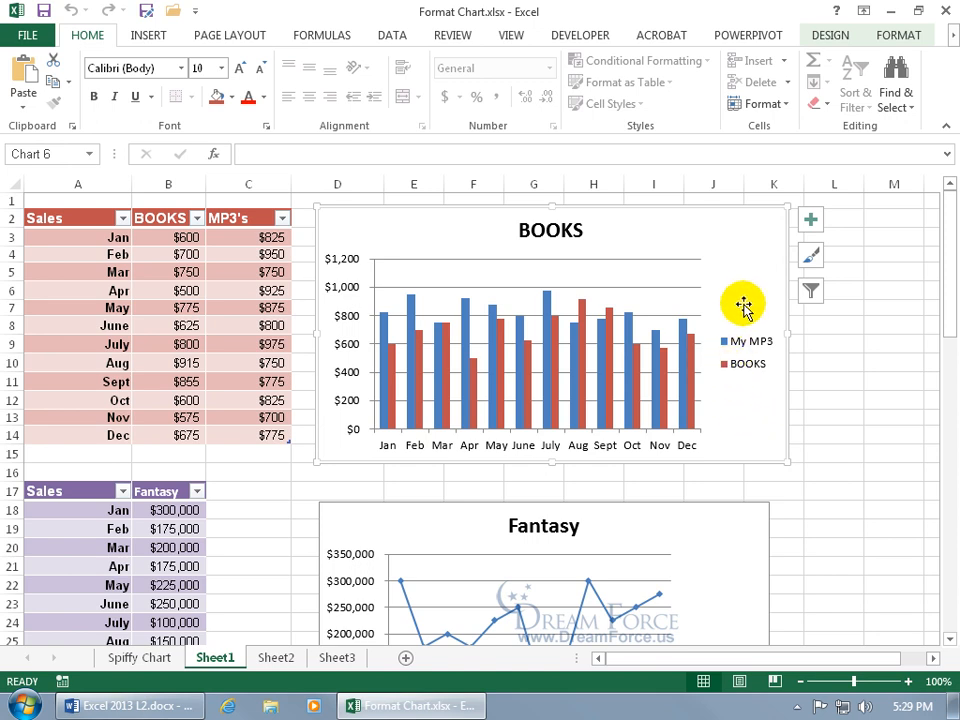
pyautogui.click(810, 257)
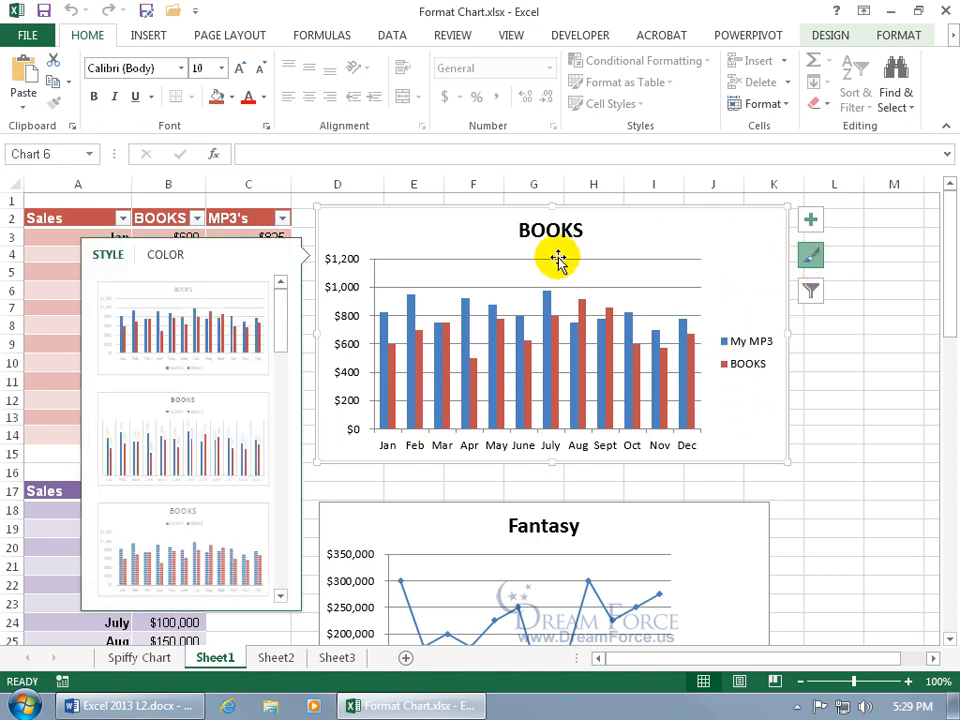
pyautogui.click(830, 37)
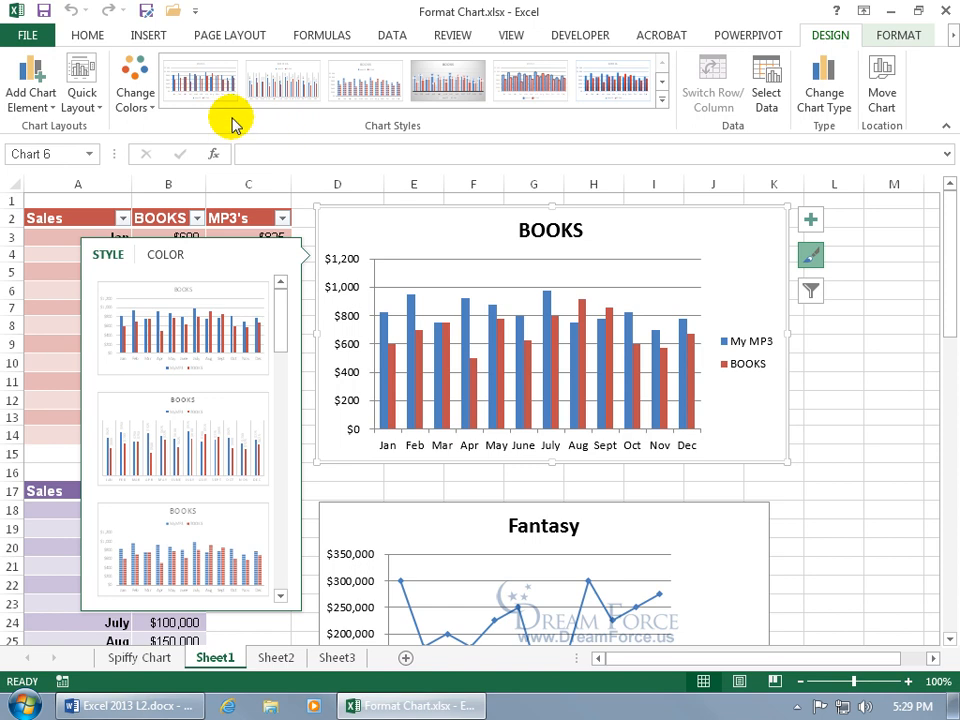
pyautogui.click(661, 100)
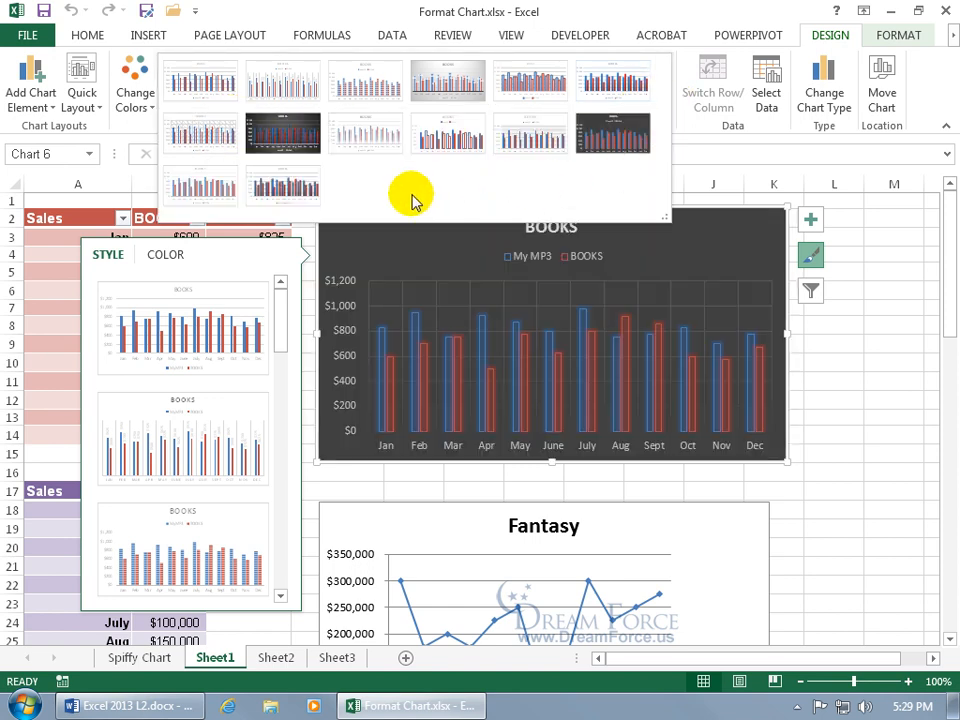
pyautogui.click(296, 188)
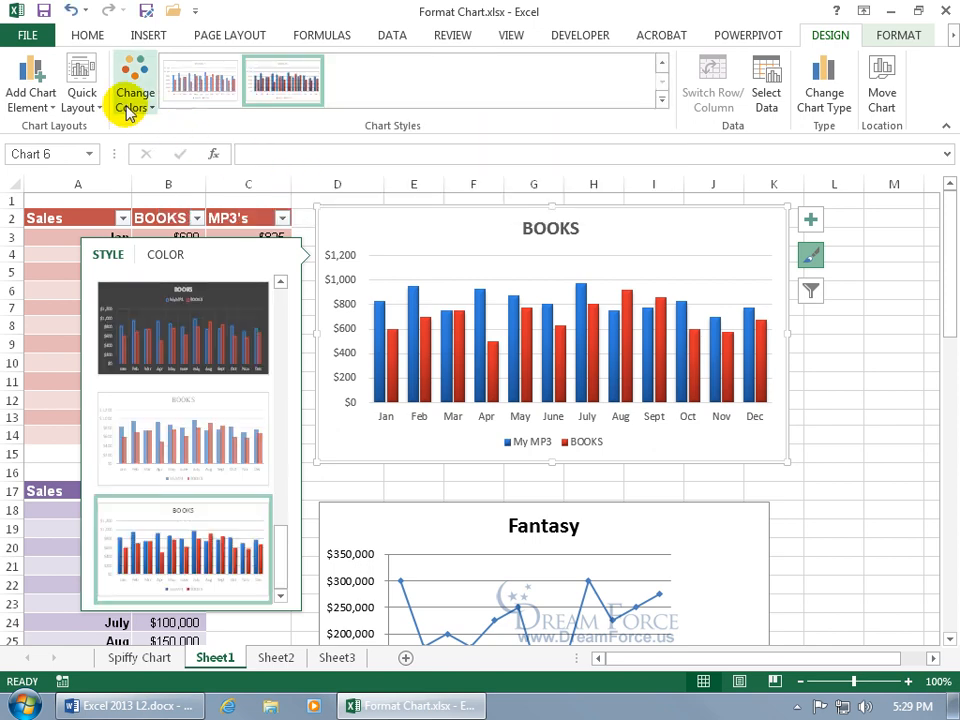
# Step: Preview the available color schemes and quick layouts, including Layout 5, for the BOOKS chart without applying any
pyautogui.click(171, 258)
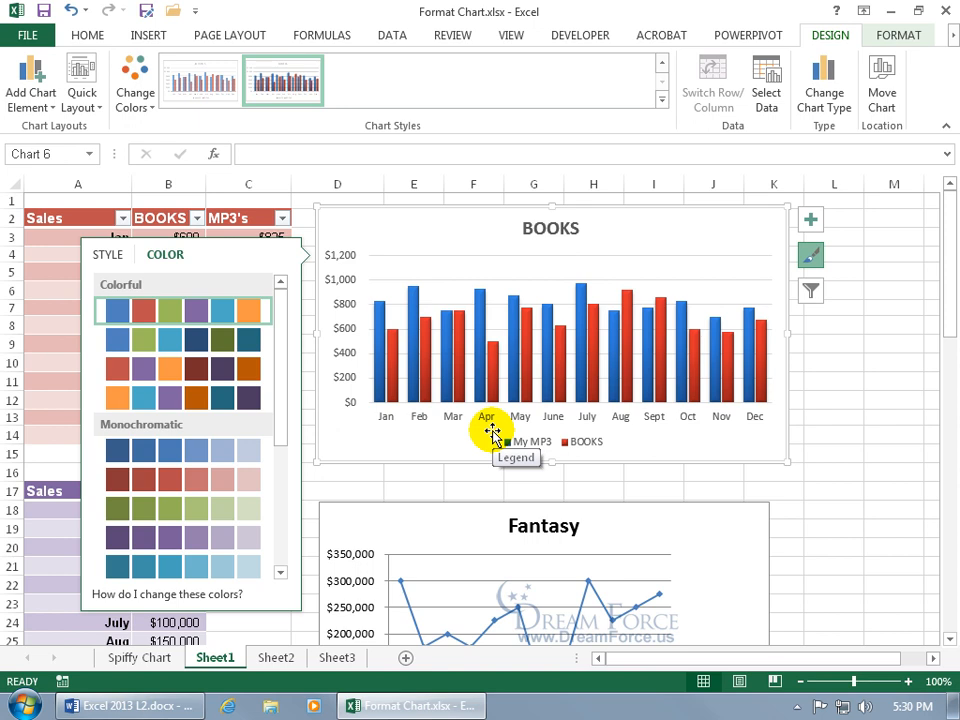
pyautogui.click(88, 100)
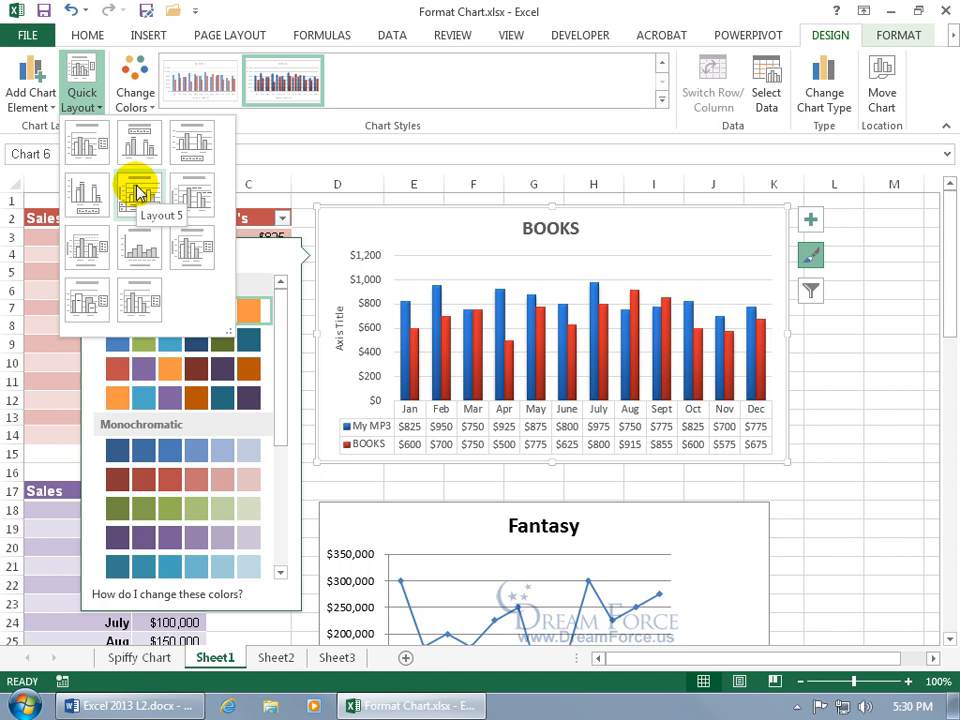
pyautogui.click(841, 456)
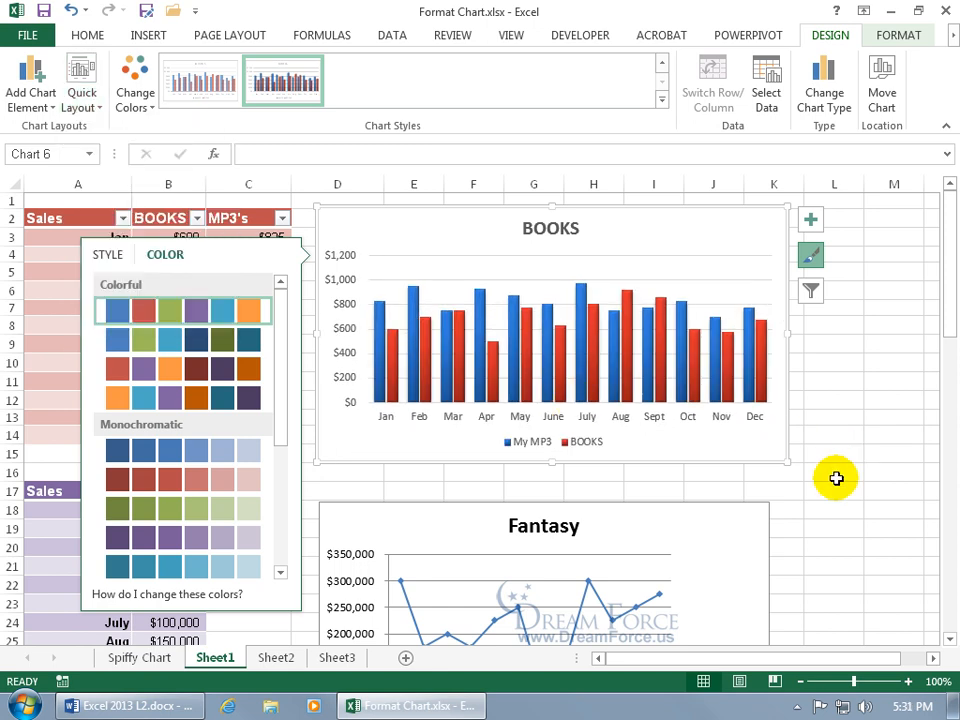
# Step: Select the chart's My MP3 columns, BOOKS columns, plot area and legend one after another
pyautogui.click(376, 368)
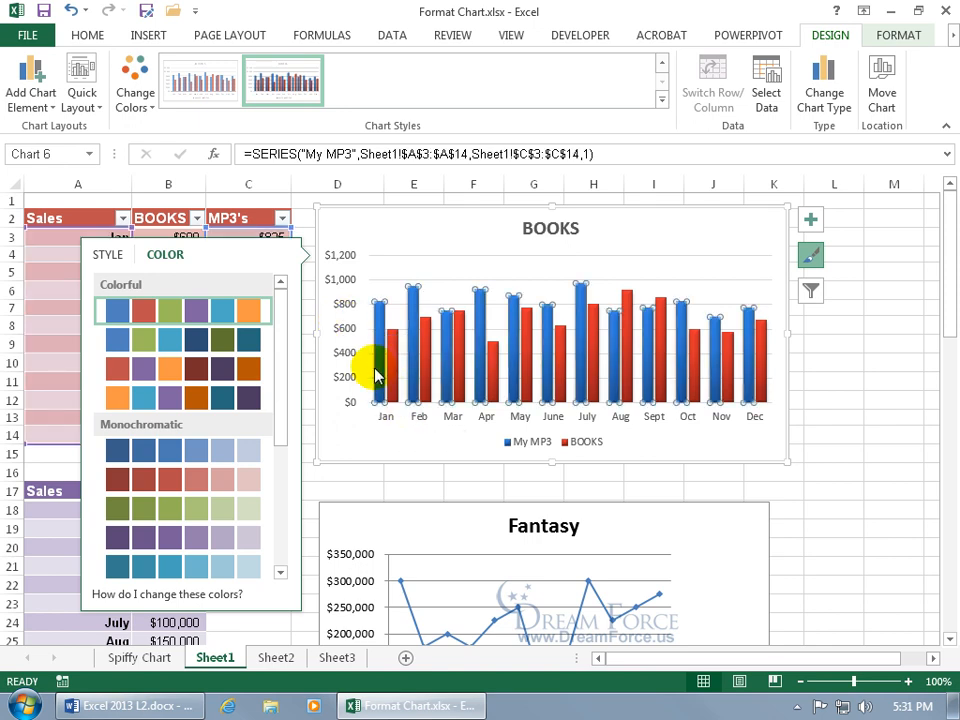
pyautogui.click(392, 364)
pyautogui.click(500, 265)
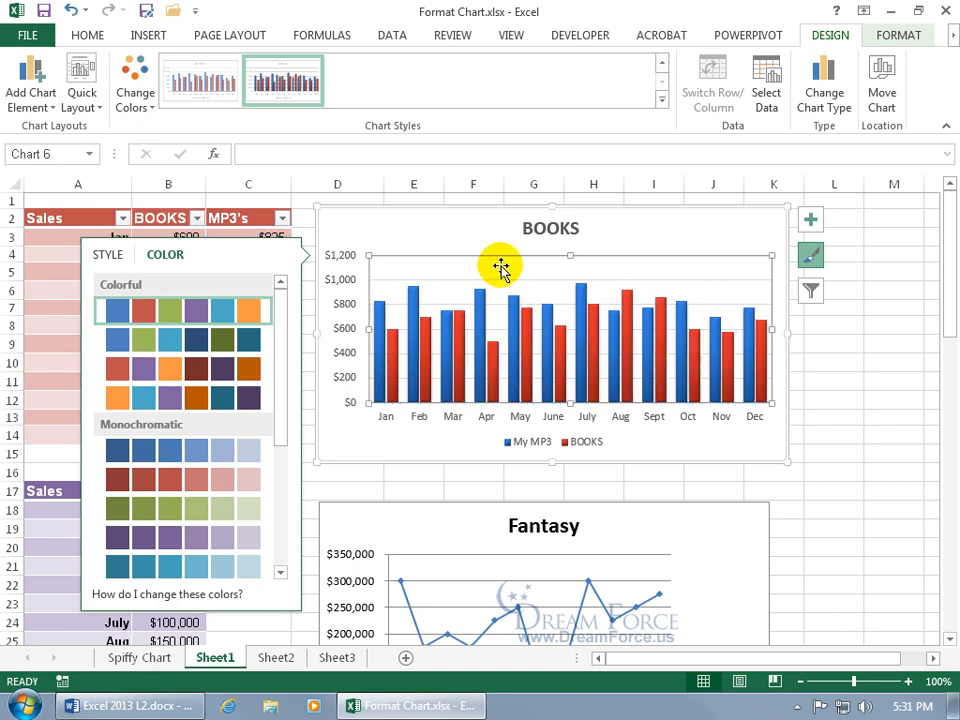
pyautogui.click(549, 441)
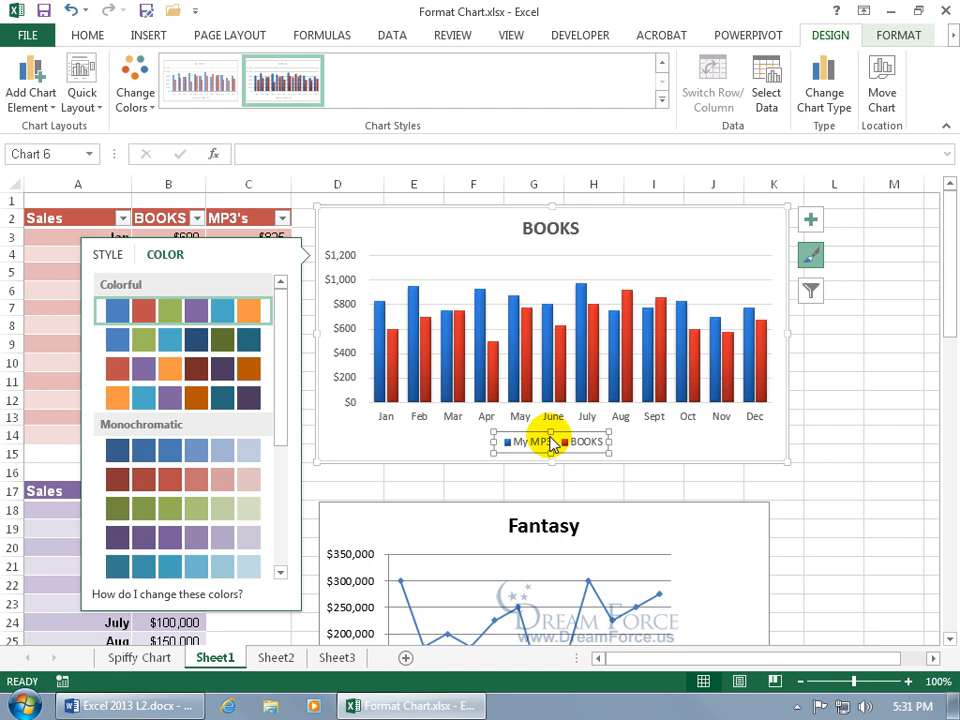
# Step: View the formatting options of the legend, the chart title and the vertical axis in turn
pyautogui.doubleClick(547, 442)
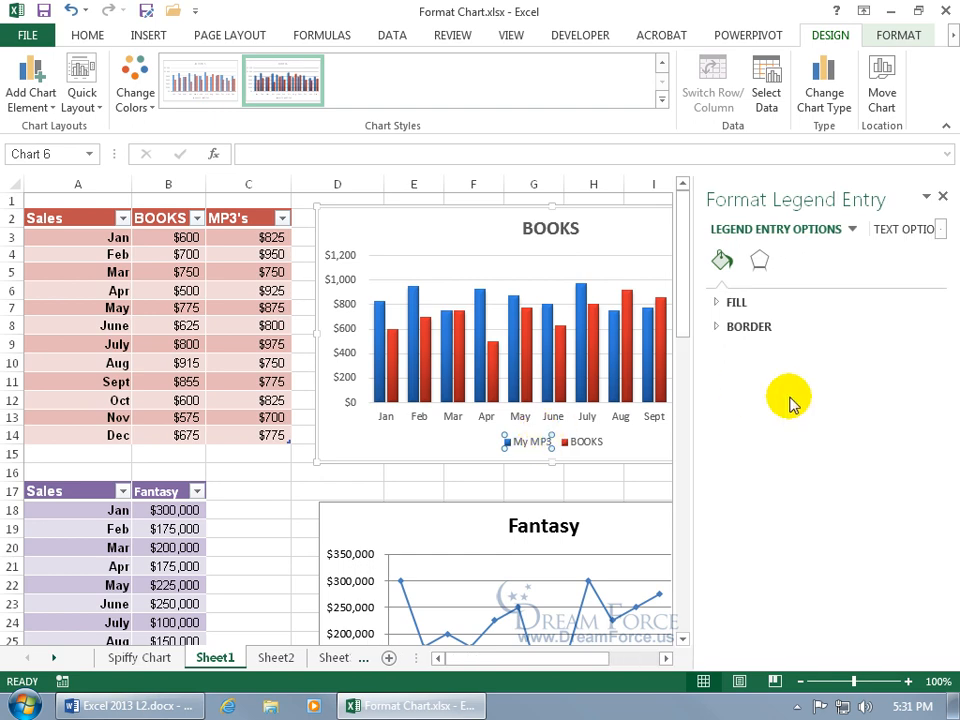
pyautogui.click(942, 196)
pyautogui.rightClick(562, 441)
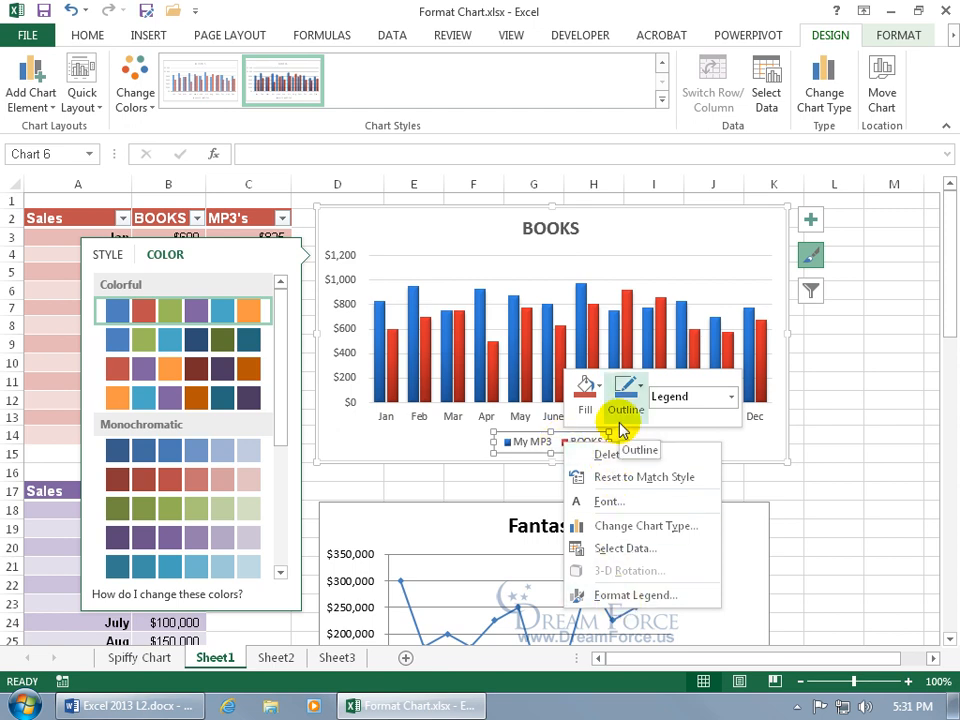
pyautogui.click(636, 596)
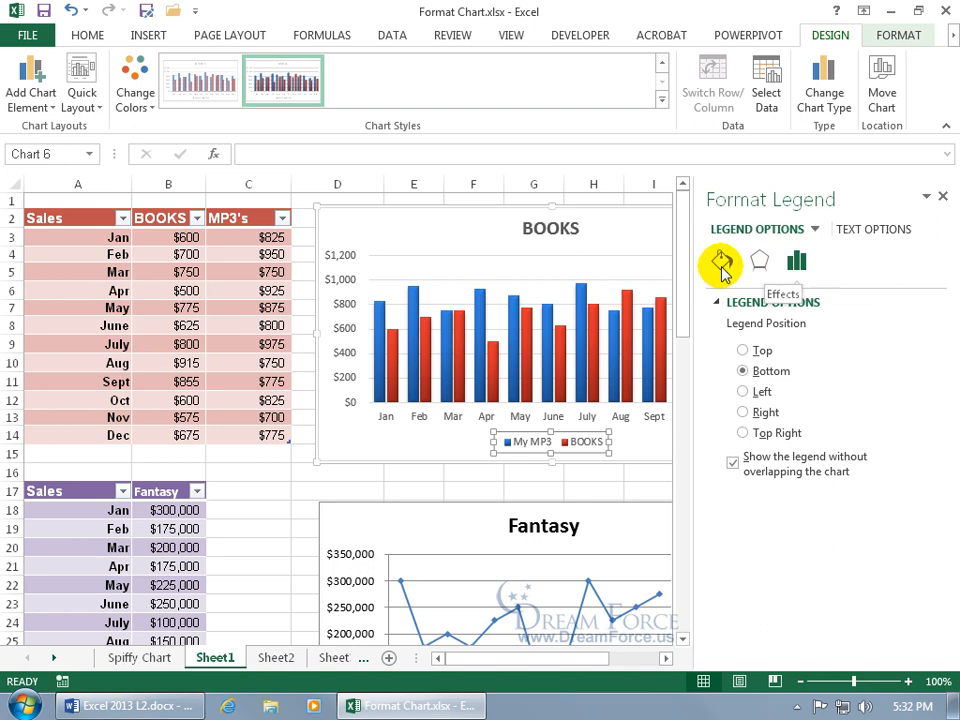
pyautogui.click(548, 229)
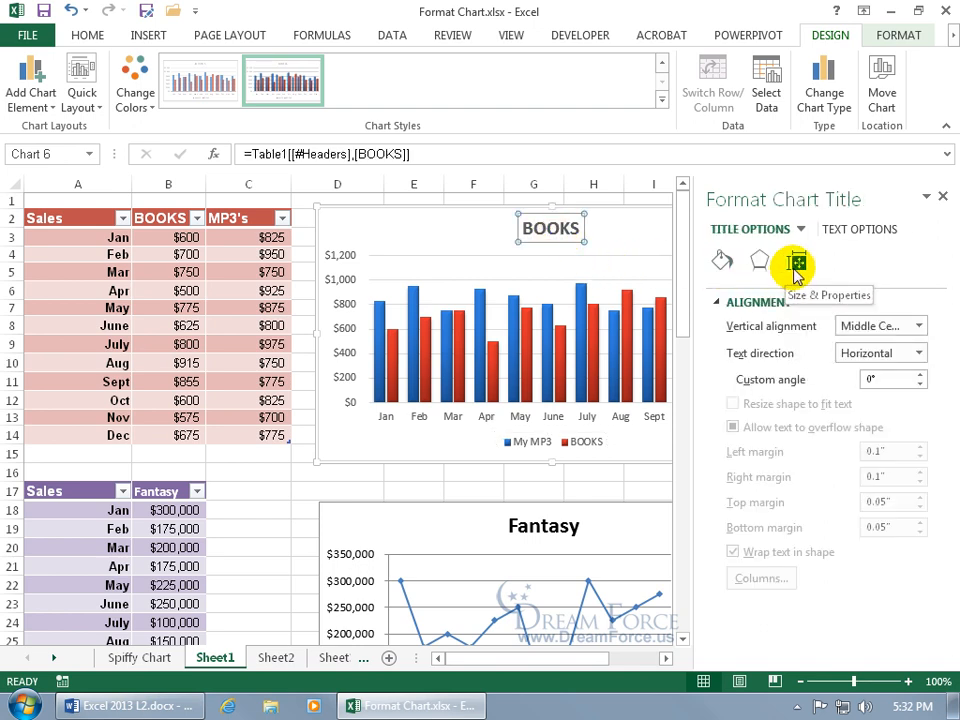
pyautogui.click(343, 330)
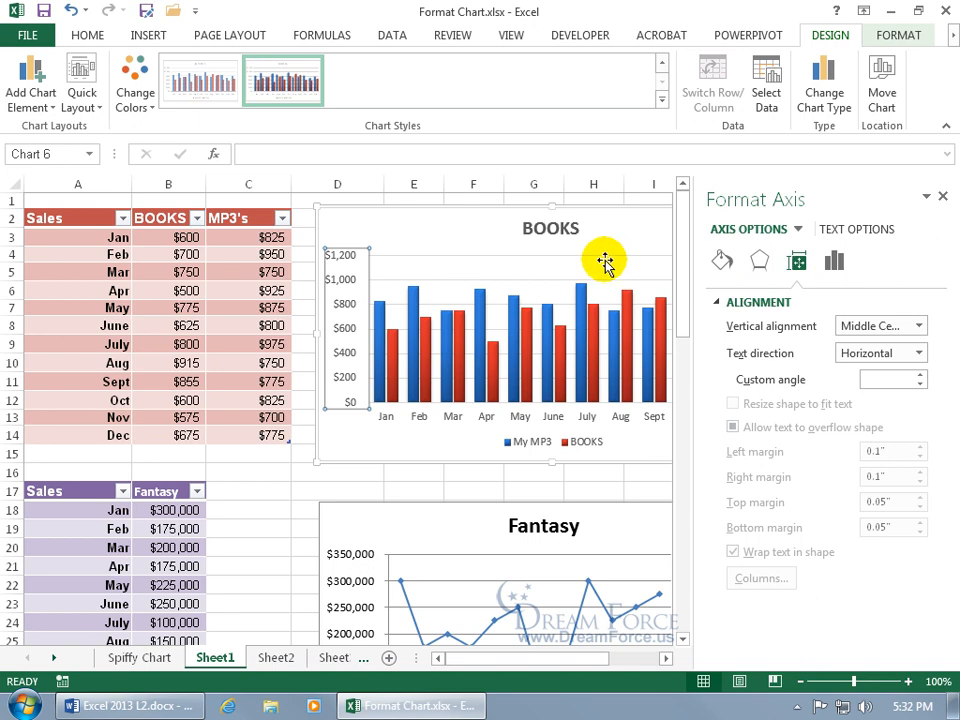
# Step: Give the BOOKS chart title a solid purple fill with 77% transparency
pyautogui.click(553, 233)
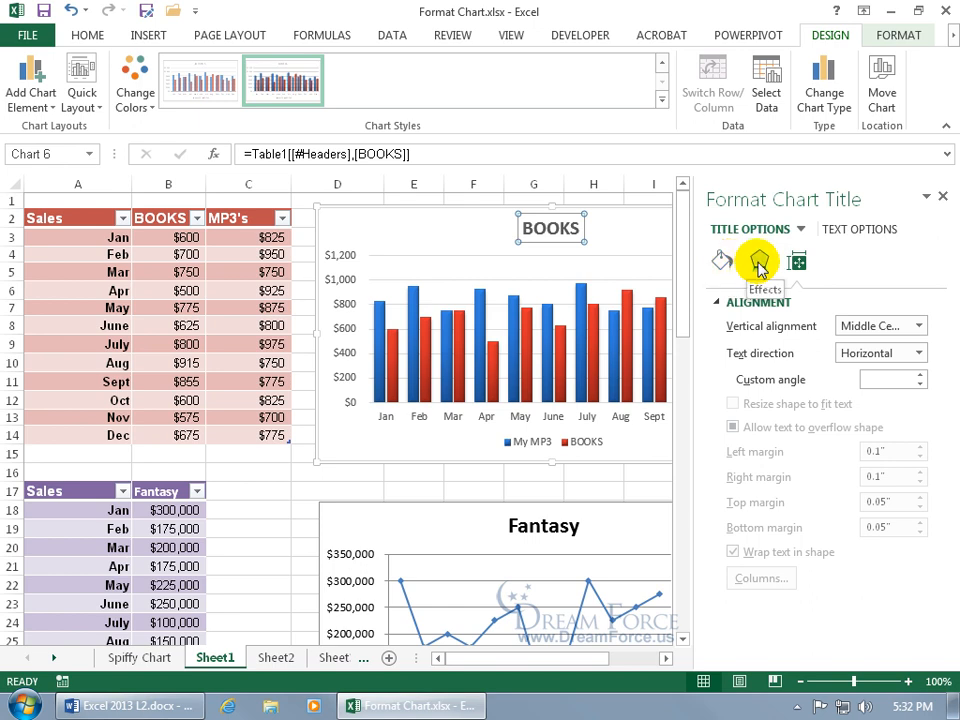
pyautogui.click(724, 264)
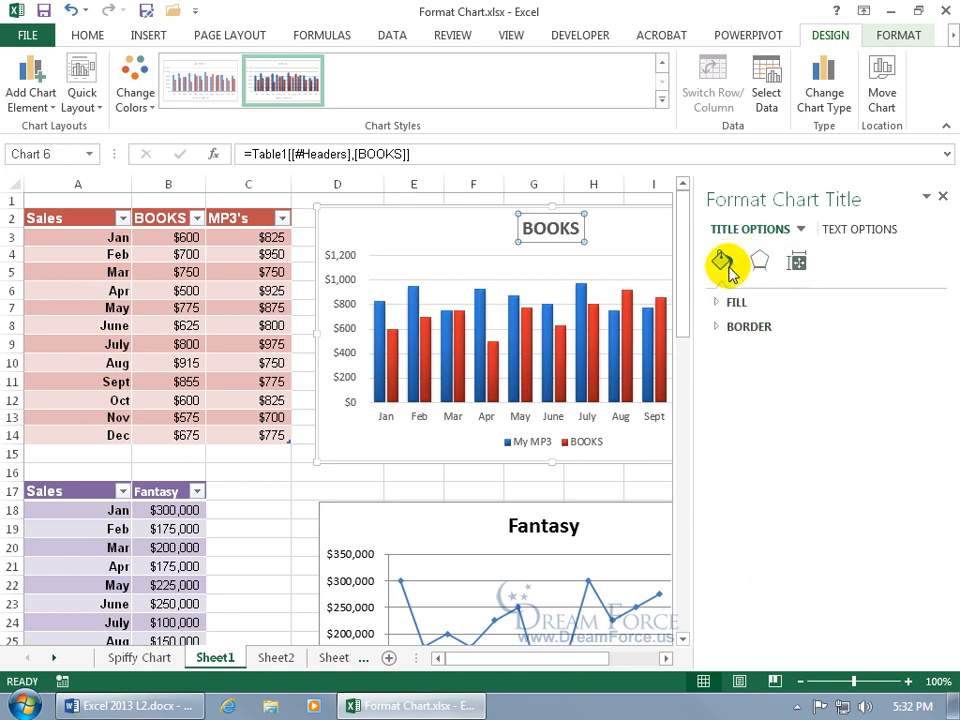
pyautogui.click(717, 303)
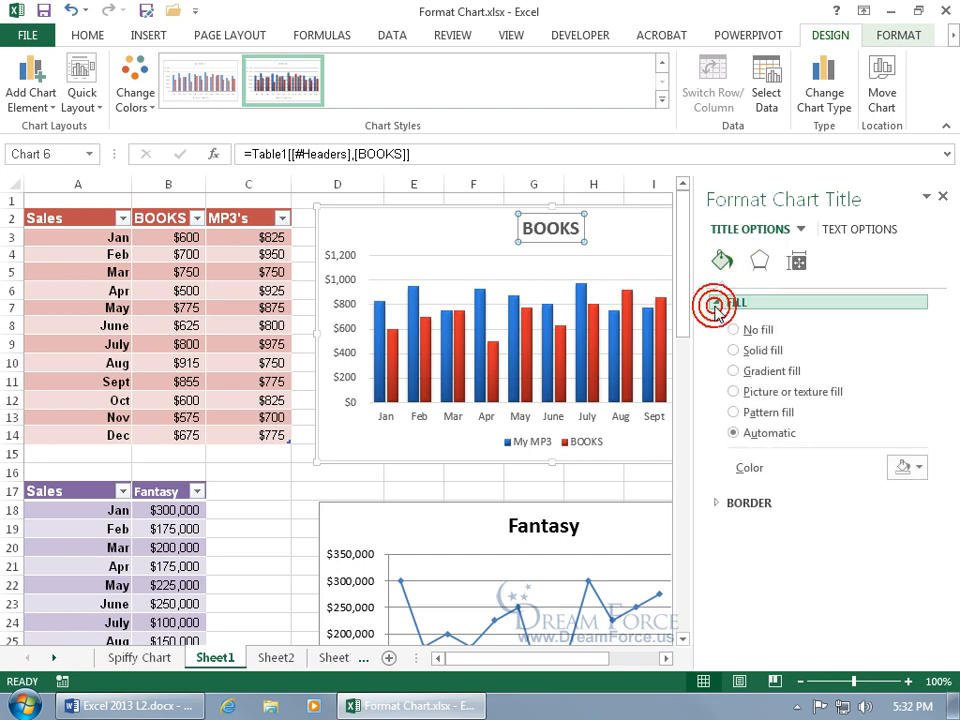
pyautogui.click(733, 351)
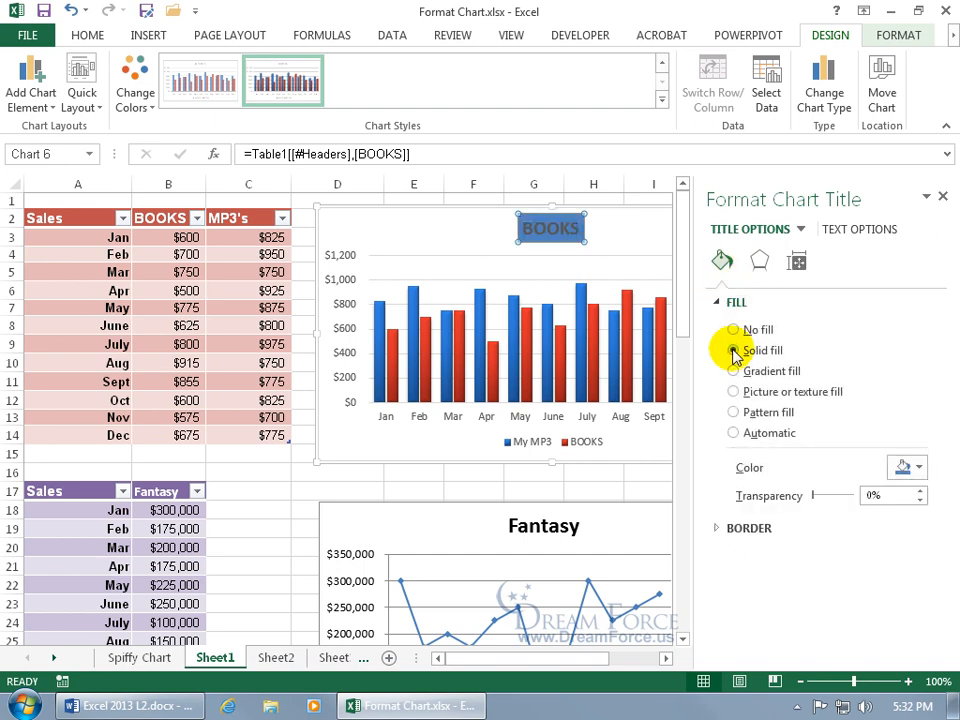
pyautogui.click(903, 467)
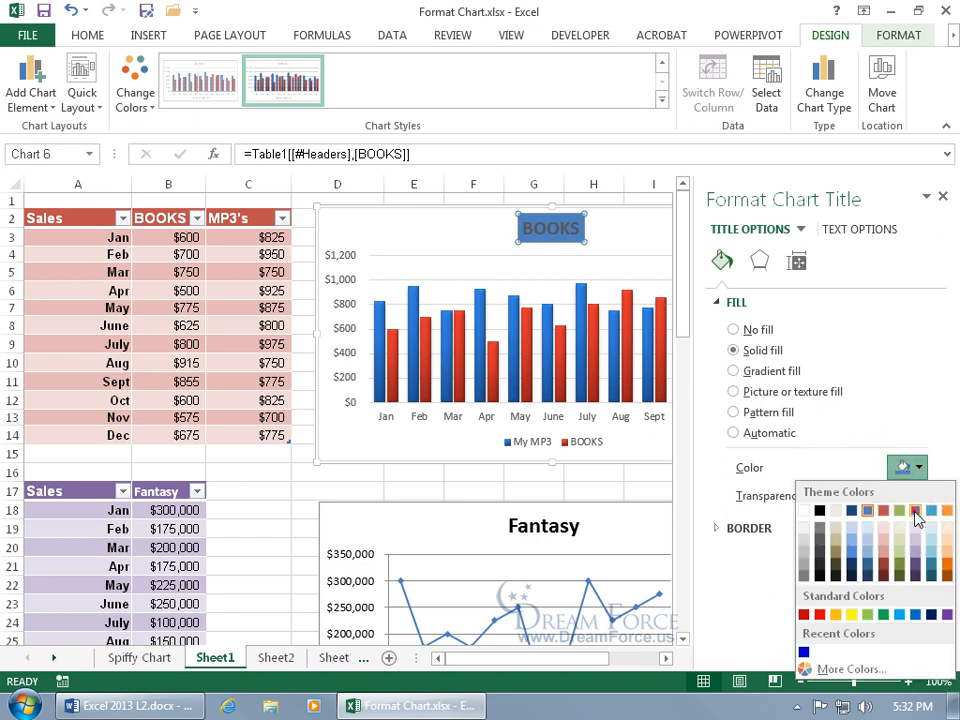
pyautogui.click(900, 511)
pyautogui.moveTo(814, 496); pyautogui.dragTo(845, 496)
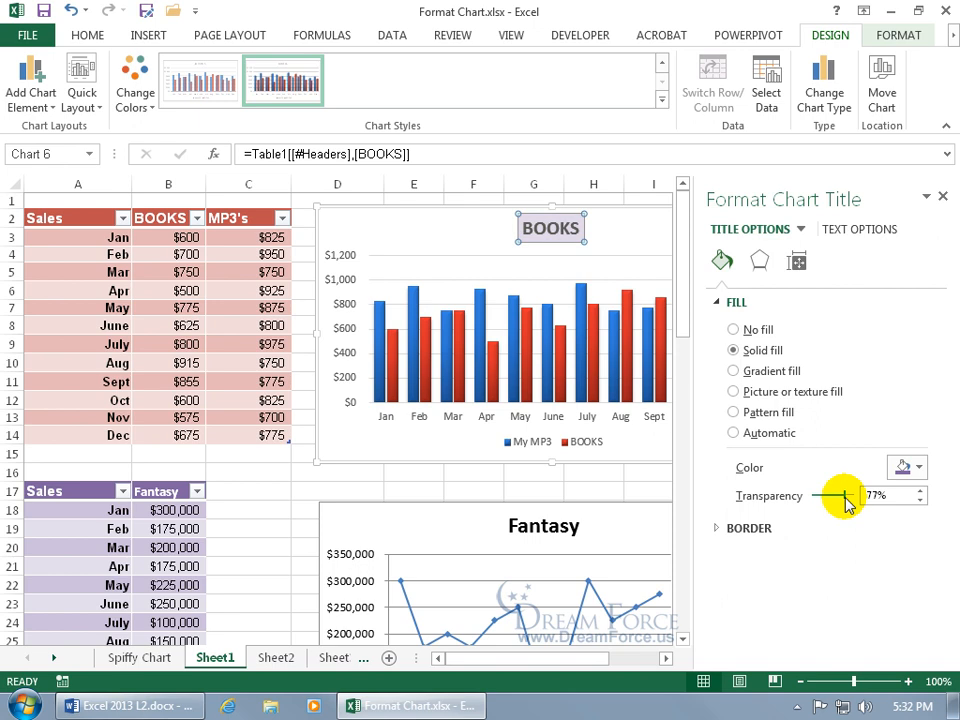
# Step: Try a solid red border on the BOOKS chart title, and return the border to automatic
pyautogui.click(716, 528)
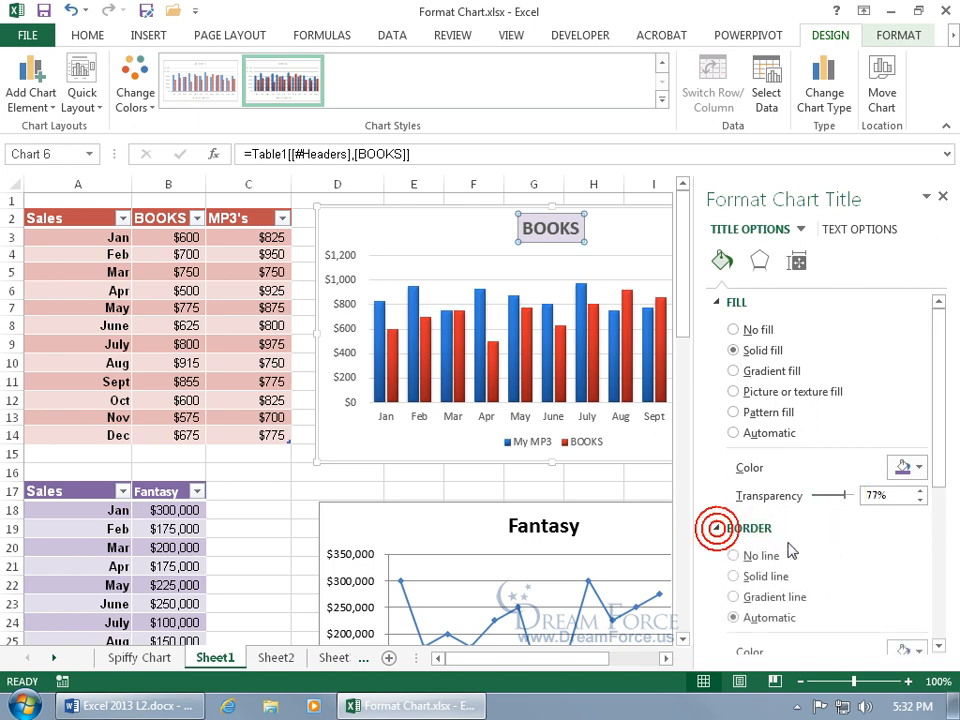
pyautogui.click(935, 458)
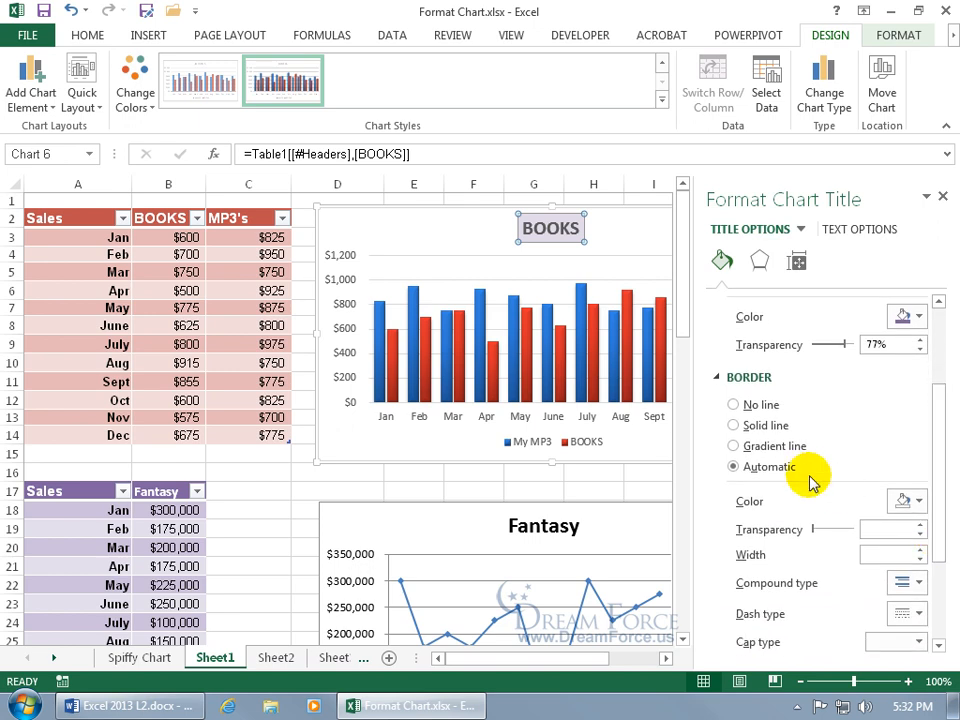
pyautogui.click(734, 425)
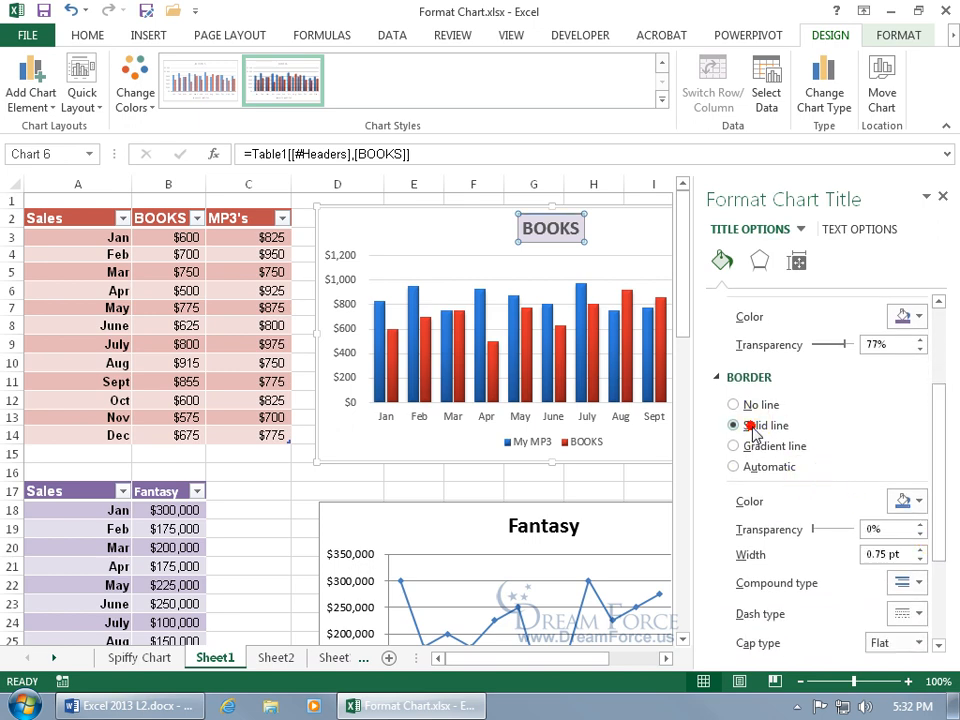
pyautogui.click(908, 508)
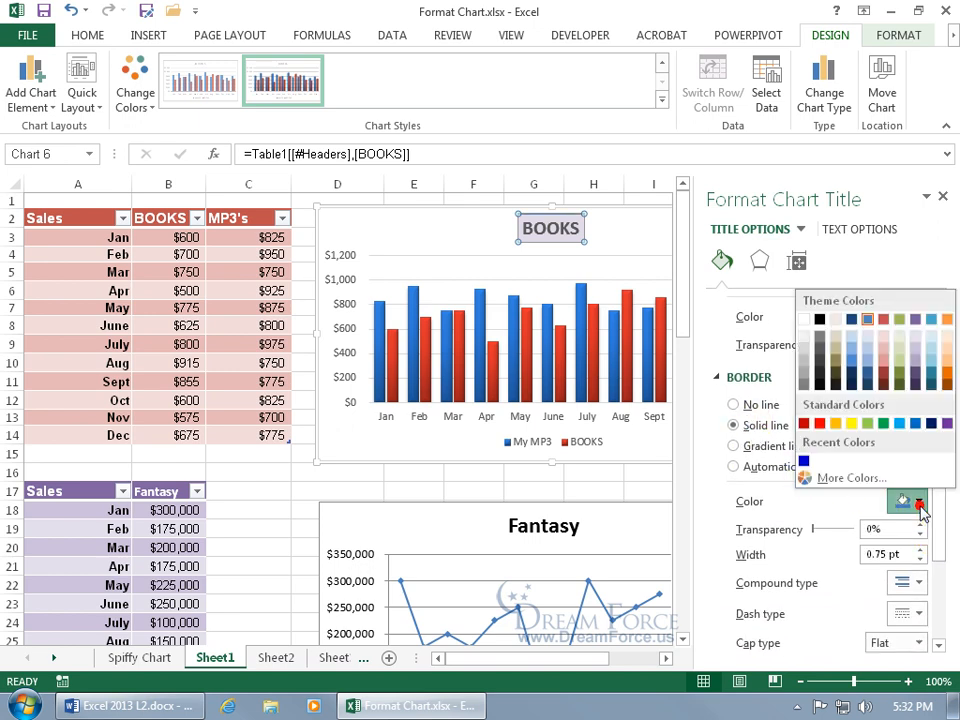
pyautogui.click(821, 425)
pyautogui.click(457, 229)
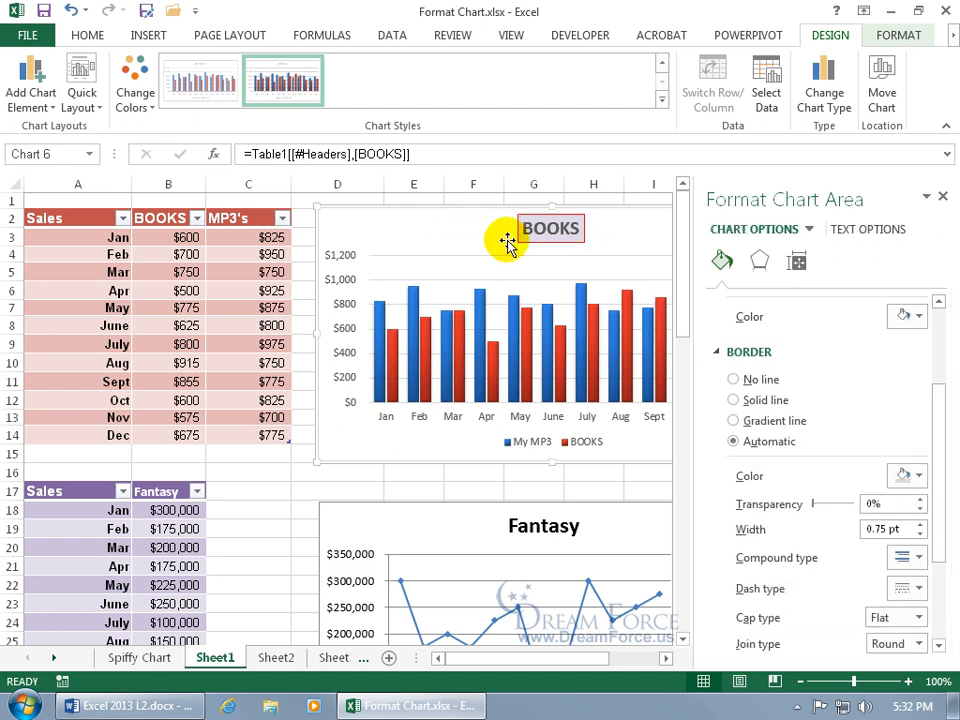
pyautogui.click(541, 238)
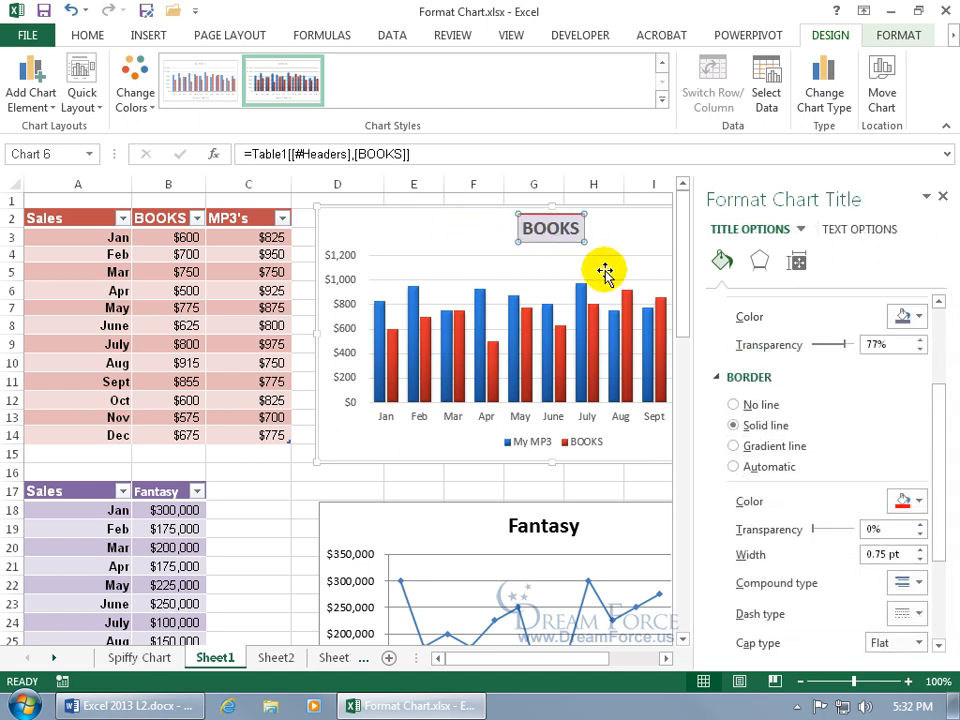
pyautogui.click(735, 466)
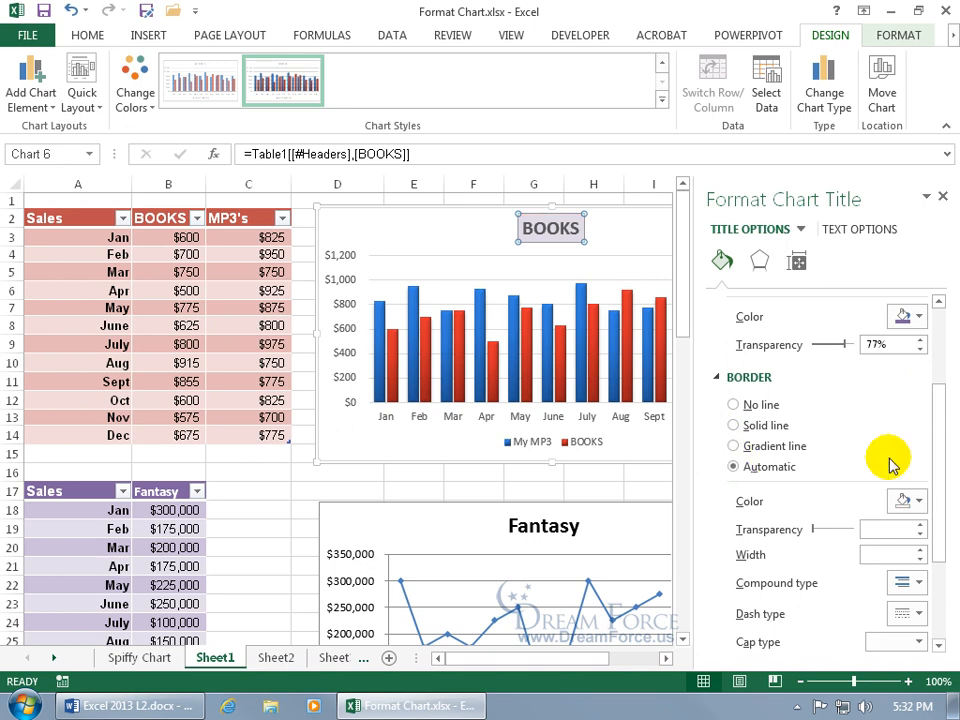
# Step: Switch the BOOKS chart title to a gradient fill and remove its two middle gradient stops
pyautogui.moveTo(939, 454); pyautogui.dragTo(936, 364)
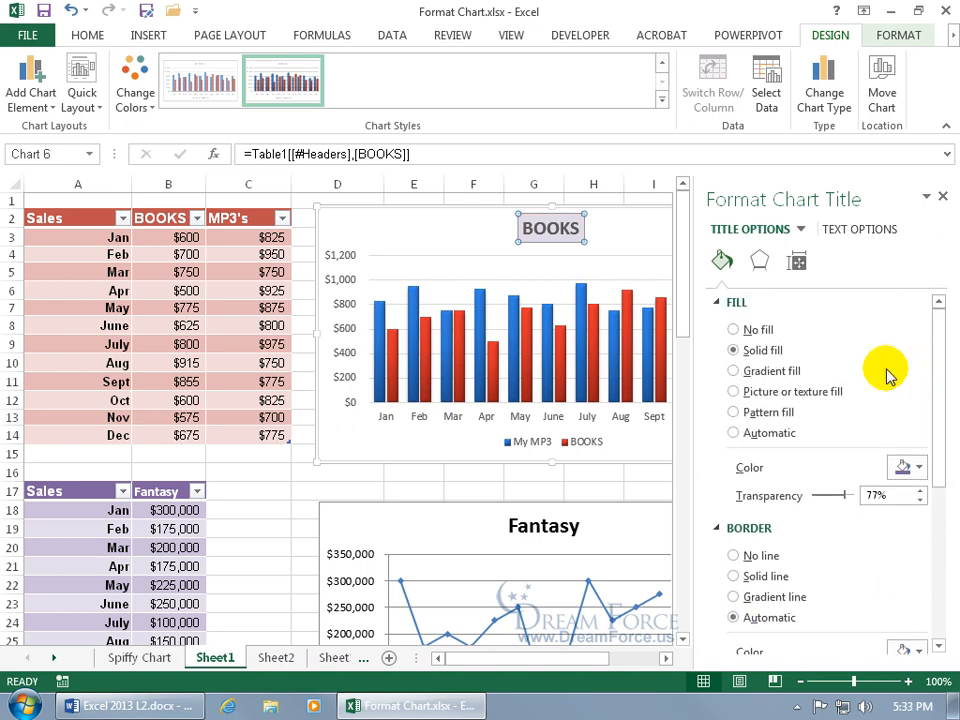
pyautogui.click(736, 373)
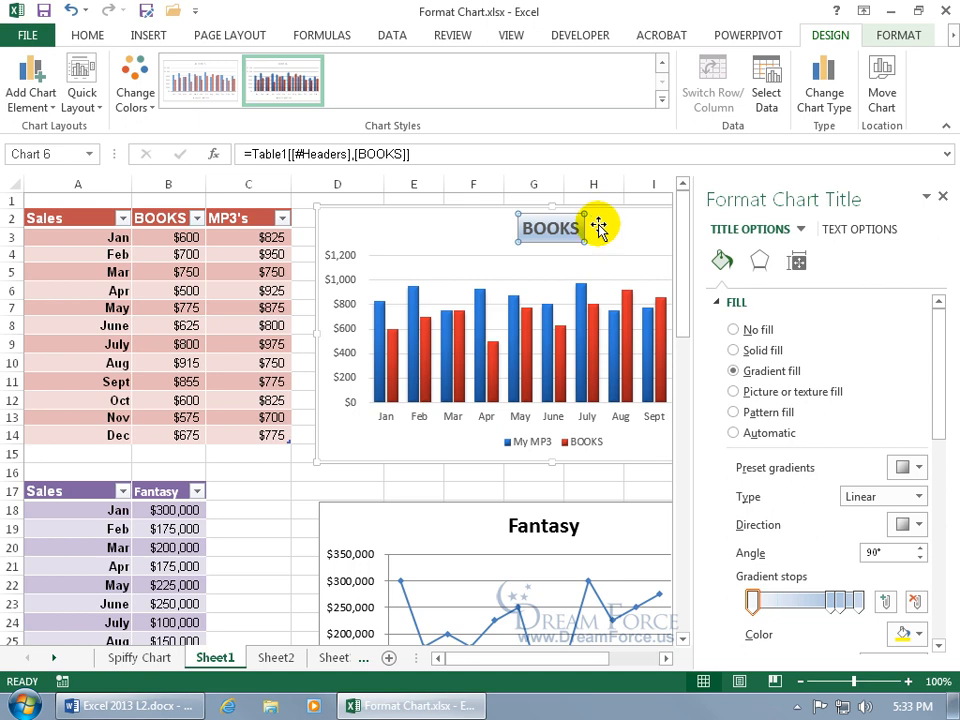
pyautogui.moveTo(937, 392); pyautogui.dragTo(939, 441)
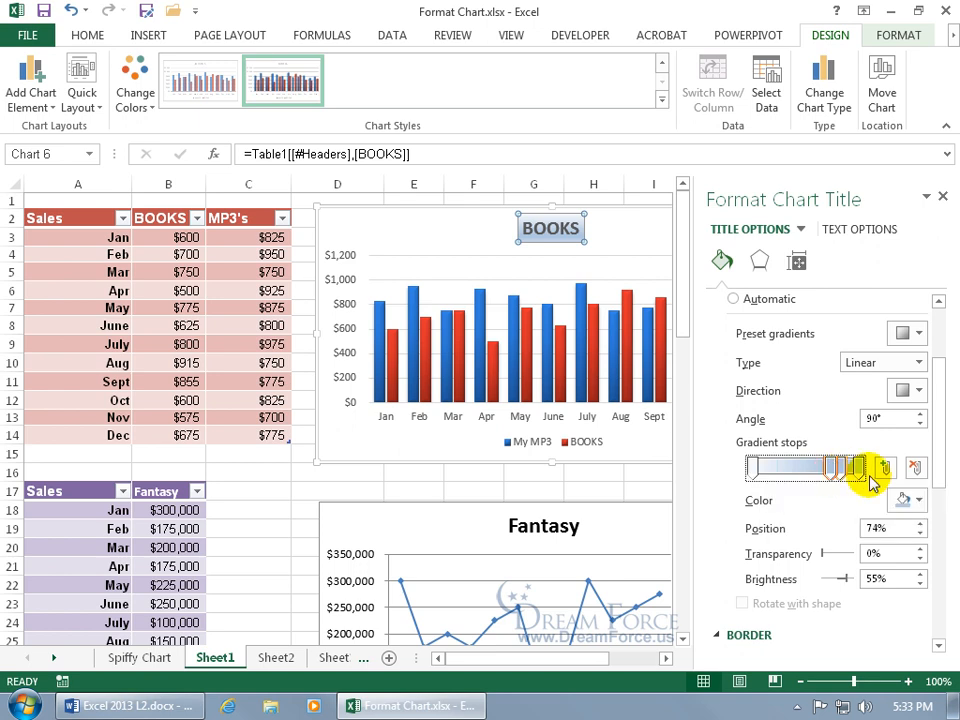
pyautogui.click(913, 468)
pyautogui.click(843, 470)
pyautogui.click(913, 468)
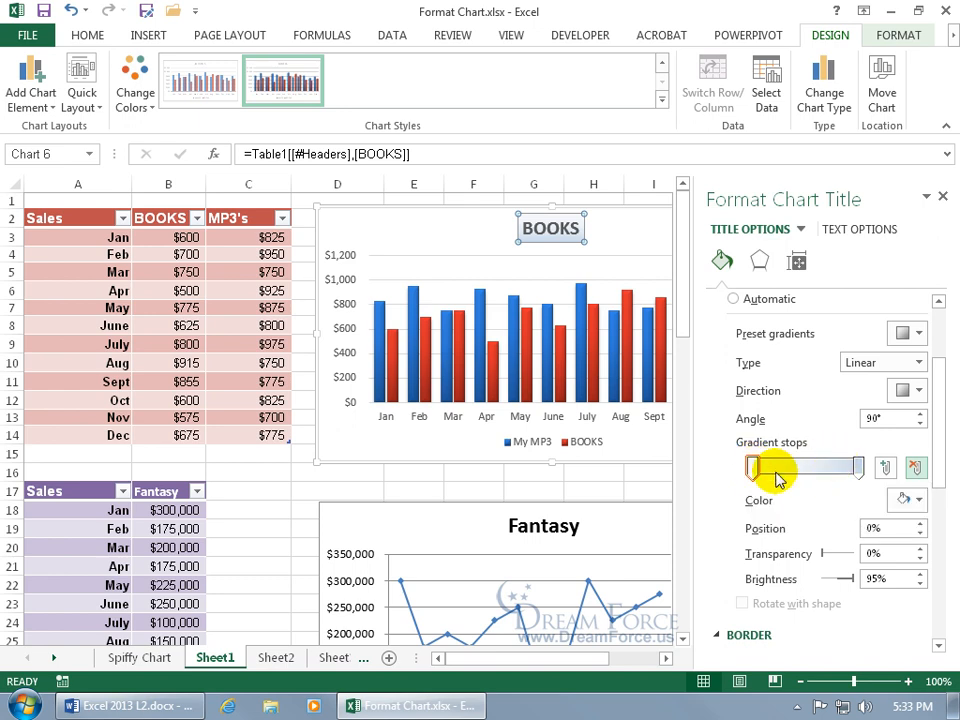
# Step: Try red on the first gradient stop of the title fill, and undo the color change
pyautogui.click(910, 500)
pyautogui.click(821, 423)
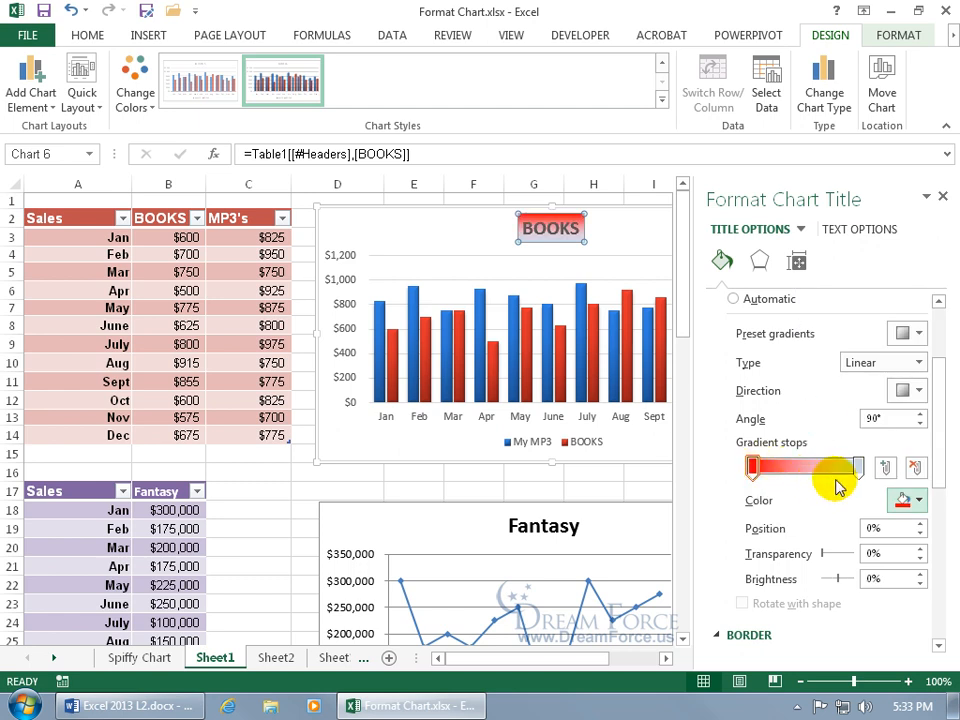
pyautogui.click(70, 10)
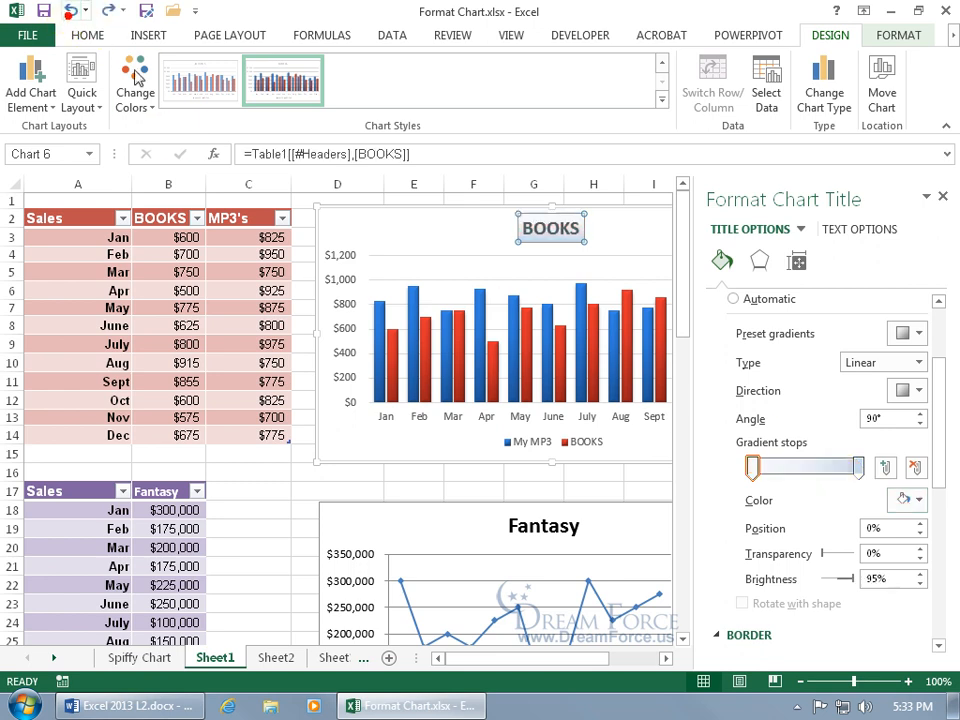
# Step: Add a red middle gradient stop to the title fill, move it to 89% and back to 57%, and remove it
pyautogui.click(887, 468)
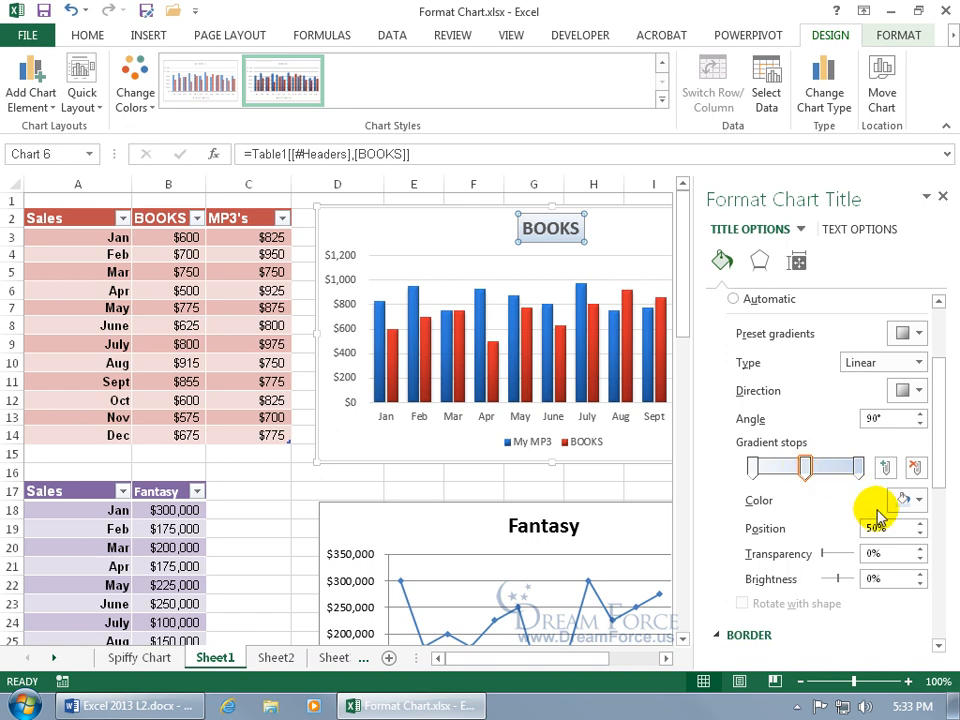
pyautogui.click(914, 500)
pyautogui.click(819, 424)
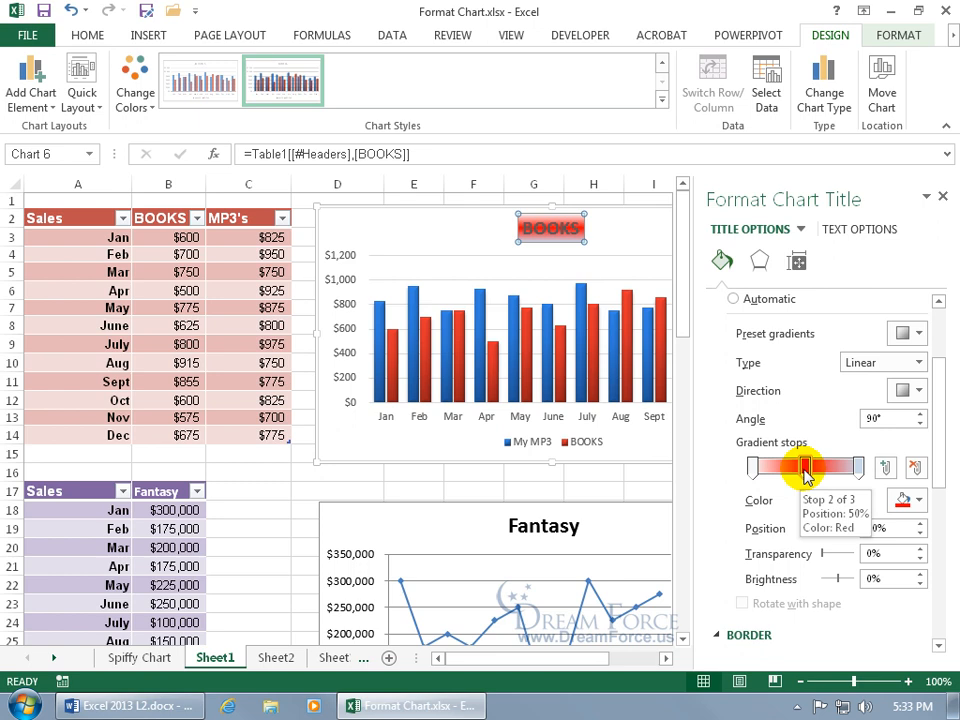
pyautogui.moveTo(806, 472); pyautogui.dragTo(846, 468)
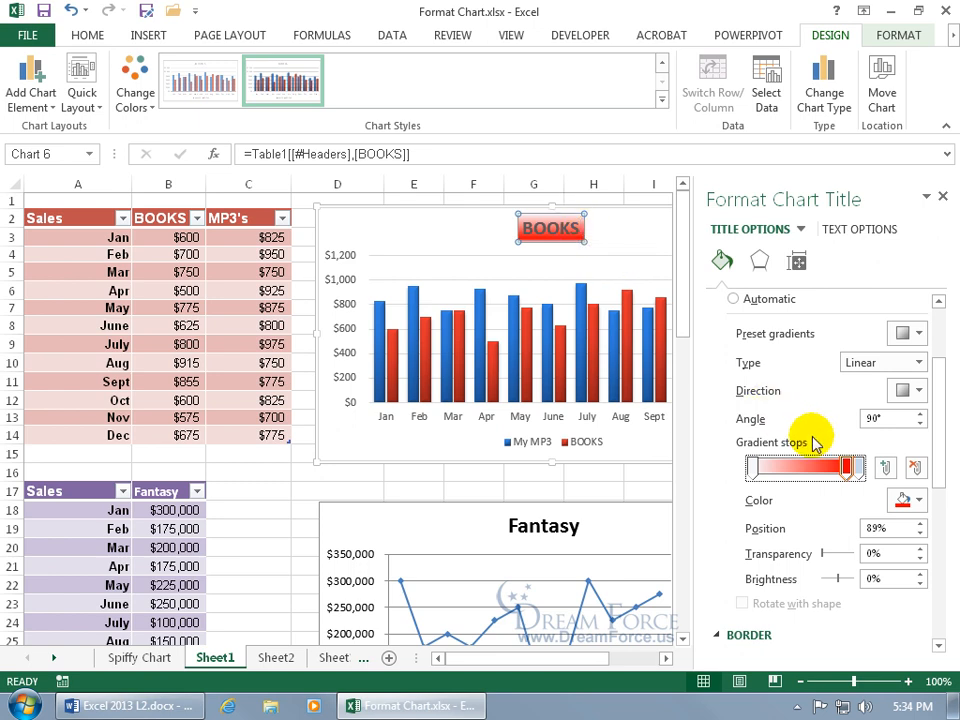
pyautogui.moveTo(846, 472); pyautogui.dragTo(813, 470)
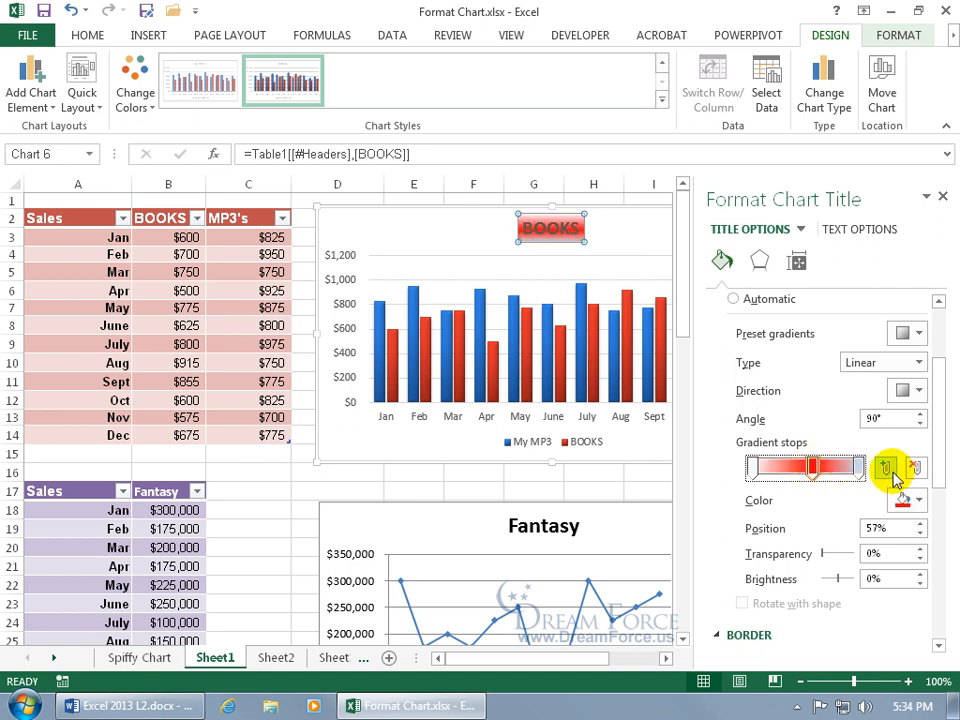
pyautogui.click(915, 467)
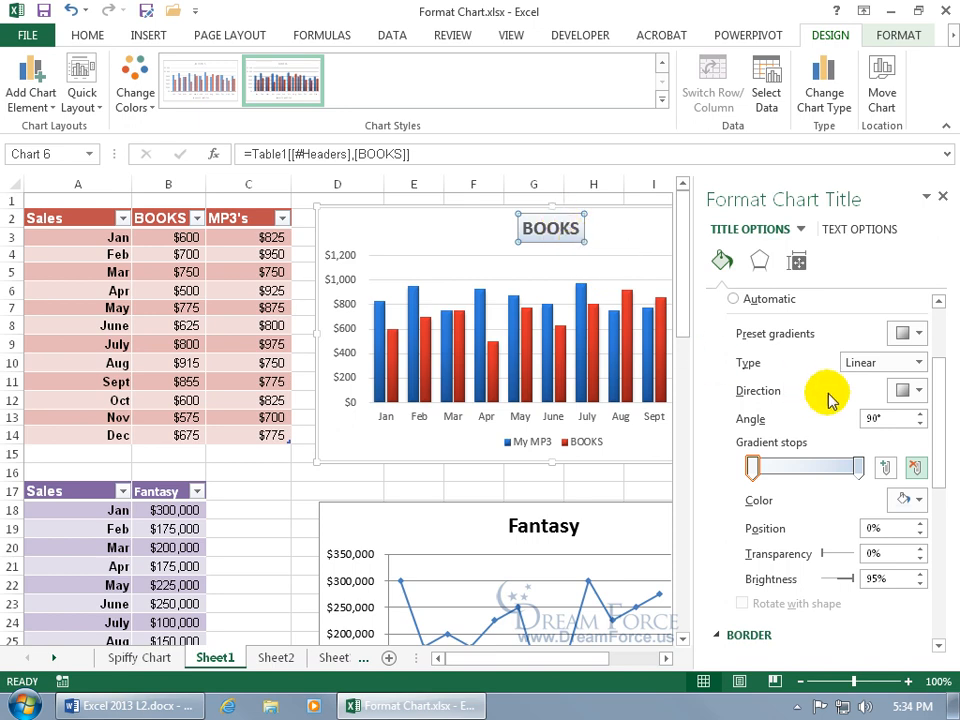
# Step: Set the title's gradient direction to 270° and view the preset gradients without applying one
pyautogui.click(910, 390)
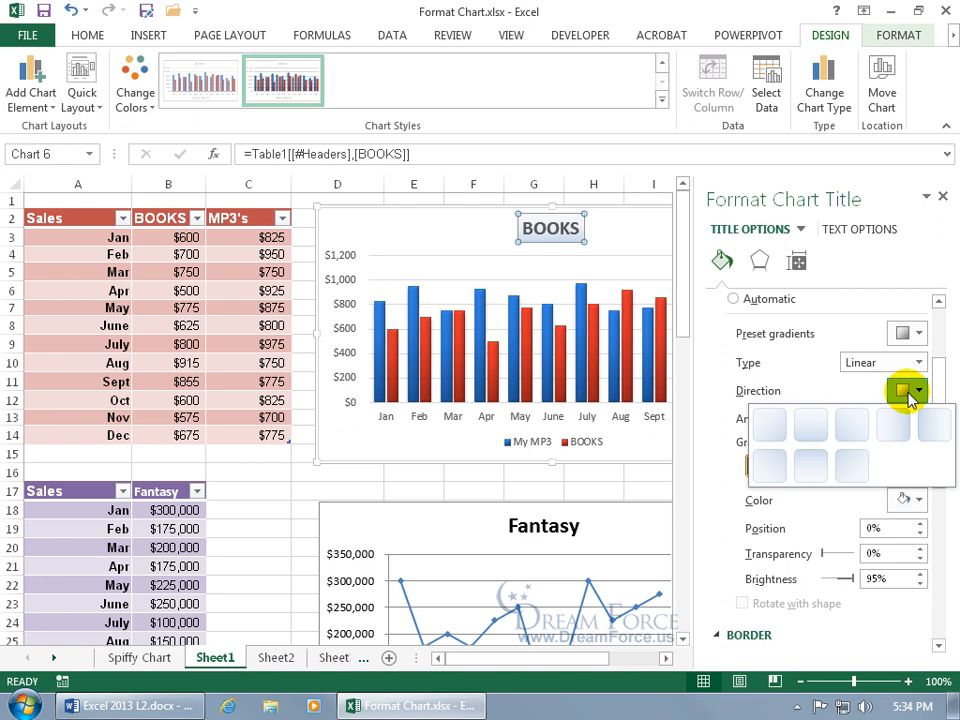
pyautogui.click(815, 465)
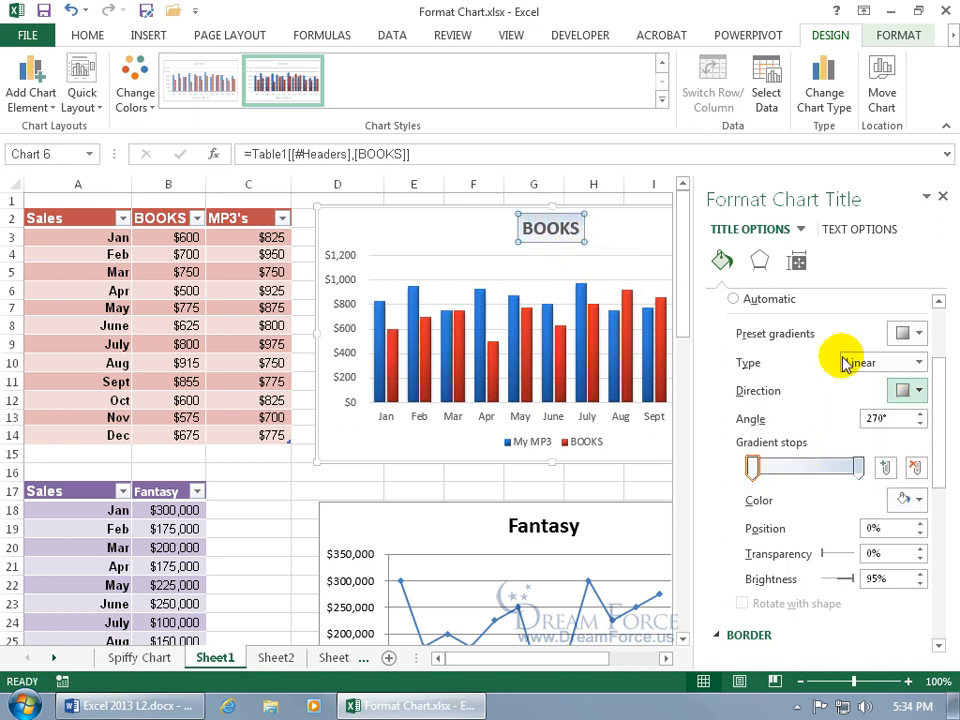
pyautogui.click(917, 334)
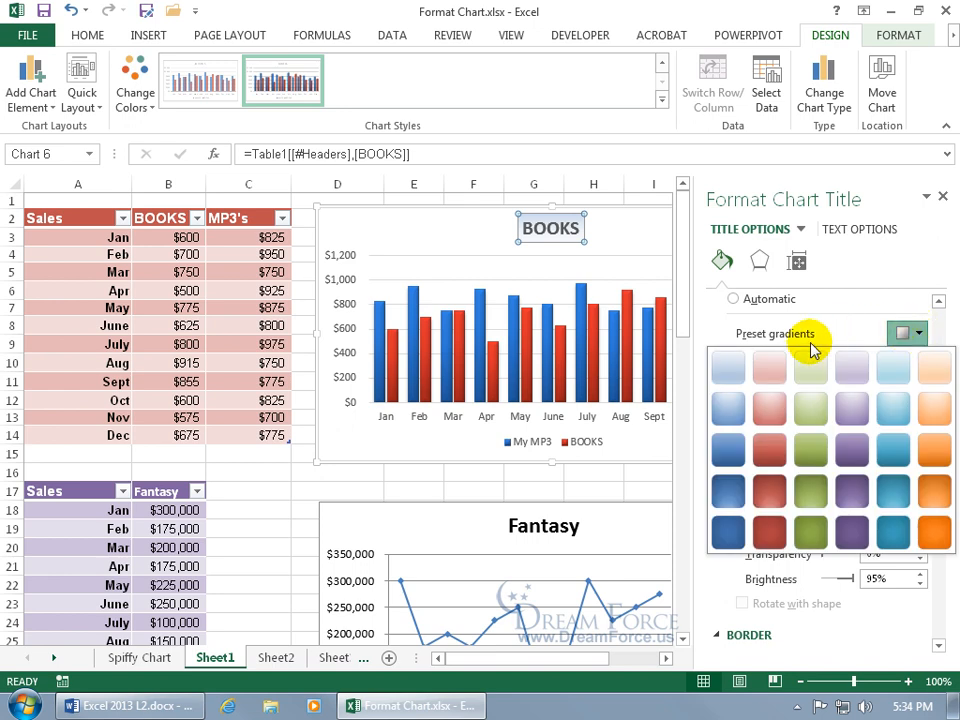
pyautogui.click(828, 326)
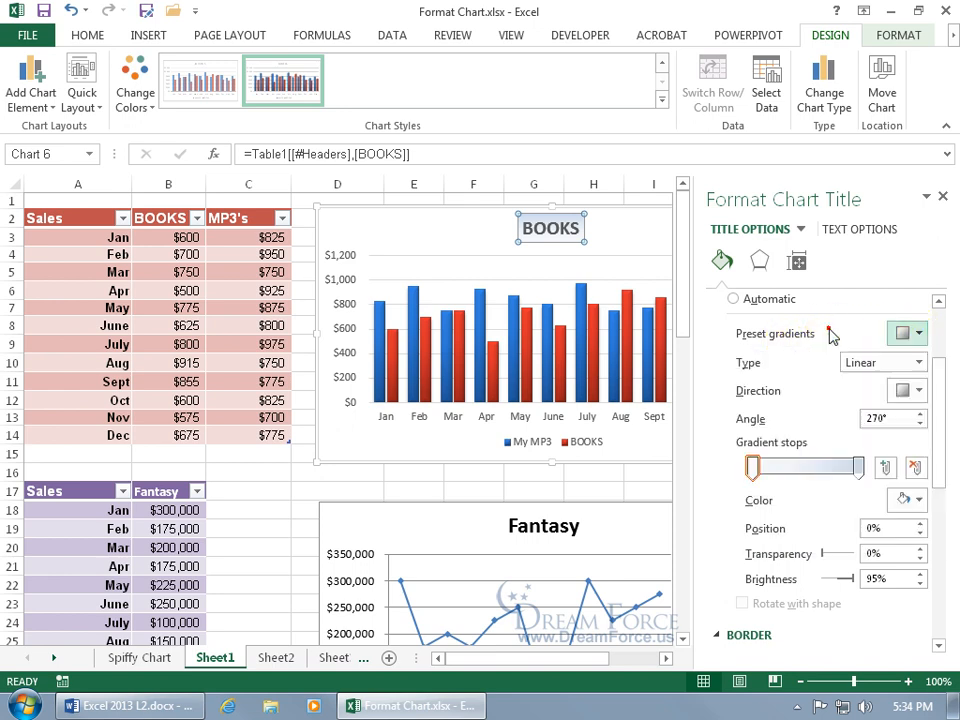
# Step: Switch the BOOKS chart title to a picture or texture fill and browse the available textures without choosing one
pyautogui.moveTo(940, 400); pyautogui.dragTo(934, 321)
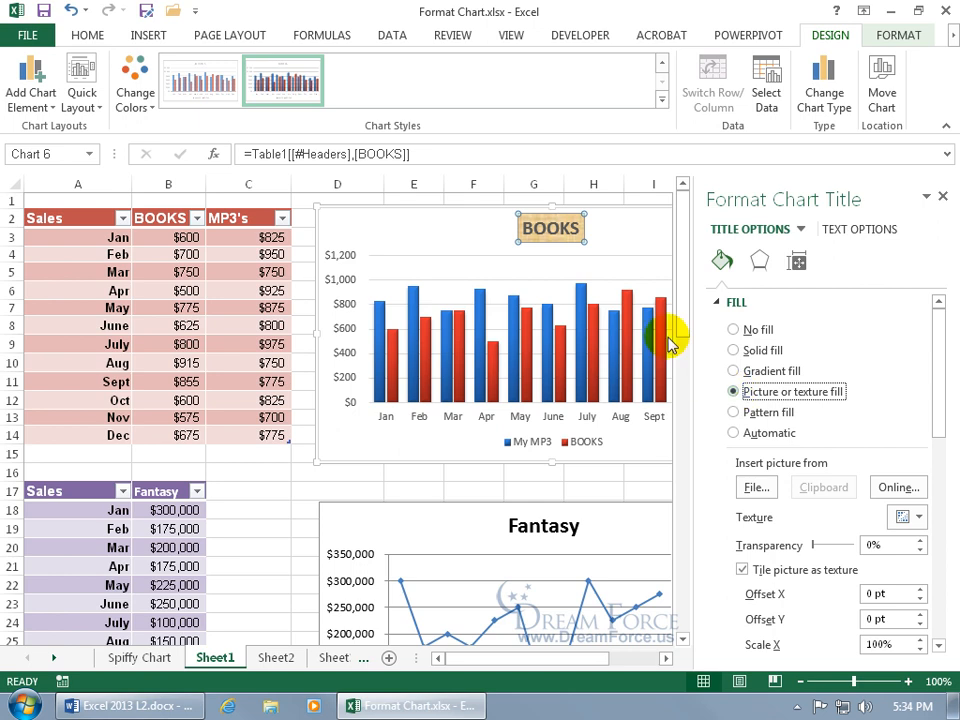
pyautogui.click(907, 517)
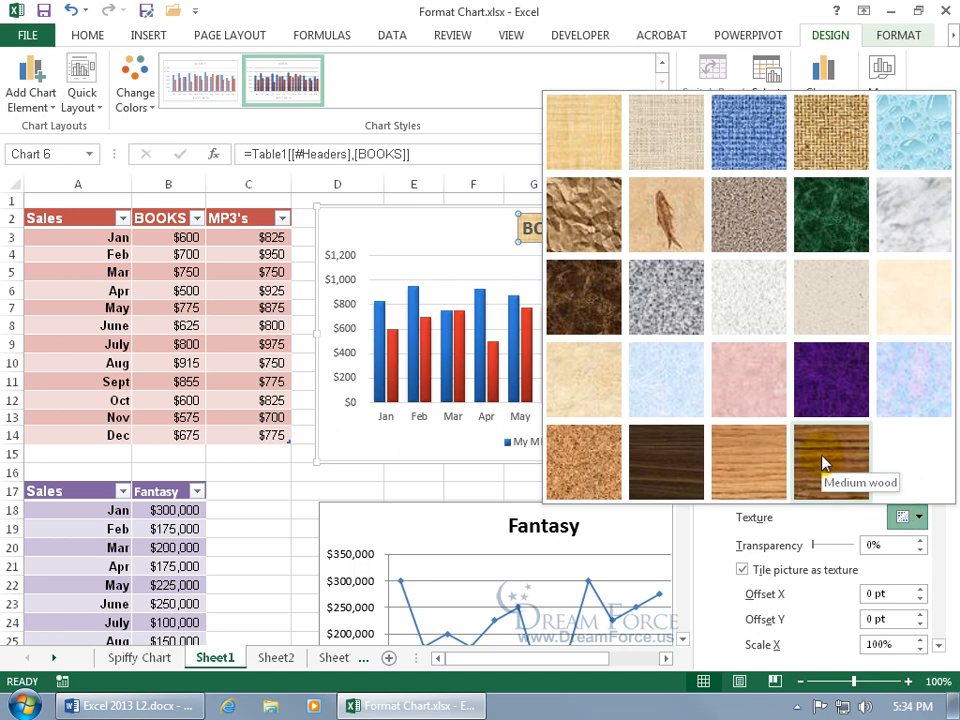
pyautogui.click(708, 528)
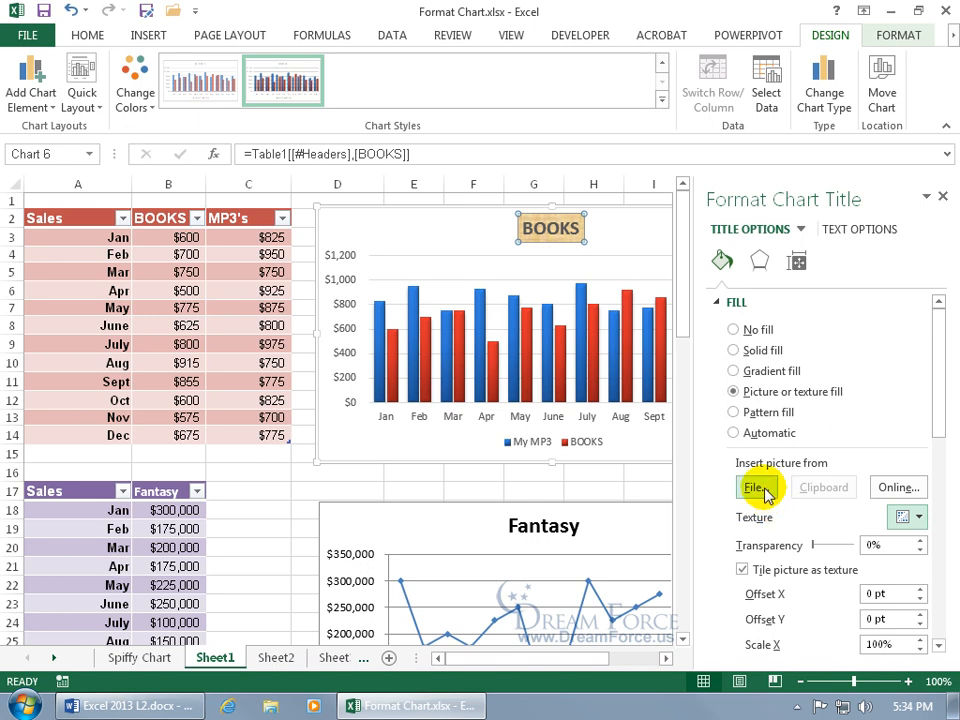
# Step: Search Office.com Clip Art for "ghost" and fill the BOOKS chart title with the Halloween ghost emoticon picture
pyautogui.click(895, 488)
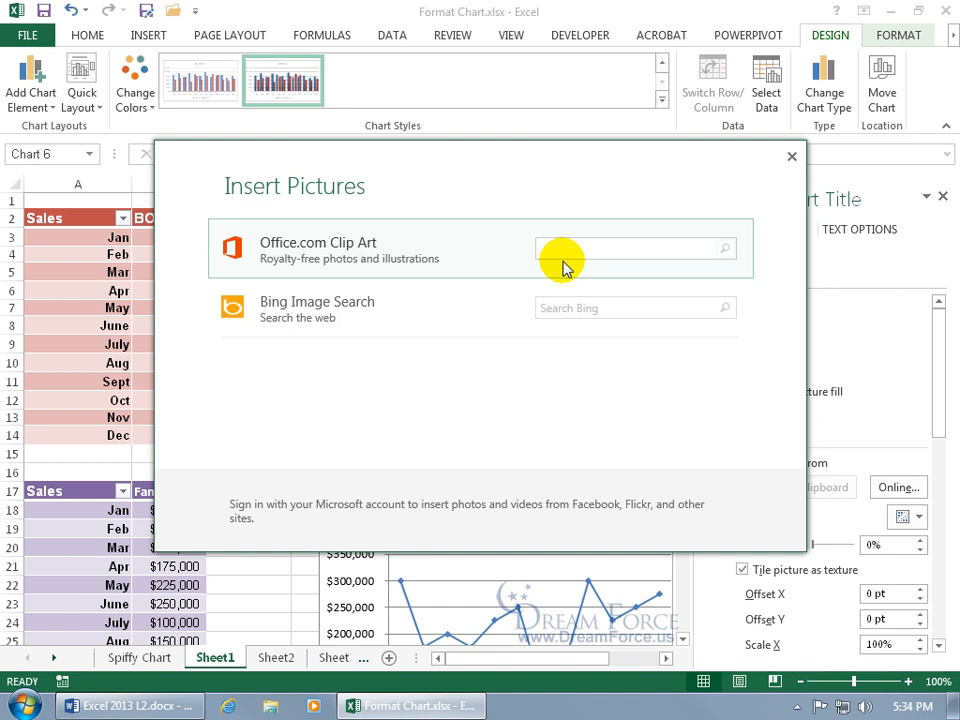
pyautogui.write('ghost')
pyautogui.press('Return')
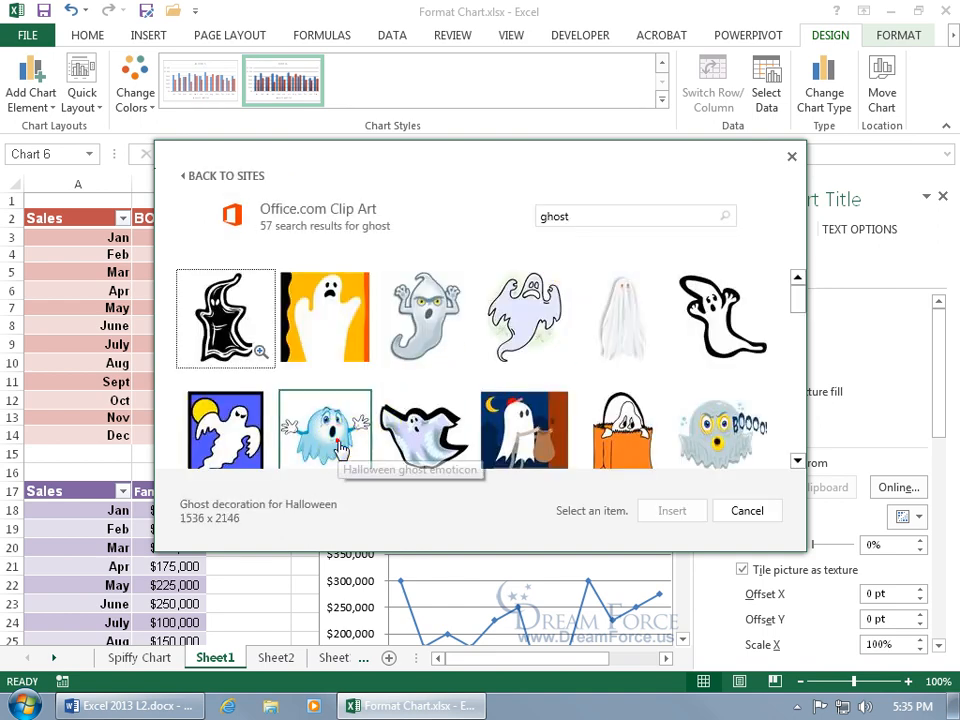
pyautogui.click(330, 435)
pyautogui.click(673, 512)
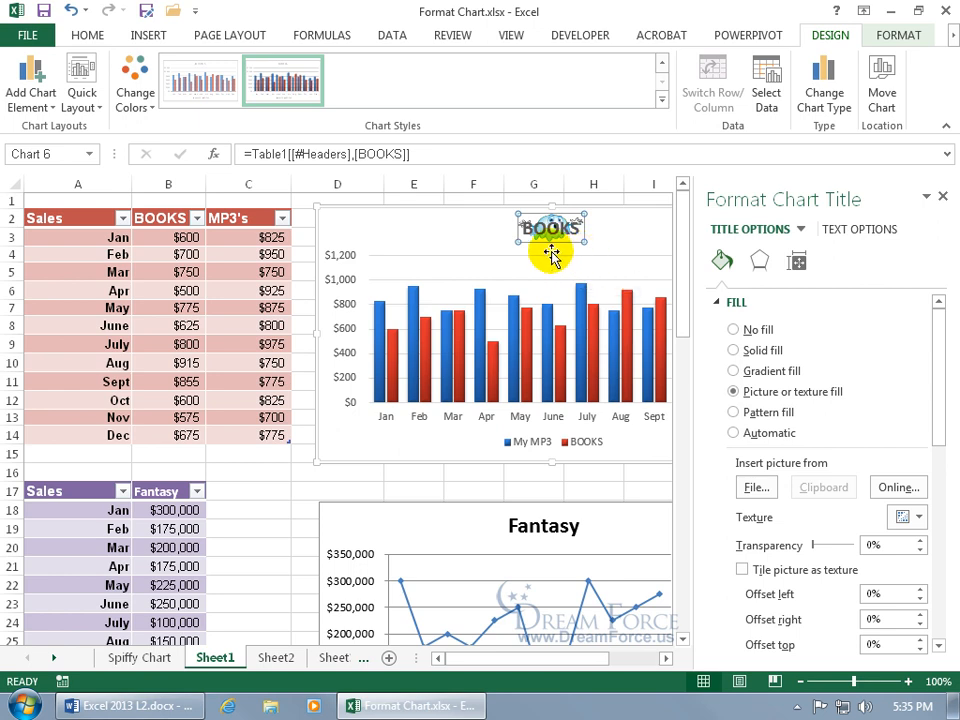
# Step: Color the text of the BOOKS chart title red
pyautogui.click(87, 35)
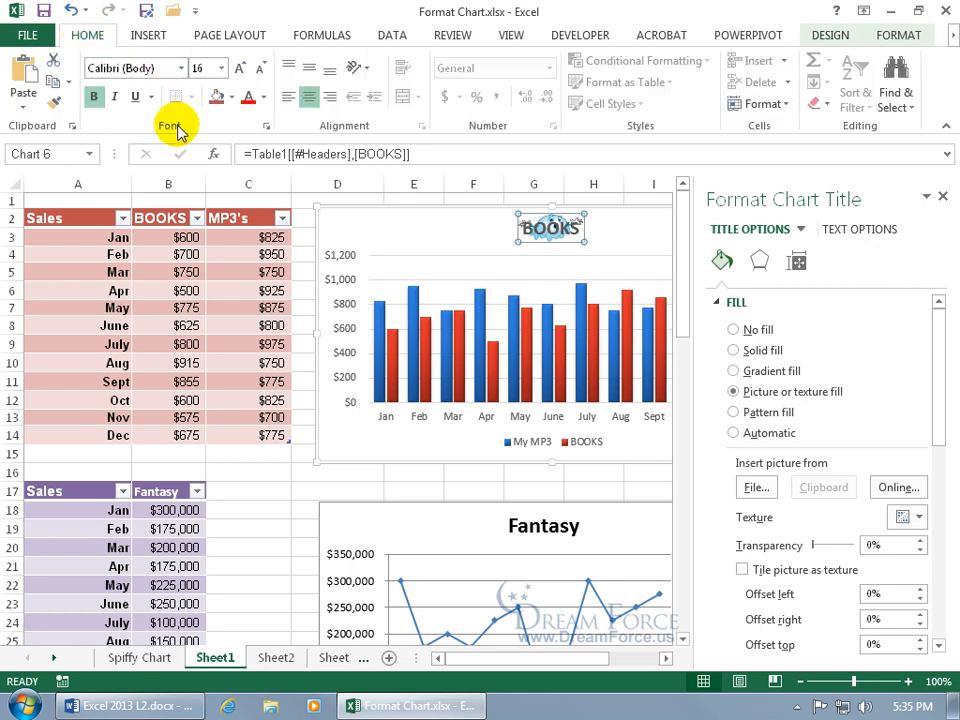
pyautogui.click(247, 97)
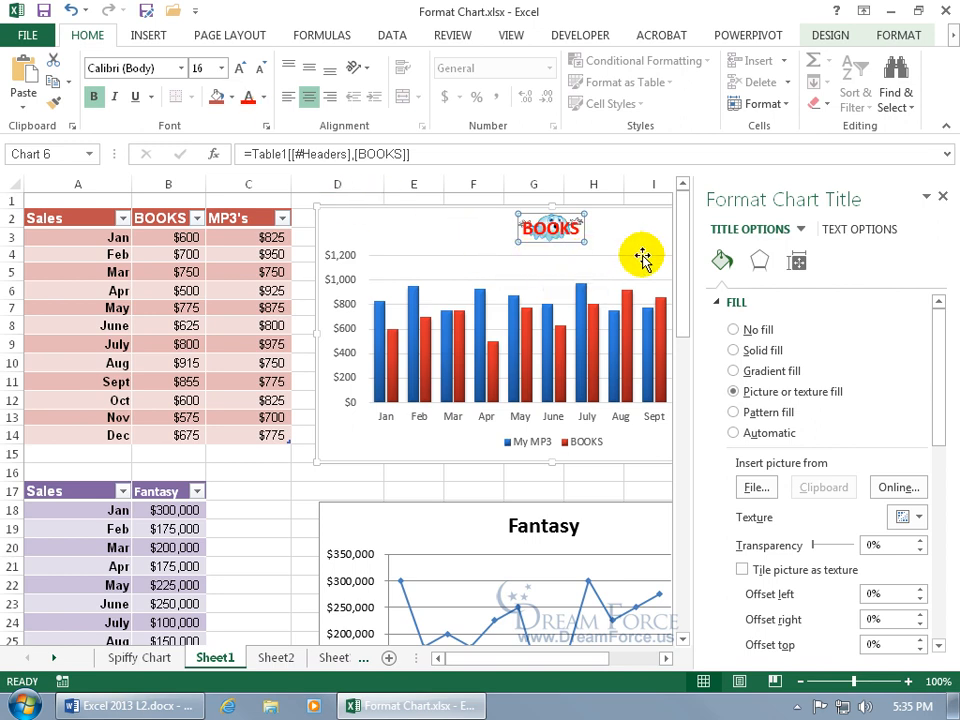
# Step: Try a shadow preset with 45° angle, 4 pt blur and 3 pt distance on the BOOKS chart title, and remove the shadow
pyautogui.click(761, 262)
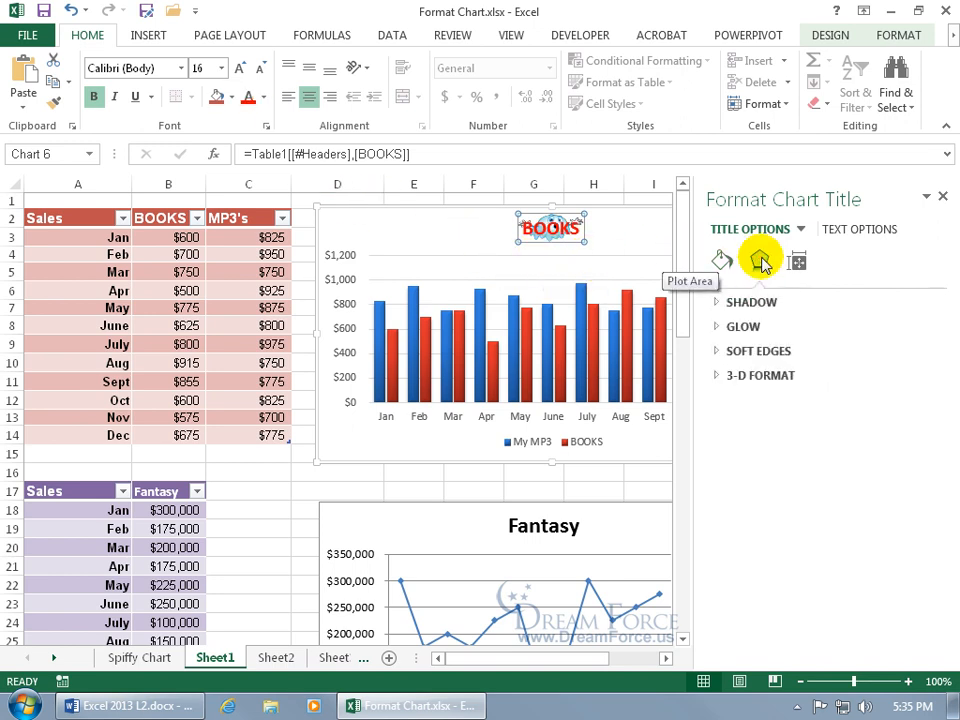
pyautogui.click(718, 302)
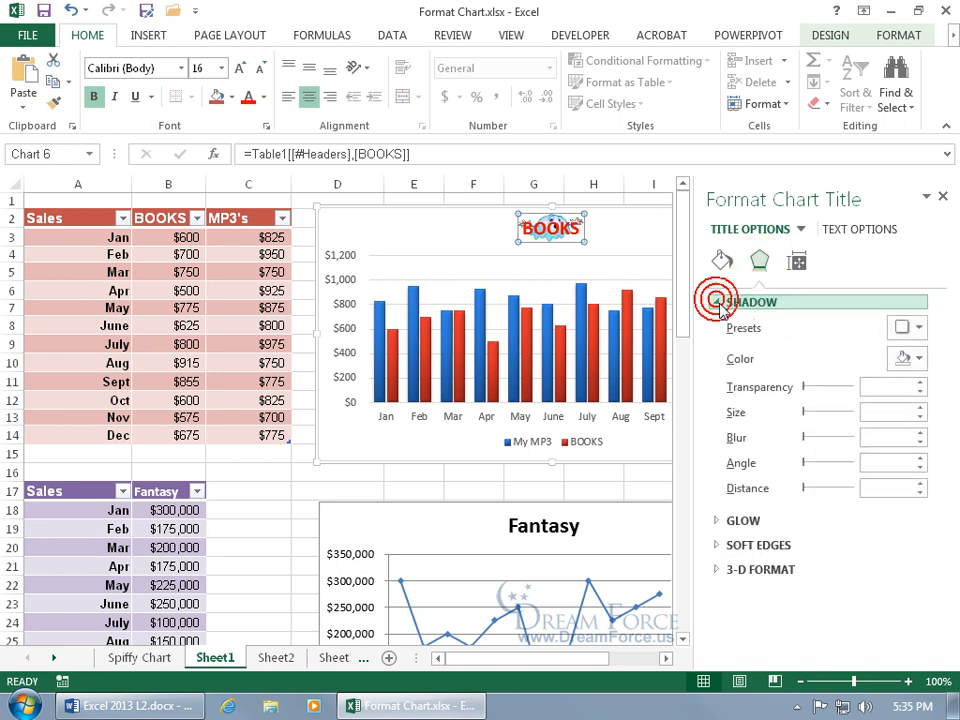
pyautogui.click(908, 331)
pyautogui.click(826, 462)
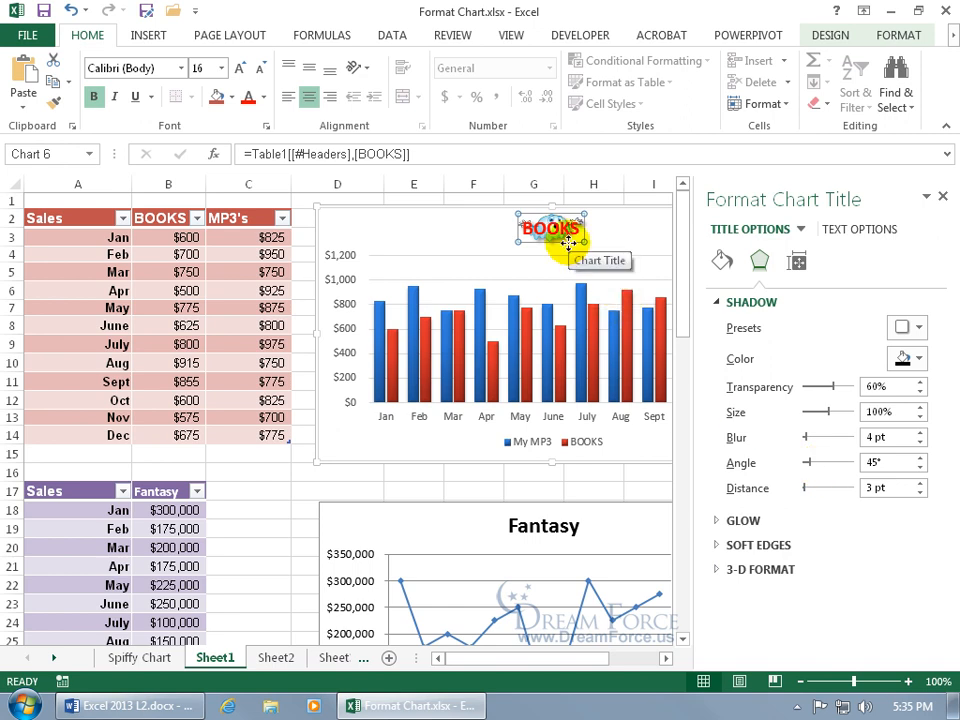
pyautogui.click(908, 329)
pyautogui.click(812, 392)
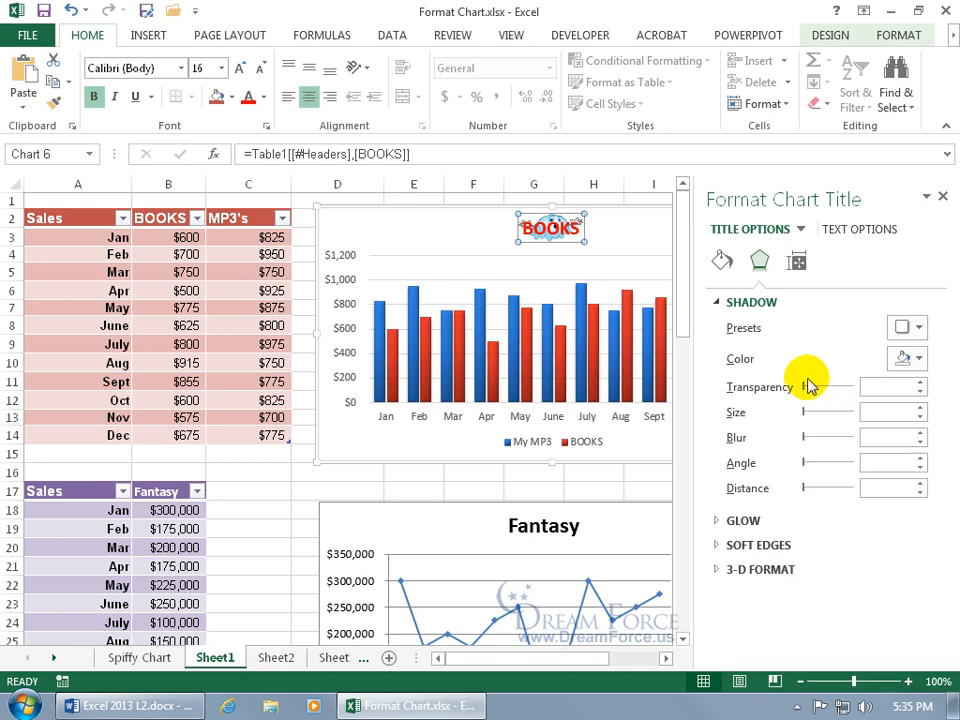
# Step: Apply the red glow variation of the largest size to the BOOKS chart title
pyautogui.click(716, 520)
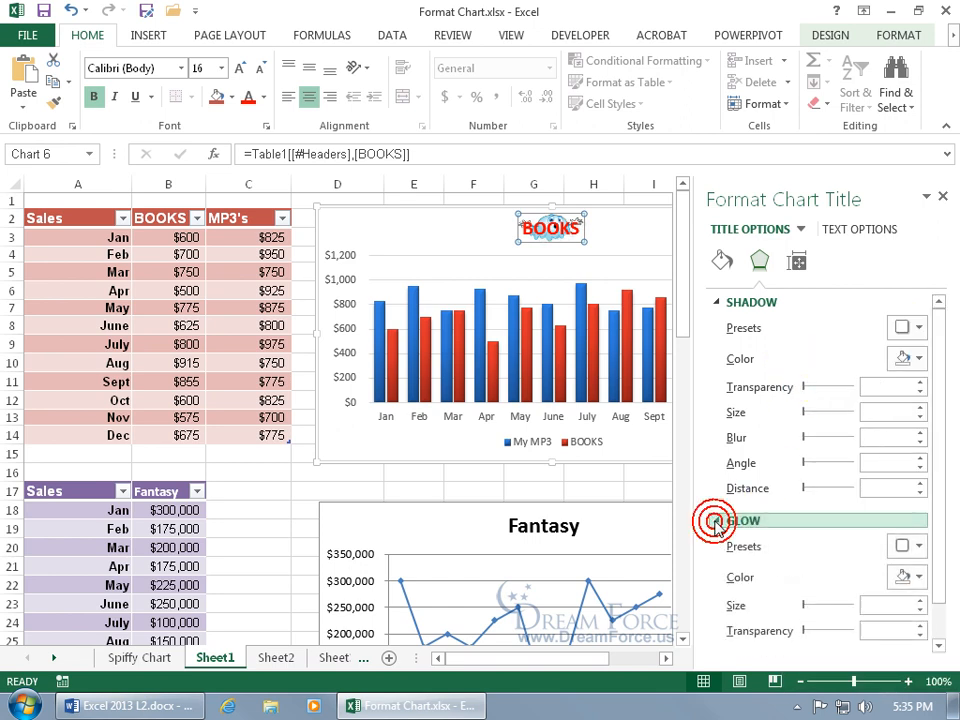
pyautogui.click(919, 548)
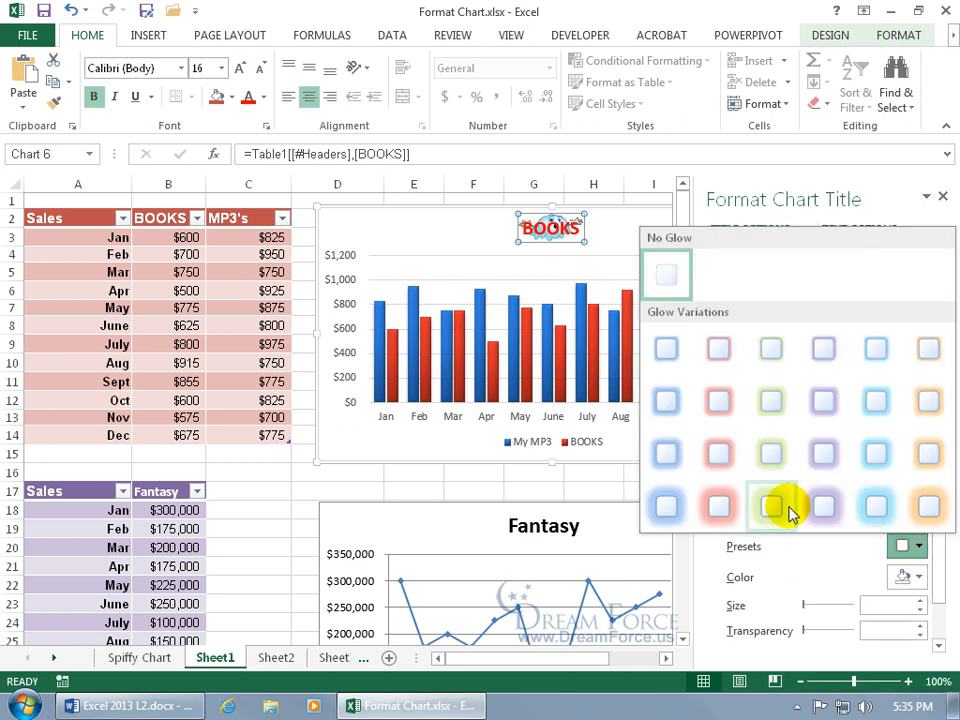
pyautogui.click(721, 507)
pyautogui.click(717, 521)
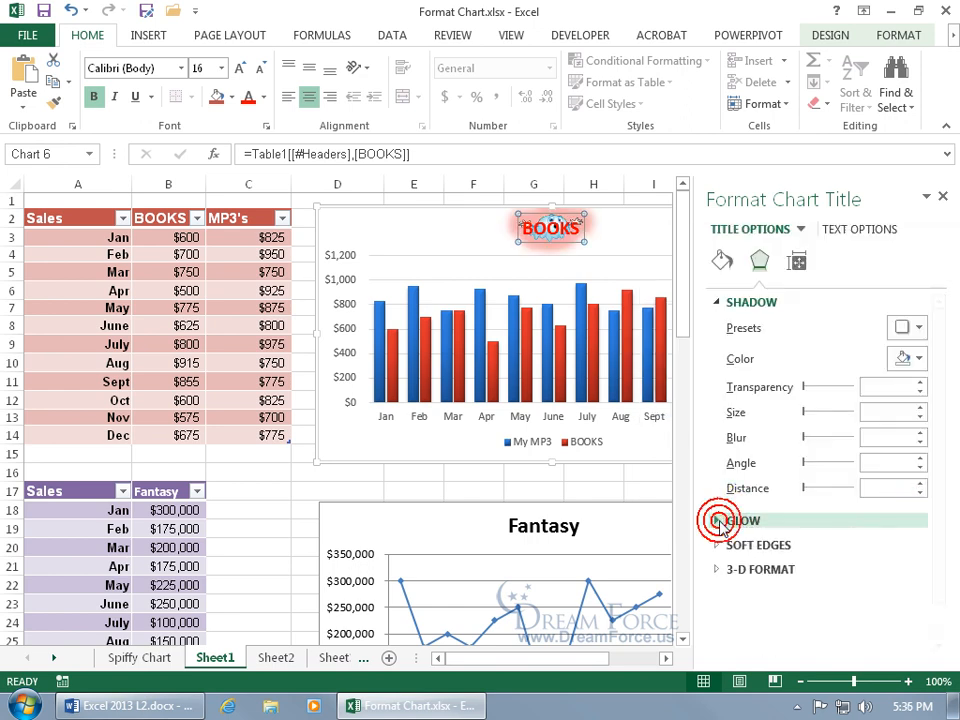
# Step: Look over the soft edges presets and the 3-D format settings for the BOOKS chart title without choosing any
pyautogui.click(716, 546)
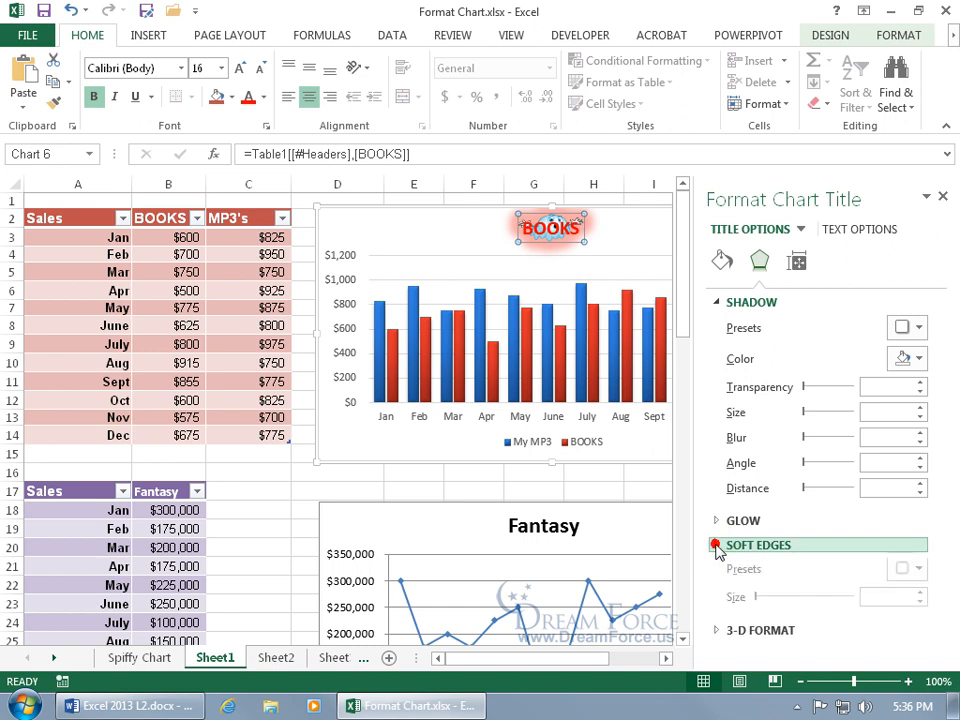
pyautogui.click(917, 571)
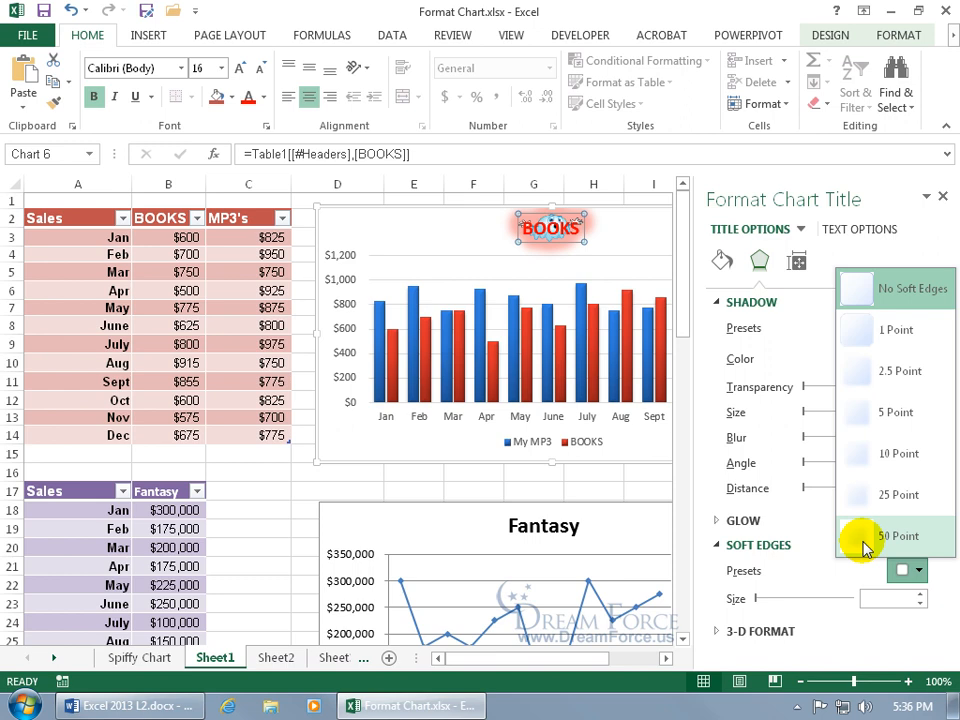
pyautogui.click(718, 633)
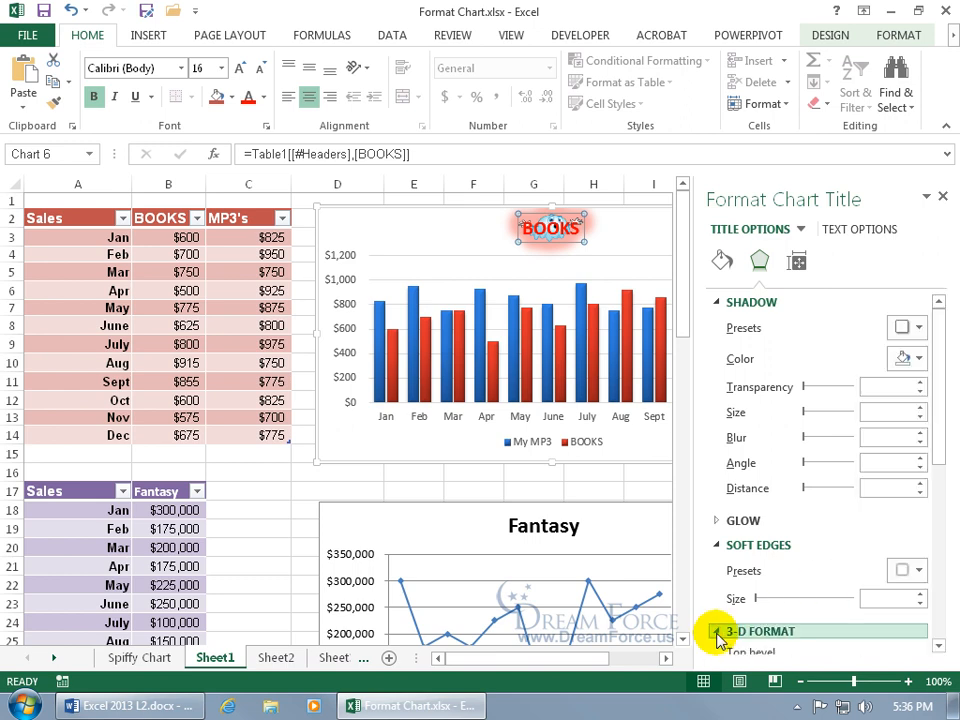
pyautogui.click(718, 632)
pyautogui.click(716, 545)
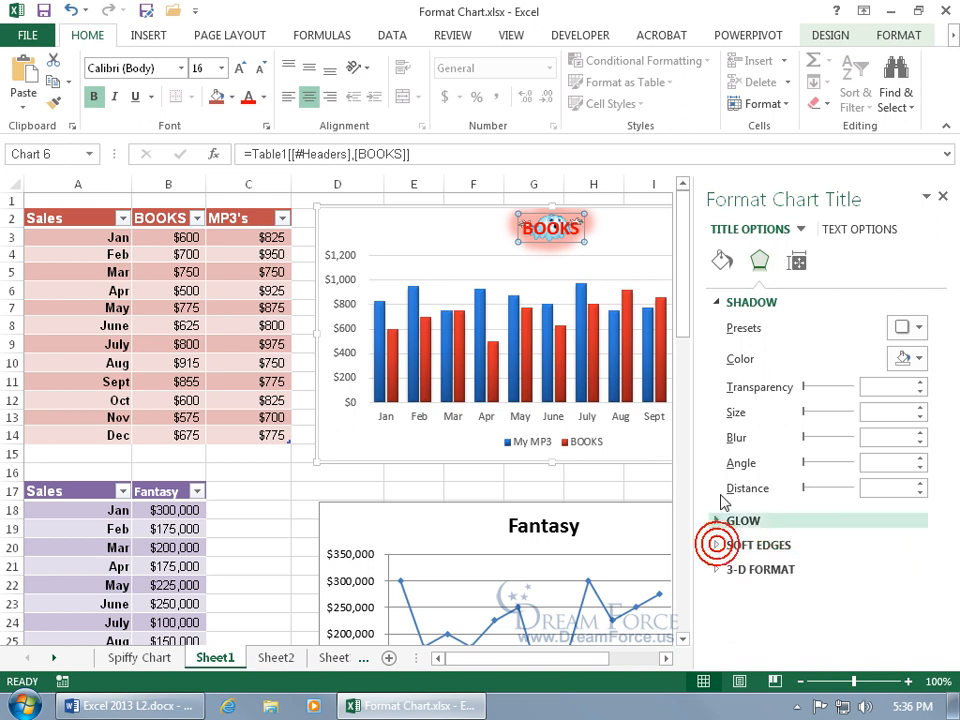
pyautogui.click(722, 302)
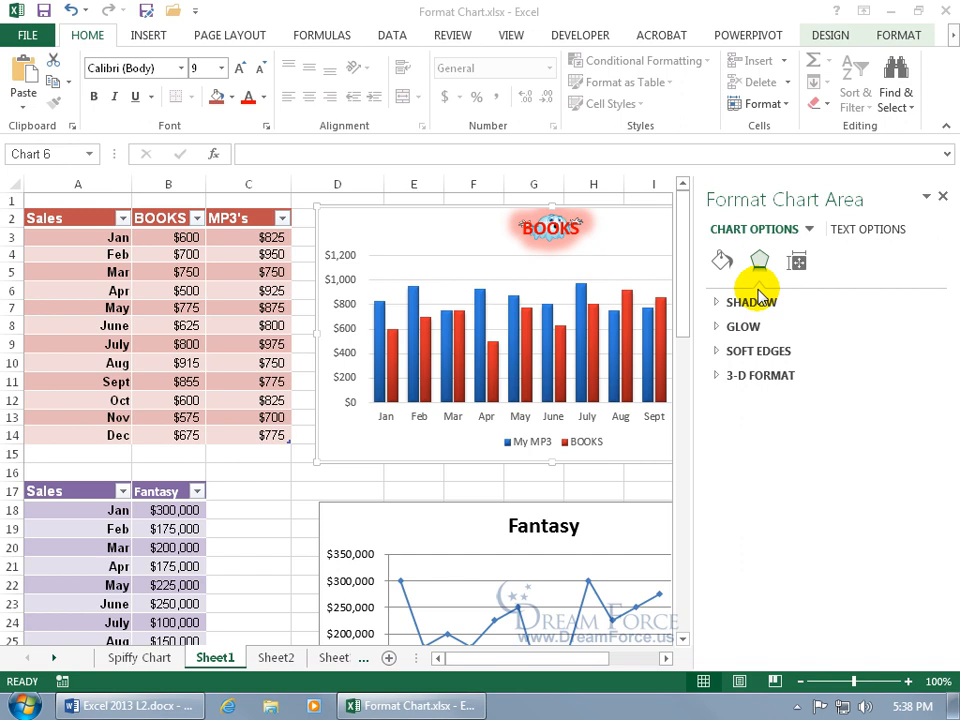
# Step: Try a solid dark blue fill on the plot area of the BOOKS chart, and undo it
pyautogui.click(484, 268)
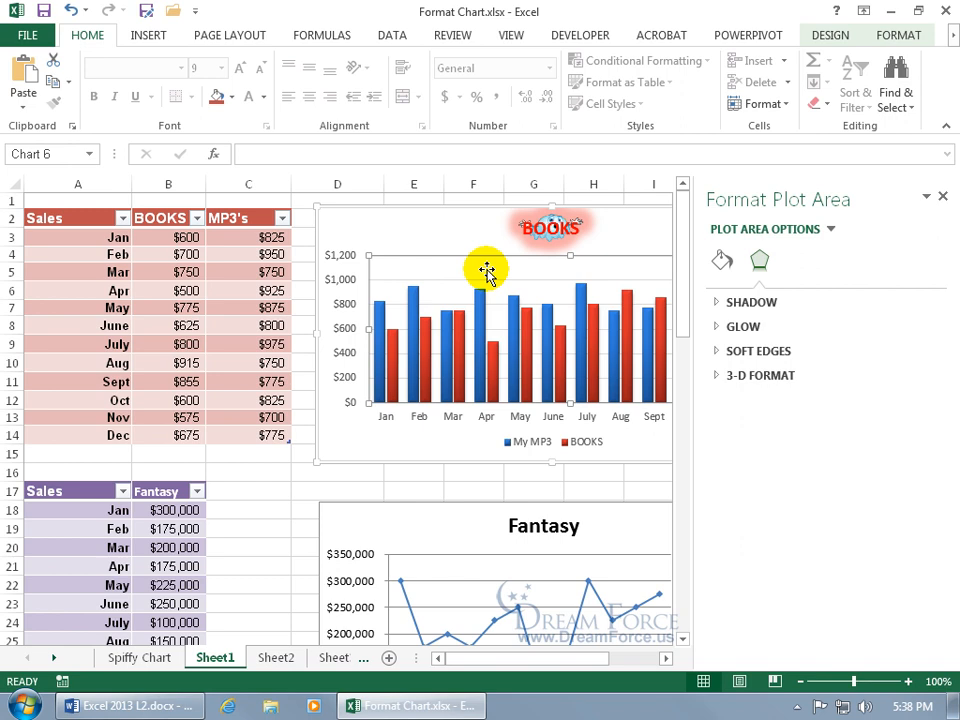
pyautogui.click(723, 264)
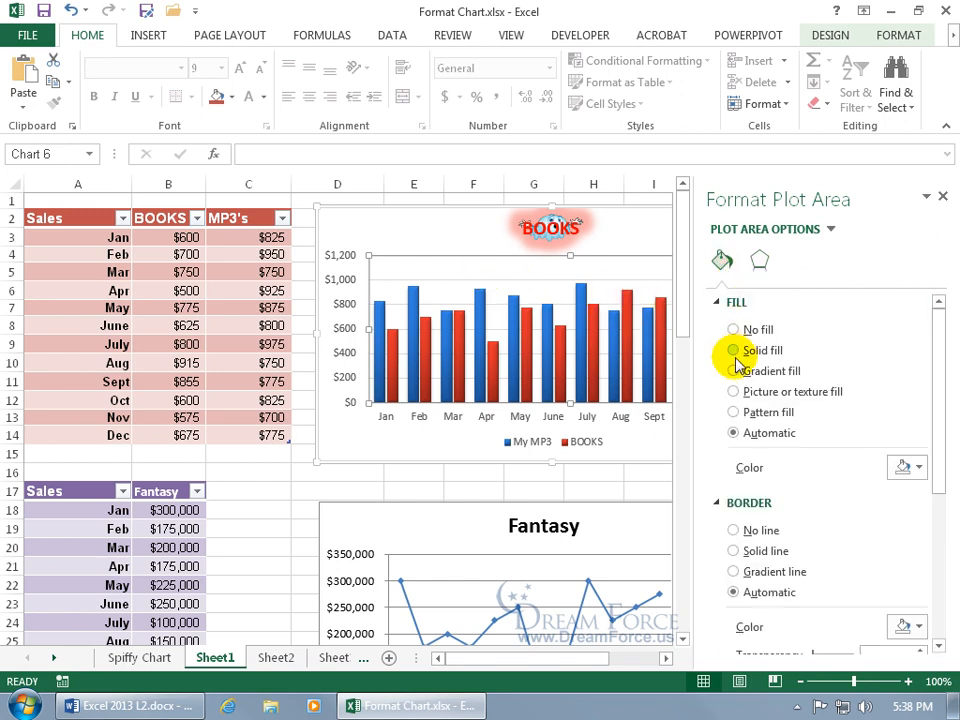
pyautogui.click(735, 353)
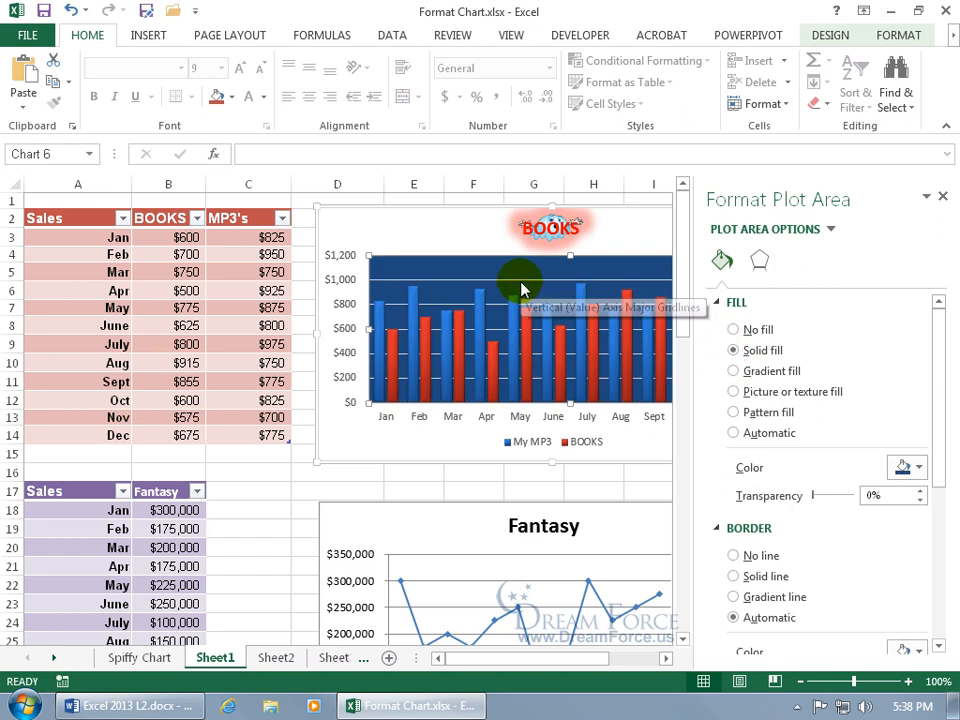
pyautogui.click(73, 11)
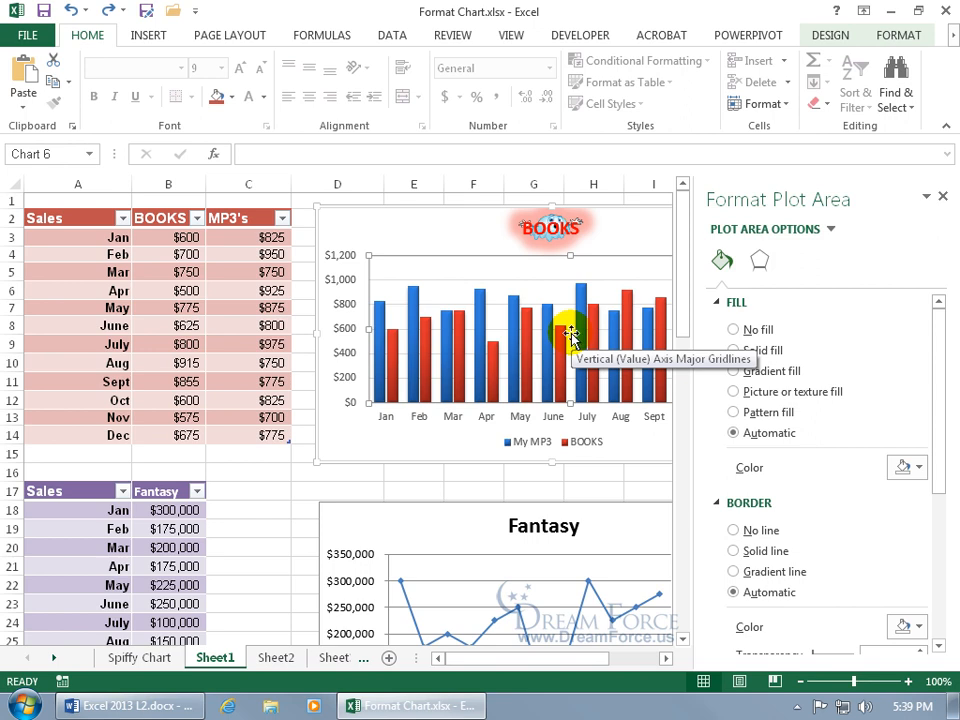
# Step: Try a solid dark blue fill on the whole My MP3 data series, and undo it
pyautogui.click(380, 338)
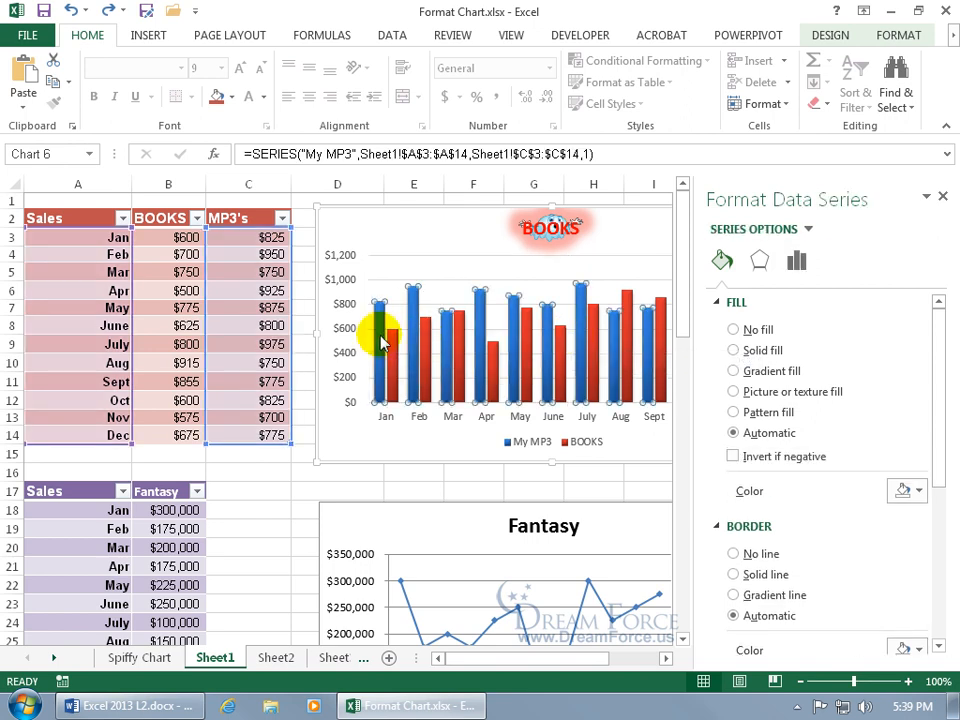
pyautogui.click(734, 351)
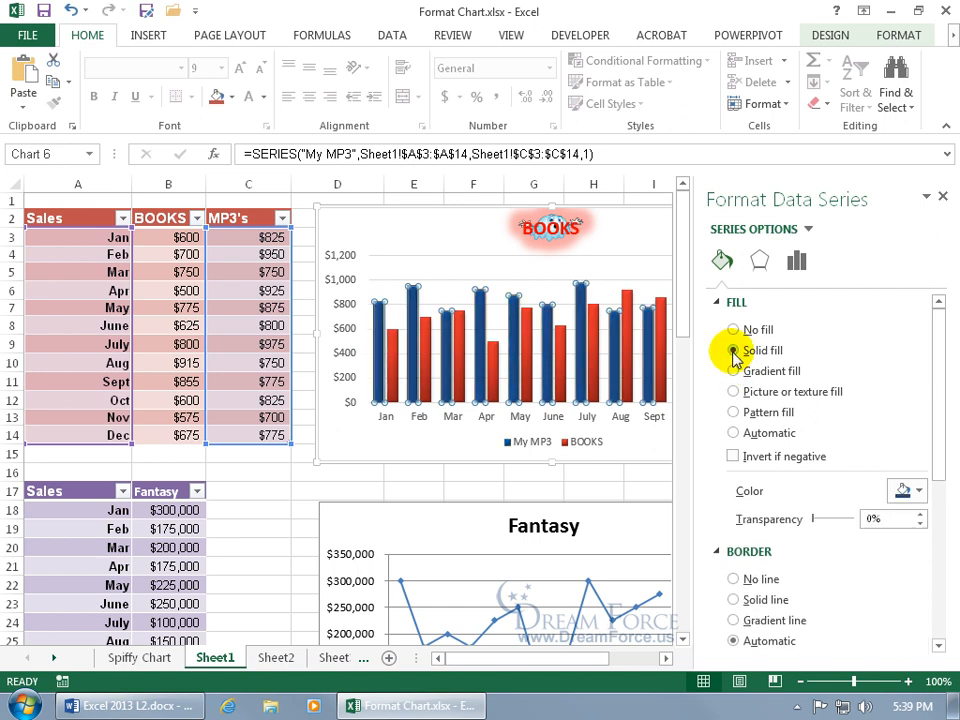
pyautogui.click(73, 11)
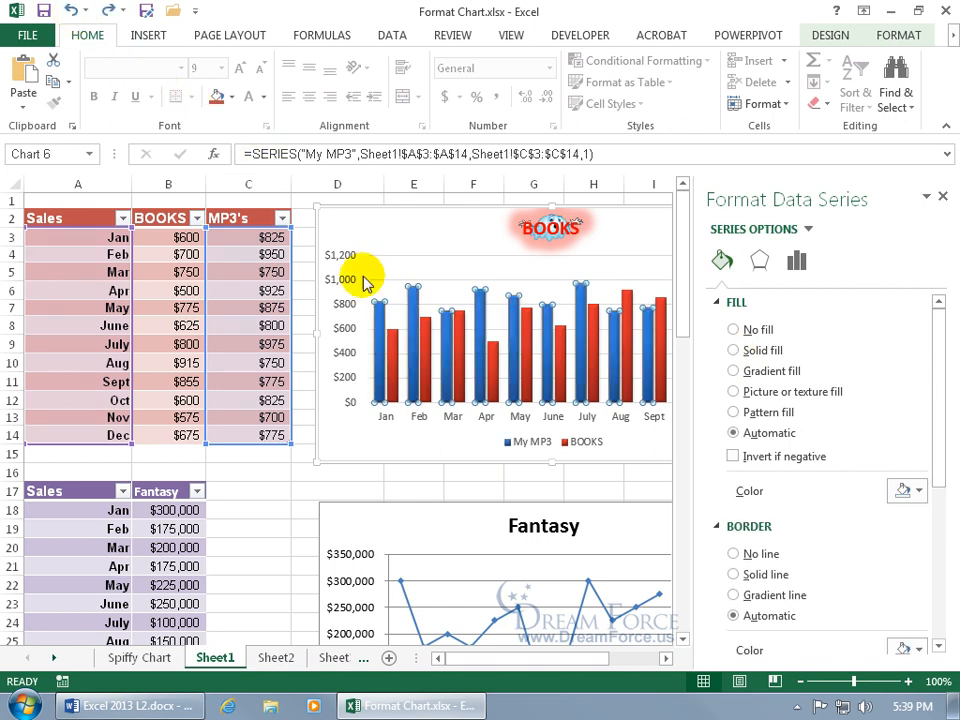
# Step: Fill only the February column of the My MP3 series with solid orange, and close the formatting pane
pyautogui.click(413, 358)
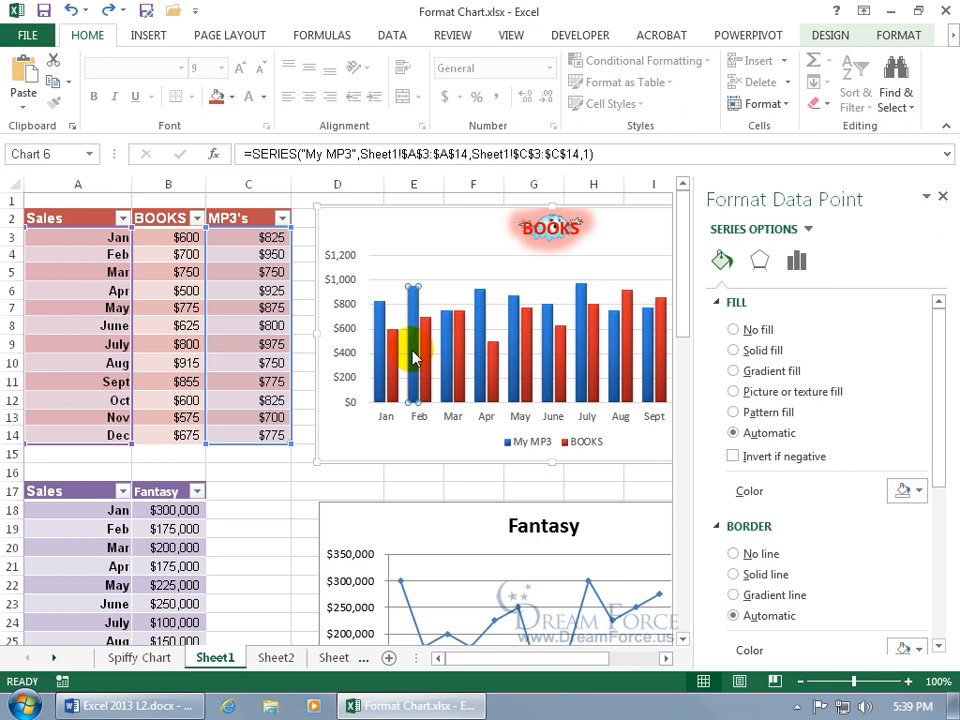
pyautogui.click(734, 351)
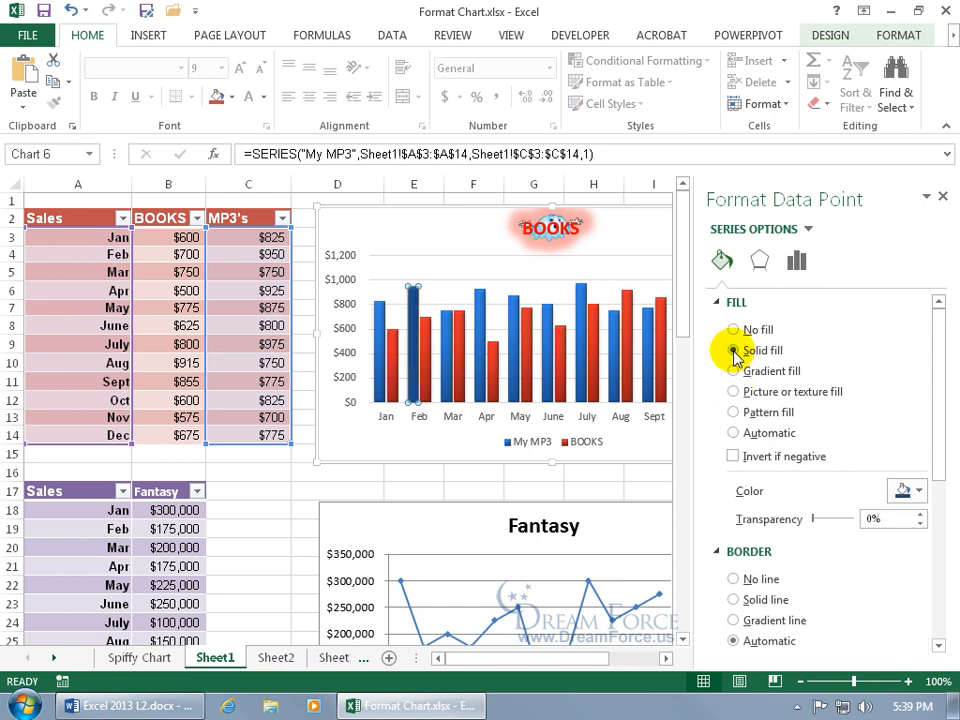
pyautogui.click(919, 491)
pyautogui.click(947, 368)
pyautogui.click(943, 199)
# Step: Look through the color palettes available for the BOOKS chart without choosing one
pyautogui.click(810, 256)
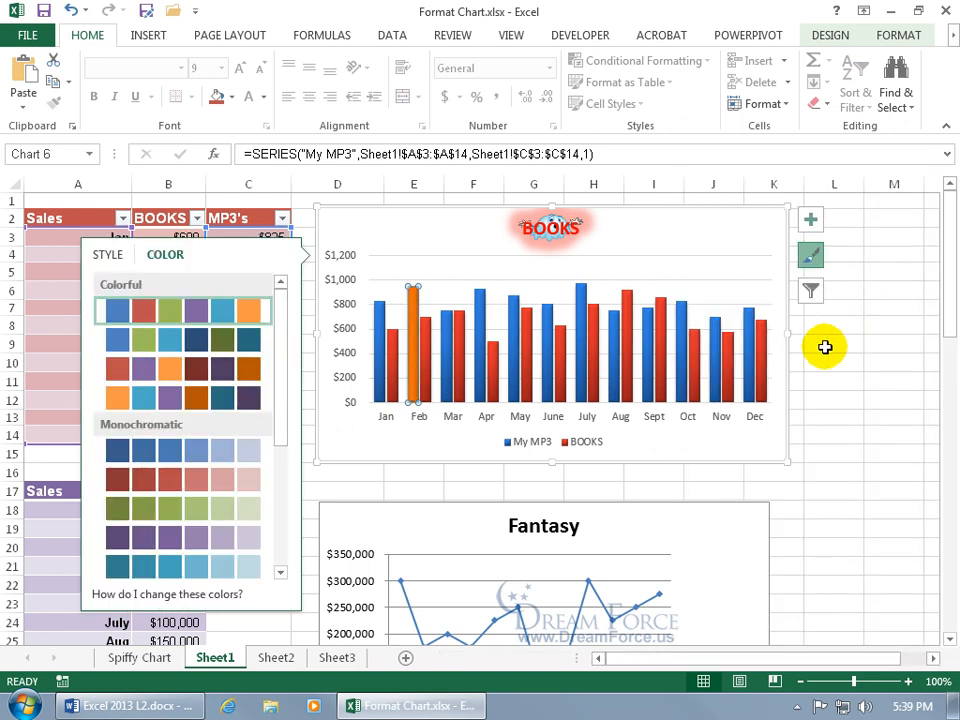
pyautogui.moveTo(949, 300); pyautogui.dragTo(949, 381)
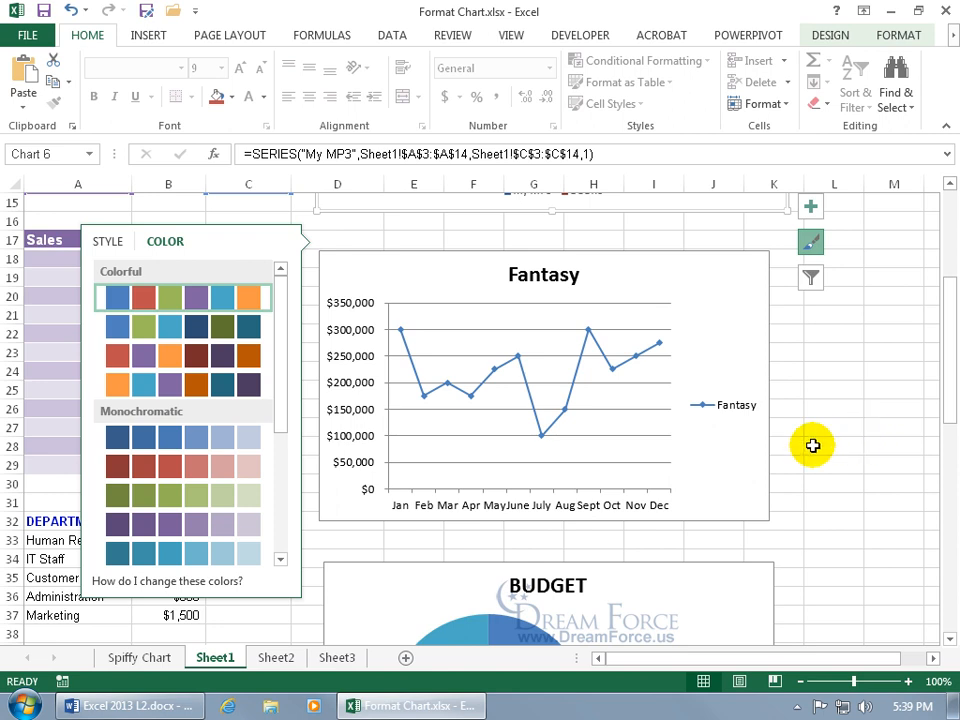
pyautogui.click(825, 254)
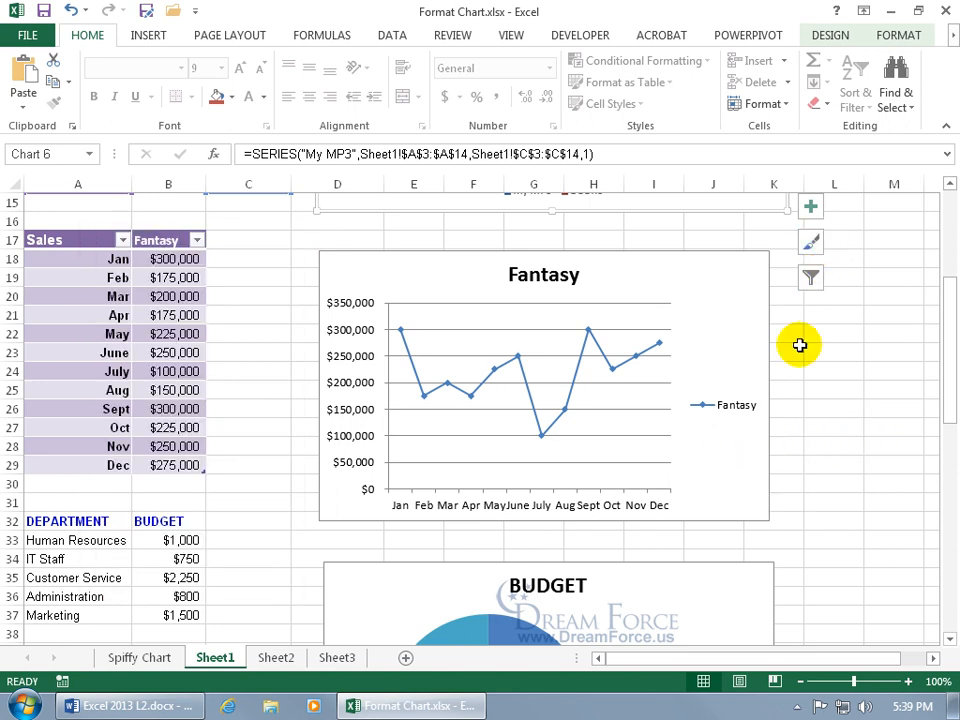
# Step: Set the number format category of the Fantasy chart's vertical axis to Custom
pyautogui.click(681, 481)
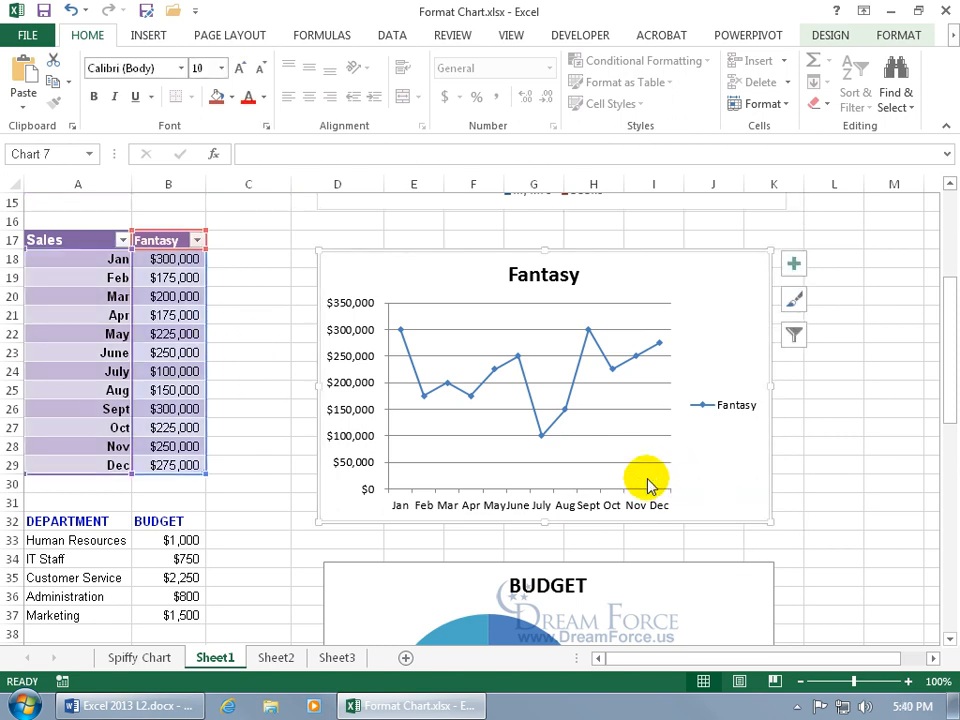
pyautogui.doubleClick(349, 411)
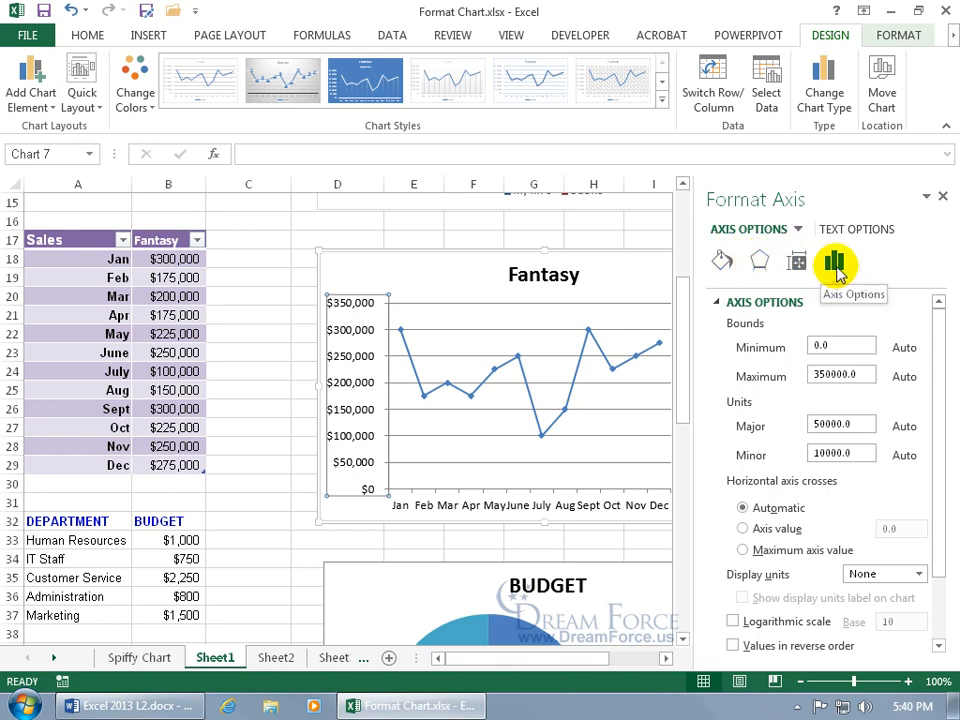
pyautogui.moveTo(940, 340); pyautogui.dragTo(941, 422)
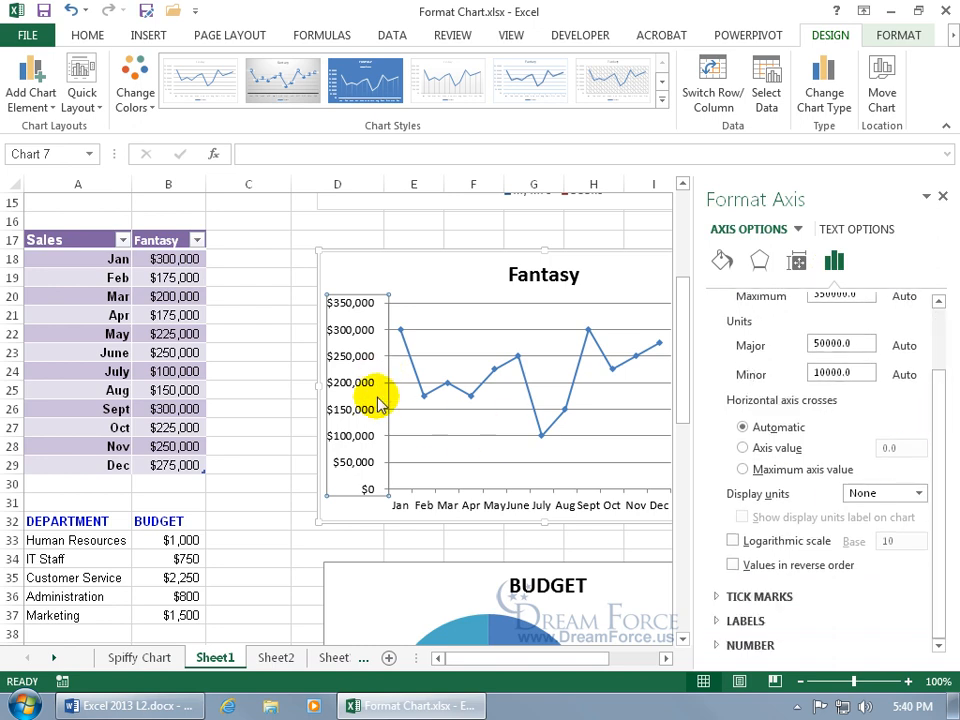
pyautogui.click(716, 645)
pyautogui.moveTo(936, 477); pyautogui.dragTo(937, 623)
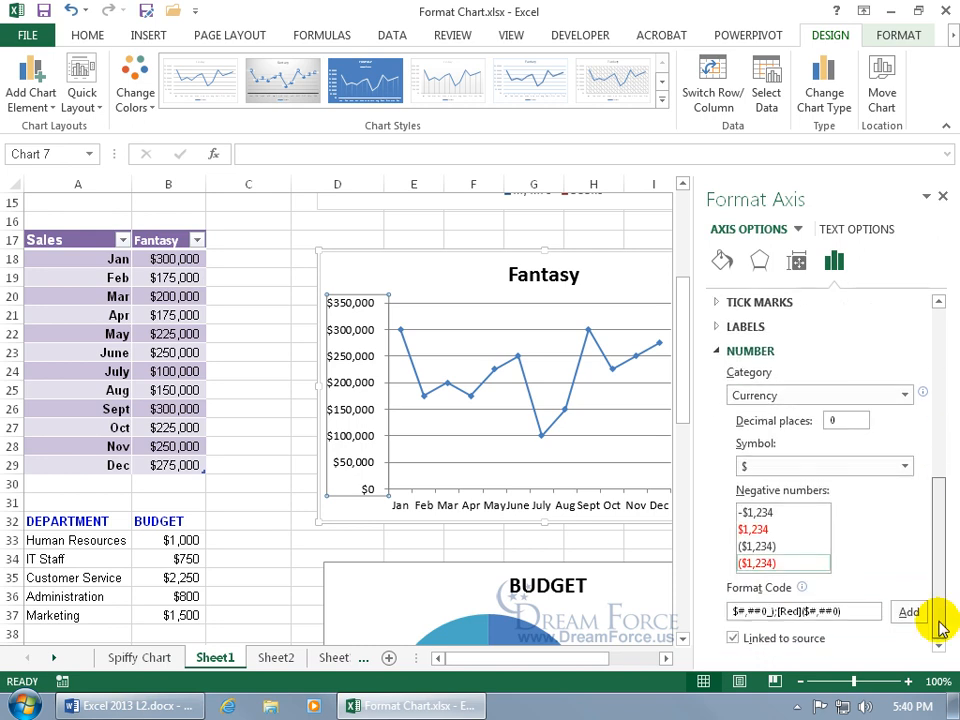
pyautogui.click(872, 403)
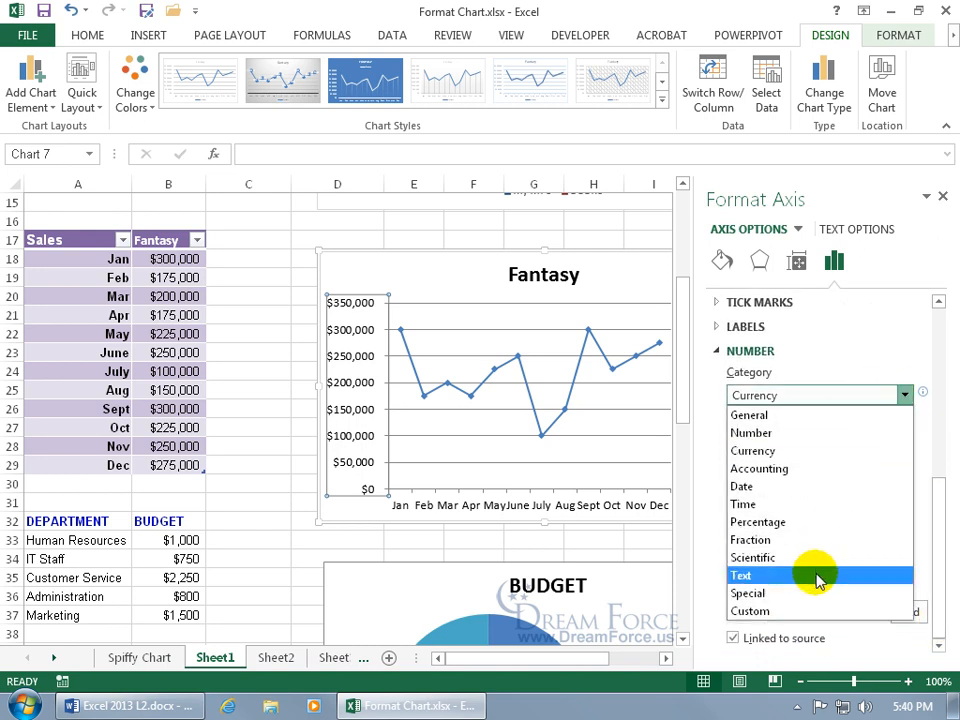
pyautogui.click(800, 611)
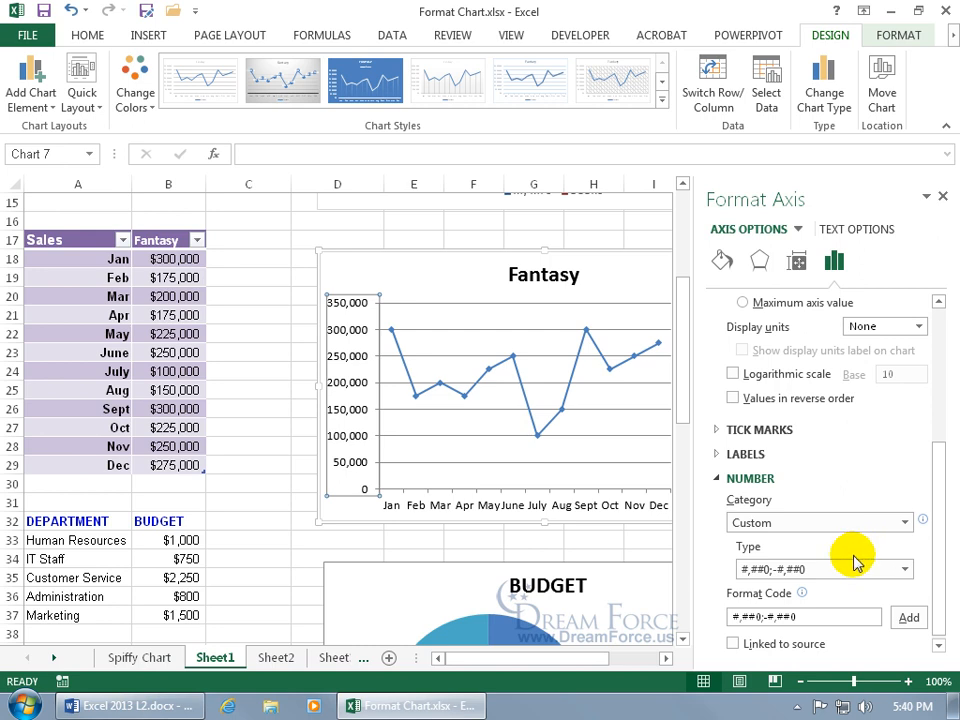
# Step: Replace the format code of the Fantasy chart's vertical axis with $#,##0, and add it to show values in thousands
pyautogui.tripleClick(813, 616)
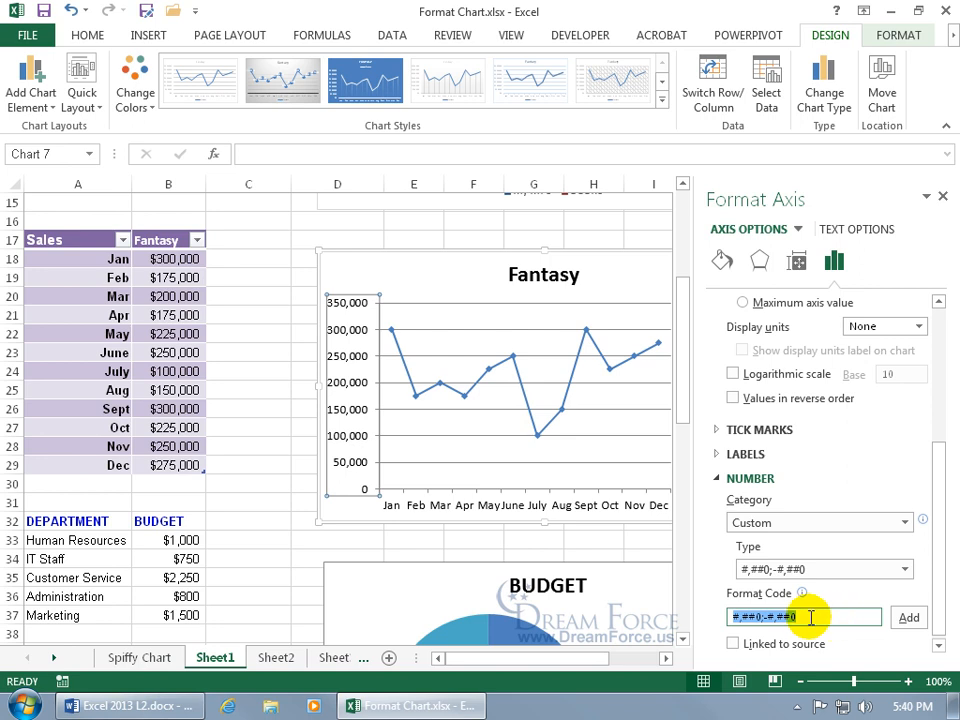
pyautogui.press('Delete')
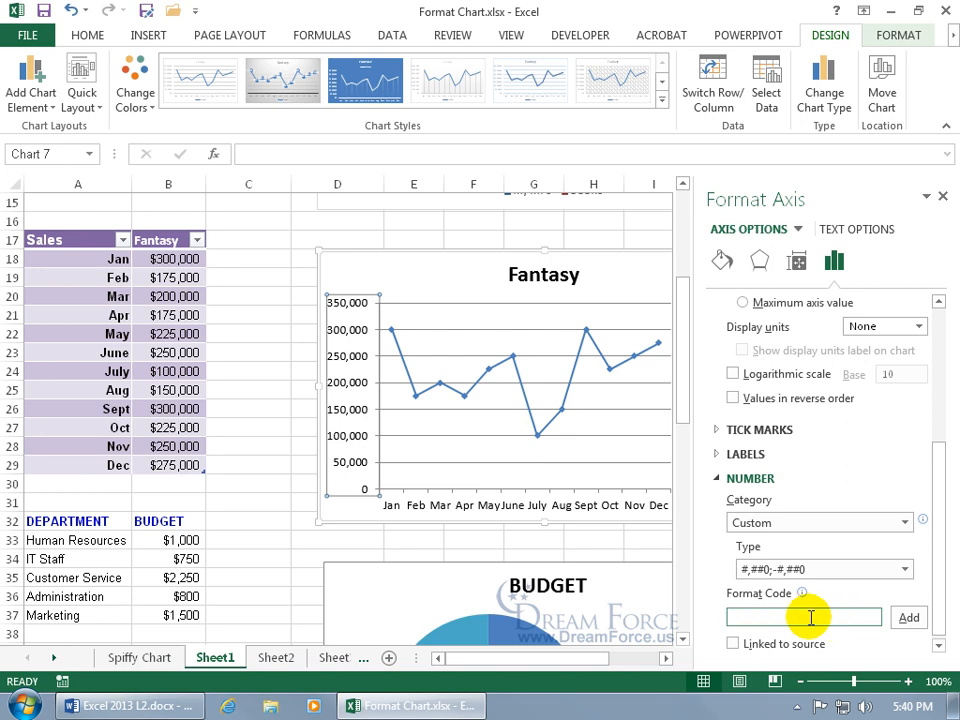
pyautogui.write('$#,##0,')
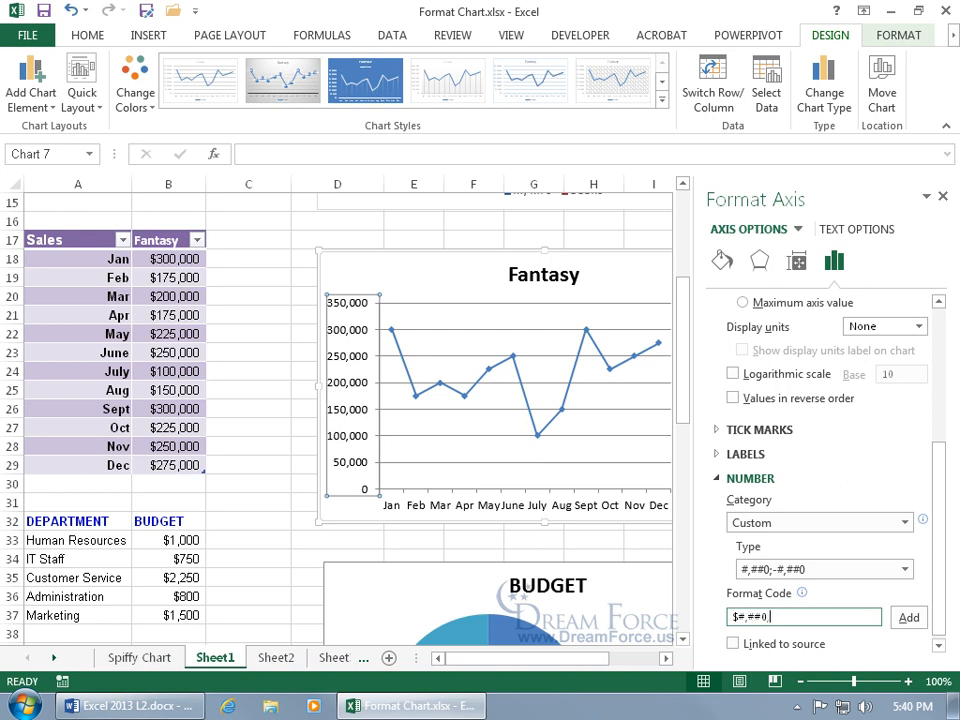
pyautogui.click(737, 618)
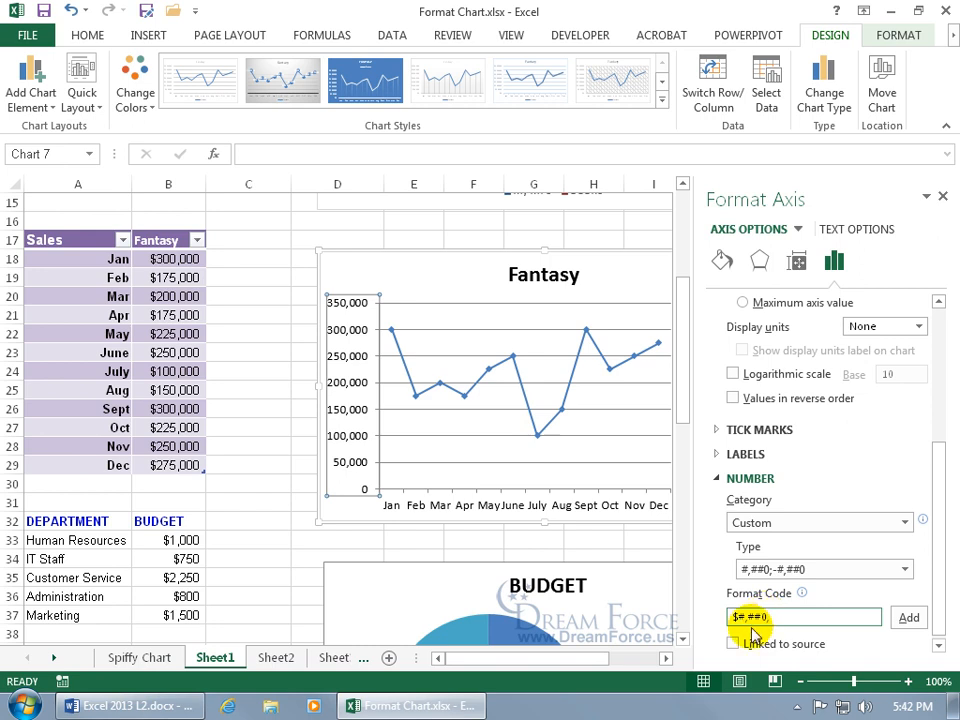
pyautogui.write(',')
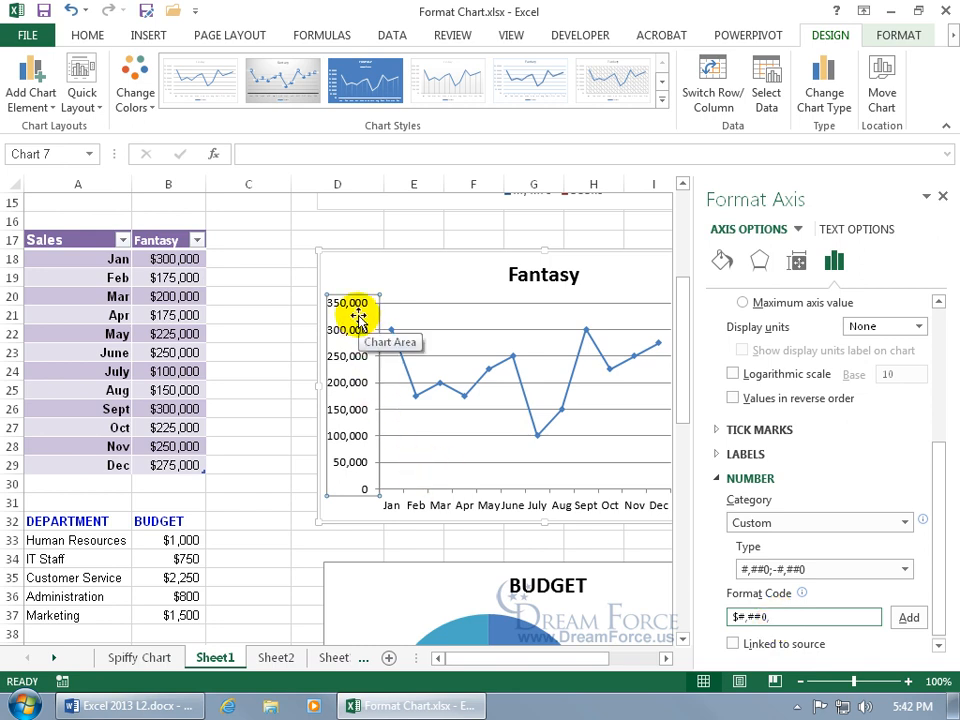
pyautogui.click(909, 617)
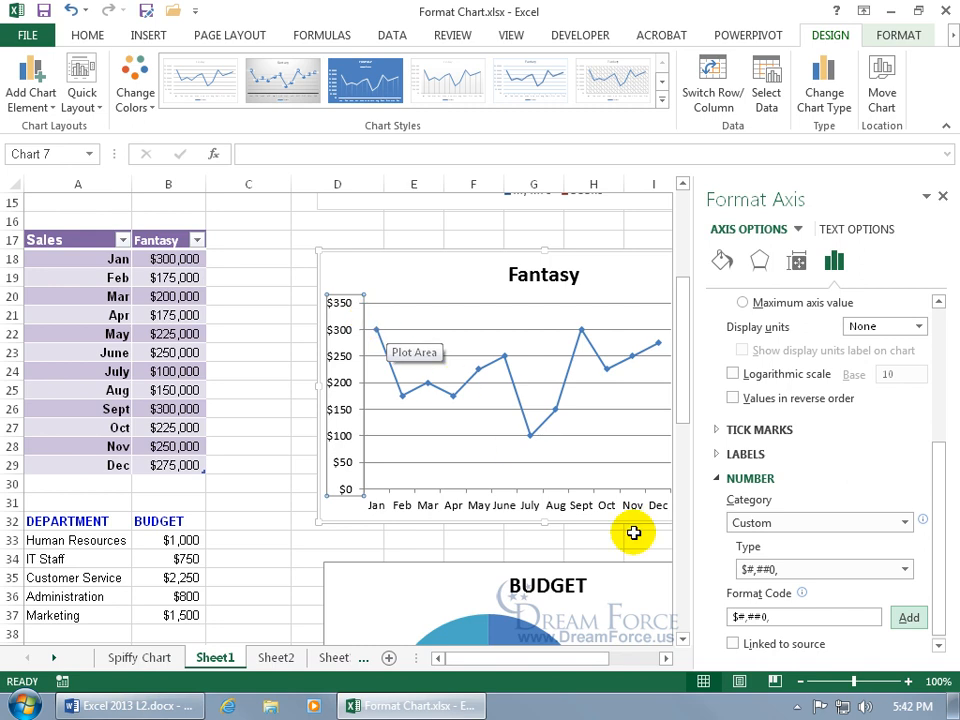
# Step: Try the format code "$#,##0,," on the Fantasy chart's vertical axis, and restore the code "$#,##0,"
pyautogui.click(785, 616)
pyautogui.write(',')
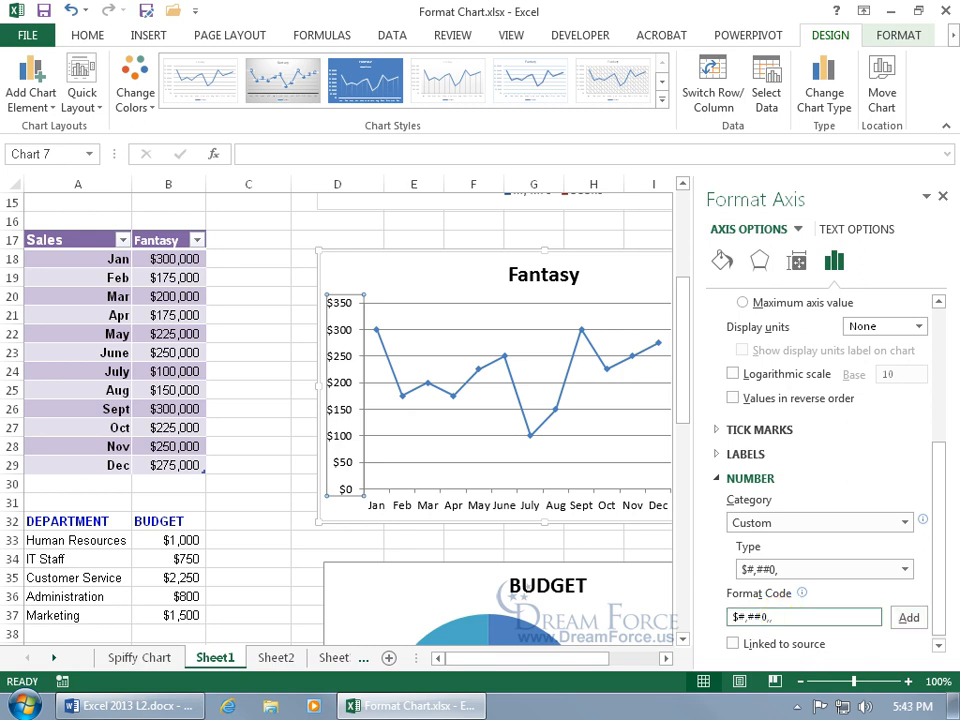
pyautogui.click(909, 617)
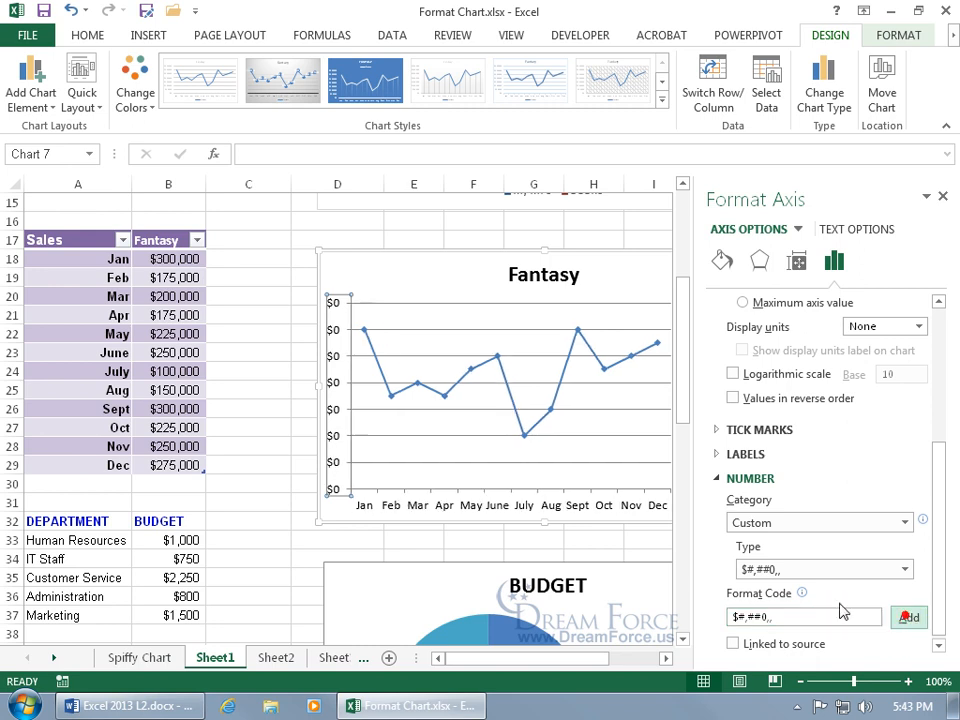
pyautogui.click(793, 617)
pyautogui.press('BackSpace')
pyautogui.click(907, 617)
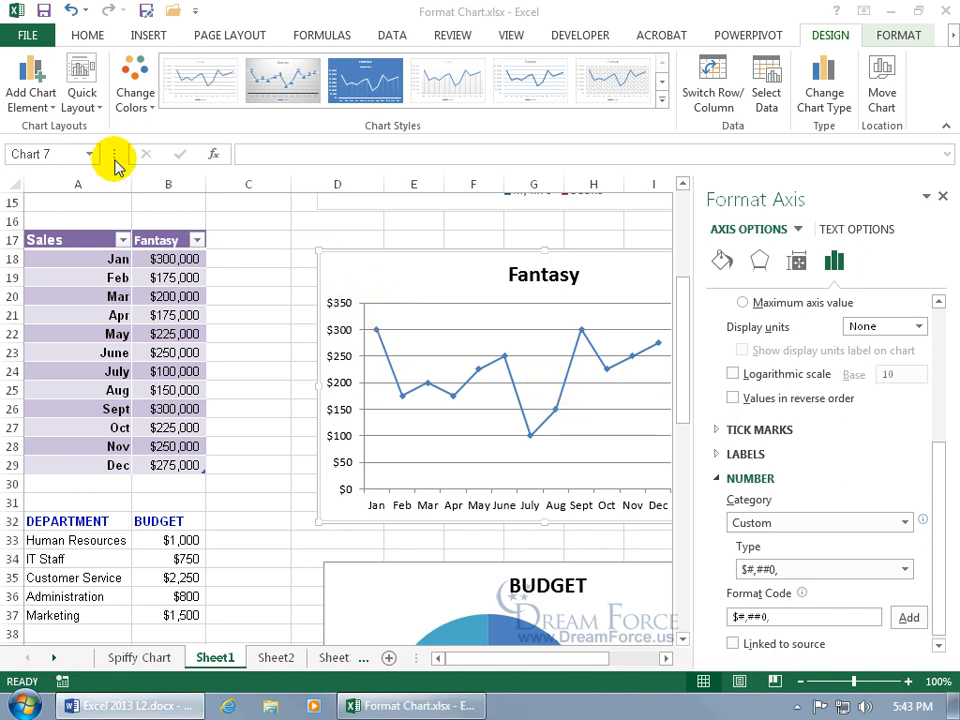
# Step: Add a primary vertical axis title to the Fantasy chart with the text "Thousand"
pyautogui.click(30, 90)
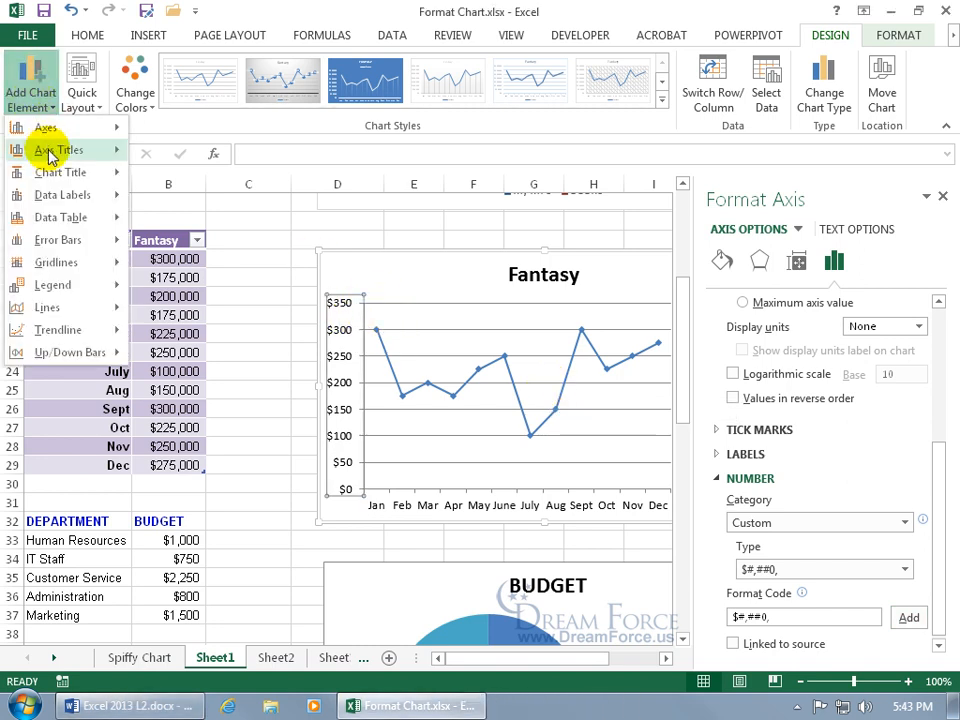
pyautogui.moveTo(50, 155)
pyautogui.click(185, 203)
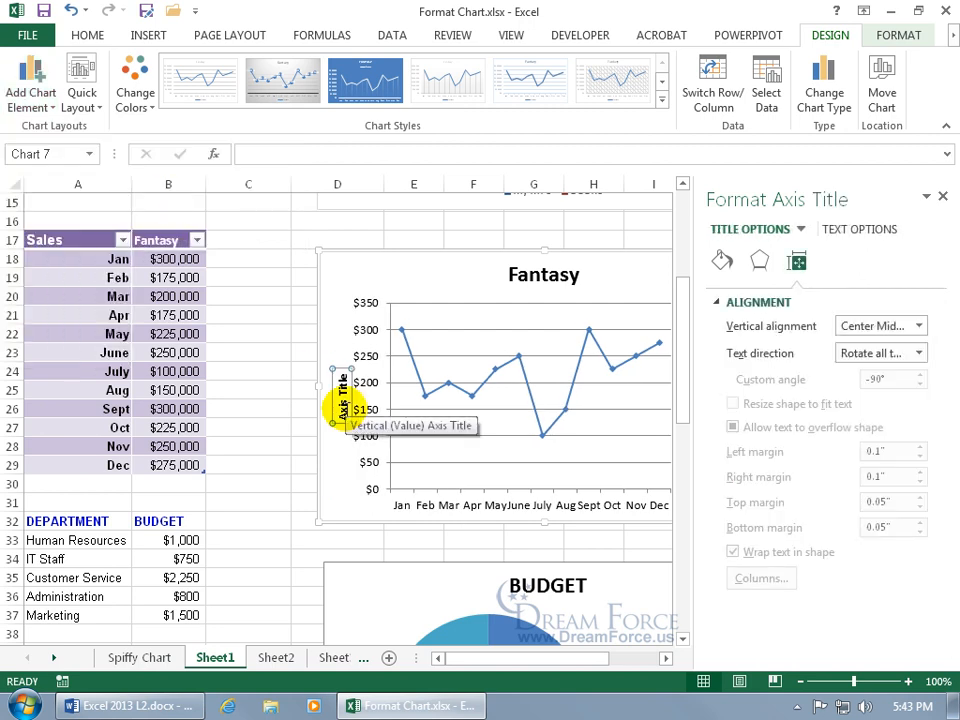
pyautogui.write('Thousand')
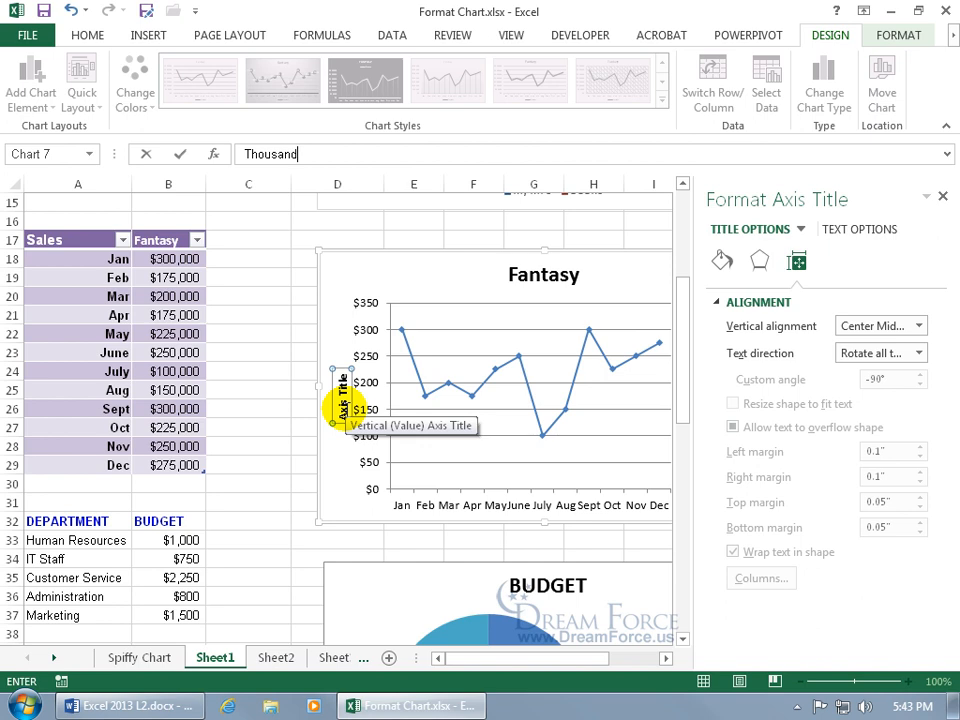
pyautogui.press('Return')
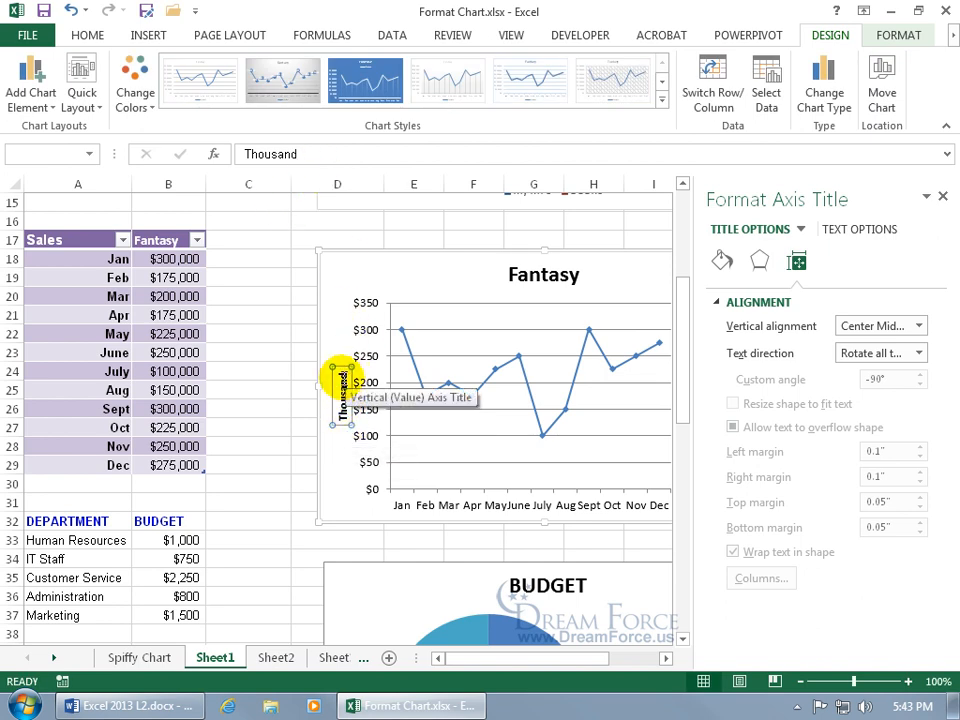
# Step: Edit the Fantasy chart's vertical axis title in place to read "Thousands"
pyautogui.doubleClick(341, 378)
pyautogui.click(340, 385)
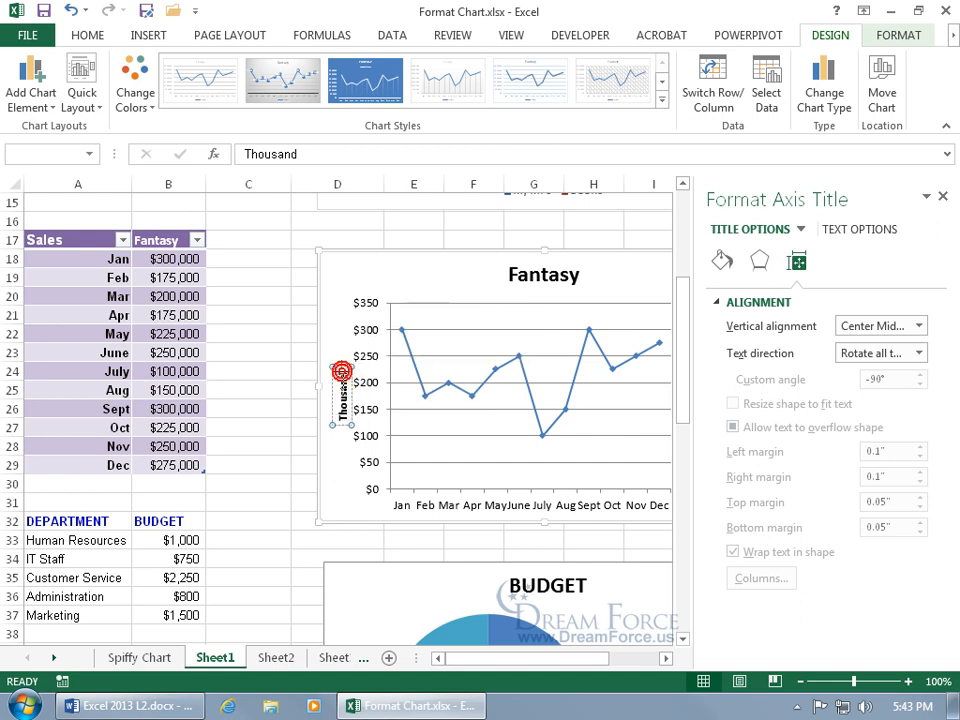
pyautogui.write('s')
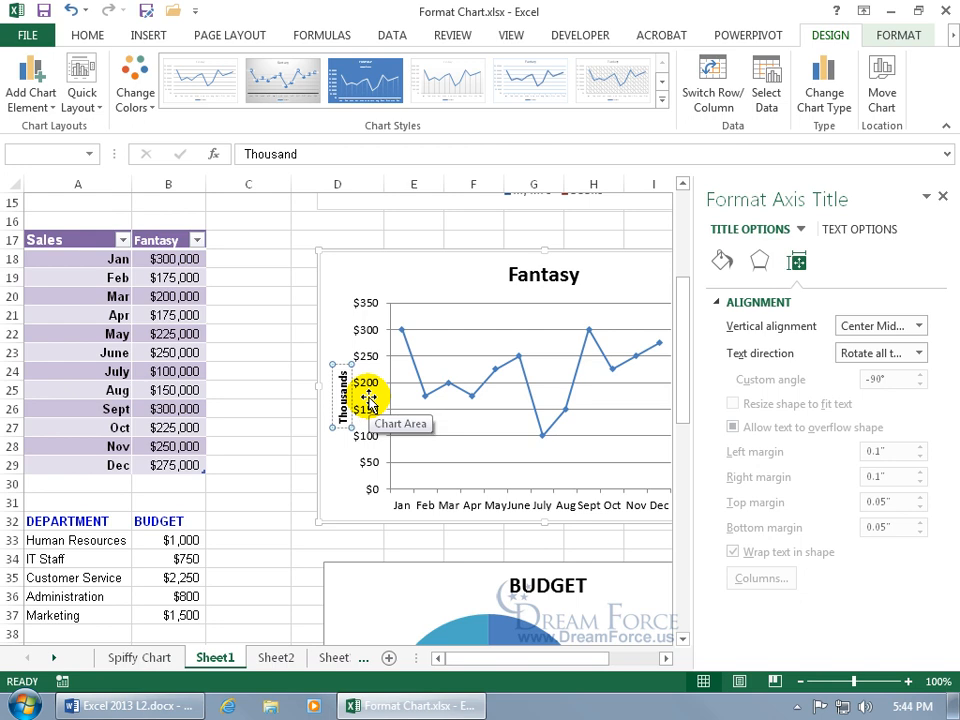
pyautogui.click(316, 415)
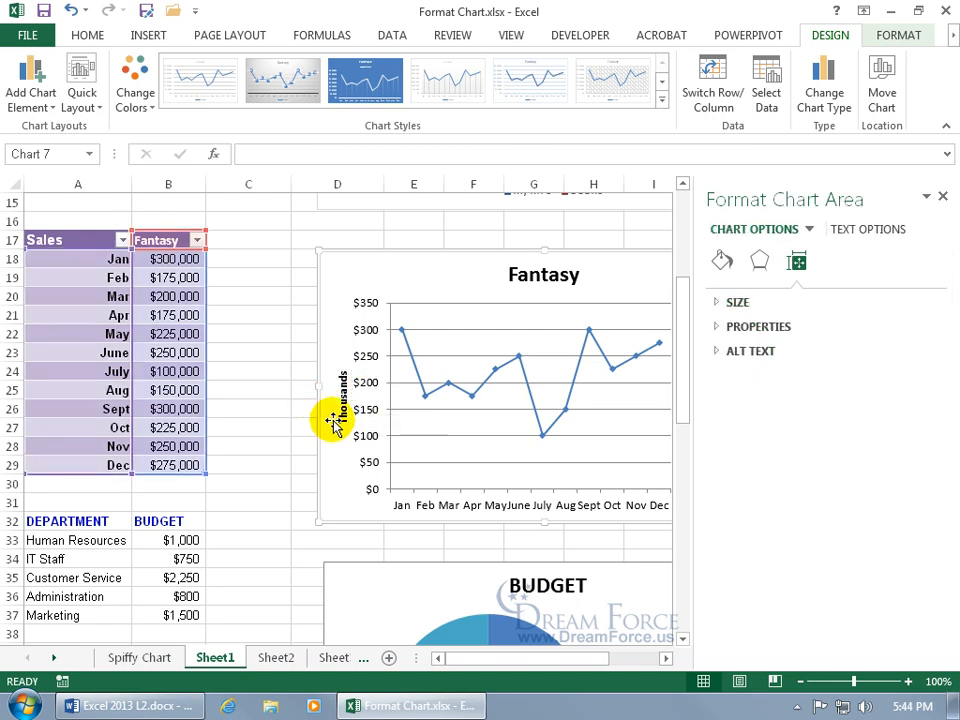
# Step: Reselect the Fantasy chart's vertical axis title and enter "Thousands" as its whole text
pyautogui.click(345, 405)
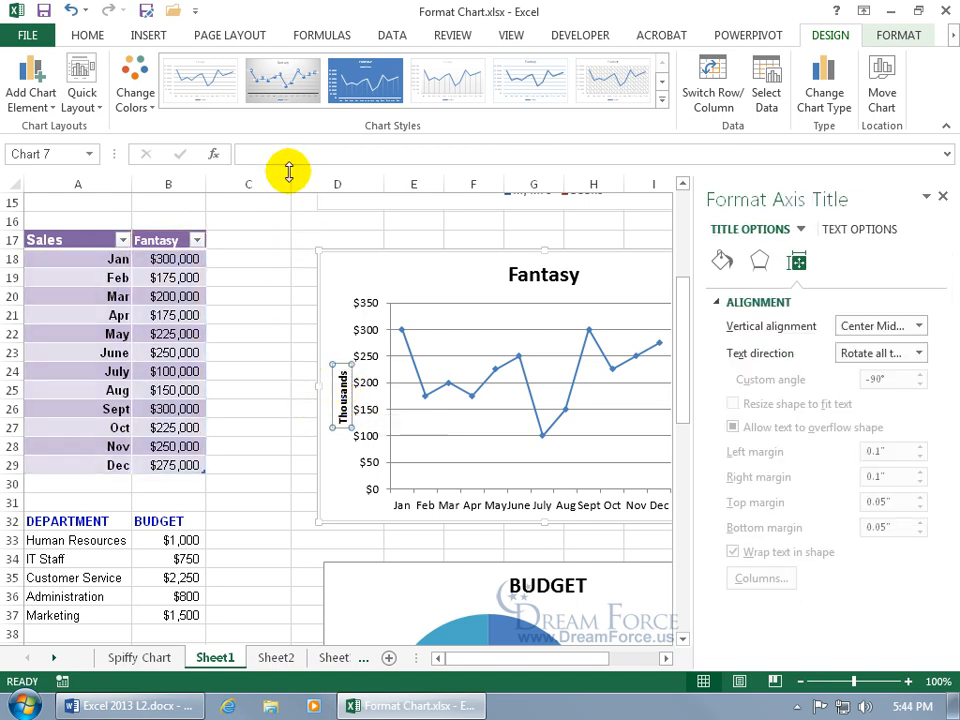
pyautogui.click(251, 154)
pyautogui.write('Thousands')
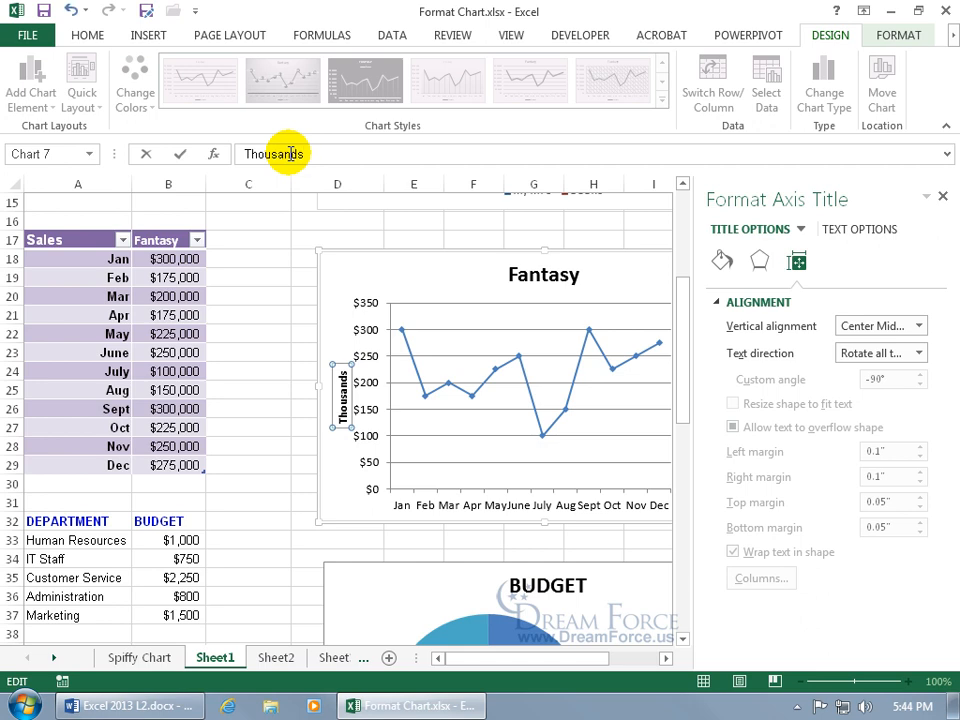
pyautogui.press('Return')
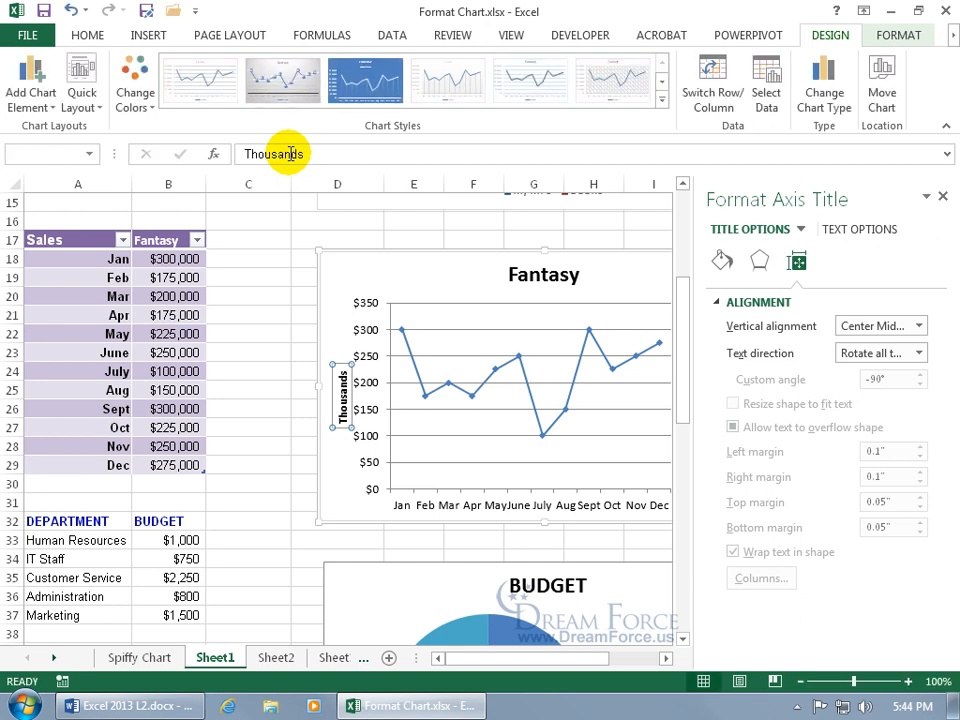
pyautogui.click(343, 394)
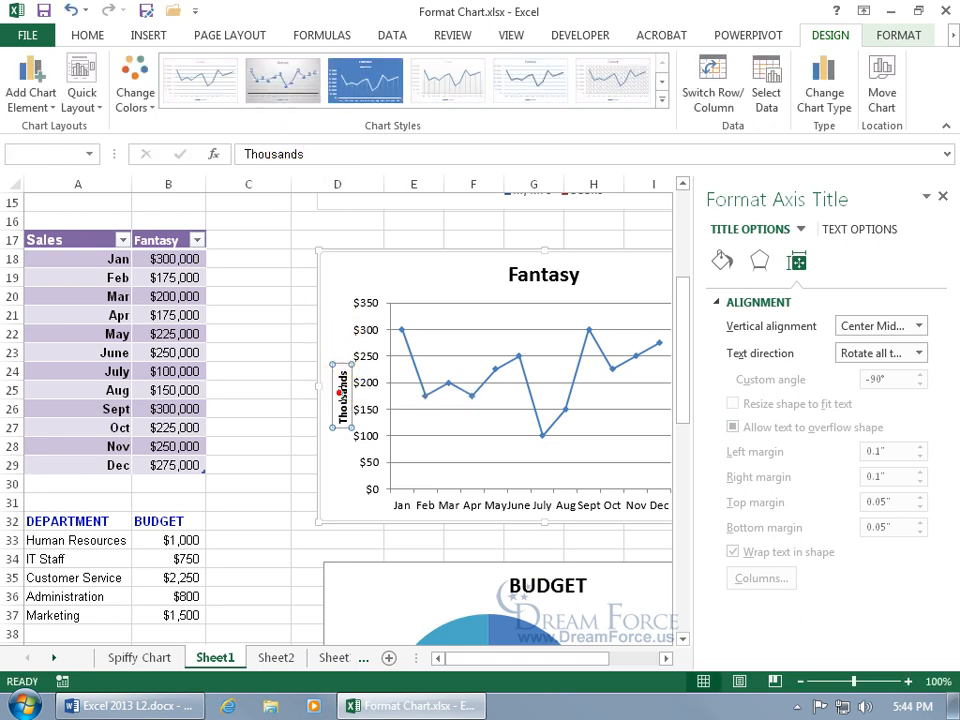
pyautogui.click(343, 388)
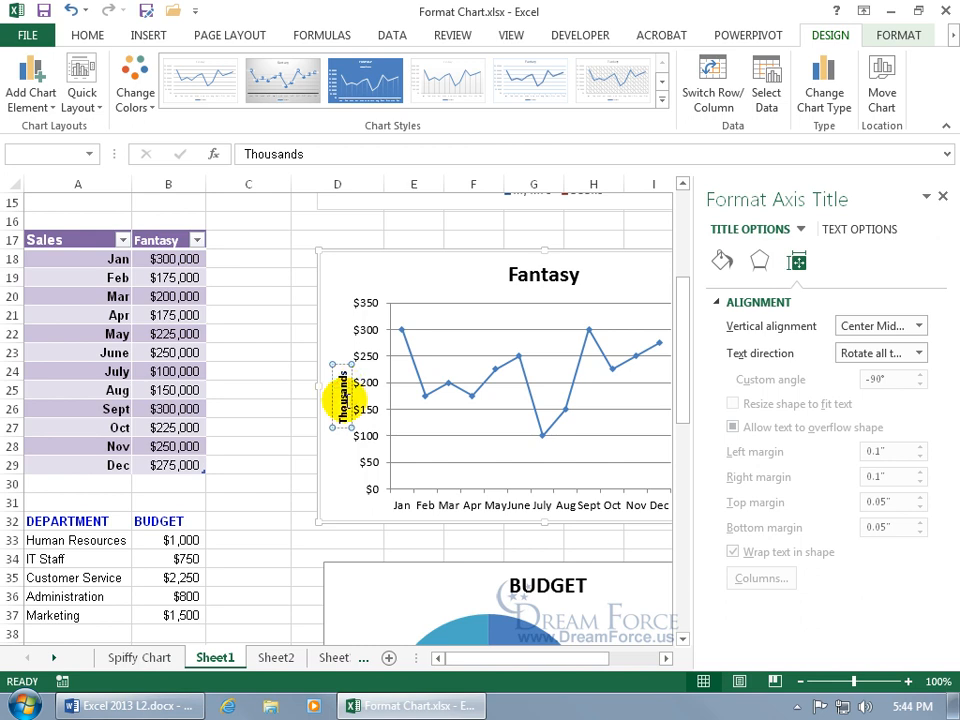
pyautogui.click(344, 373)
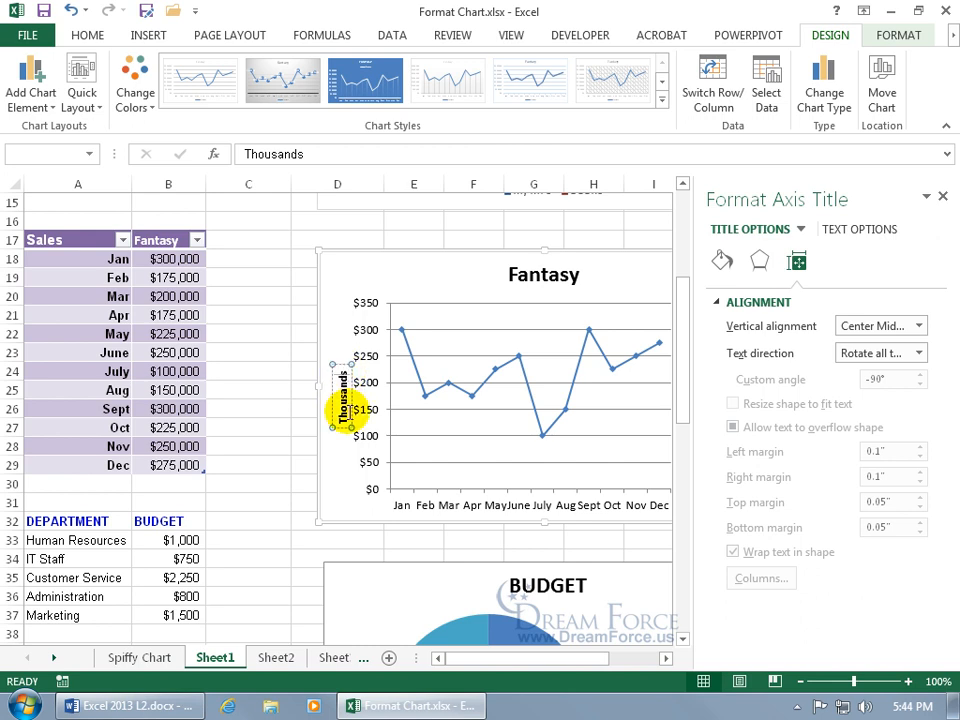
pyautogui.click(332, 335)
pyautogui.click(339, 365)
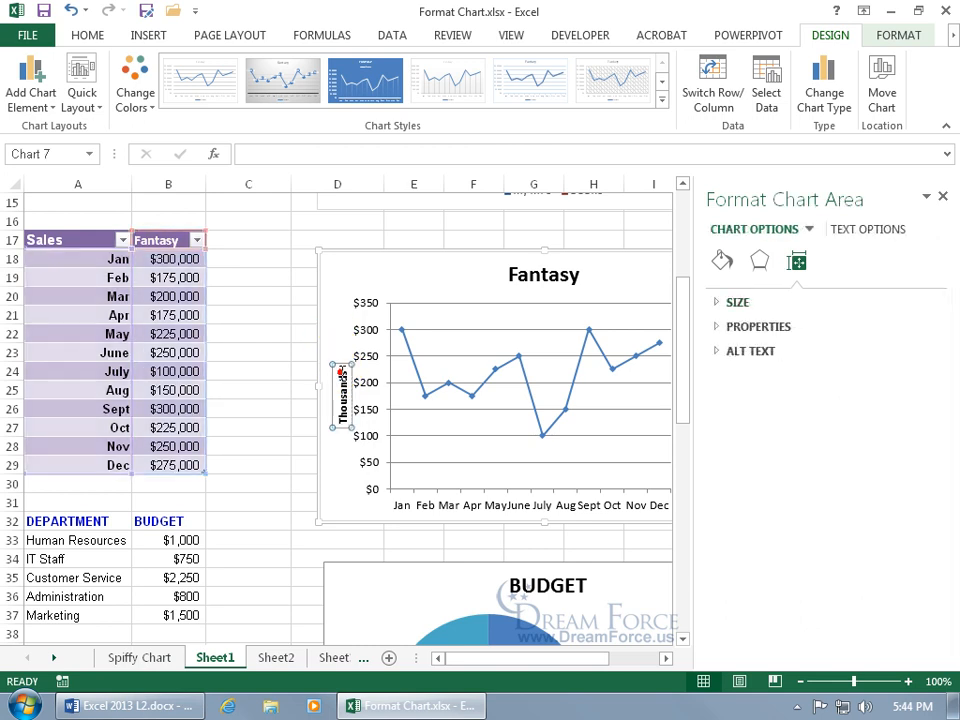
pyautogui.click(285, 156)
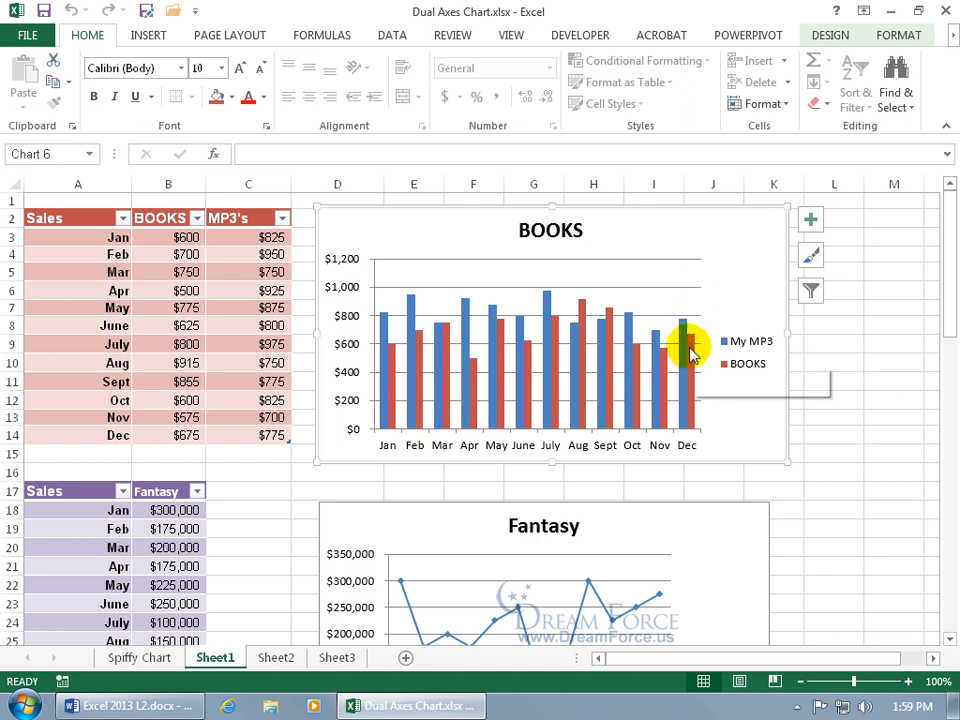
# Step: Plot the BOOKS data series of the BOOKS chart on the secondary axis
pyautogui.moveTo(680, 355)
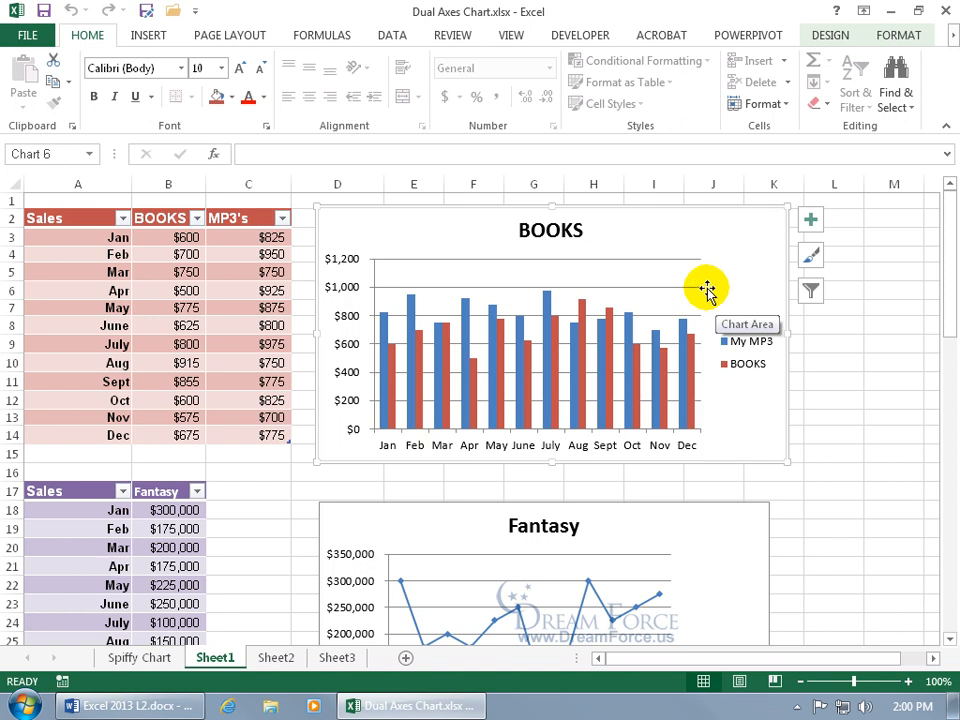
pyautogui.doubleClick(737, 286)
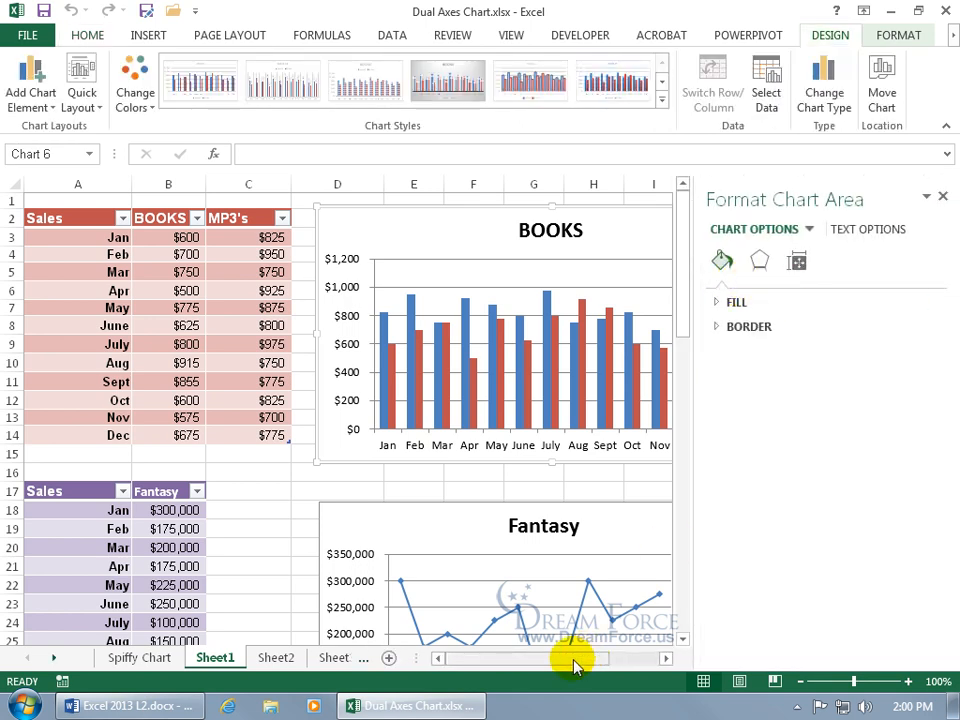
pyautogui.moveTo(575, 665); pyautogui.dragTo(632, 660)
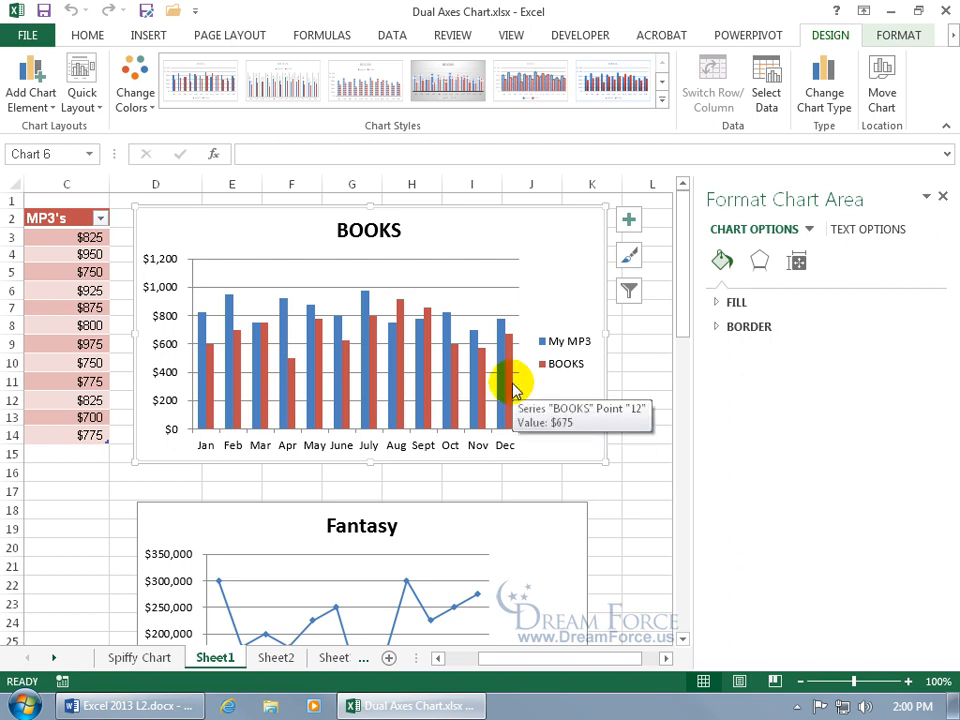
pyautogui.click(511, 385)
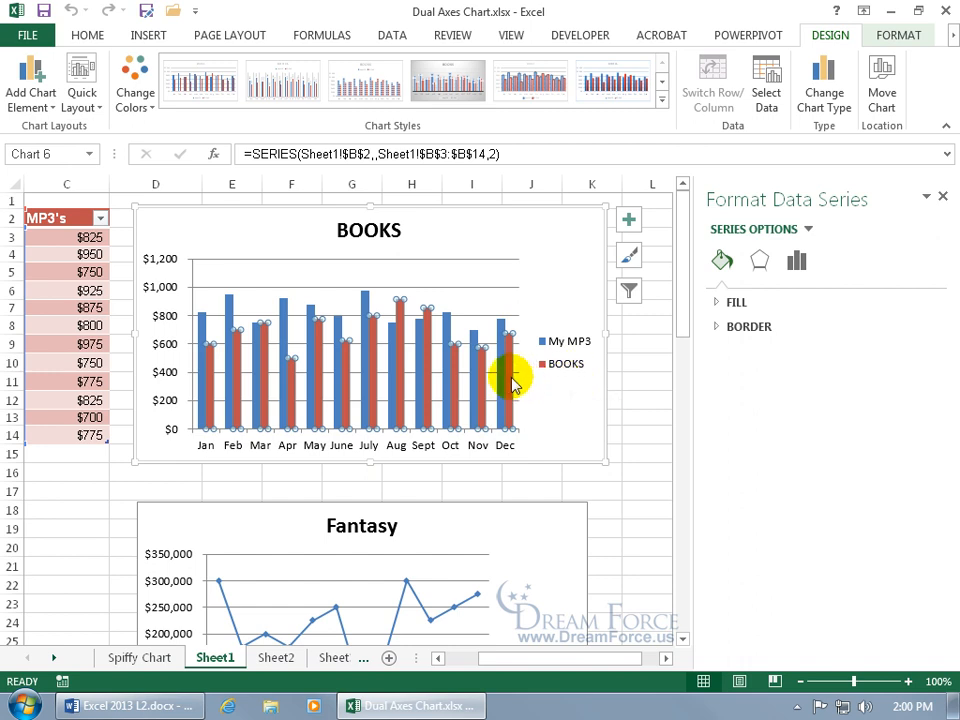
pyautogui.moveTo(487, 393)
pyautogui.moveTo(455, 390)
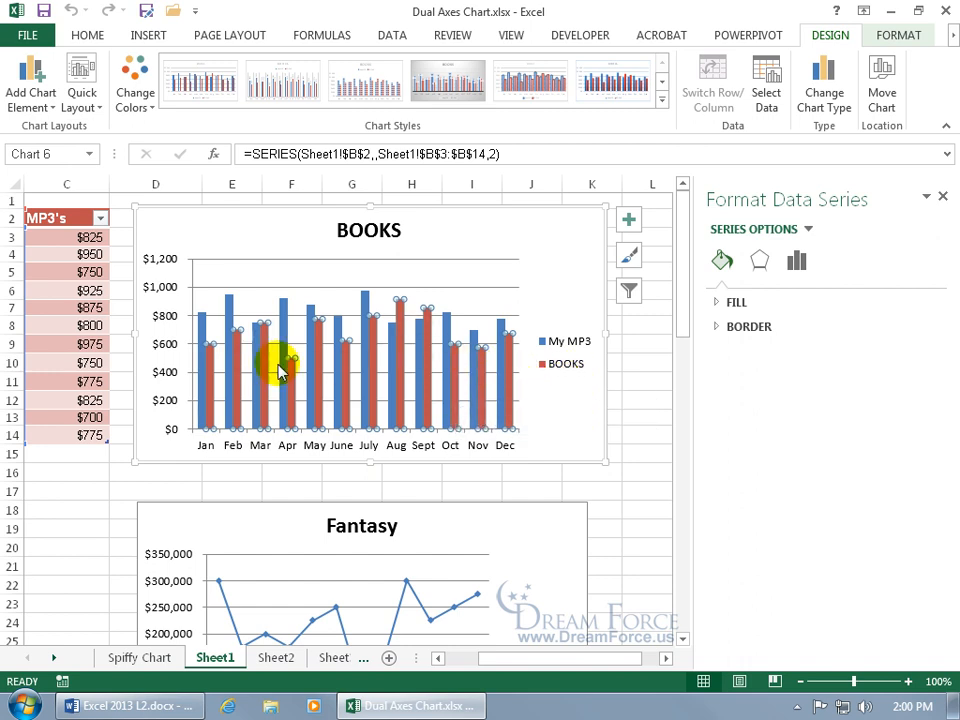
pyautogui.click(797, 265)
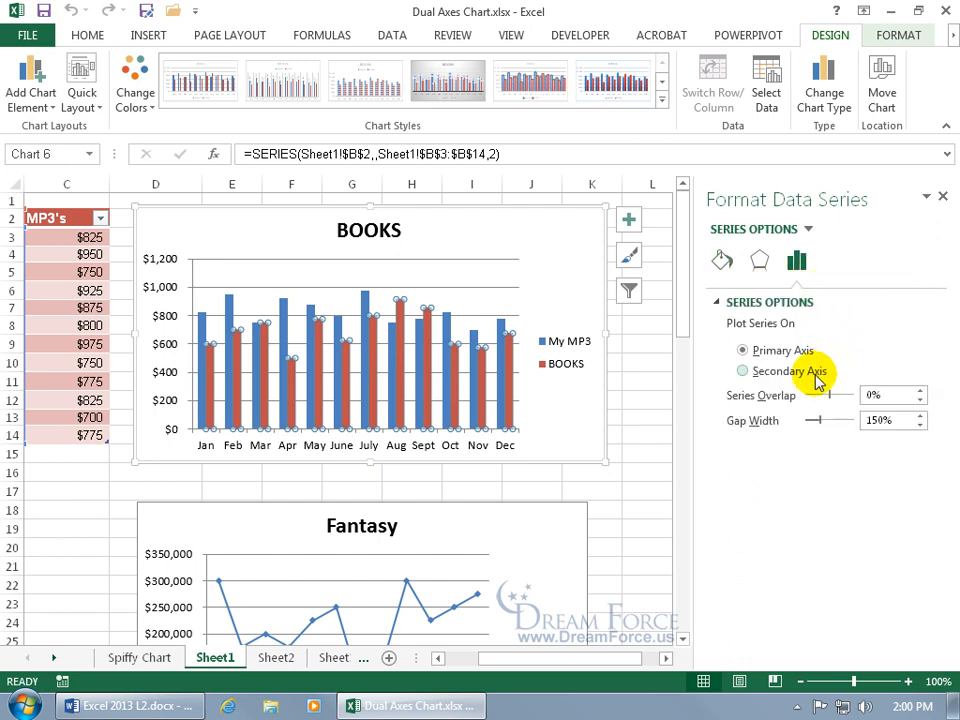
pyautogui.click(744, 372)
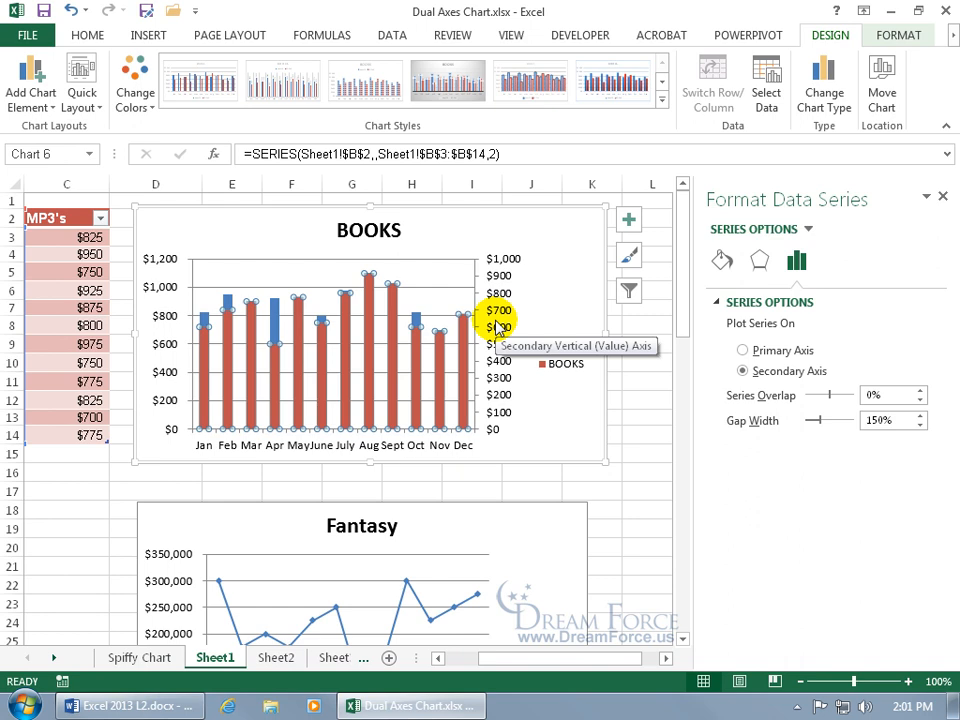
# Step: Add axis titles to the BOOKS chart for the primary horizontal, primary vertical and secondary vertical axes
pyautogui.click(629, 219)
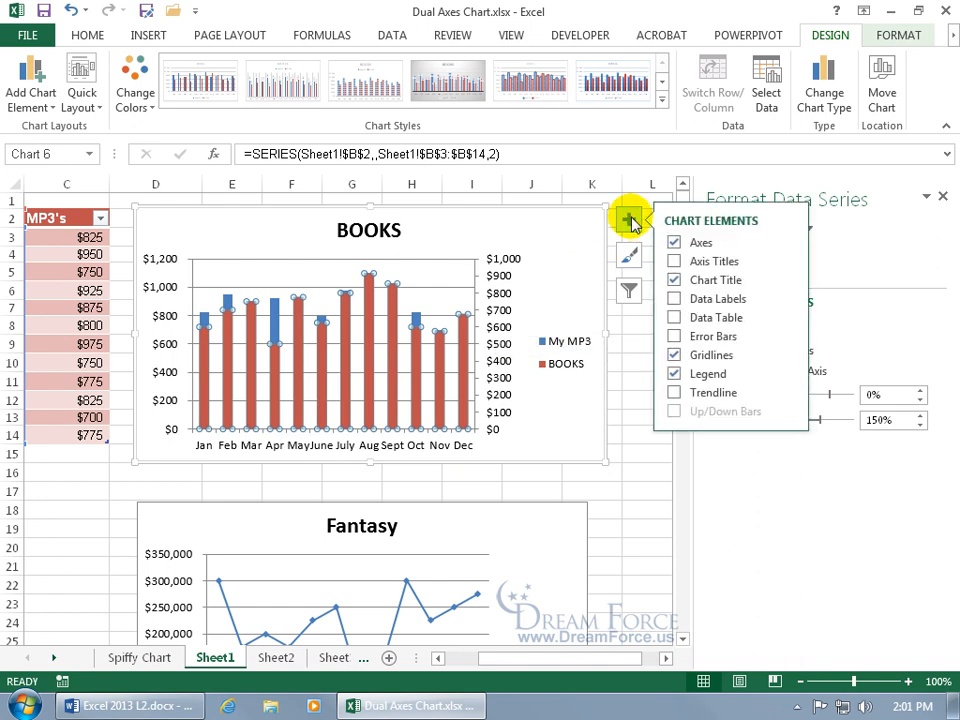
pyautogui.click(30, 100)
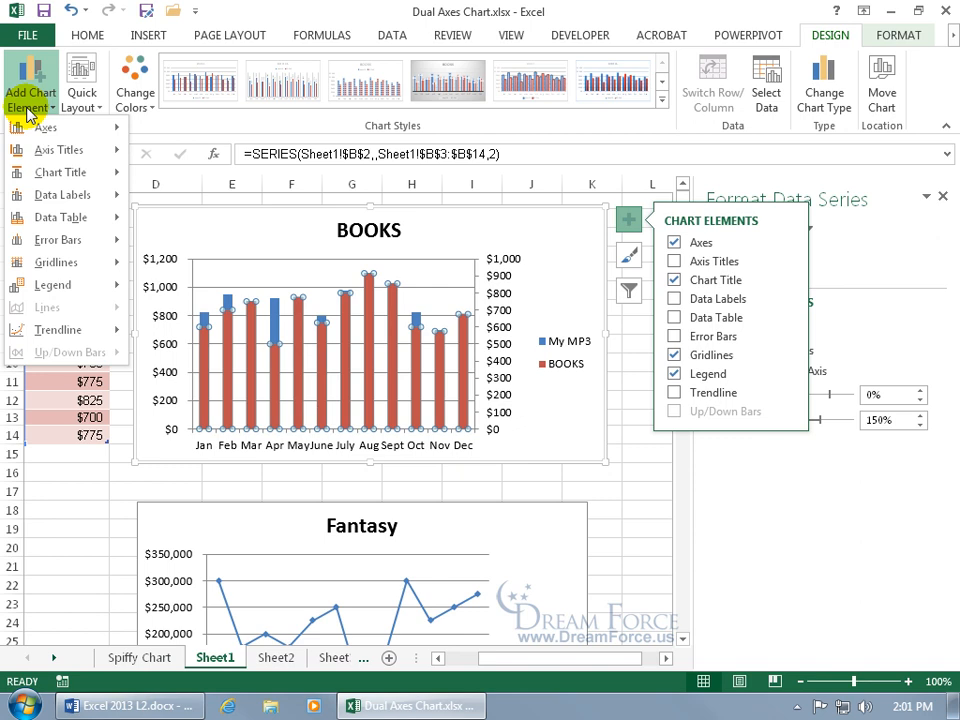
pyautogui.click(675, 263)
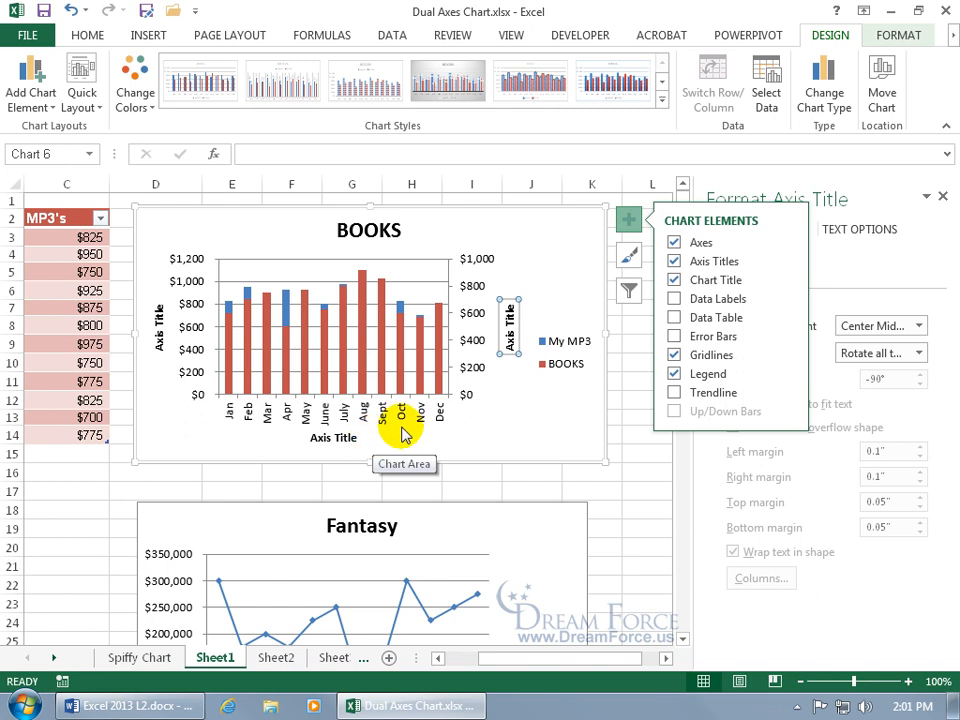
pyautogui.click(787, 260)
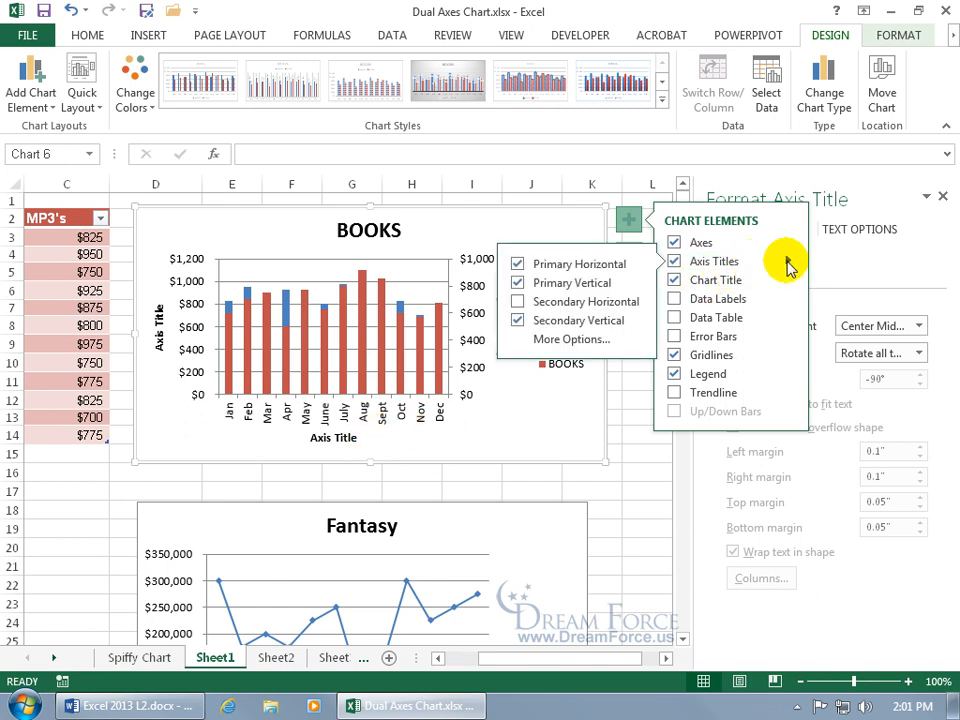
pyautogui.click(628, 303)
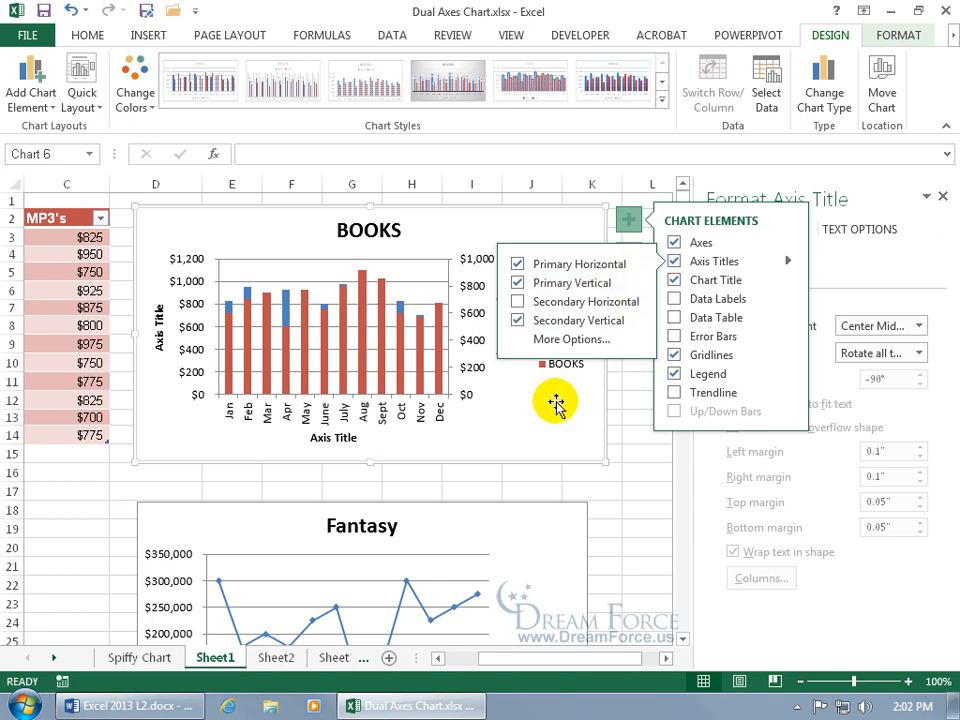
pyautogui.click(728, 490)
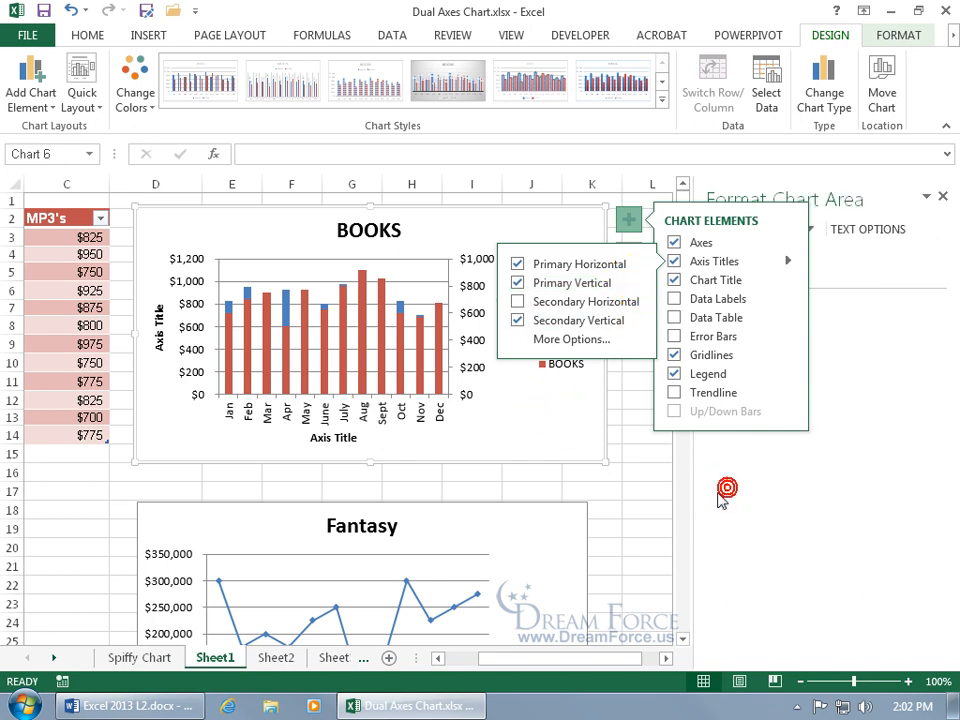
pyautogui.click(561, 551)
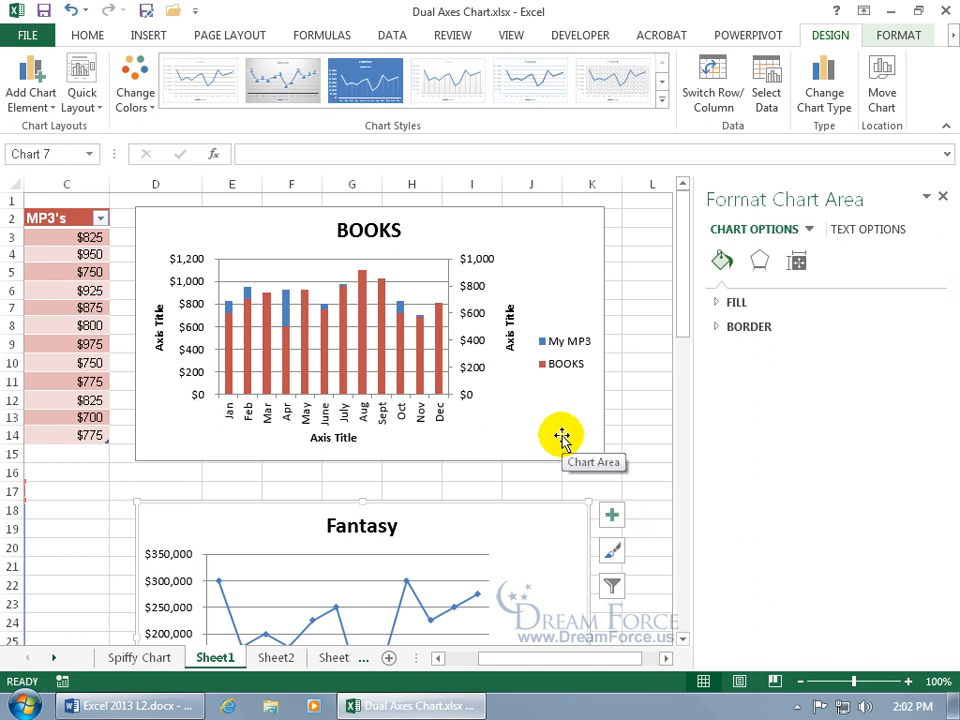
# Step: Set the BOOKS chart's secondary vertical axis title to "Books"
pyautogui.click(510, 338)
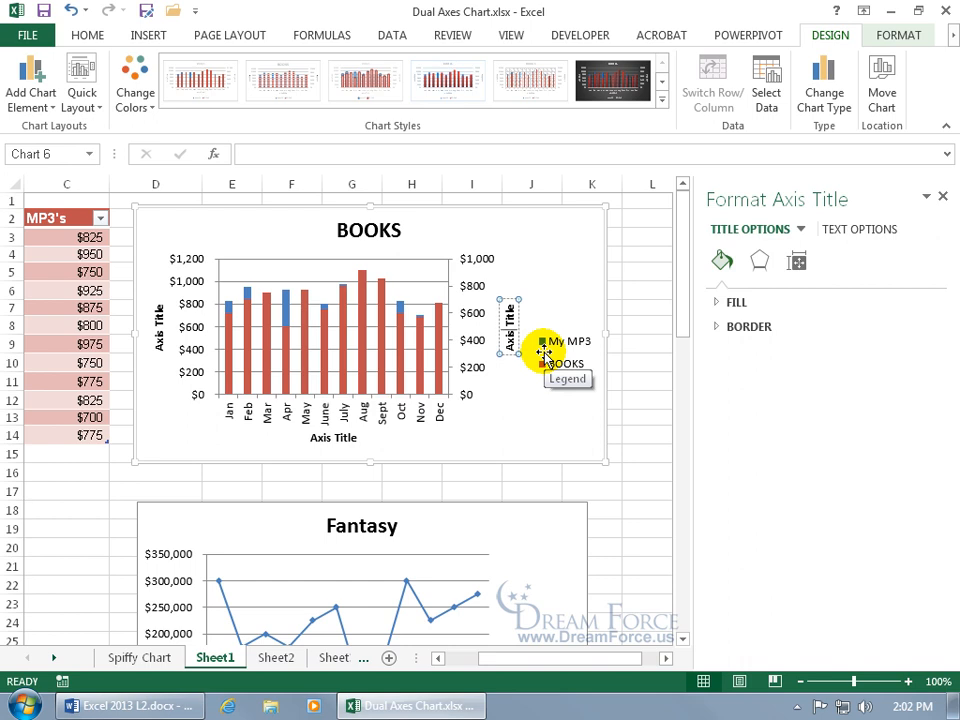
pyautogui.click(519, 322)
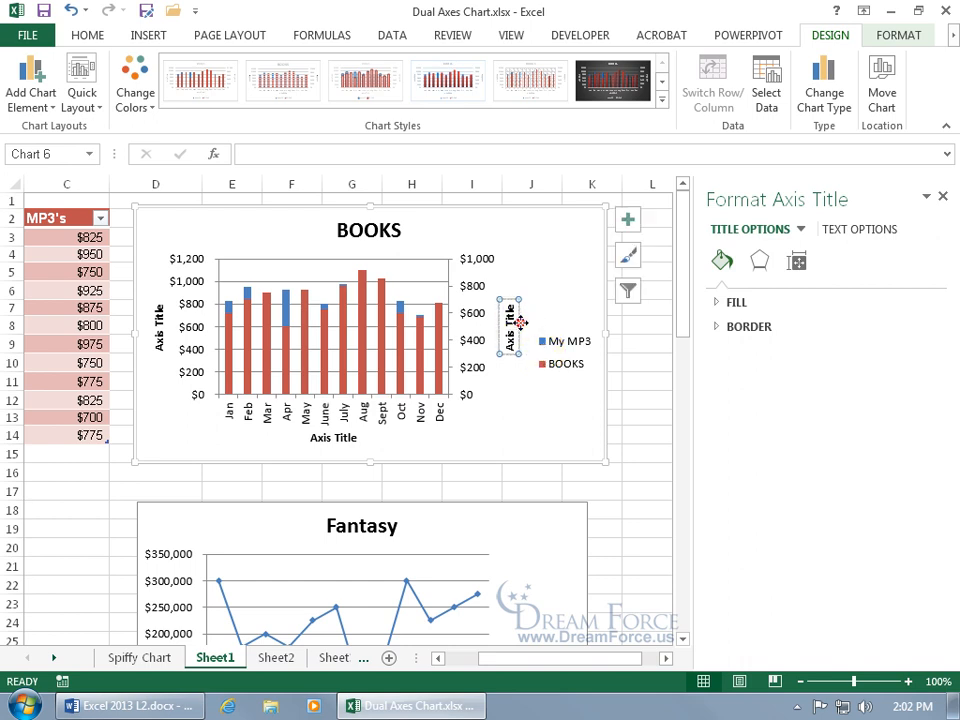
pyautogui.click(333, 155)
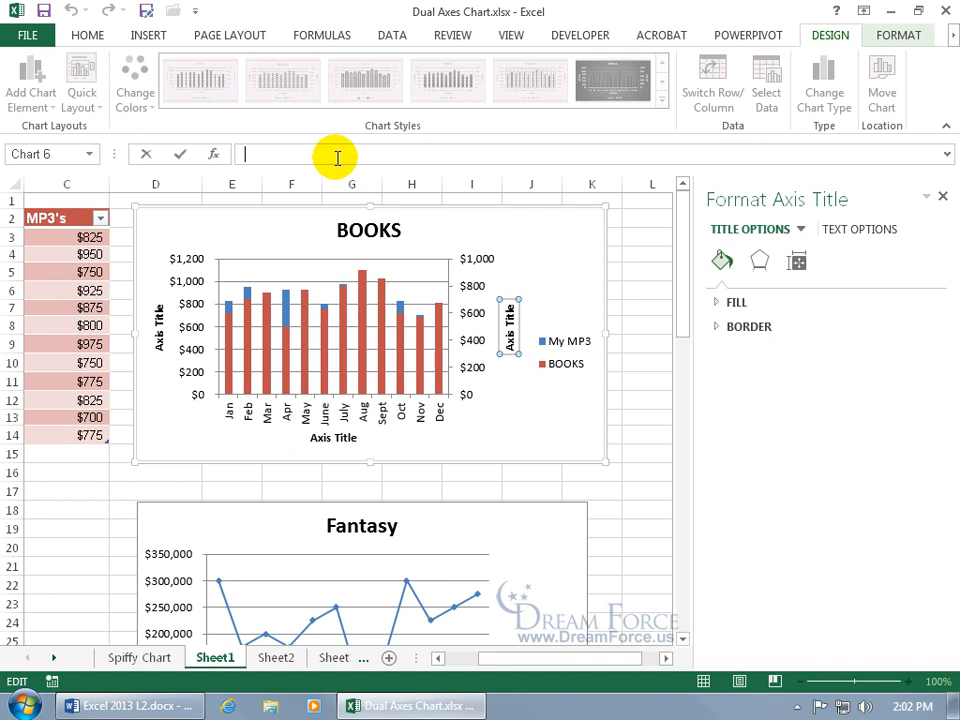
pyautogui.write('Books')
pyautogui.press('Return')
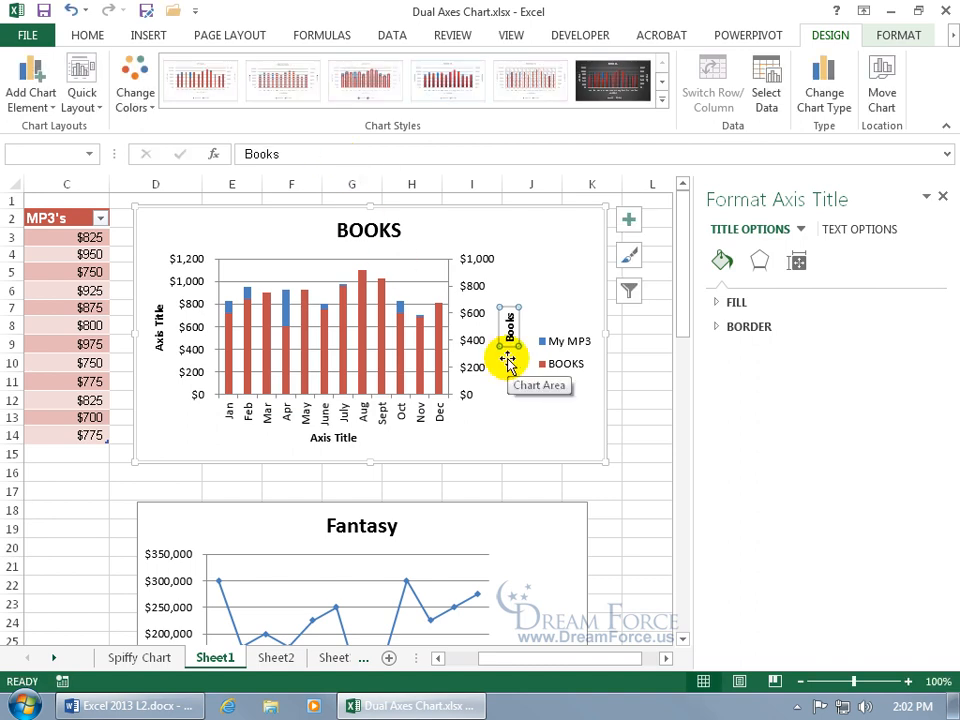
# Step: Set the BOOKS chart's primary vertical axis title to "MP3" and delete its horizontal axis title
pyautogui.click(158, 322)
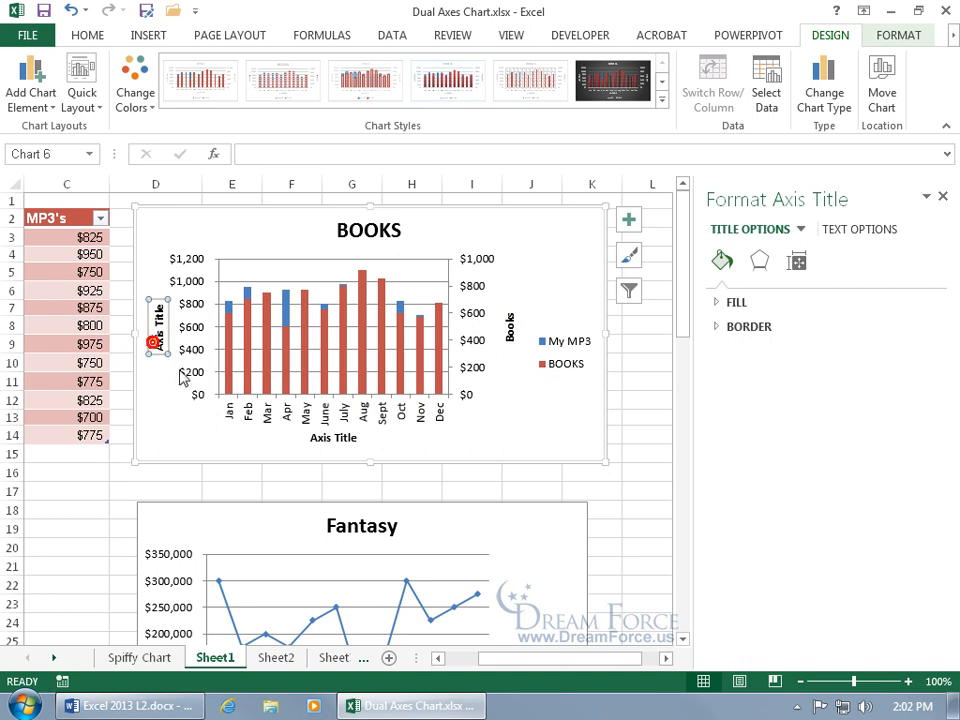
pyautogui.click(275, 157)
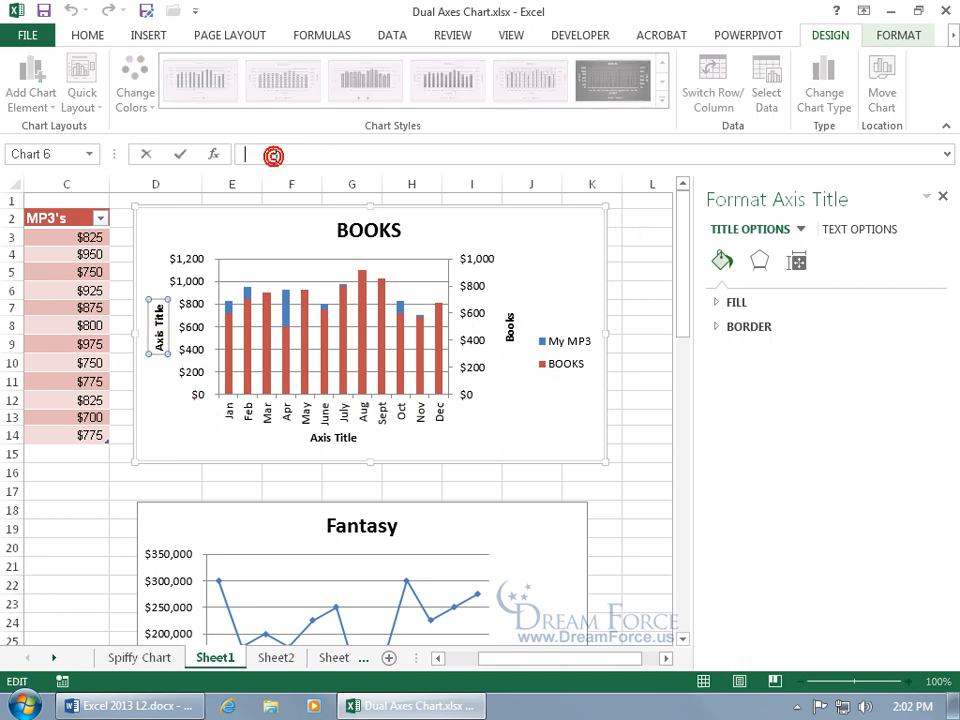
pyautogui.write('MP')
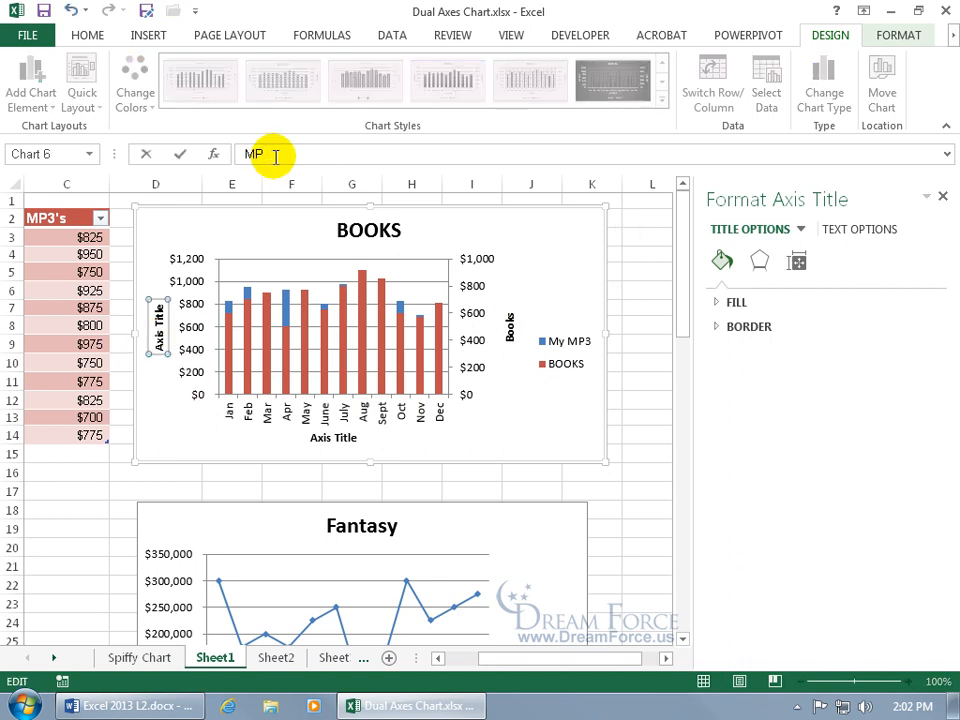
pyautogui.write('3')
pyautogui.press('Return')
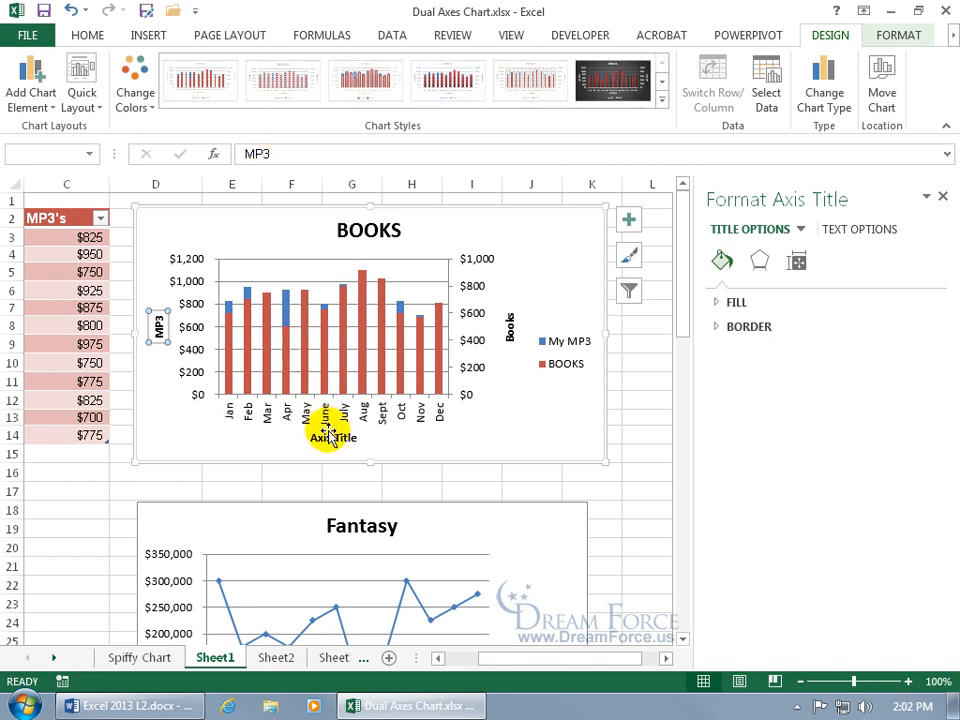
pyautogui.click(329, 432)
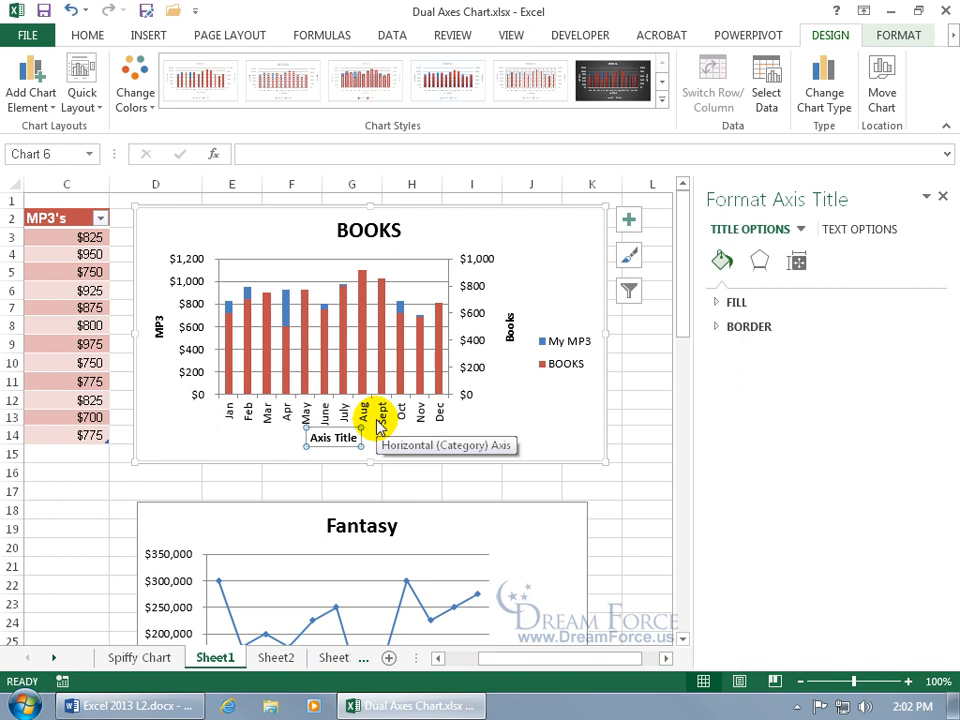
pyautogui.press('Delete')
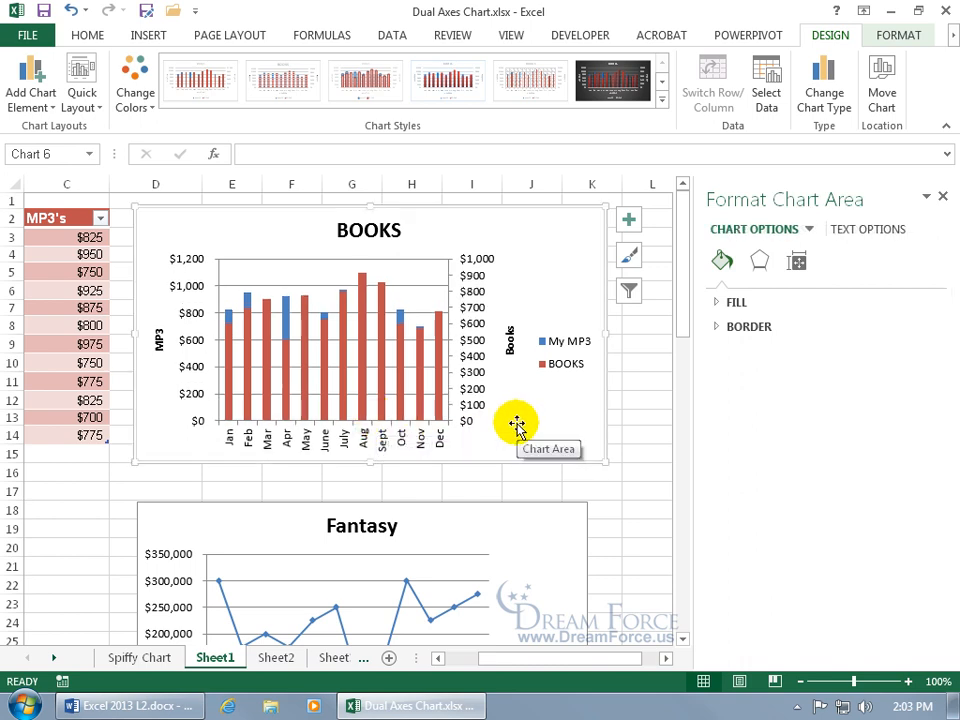
# Step: Set the gap width of the BOOKS data series to about 432%
pyautogui.click(440, 340)
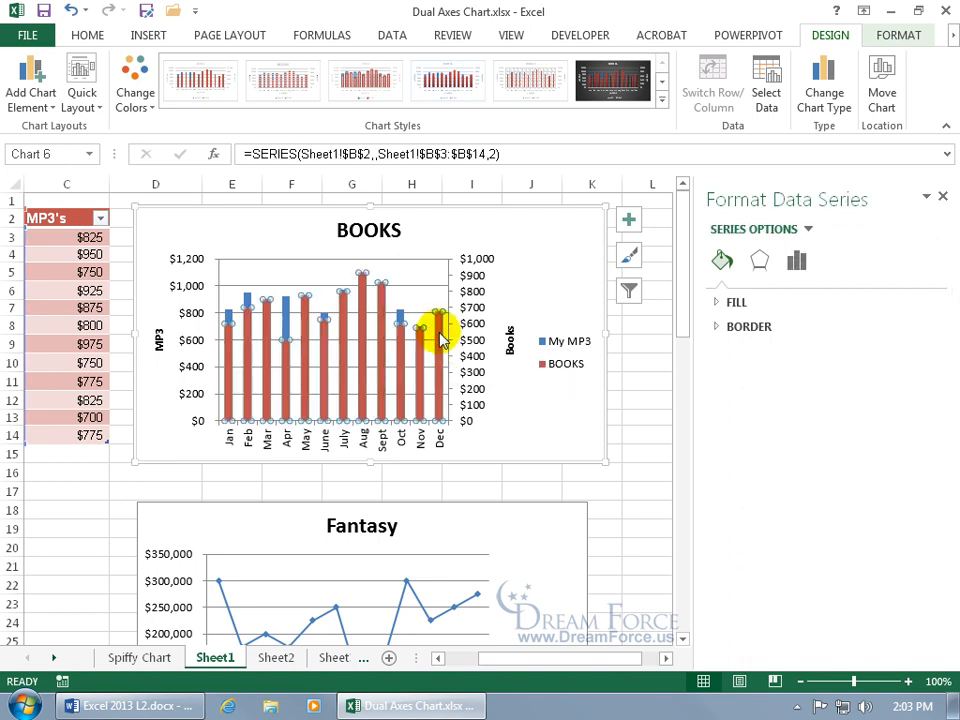
pyautogui.click(797, 262)
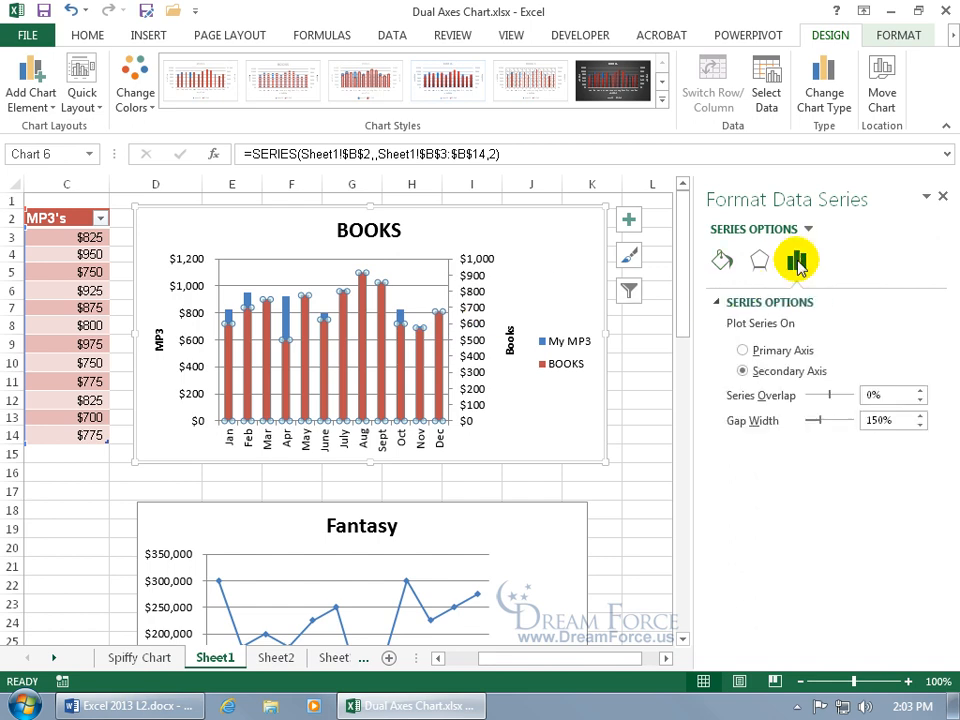
pyautogui.moveTo(819, 421); pyautogui.dragTo(846, 423)
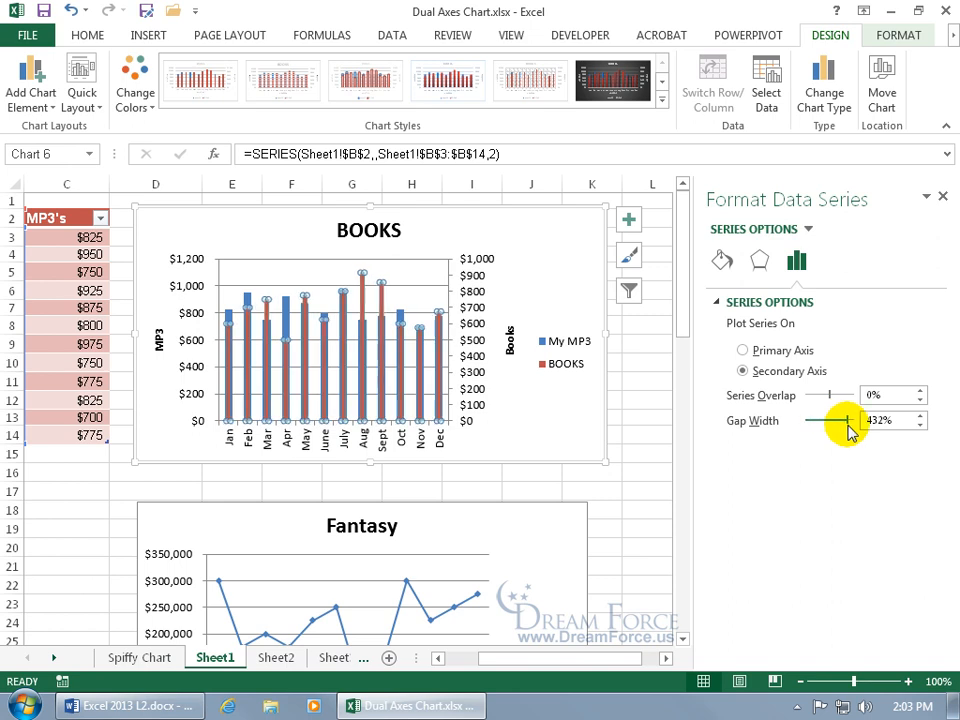
# Step: Undo back through the gap width change and the horizontal axis title deletion, and redo the title deletion
pyautogui.click(70, 10)
pyautogui.click(70, 10)
pyautogui.click(70, 10)
pyautogui.click(107, 12)
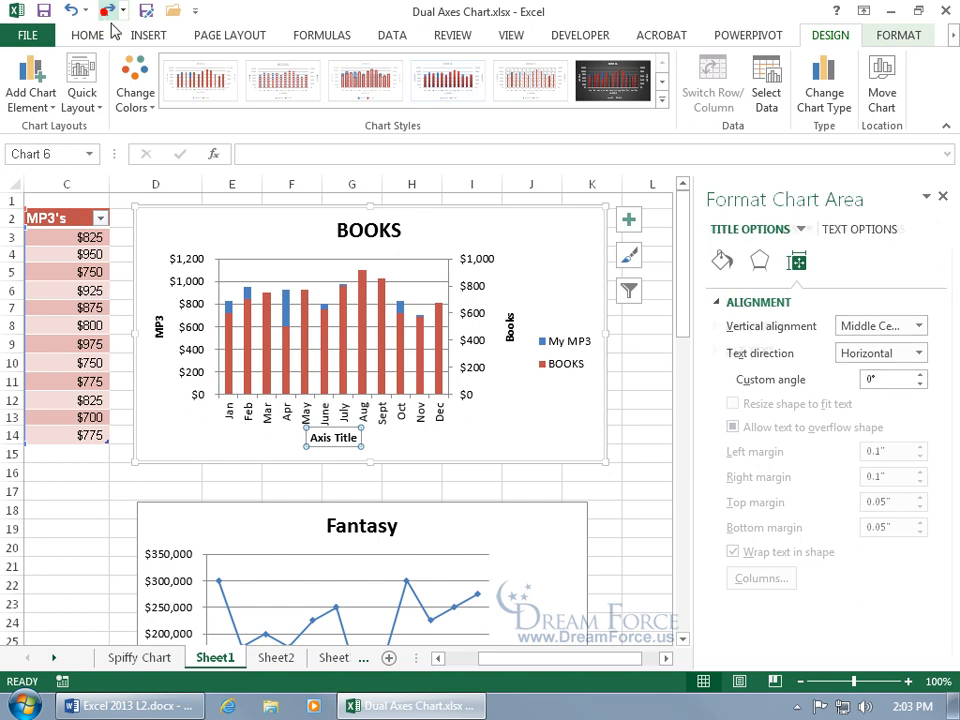
# Step: Reduce the gap width of the My MP3 data series to about 22%
pyautogui.click(401, 318)
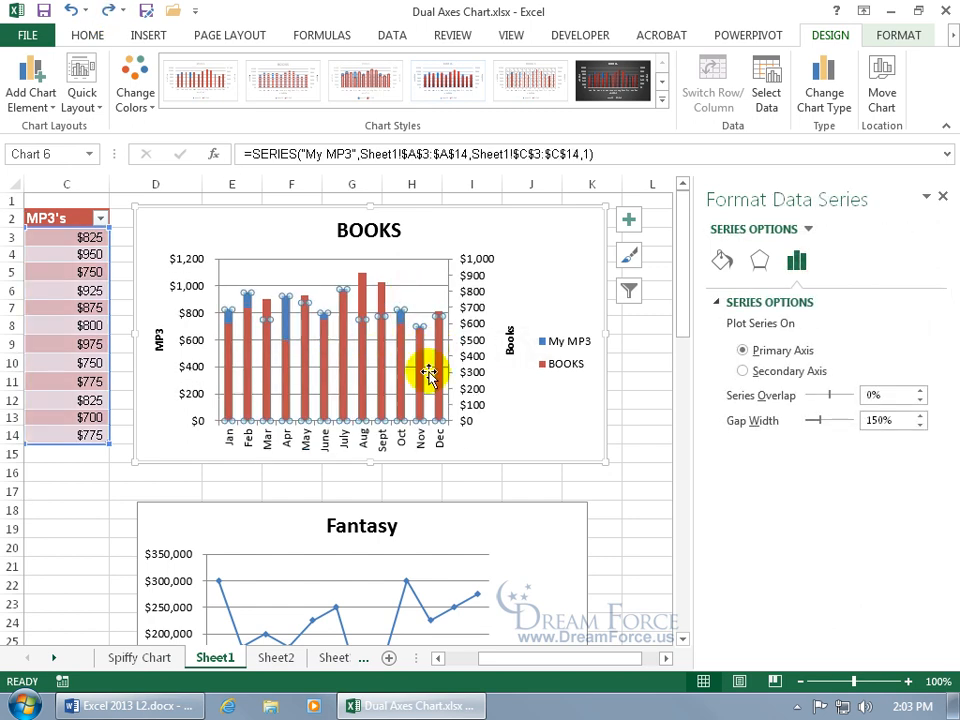
pyautogui.moveTo(820, 424)
pyautogui.mouseDown()
pyautogui.moveTo(828, 422)
pyautogui.moveTo(810, 427)
pyautogui.mouseUp()
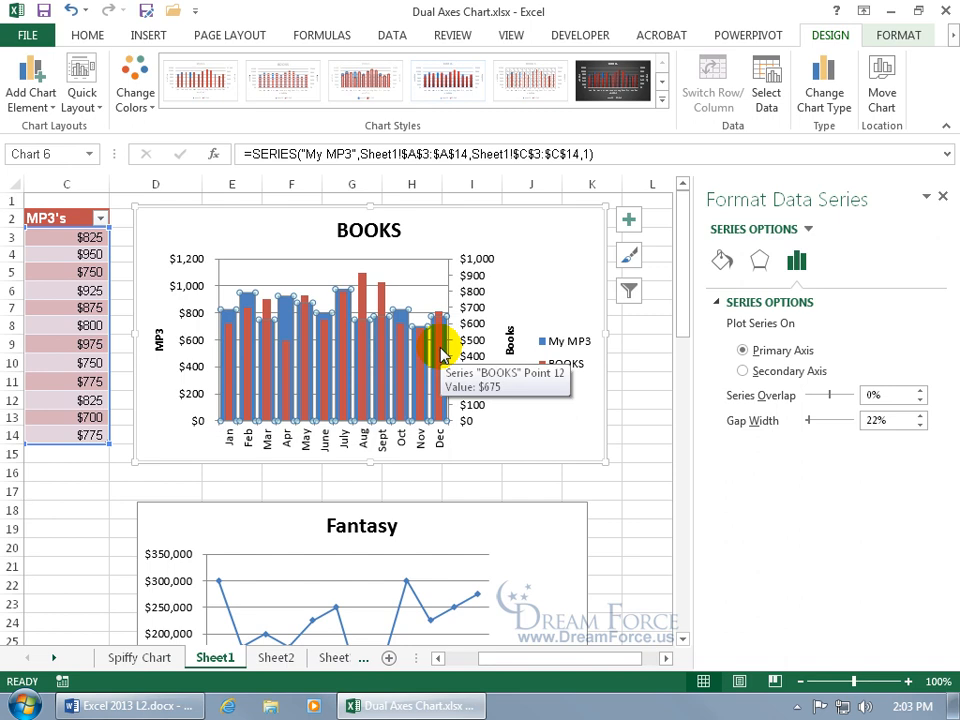
pyautogui.click(512, 428)
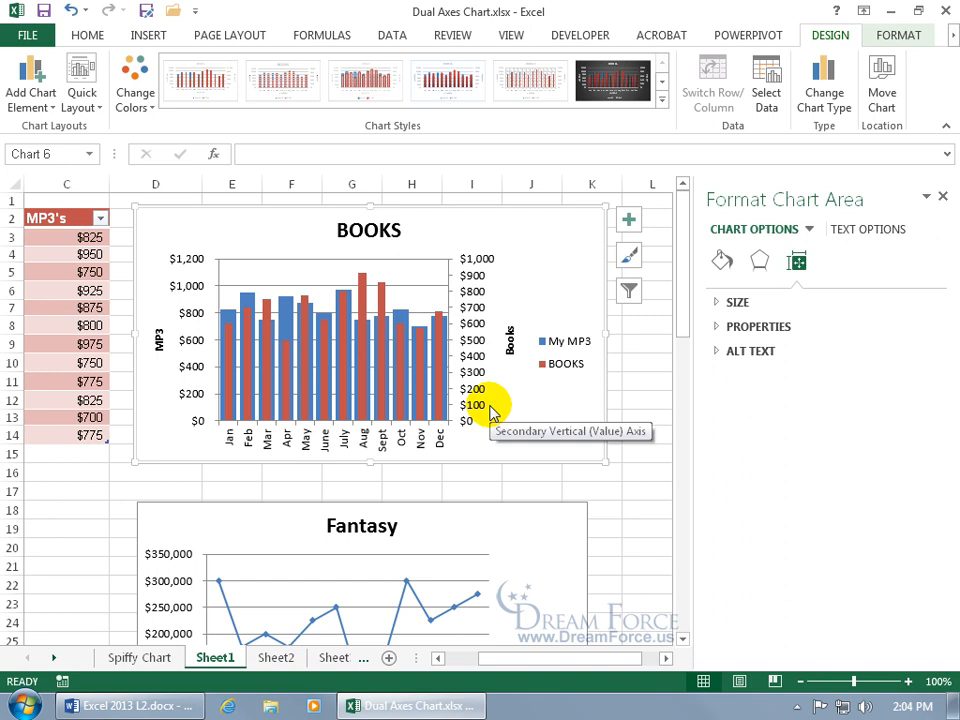
# Step: Change the BOOKS chart's type to Line with Markers
pyautogui.rightClick(385, 373)
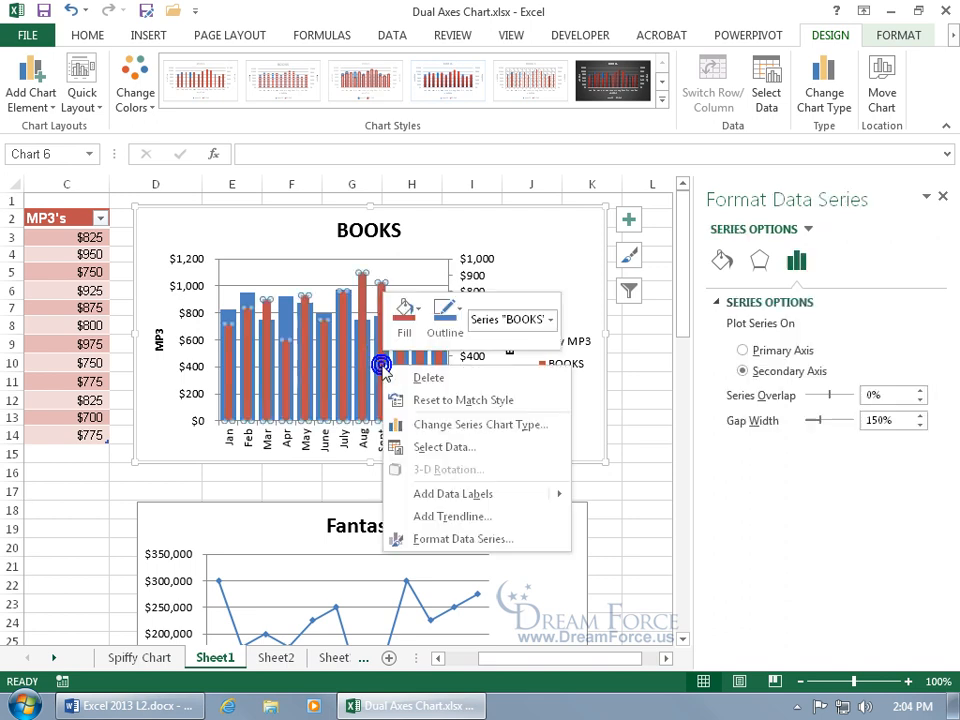
pyautogui.rightClick(330, 268)
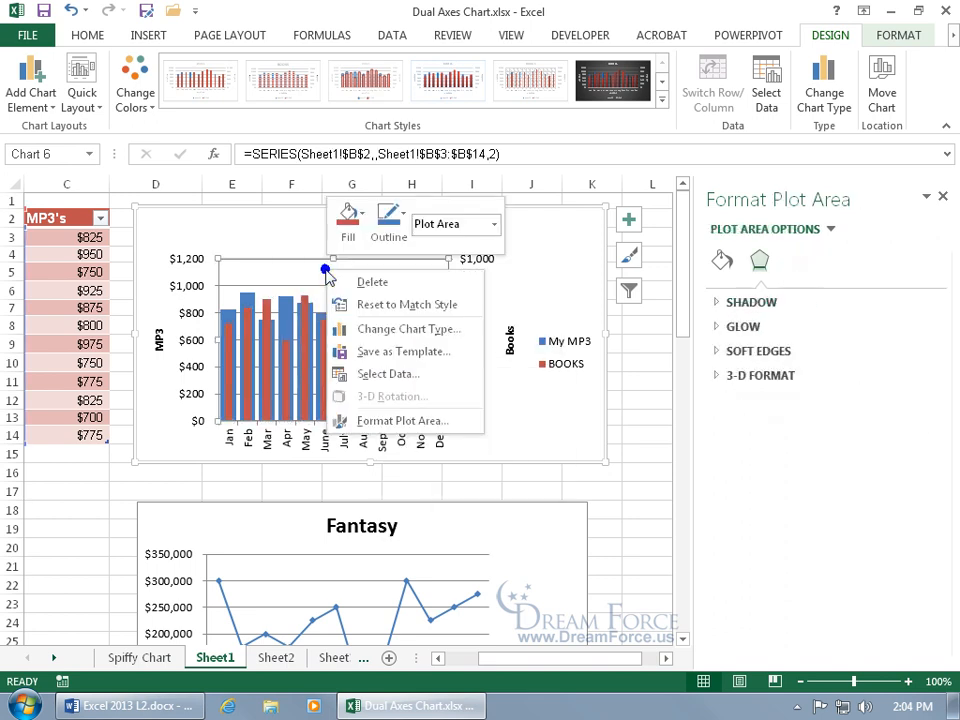
pyautogui.click(377, 330)
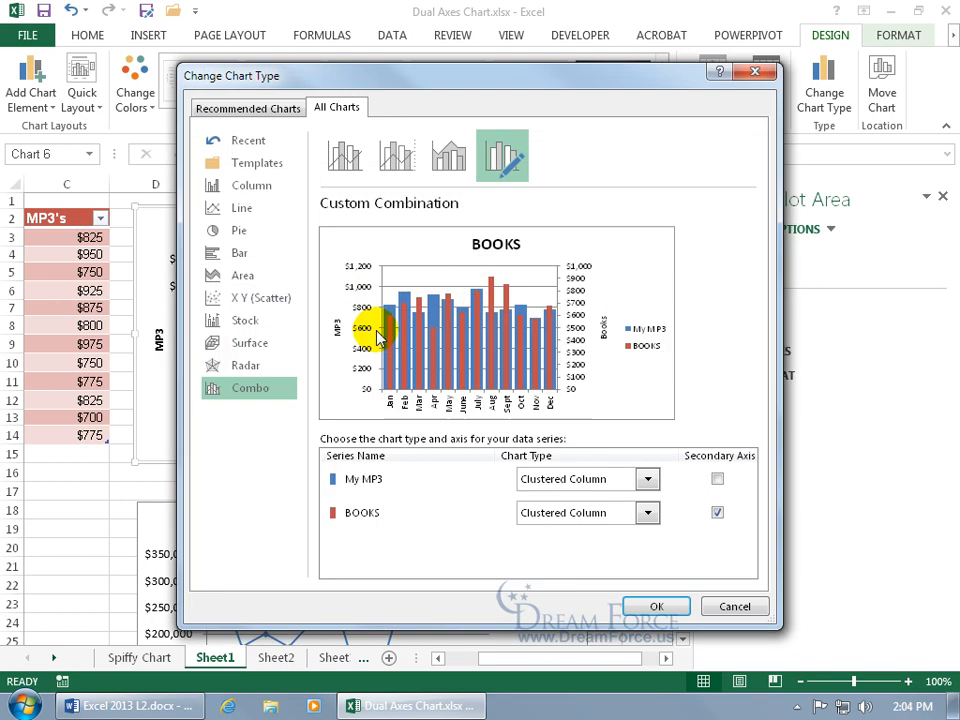
pyautogui.click(252, 216)
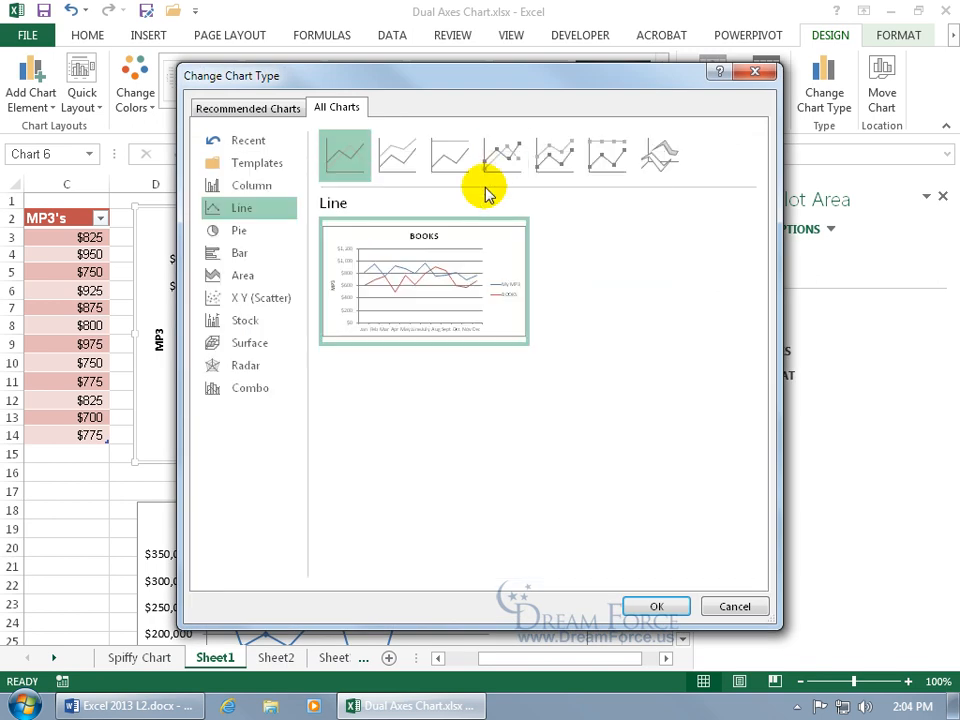
pyautogui.click(505, 158)
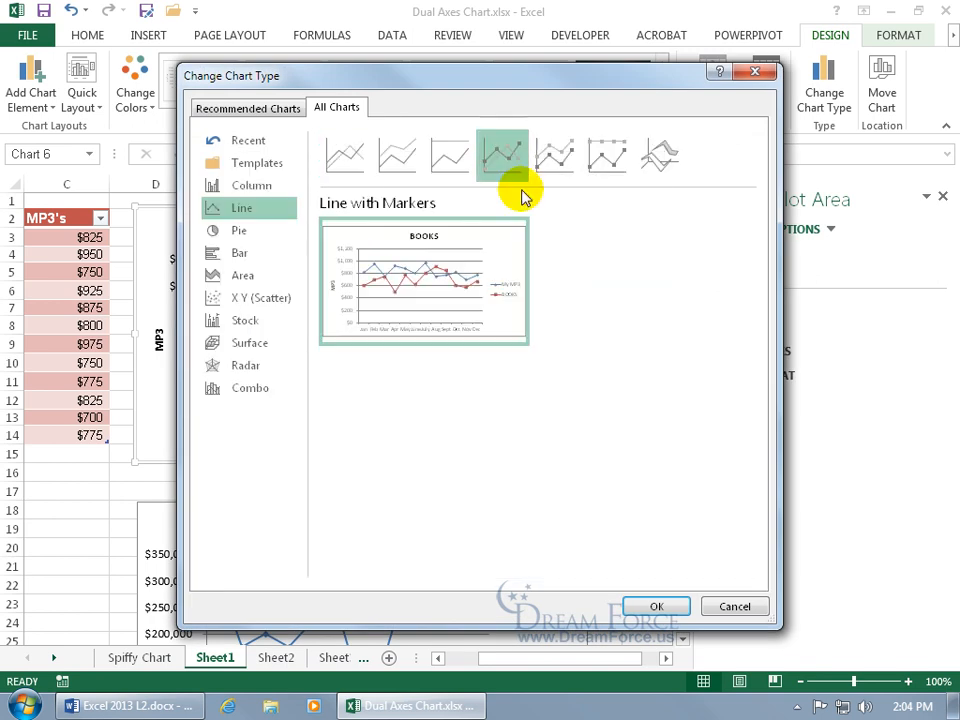
pyautogui.click(656, 606)
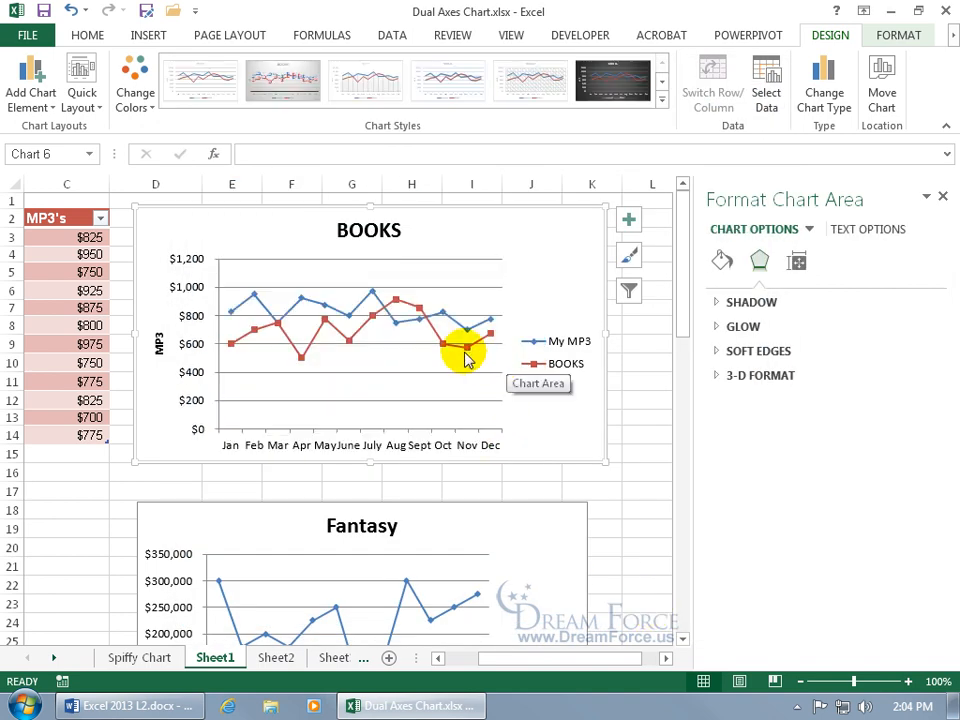
# Step: Plot the BOOKS line series on the secondary axis
pyautogui.click(432, 334)
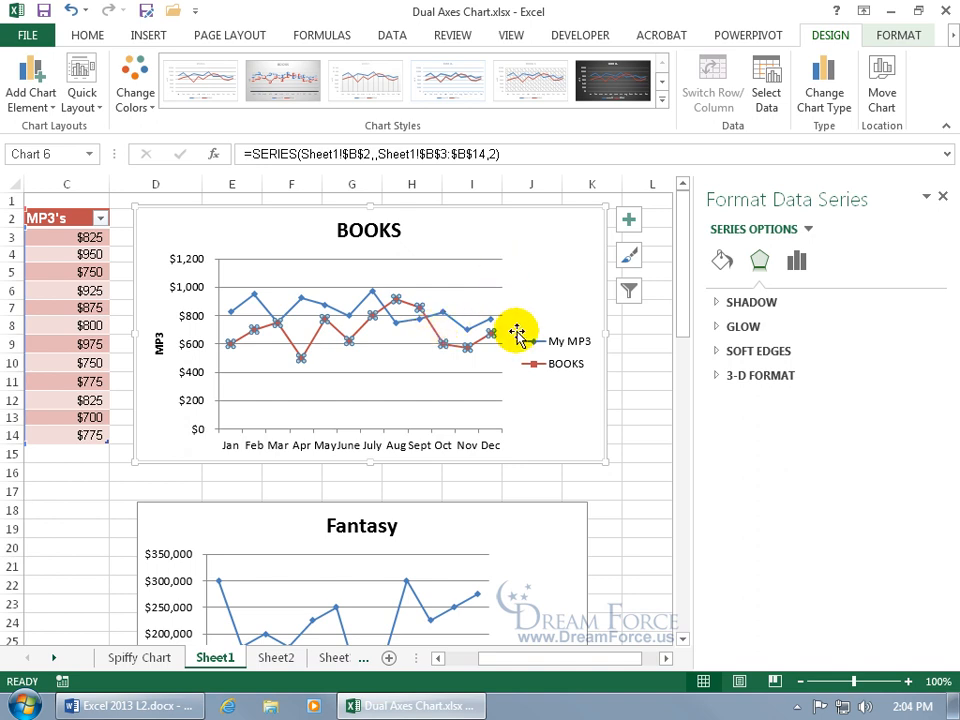
pyautogui.click(797, 265)
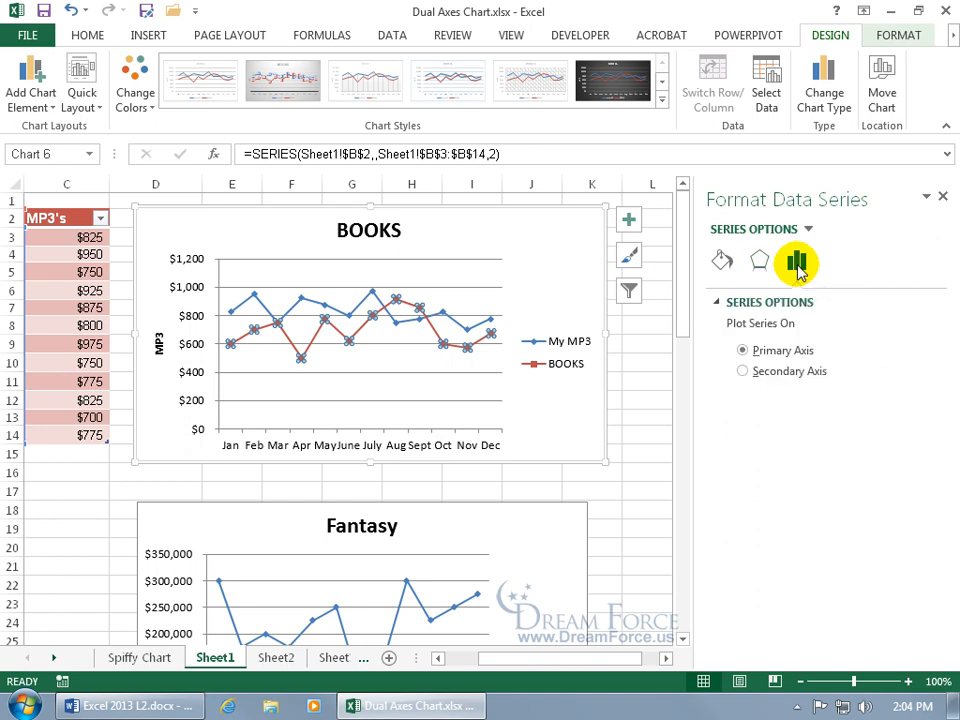
pyautogui.click(744, 371)
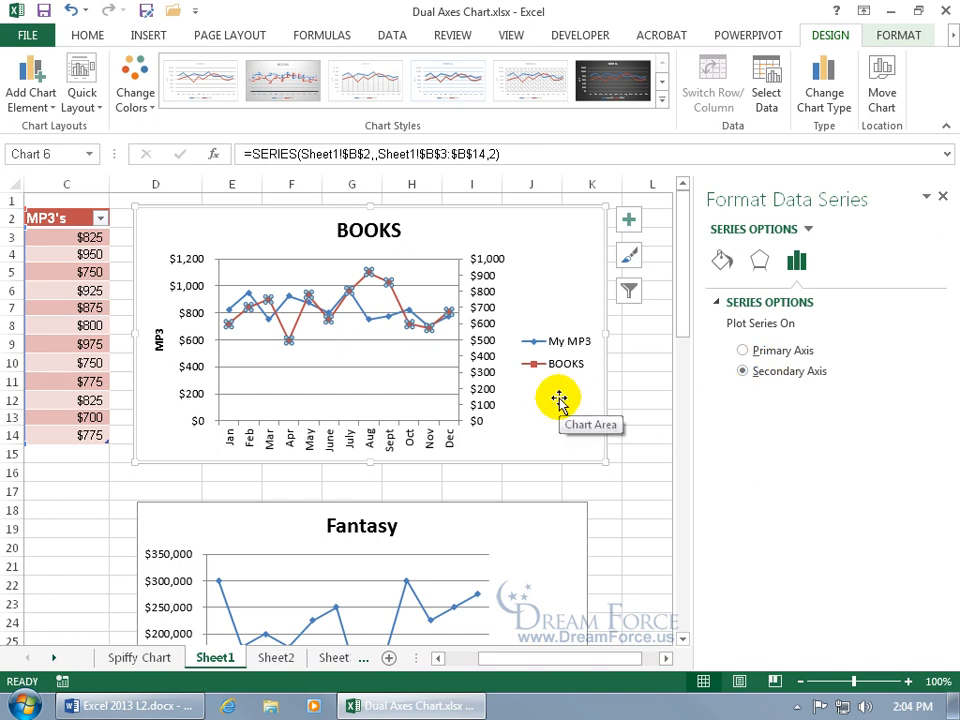
pyautogui.click(398, 370)
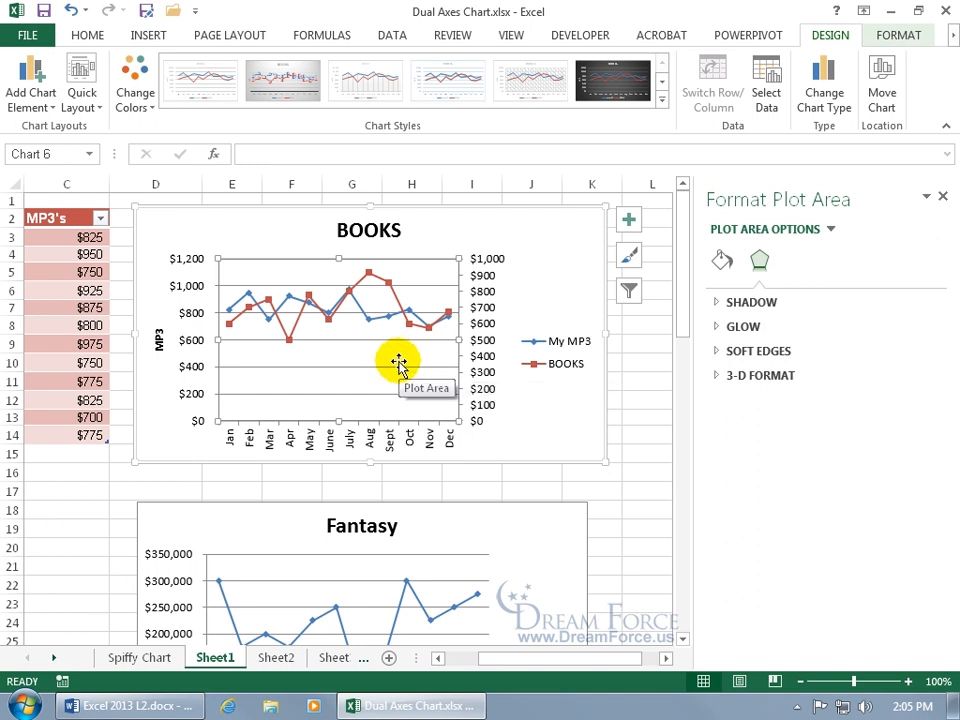
# Step: Add data labels to the BOOKS line series
pyautogui.rightClick(389, 285)
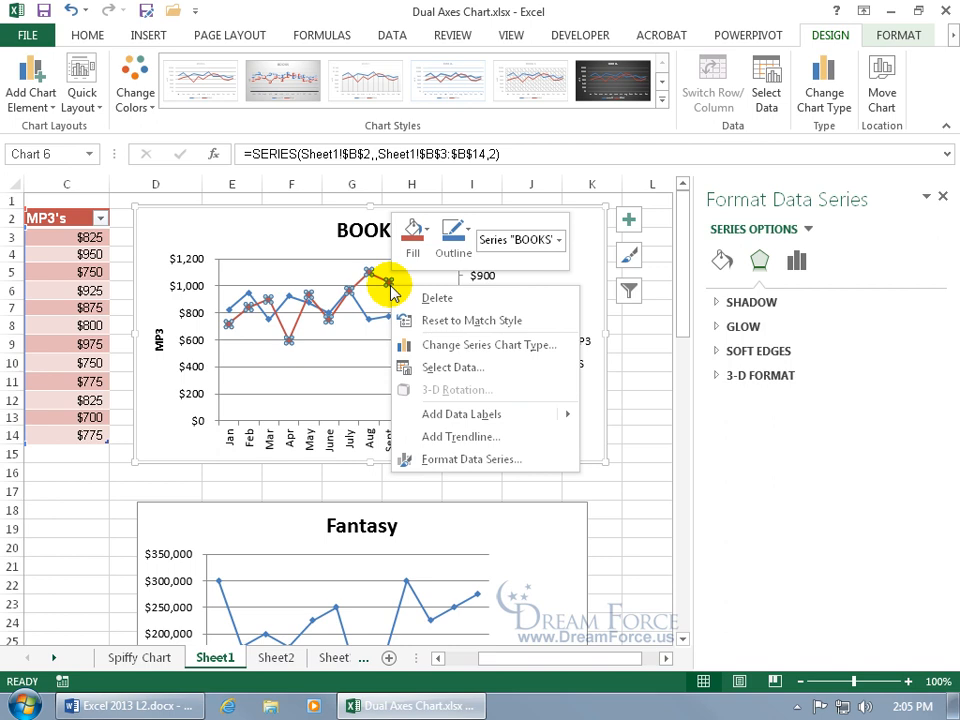
pyautogui.moveTo(425, 414)
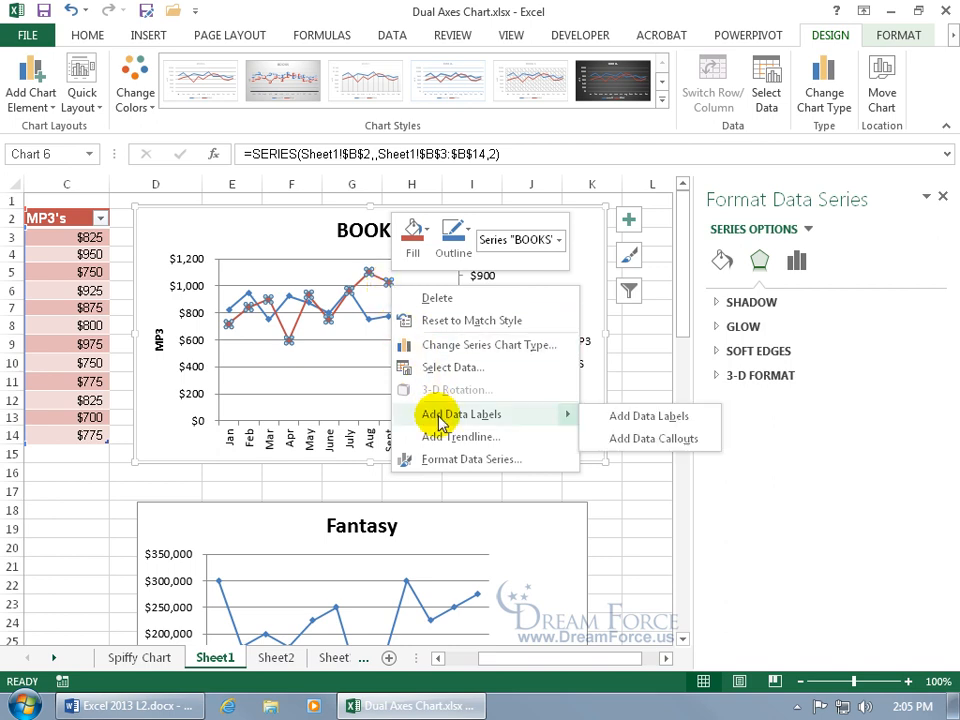
pyautogui.click(640, 416)
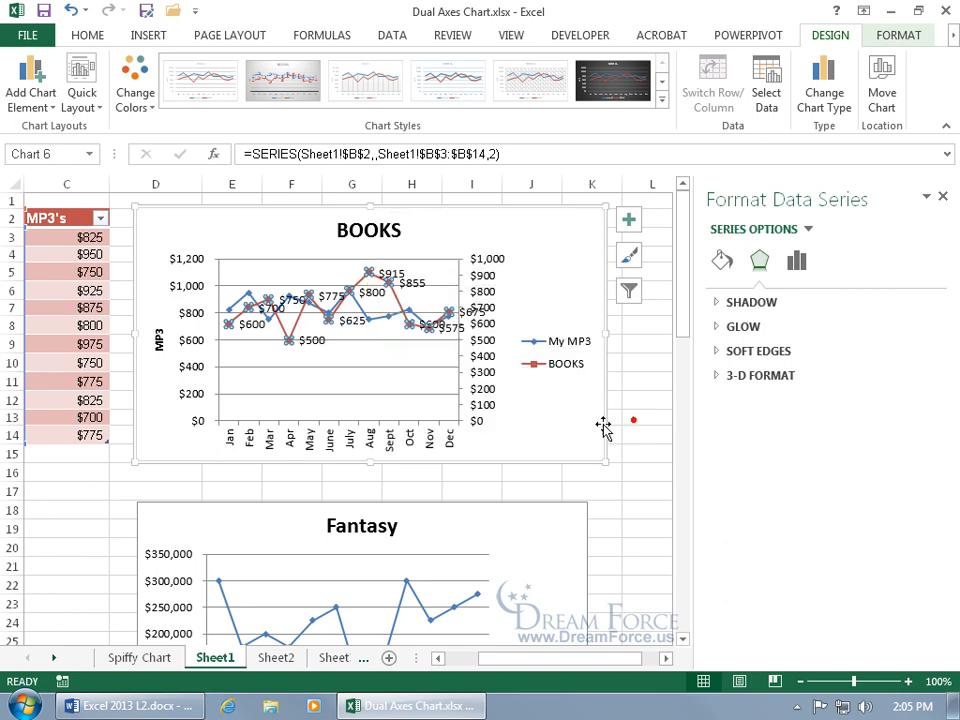
# Step: Move only the August data label of the BOOKS series above the plot area, just right of the chart title
pyautogui.click(393, 272)
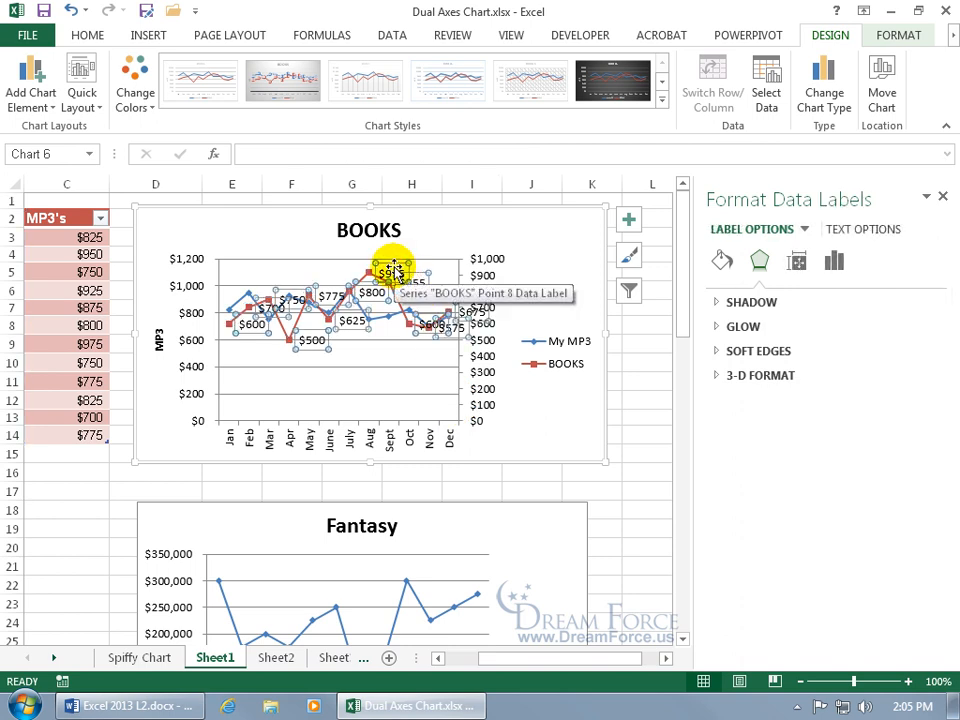
pyautogui.click(395, 270)
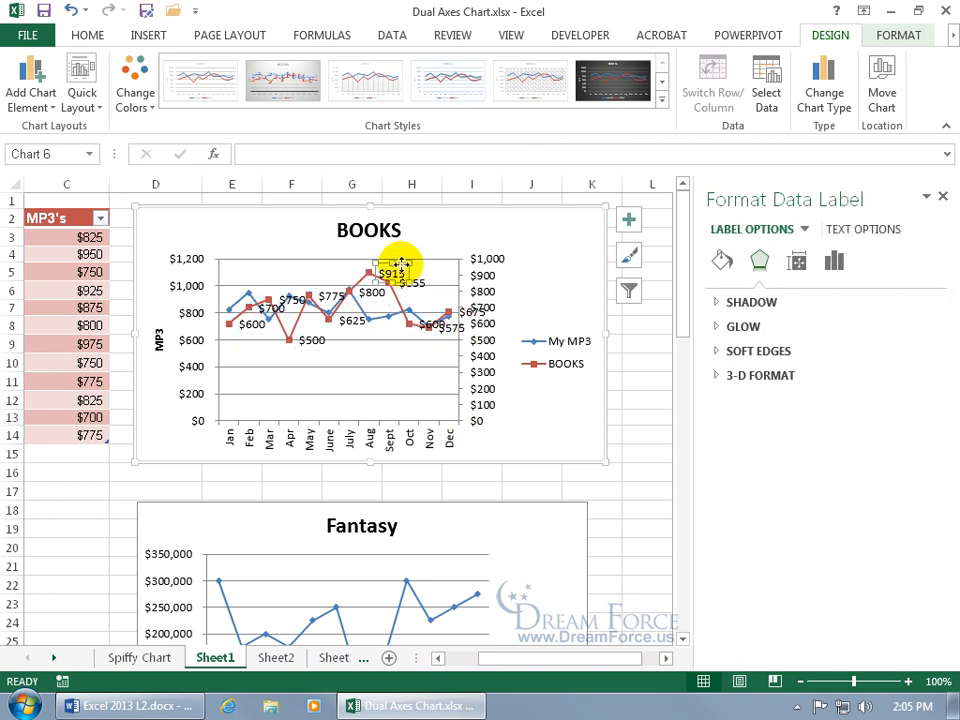
pyautogui.moveTo(400, 263); pyautogui.dragTo(437, 238)
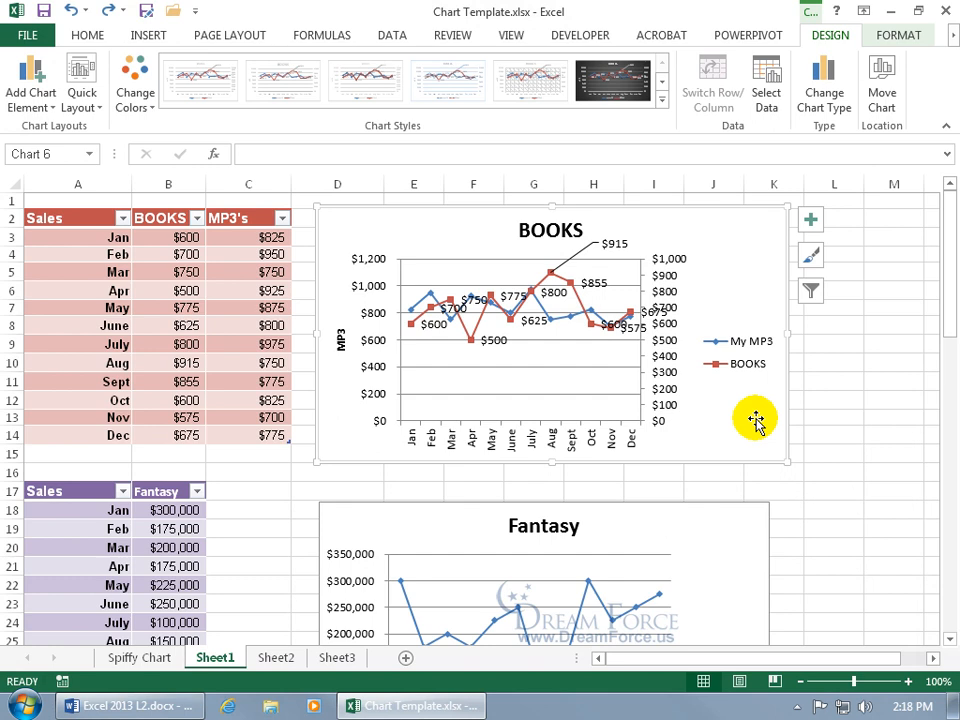
# Step: Save the BOOKS chart as a chart template named "Spiffy Chart"
pyautogui.rightClick(757, 423)
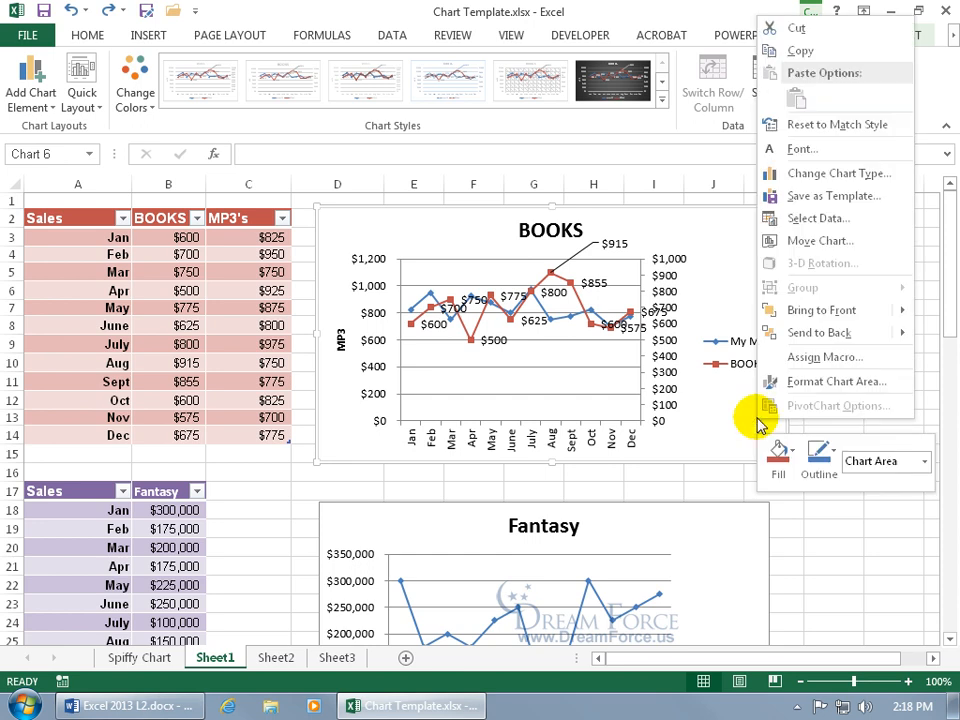
pyautogui.click(812, 197)
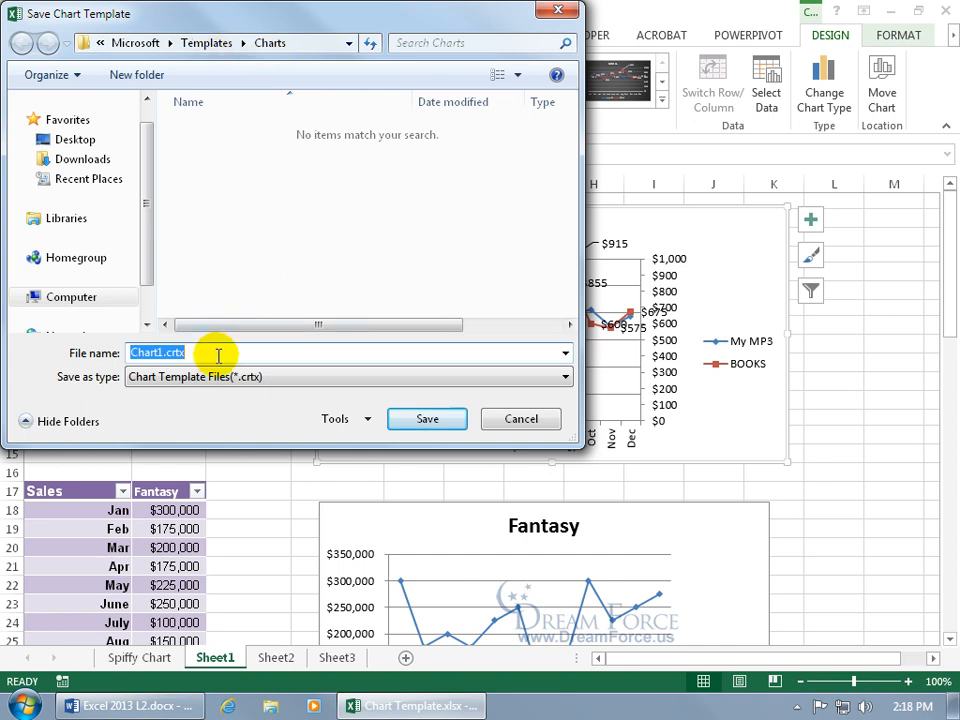
pyautogui.write('Spiffy Chart')
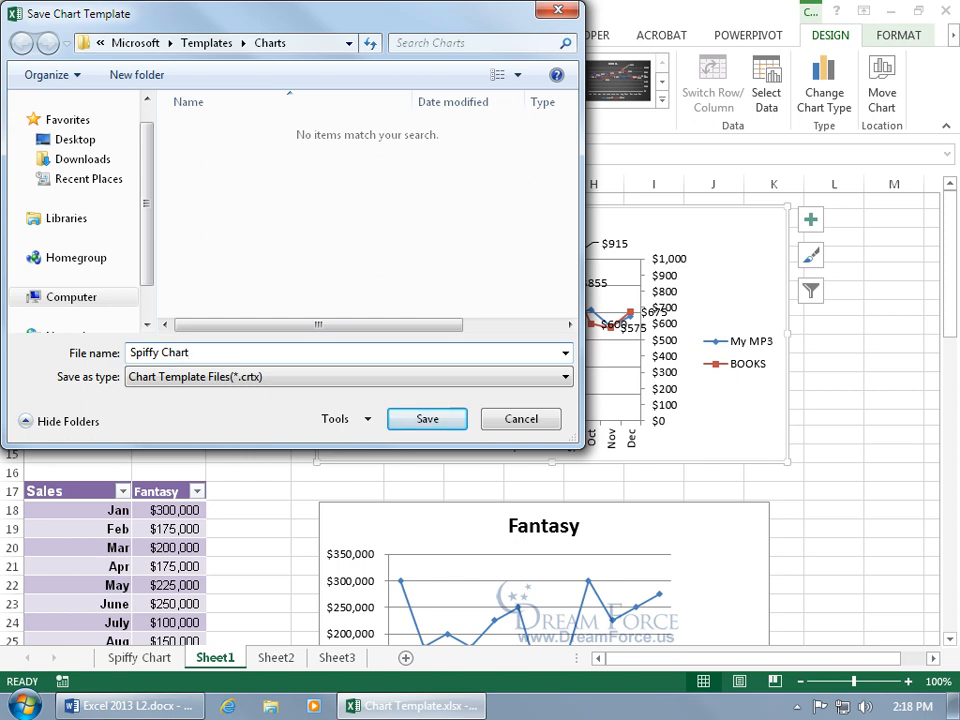
pyautogui.press('Return')
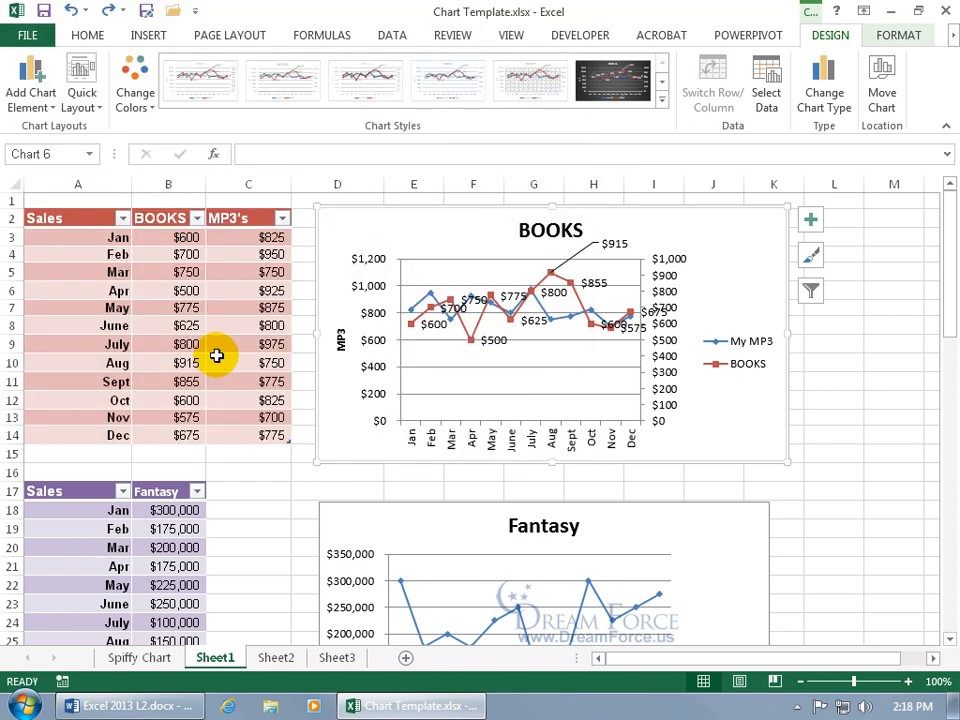
# Step: Delete the BOOKS chart and insert a new chart of the BOOKS and MP3's sales table from the Spiffy Chart template
pyautogui.press('Delete')
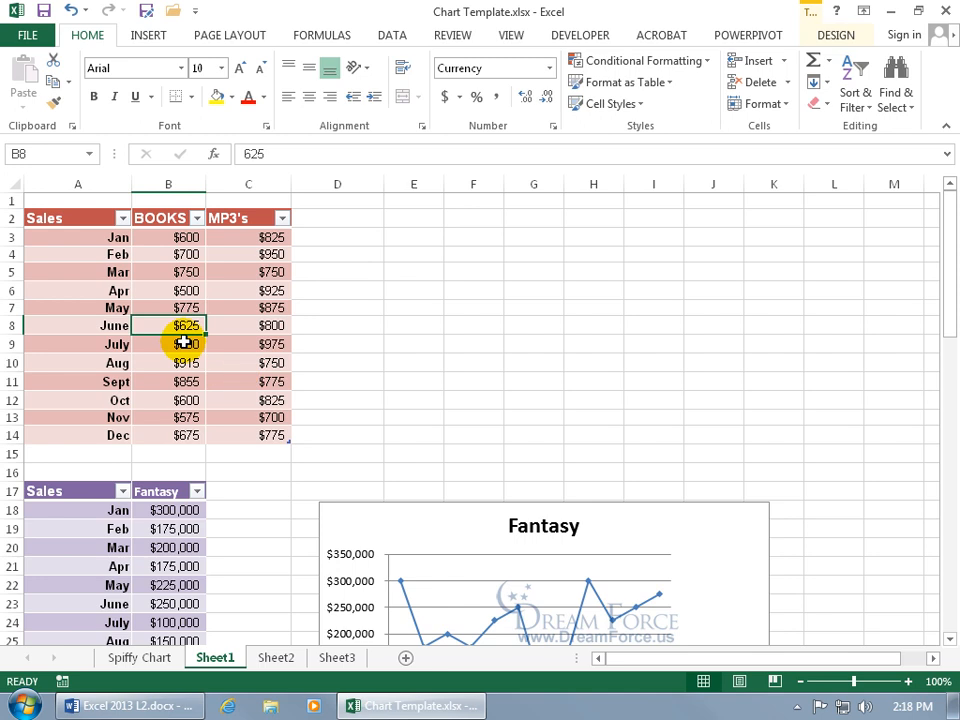
pyautogui.click(148, 36)
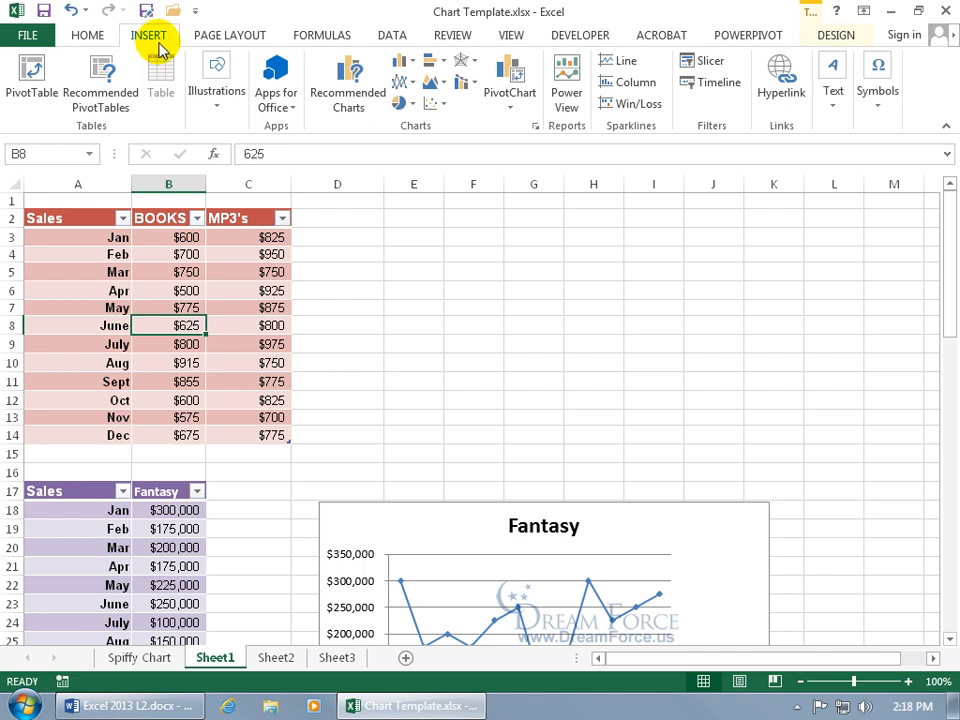
pyautogui.click(534, 128)
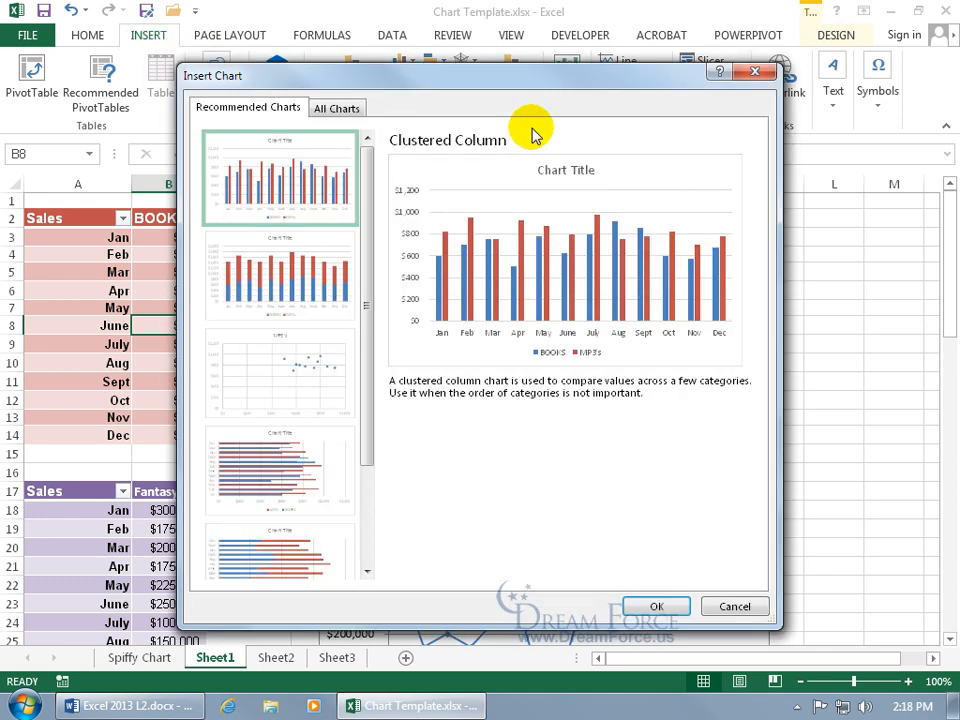
pyautogui.click(340, 110)
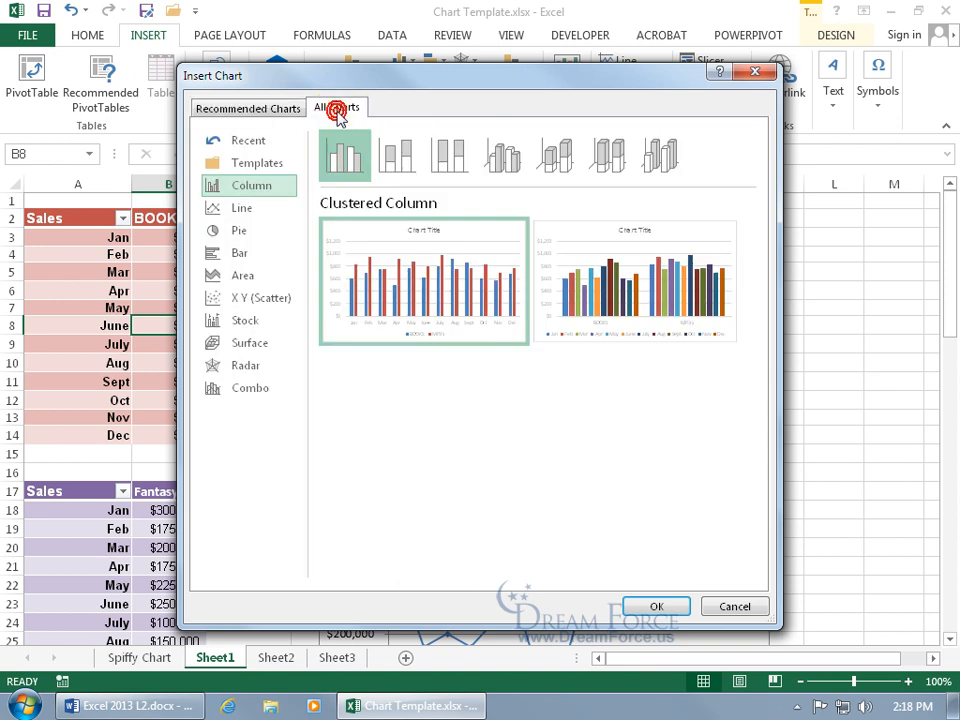
pyautogui.click(286, 163)
pyautogui.moveTo(426, 216)
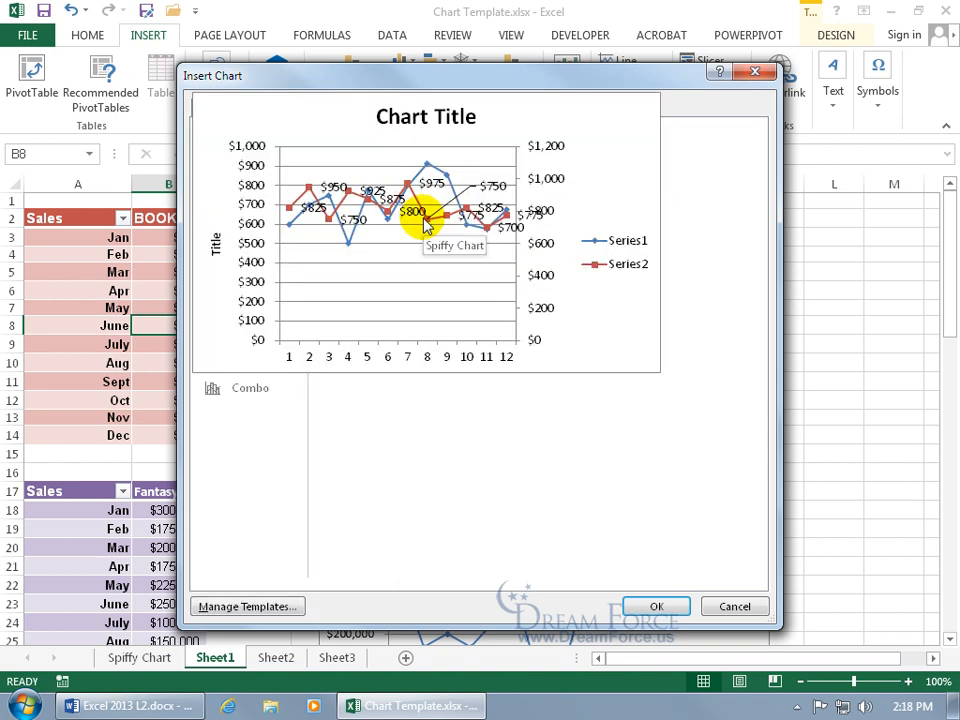
pyautogui.doubleClick(424, 222)
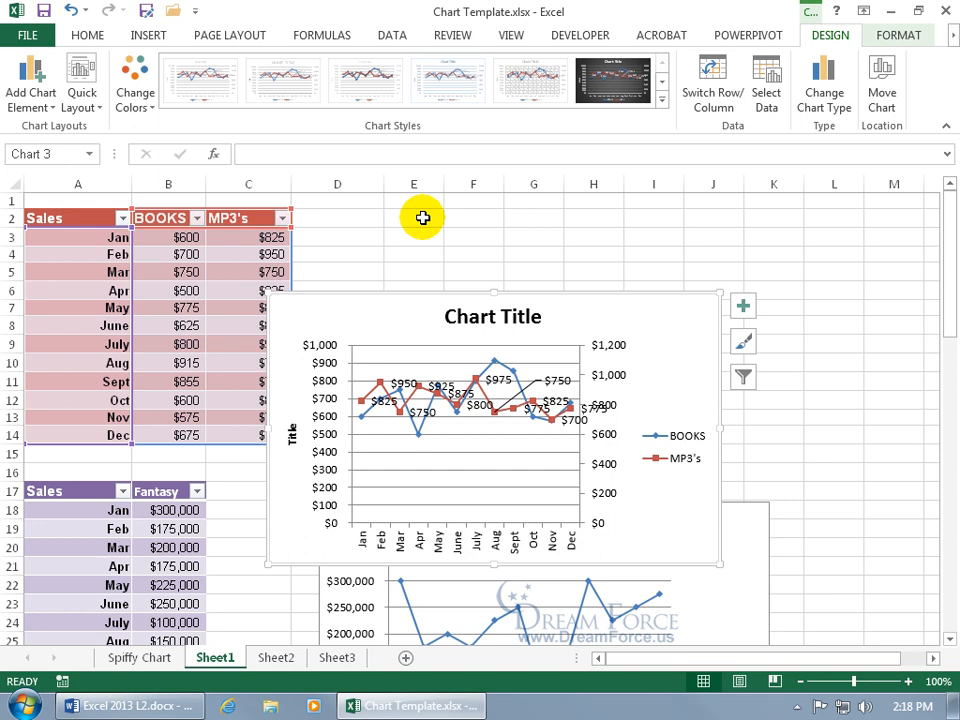
# Step: Delete the Spiffy Chart.crtx file from the chart templates folder and refresh the list of available templates
pyautogui.click(147, 36)
pyautogui.click(535, 127)
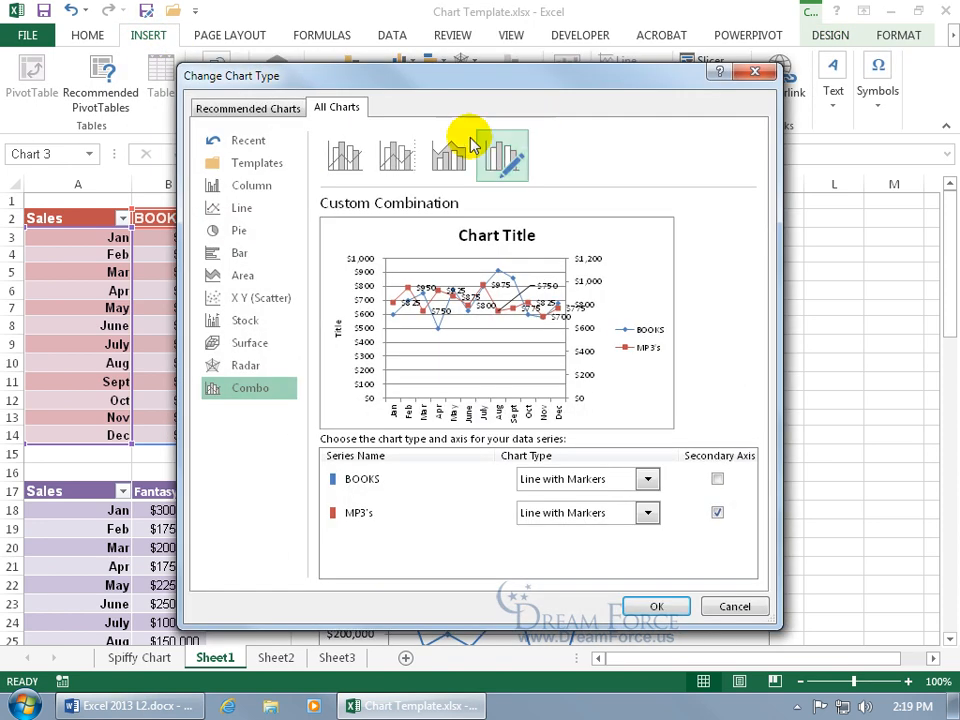
pyautogui.click(254, 166)
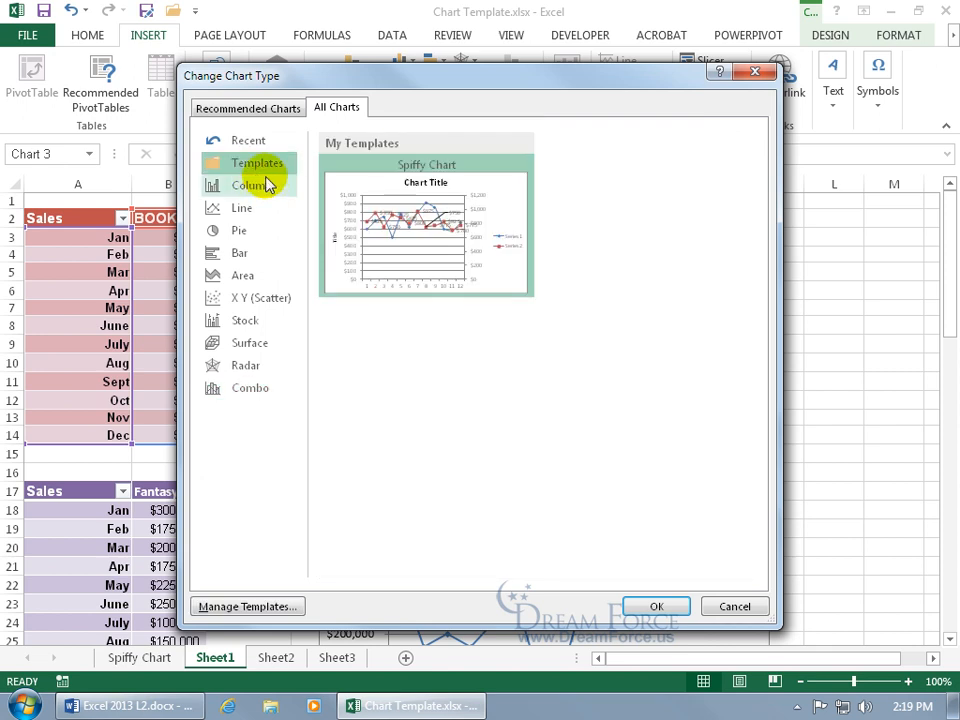
pyautogui.click(248, 607)
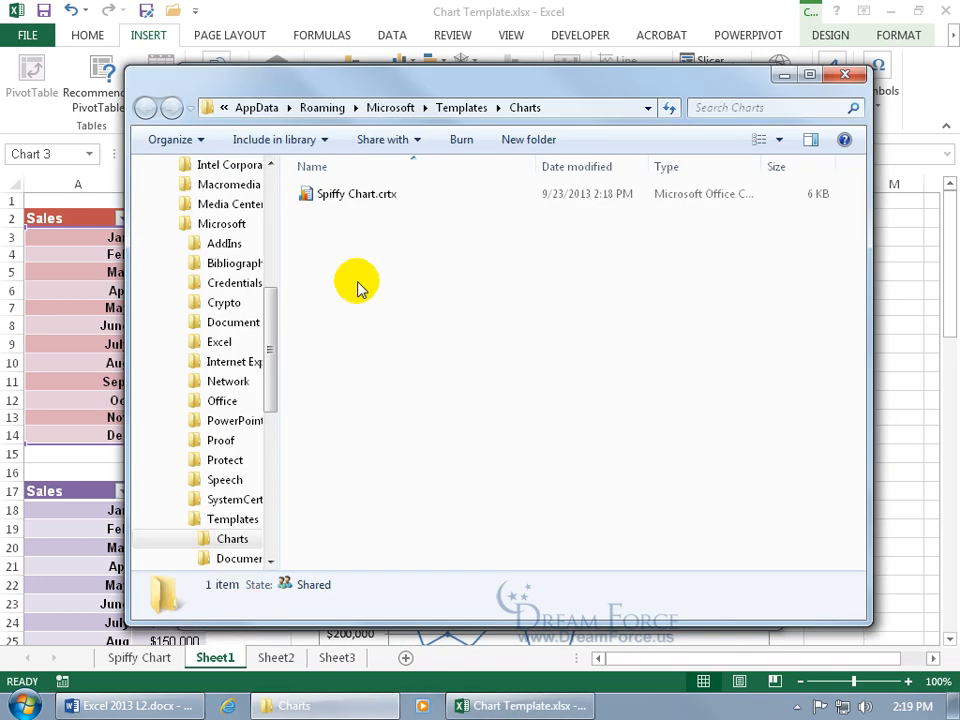
pyautogui.click(352, 197)
pyautogui.press('Delete')
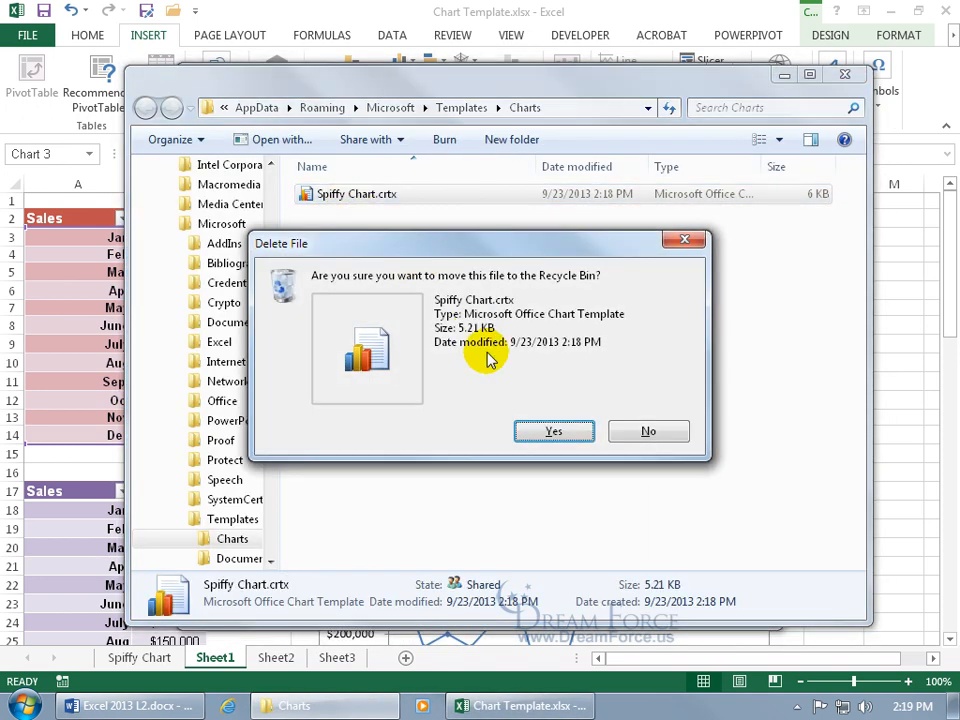
pyautogui.click(540, 432)
pyautogui.click(844, 74)
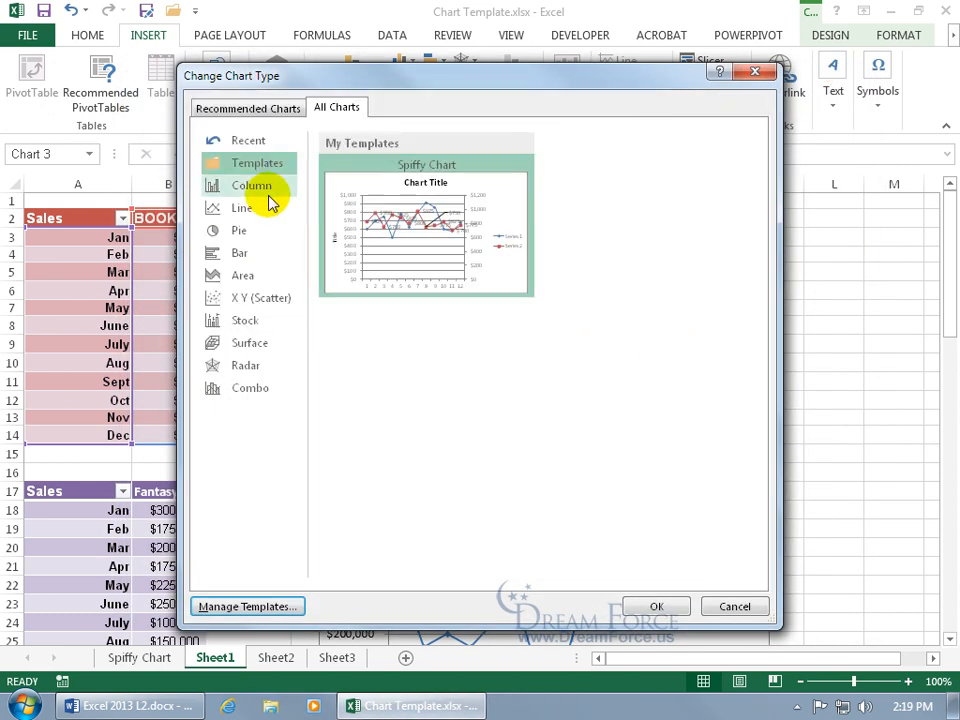
pyautogui.click(253, 185)
pyautogui.click(258, 165)
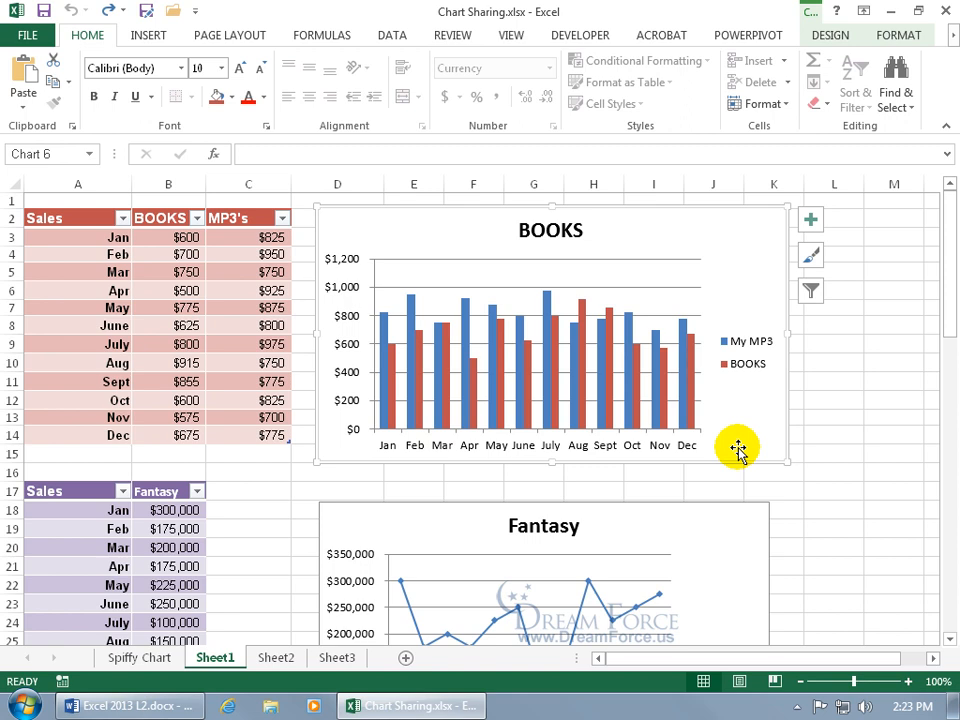
# Step: Copy the BOOKS chart into a new blank Word document, keeping source formatting and linking its data
pyautogui.rightClick(754, 420)
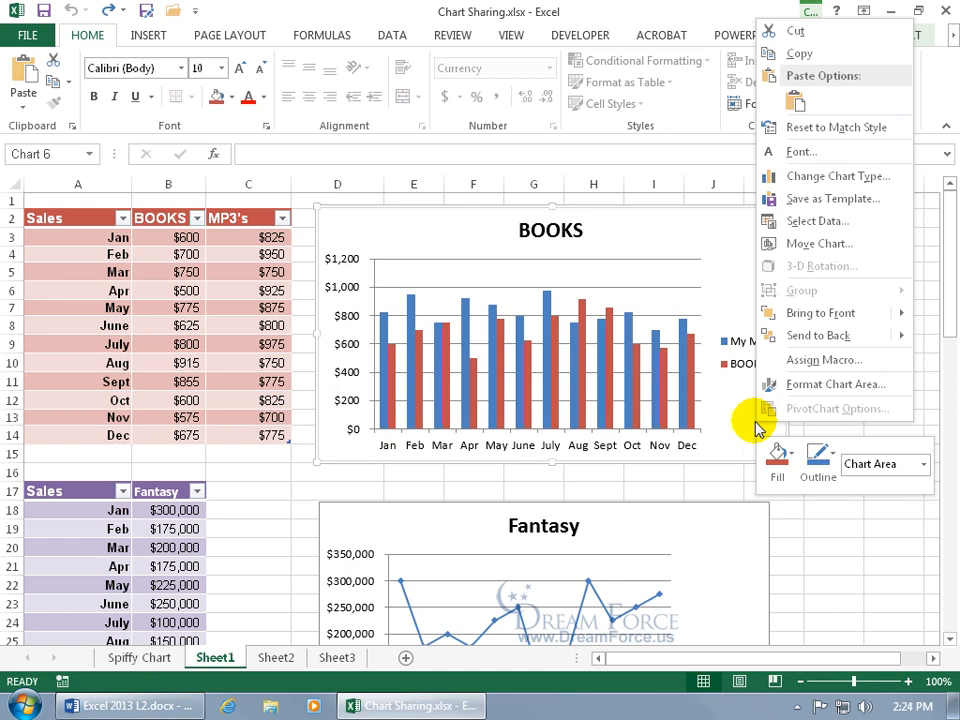
pyautogui.click(803, 56)
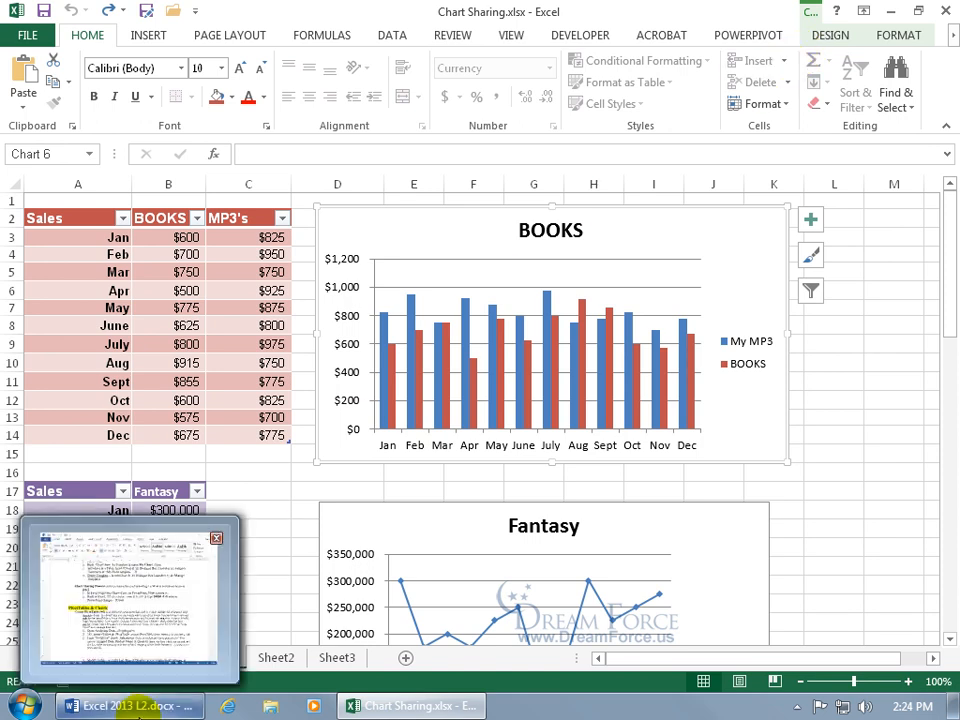
pyautogui.rightClick(138, 706)
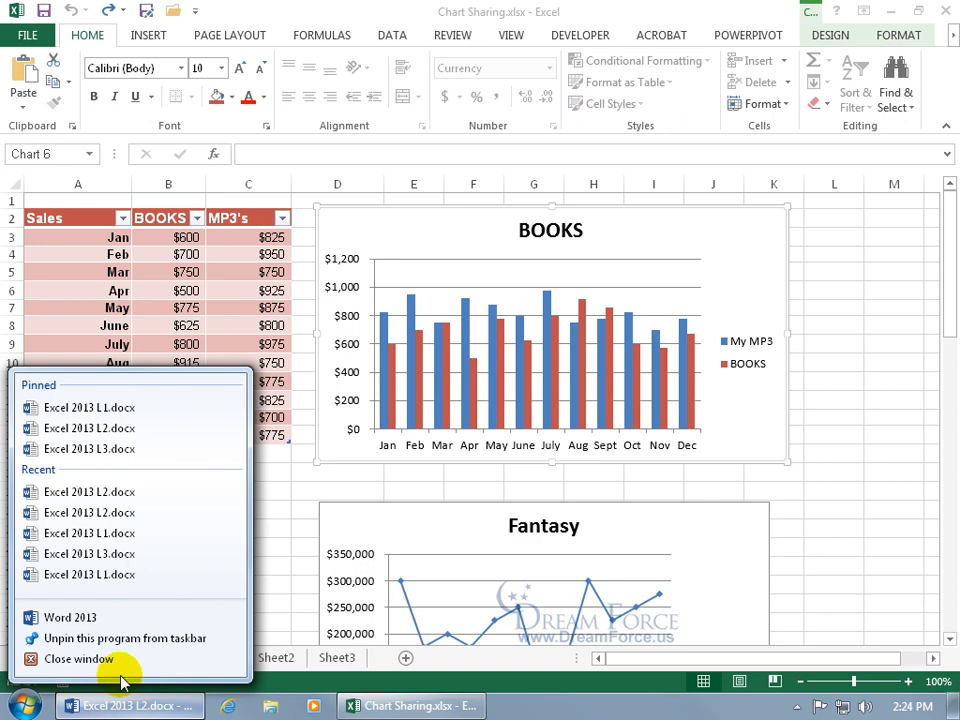
pyautogui.click(107, 626)
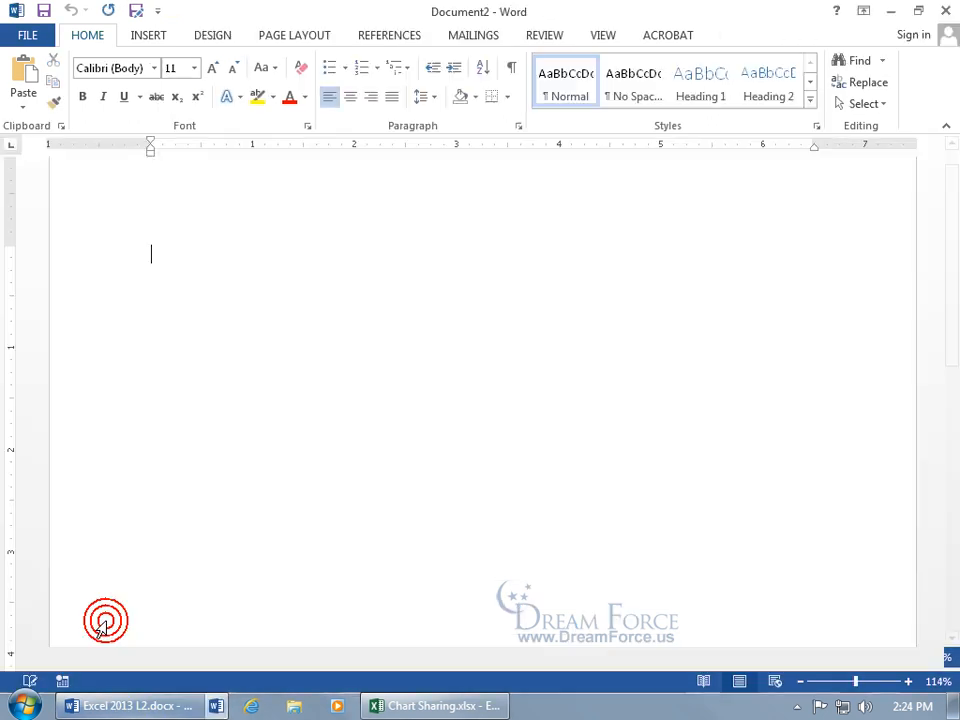
pyautogui.rightClick(150, 258)
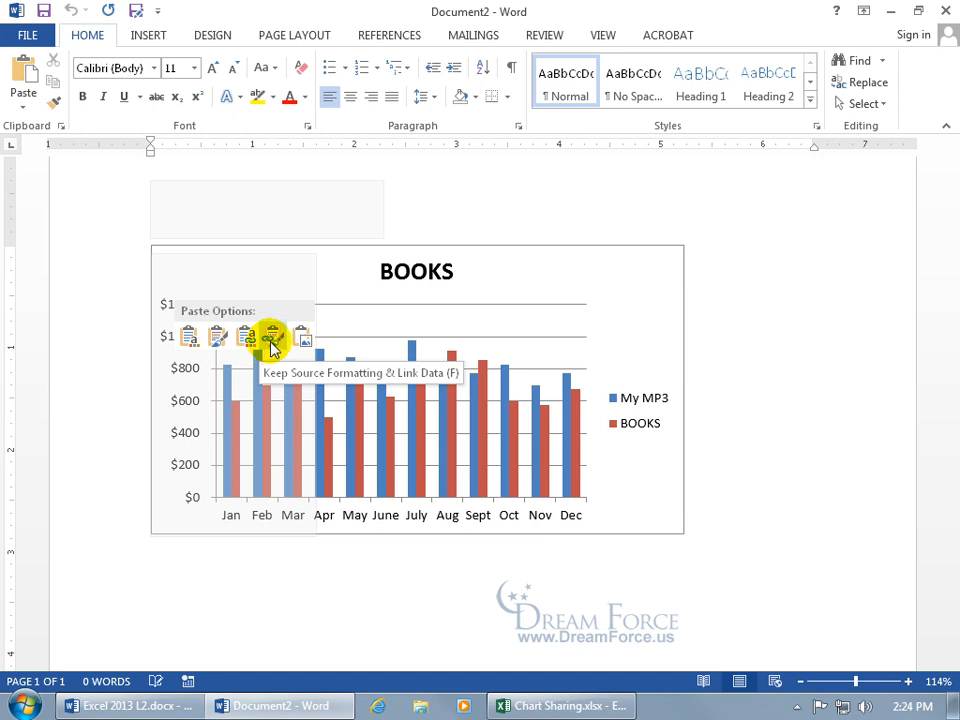
pyautogui.click(271, 342)
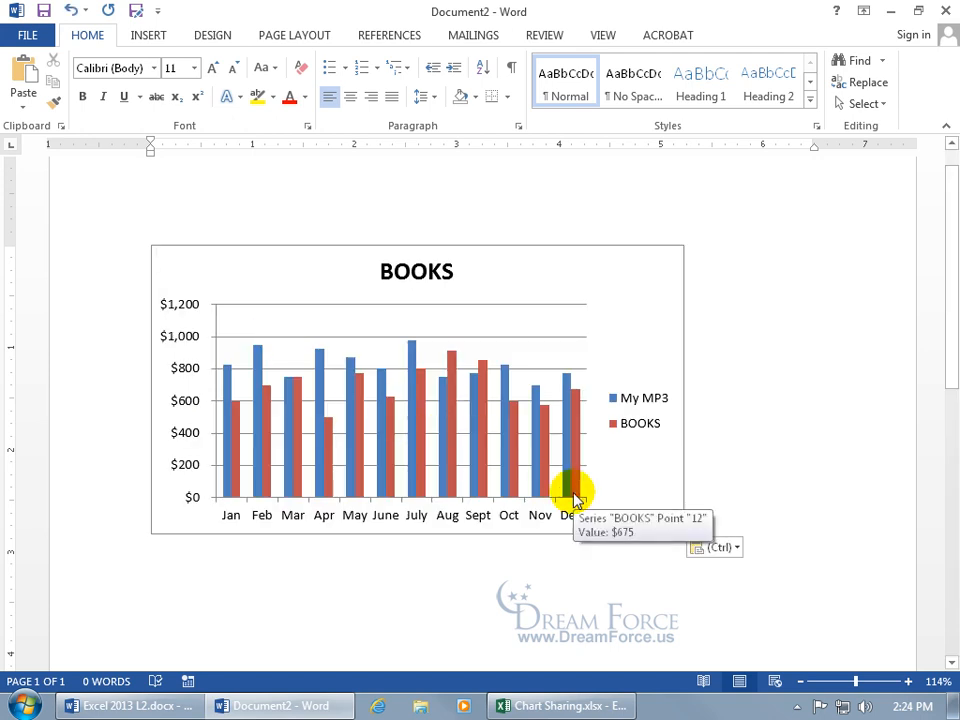
# Step: Switch back to the Chart Sharing workbook in Excel and set the January MP3's value in C3 to 10000
pyautogui.click(600, 703)
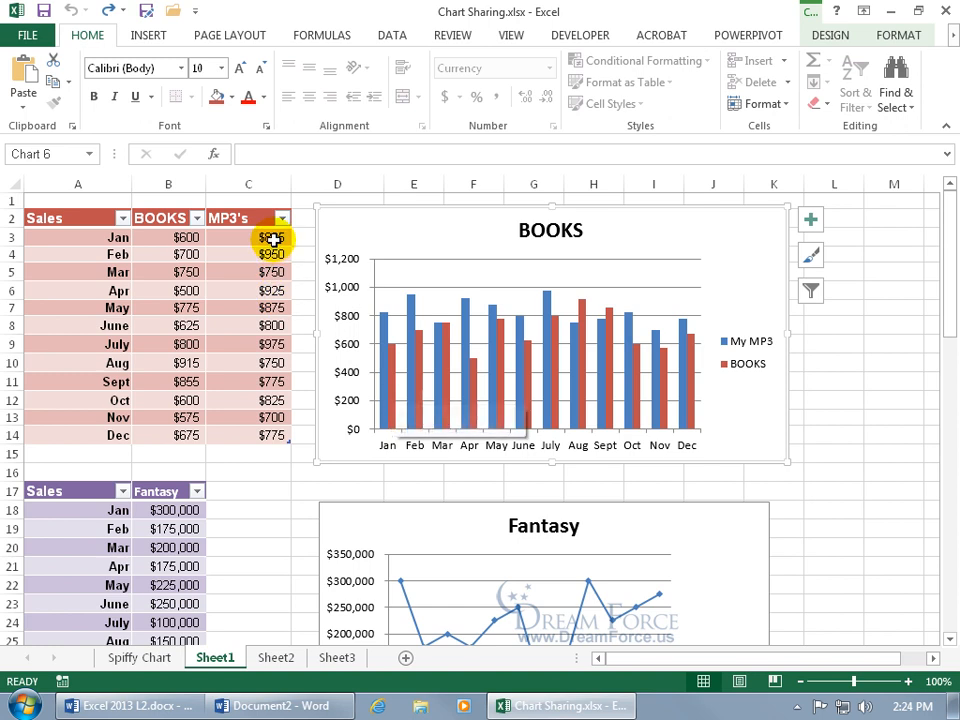
pyautogui.click(273, 238)
pyautogui.write('10000')
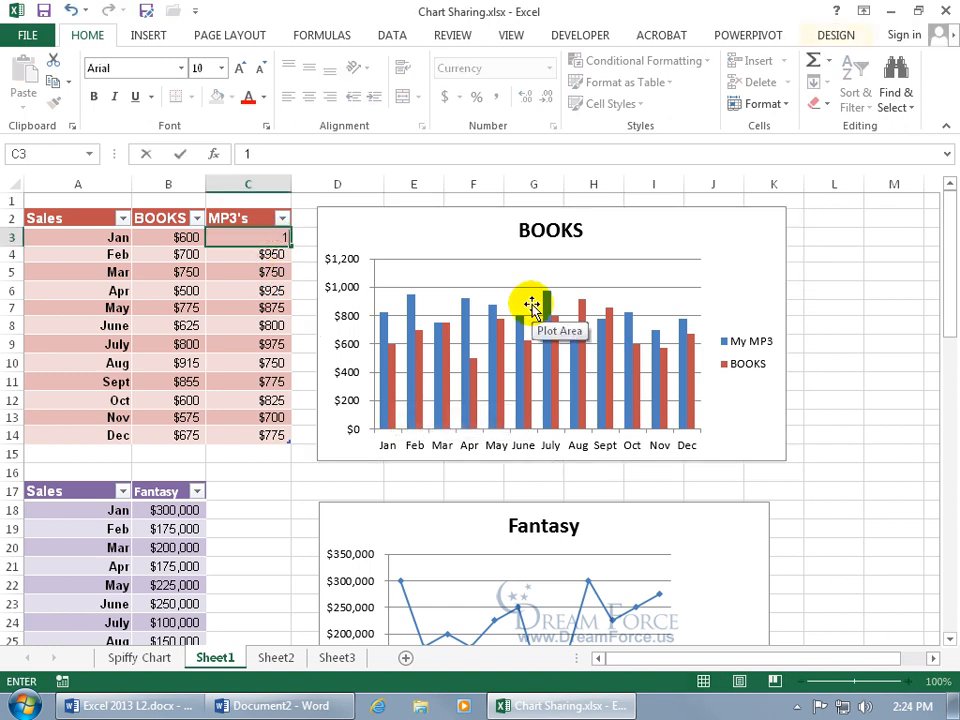
pyautogui.press('Return')
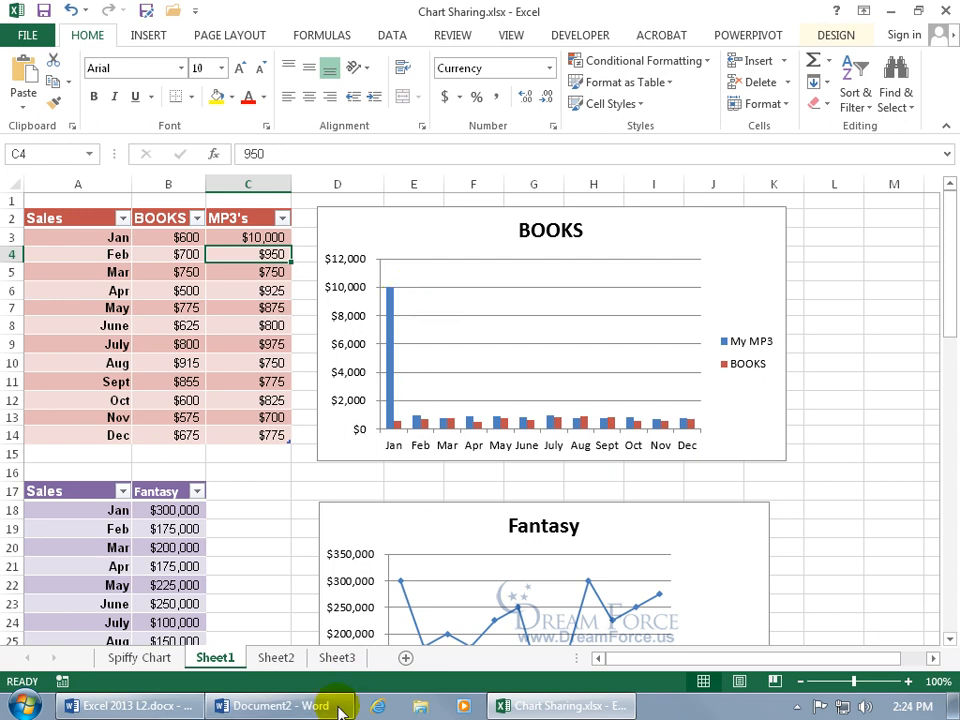
# Step: Check the linked BOOKS chart in the Word document, and close the Chart Sharing workbook in Excel
pyautogui.click(290, 705)
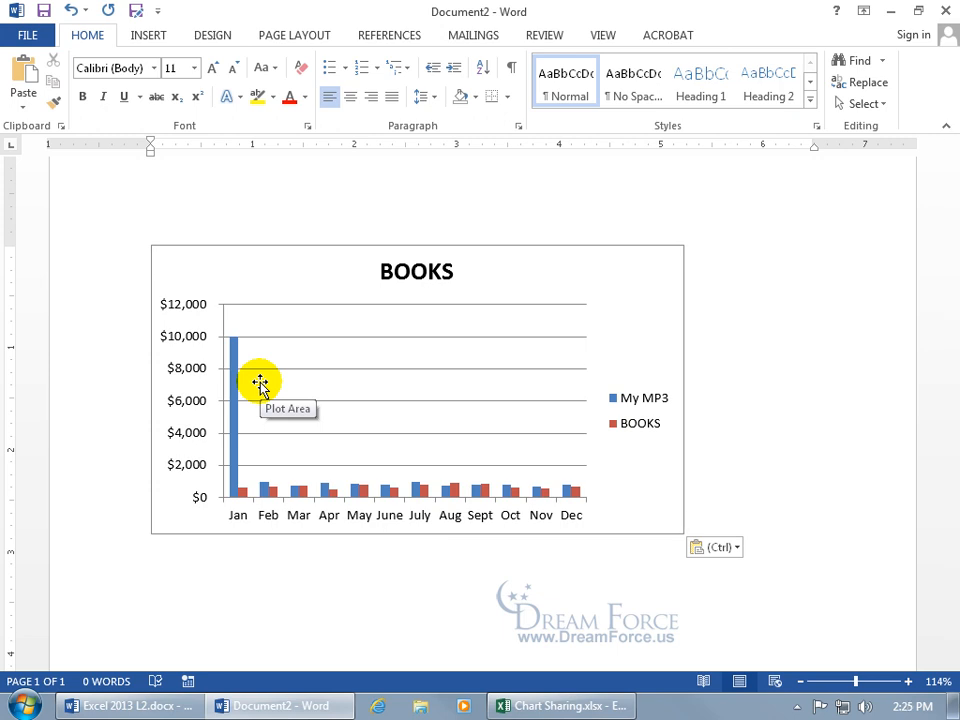
pyautogui.click(553, 705)
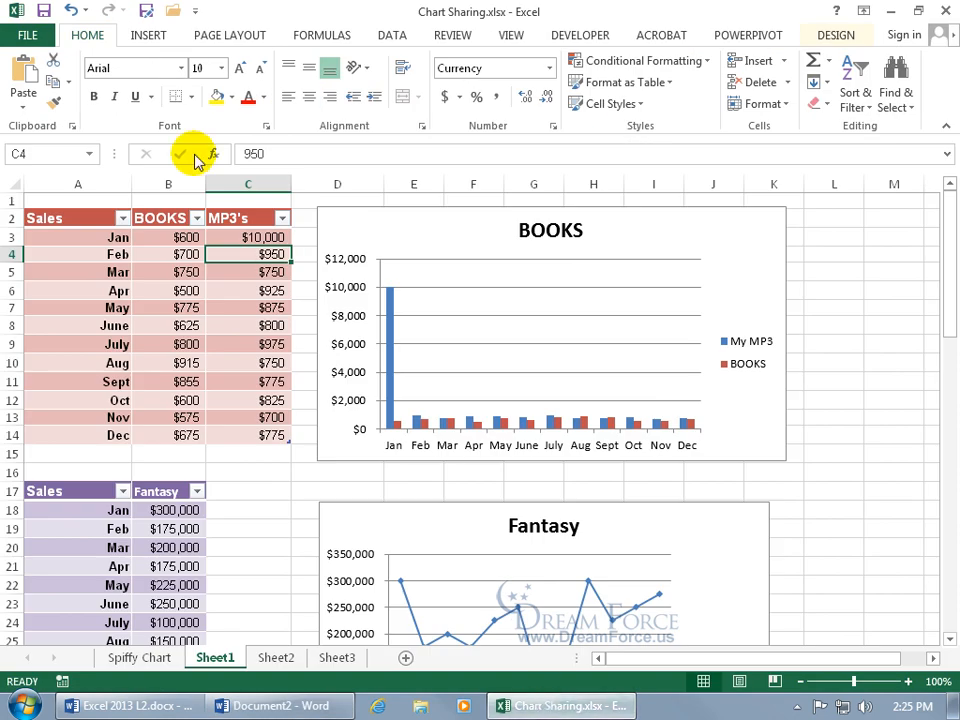
pyautogui.click(945, 9)
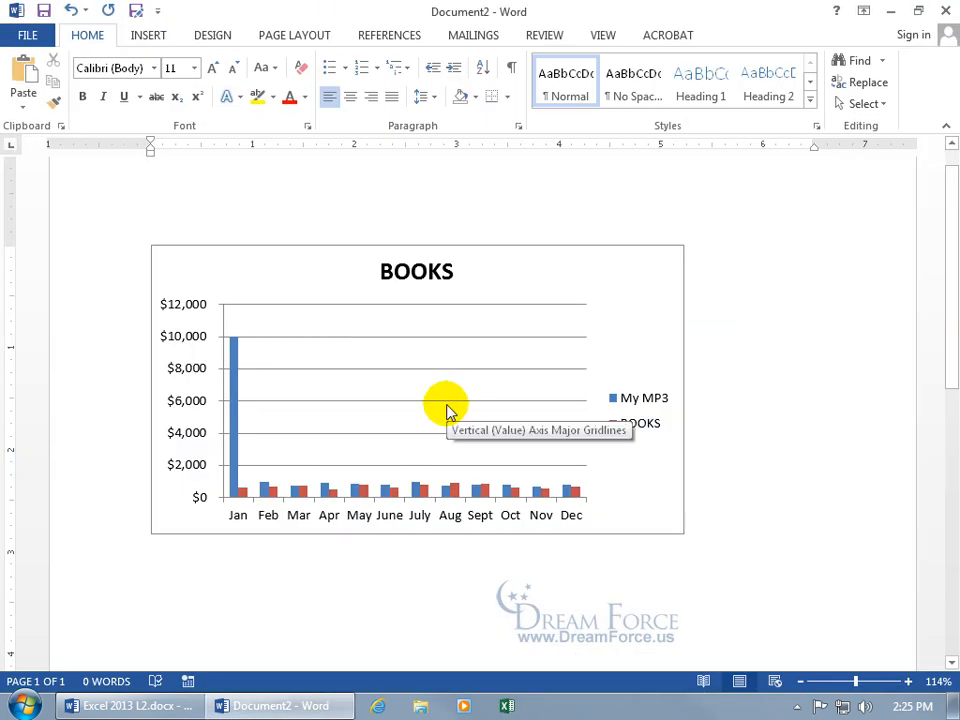
# Step: View the BOOKS chart's linked data from within Word in an enlarged data window, and close that window
pyautogui.rightClick(398, 387)
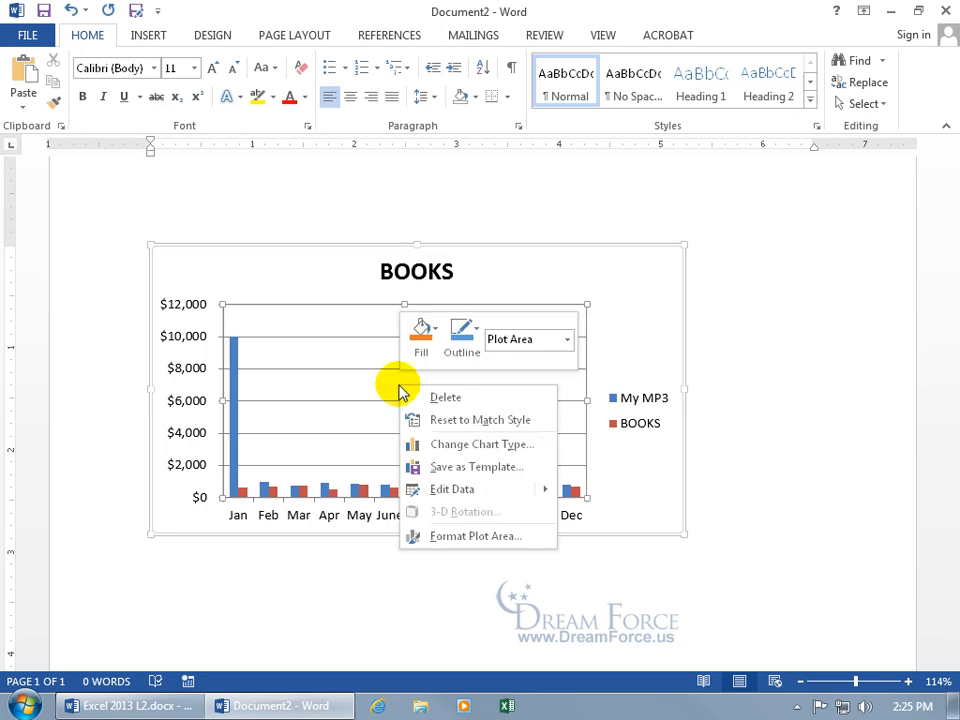
pyautogui.moveTo(448, 491)
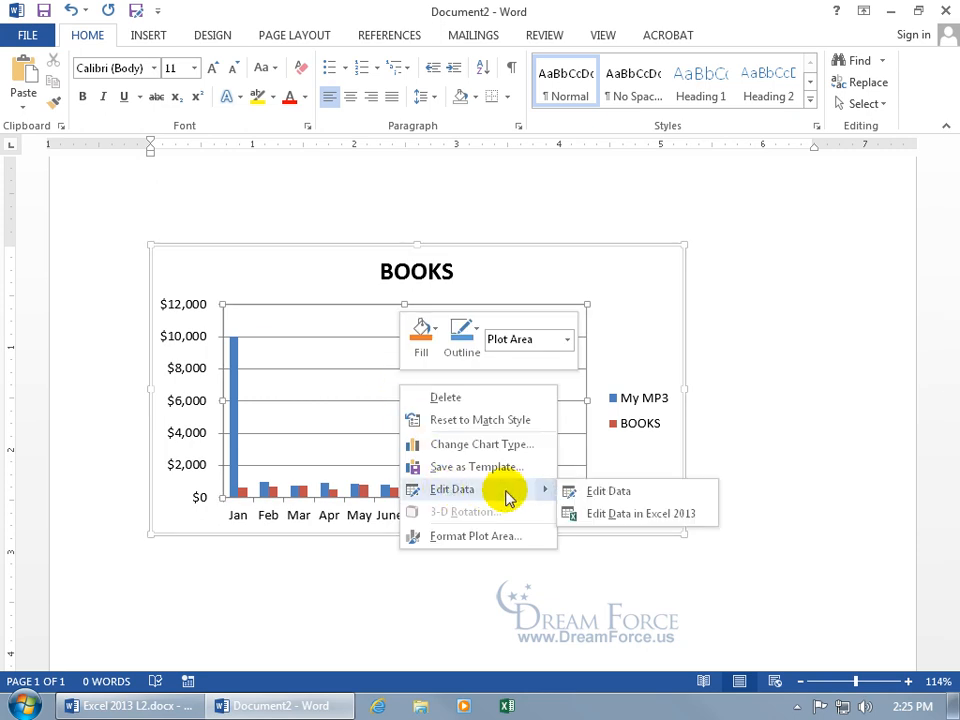
pyautogui.click(612, 491)
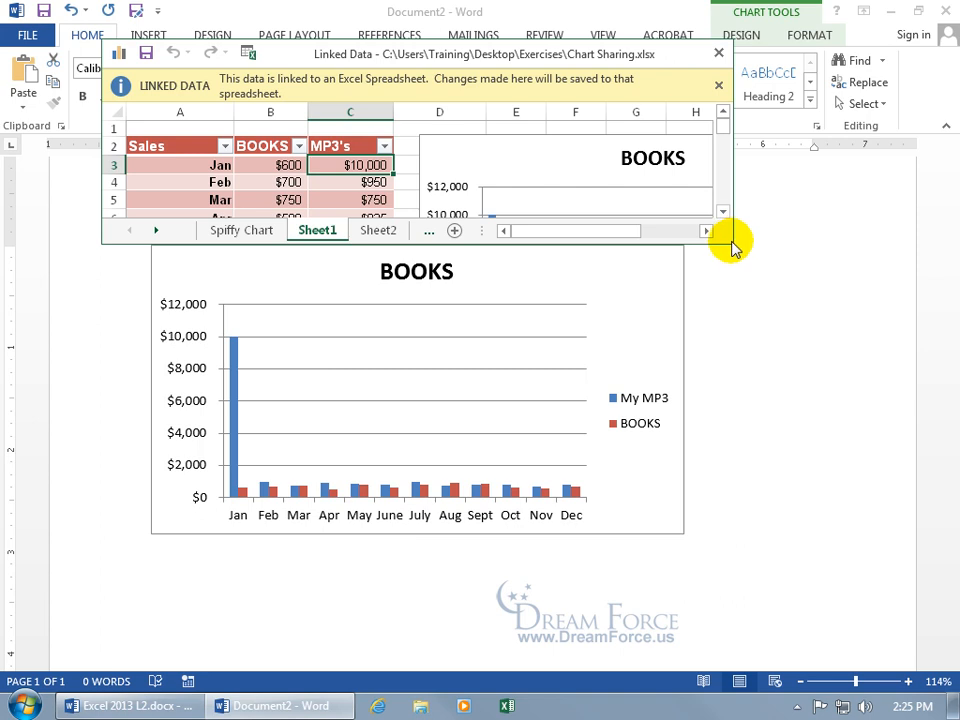
pyautogui.moveTo(729, 232); pyautogui.dragTo(917, 555)
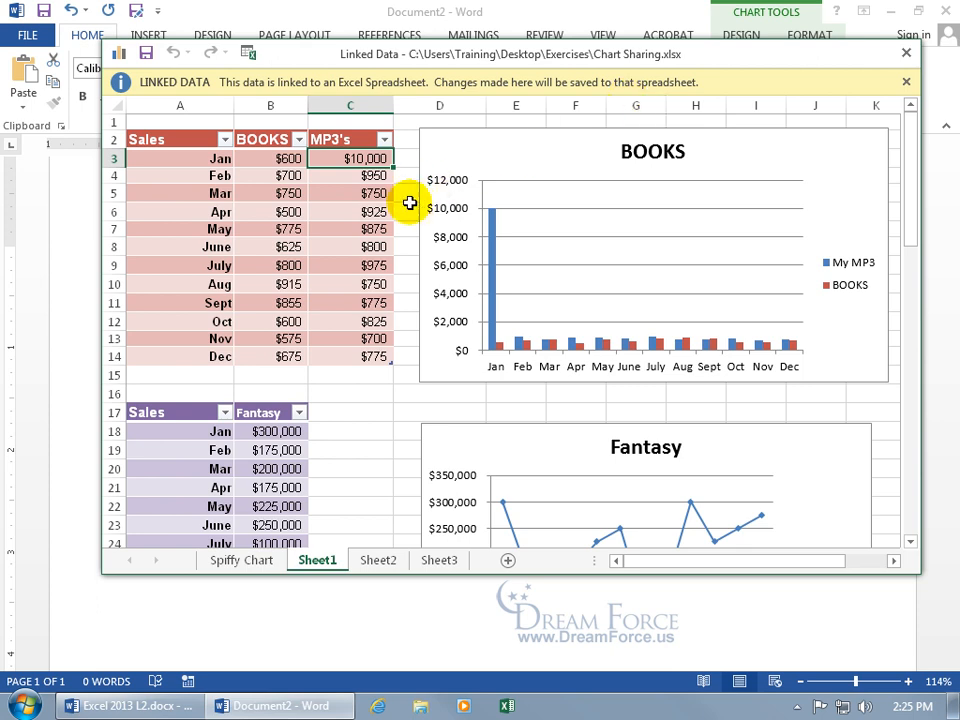
pyautogui.click(906, 52)
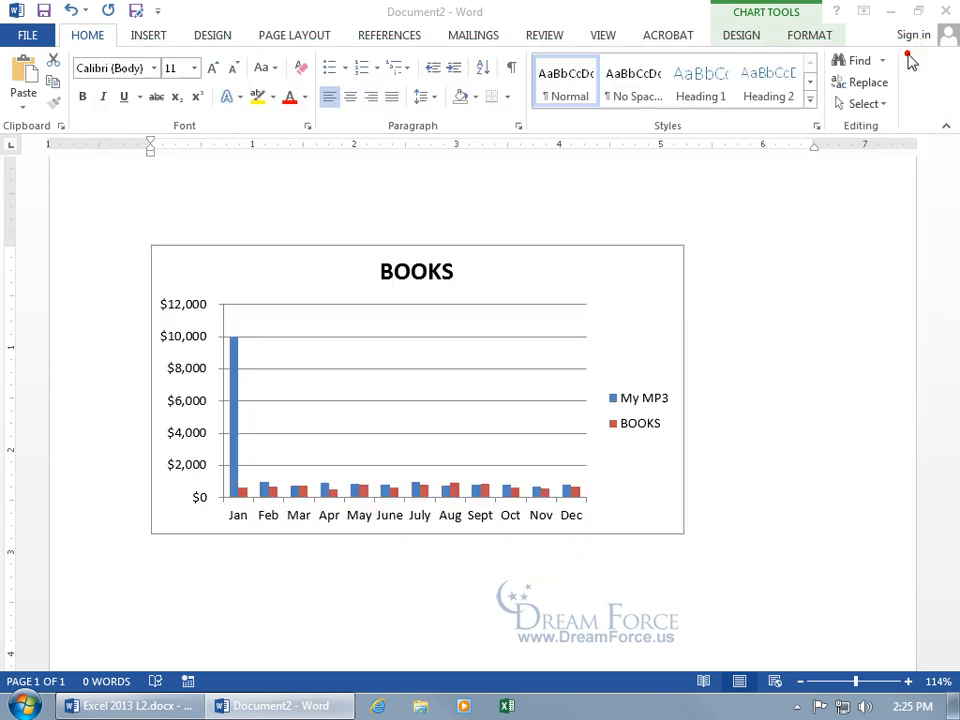
# Step: Open the linked data of the Word document's BOOKS chart for editing in full Excel 2013
pyautogui.rightClick(446, 410)
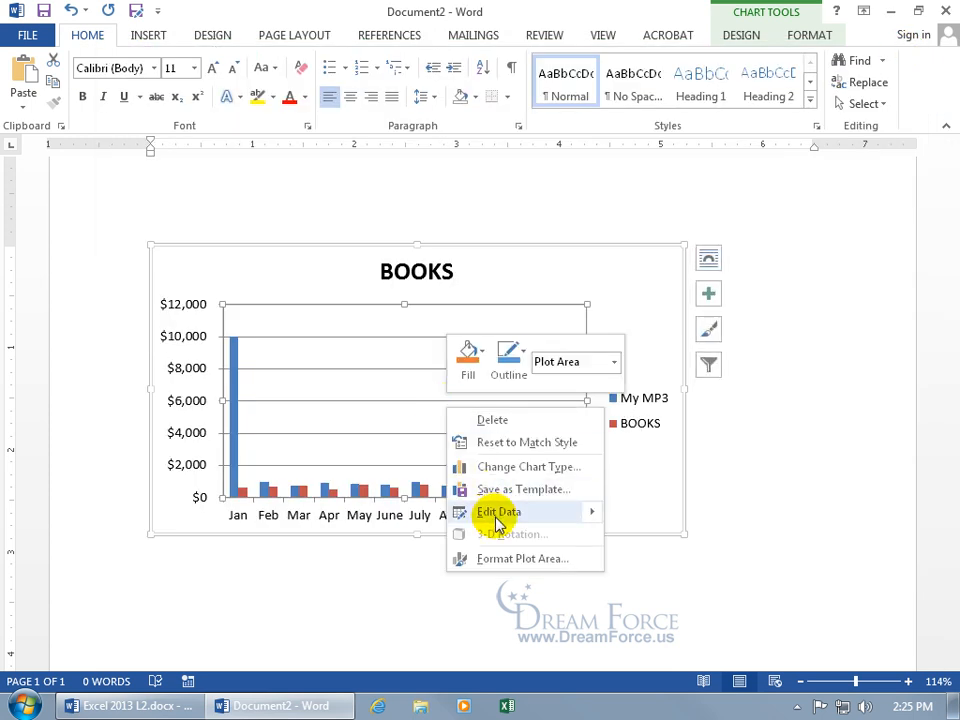
pyautogui.moveTo(555, 521)
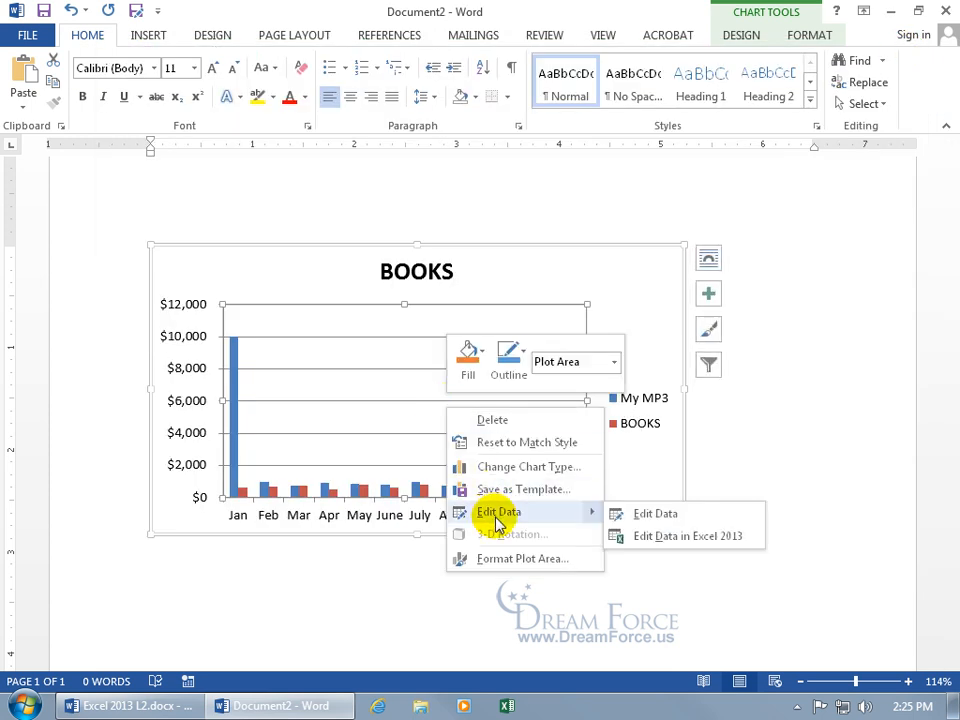
pyautogui.click(668, 544)
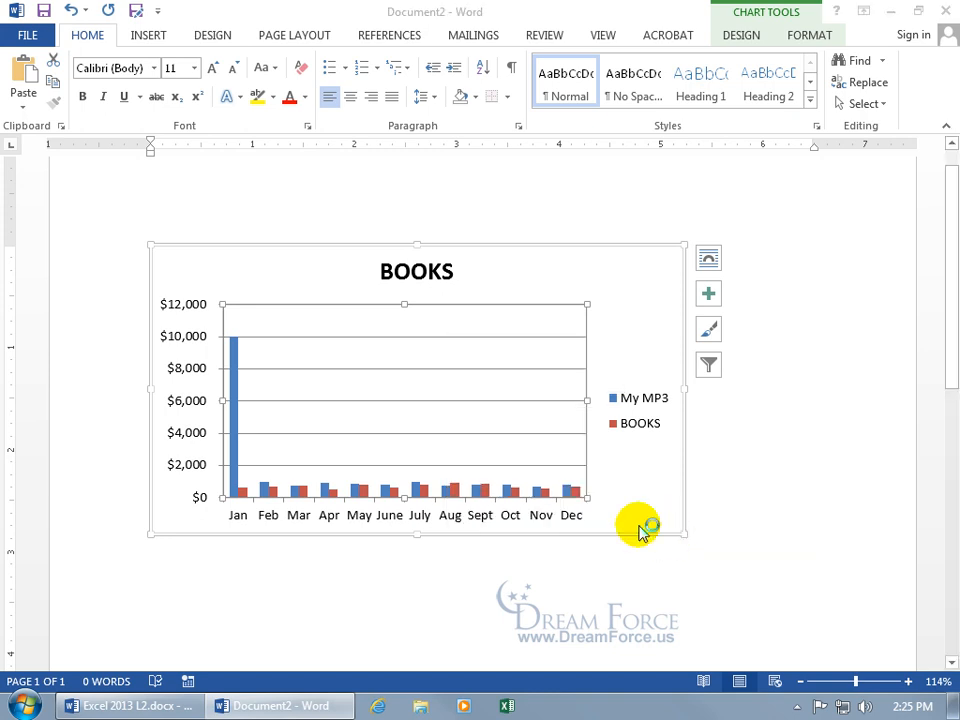
pyautogui.click(724, 63)
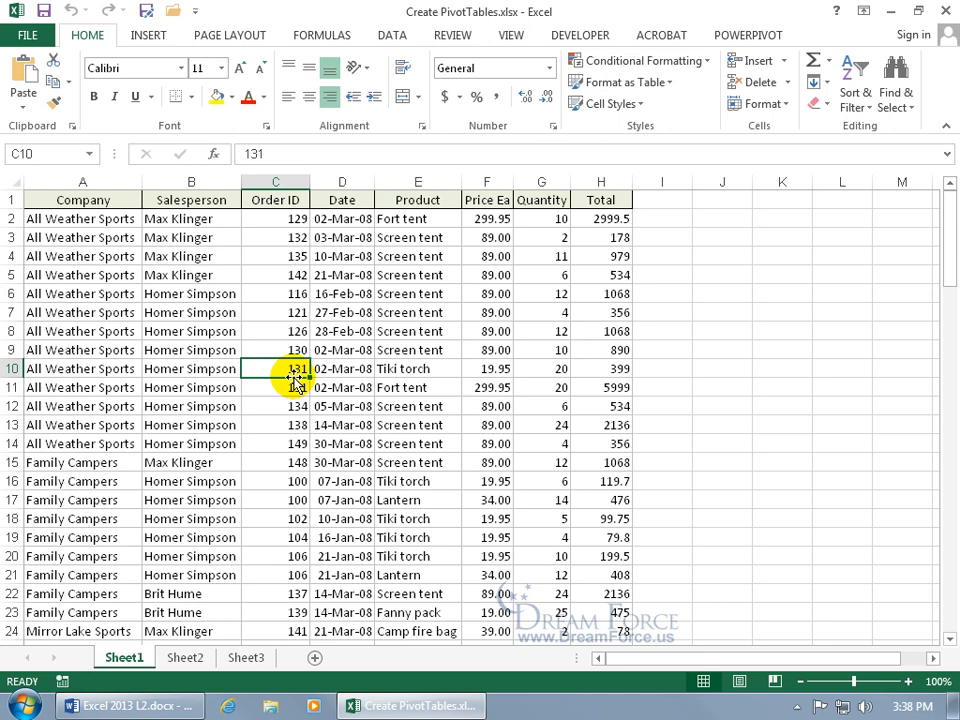
# Step: Examine the sales order list on Sheet1 down to its last row and return to its header row
pyautogui.doubleClick(295, 380)
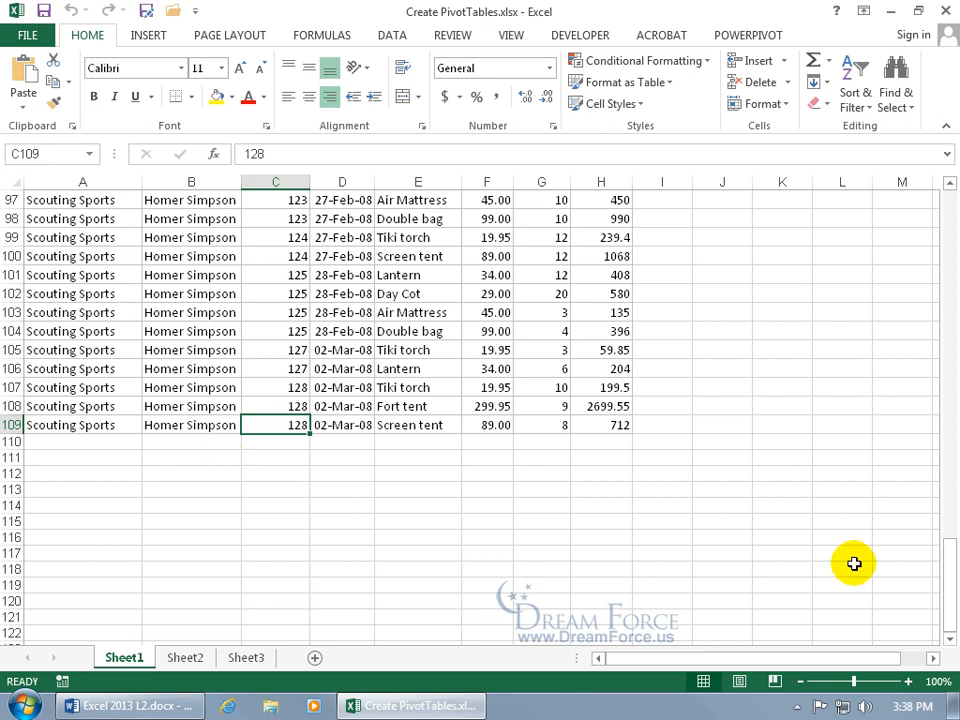
pyautogui.moveTo(951, 574); pyautogui.dragTo(950, 190)
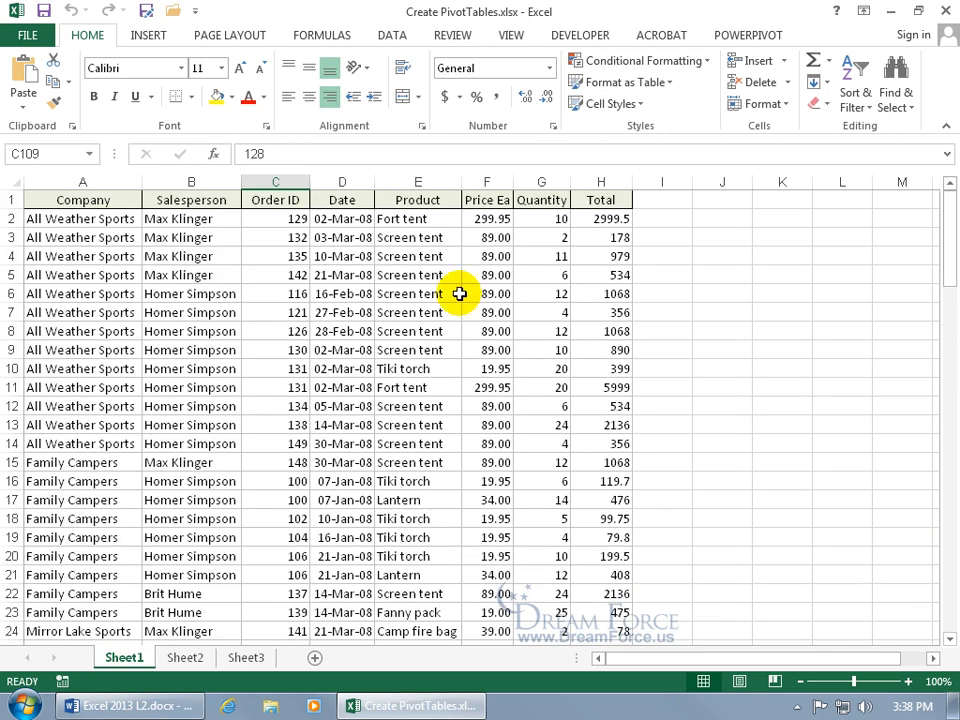
# Step: Create a PivotTable on a new worksheet from the sales order data in Sheet1!$A$1:$H$109
pyautogui.click(318, 294)
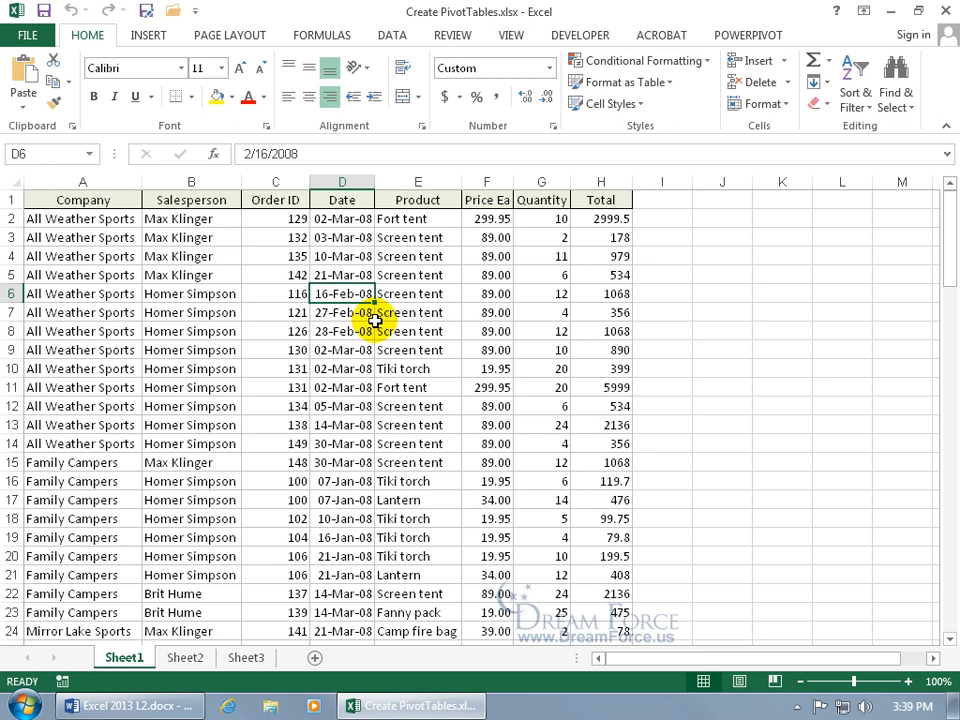
pyautogui.click(150, 37)
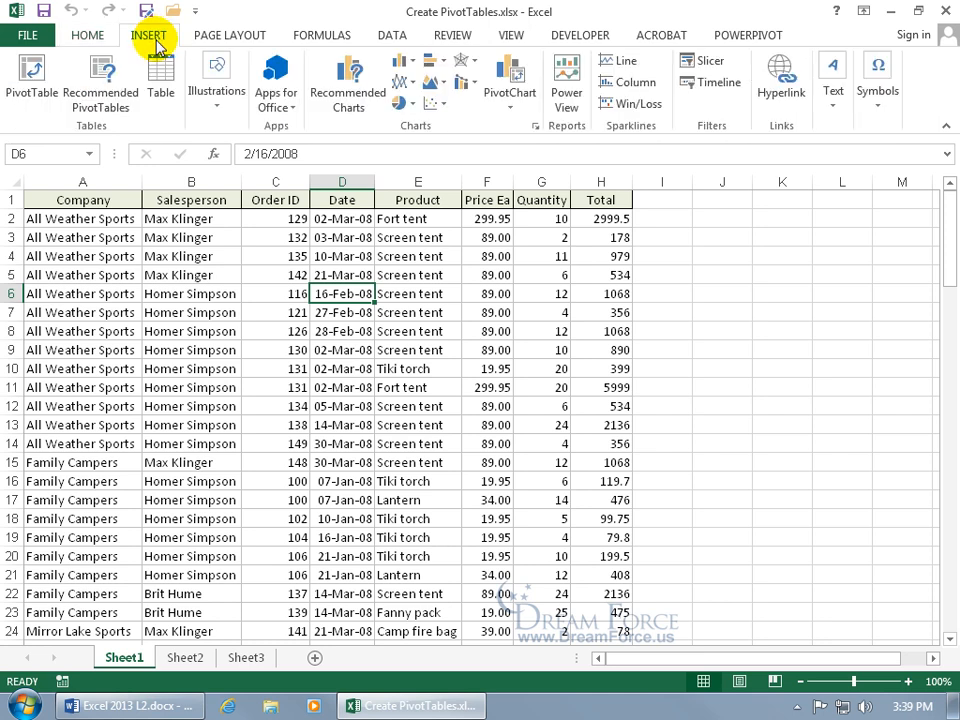
pyautogui.click(34, 91)
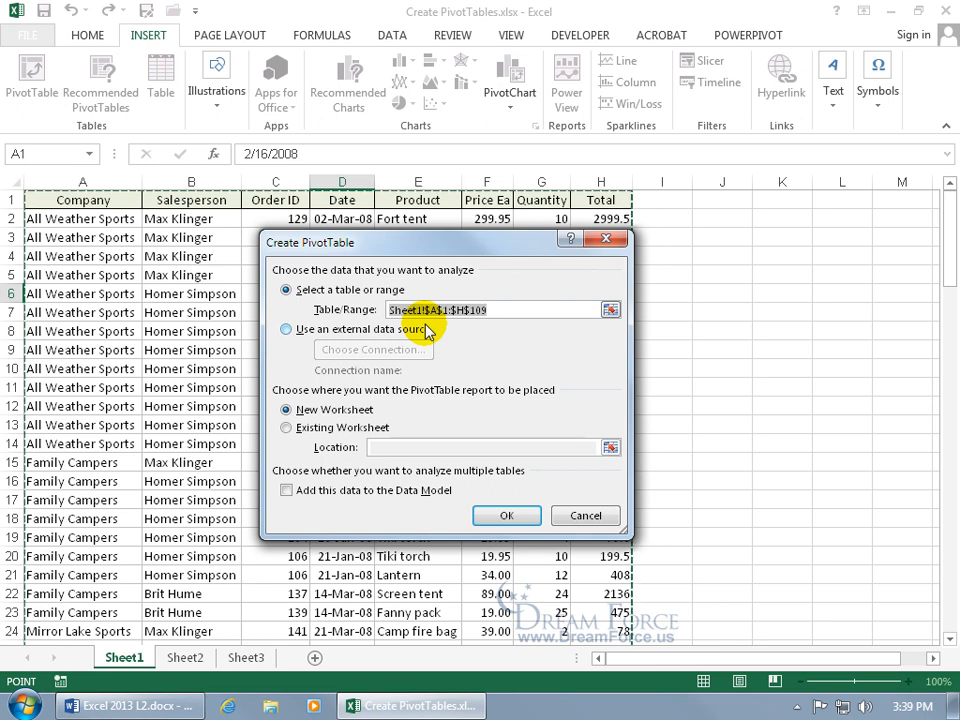
pyautogui.click(610, 310)
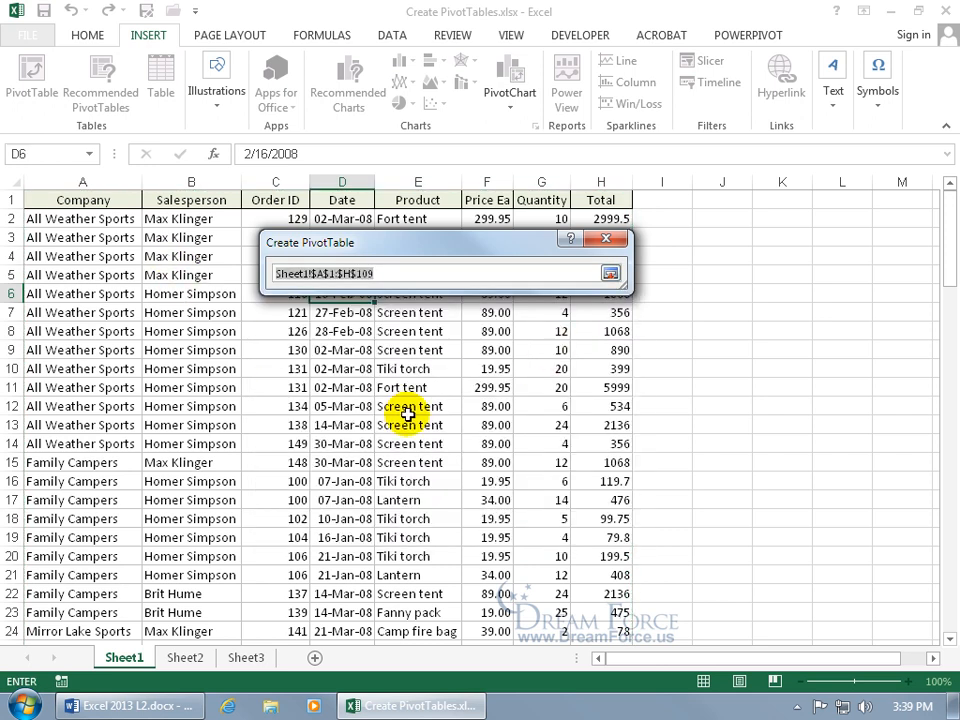
pyautogui.press('Return')
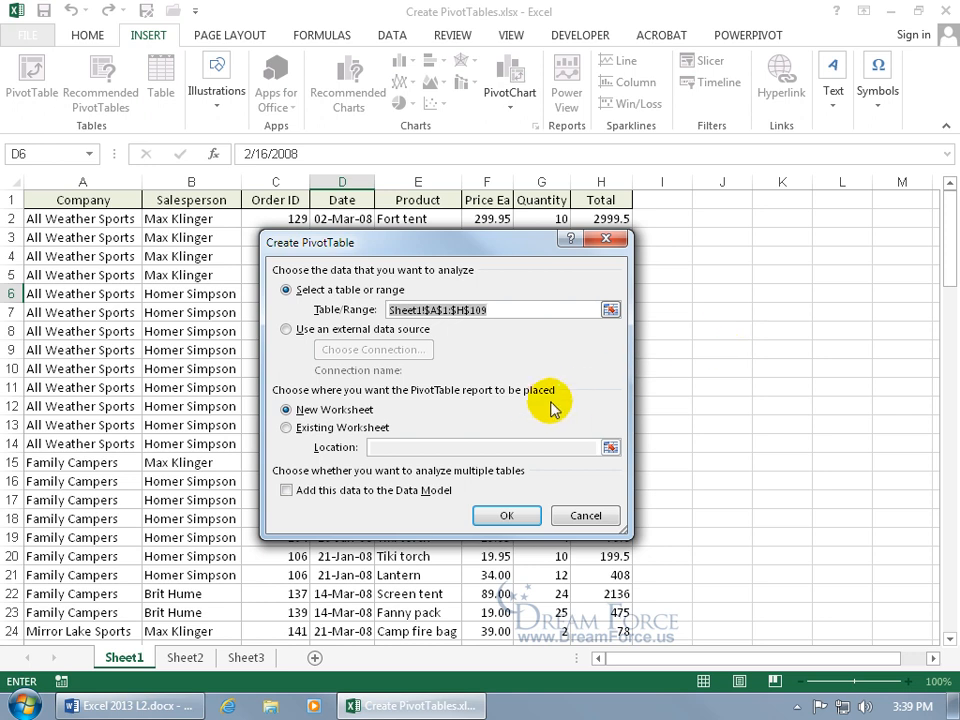
pyautogui.click(512, 515)
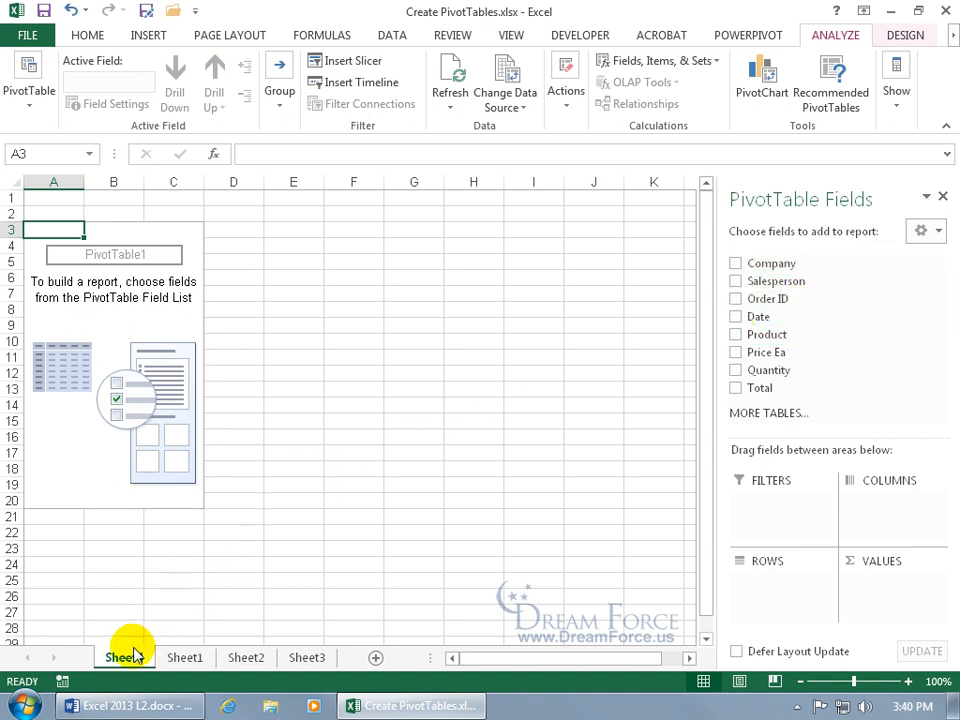
# Step: Compare the PivotTable's fields with the Sheet1 headings, and add Salesperson, Date and Product as rows and Quantity as values
pyautogui.click(183, 659)
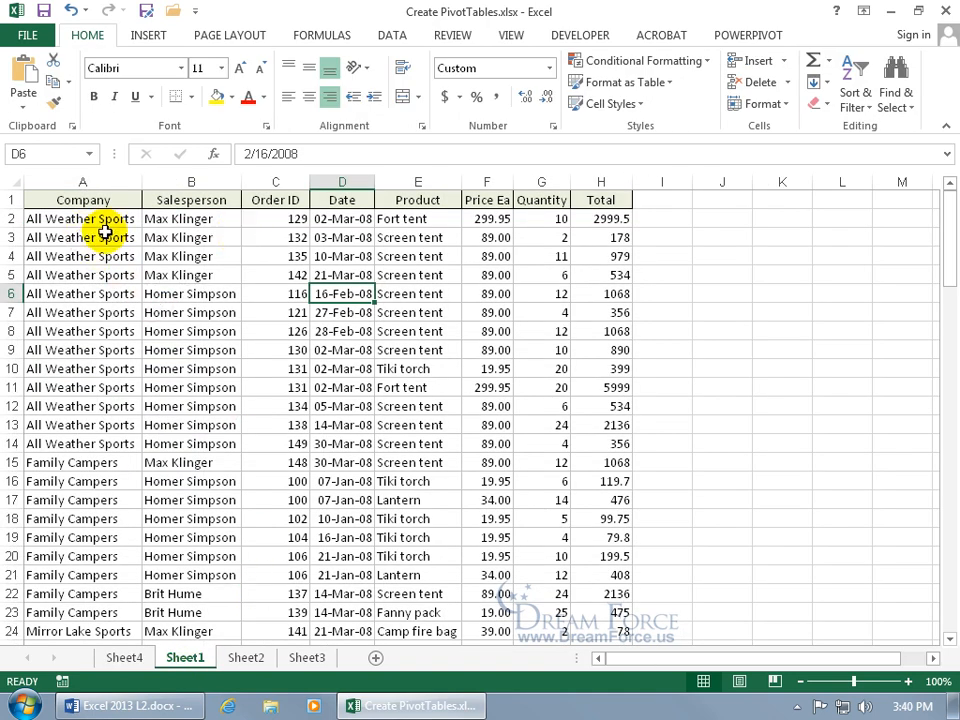
pyautogui.click(128, 658)
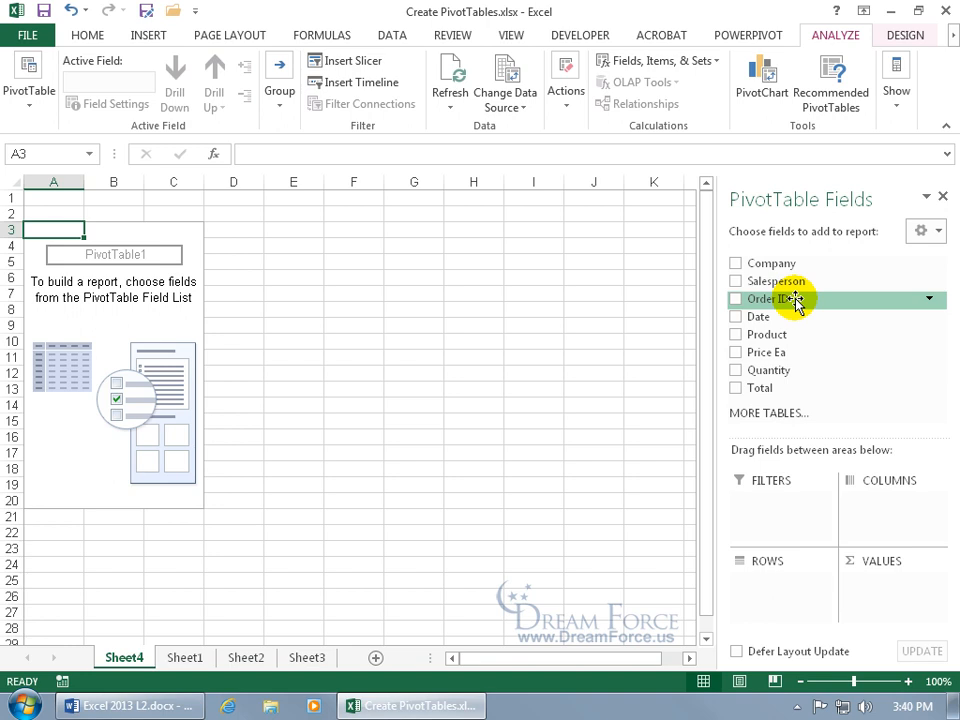
pyautogui.click(736, 282)
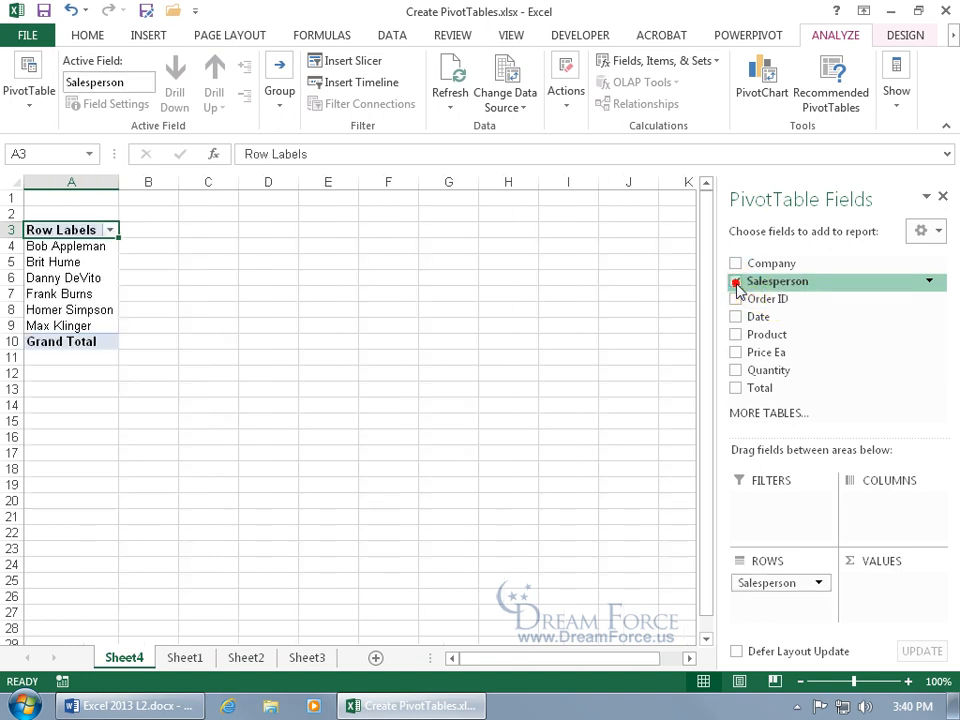
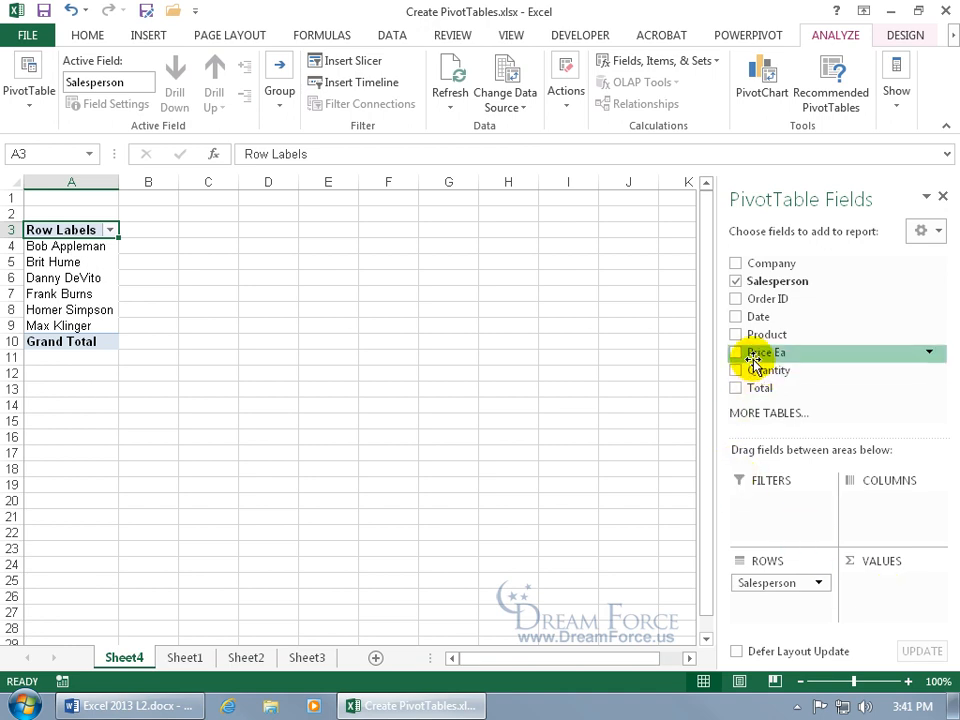
pyautogui.click(736, 316)
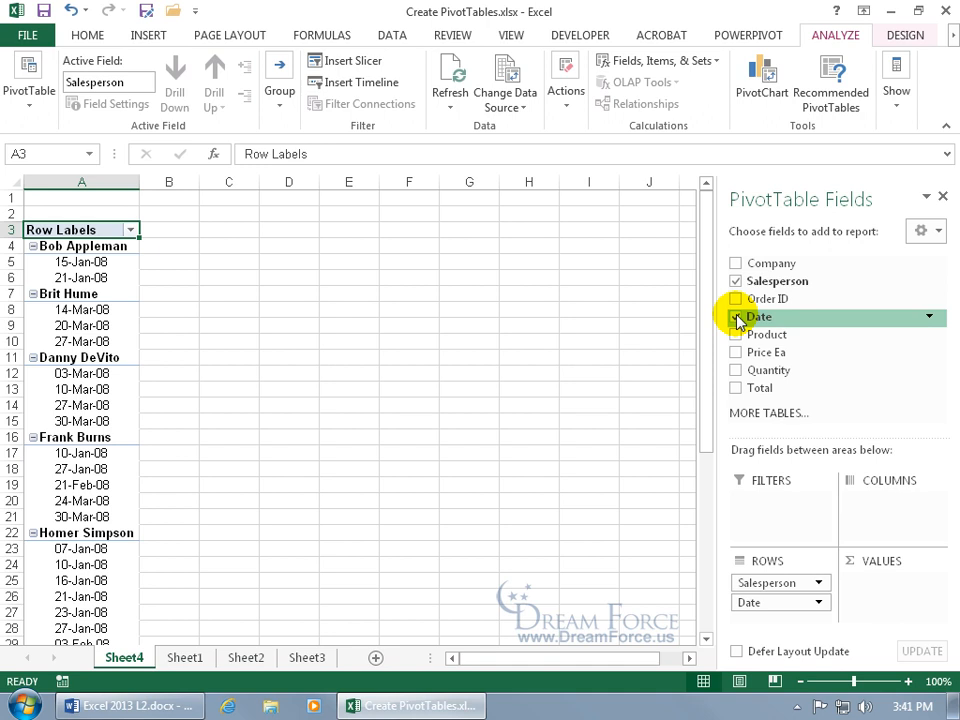
pyautogui.click(736, 335)
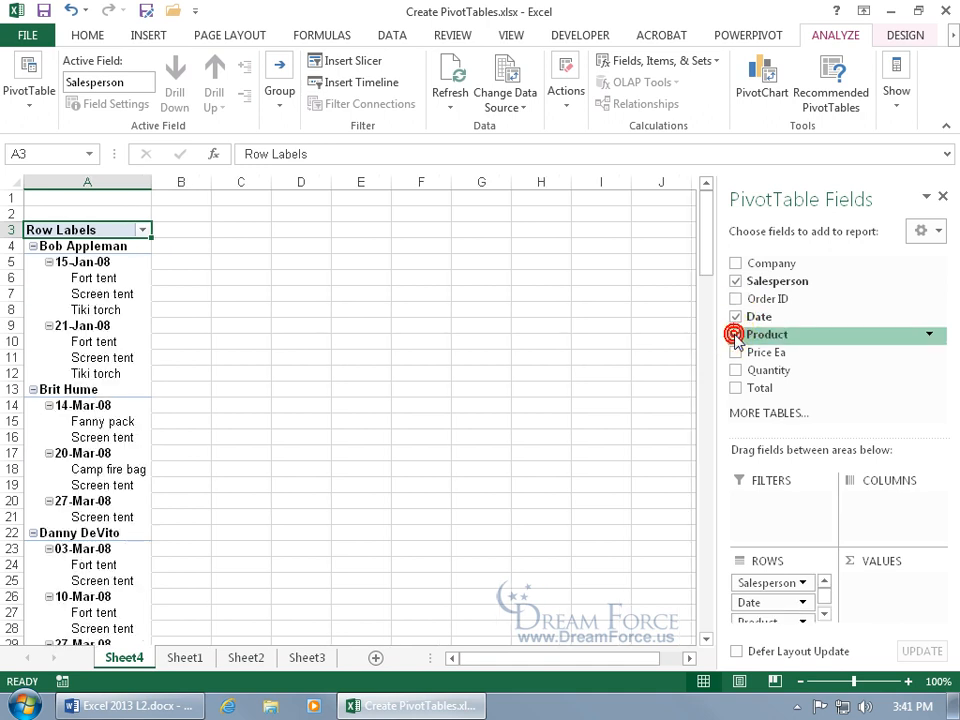
pyautogui.click(736, 370)
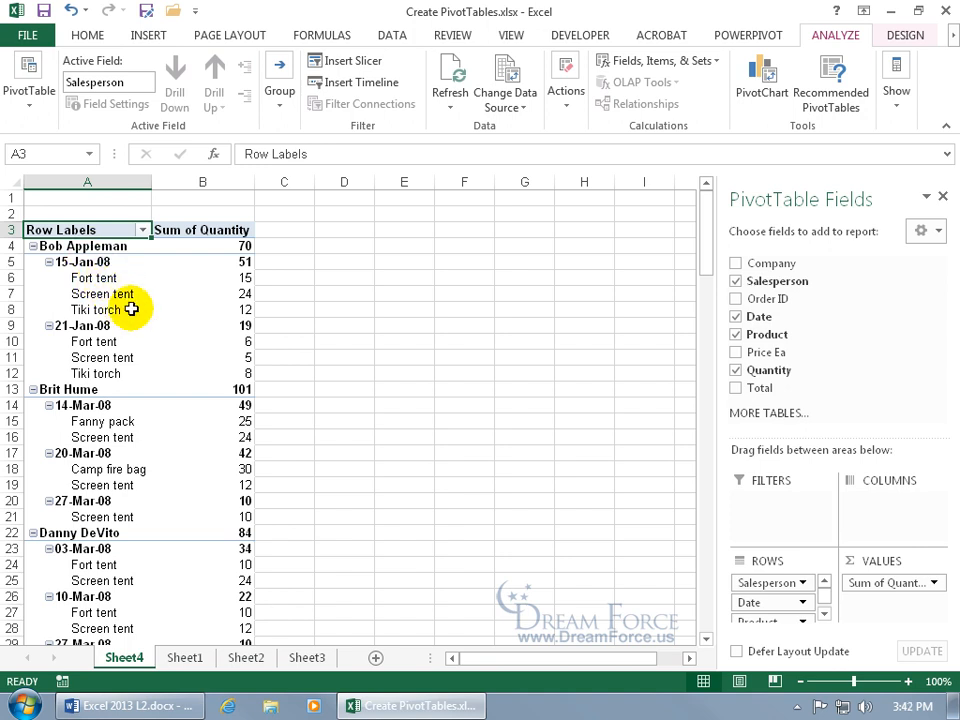
pyautogui.moveTo(238, 287)
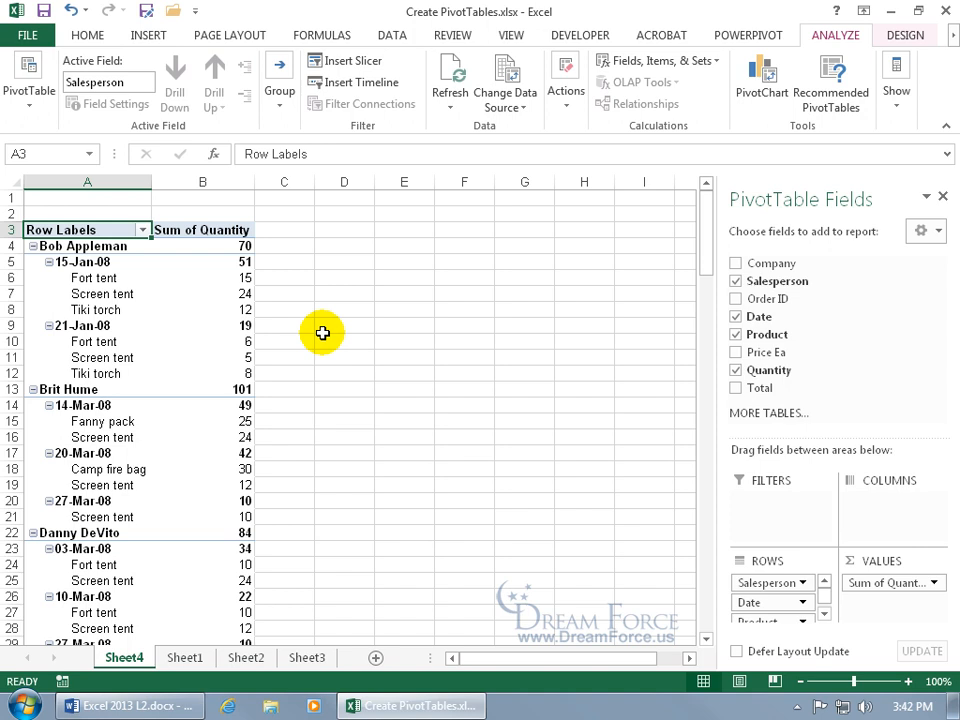
pyautogui.click(934, 584)
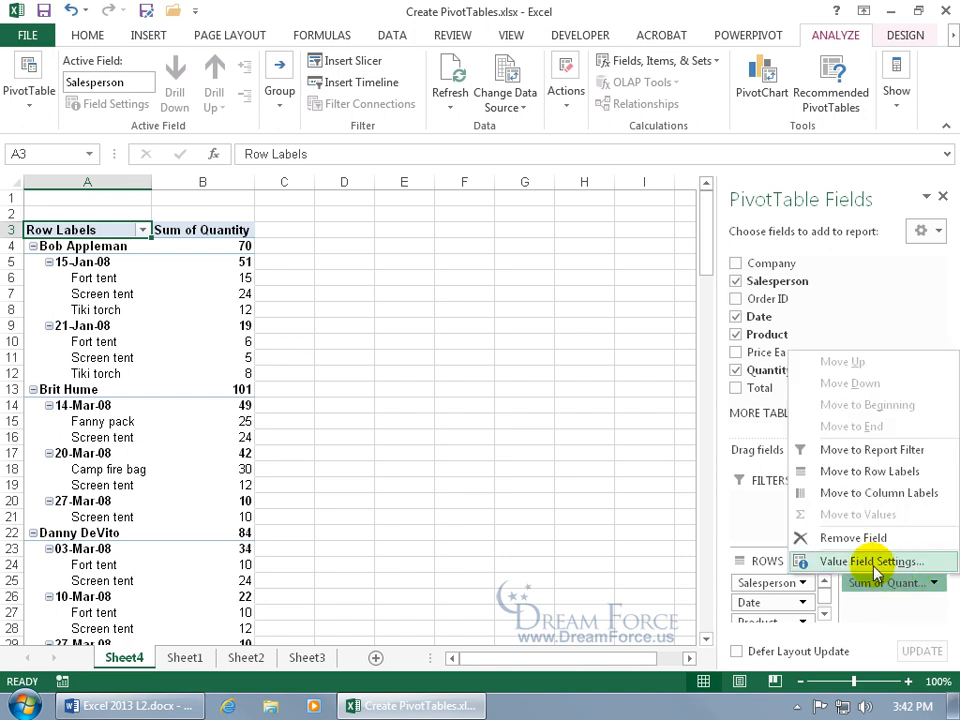
pyautogui.click(875, 562)
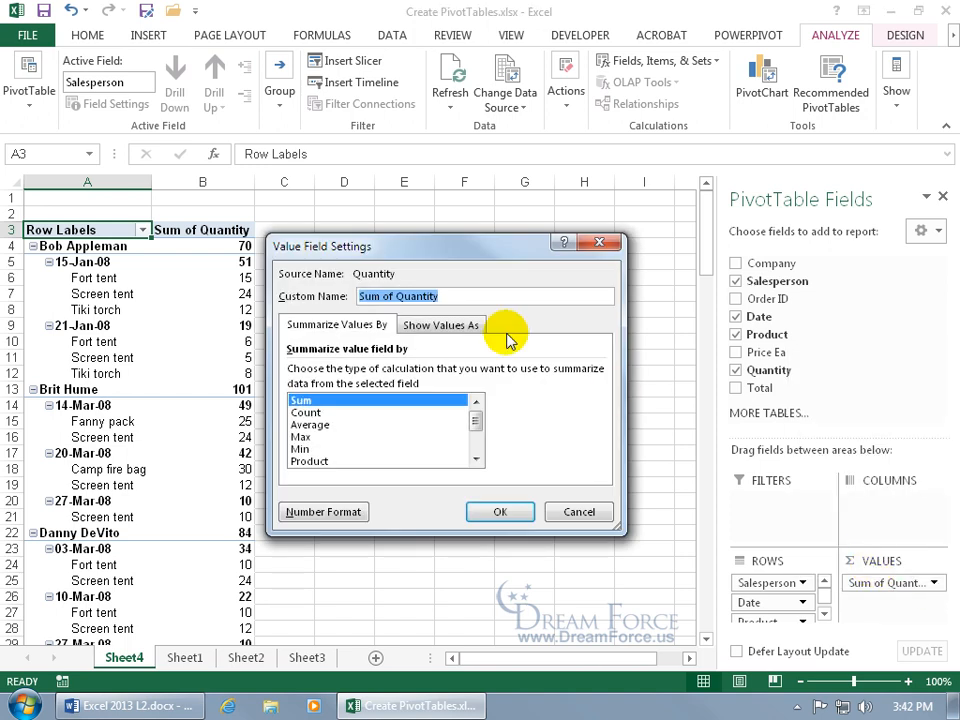
pyautogui.click(599, 242)
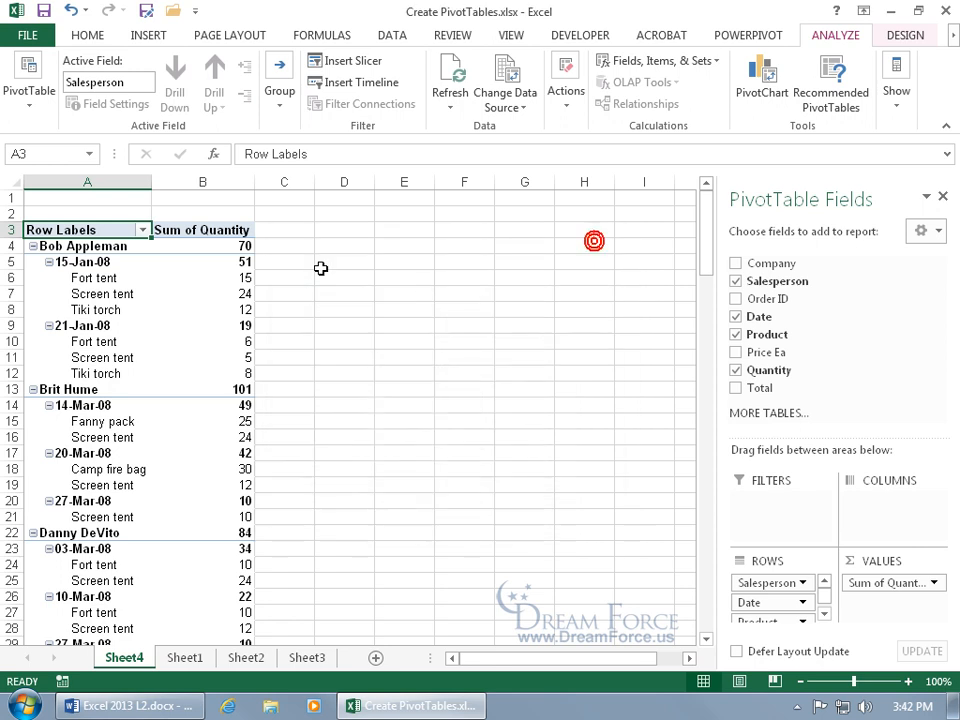
# Step: Enter Total Quantity Sold as the Quantity value field's custom name, and view its Number format options without applying them
pyautogui.rightClick(208, 231)
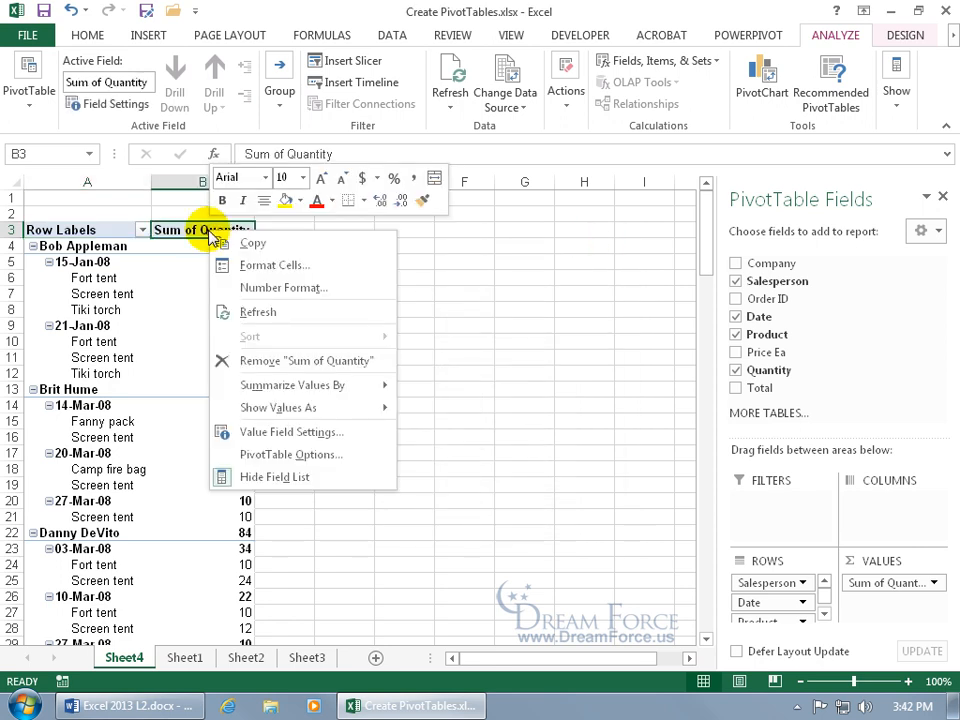
pyautogui.click(296, 432)
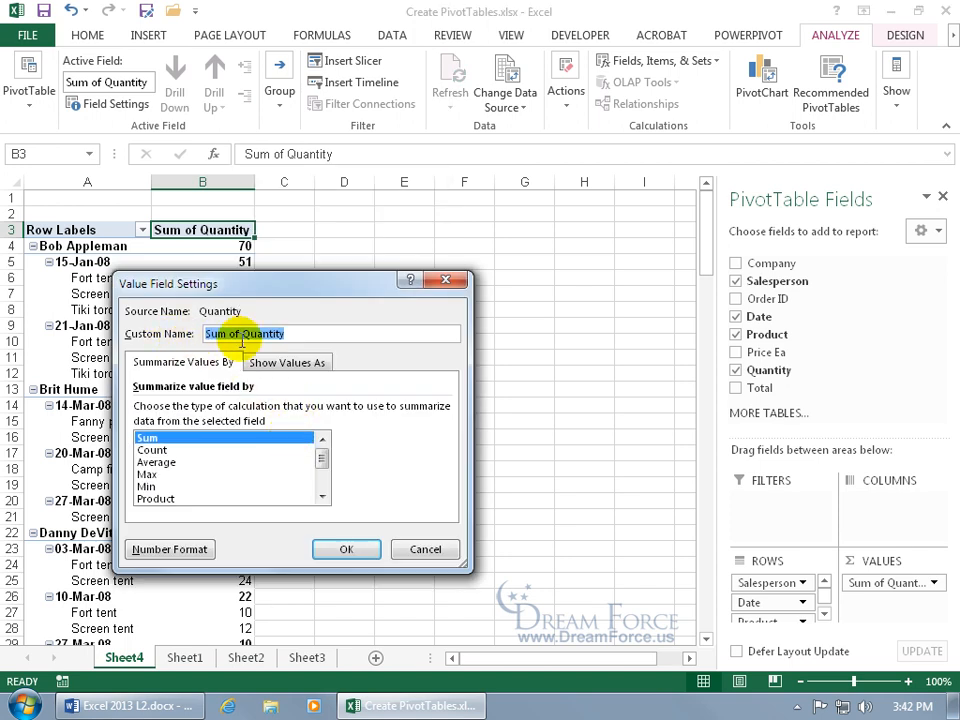
pyautogui.moveTo(316, 333); pyautogui.dragTo(203, 337)
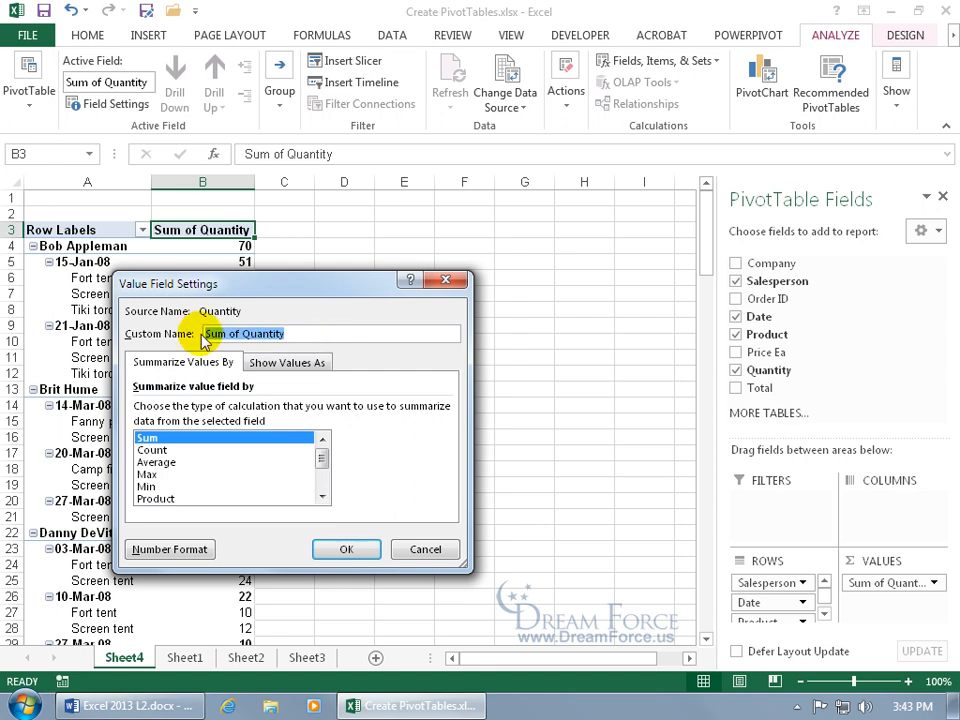
pyautogui.write('Total Quantity Sol')
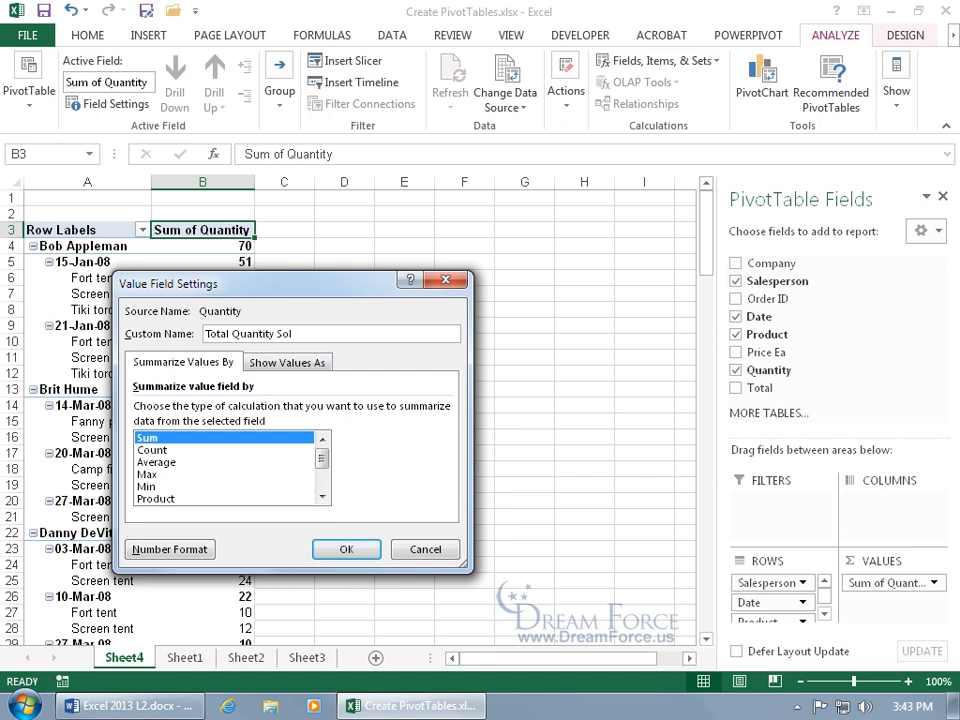
pyautogui.write('d')
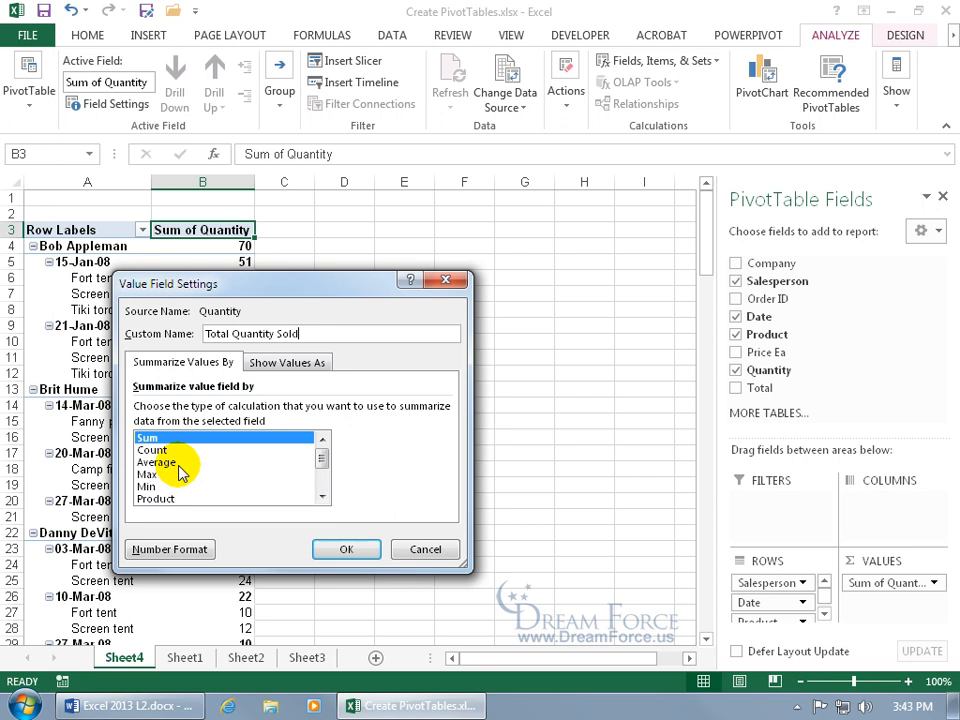
pyautogui.click(186, 549)
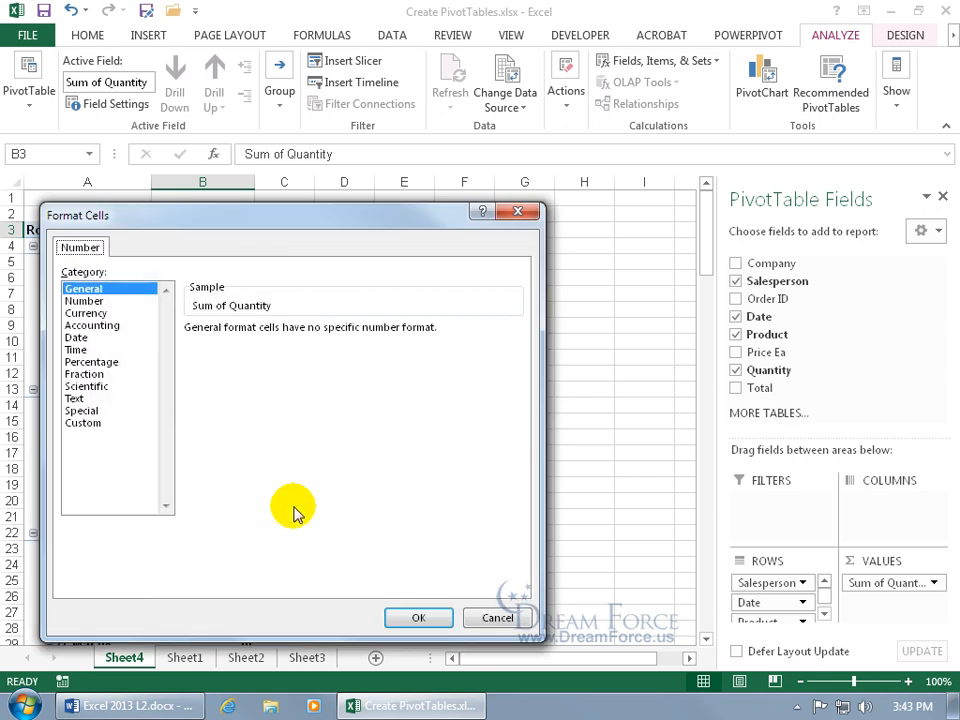
pyautogui.click(95, 301)
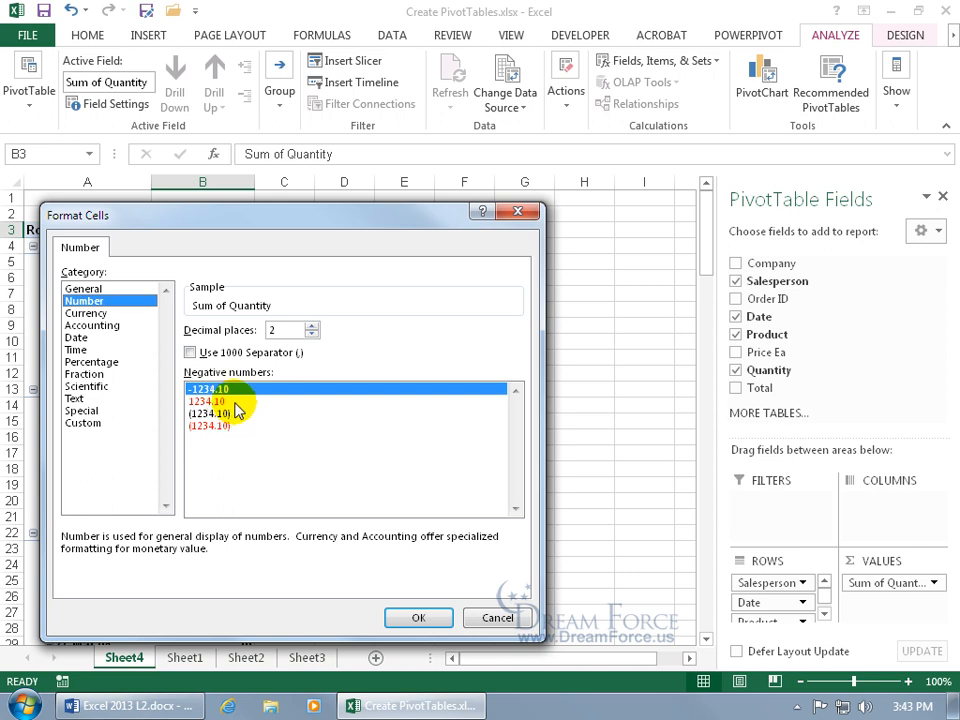
pyautogui.click(497, 617)
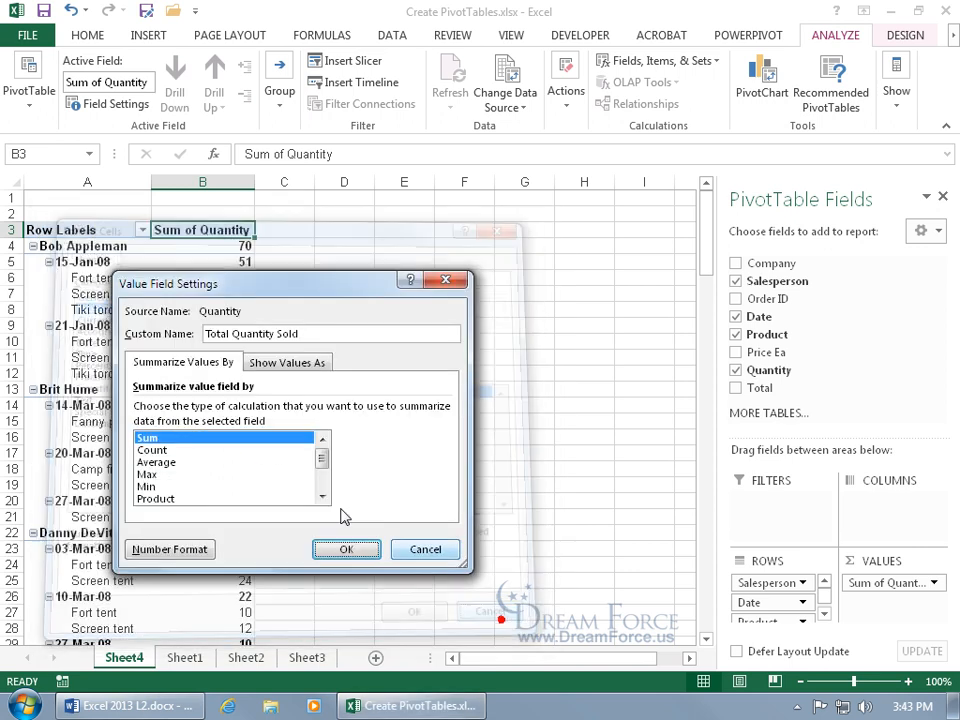
# Step: Summarize the Quantity value field by Max, and examine the maximums for the first salesperson and order dates
pyautogui.click(147, 474)
pyautogui.click(346, 549)
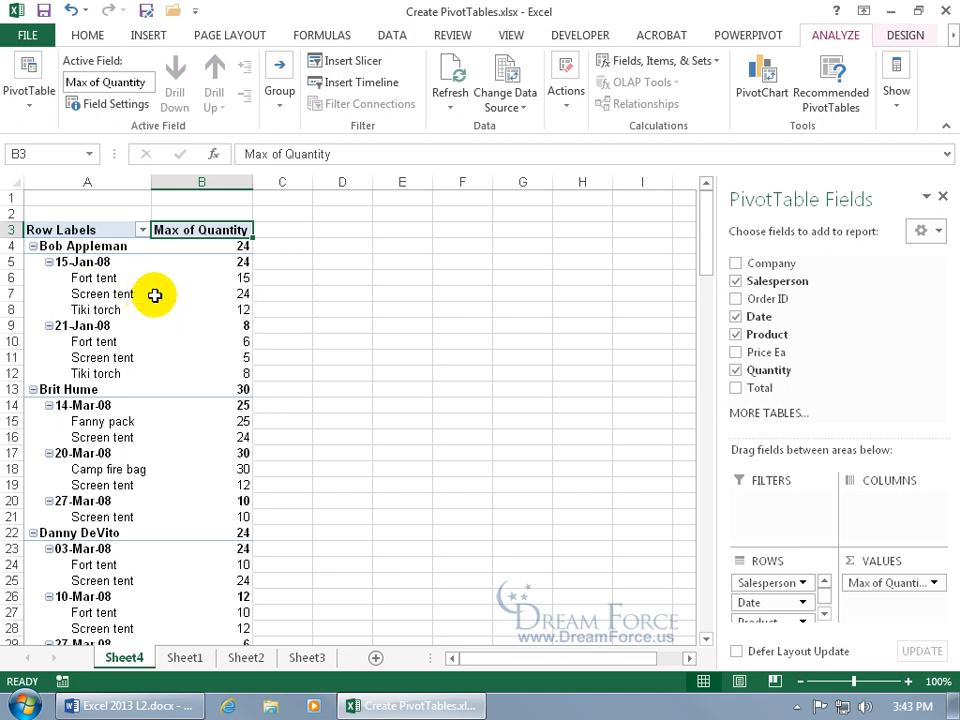
pyautogui.moveTo(154, 296)
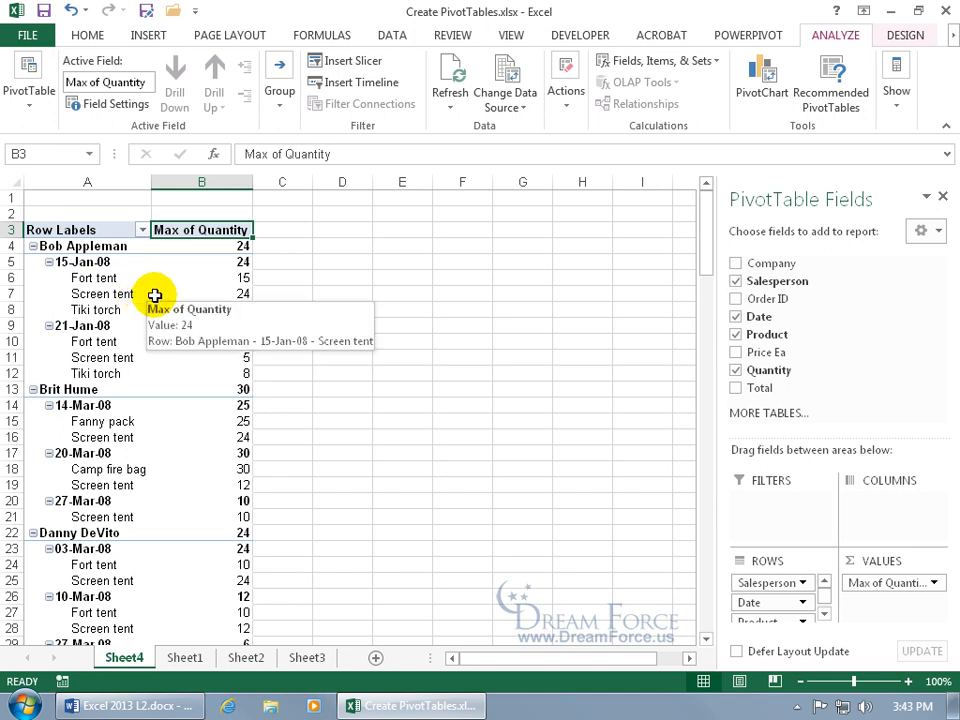
pyautogui.click(246, 292)
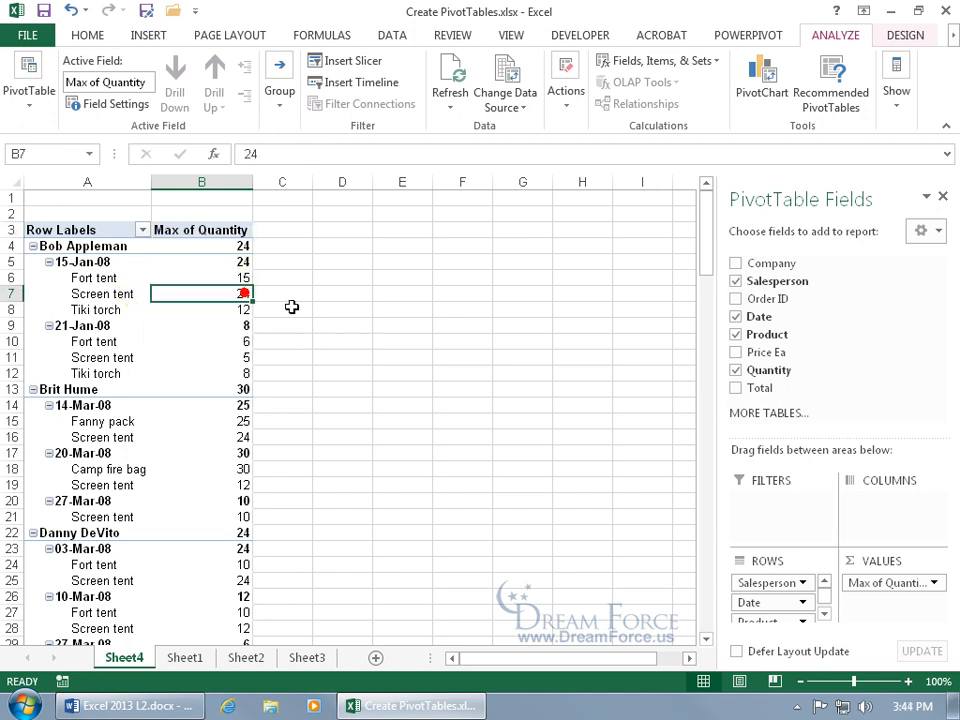
pyautogui.click(250, 260)
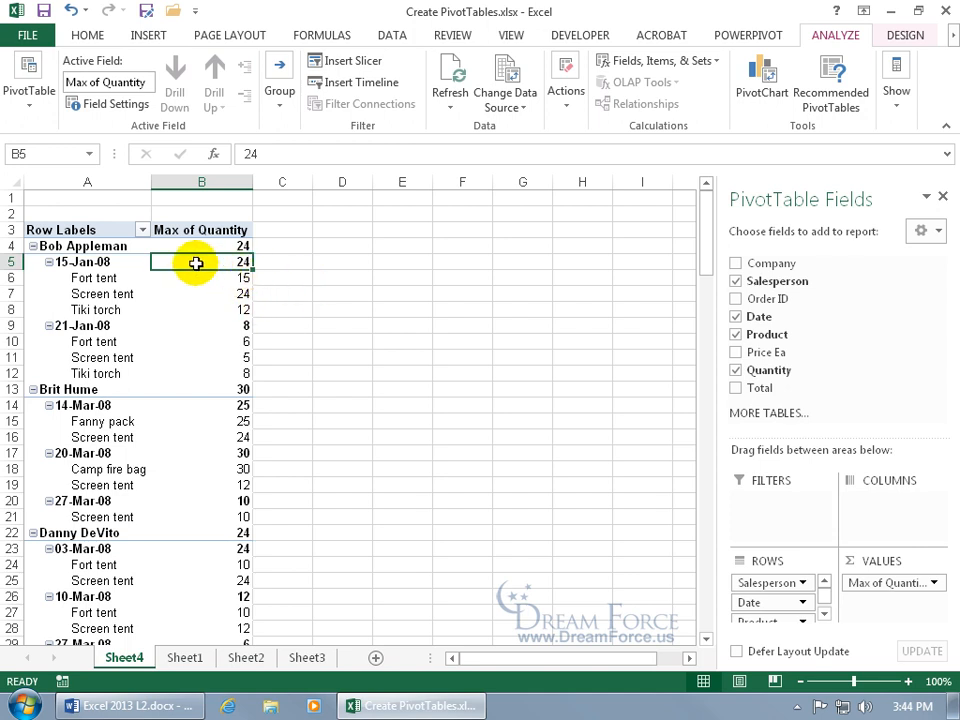
pyautogui.click(243, 323)
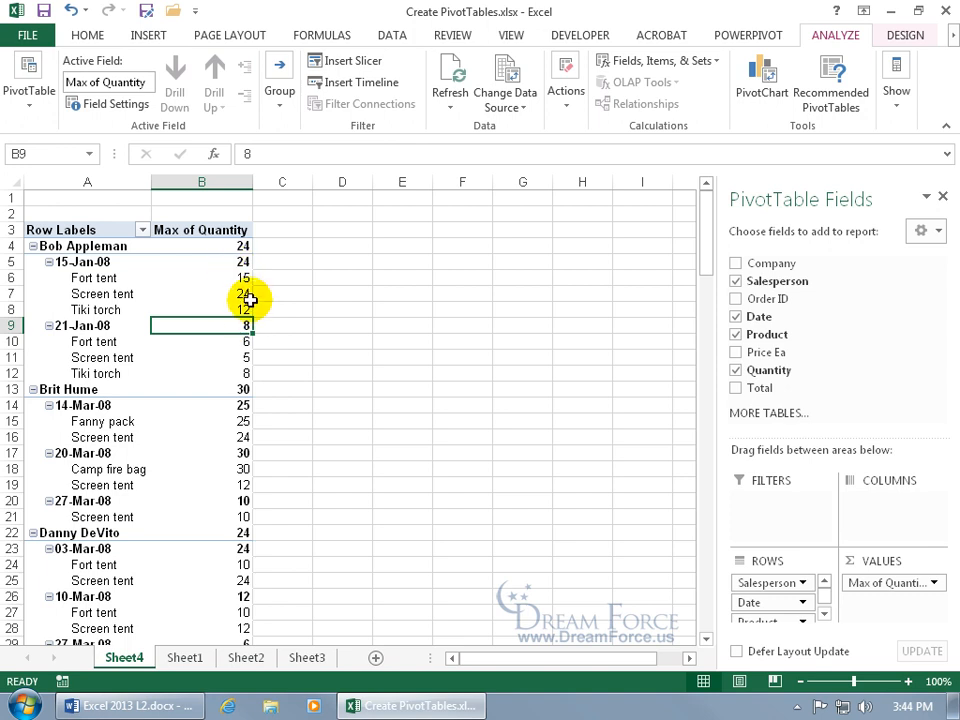
pyautogui.moveTo(249, 302)
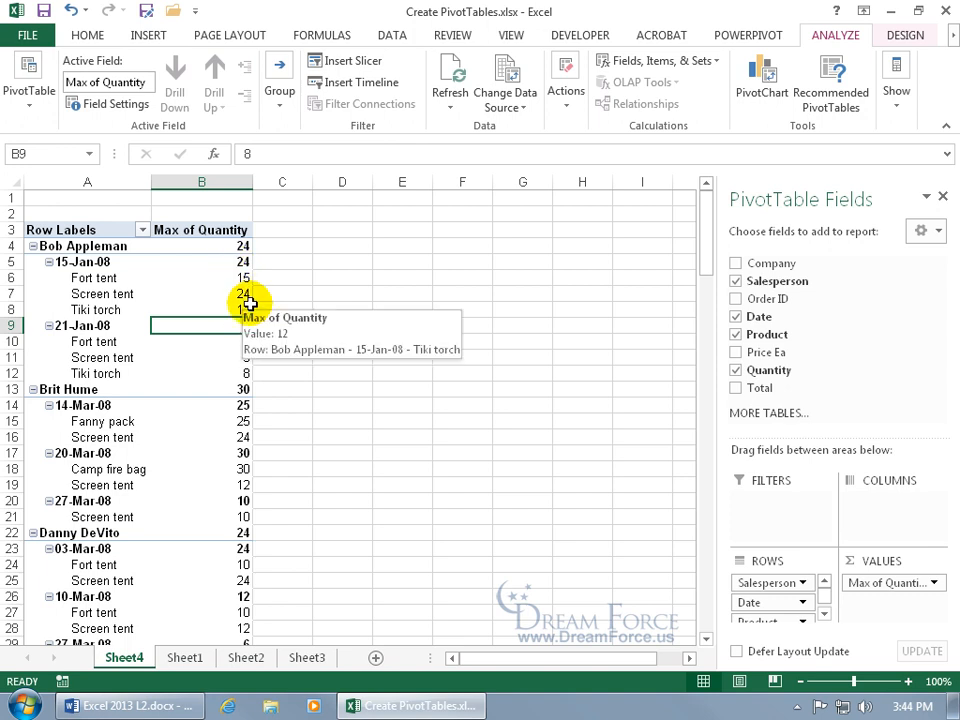
pyautogui.click(242, 247)
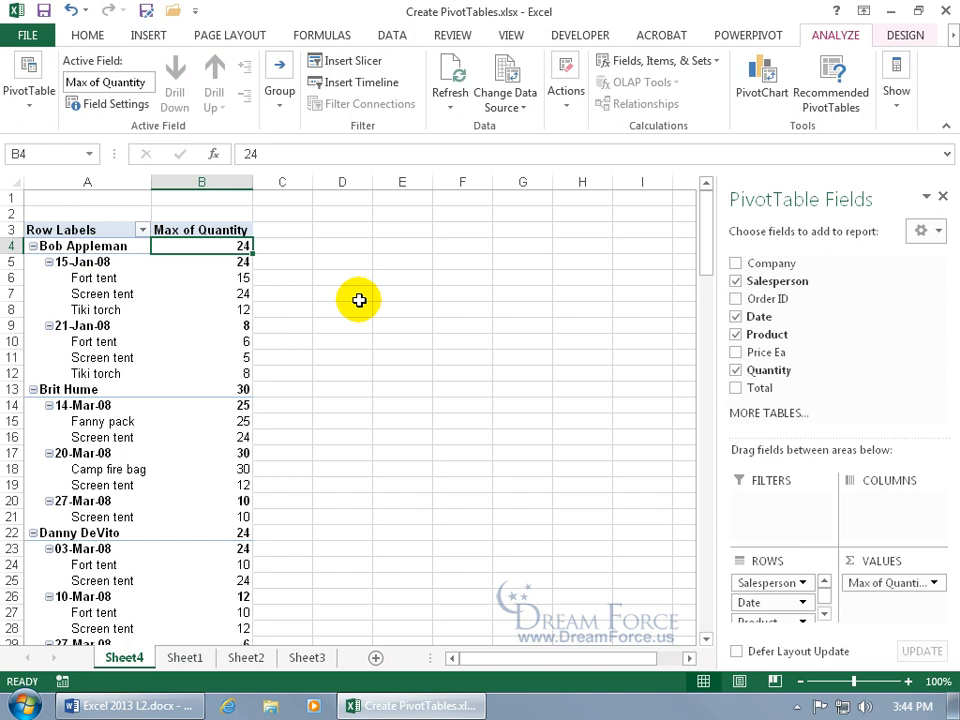
# Step: Summarize the Quantity value field by Sum and set its custom name to Total Quantity Sold
pyautogui.rightClick(208, 232)
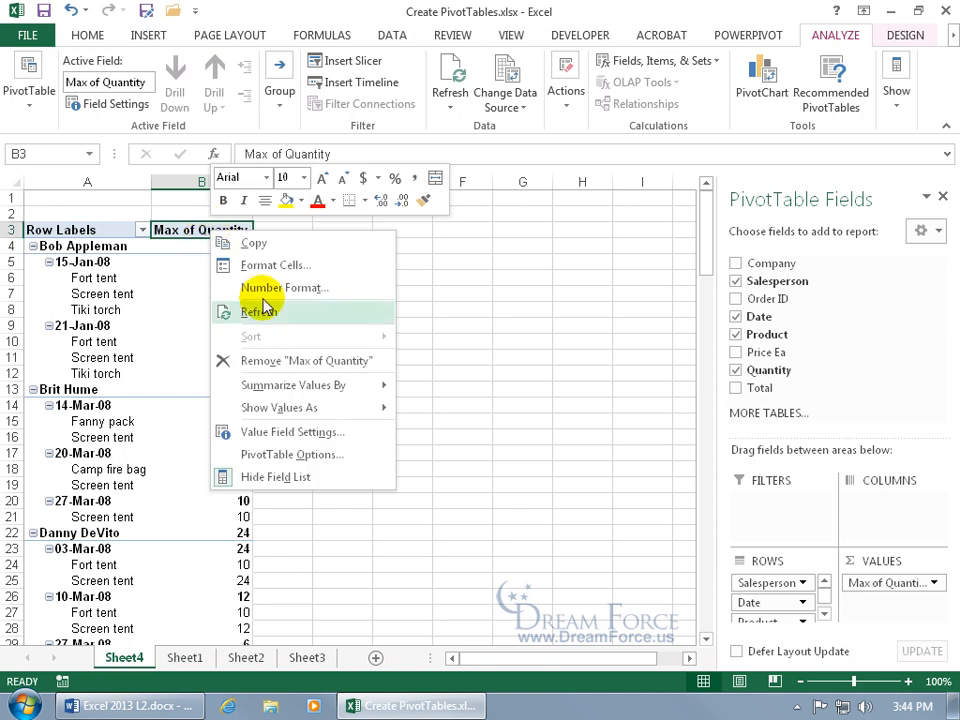
pyautogui.click(240, 432)
pyautogui.click(143, 438)
pyautogui.click(350, 550)
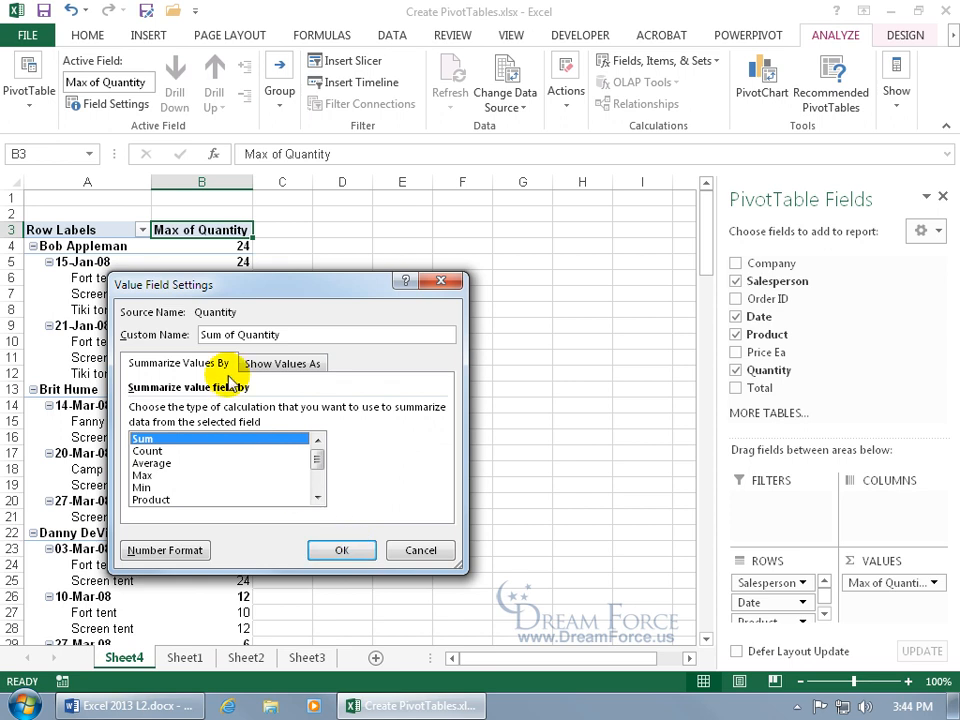
pyautogui.click(281, 334)
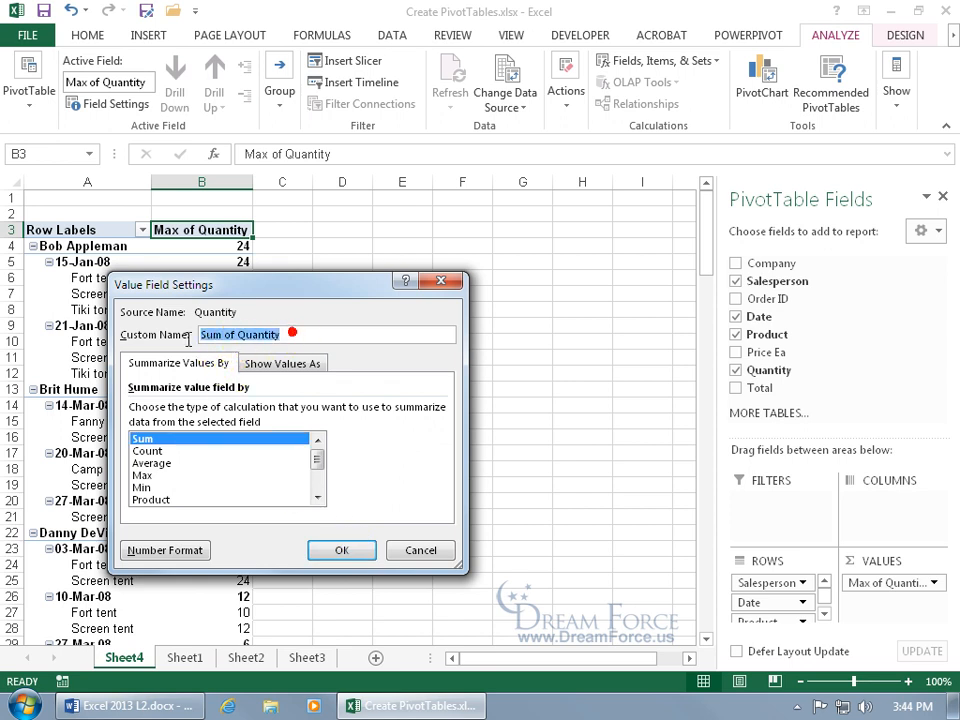
pyautogui.moveTo(343, 333); pyautogui.dragTo(192, 337)
pyautogui.write('Total Quan')
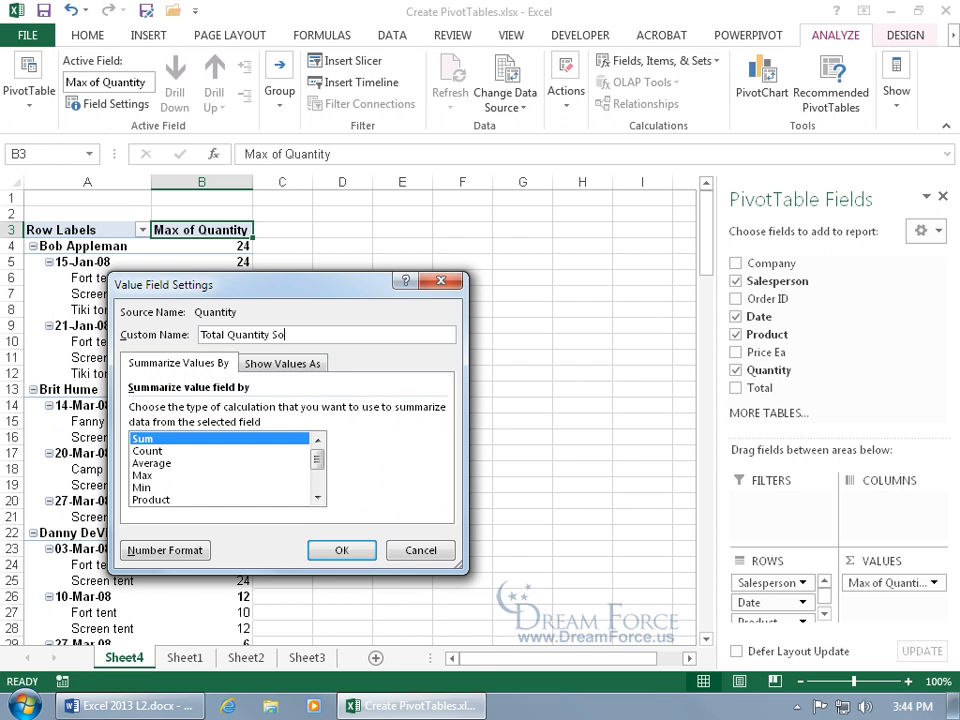
pyautogui.press('Return')
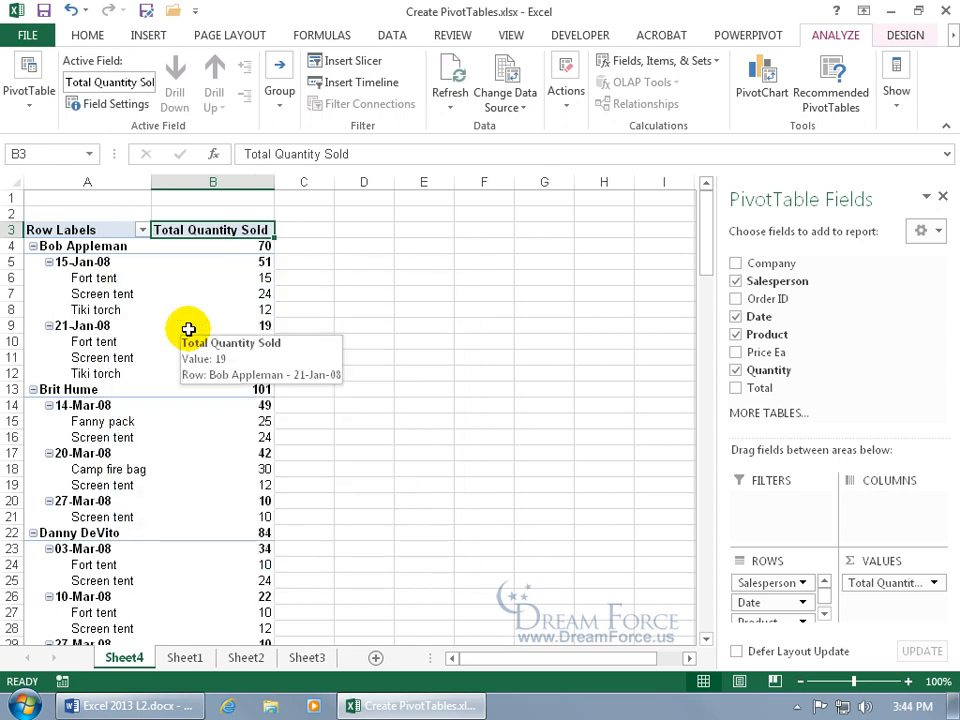
# Step: Sort the PivotTable's products from Z to A, and undo the sort
pyautogui.rightClick(106, 293)
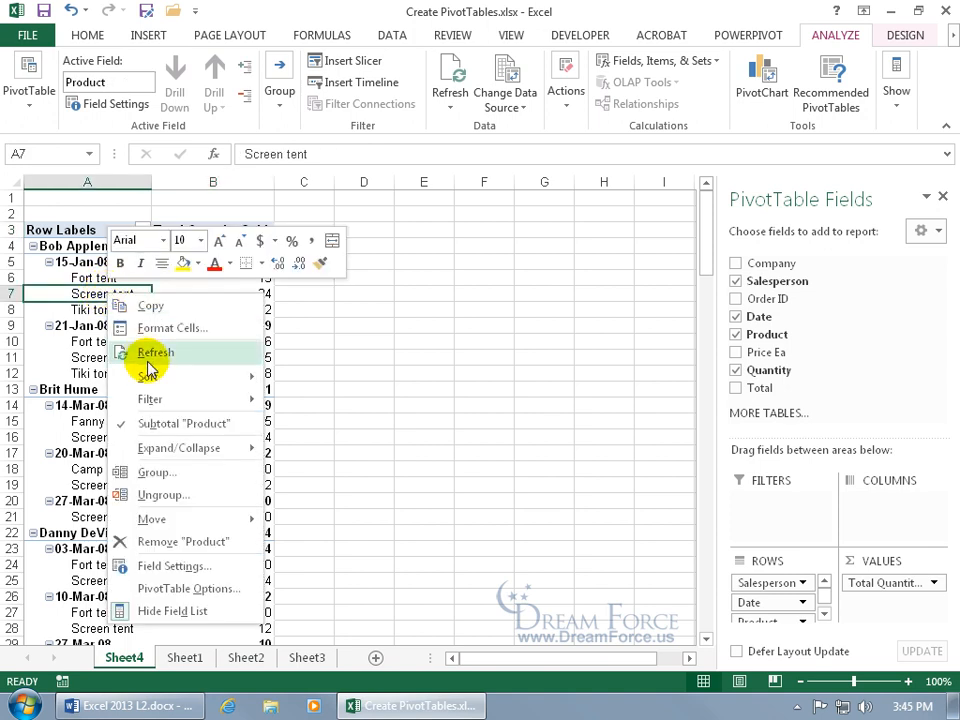
pyautogui.moveTo(154, 377)
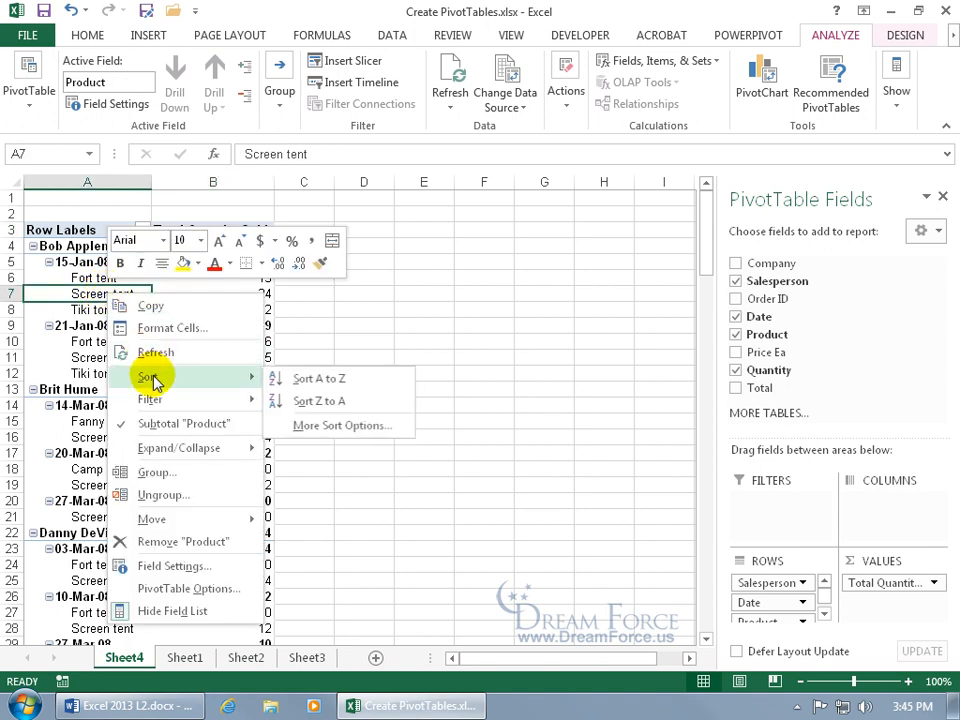
pyautogui.click(313, 401)
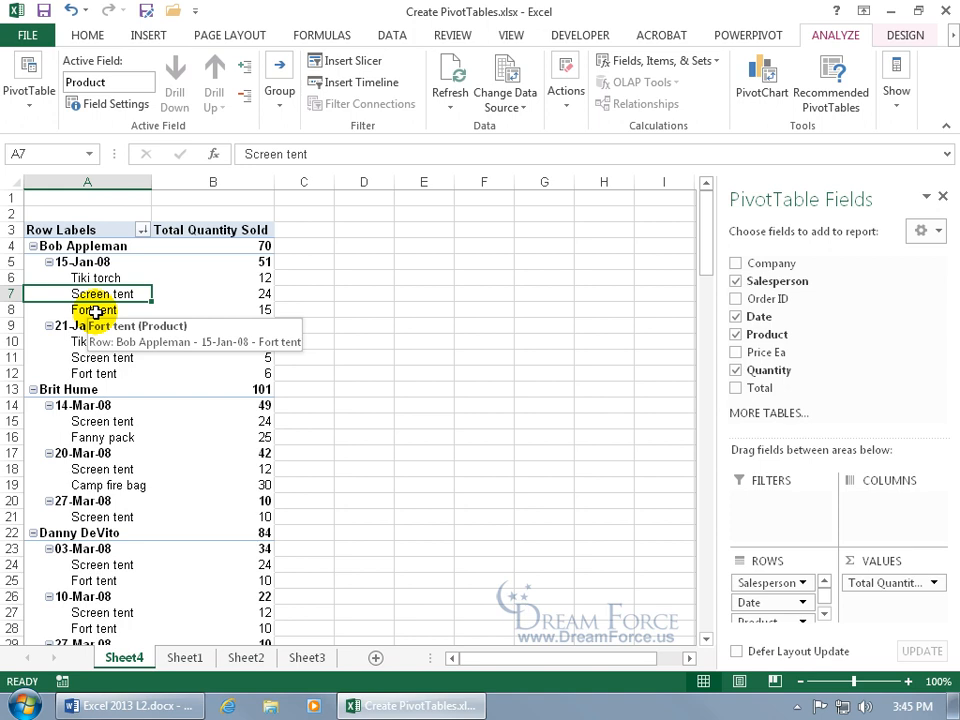
pyautogui.click(71, 10)
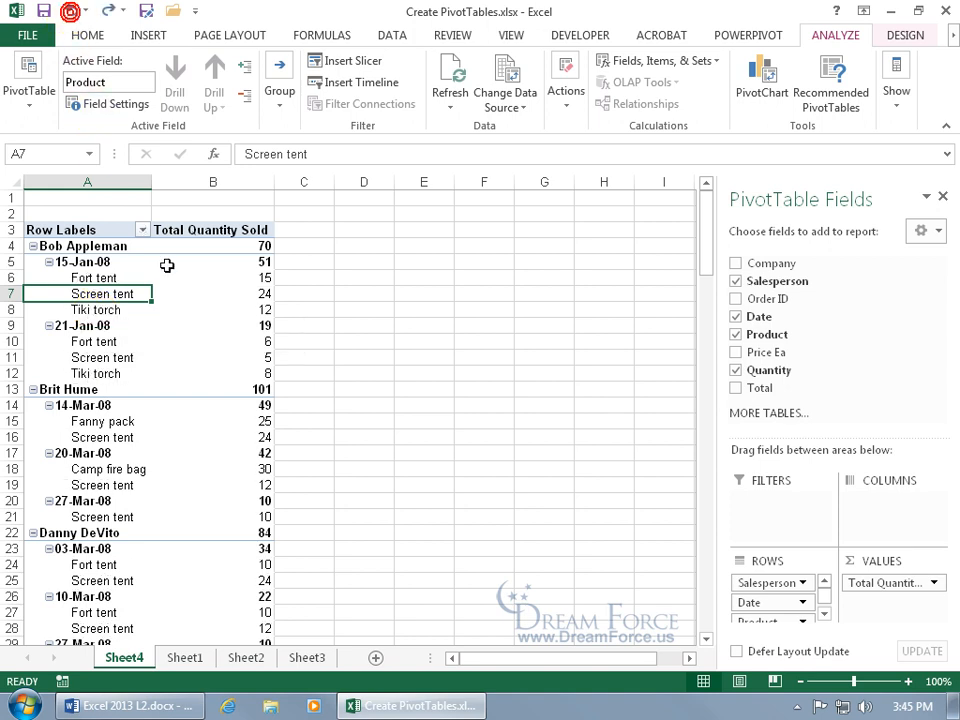
# Step: Sort the PivotTable's salespeople from Z to A, and undo the sort
pyautogui.rightClick(73, 247)
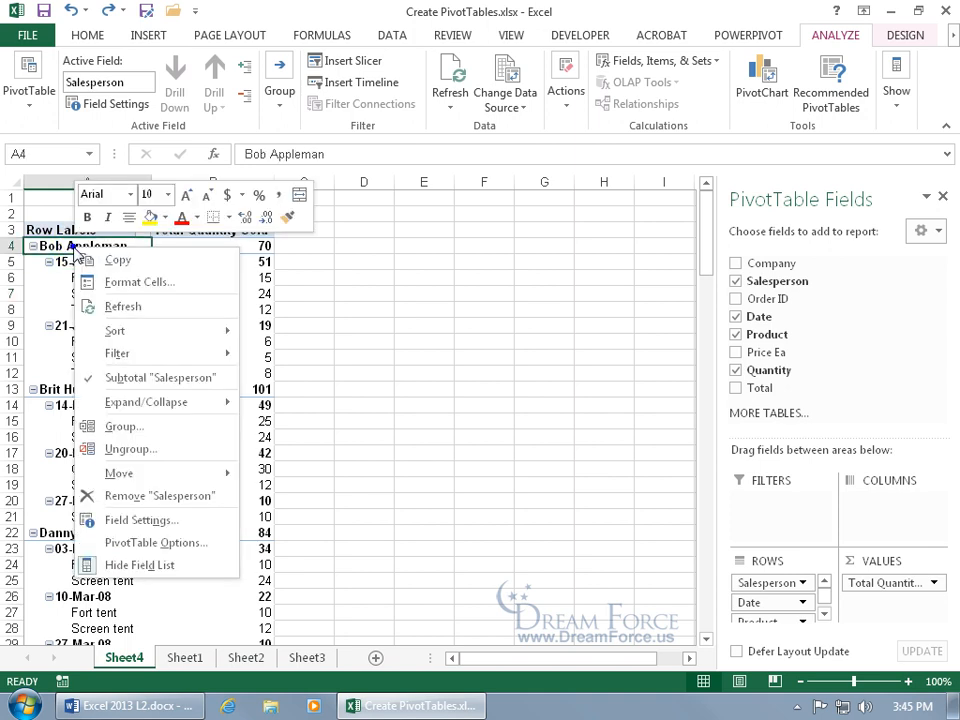
pyautogui.moveTo(124, 328)
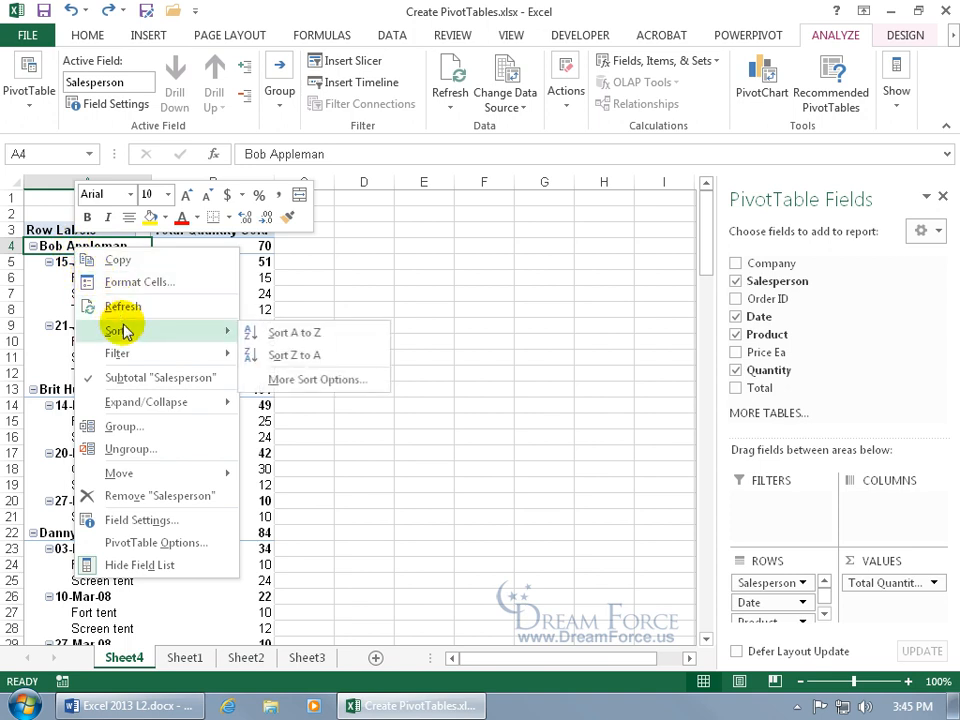
pyautogui.click(269, 357)
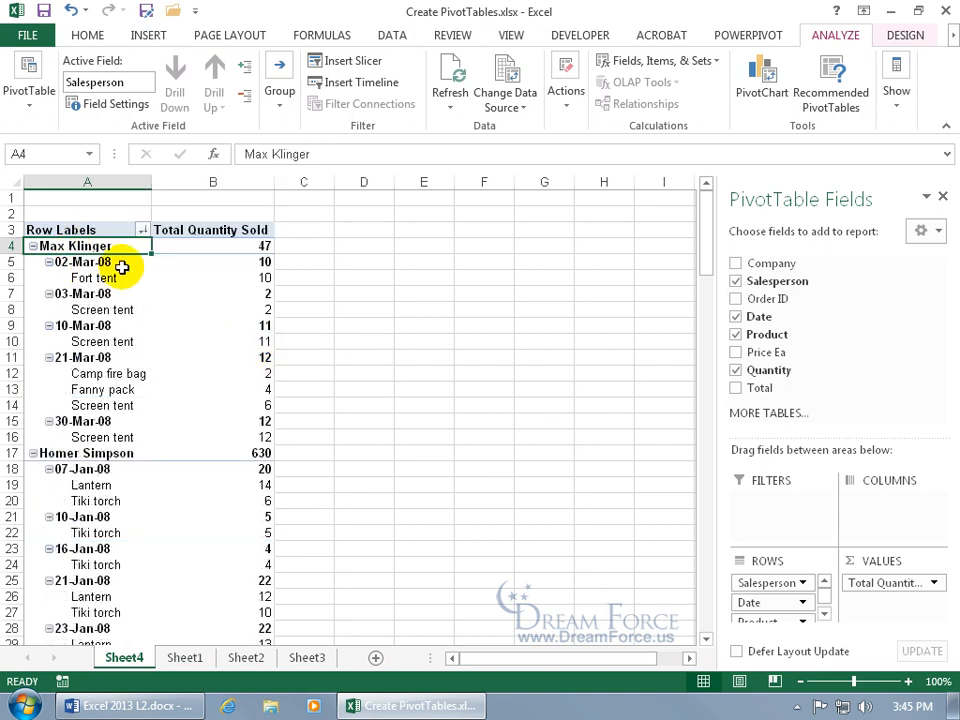
pyautogui.click(68, 10)
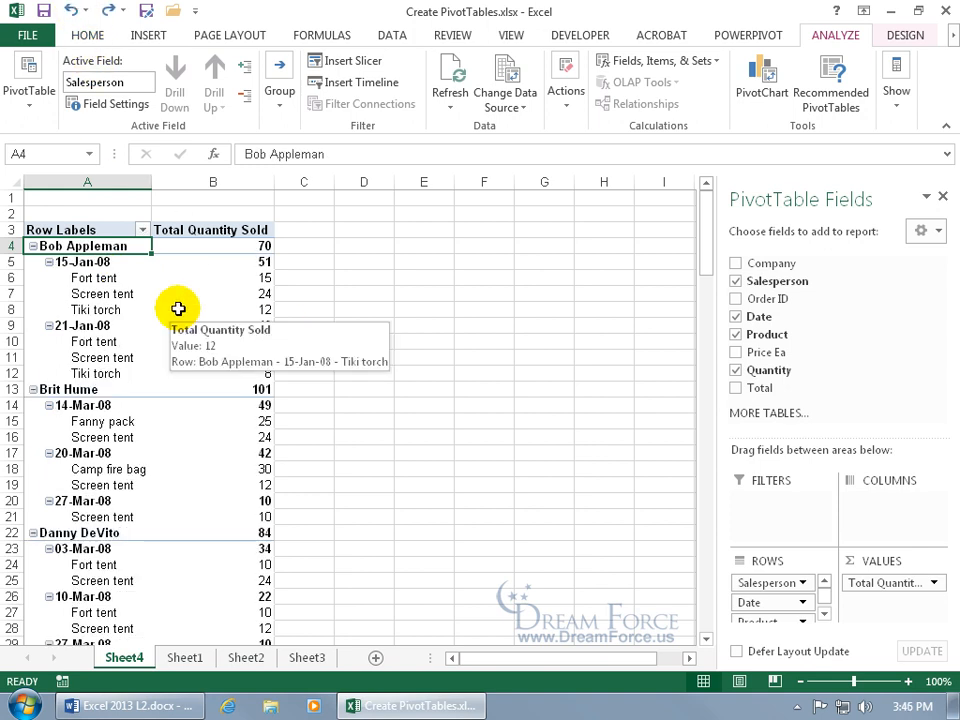
# Step: Collapse the entire Salesperson field, check the first salesperson's details, and expand the whole field again
pyautogui.moveTo(709, 238); pyautogui.dragTo(686, 606)
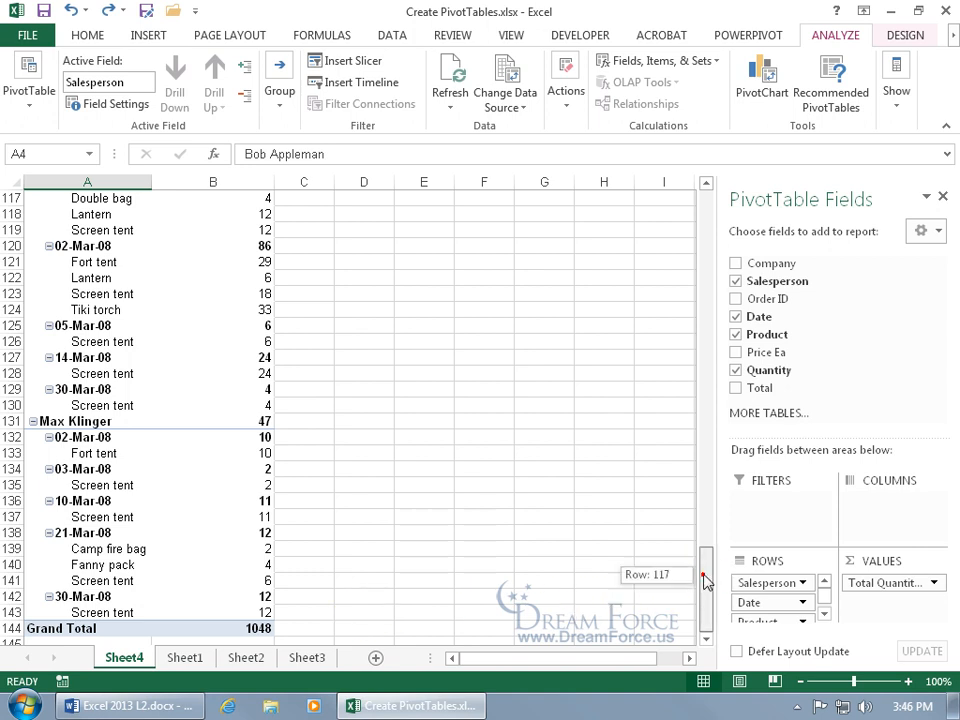
pyautogui.moveTo(706, 575); pyautogui.dragTo(708, 192)
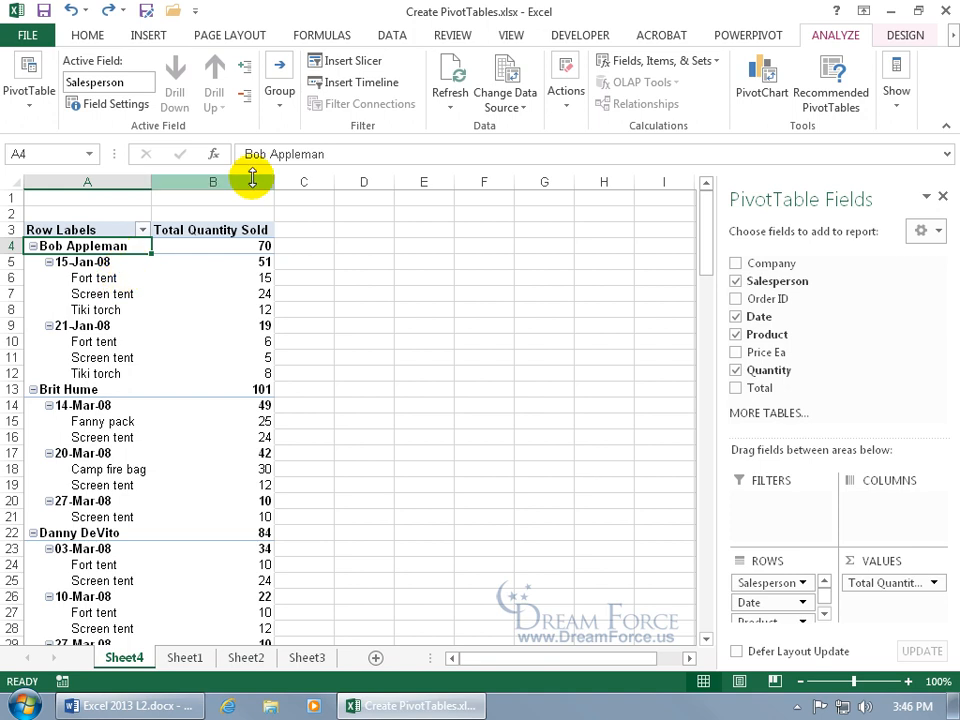
pyautogui.click(246, 100)
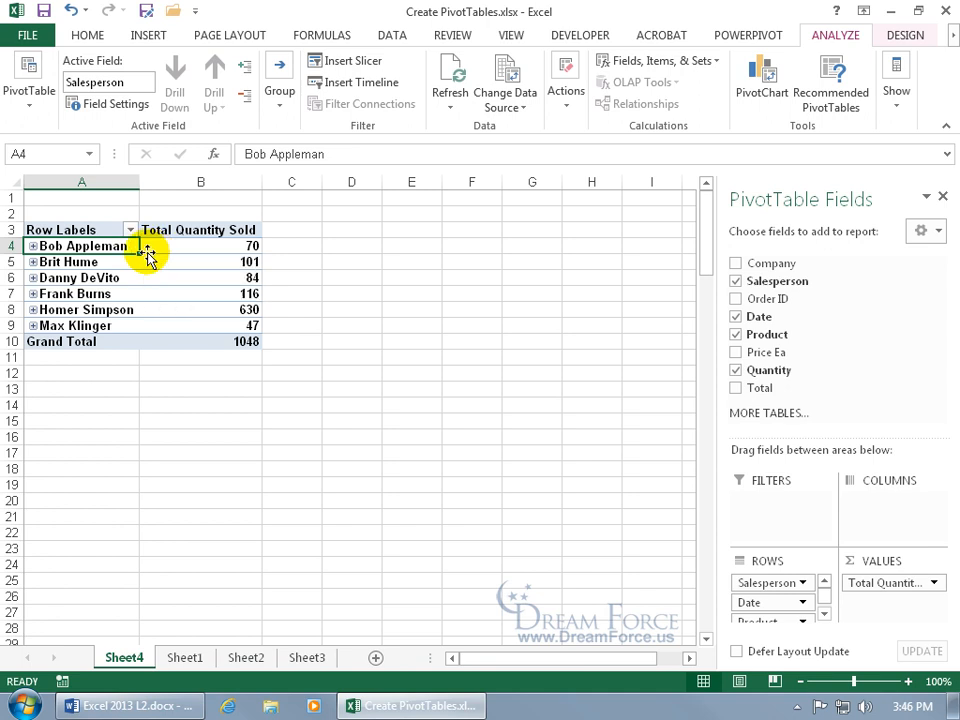
pyautogui.click(33, 246)
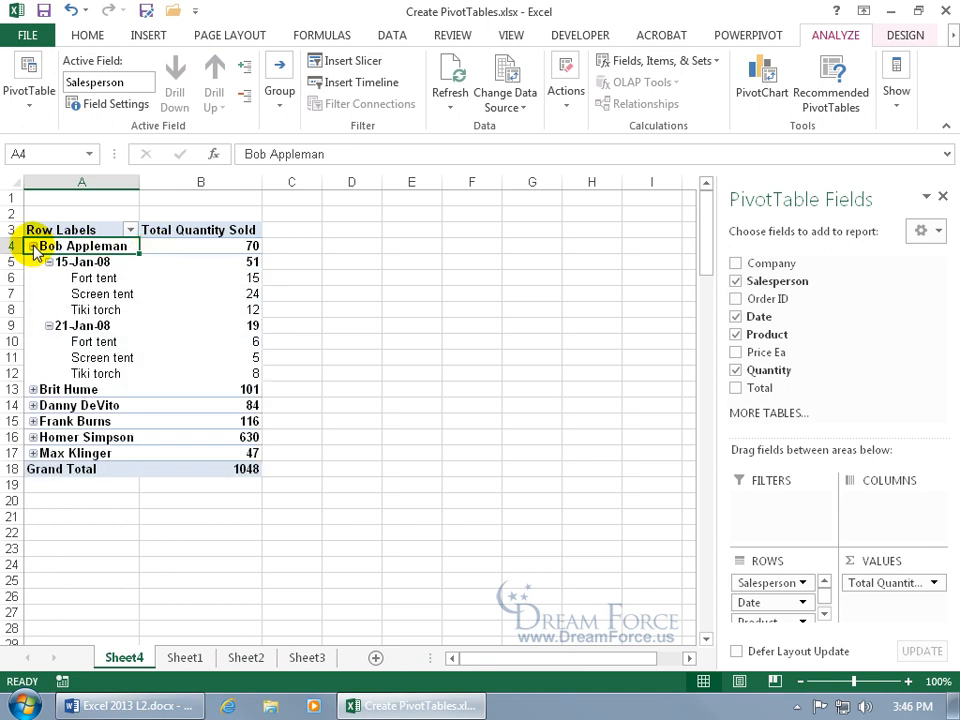
pyautogui.click(33, 246)
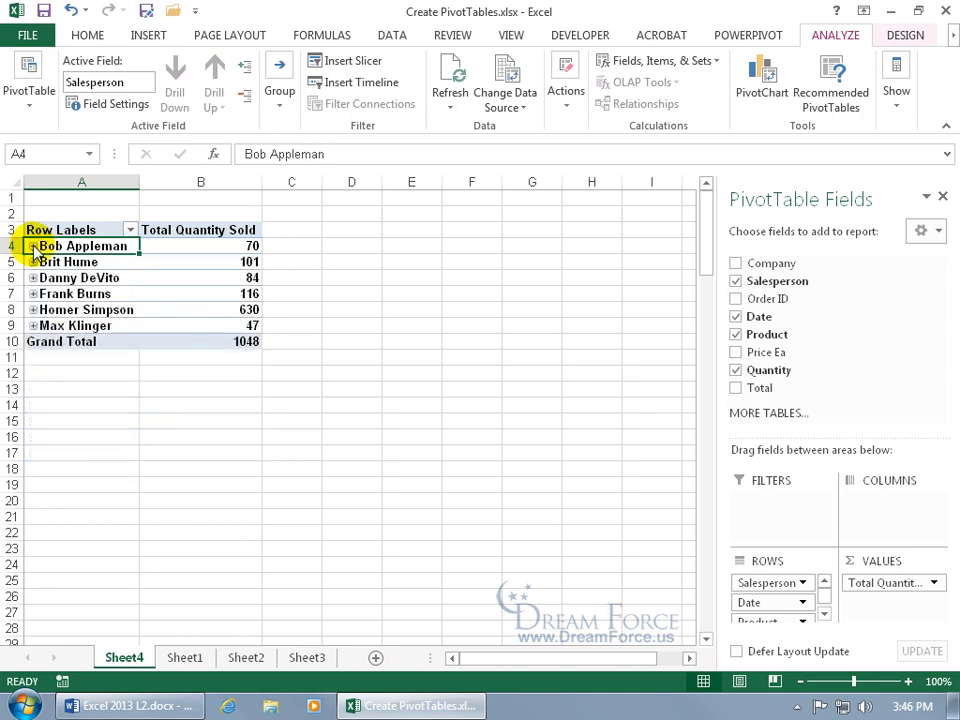
pyautogui.click(246, 68)
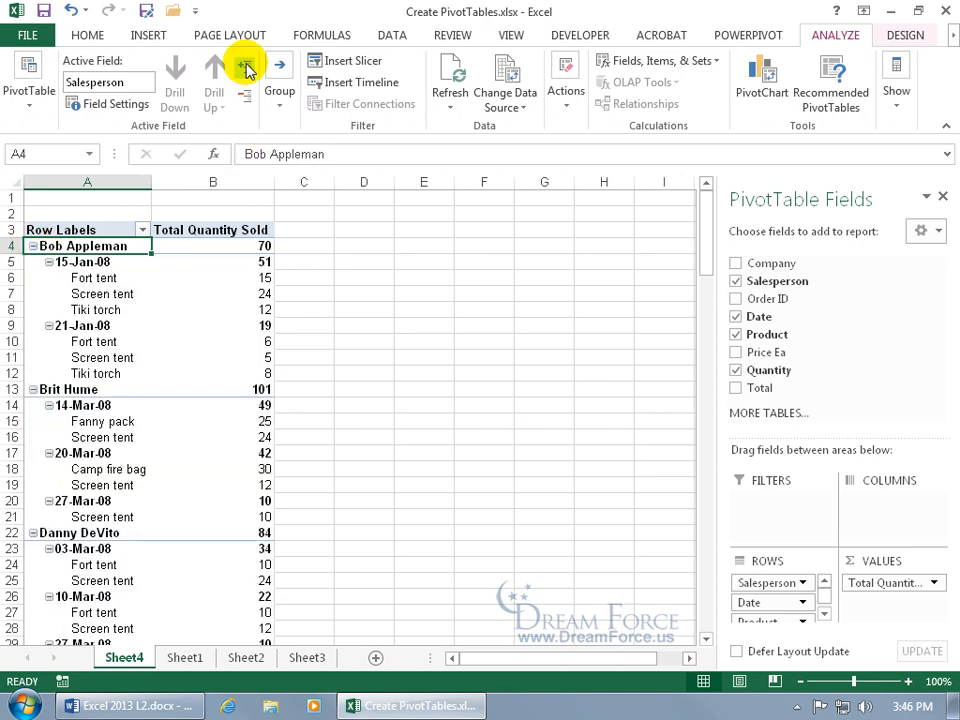
# Step: Collapse the entire Date field and the Salesperson field, and expand both again down to the products
pyautogui.click(86, 262)
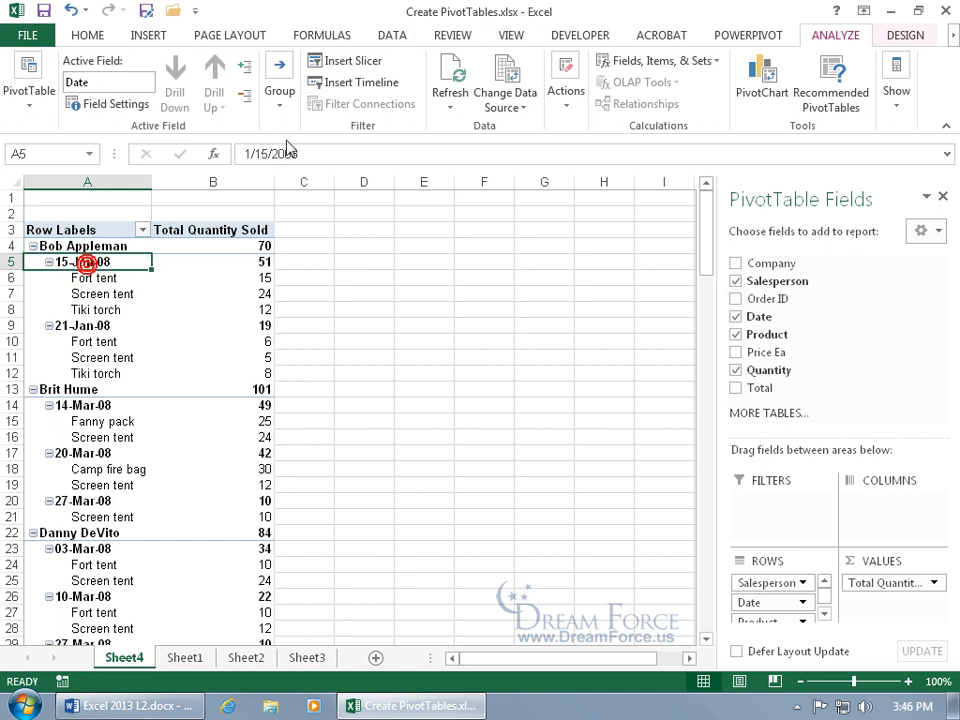
pyautogui.click(246, 95)
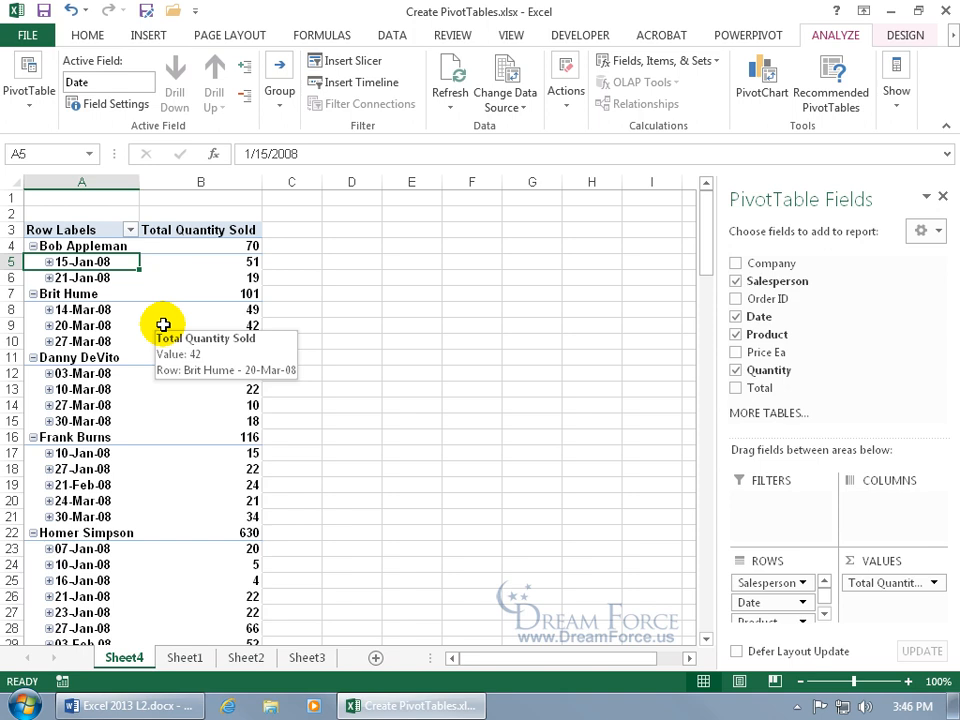
pyautogui.click(95, 247)
pyautogui.click(245, 94)
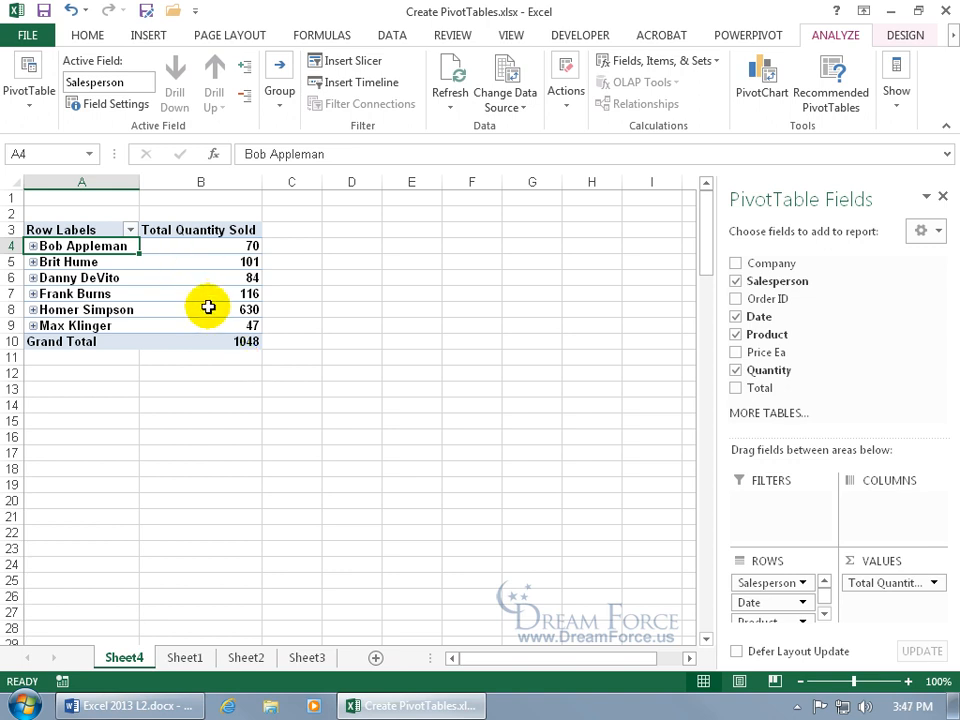
pyautogui.click(244, 67)
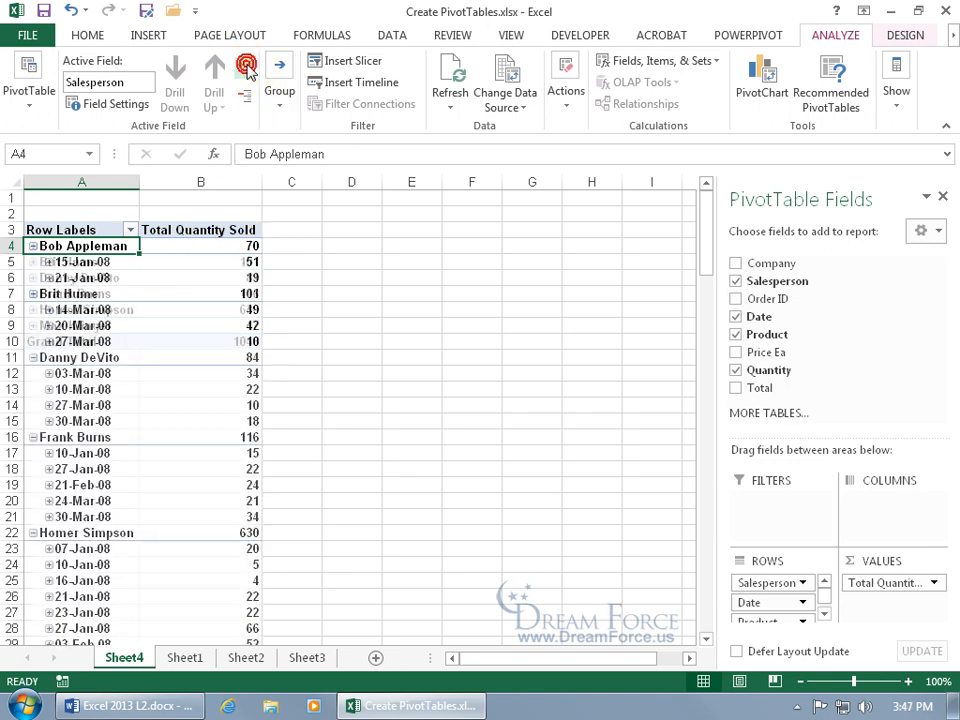
pyautogui.click(68, 262)
pyautogui.click(240, 70)
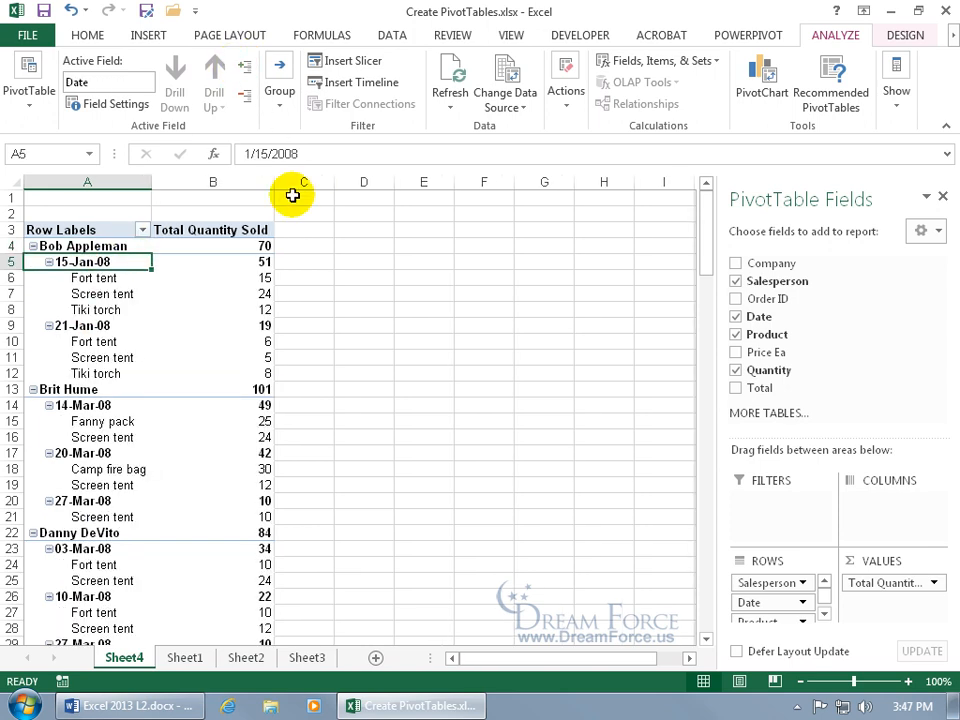
# Step: Show the Total Quantity Sold values as % of Grand Total, and return them to No Calculation
pyautogui.moveTo(263, 263)
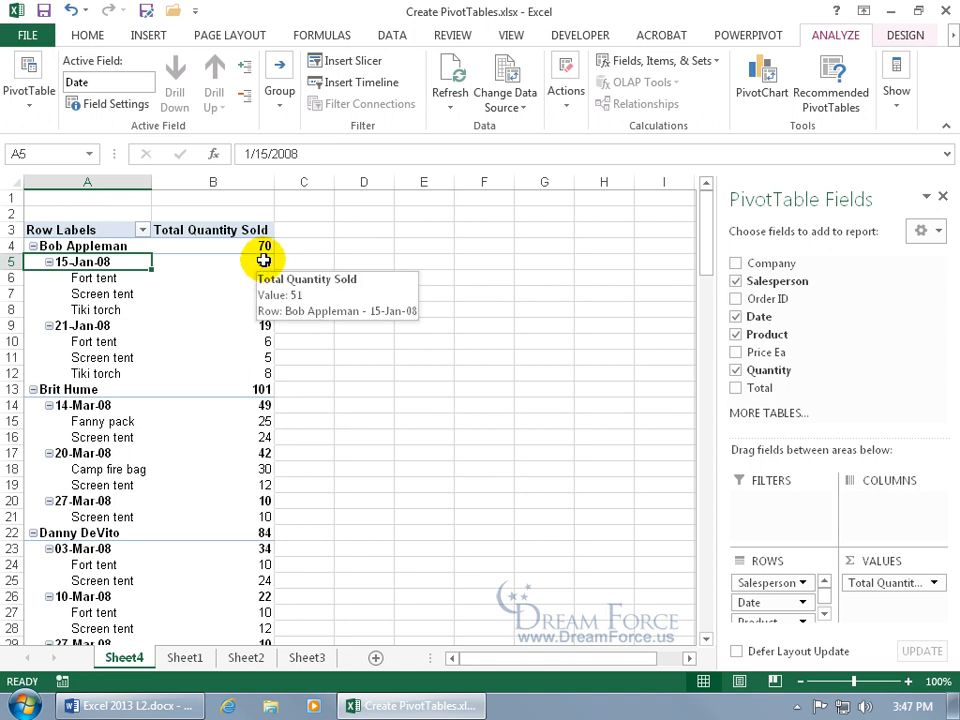
pyautogui.rightClick(263, 263)
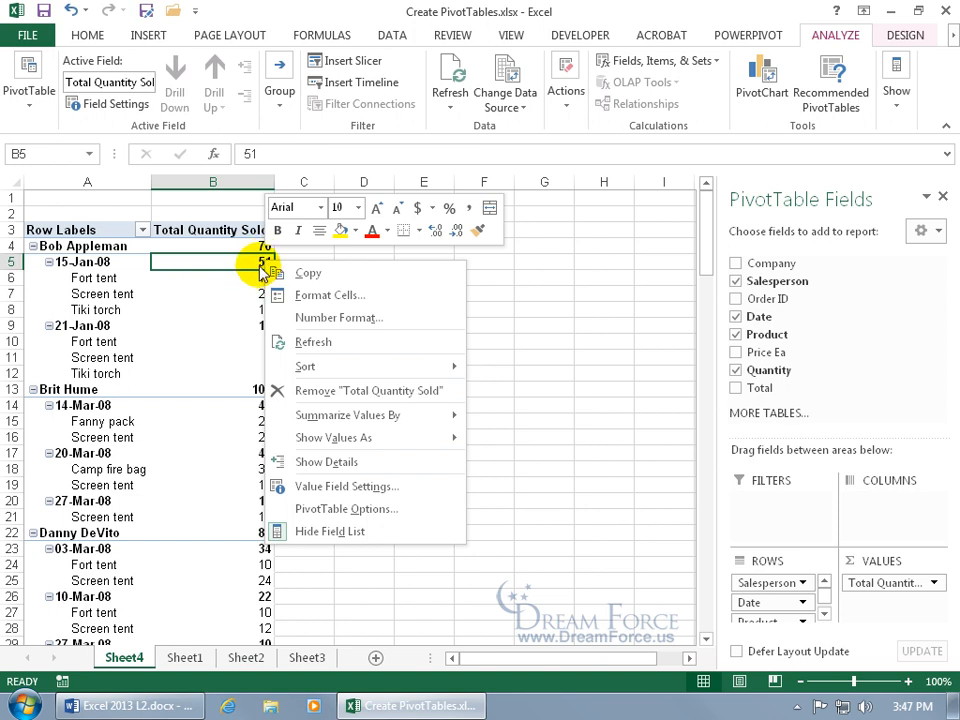
pyautogui.moveTo(345, 448)
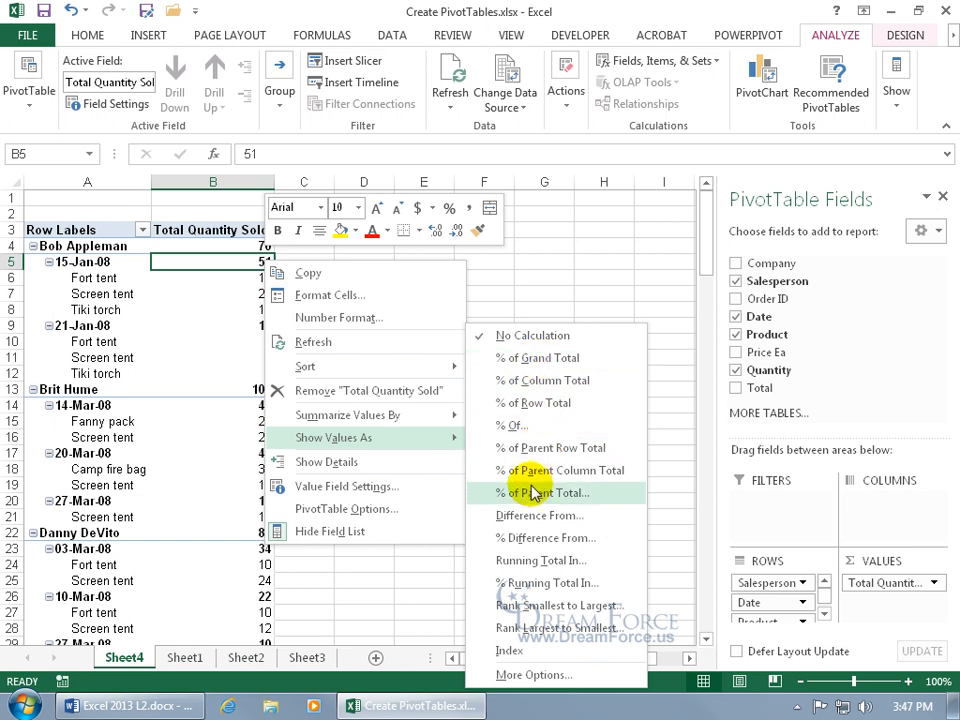
pyautogui.click(550, 364)
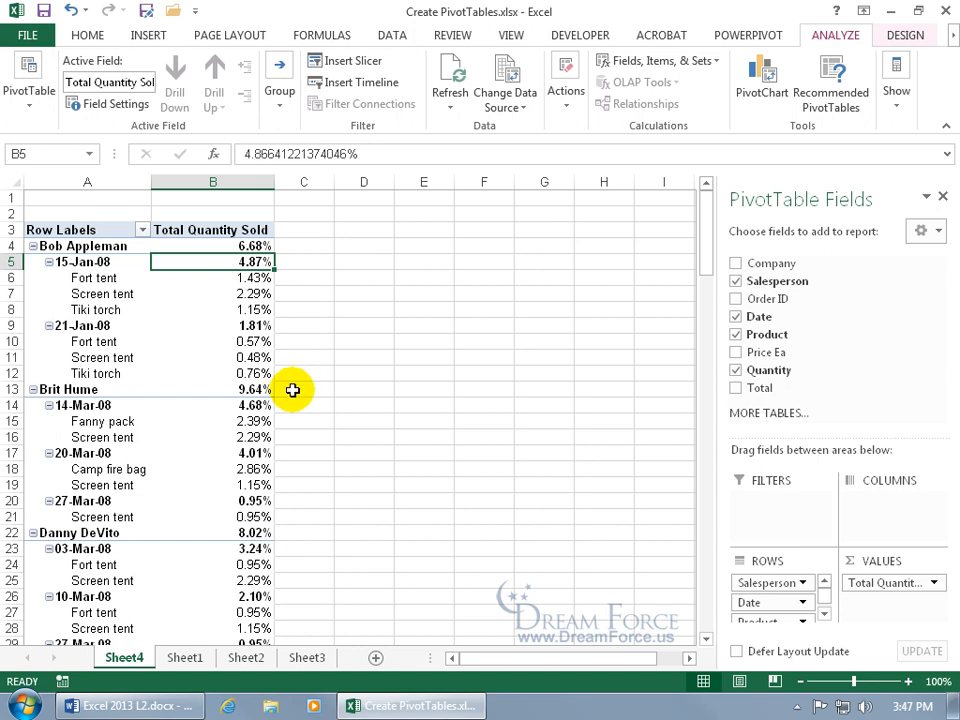
pyautogui.rightClick(250, 263)
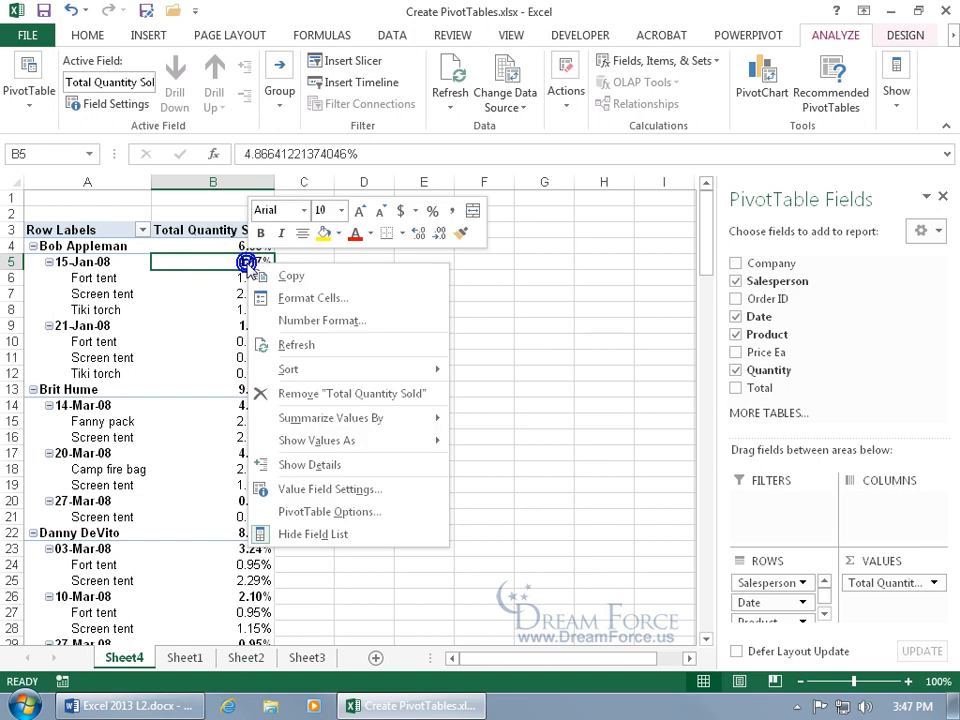
pyautogui.moveTo(386, 440)
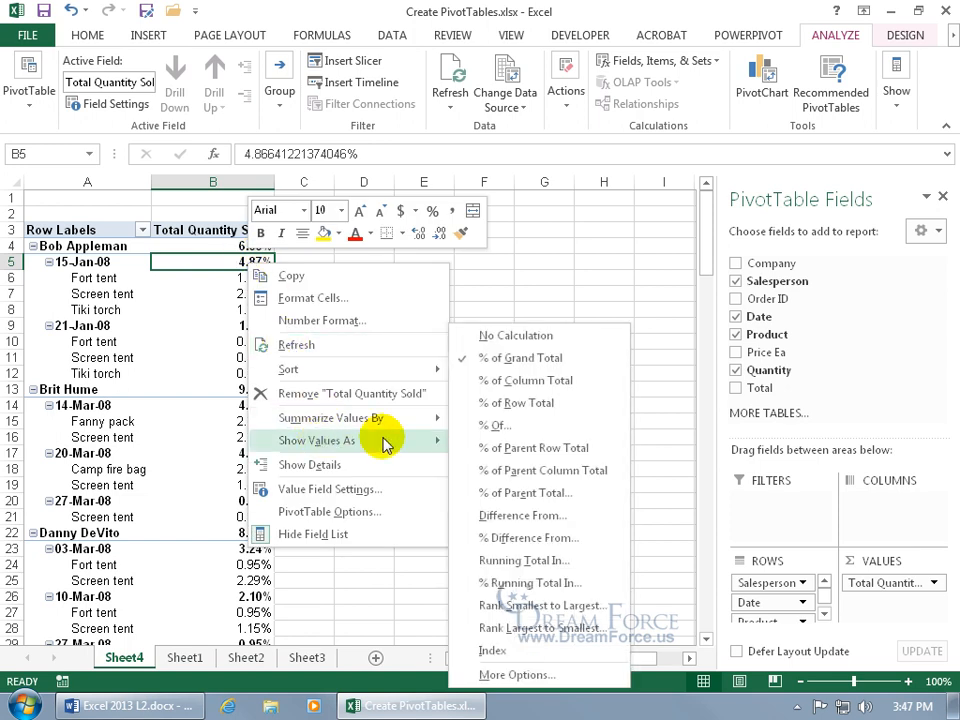
pyautogui.click(516, 338)
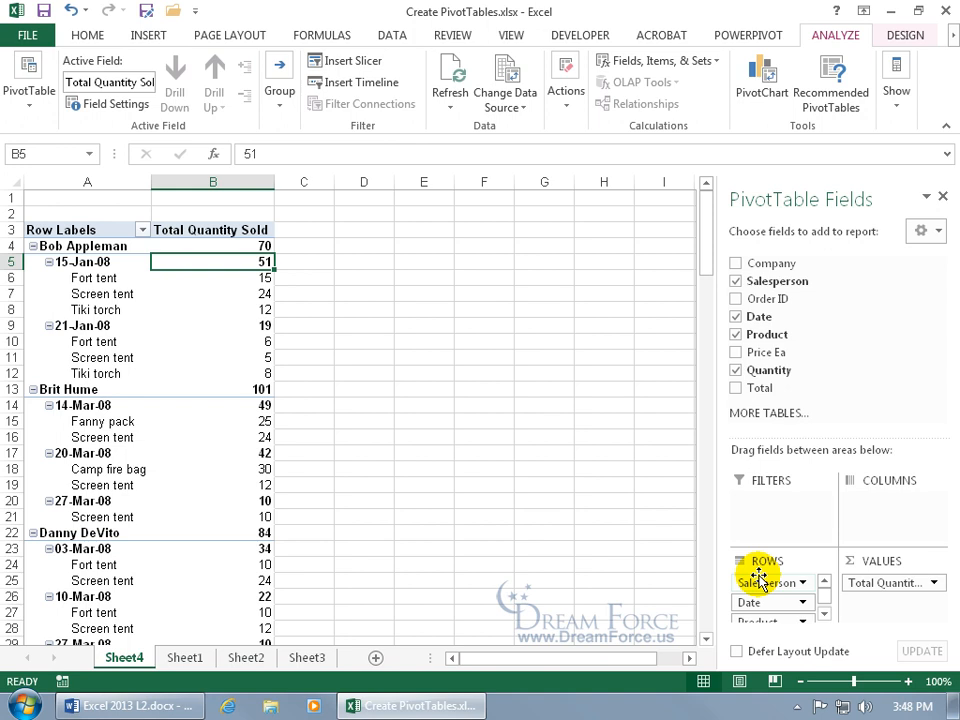
# Step: Filter the row labels to only the first salesperson, and undo the filter
pyautogui.click(143, 230)
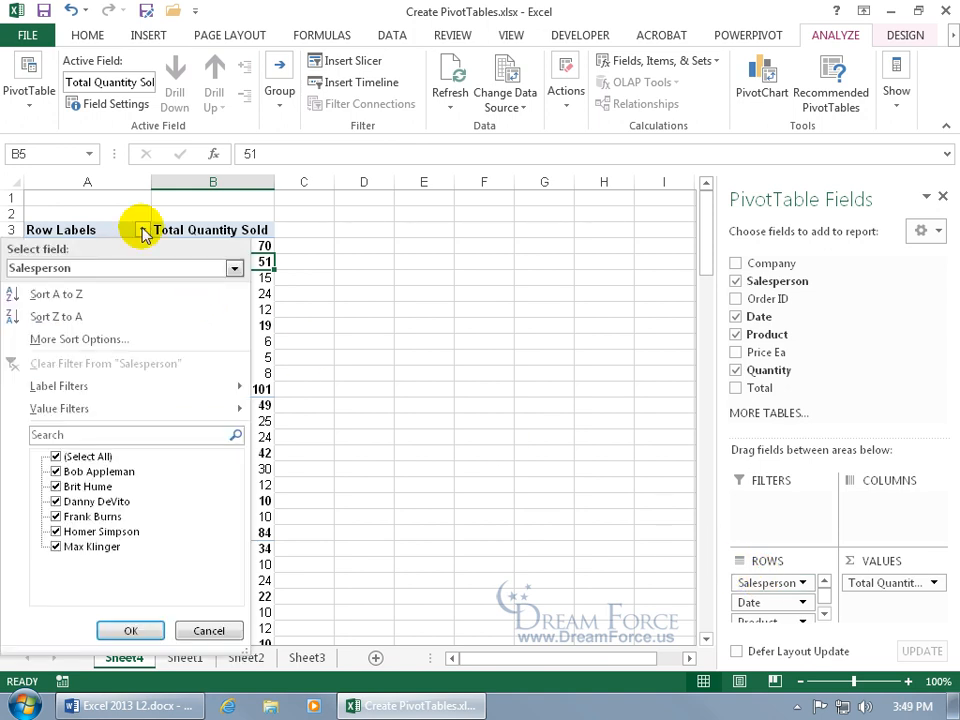
pyautogui.click(58, 456)
pyautogui.click(57, 471)
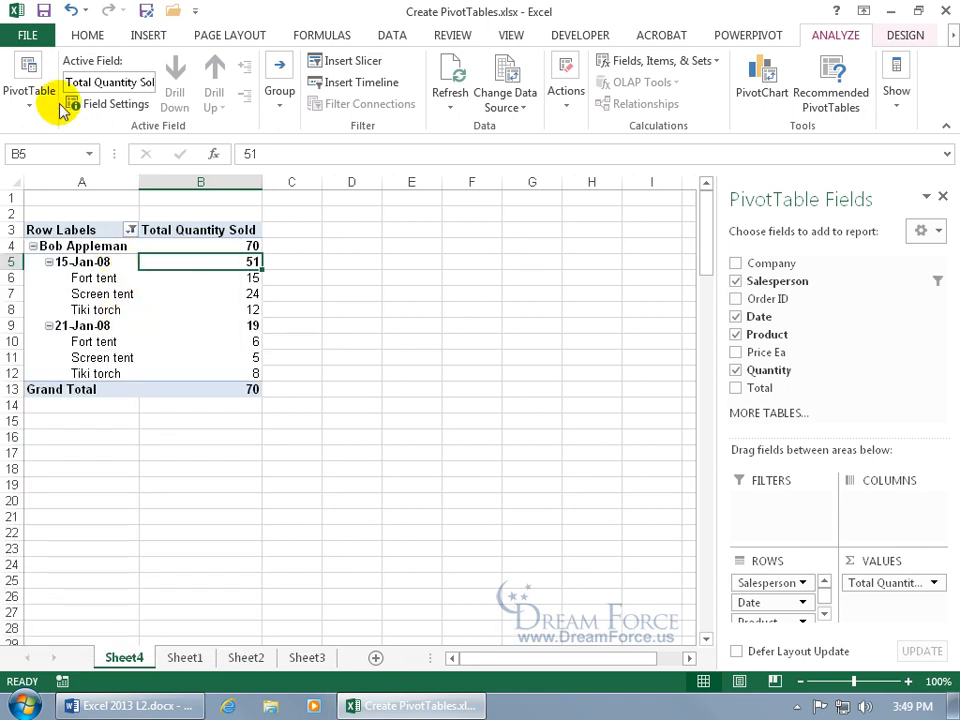
pyautogui.click(71, 10)
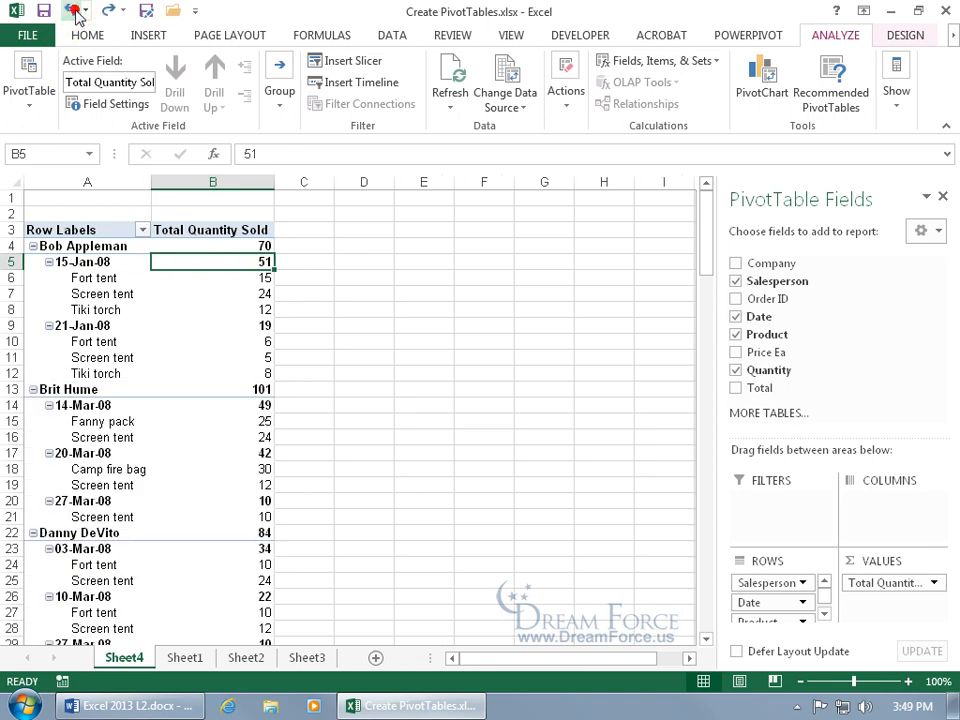
# Step: Check the row labels filter list without changing it, and move the Salesperson field from Rows to Filters
pyautogui.click(142, 230)
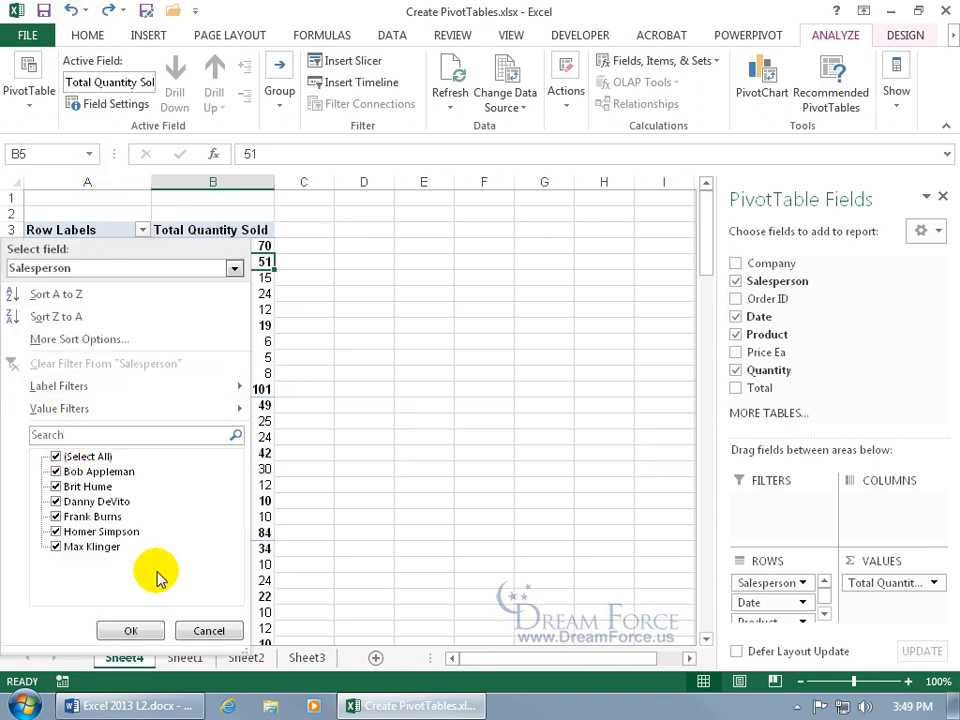
pyautogui.click(209, 630)
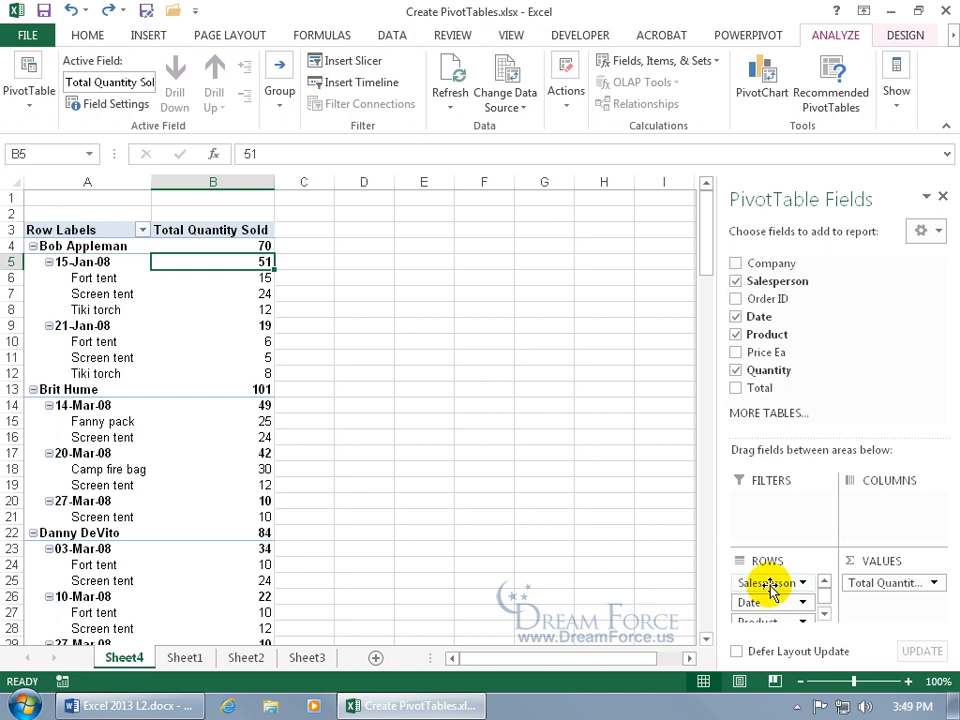
pyautogui.moveTo(767, 586); pyautogui.dragTo(784, 516)
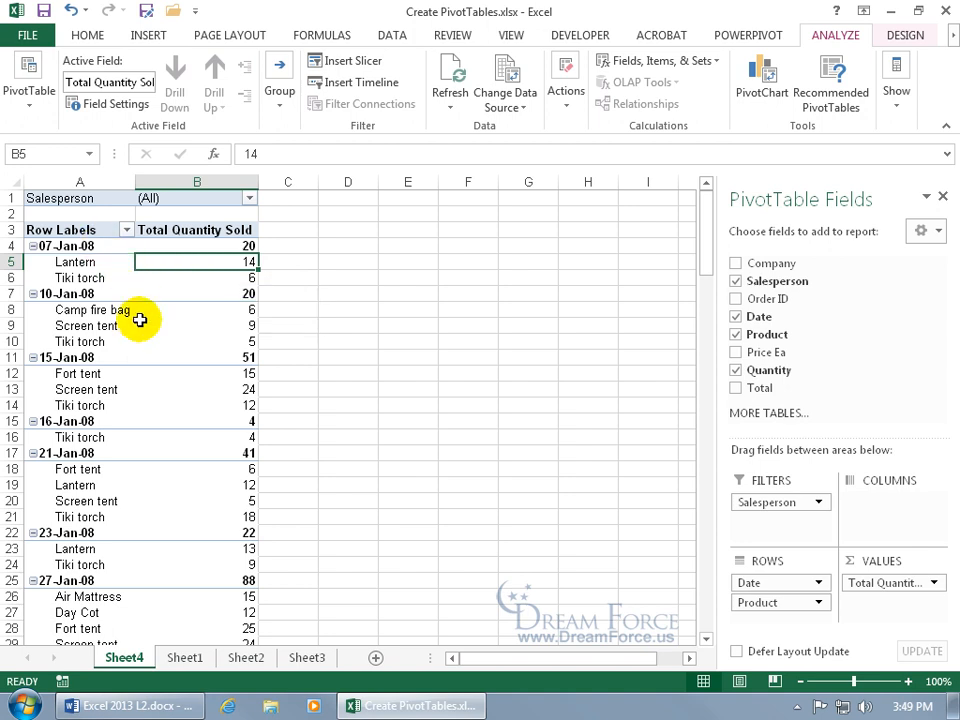
# Step: Allow multiple items in the Salesperson report filter and show only the second and third salespeople
pyautogui.click(249, 199)
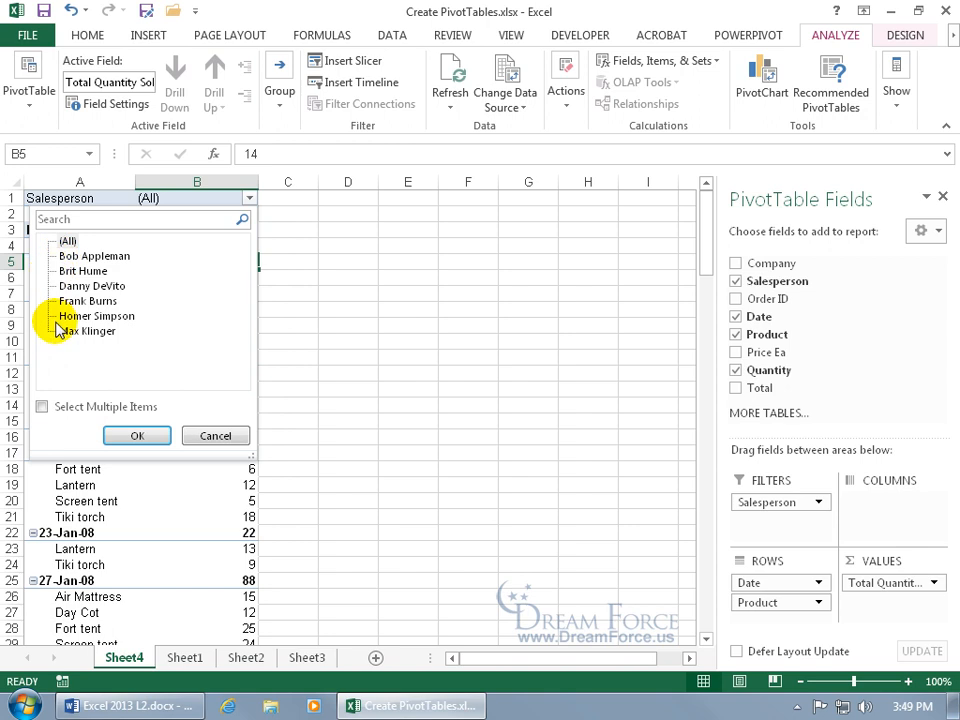
pyautogui.click(42, 408)
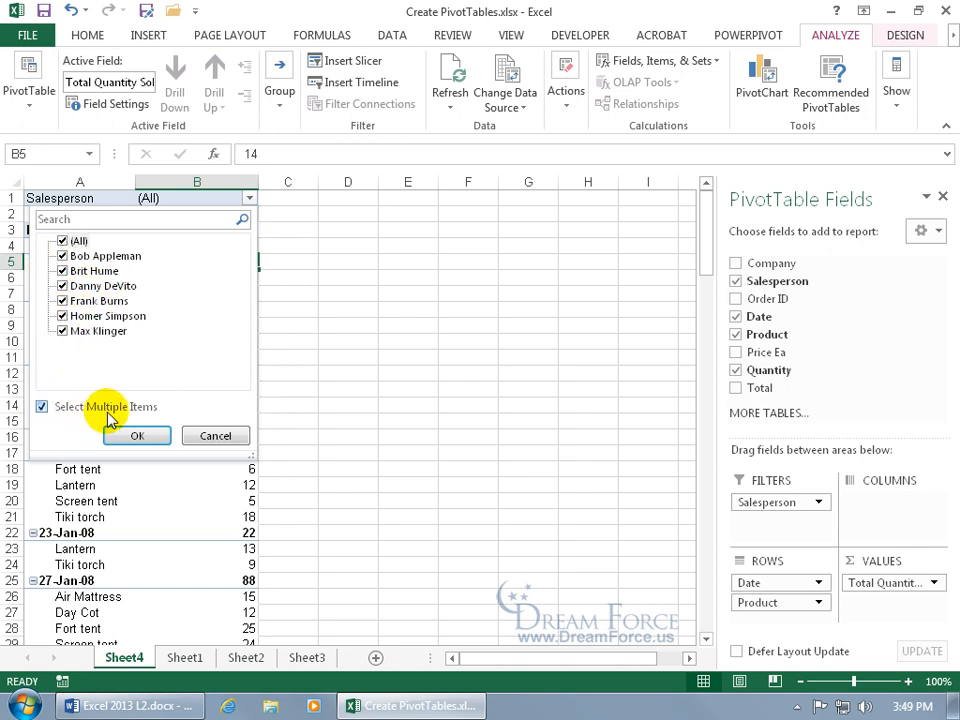
pyautogui.click(62, 241)
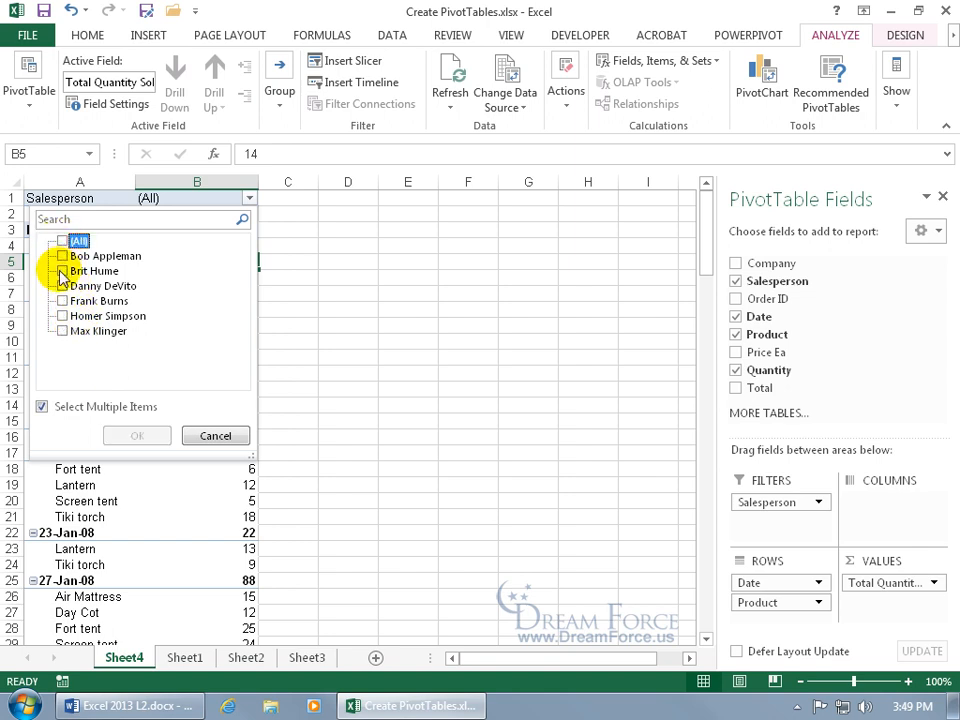
pyautogui.click(61, 271)
pyautogui.click(61, 286)
pyautogui.click(135, 436)
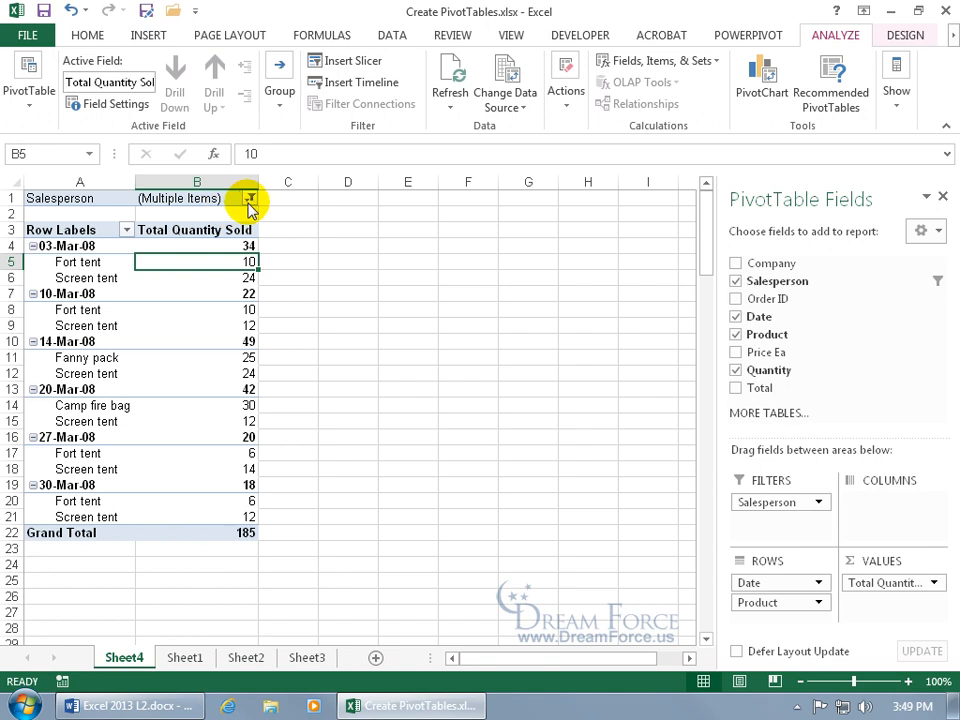
# Step: Review the Salesperson report filter and set it back to all salespeople
pyautogui.click(250, 200)
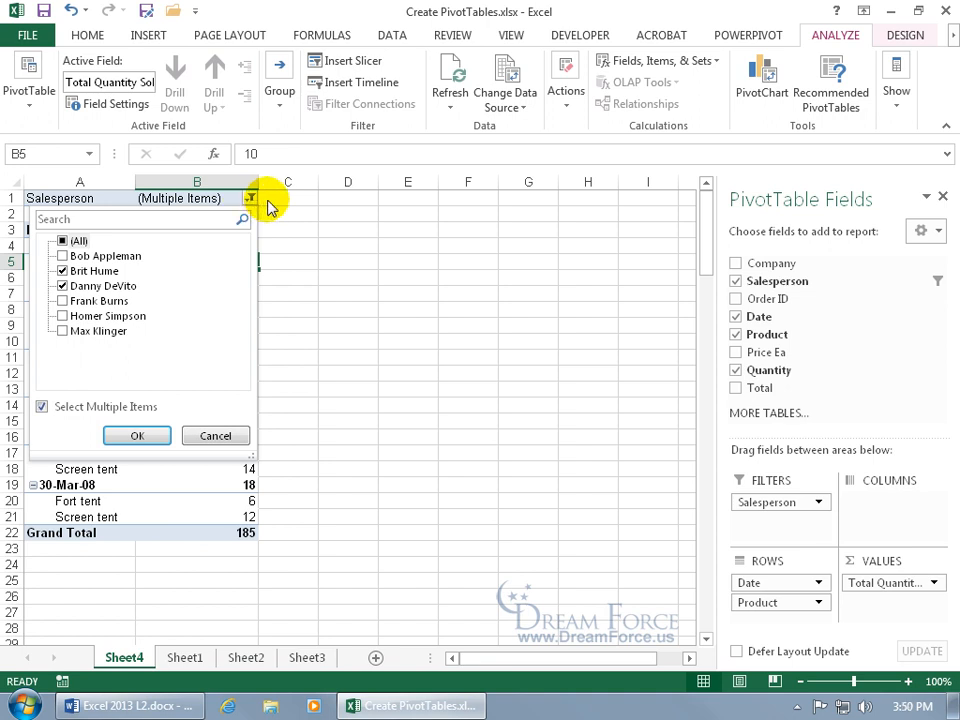
pyautogui.click(270, 207)
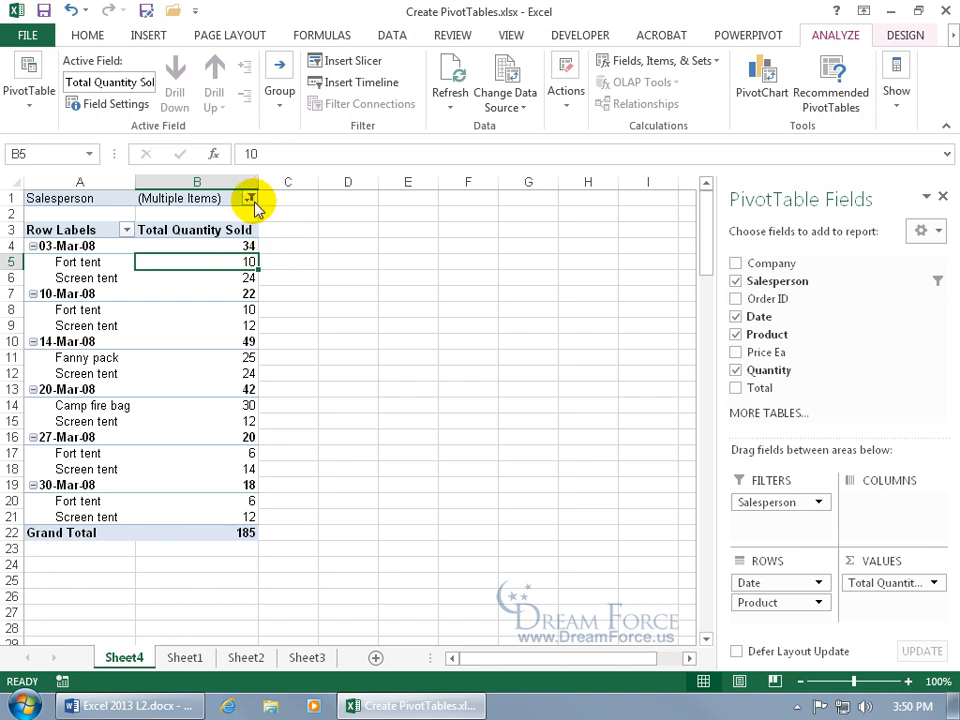
pyautogui.click(250, 199)
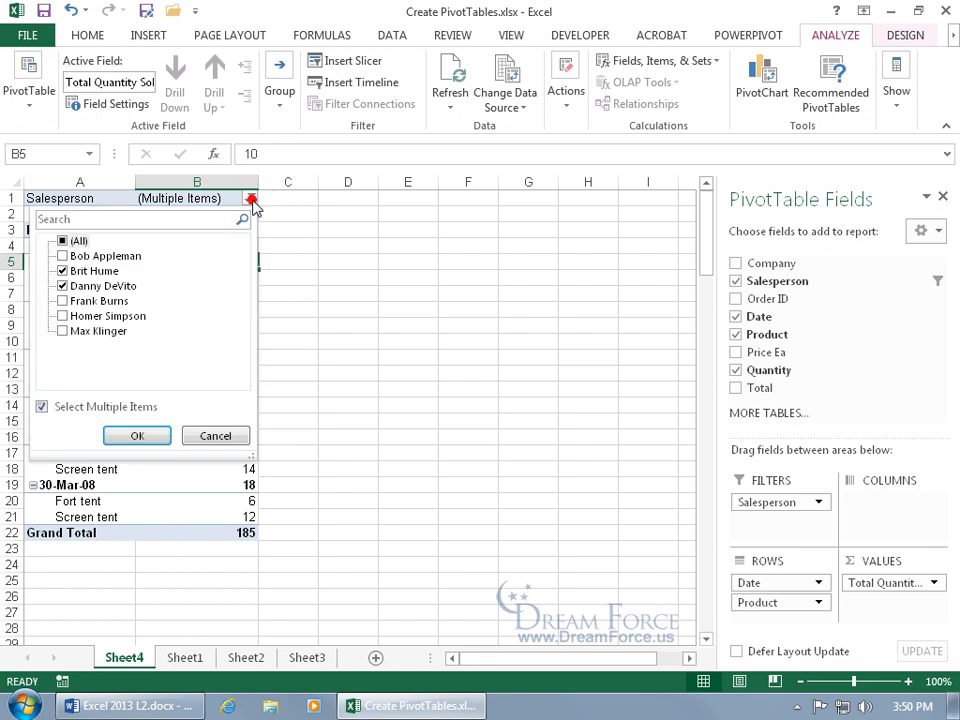
pyautogui.click(62, 242)
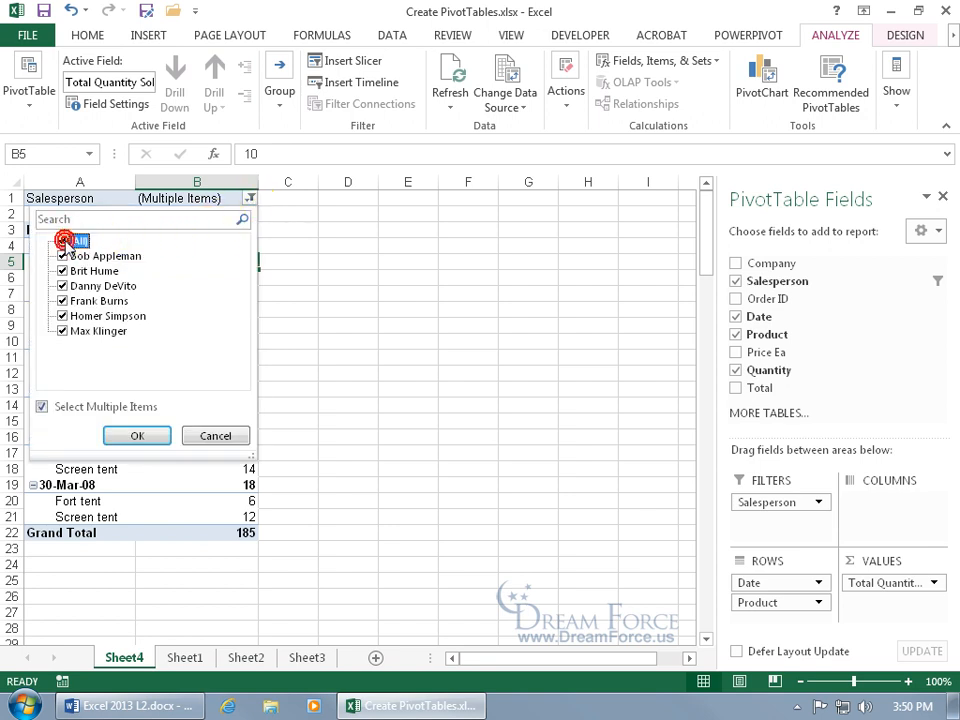
pyautogui.click(140, 435)
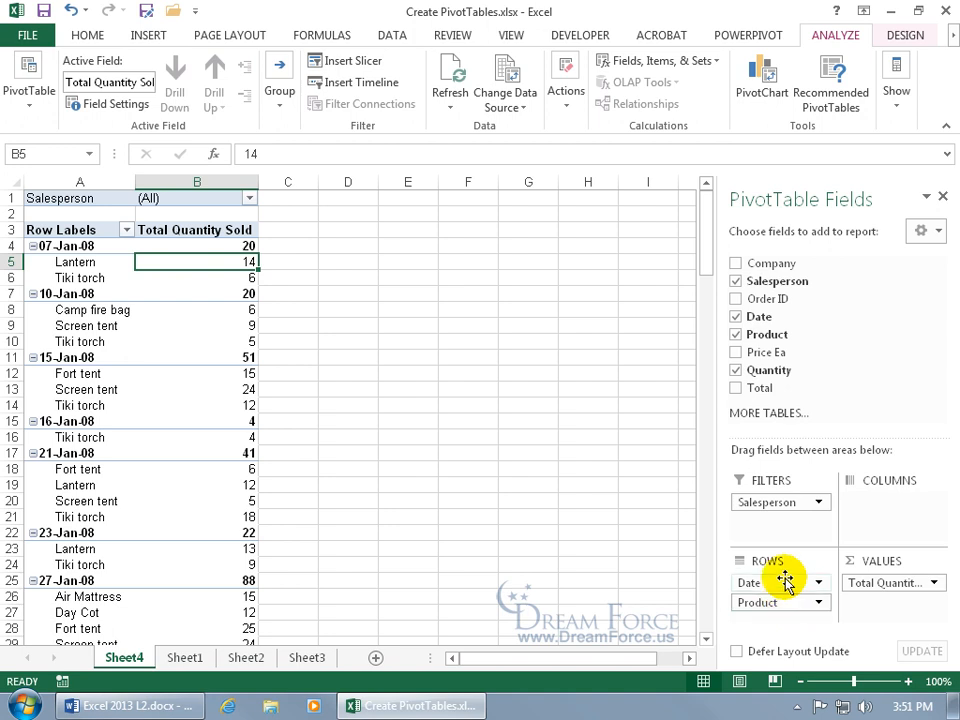
# Step: Move the Product field above Date in the Rows area, and view the product filter list without changing it
pyautogui.moveTo(784, 604); pyautogui.dragTo(781, 578)
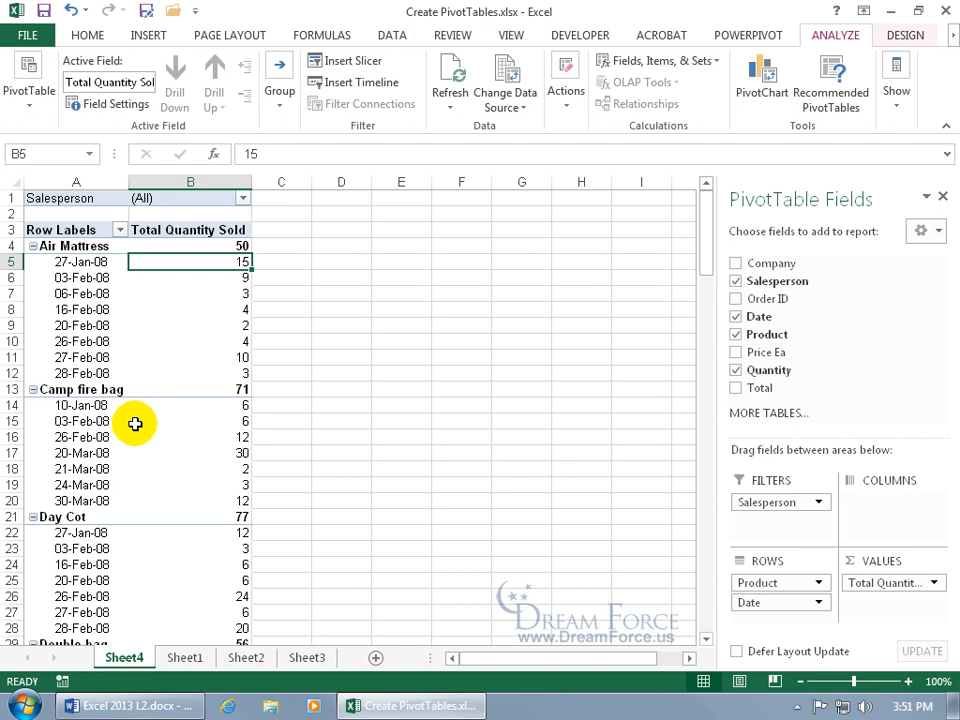
pyautogui.click(84, 230)
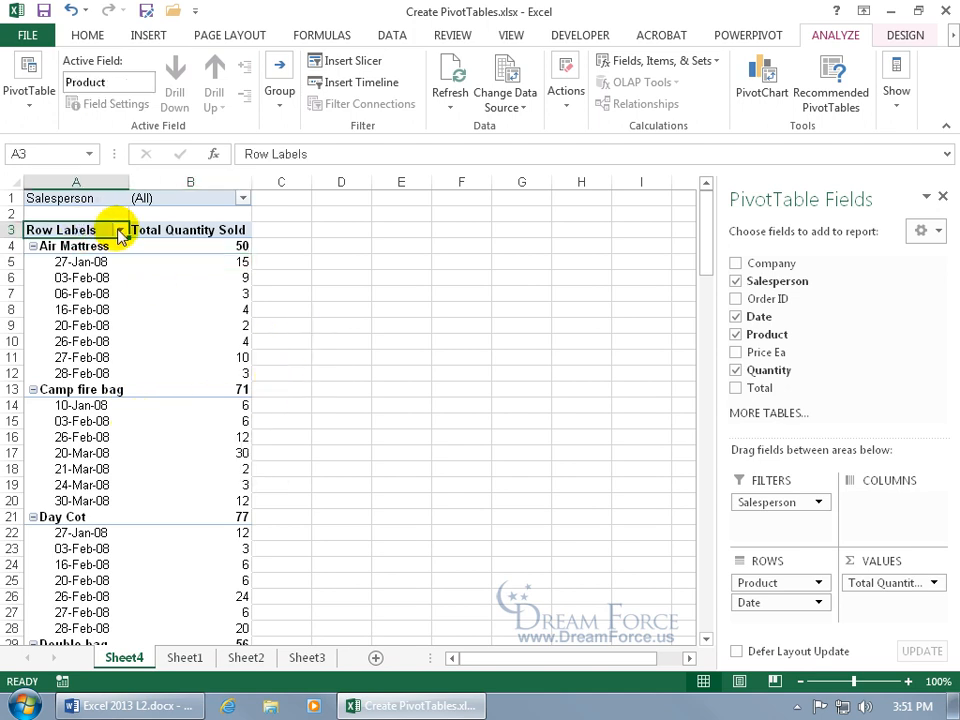
pyautogui.click(119, 230)
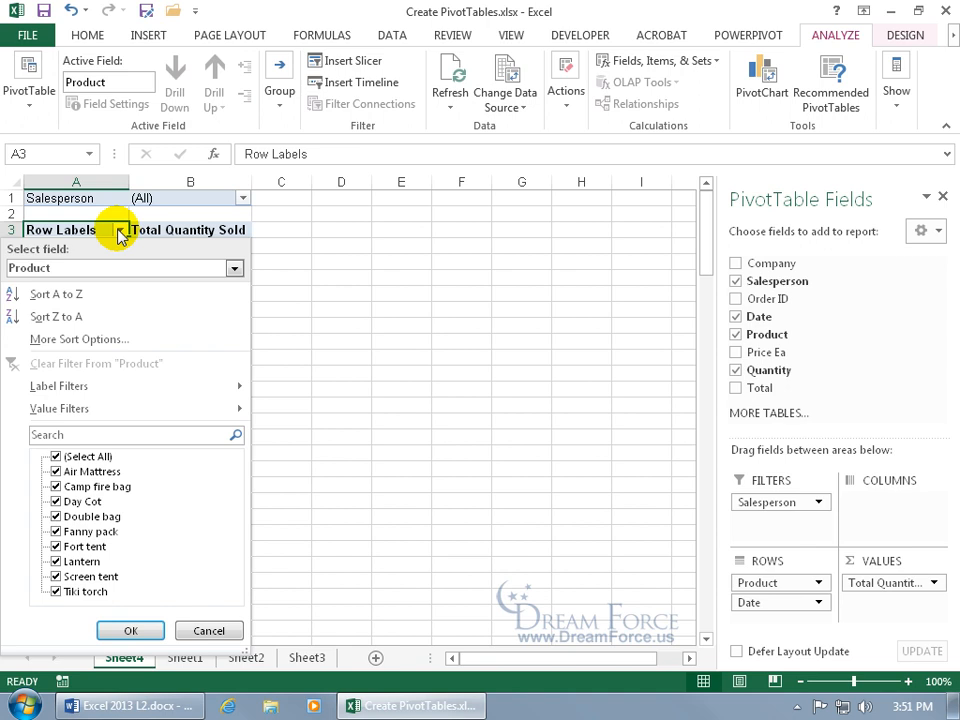
pyautogui.click(89, 230)
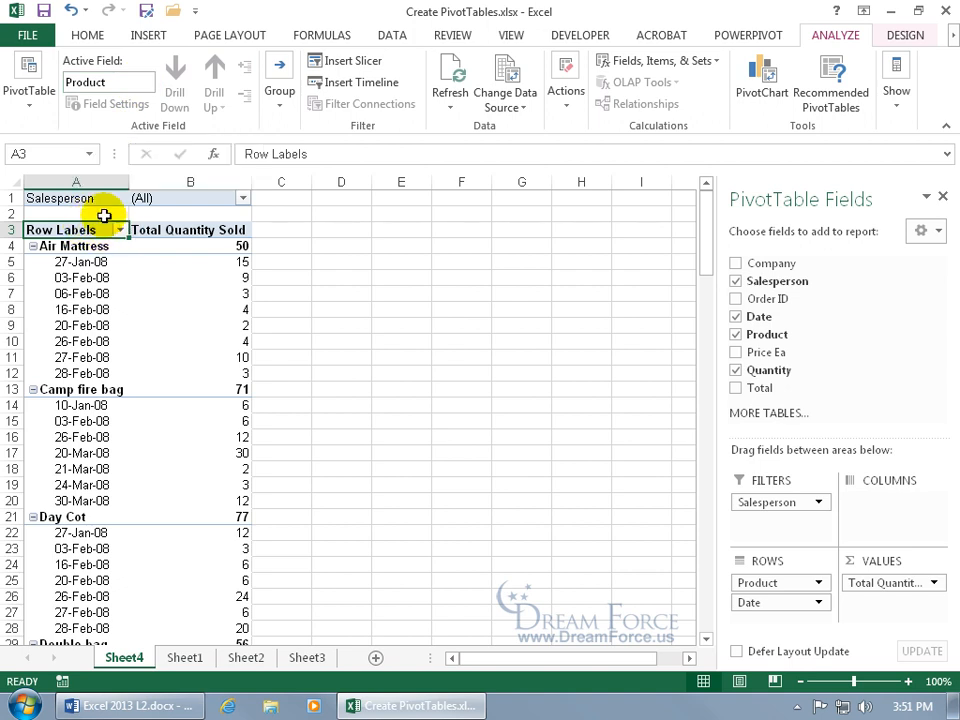
# Step: Rename the Total Quantity Sold value field as Quantity Sold
pyautogui.click(171, 230)
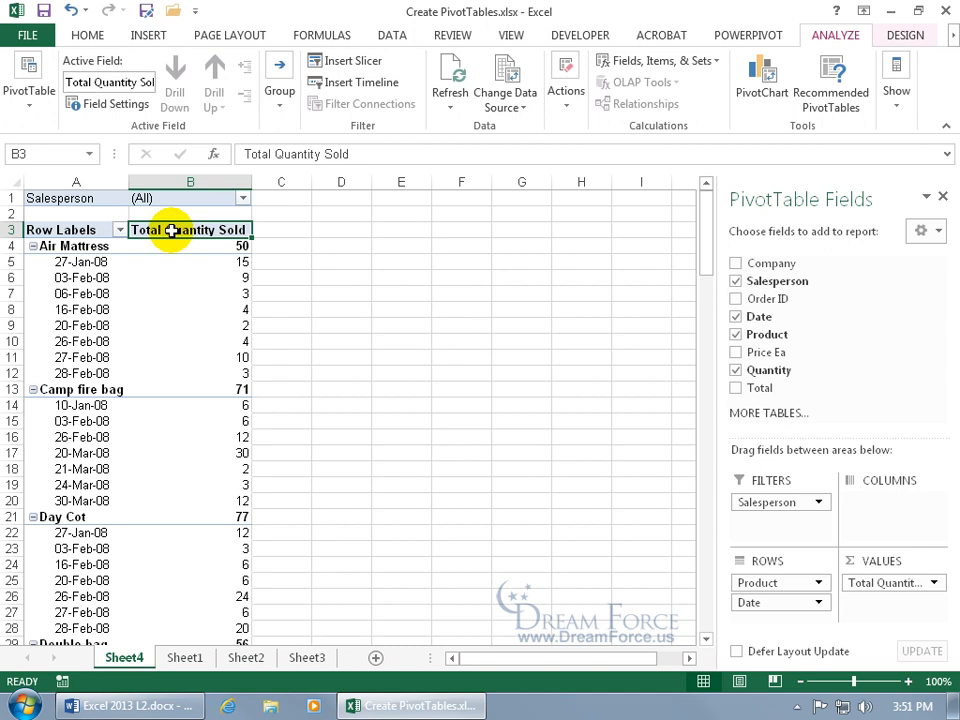
pyautogui.moveTo(91, 83); pyautogui.dragTo(53, 88)
pyautogui.press('Delete')
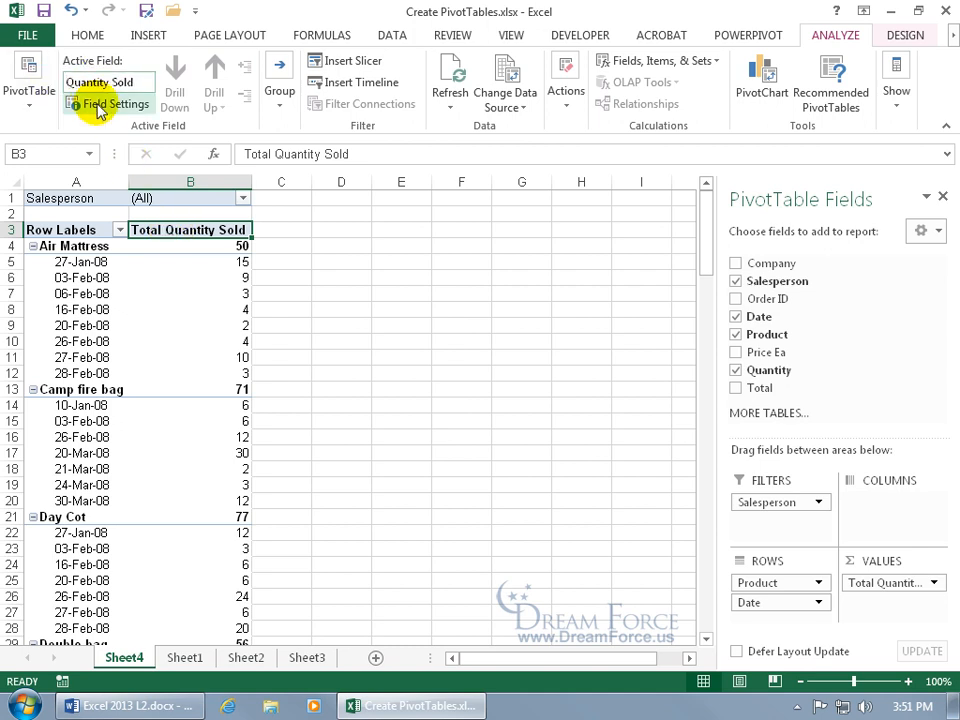
pyautogui.press('Return')
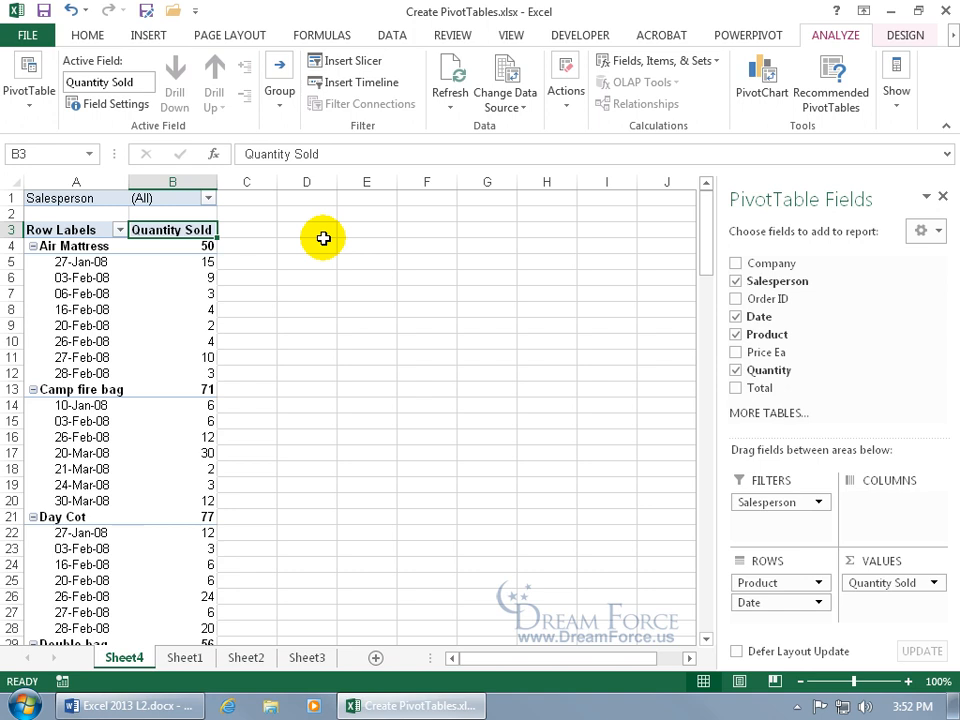
# Step: Filter the report to the first, third and fifth salespeople in the Salesperson report filter
pyautogui.click(208, 198)
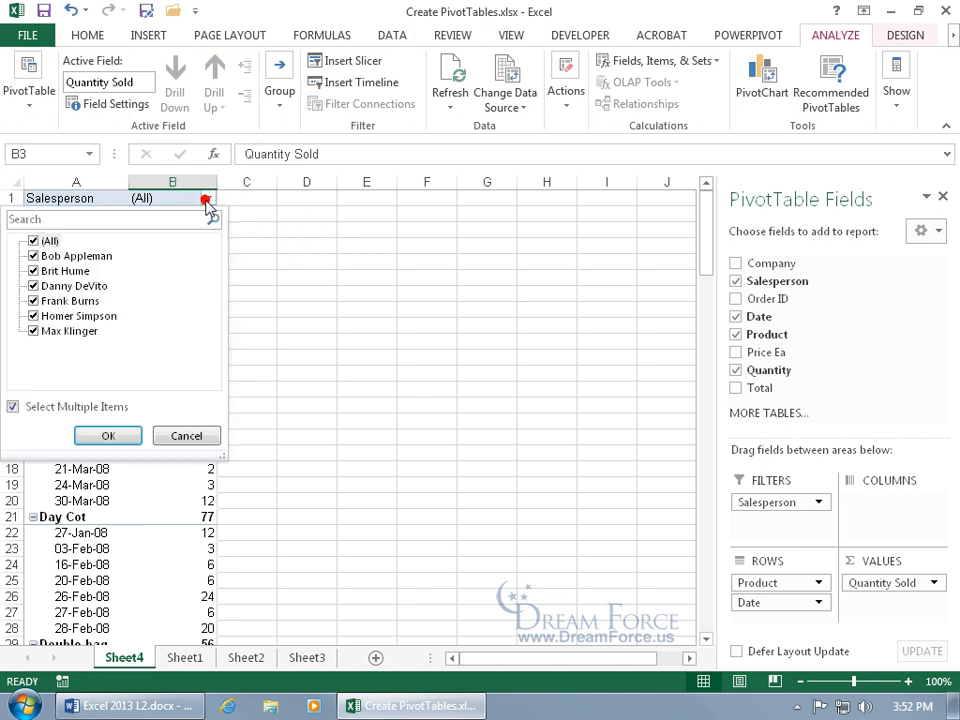
pyautogui.click(33, 241)
pyautogui.click(33, 256)
pyautogui.click(33, 286)
pyautogui.click(33, 316)
pyautogui.click(108, 435)
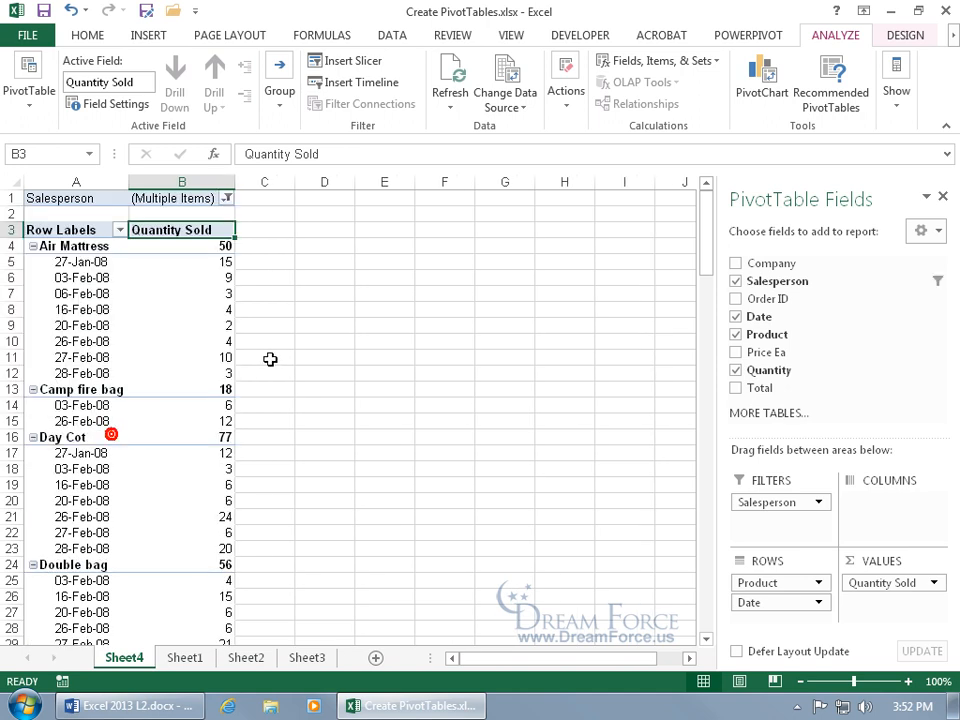
# Step: Filter the row labels to the products Camp fire bag, Day Cot and Double bag
pyautogui.click(119, 231)
pyautogui.click(55, 457)
pyautogui.click(55, 486)
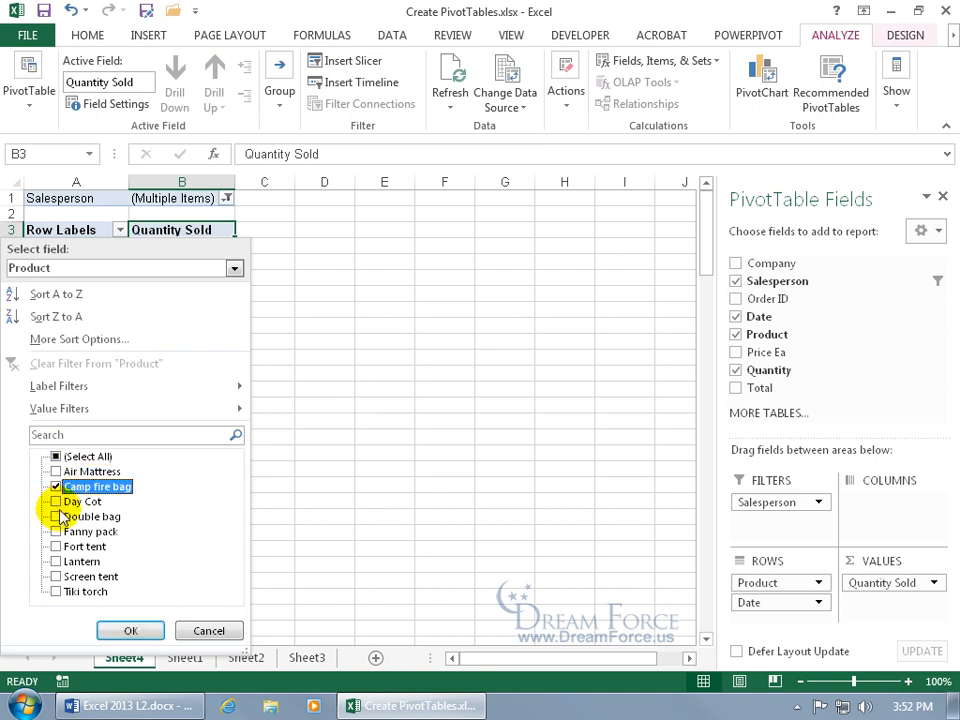
pyautogui.click(55, 501)
pyautogui.click(55, 516)
pyautogui.click(130, 630)
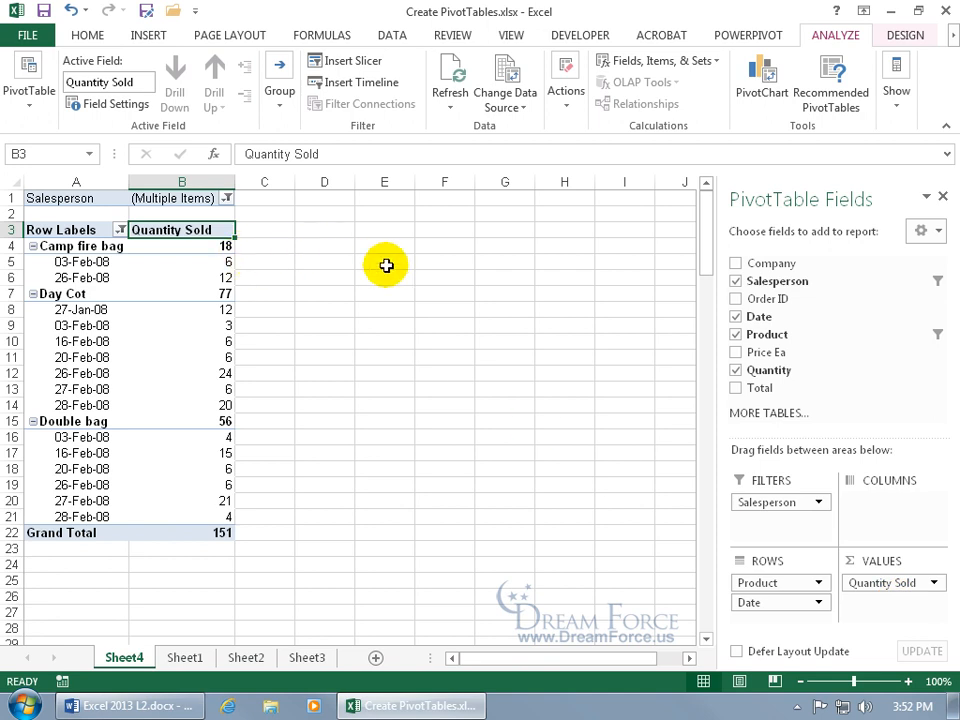
# Step: Add the Price Ea field to the PivotTable and remove it again, and check the Salesperson filter's selections
pyautogui.click(736, 353)
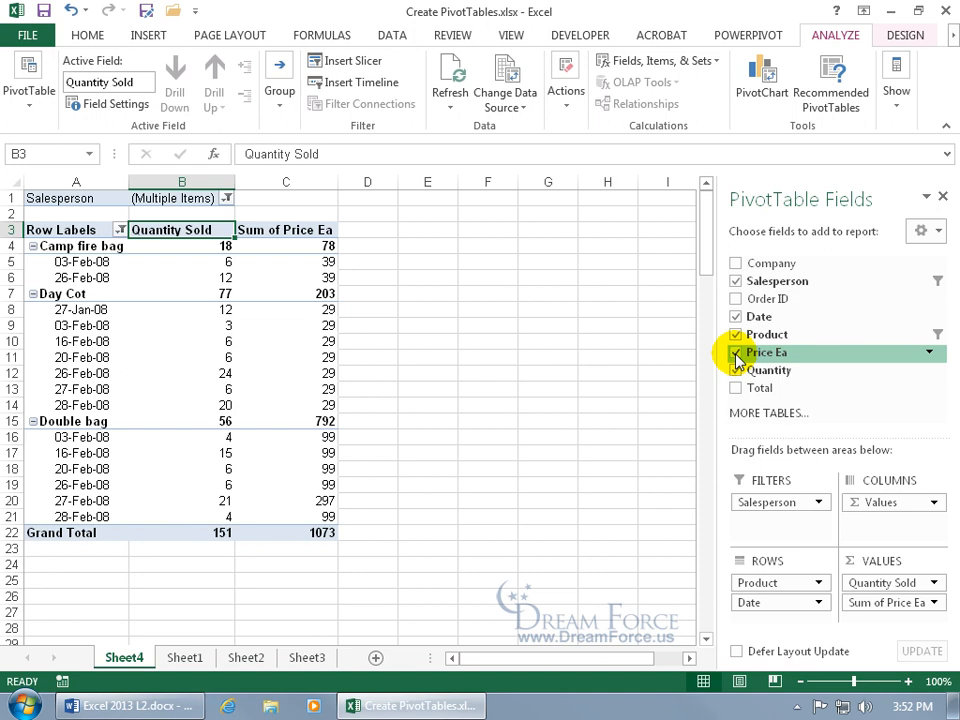
pyautogui.click(736, 355)
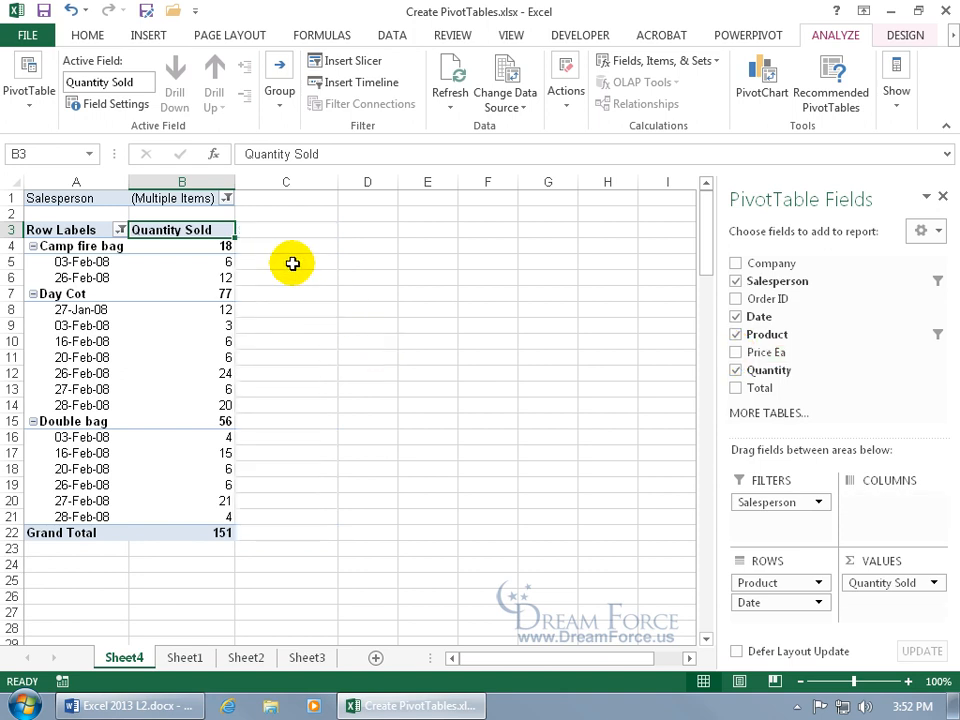
pyautogui.click(227, 198)
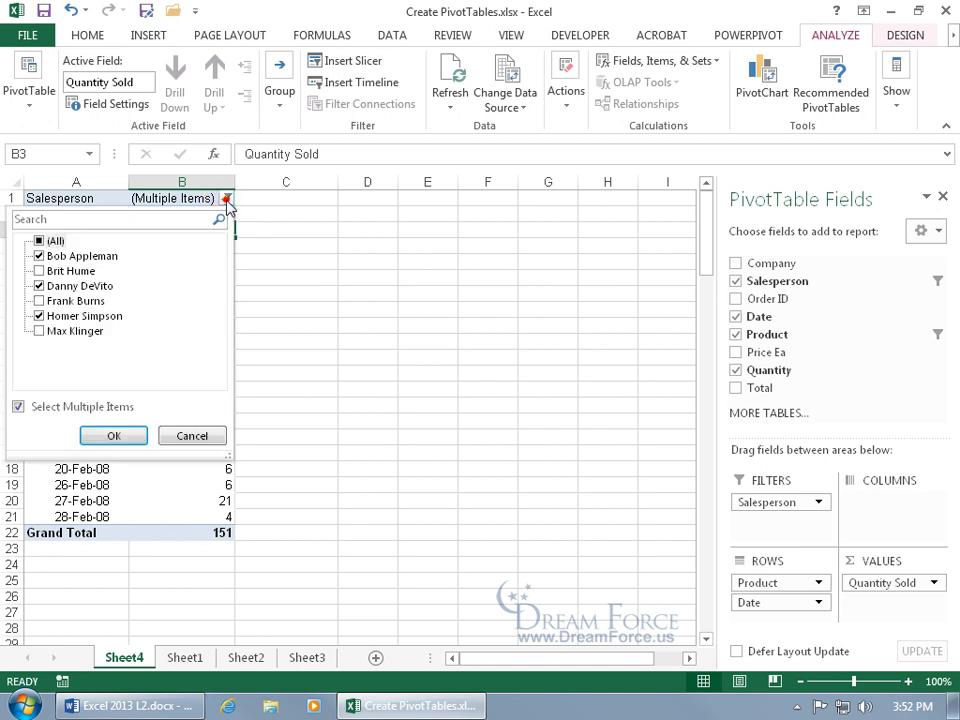
pyautogui.click(192, 435)
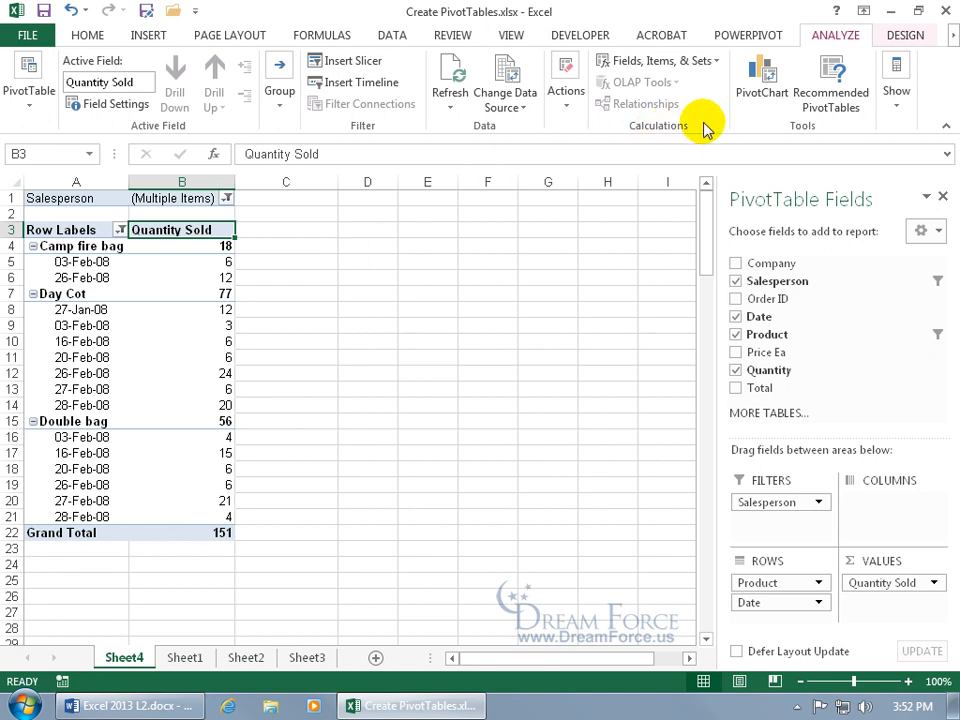
# Step: Clear all filters from the PivotTable at once
pyautogui.click(567, 110)
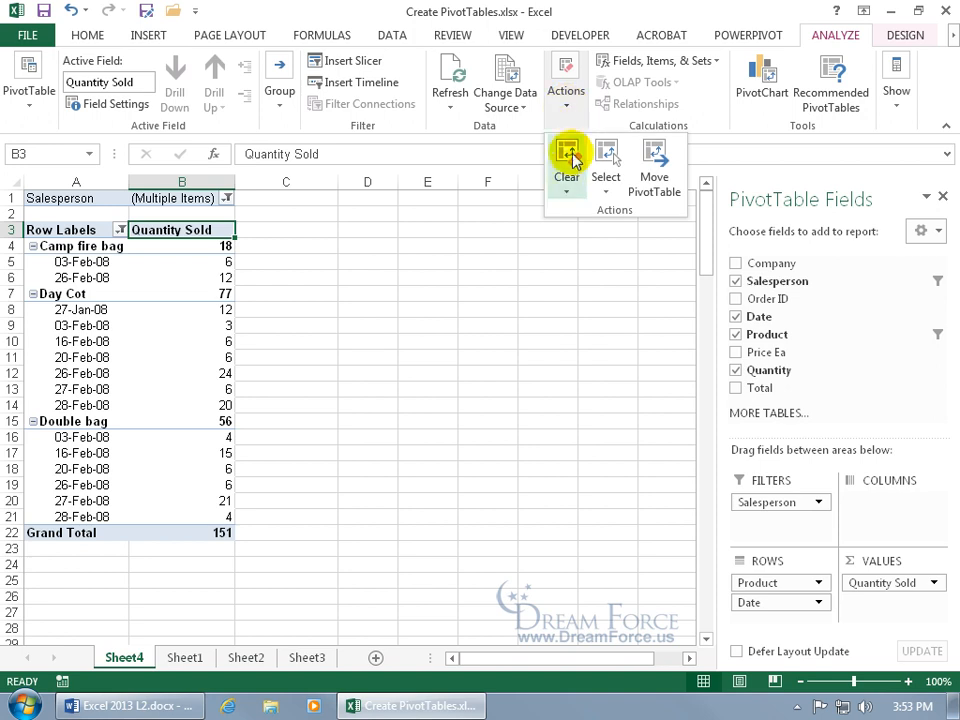
pyautogui.click(565, 182)
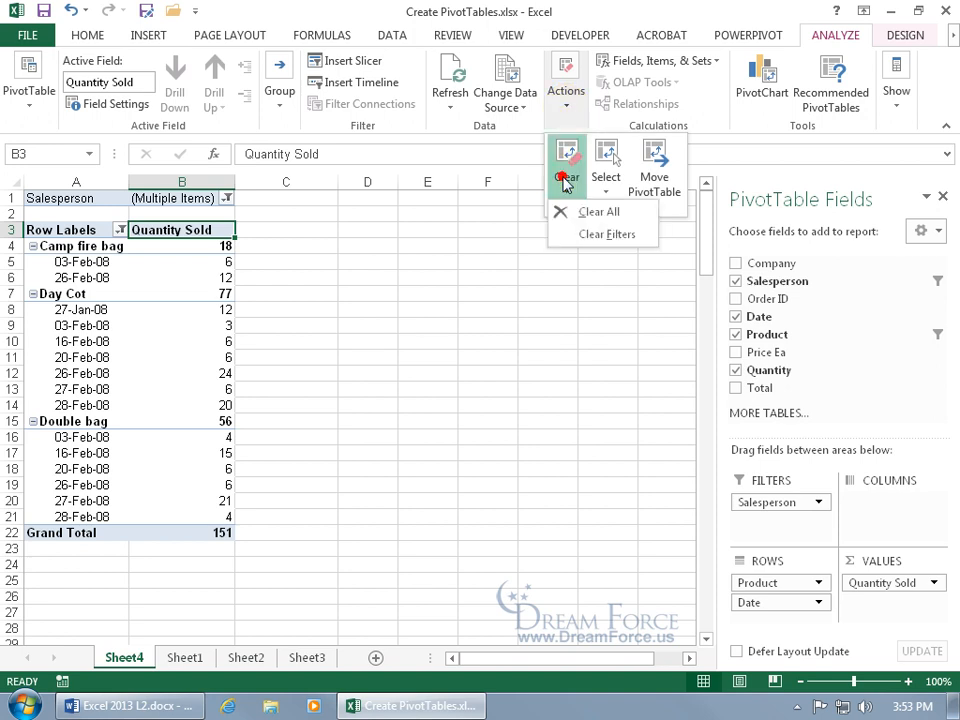
pyautogui.click(585, 234)
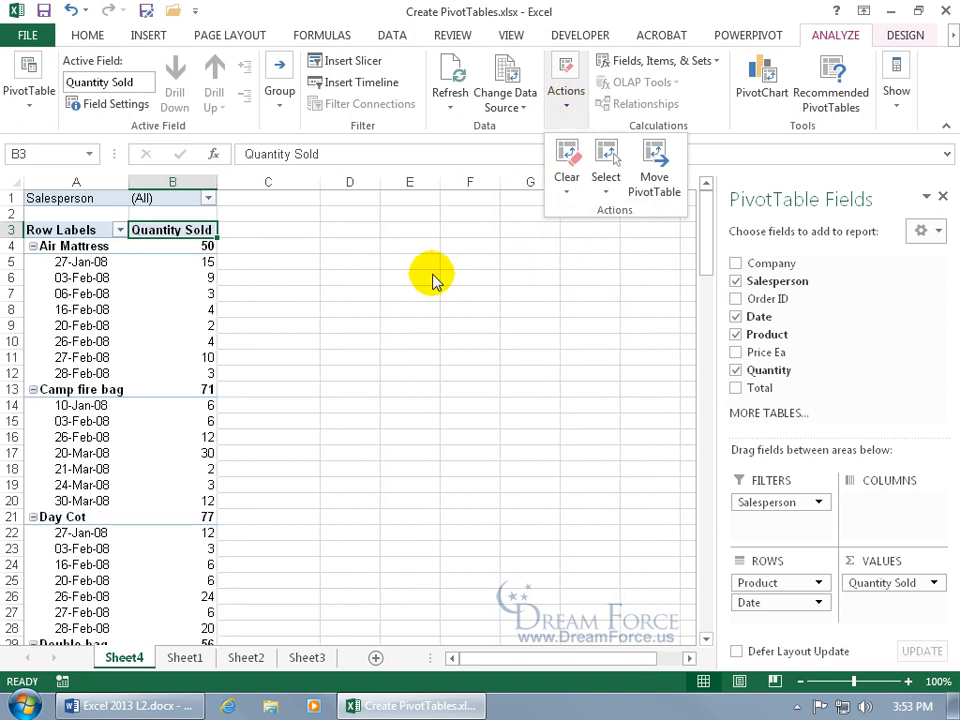